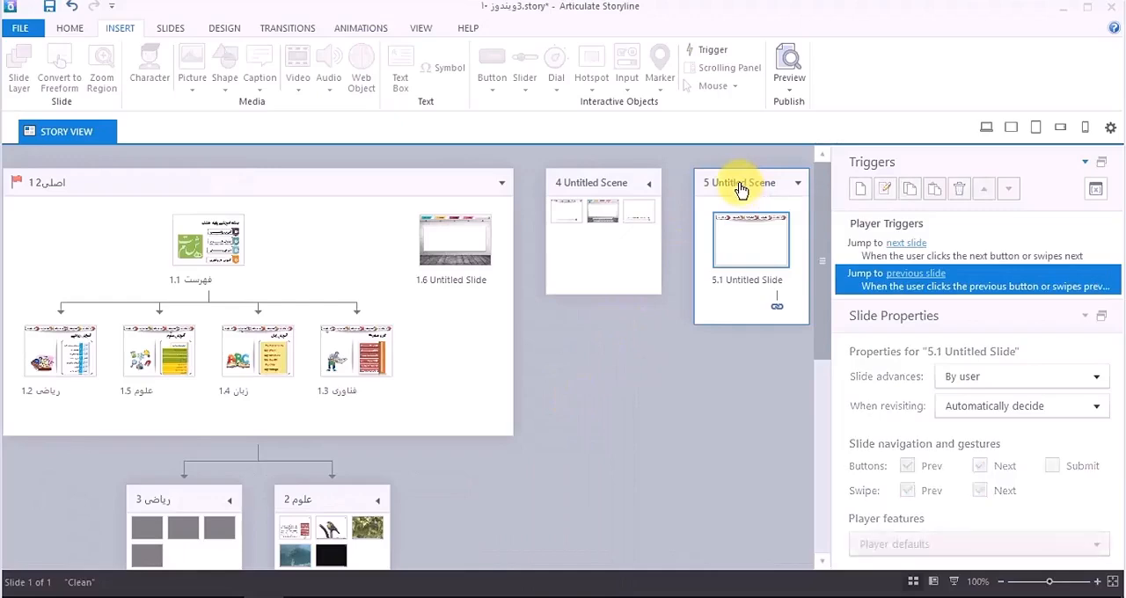
# Step: Rename scene 5, the untitled scene containing one slide, as "آزمون علوم"
pyautogui.click(737, 184)
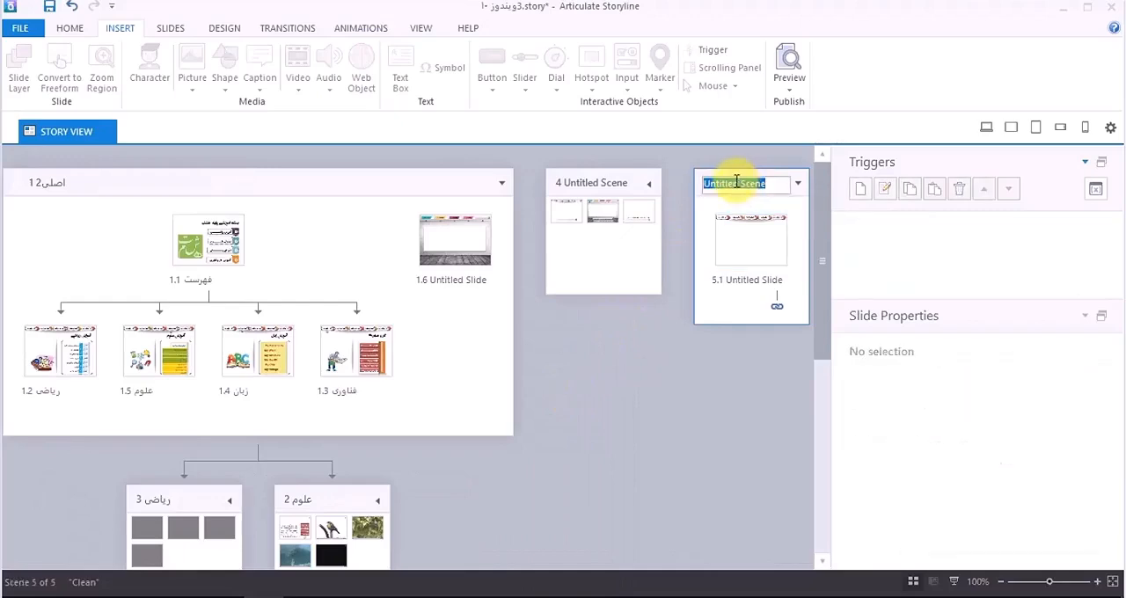
pyautogui.write('آزمون')
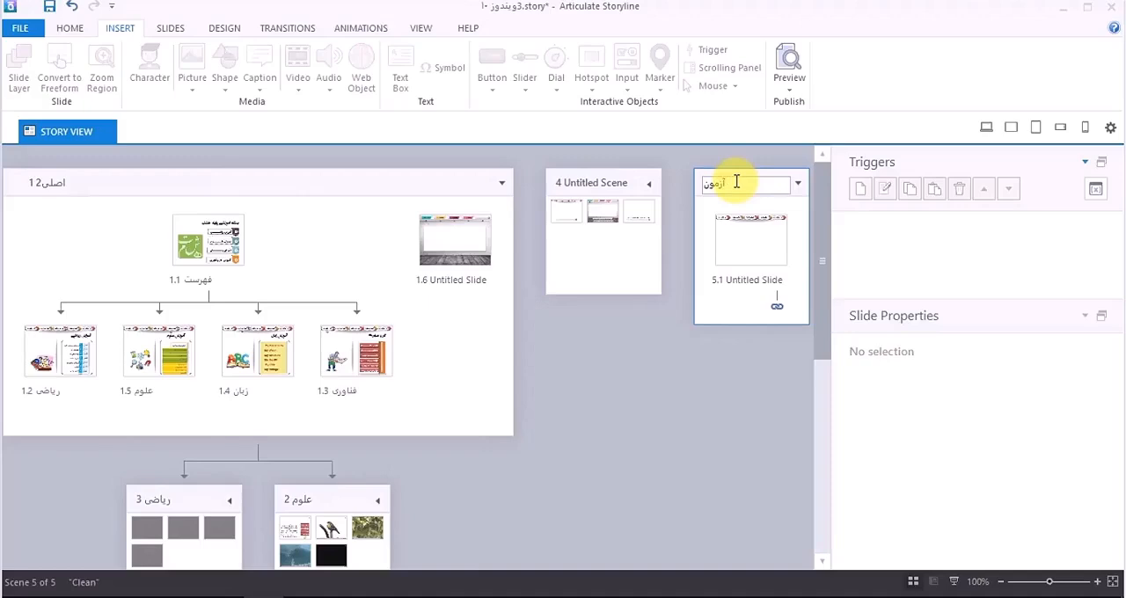
pyautogui.write(' علوم')
pyautogui.press('Return')
# Step: Open slide 5.1, apply the Title Only layout from the Clean theme, and delete its title placeholder
pyautogui.doubleClick(745, 252)
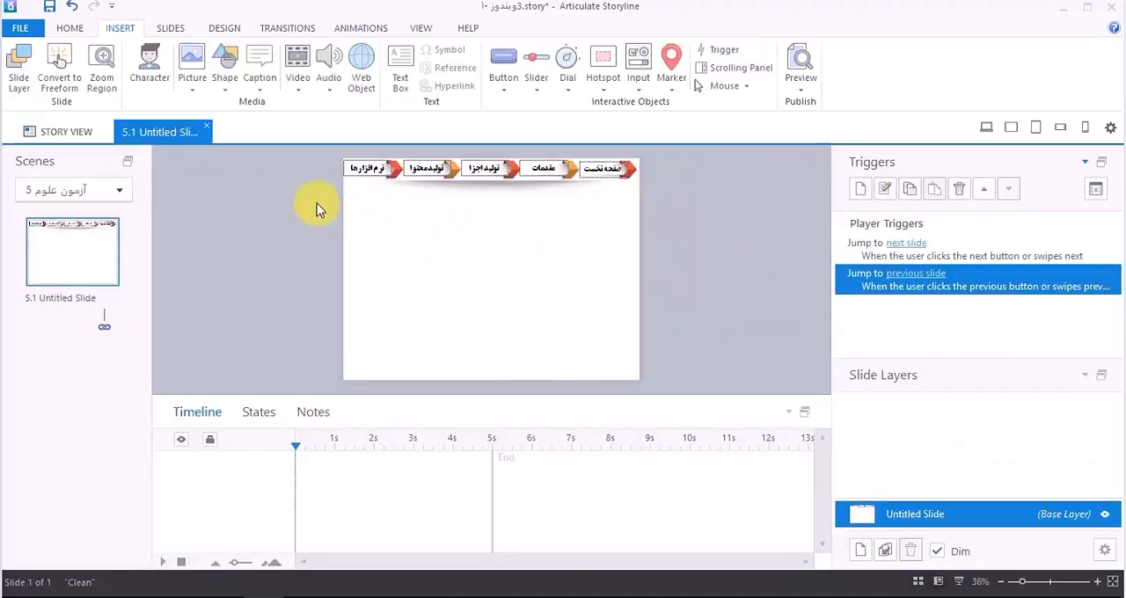
pyautogui.click(72, 30)
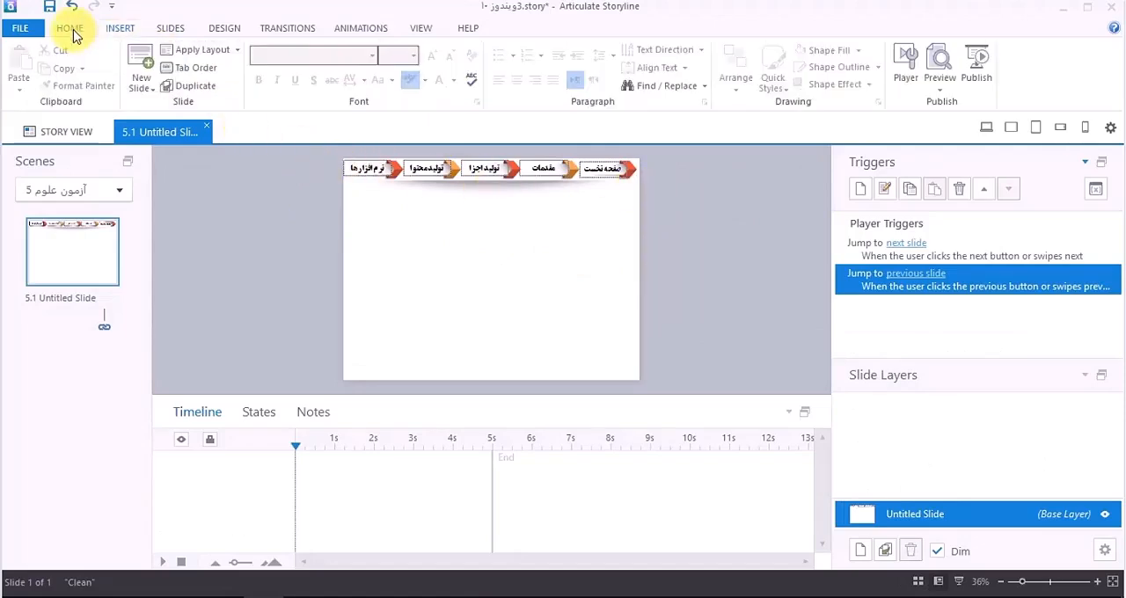
pyautogui.click(234, 50)
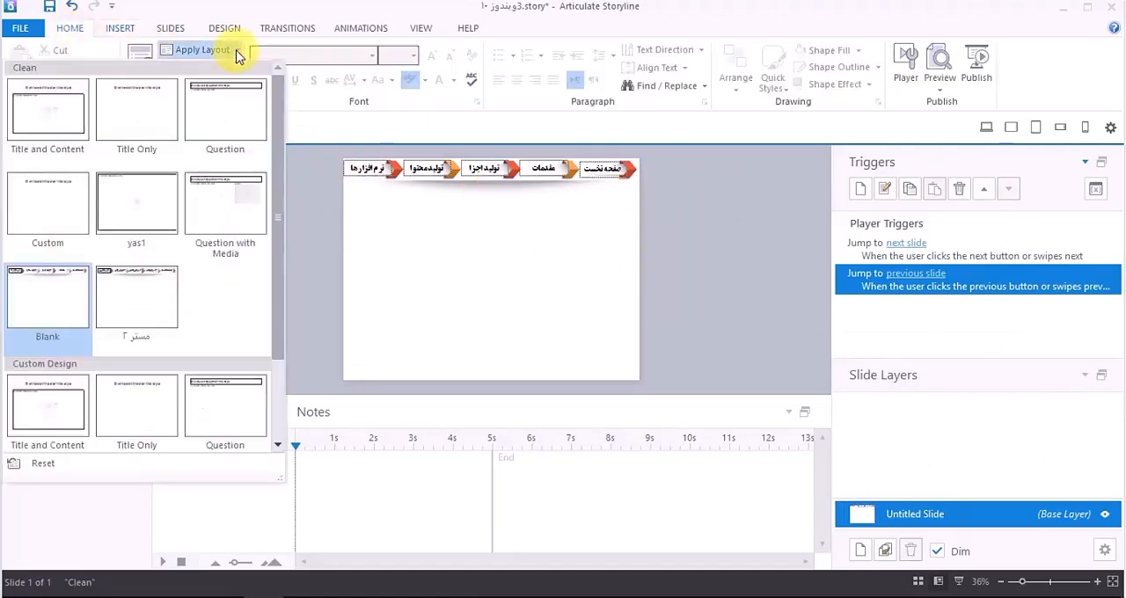
pyautogui.click(160, 120)
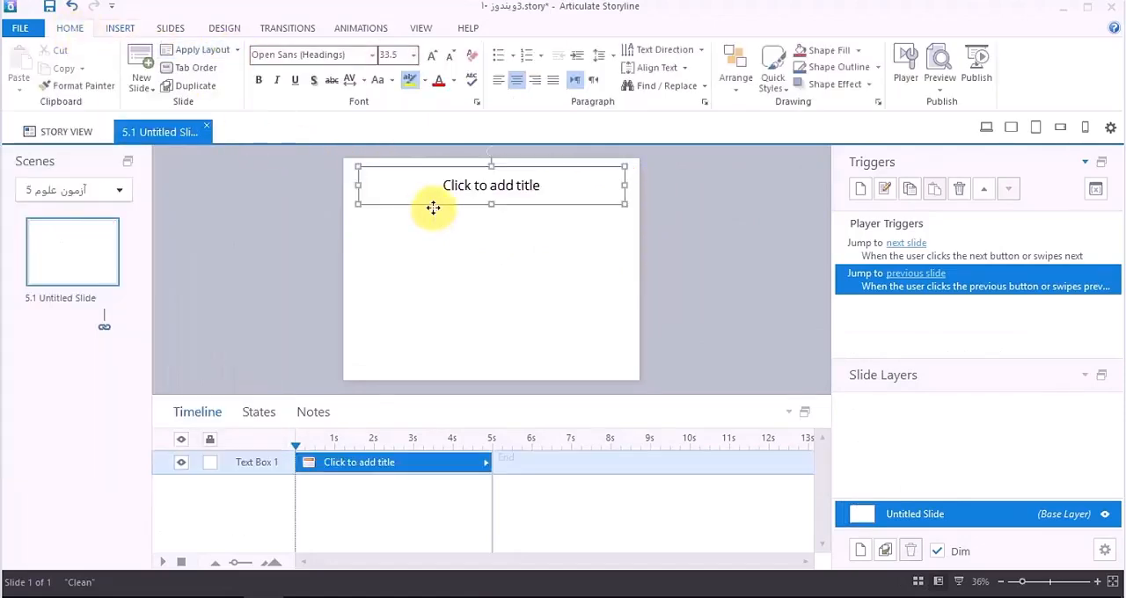
pyautogui.press('Delete')
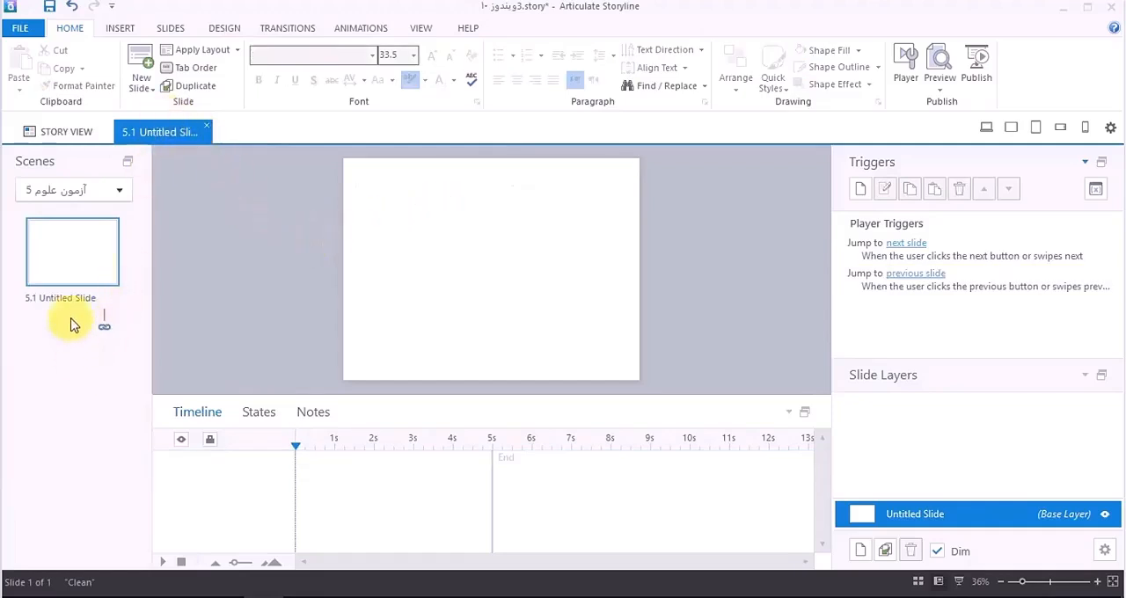
# Step: Open the gallery of graded question slides and examine the descriptions of the built-in question types
pyautogui.click(143, 90)
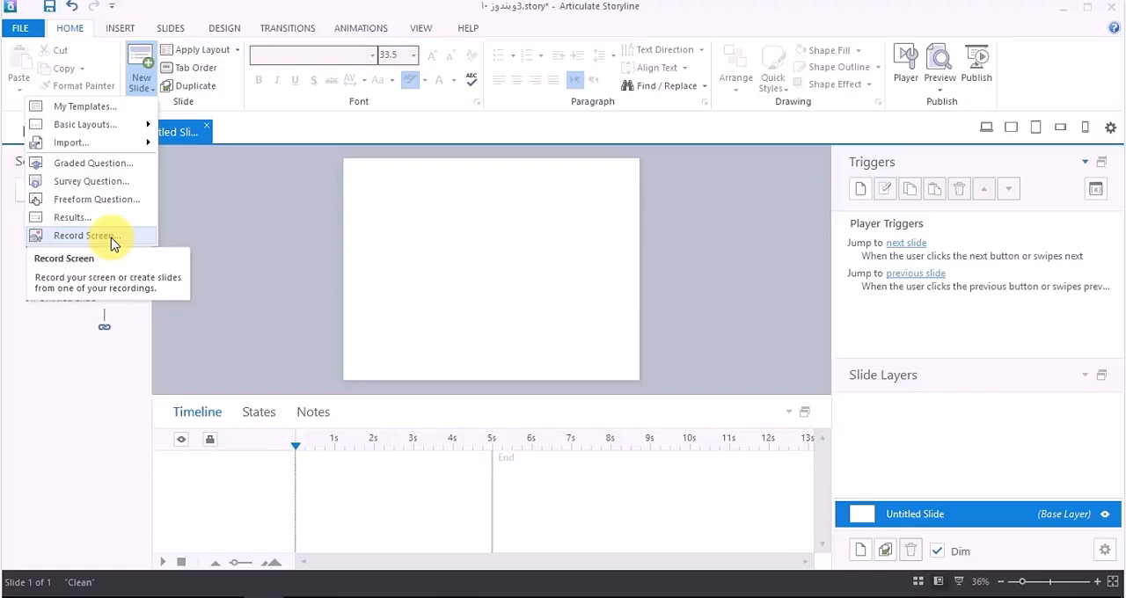
pyautogui.click(121, 173)
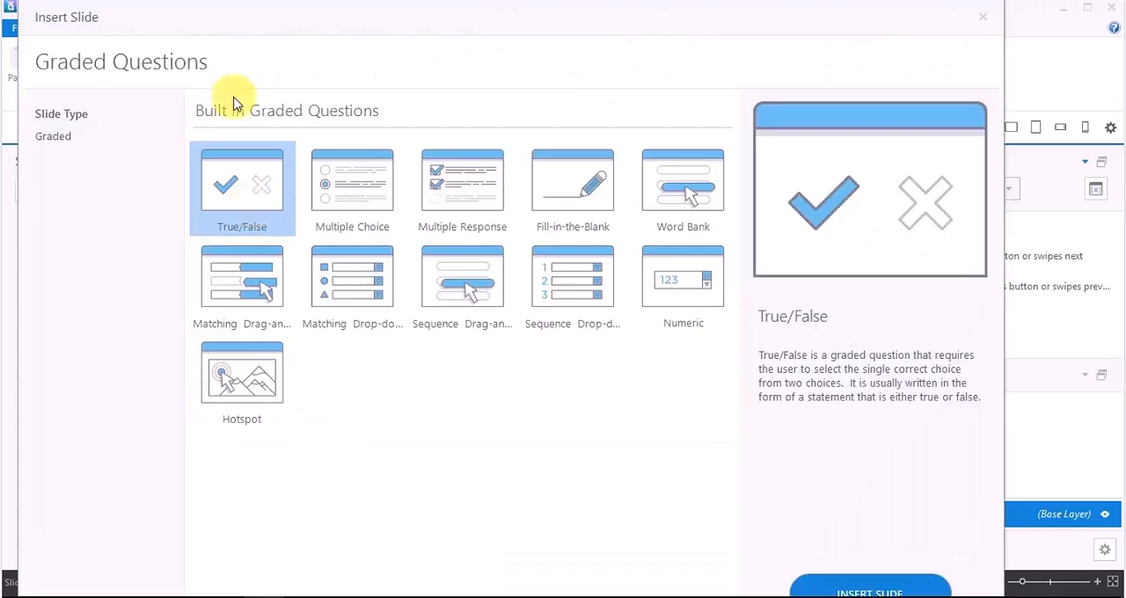
pyautogui.click(335, 199)
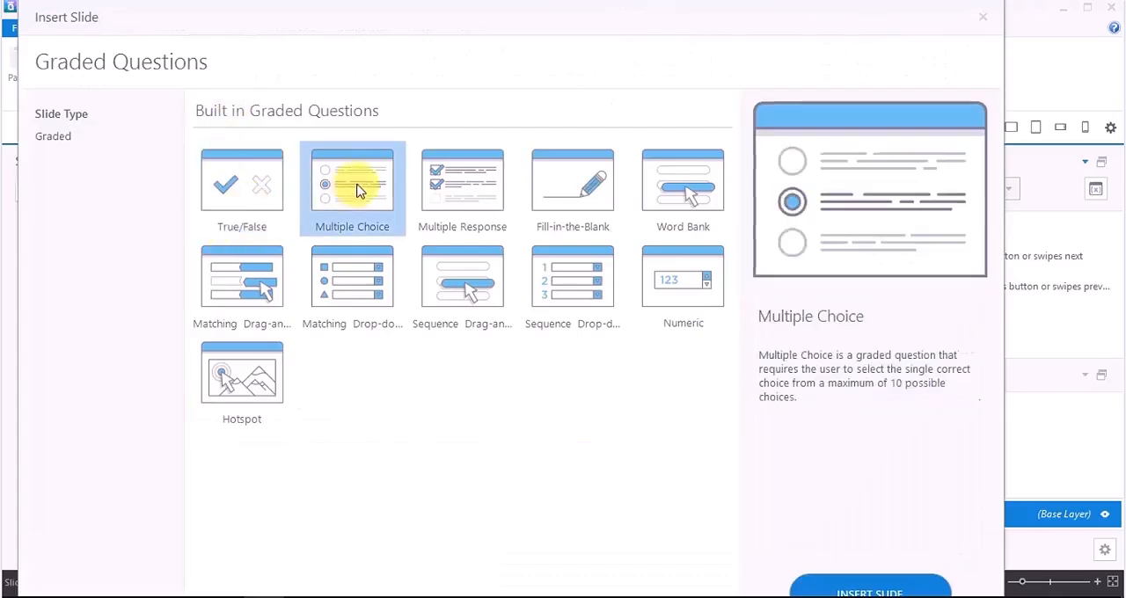
pyautogui.click(431, 183)
pyautogui.click(588, 188)
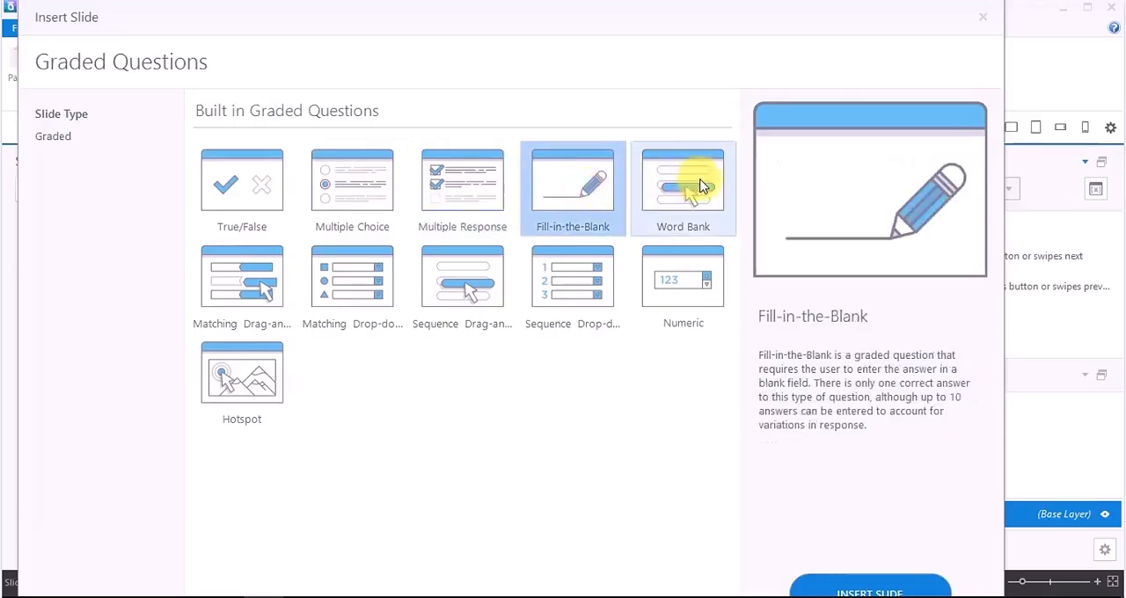
pyautogui.click(700, 187)
pyautogui.click(572, 282)
pyautogui.click(466, 284)
pyautogui.click(262, 292)
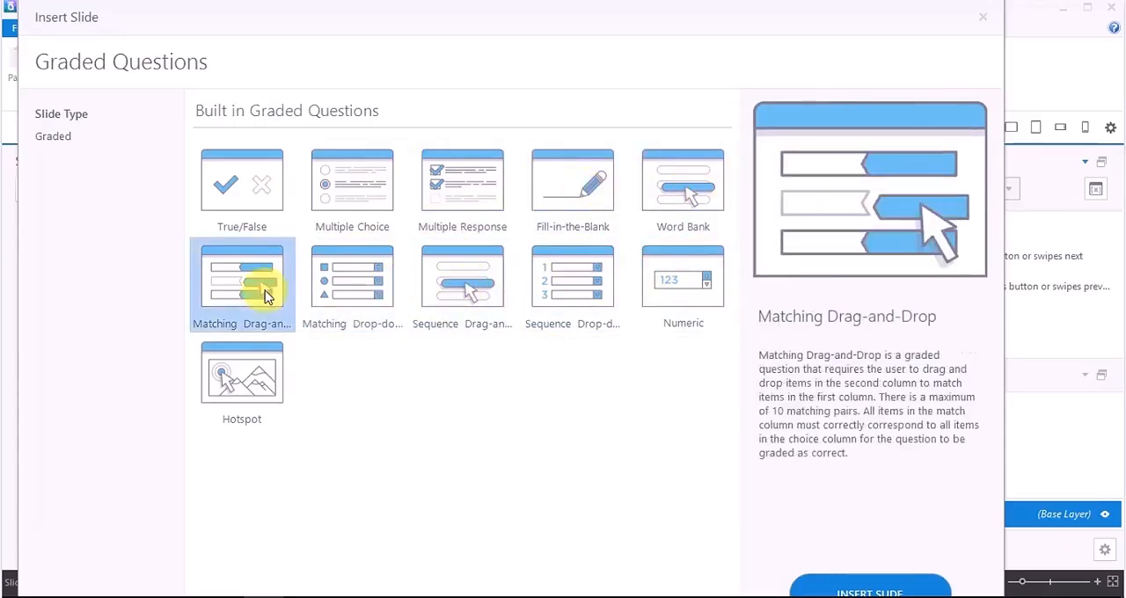
pyautogui.click(250, 348)
pyautogui.click(244, 190)
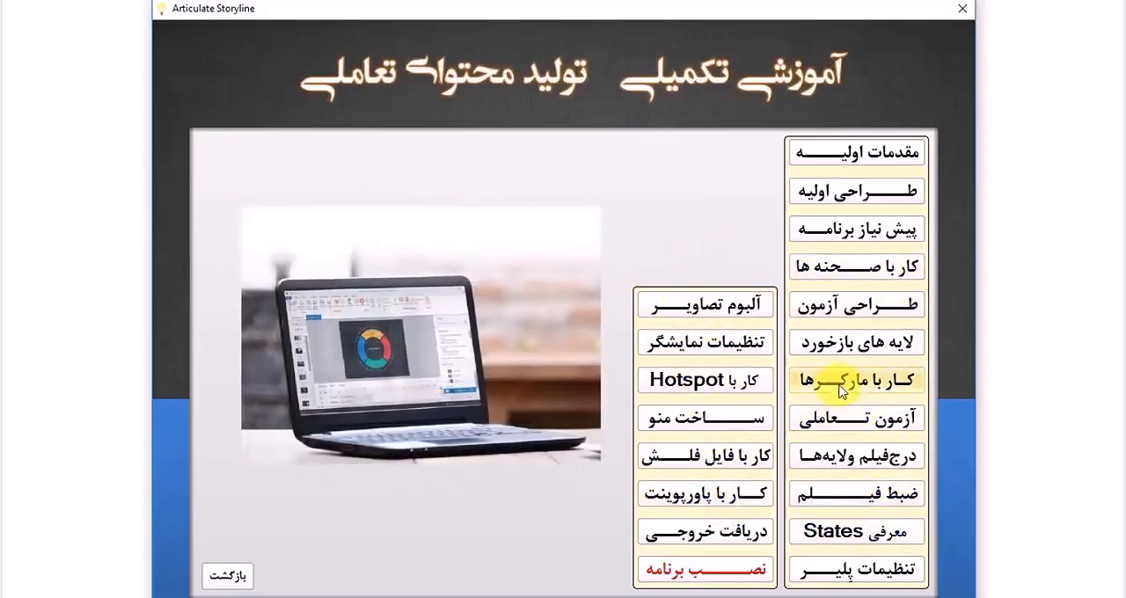
# Step: Open the "لایه های بازخورد" lesson in the published training package, pause its video and skim through it to about 14:15
pyautogui.click(836, 343)
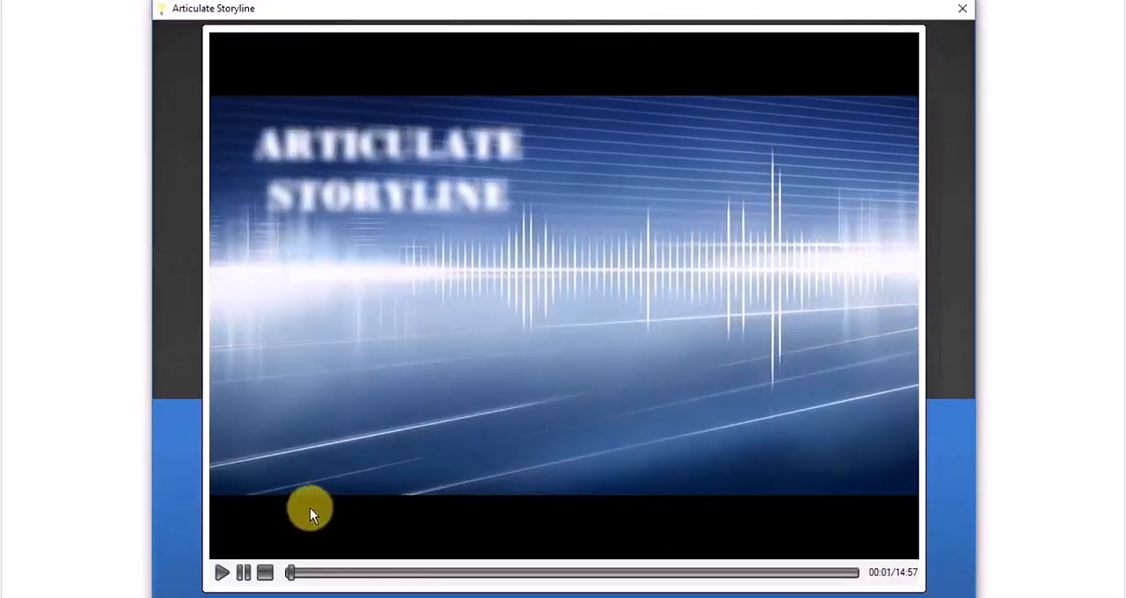
pyautogui.click(252, 570)
pyautogui.click(332, 573)
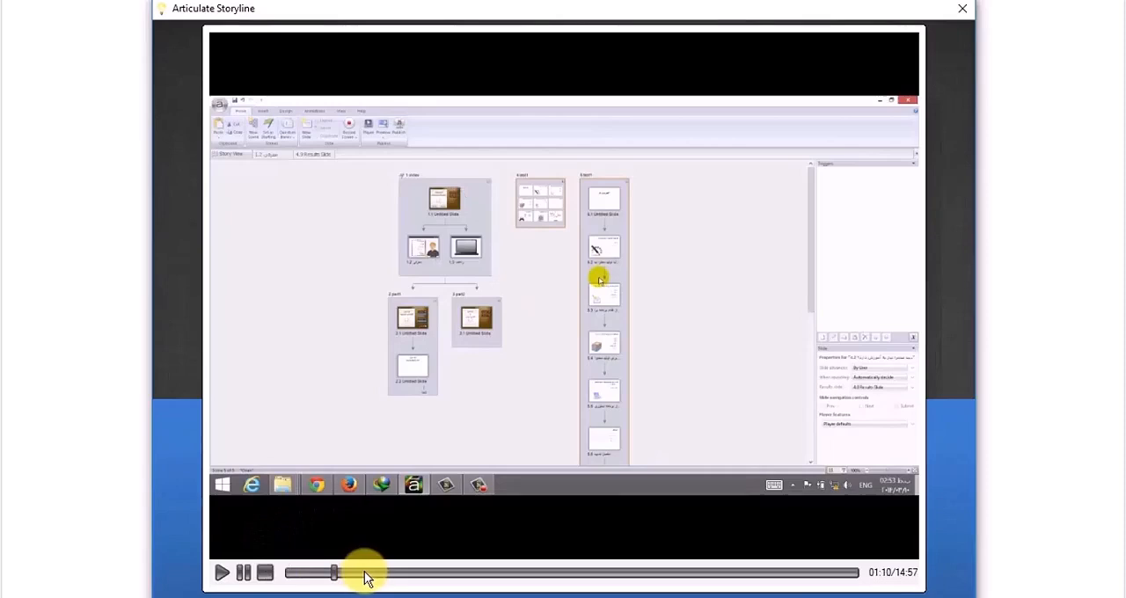
pyautogui.click(366, 573)
pyautogui.click(408, 572)
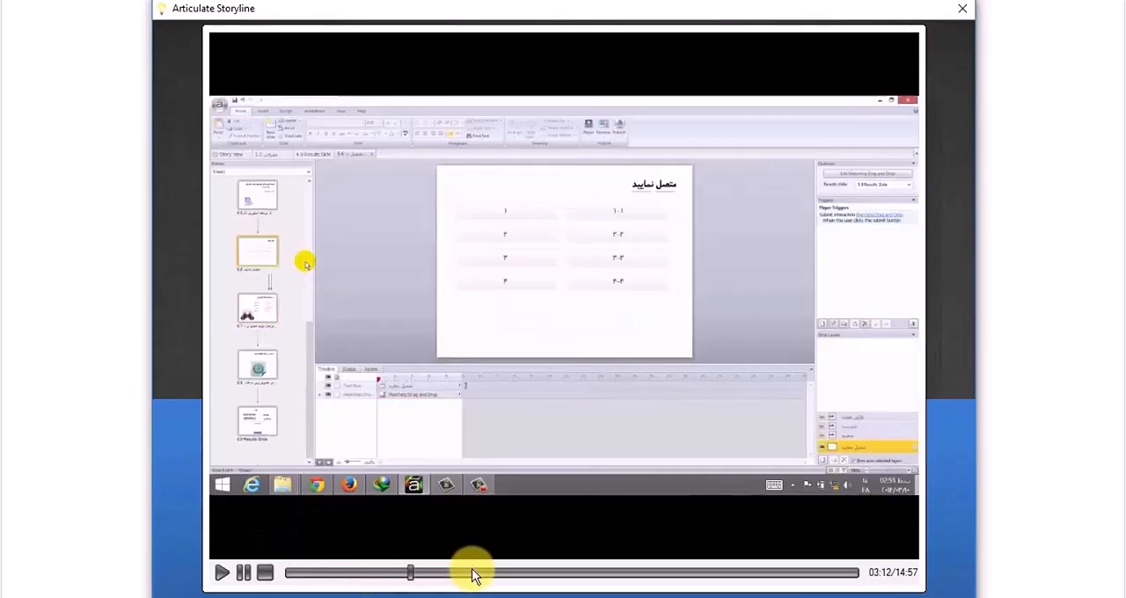
pyautogui.click(473, 572)
pyautogui.click(548, 573)
pyautogui.click(601, 572)
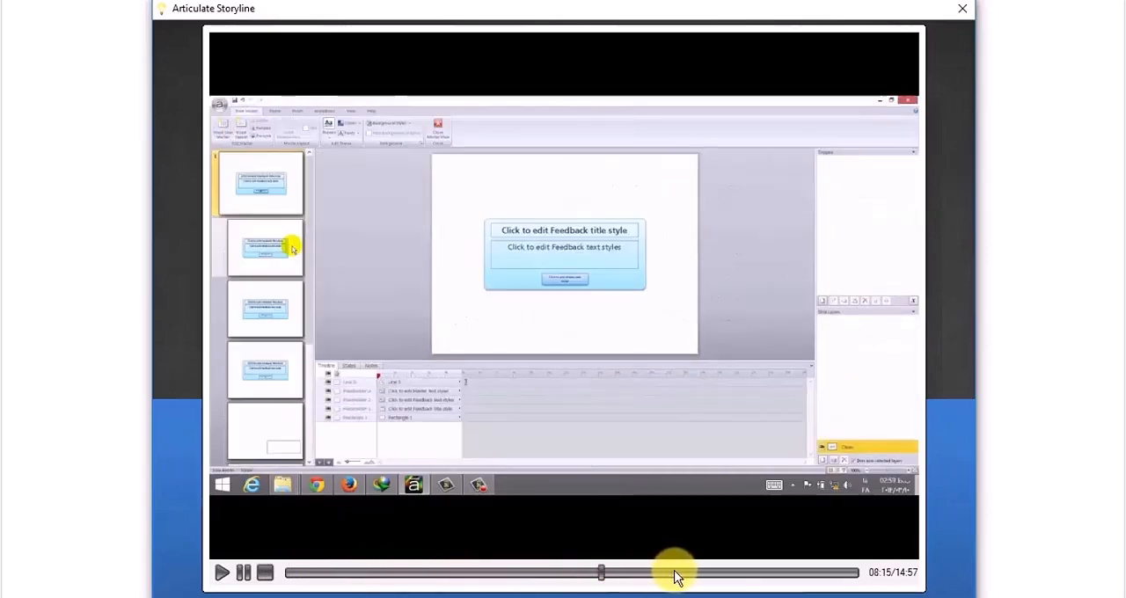
pyautogui.click(677, 573)
pyautogui.click(753, 573)
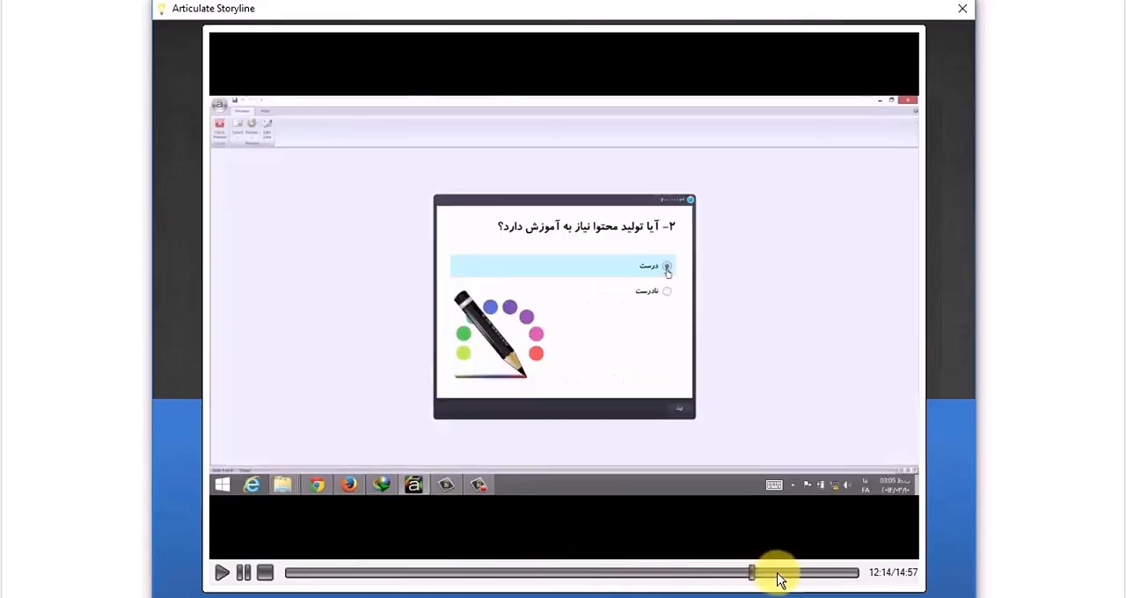
pyautogui.click(781, 574)
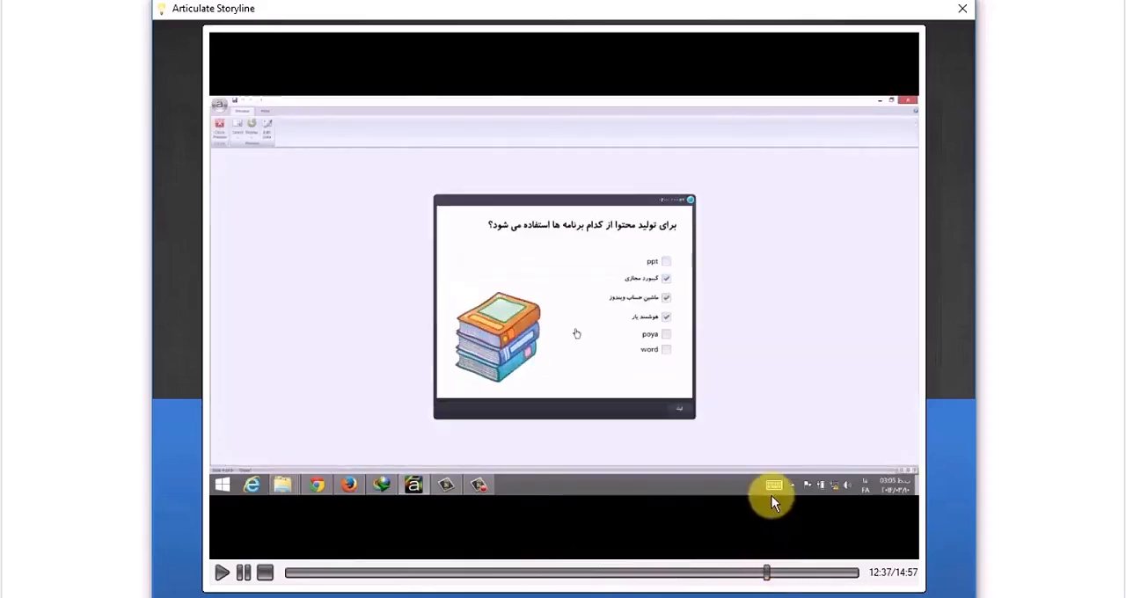
pyautogui.click(797, 574)
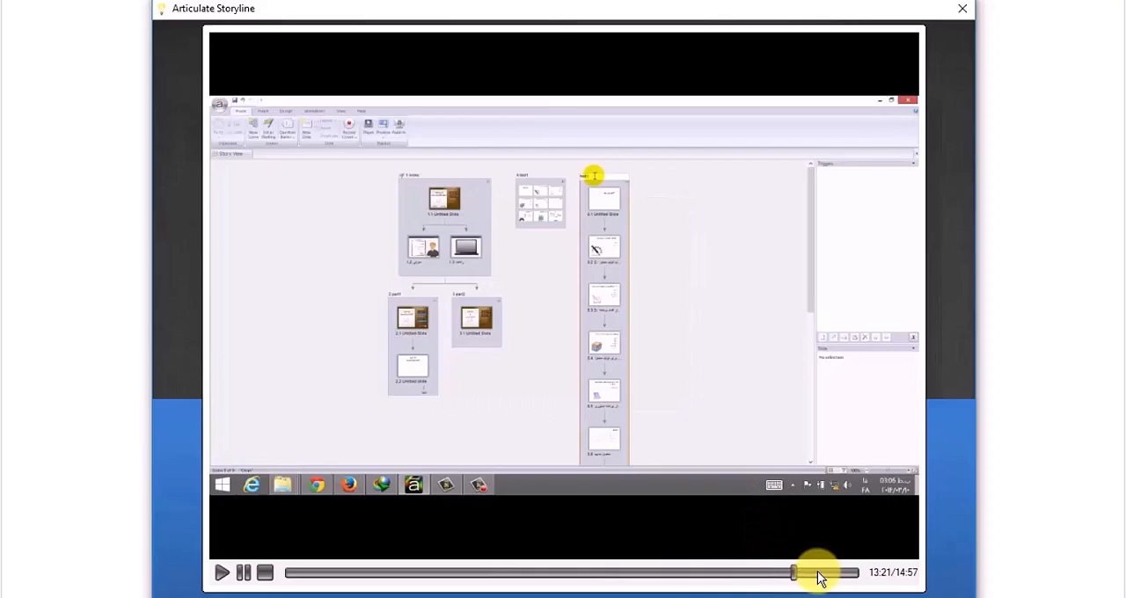
pyautogui.click(818, 573)
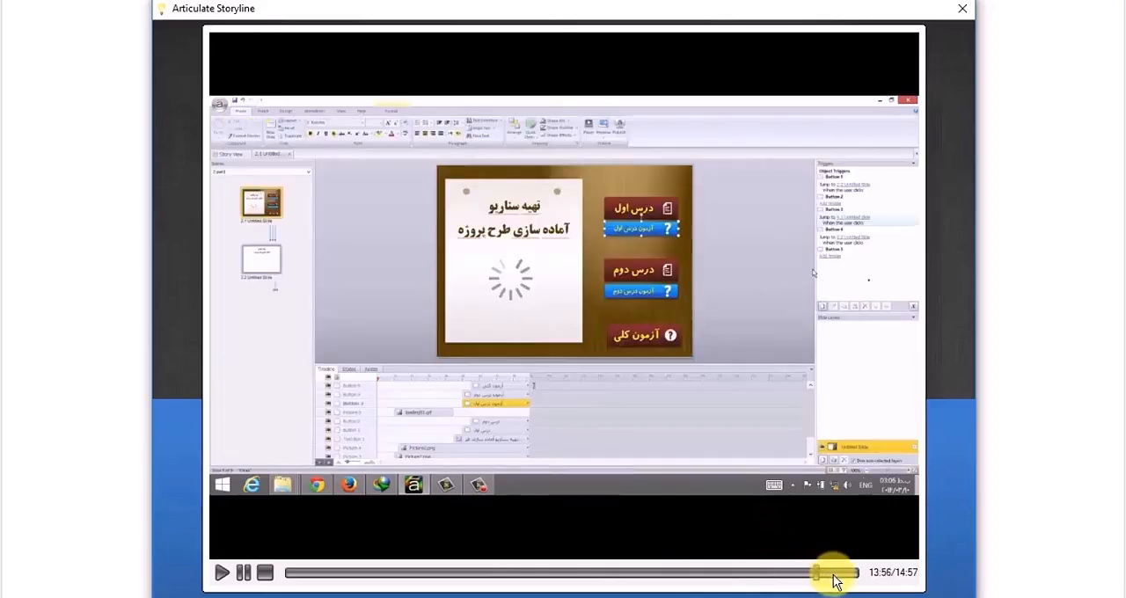
pyautogui.click(828, 574)
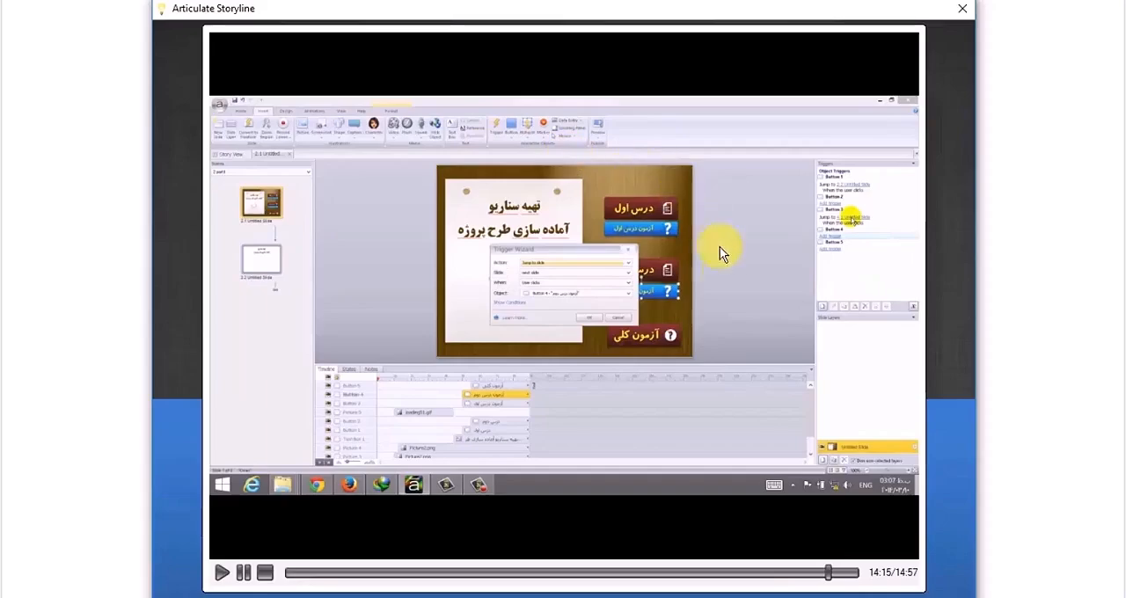
# Step: Close the lesson video, return to the story project and dismiss the graded question gallery without inserting a slide
pyautogui.click(962, 9)
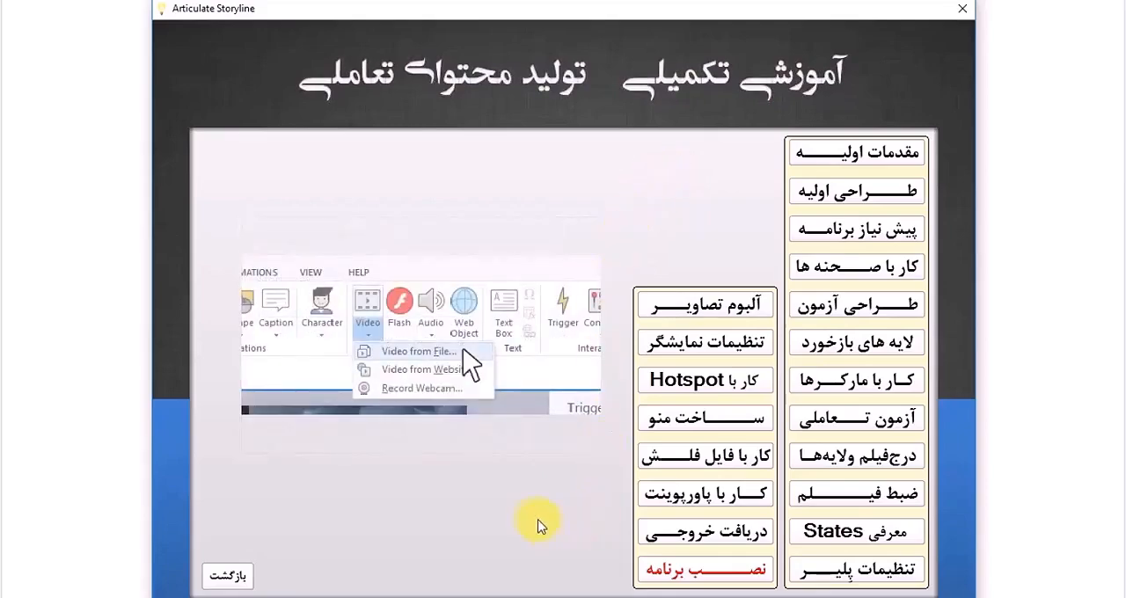
pyautogui.press('super')
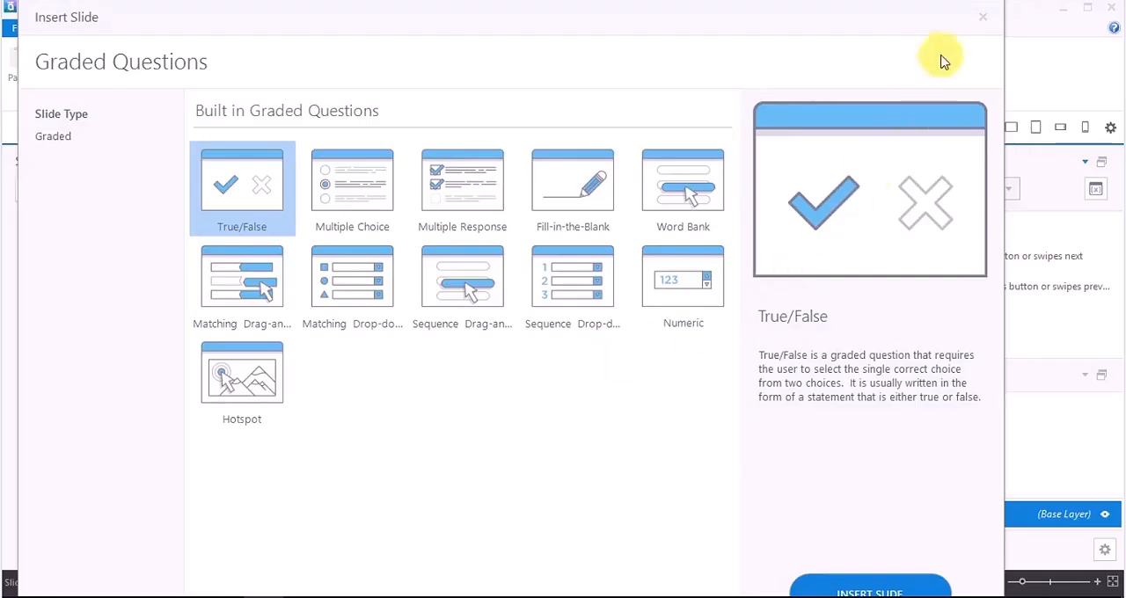
pyautogui.click(982, 17)
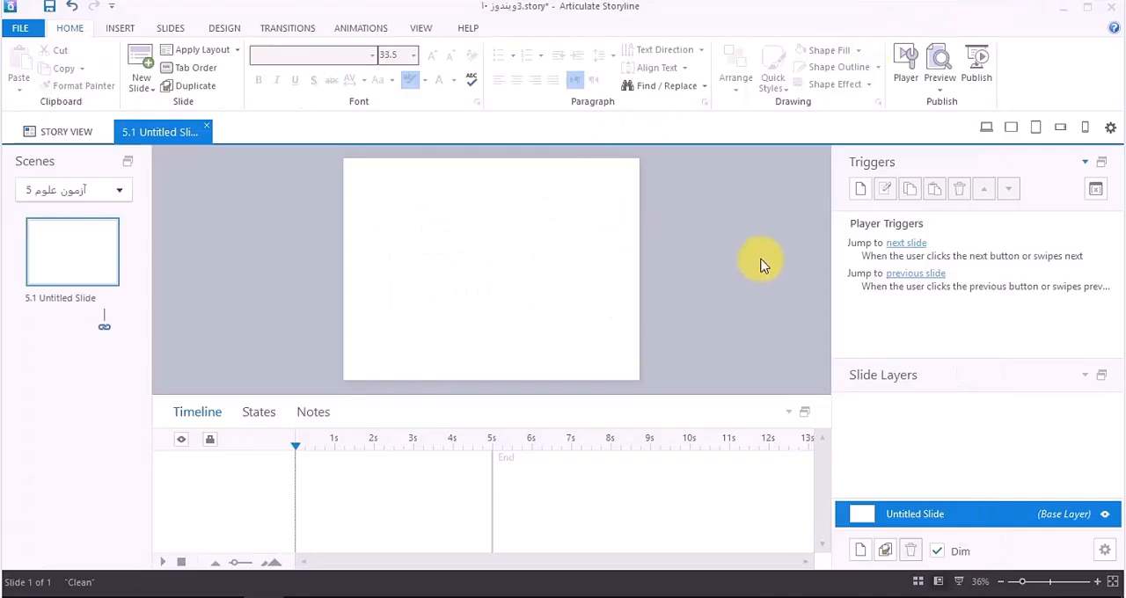
# Step: Return to Story View and create a question bank named "بانک شماره یک" in the Question Bank Manager
pyautogui.click(79, 137)
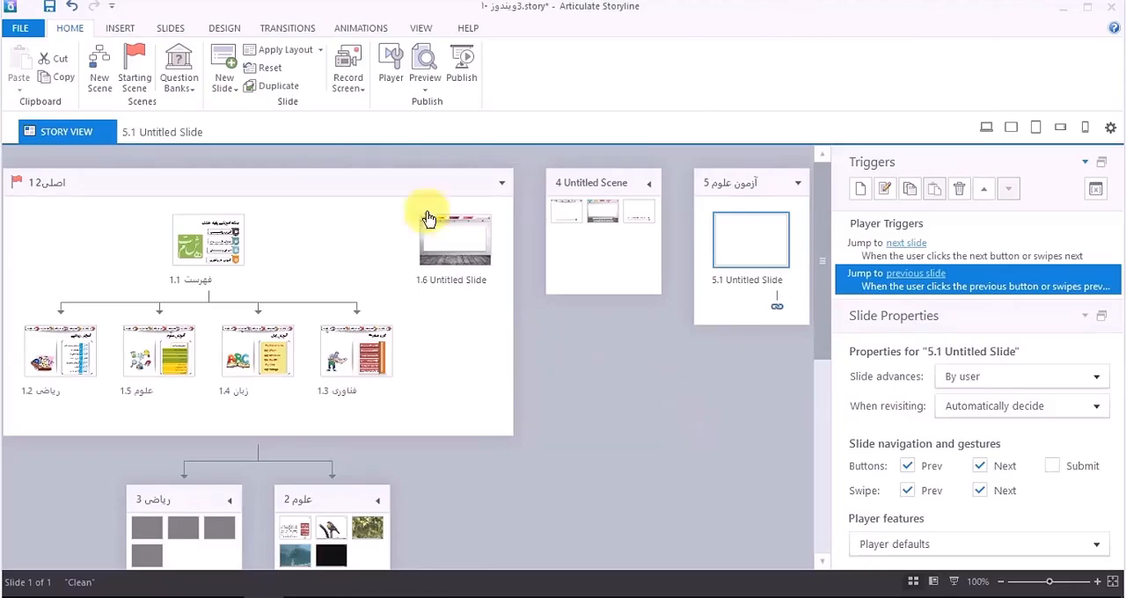
pyautogui.click(194, 94)
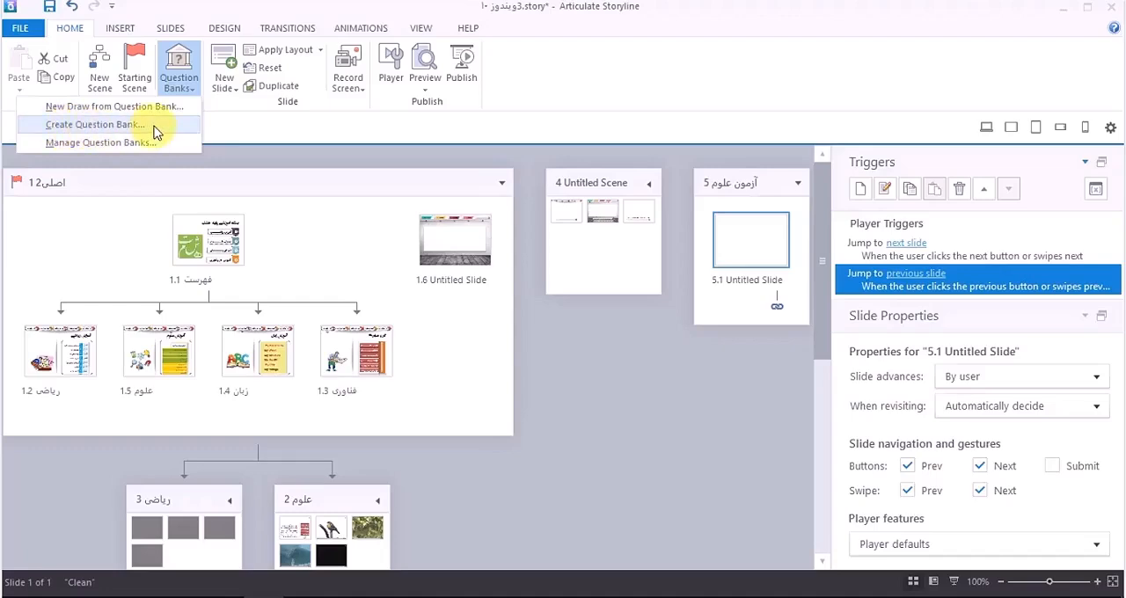
pyautogui.click(143, 141)
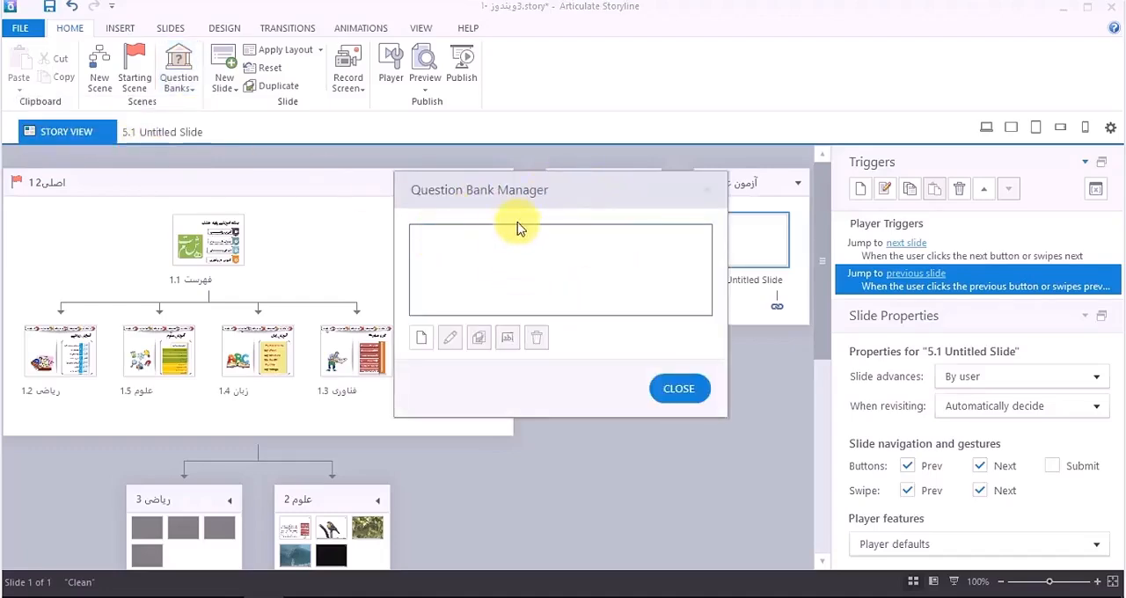
pyautogui.click(423, 340)
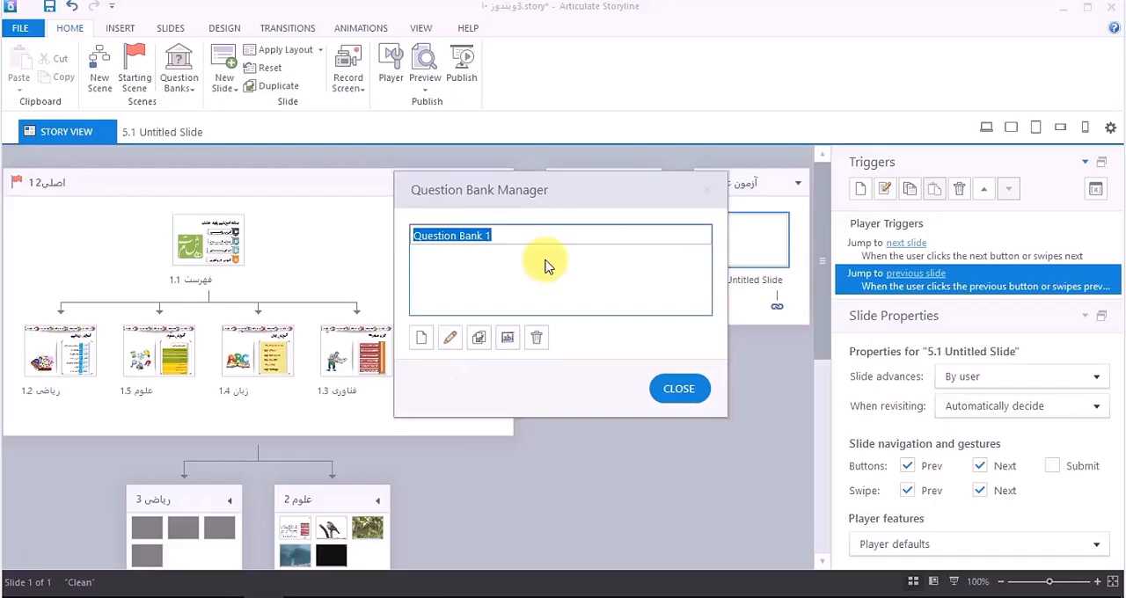
pyautogui.write('آ')
pyautogui.press('BackSpace')
pyautogui.write('با')
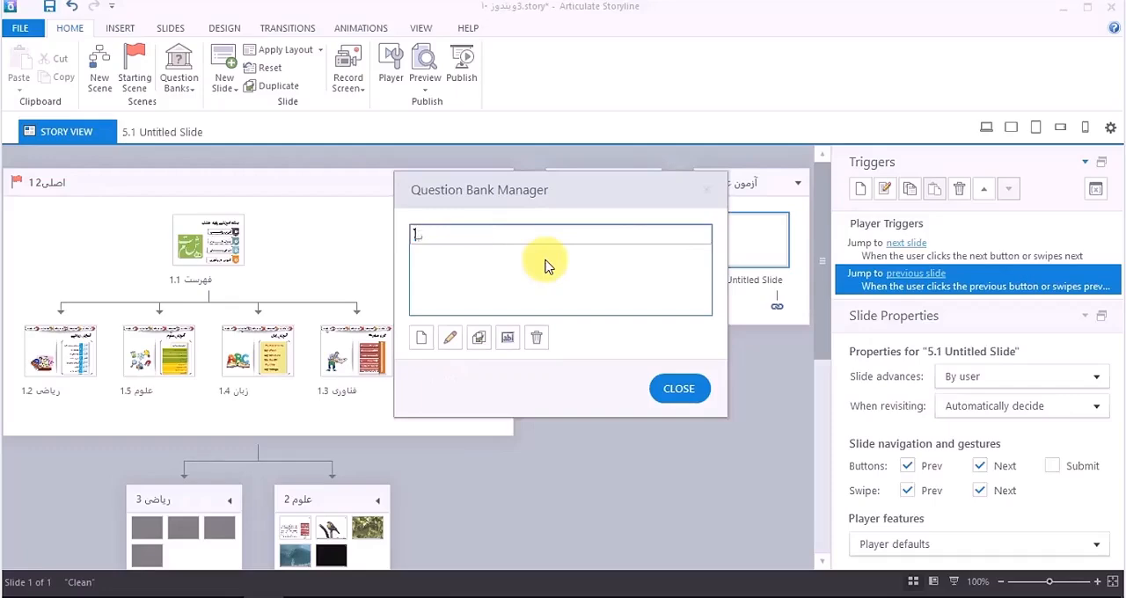
pyautogui.write('بانک شماره یک')
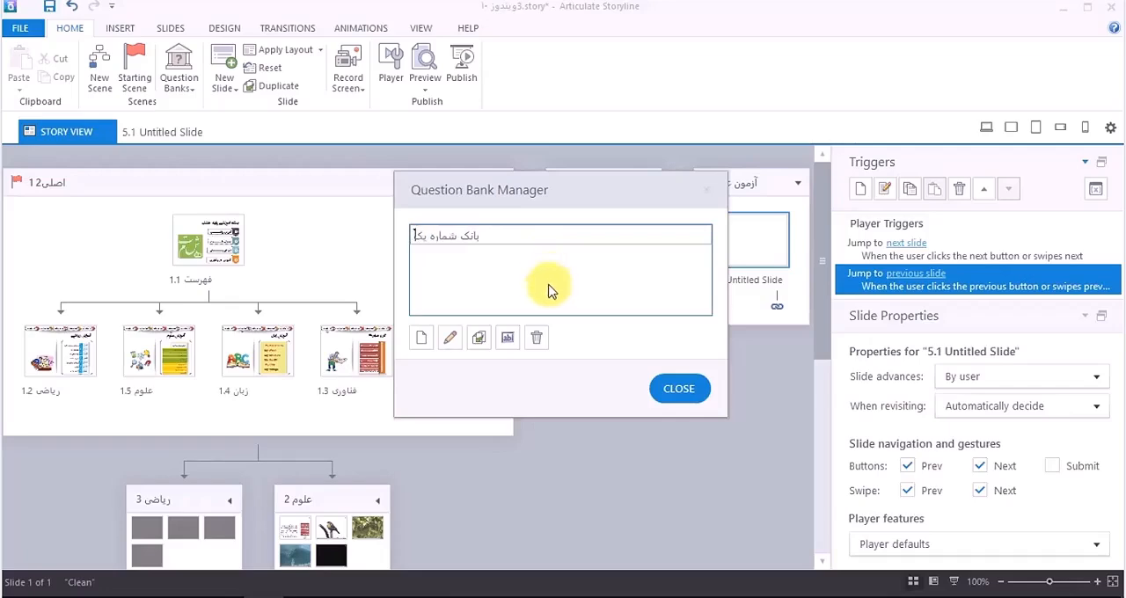
pyautogui.press('Return')
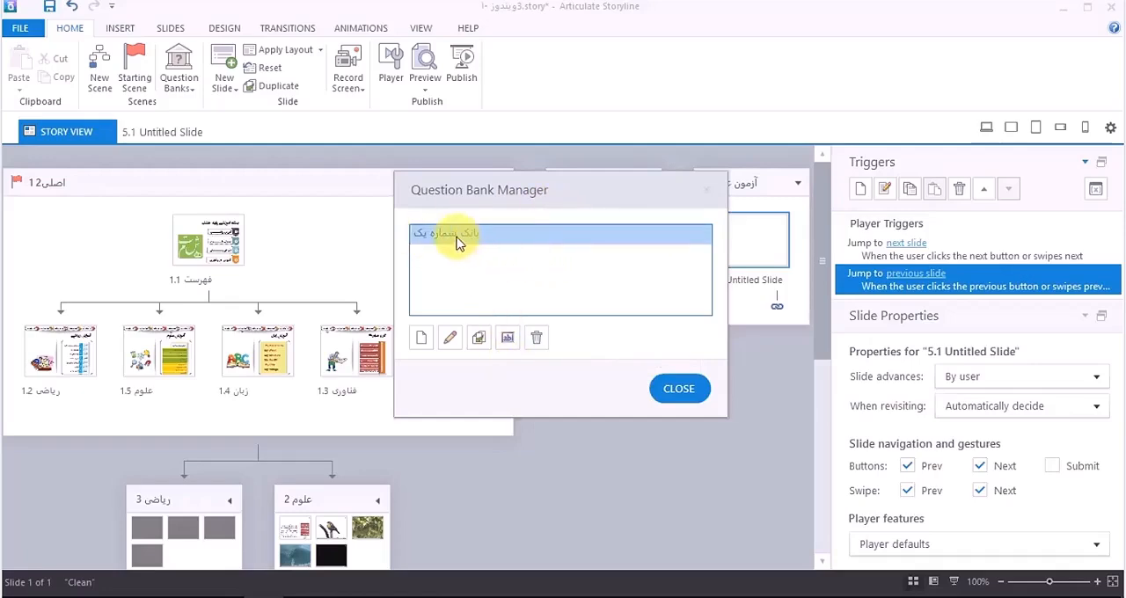
# Step: Open the question bank "بانک شماره یک" for editing and look through the story slides offered for import without importing any
pyautogui.click(453, 340)
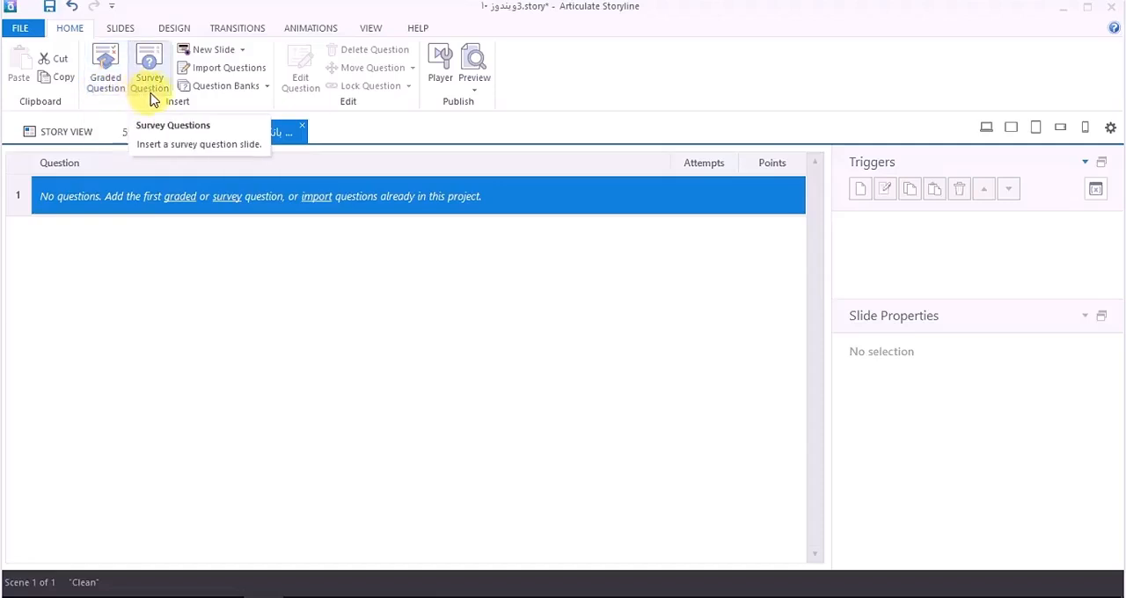
pyautogui.click(233, 74)
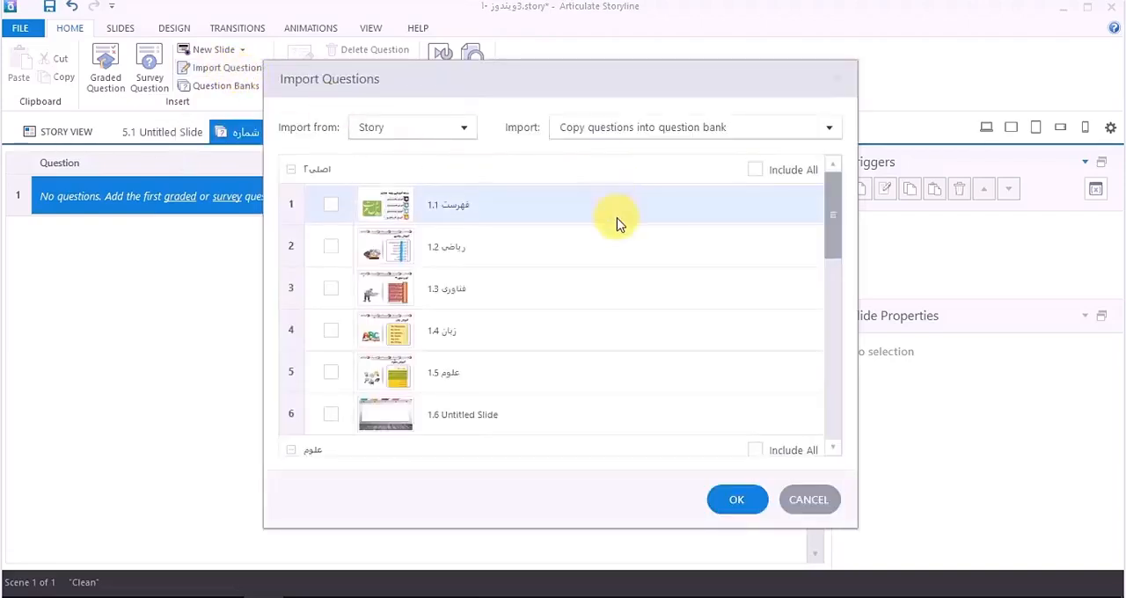
pyautogui.scroll(-3, 634, 229)
pyautogui.scroll(-7, 633, 240)
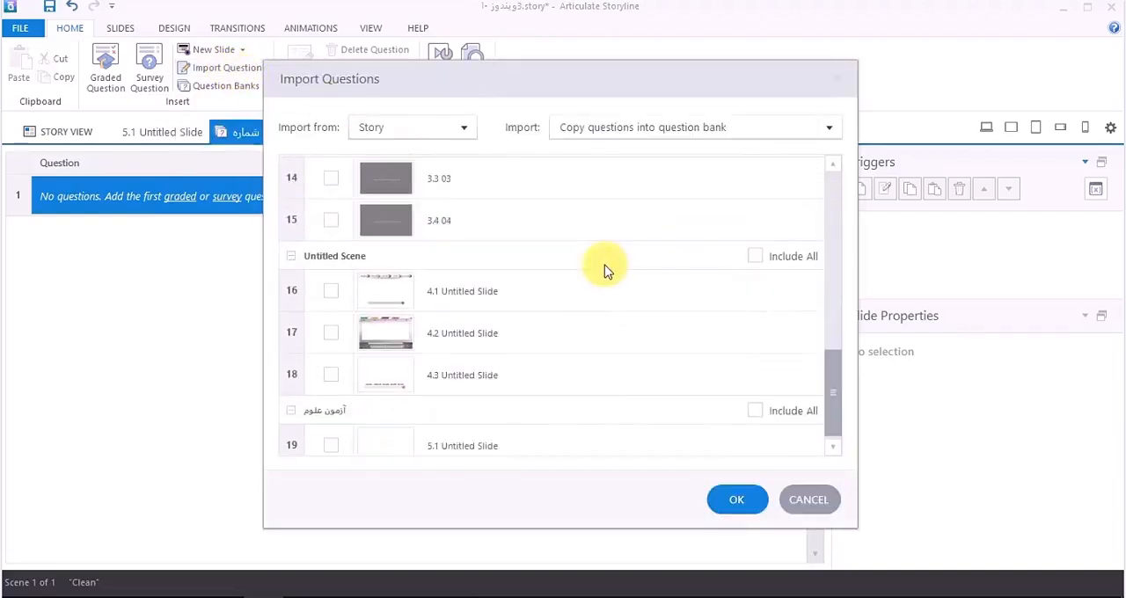
pyautogui.scroll(4, 581, 280)
pyautogui.scroll(5, 528, 264)
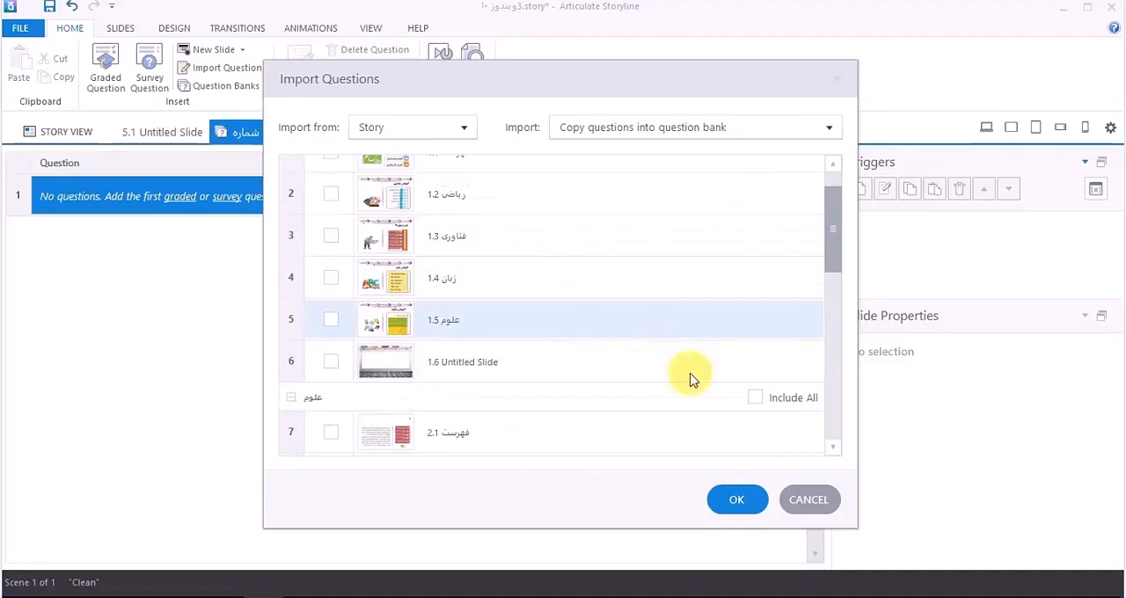
pyautogui.click(806, 501)
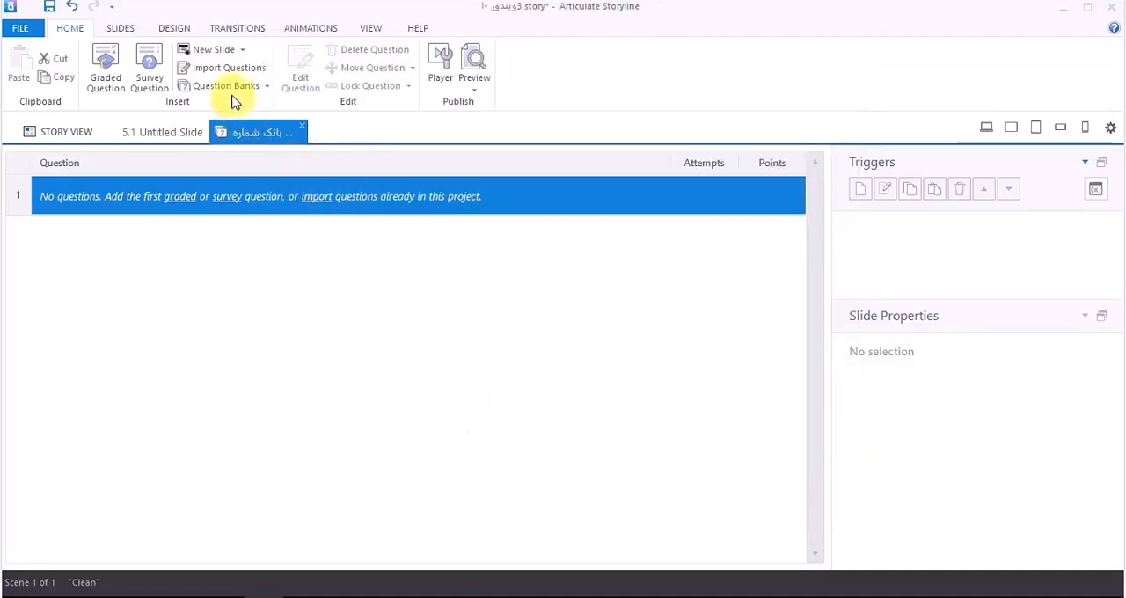
pyautogui.click(266, 87)
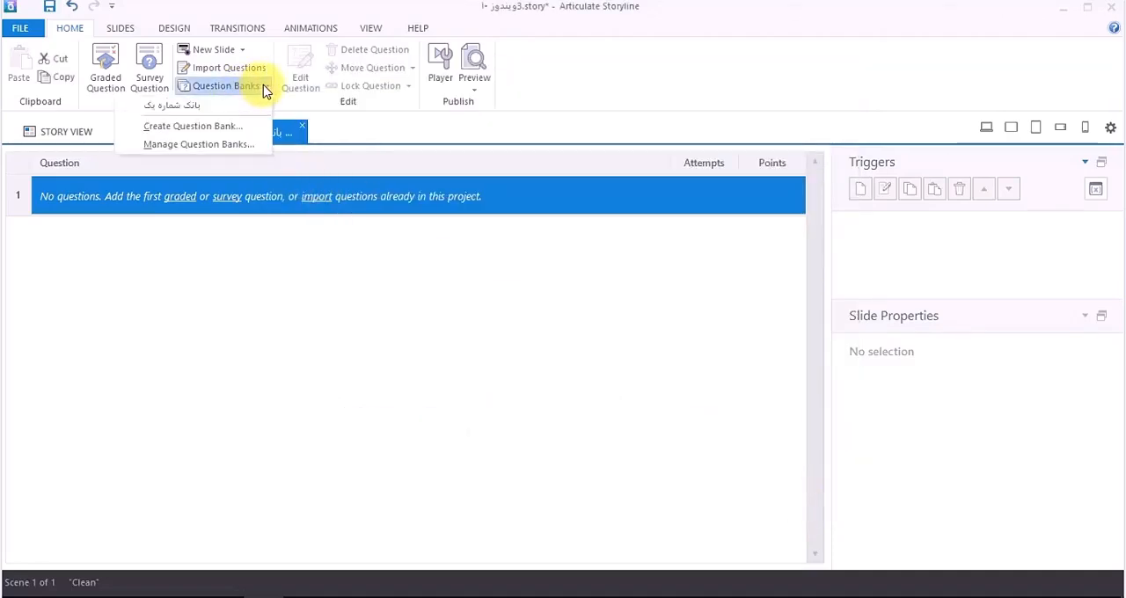
pyautogui.click(291, 107)
pyautogui.click(233, 86)
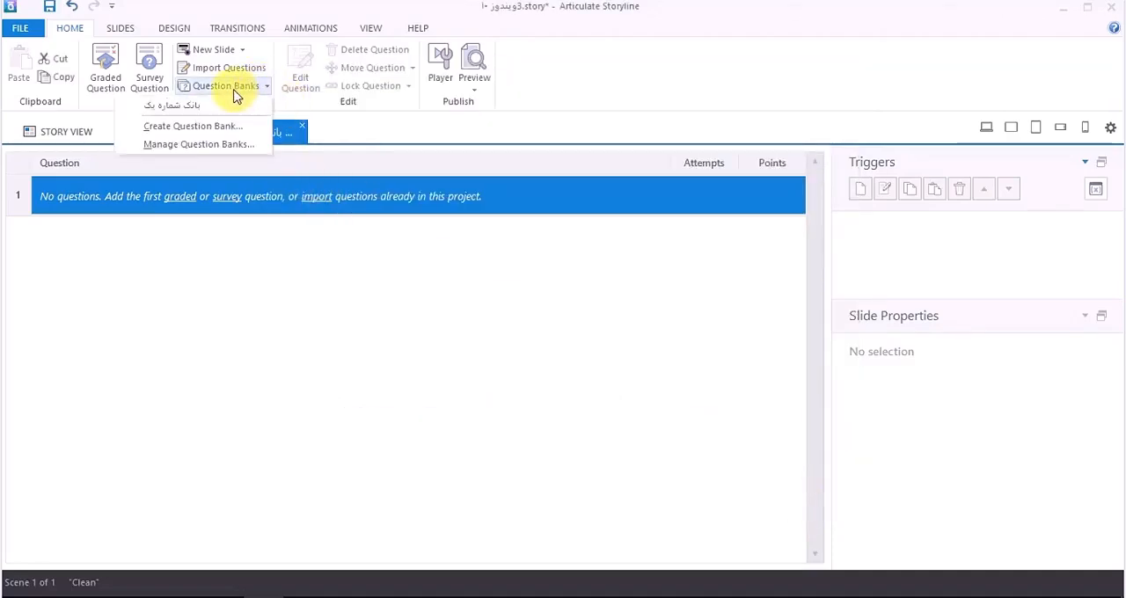
pyautogui.click(231, 51)
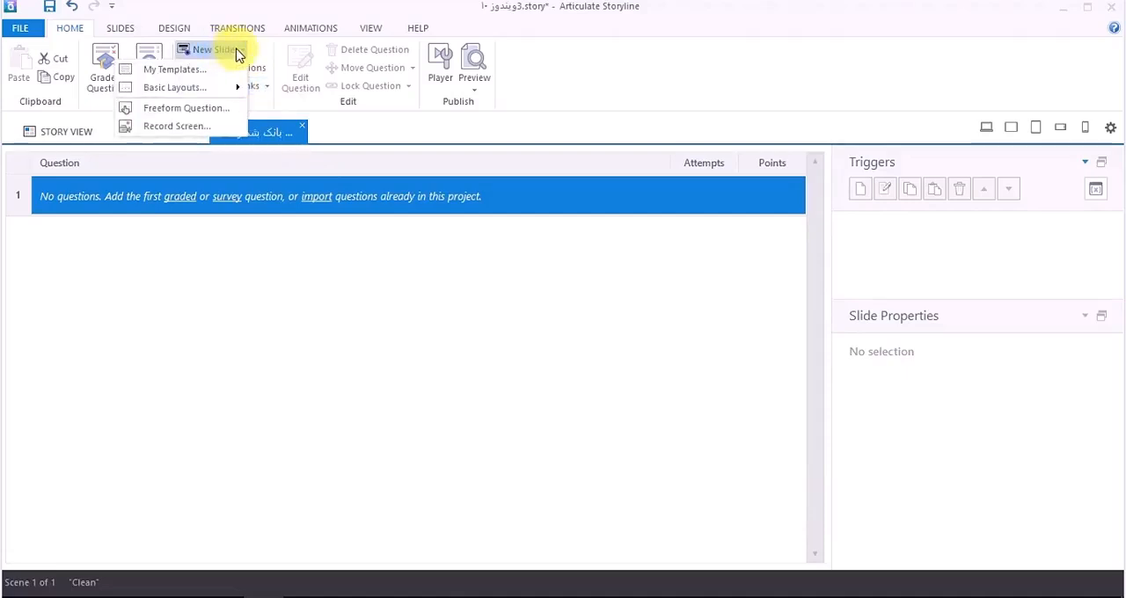
pyautogui.click(423, 133)
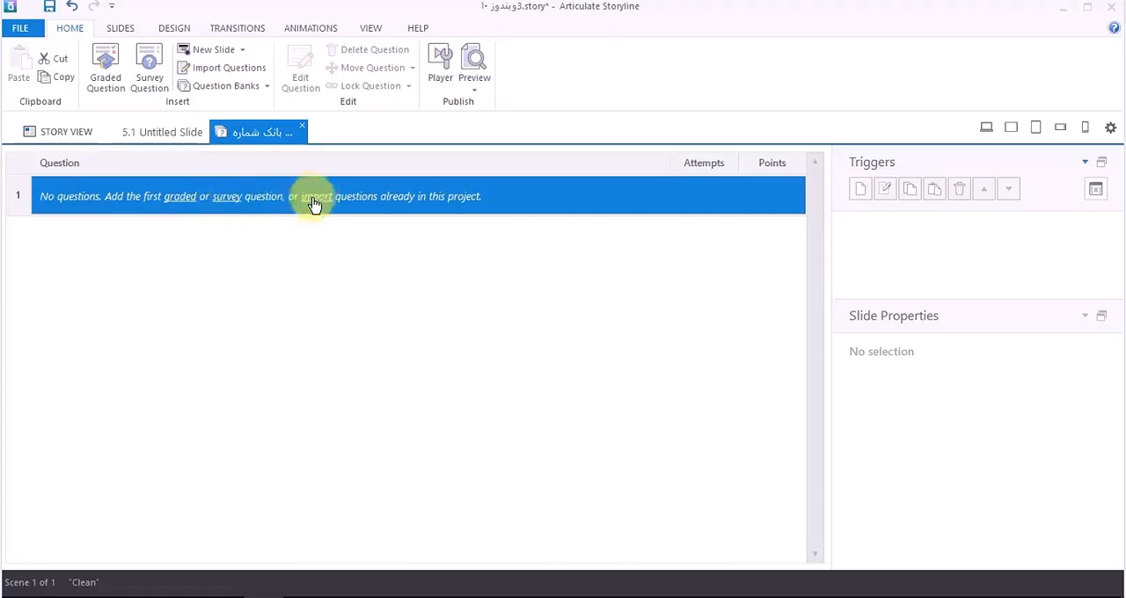
# Step: Insert a graded True/False question into the bank and enter the question text "متن سوال" with "نماز صبح دو رکعت می باشد." on a second line
pyautogui.click(179, 198)
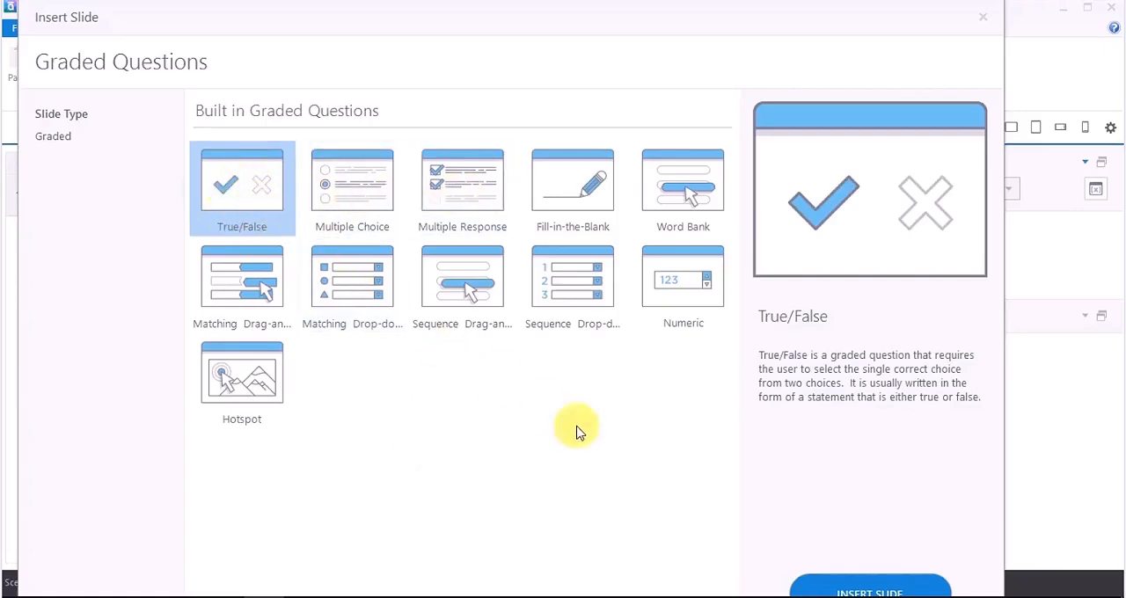
pyautogui.click(843, 583)
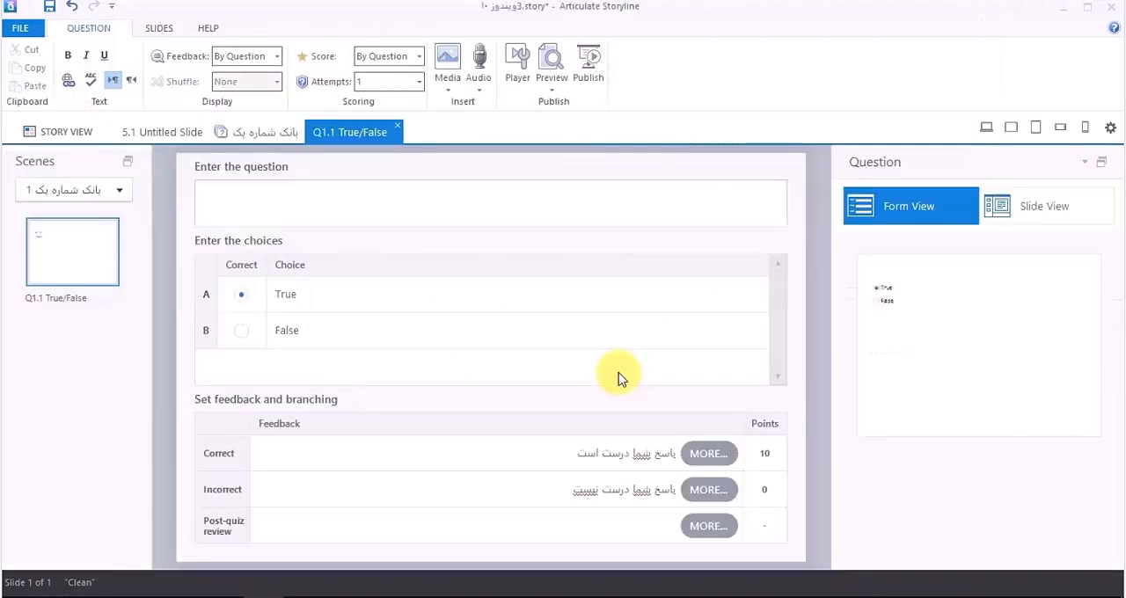
pyautogui.click(534, 205)
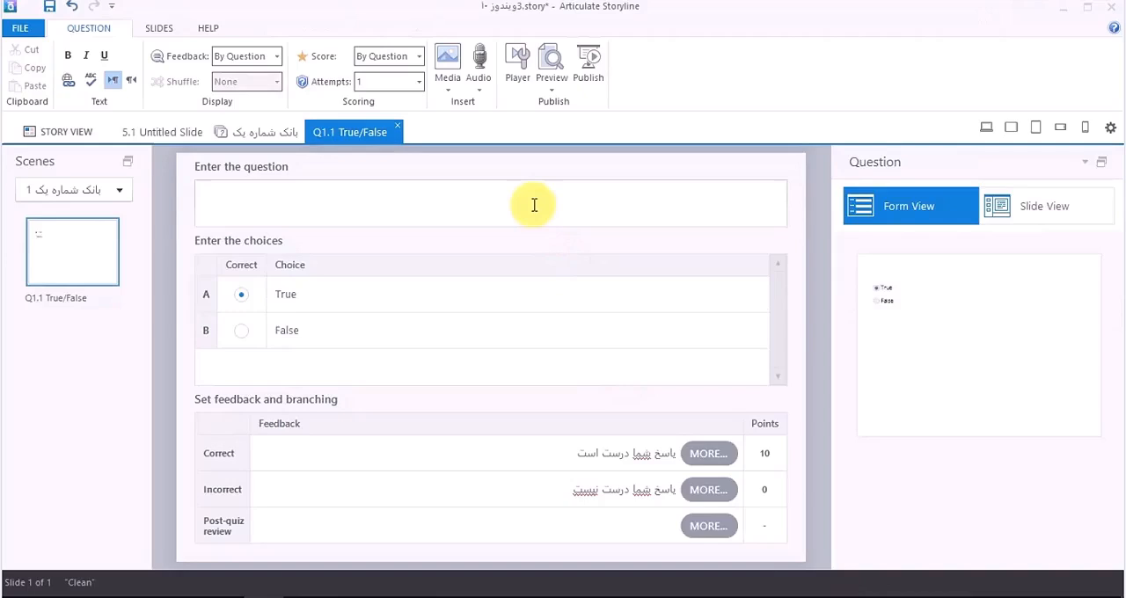
pyautogui.write('متن سوال')
pyautogui.press('Return')
pyautogui.write('نما')
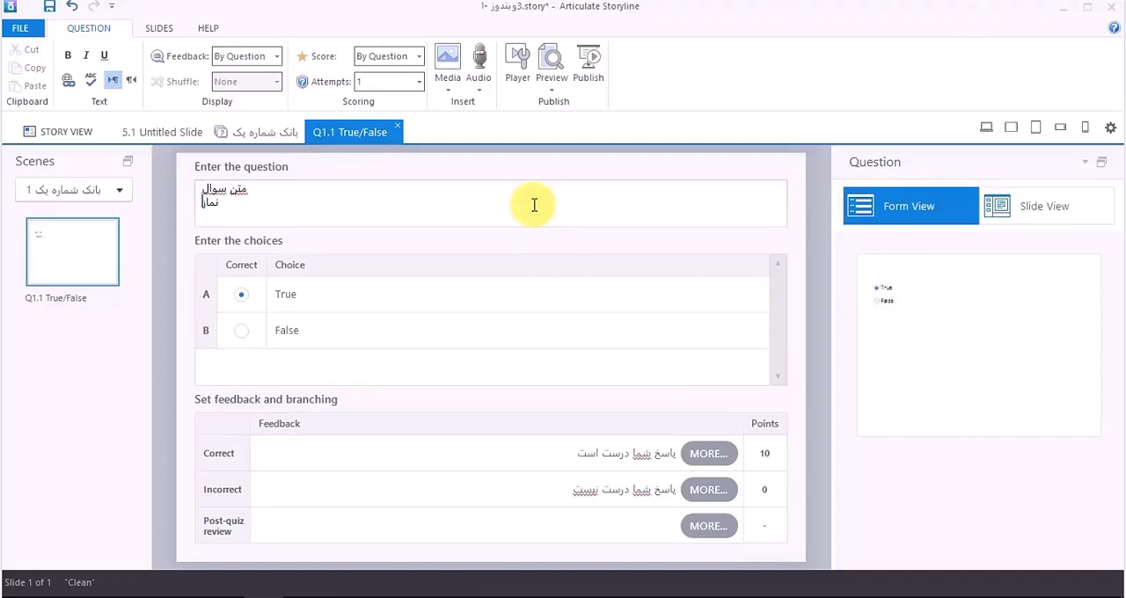
pyautogui.write('ز صبح د')
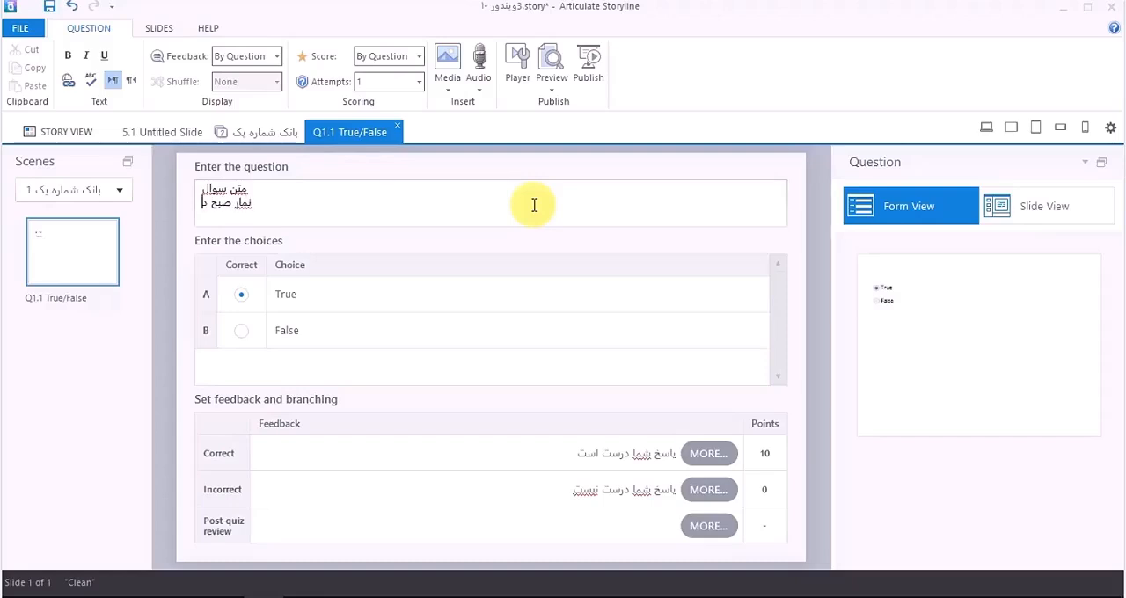
pyautogui.write('و رکعت میبا')
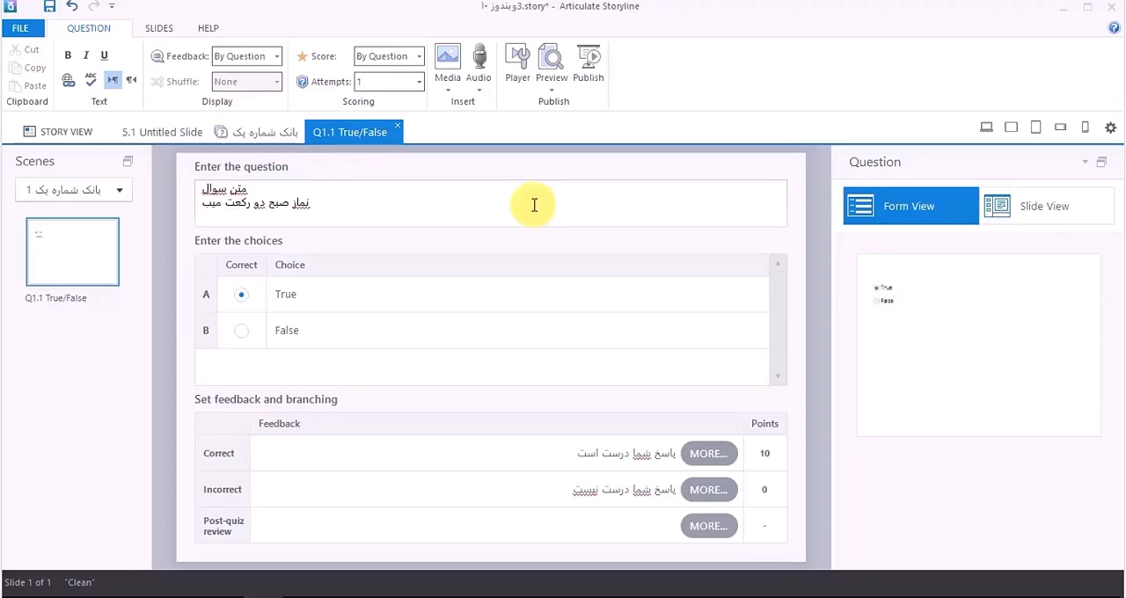
pyautogui.press('BackSpace')
pyautogui.write('\u200cباش')
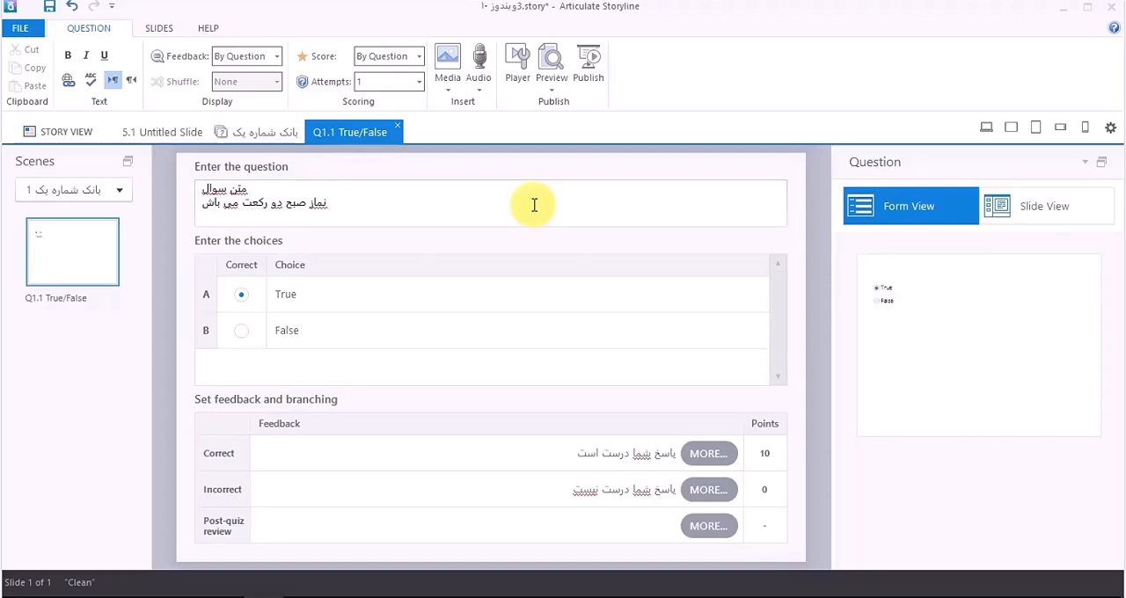
pyautogui.write('د')
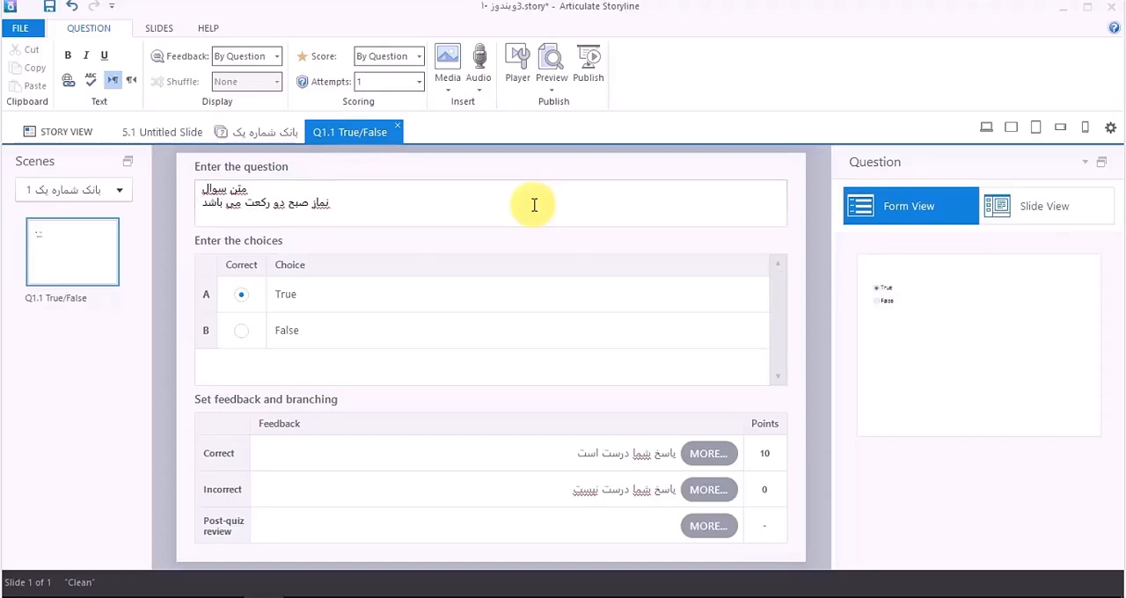
# Step: Replace the text of choice A with "درست" and of choice B with "نادرست"
pyautogui.click(312, 308)
pyautogui.click(308, 344)
pyautogui.click(307, 302)
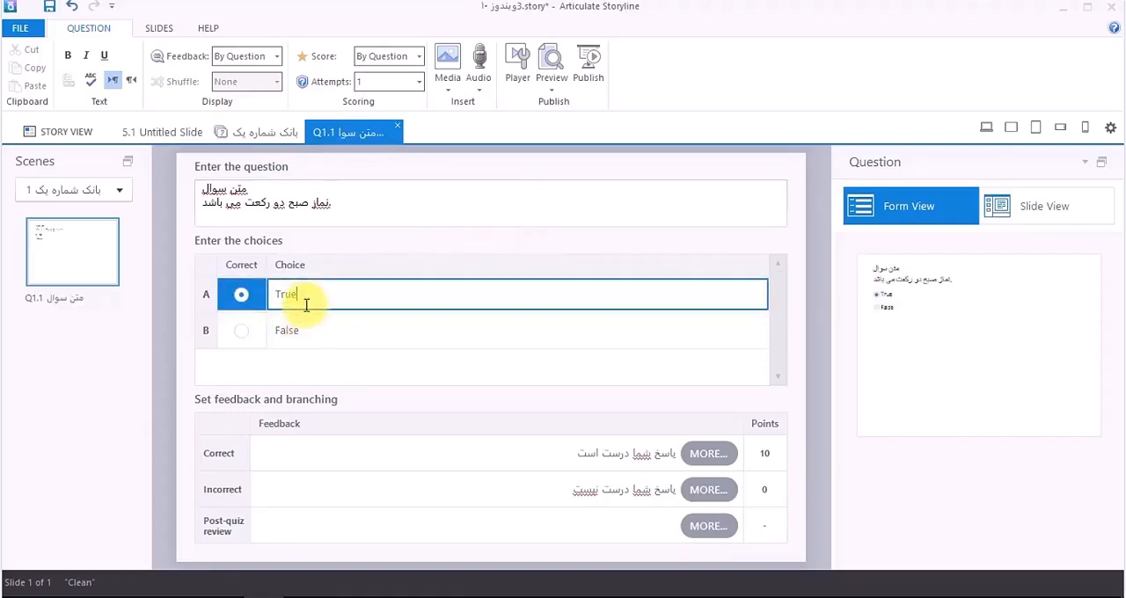
pyautogui.doubleClick(284, 293)
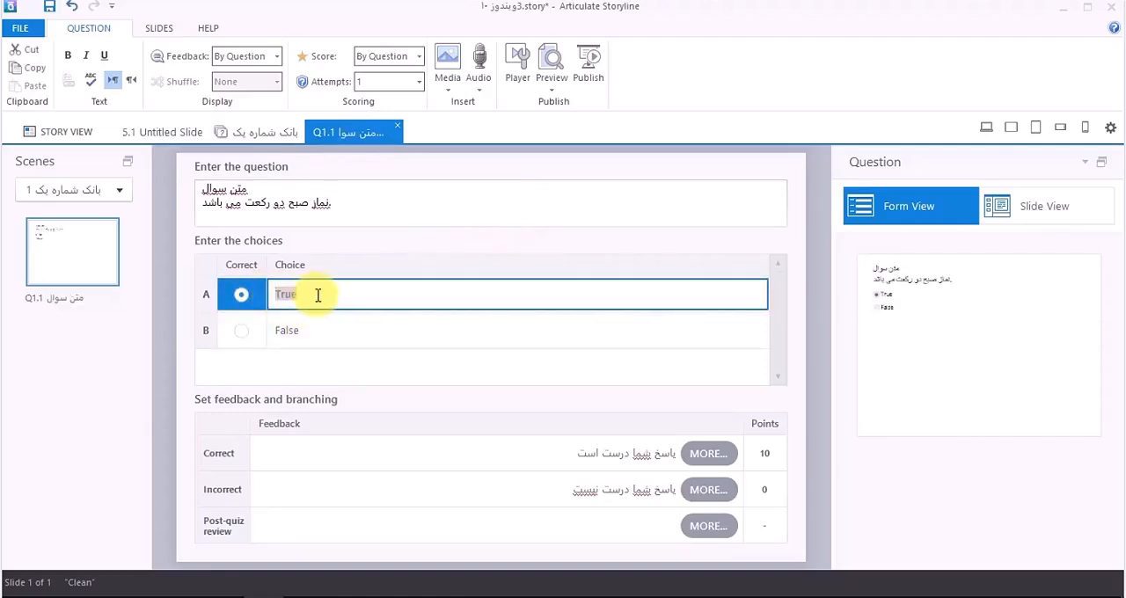
pyautogui.write('دری')
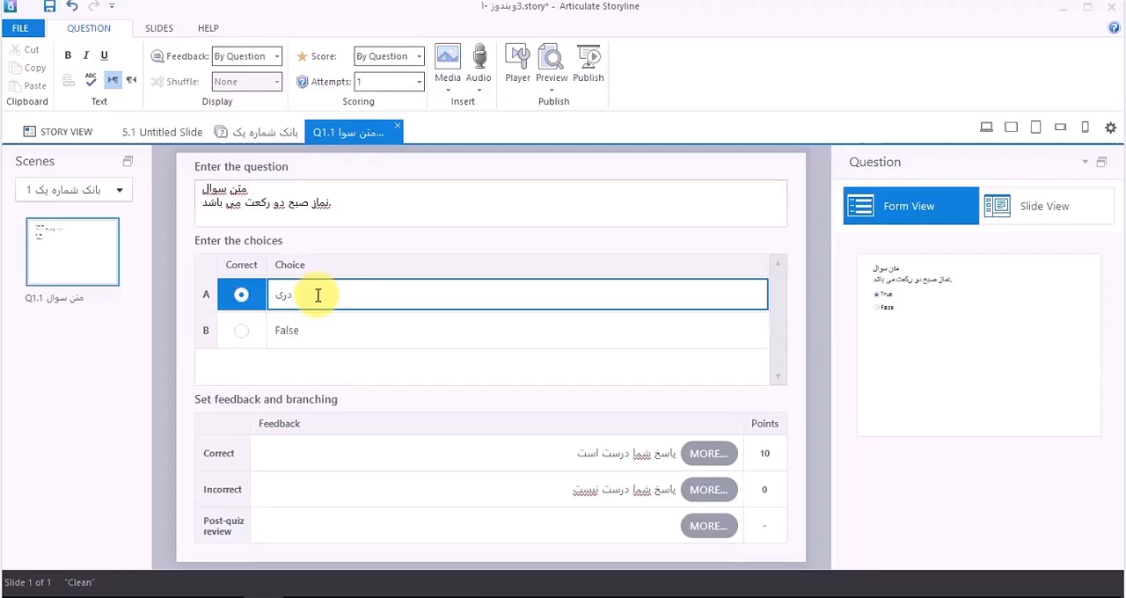
pyautogui.press('BackSpace')
pyautogui.write('رست')
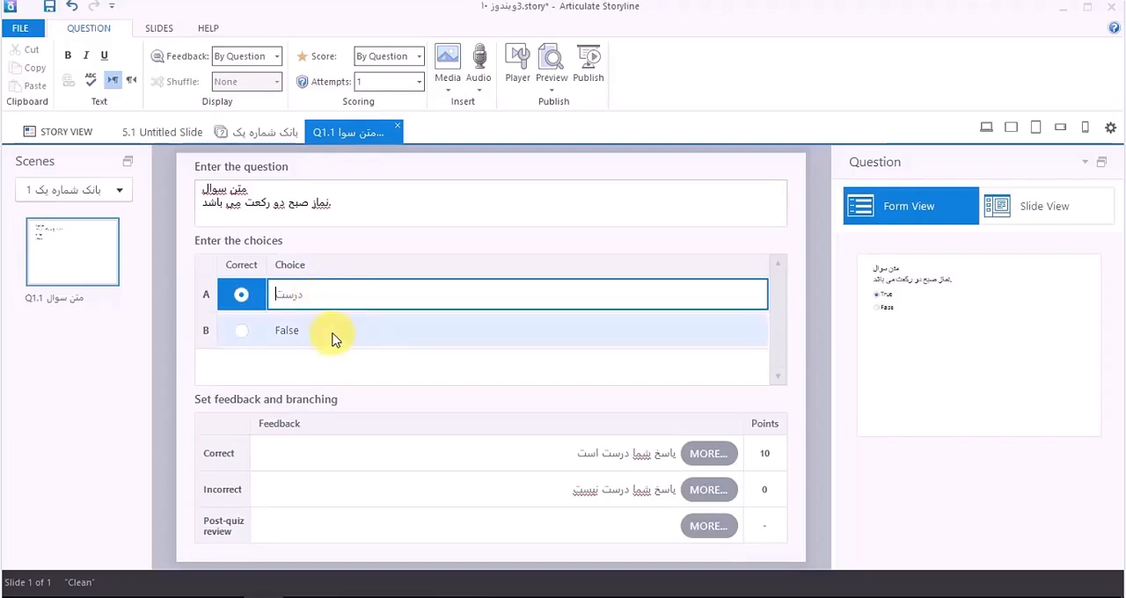
pyautogui.click(334, 329)
pyautogui.write('نادرست')
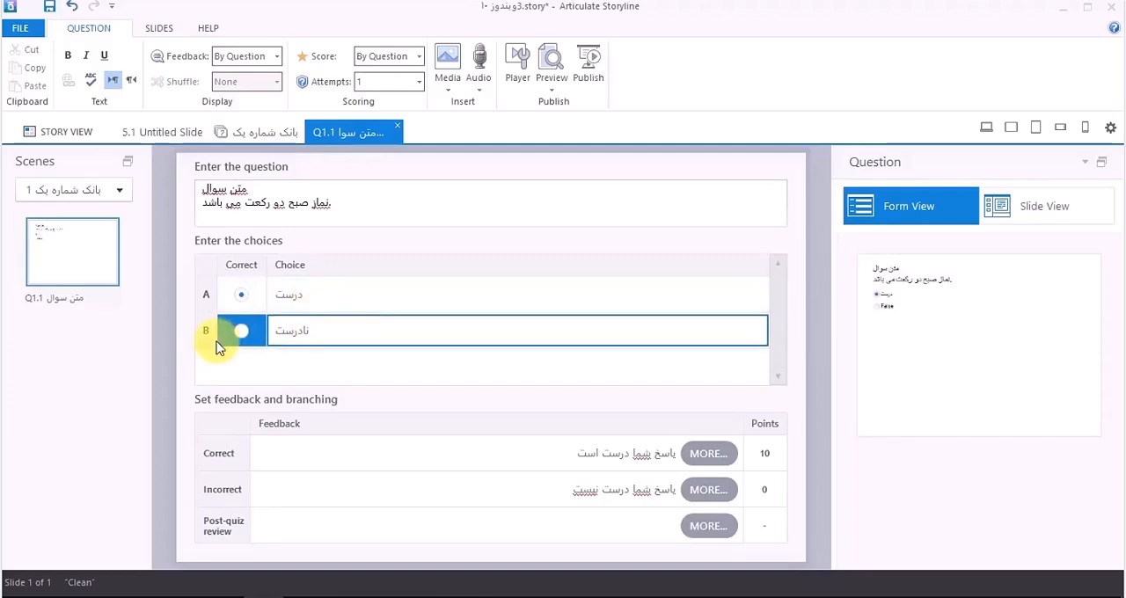
# Step: Check the question's points and feedback rows, and set its number of allowed attempts to 2
pyautogui.click(365, 191)
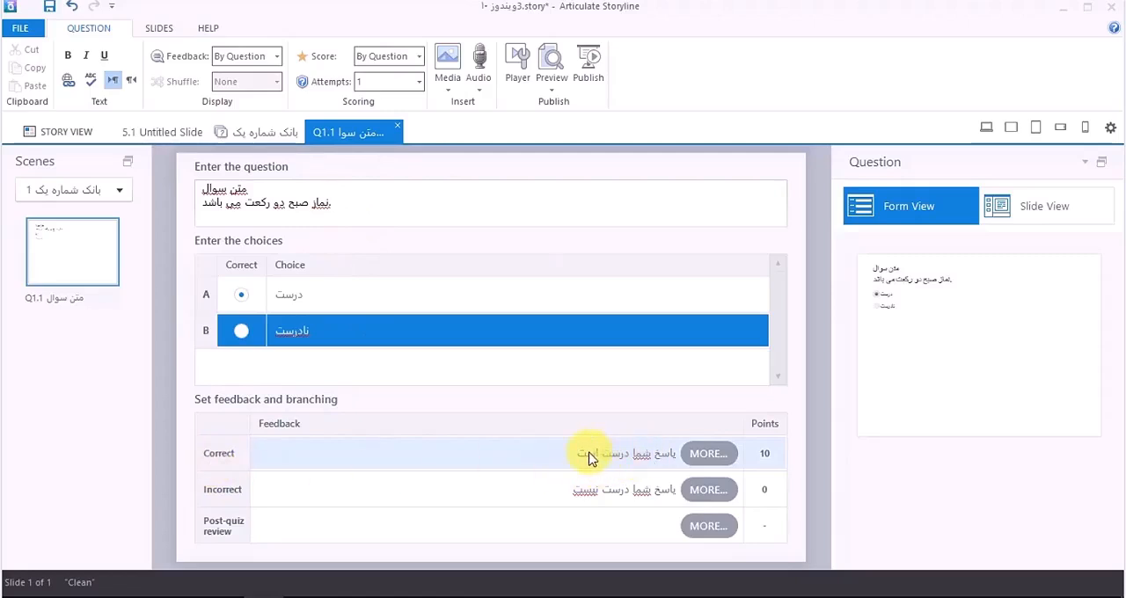
pyautogui.click(762, 464)
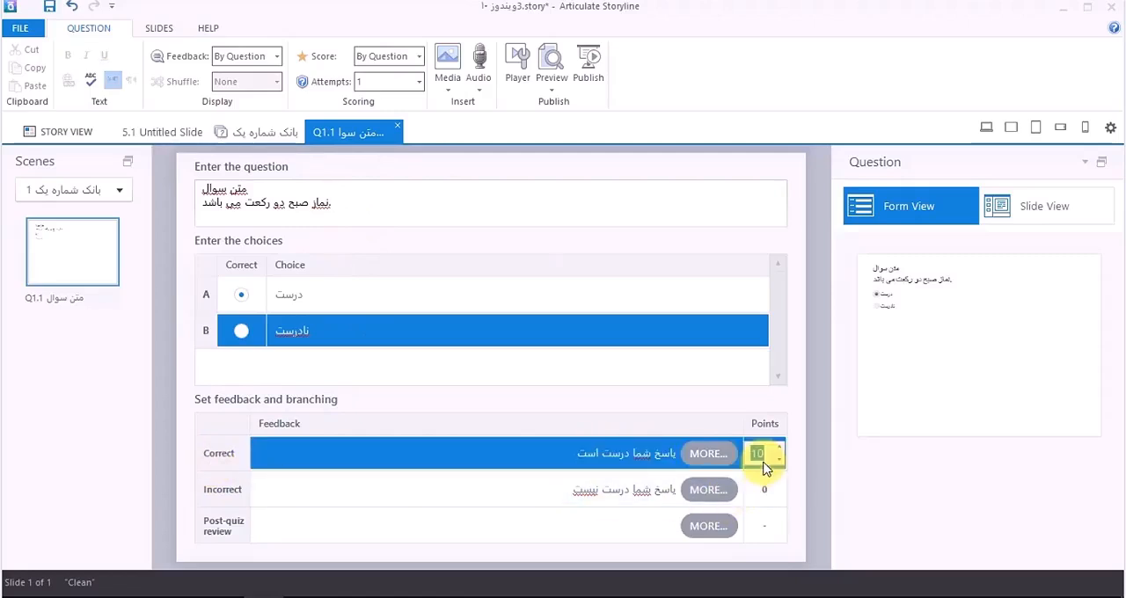
pyautogui.click(598, 491)
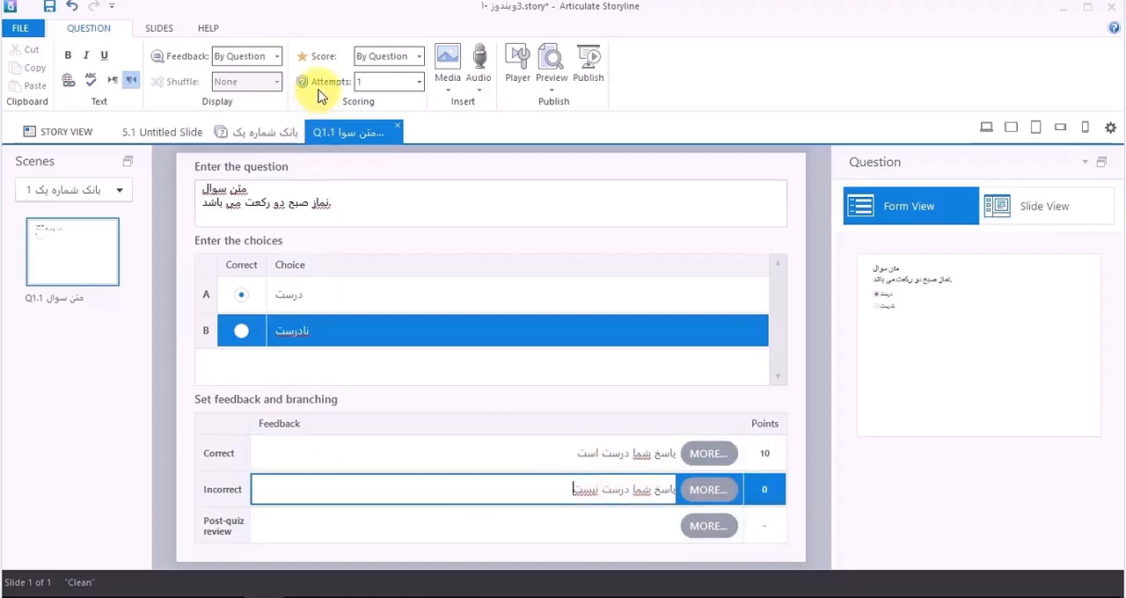
pyautogui.click(421, 82)
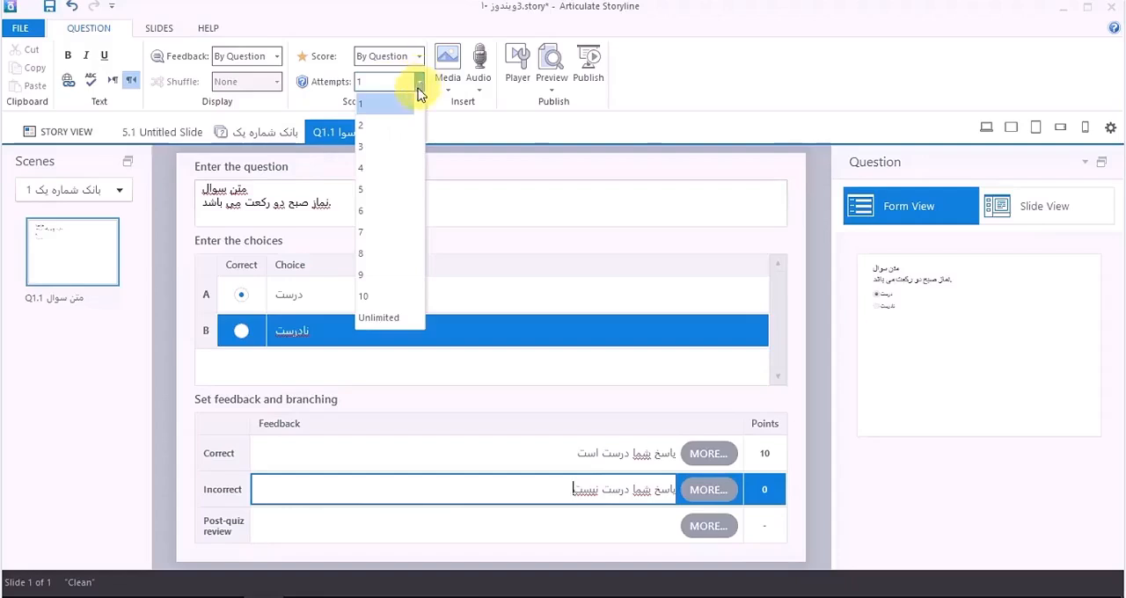
pyautogui.click(395, 124)
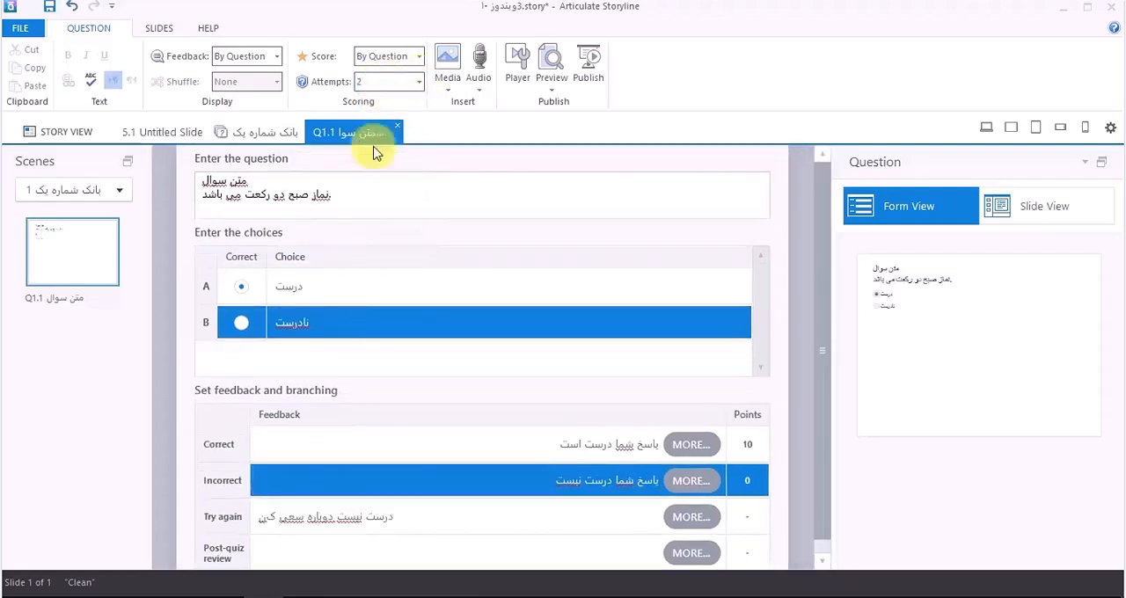
pyautogui.click(290, 531)
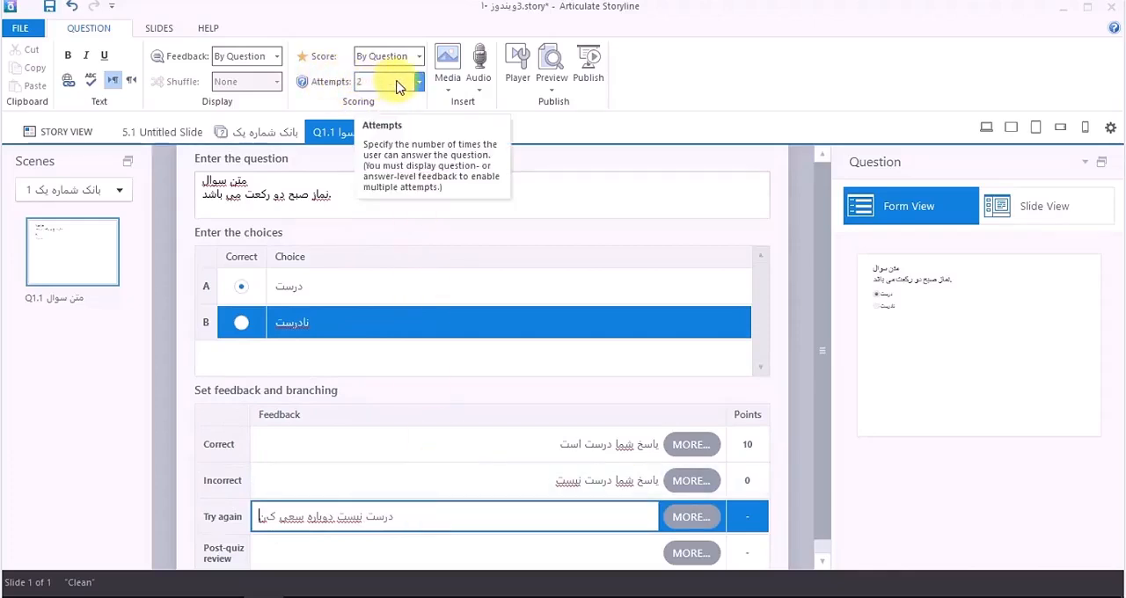
pyautogui.click(407, 190)
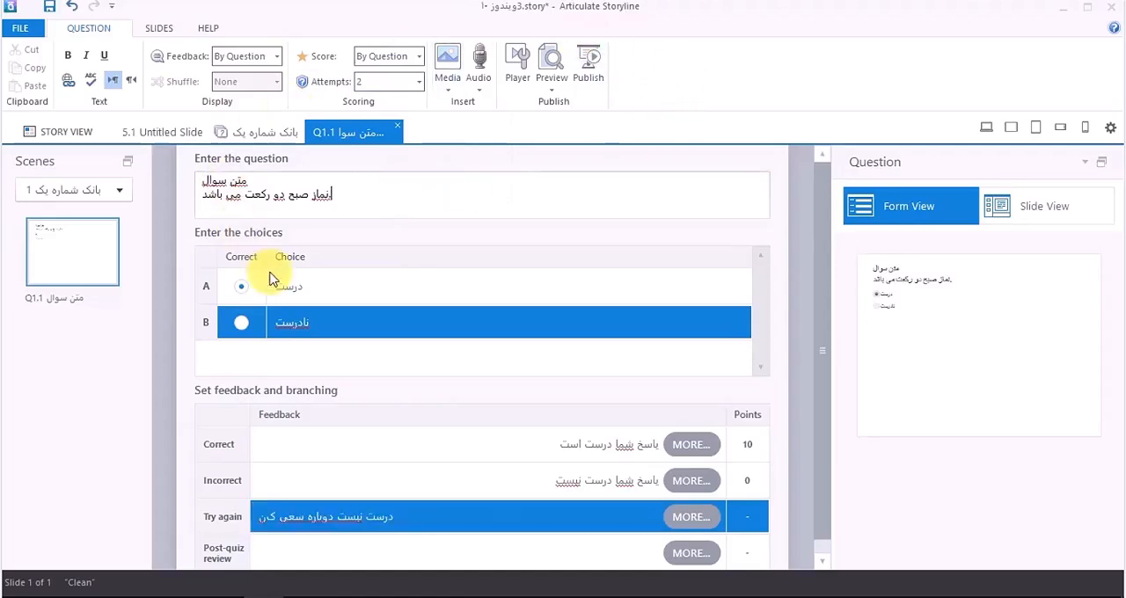
# Step: Examine the detailed feedback settings for the correct answer, including audio and branching, and dismiss them without changes
pyautogui.click(697, 447)
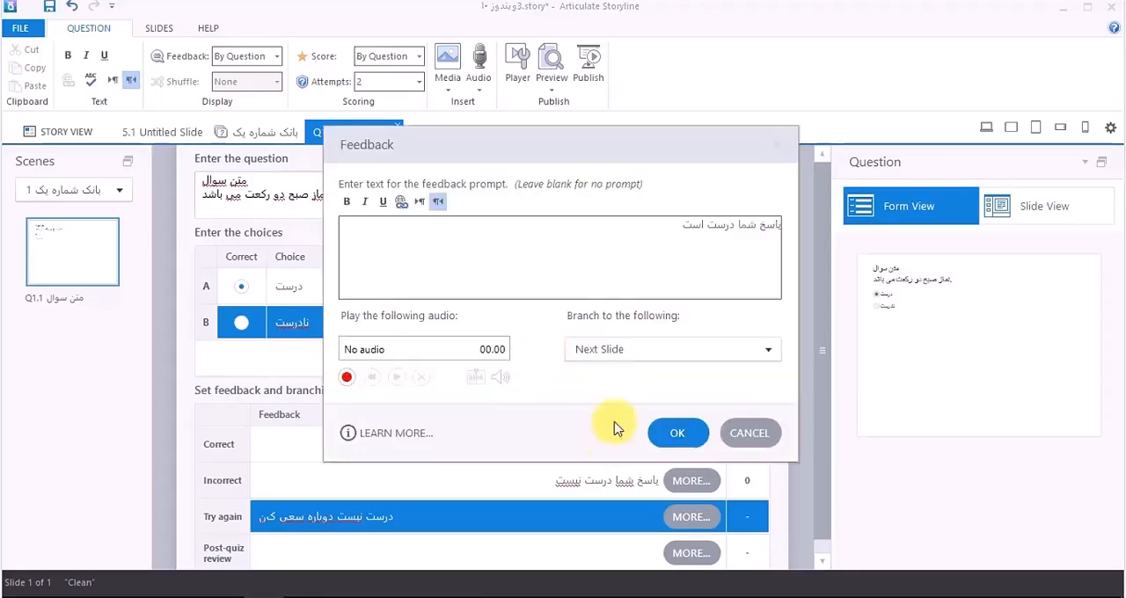
pyautogui.moveTo(635, 152); pyautogui.dragTo(607, 146)
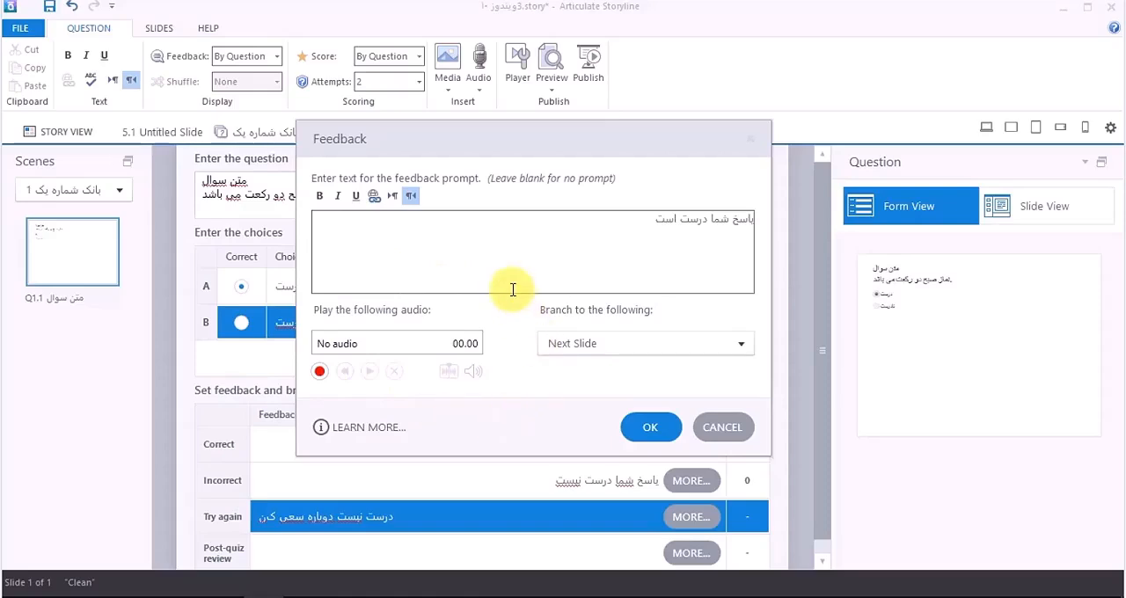
pyautogui.click(724, 428)
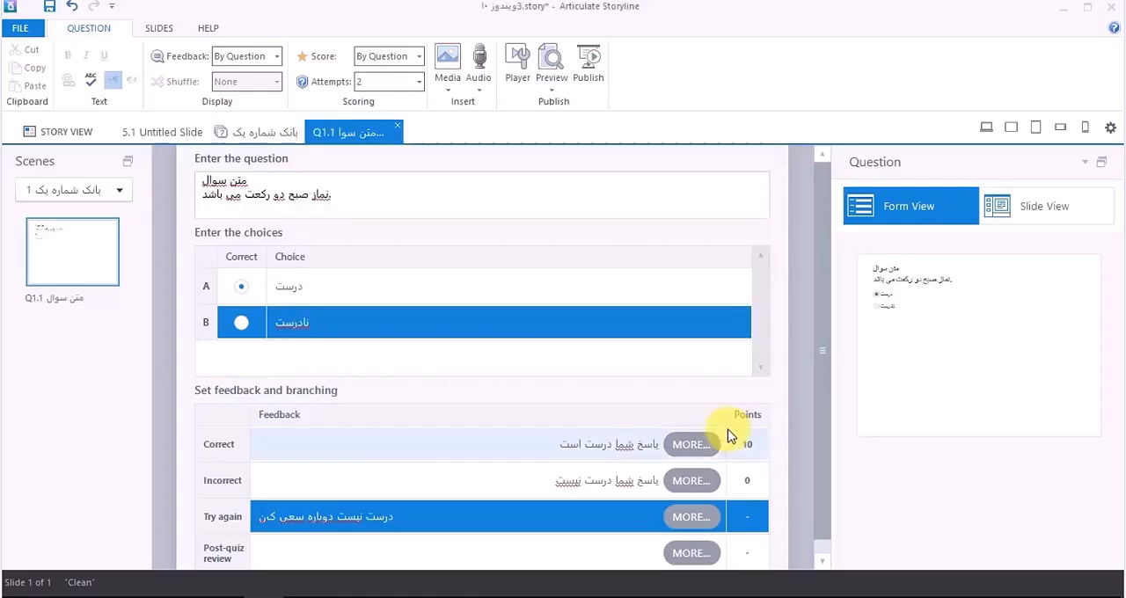
# Step: Switch the question to Slide View and set the question and choices text to right-to-left direction
pyautogui.click(1041, 212)
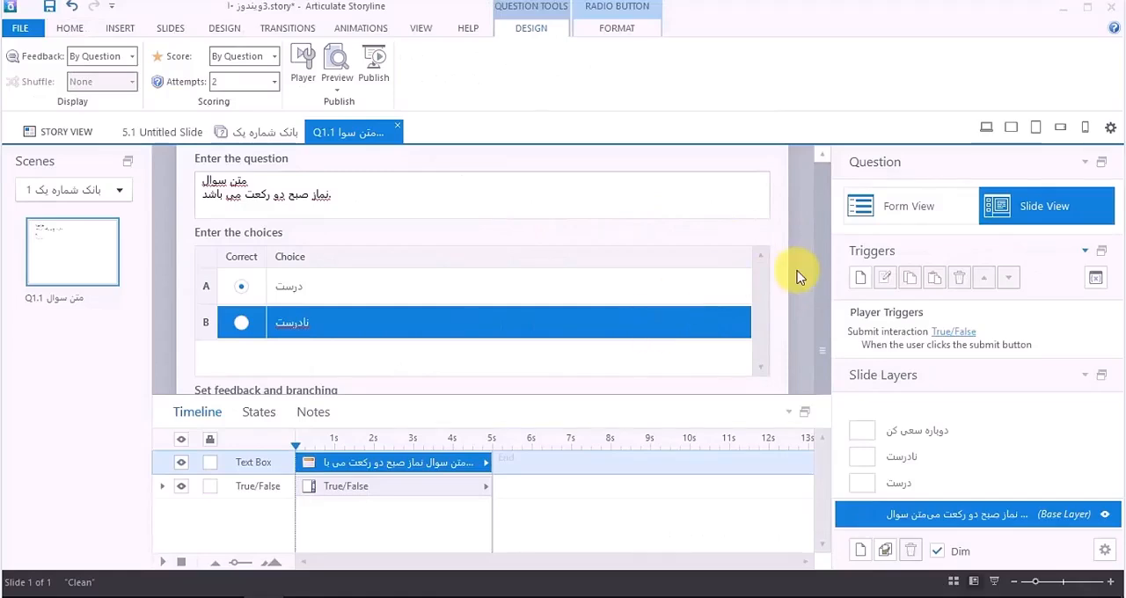
pyautogui.moveTo(279, 387); pyautogui.dragTo(666, 145)
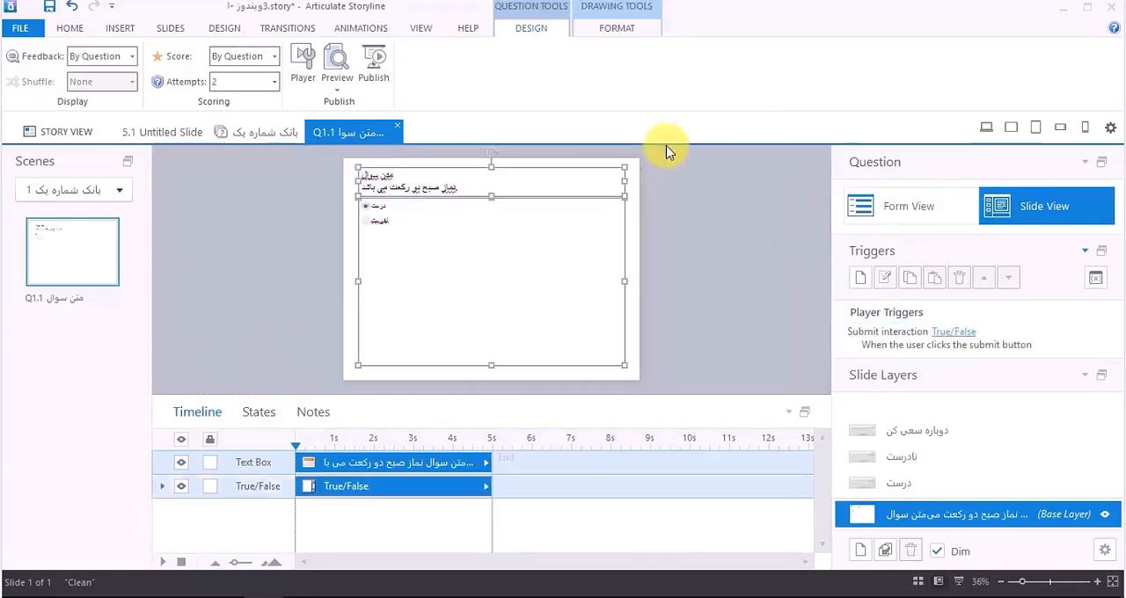
pyautogui.click(72, 29)
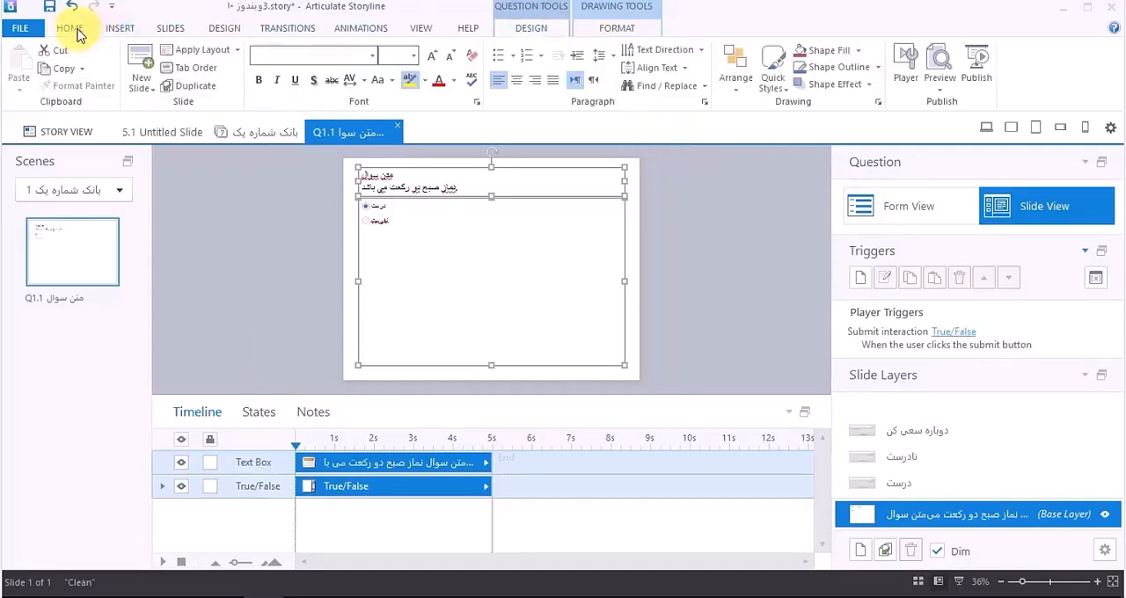
pyautogui.click(595, 84)
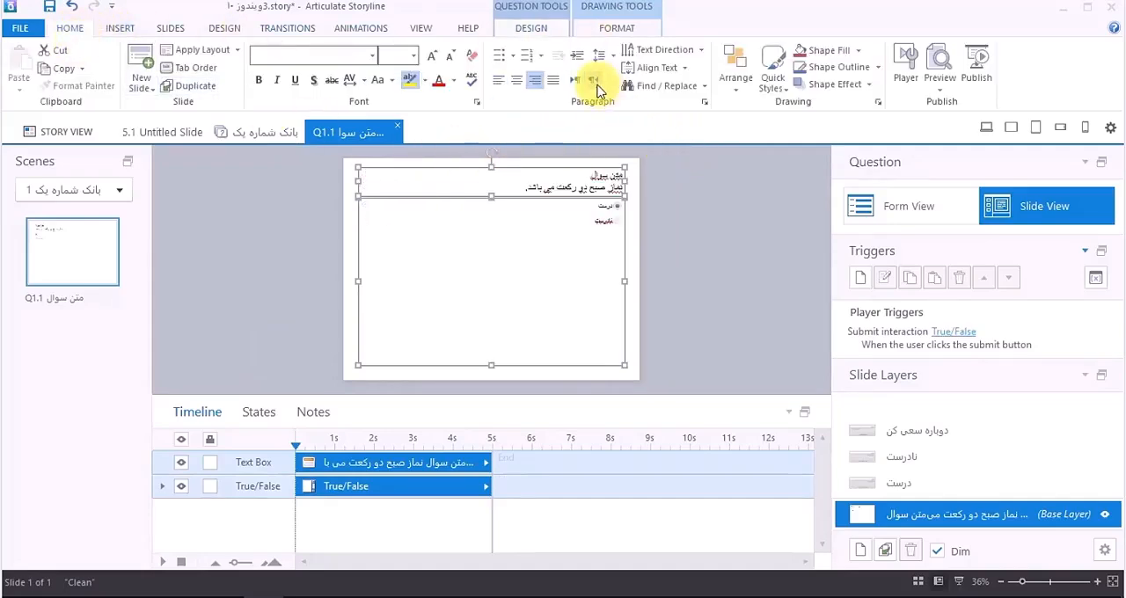
# Step: Change the font of the question text and both choices to 2 Titr
pyautogui.click(373, 56)
pyautogui.scroll(-12, 264, 229)
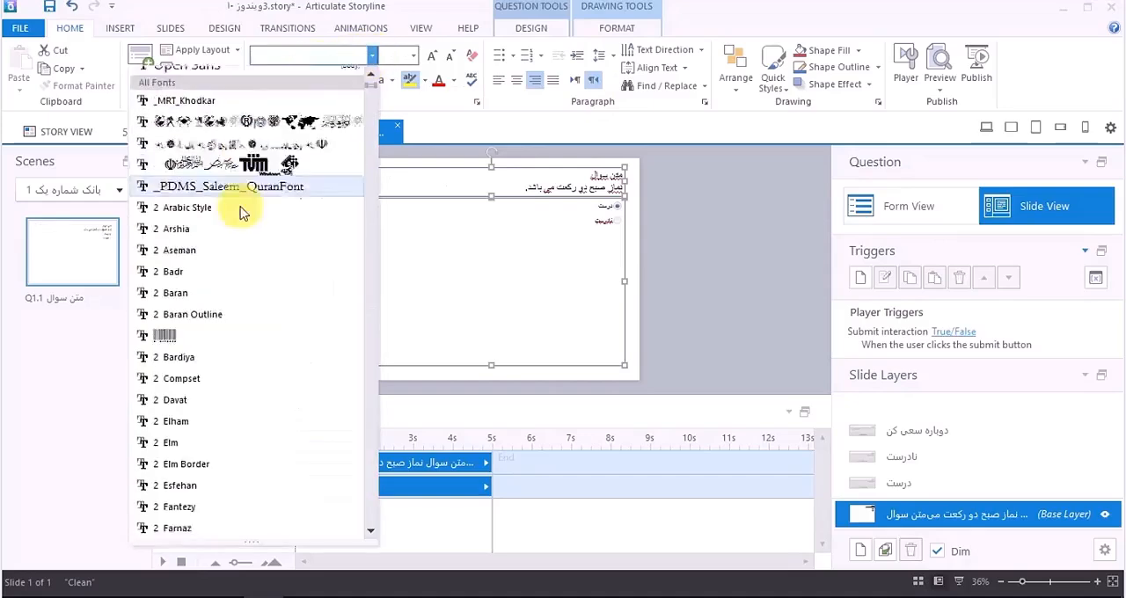
pyautogui.scroll(-5, 262, 282)
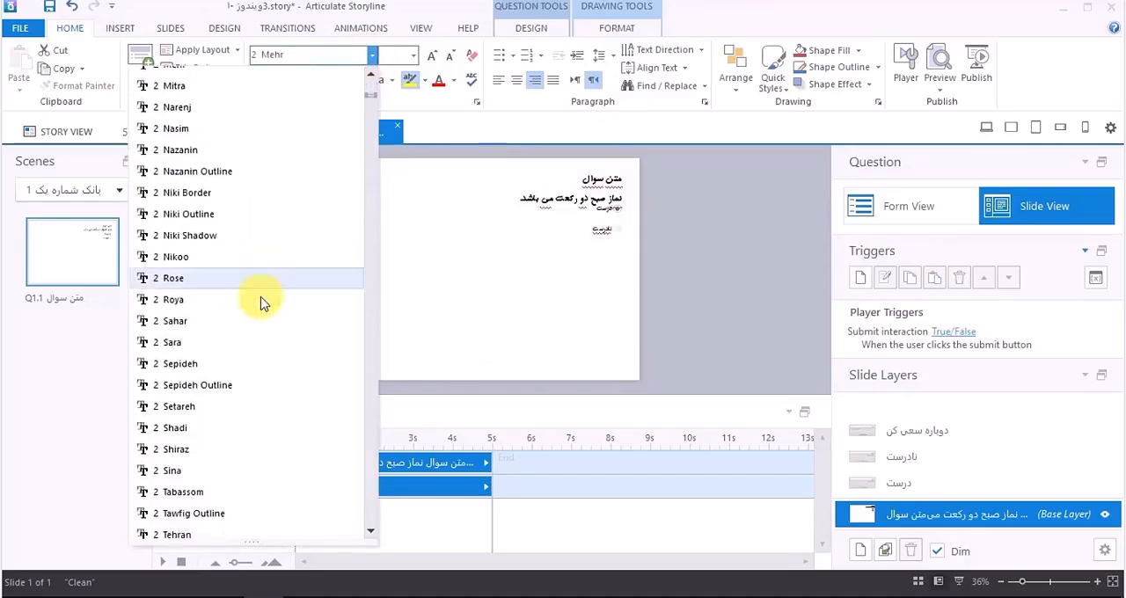
pyautogui.click(407, 310)
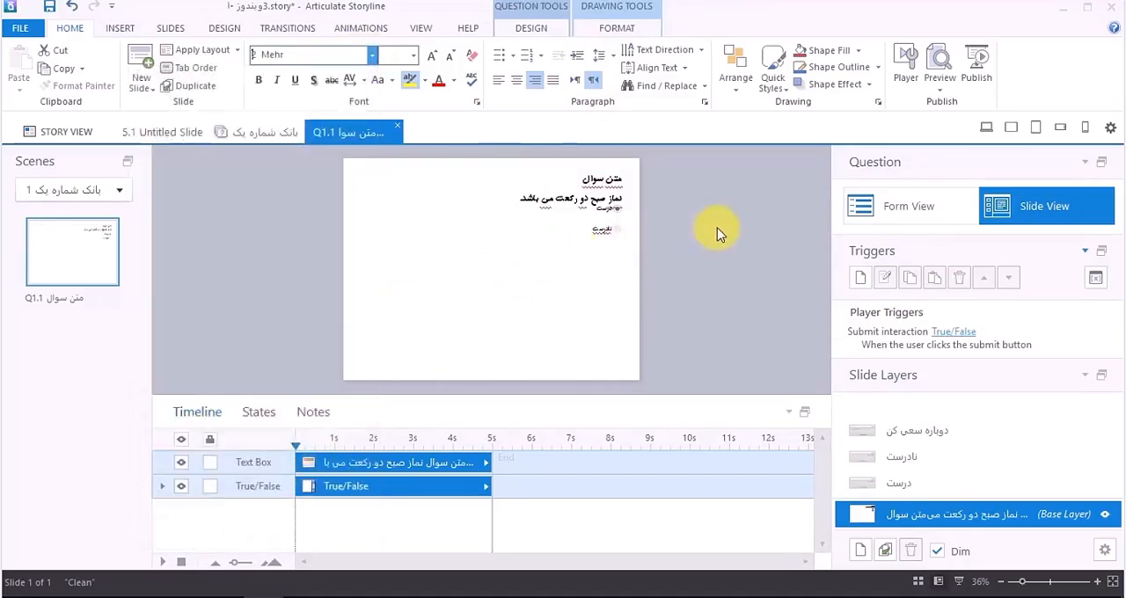
pyautogui.hotkey('ctrl', 'a')
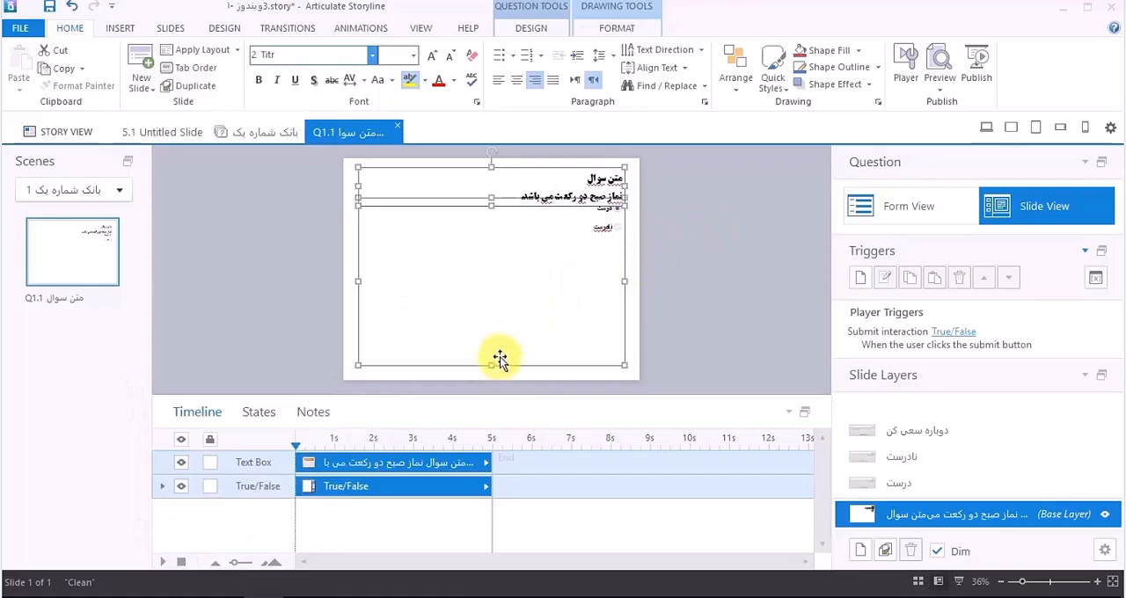
pyautogui.click(334, 342)
# Step: Shrink the True/False choices box to fit its text and move it down the slide, away from the question
pyautogui.click(458, 329)
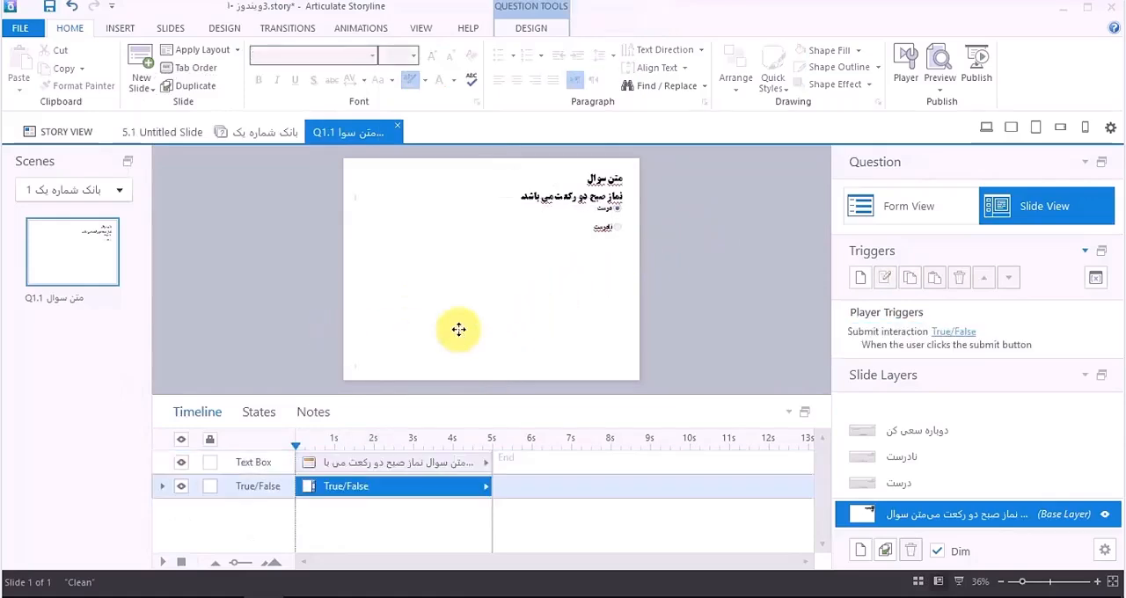
pyautogui.moveTo(491, 364); pyautogui.dragTo(502, 254)
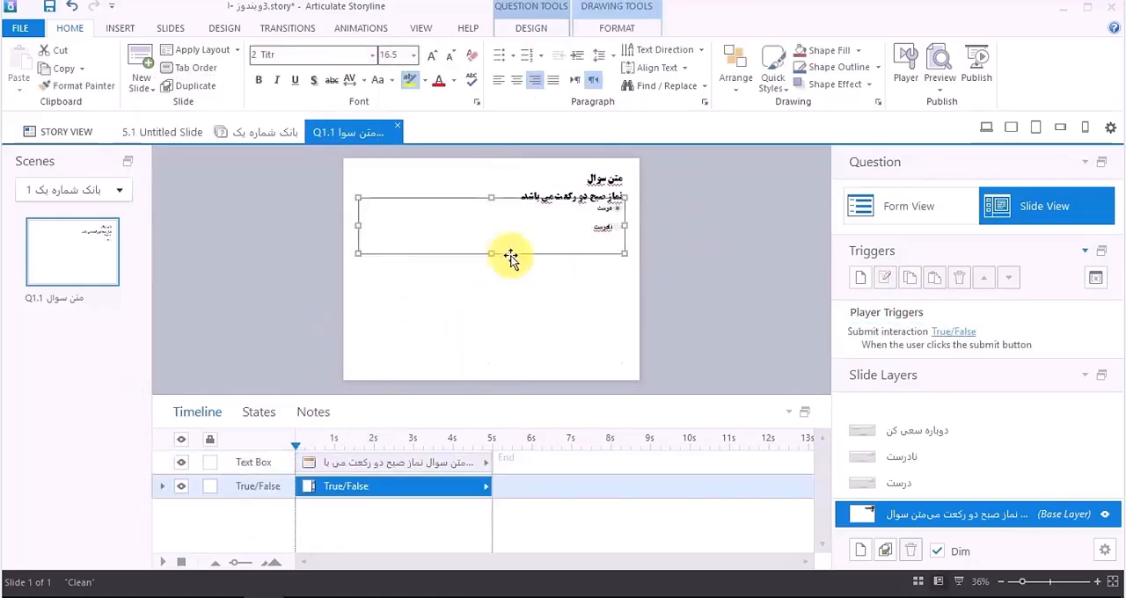
pyautogui.moveTo(355, 227); pyautogui.dragTo(520, 226)
pyautogui.moveTo(547, 283); pyautogui.dragTo(551, 356)
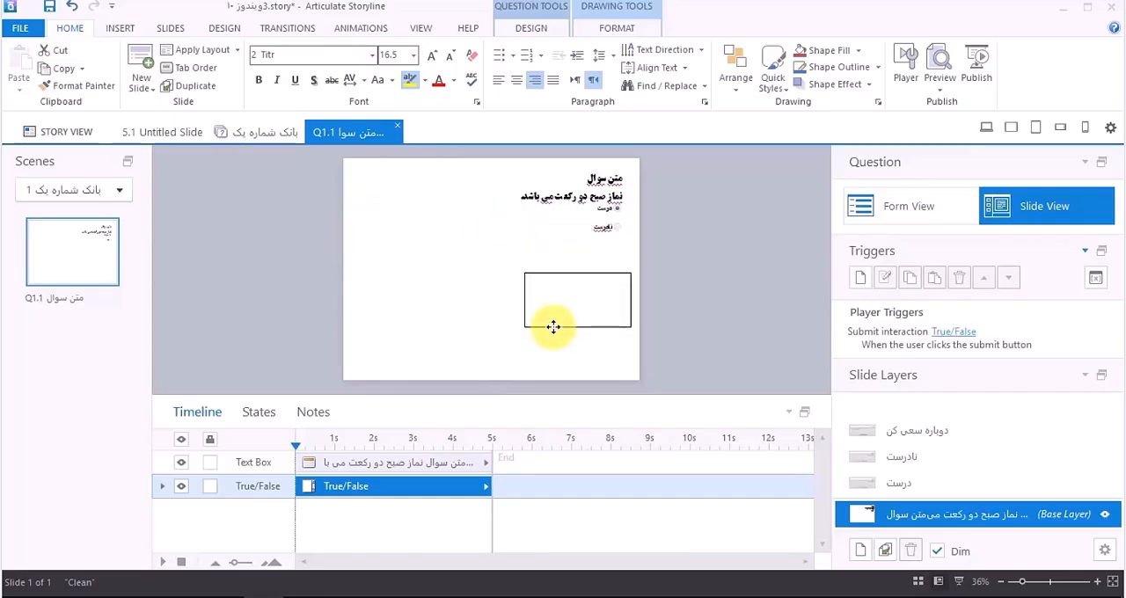
# Step: Narrow the question text box from its left side to fit the two lines of text
pyautogui.click(528, 194)
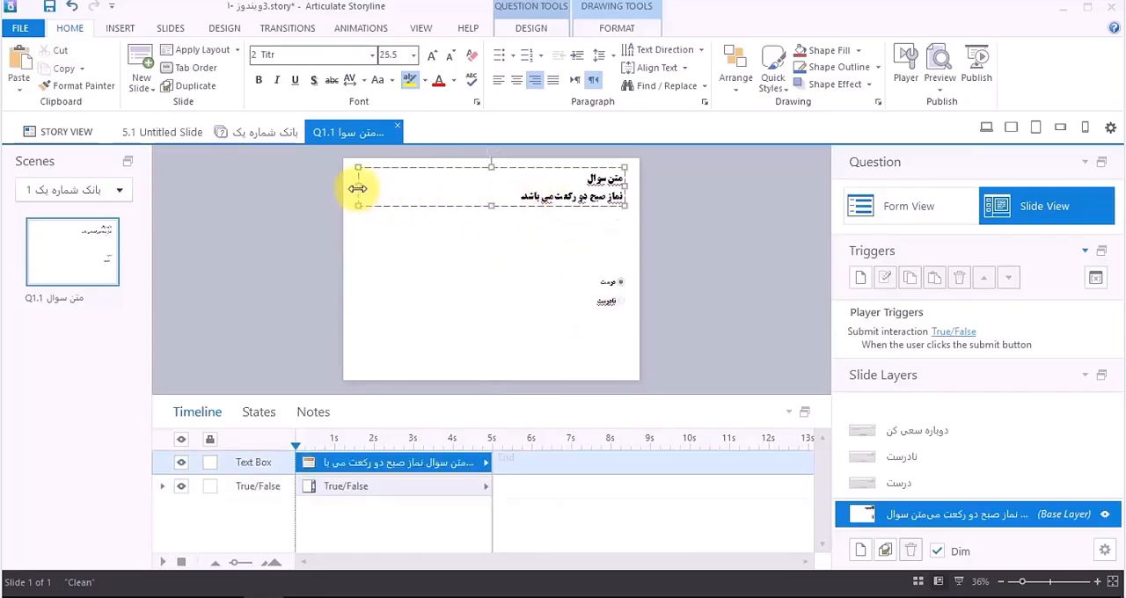
pyautogui.moveTo(356, 186); pyautogui.dragTo(483, 185)
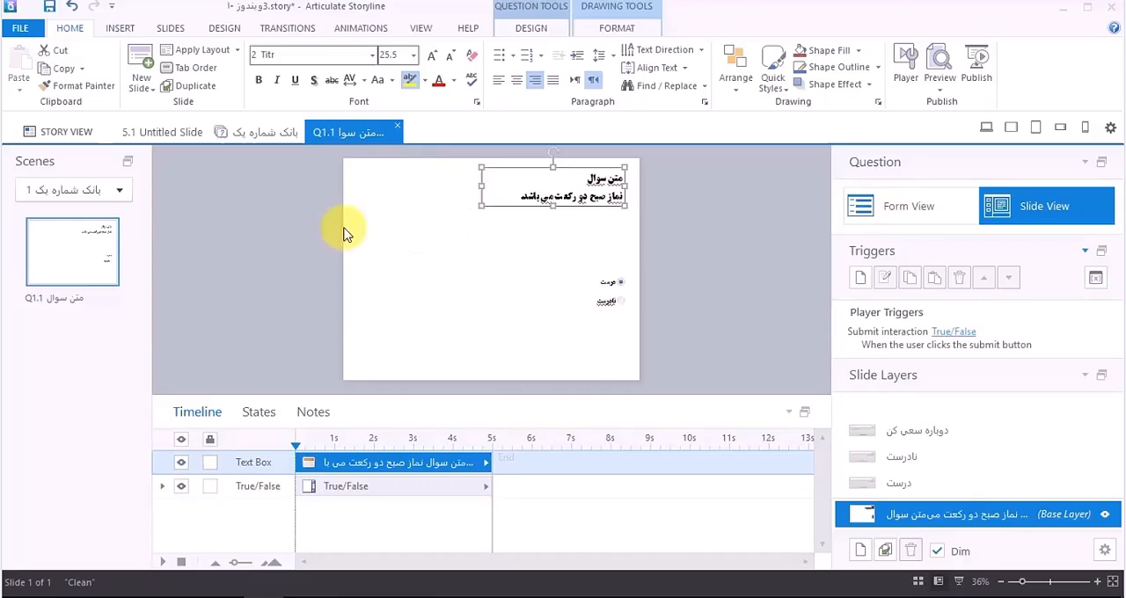
pyautogui.click(465, 194)
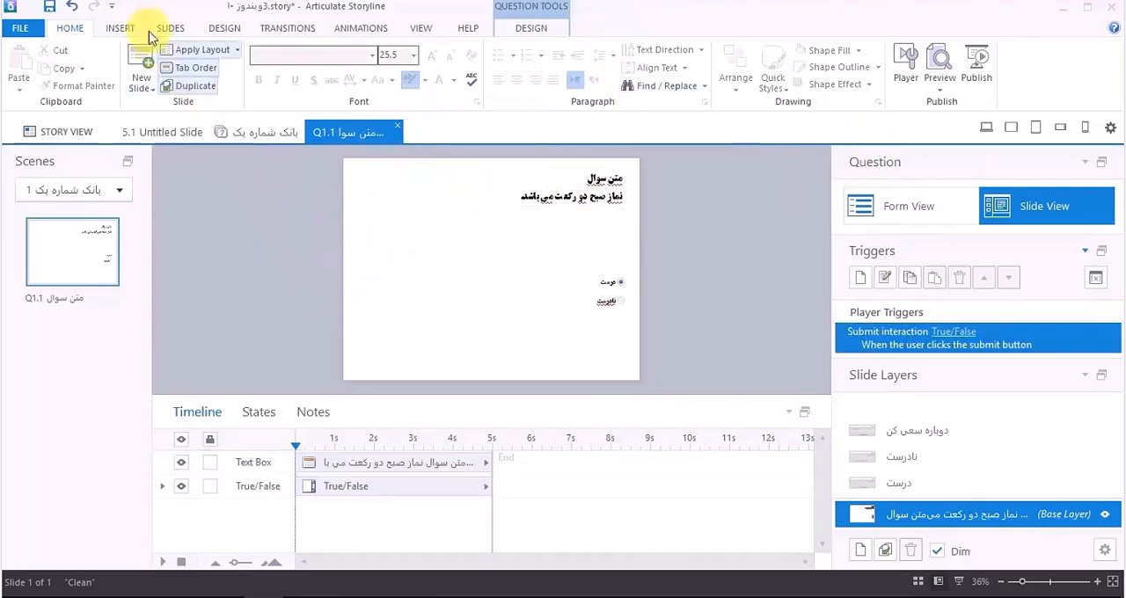
# Step: Insert the picture shutterstock_129327383.jpg from the pic1 folder onto the question slide
pyautogui.click(121, 28)
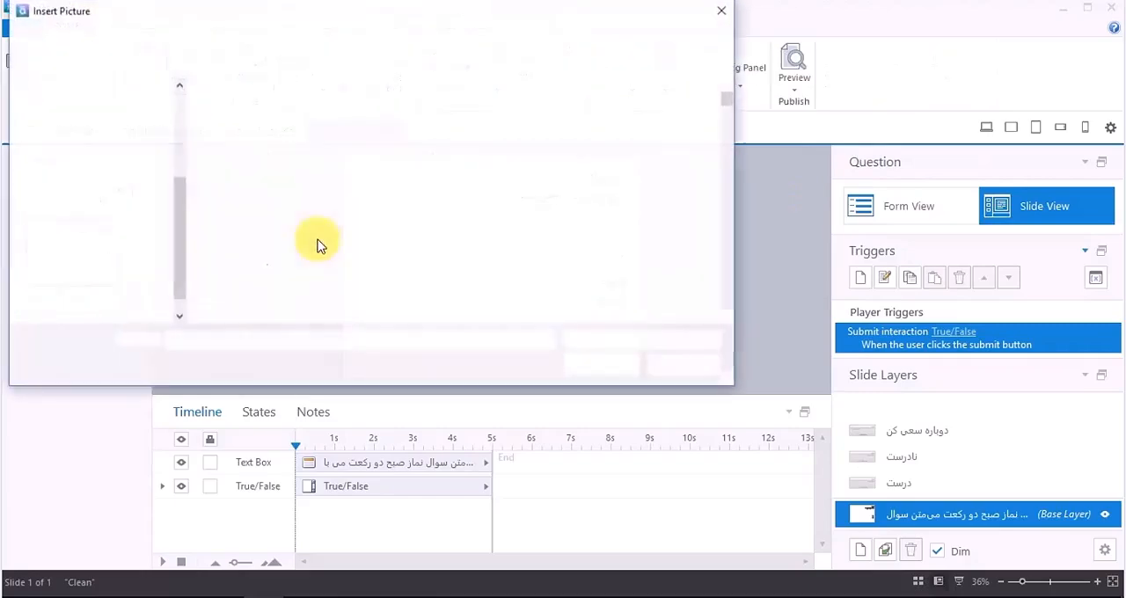
pyautogui.scroll(-12, 481, 224)
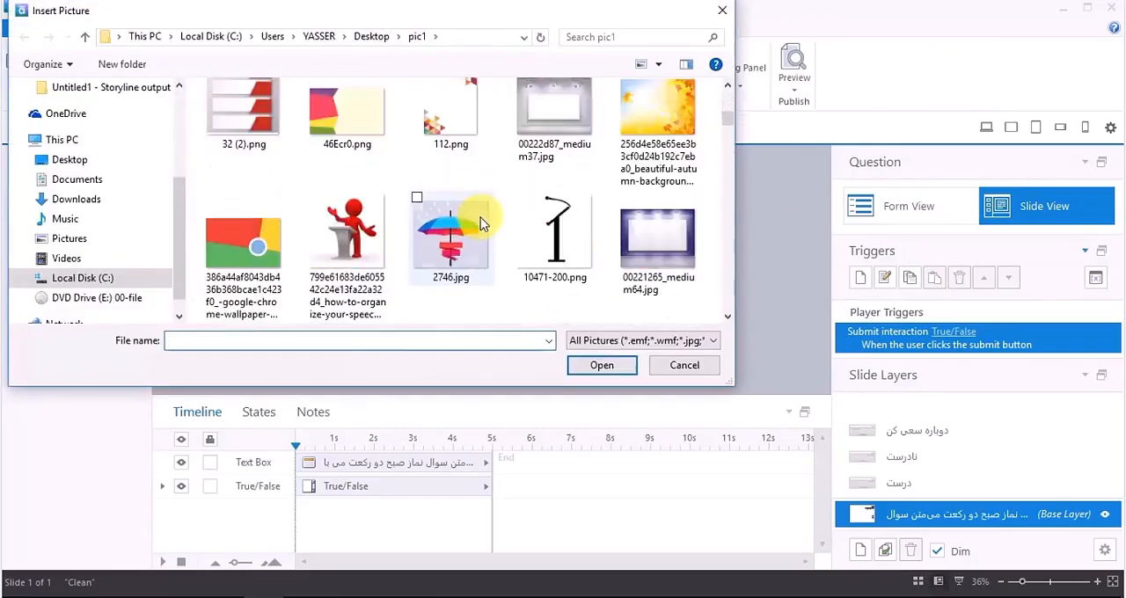
pyautogui.scroll(-10, 481, 223)
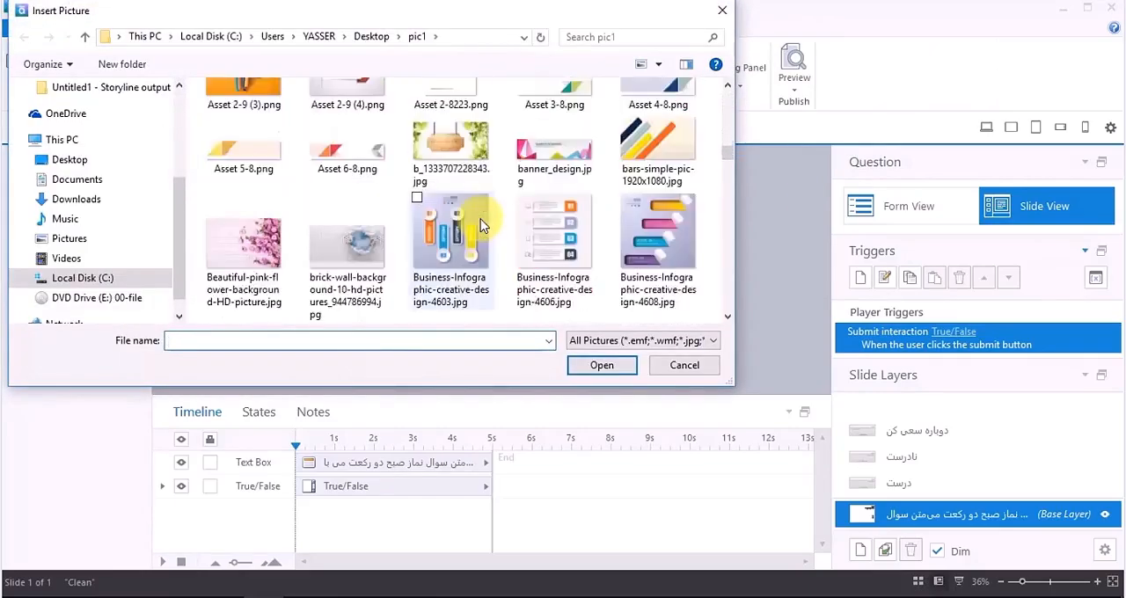
pyautogui.scroll(-2, 482, 225)
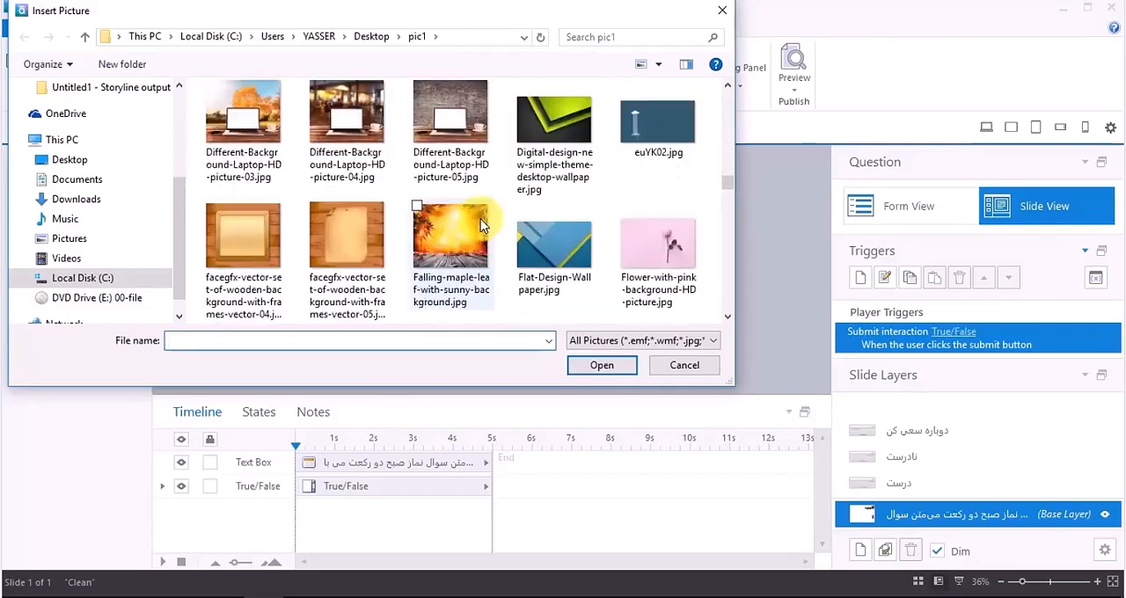
pyautogui.scroll(-8, 481, 225)
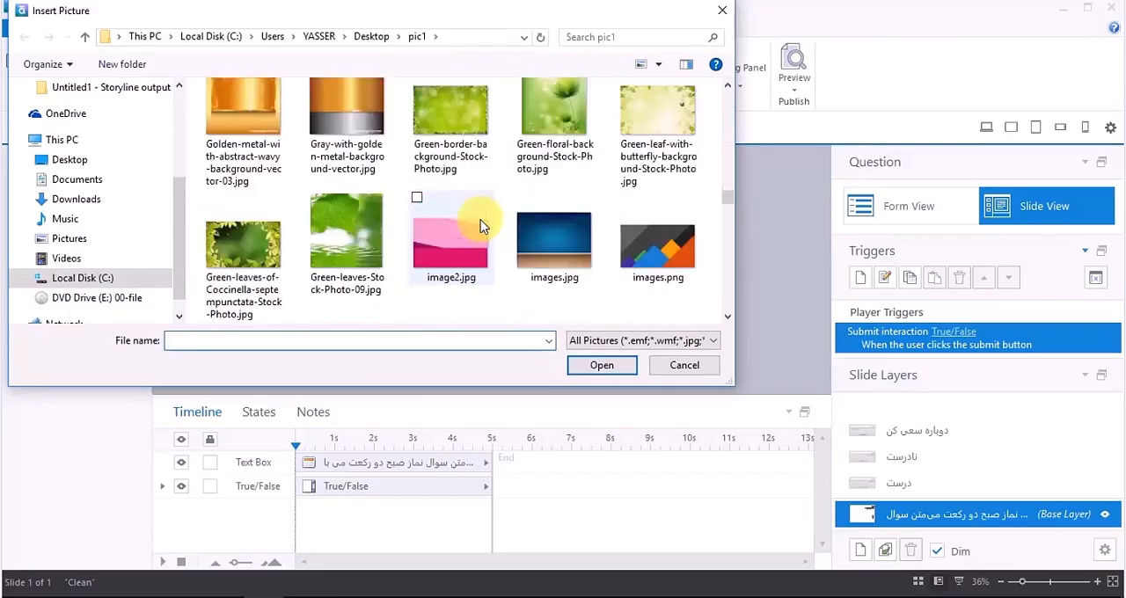
pyautogui.scroll(-10, 481, 226)
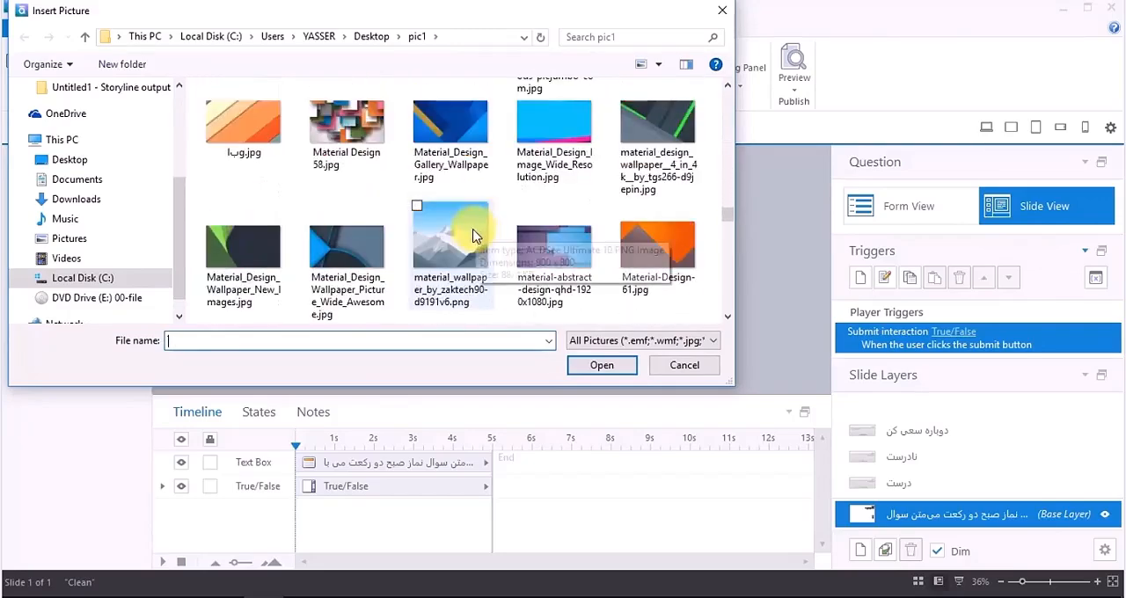
pyautogui.scroll(-10, 473, 235)
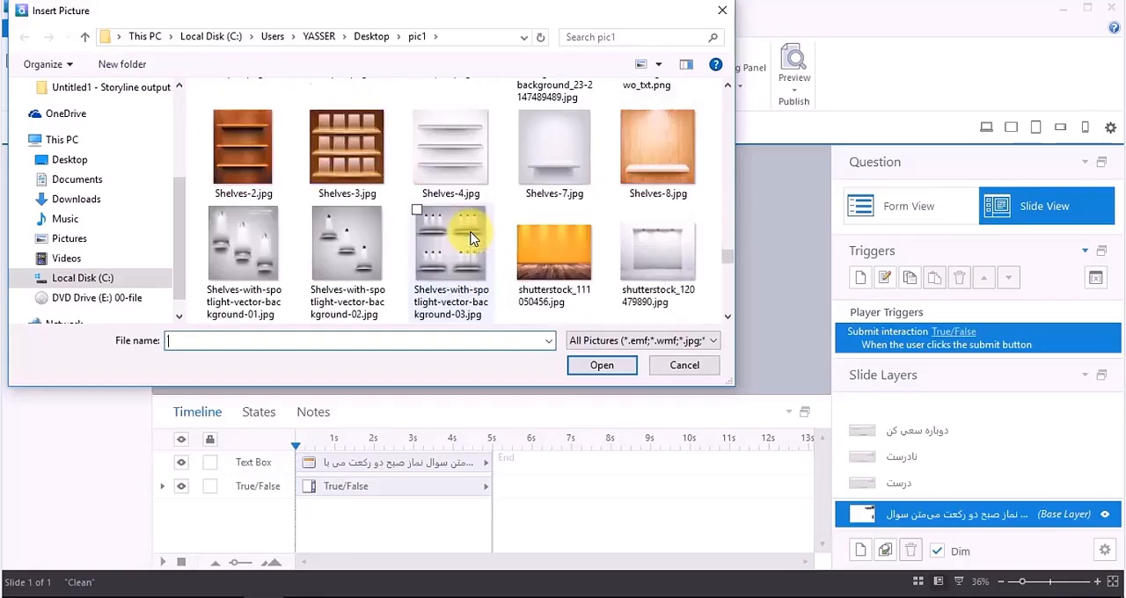
pyautogui.scroll(-2, 472, 237)
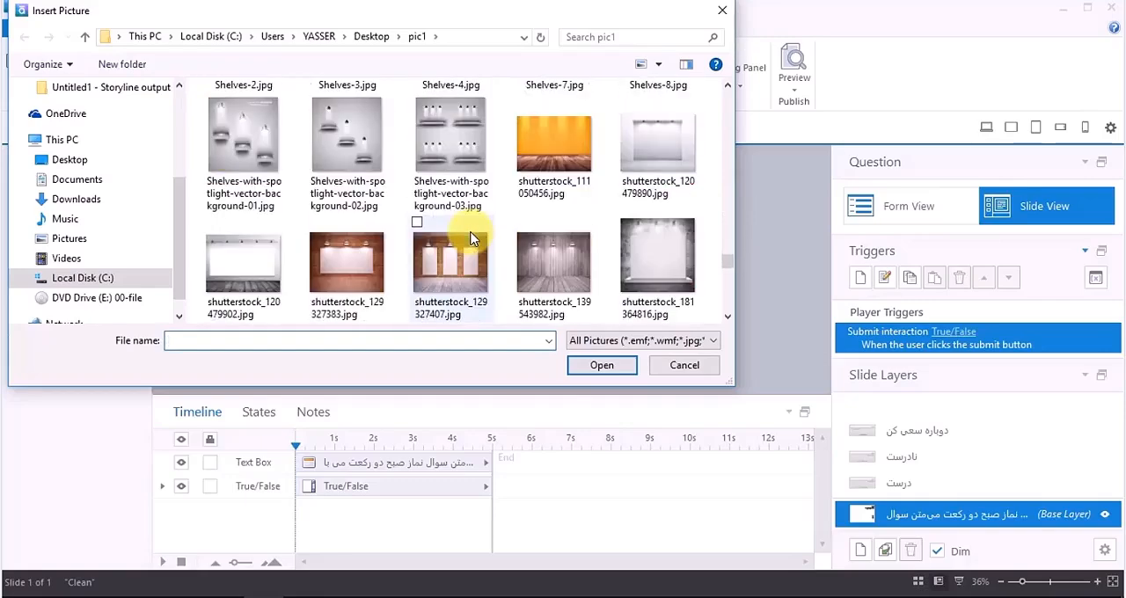
pyautogui.doubleClick(359, 275)
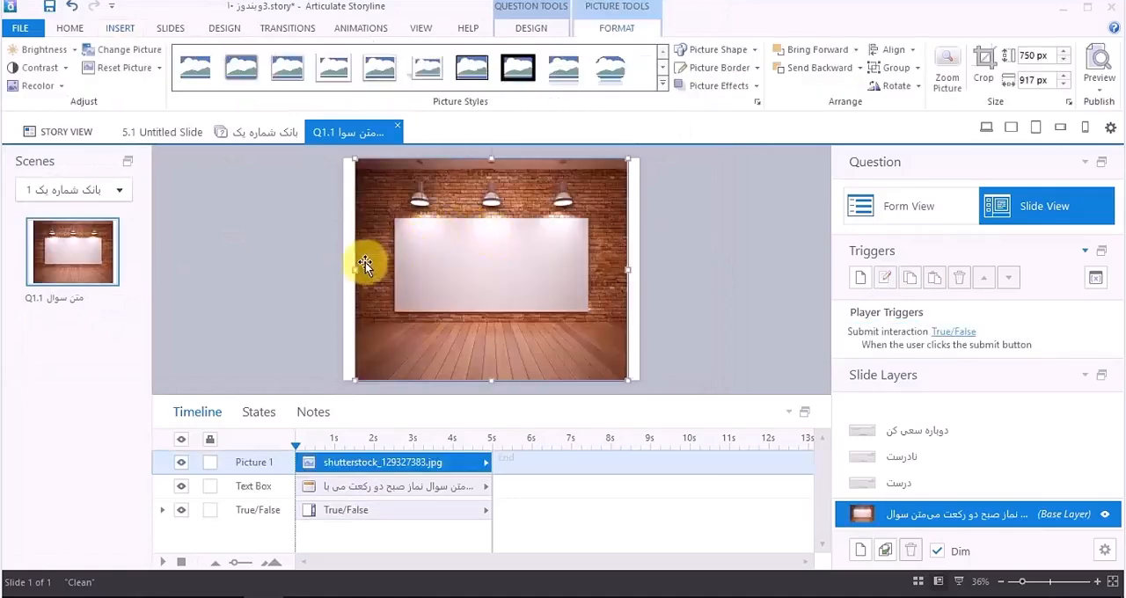
# Step: Stretch the picture to about 1004 px wide so it covers the slide, and send it behind the question and choices
pyautogui.moveTo(354, 272); pyautogui.dragTo(344, 273)
pyautogui.moveTo(627, 269); pyautogui.dragTo(640, 270)
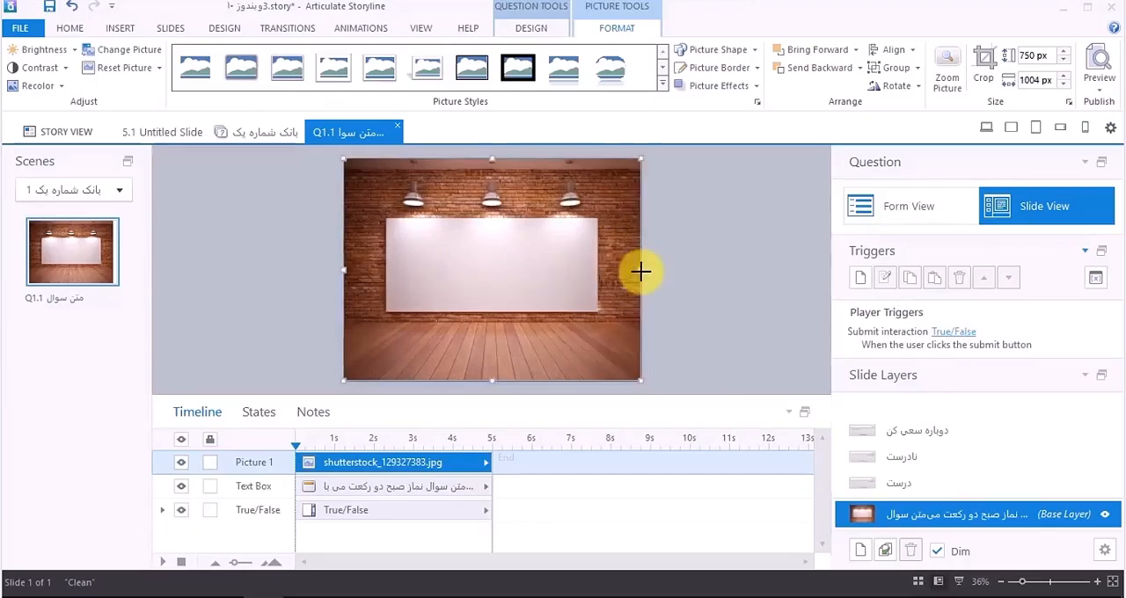
pyautogui.rightClick(554, 277)
pyautogui.click(484, 486)
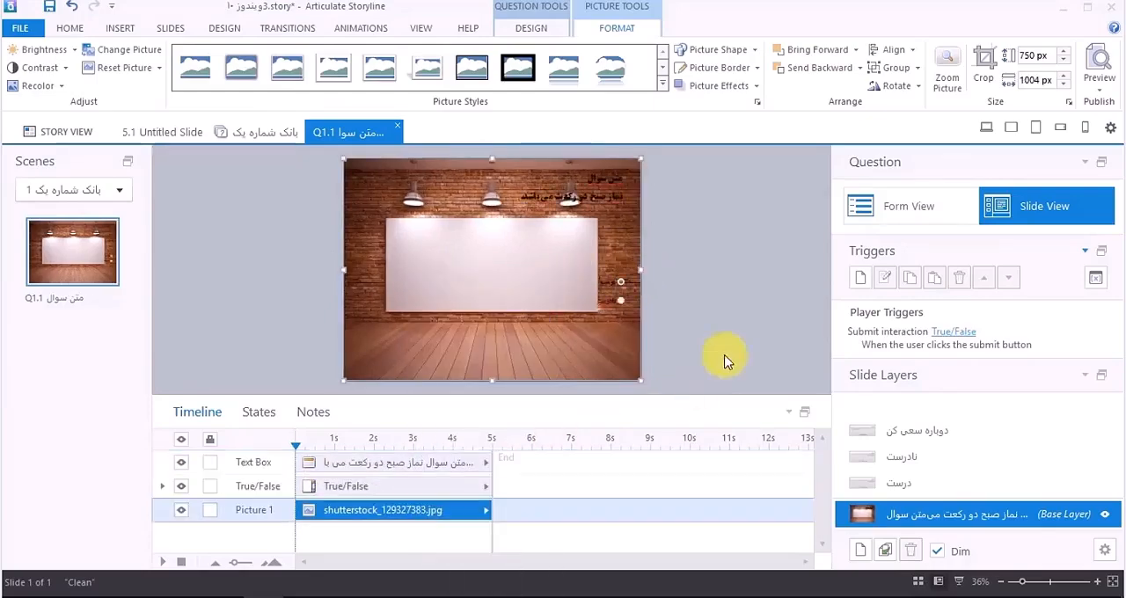
# Step: Move the question text onto the wooden floor and the True/False choices onto the white board in the picture
pyautogui.click(614, 206)
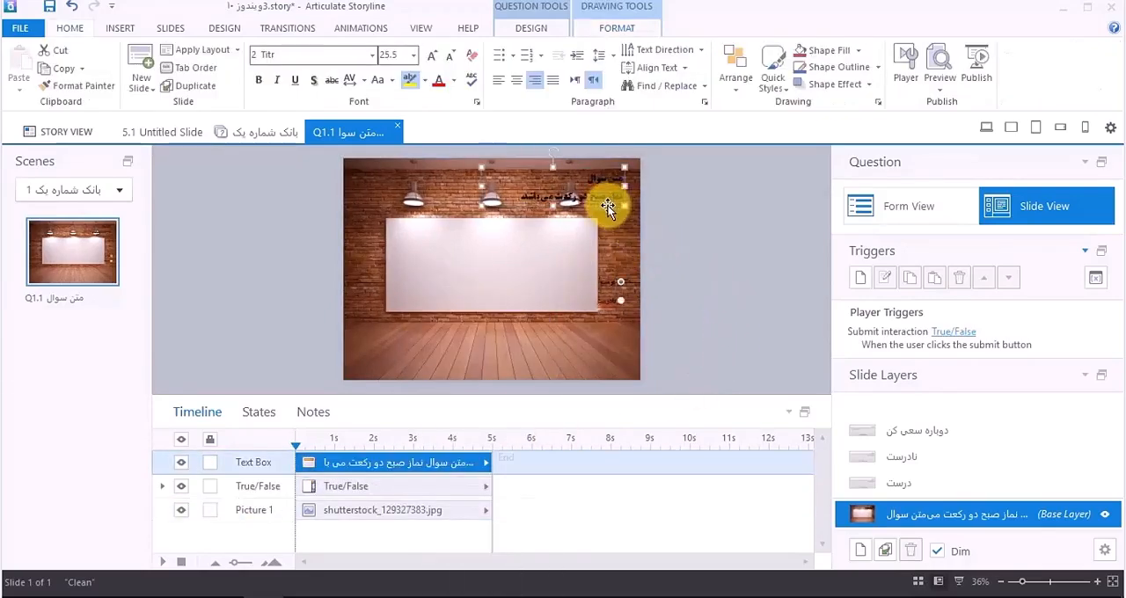
pyautogui.moveTo(608, 206); pyautogui.dragTo(586, 320)
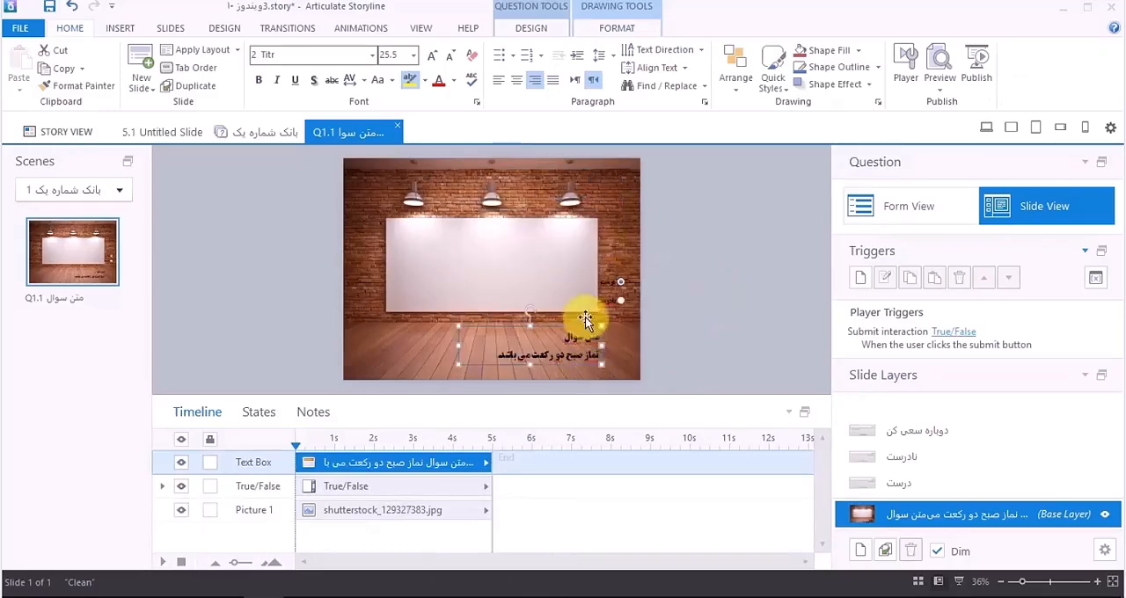
pyautogui.click(580, 292)
pyautogui.click(586, 272)
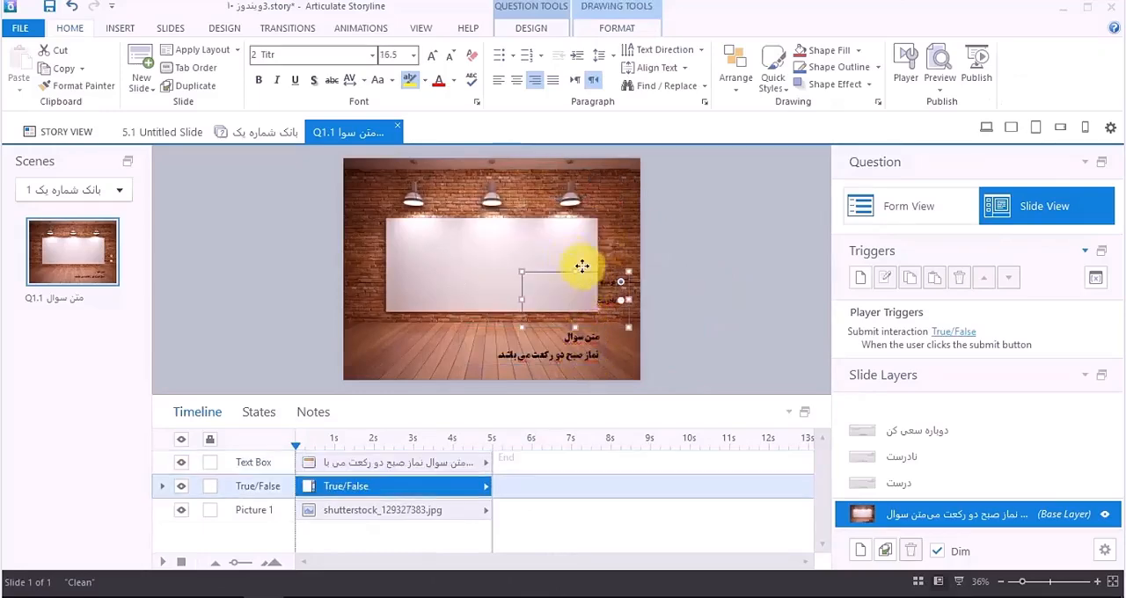
pyautogui.moveTo(582, 266); pyautogui.dragTo(537, 235)
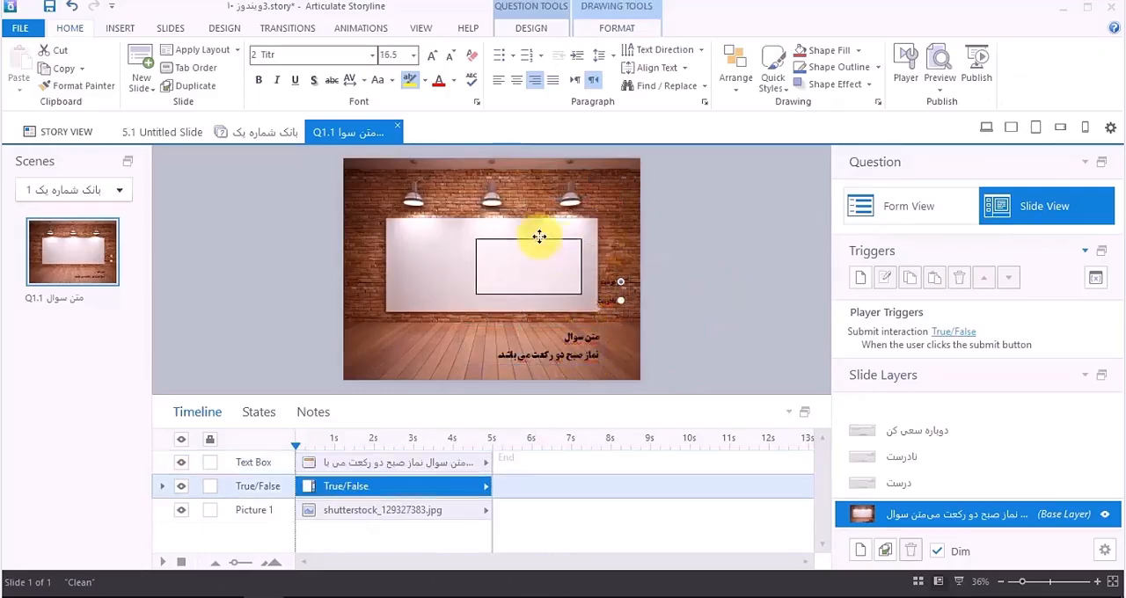
# Step: Increase the choices' font size to 32, then widen and heighten their box and shift it slightly up on the white board
pyautogui.click(432, 56)
pyautogui.click(432, 57)
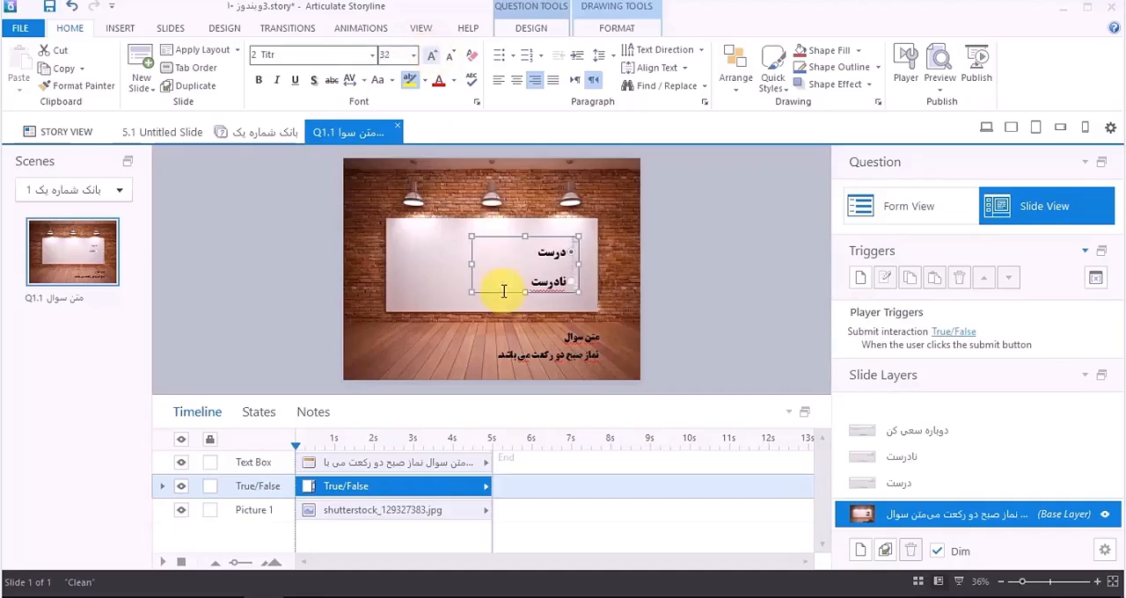
pyautogui.moveTo(469, 264); pyautogui.dragTo(428, 264)
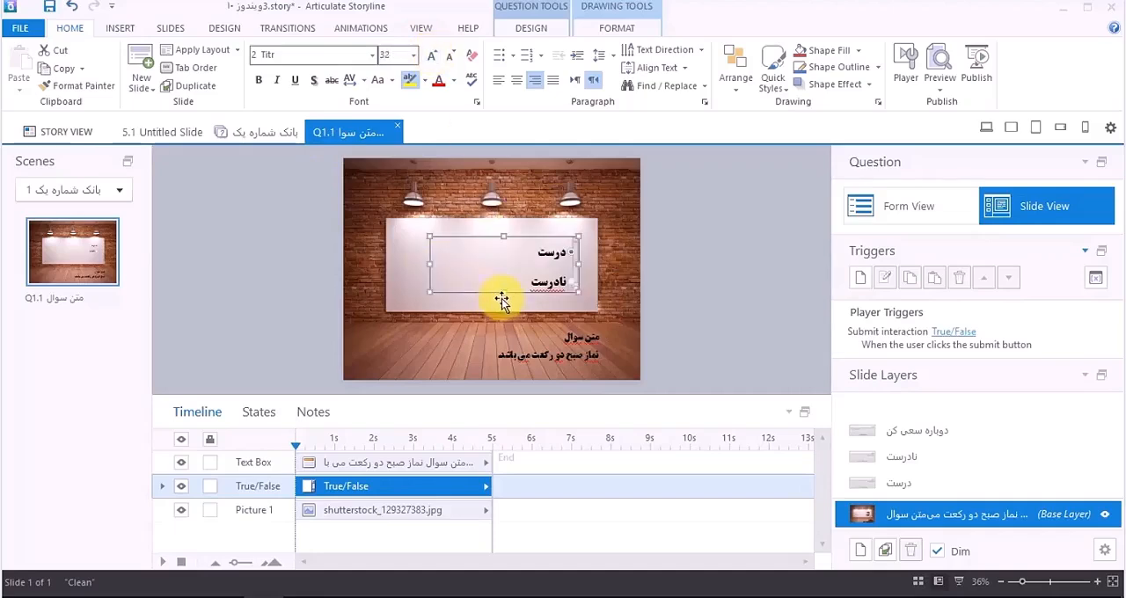
pyautogui.moveTo(507, 293); pyautogui.dragTo(504, 303)
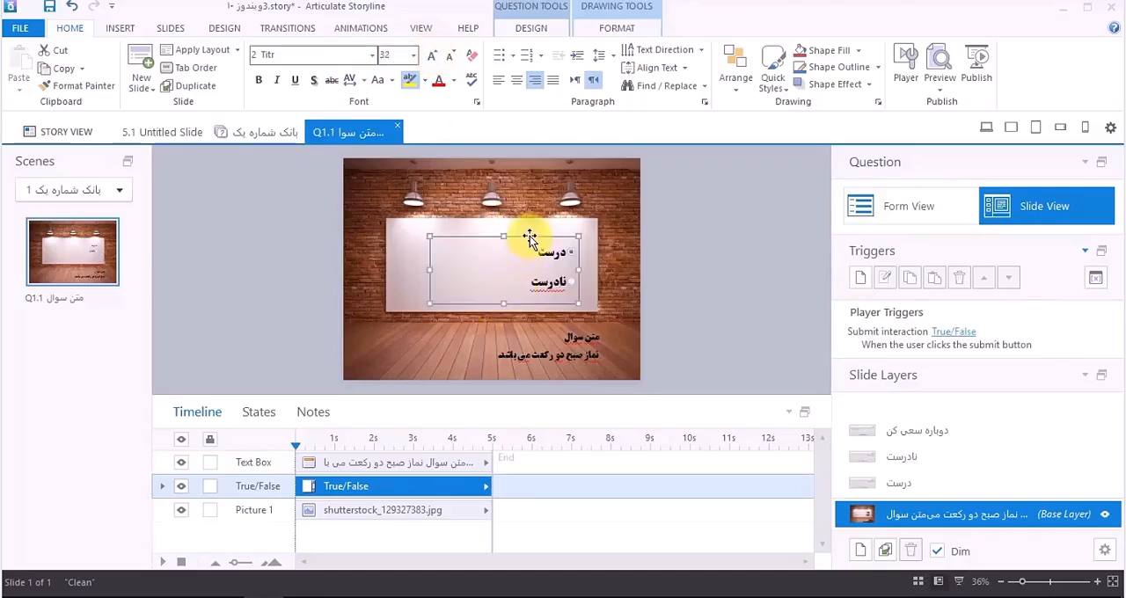
pyautogui.moveTo(529, 238); pyautogui.dragTo(530, 230)
# Step: Delete the line "متن سوال" from the question text box and reposition the remaining sentence lower on the wooden floor
pyautogui.click(542, 344)
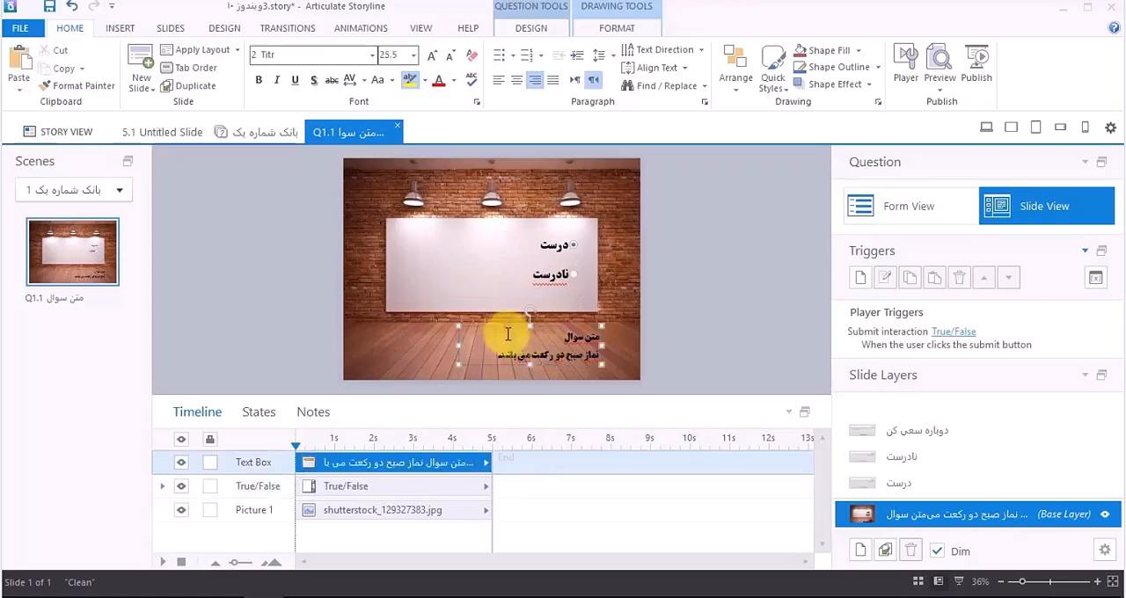
pyautogui.moveTo(505, 328); pyautogui.dragTo(498, 319)
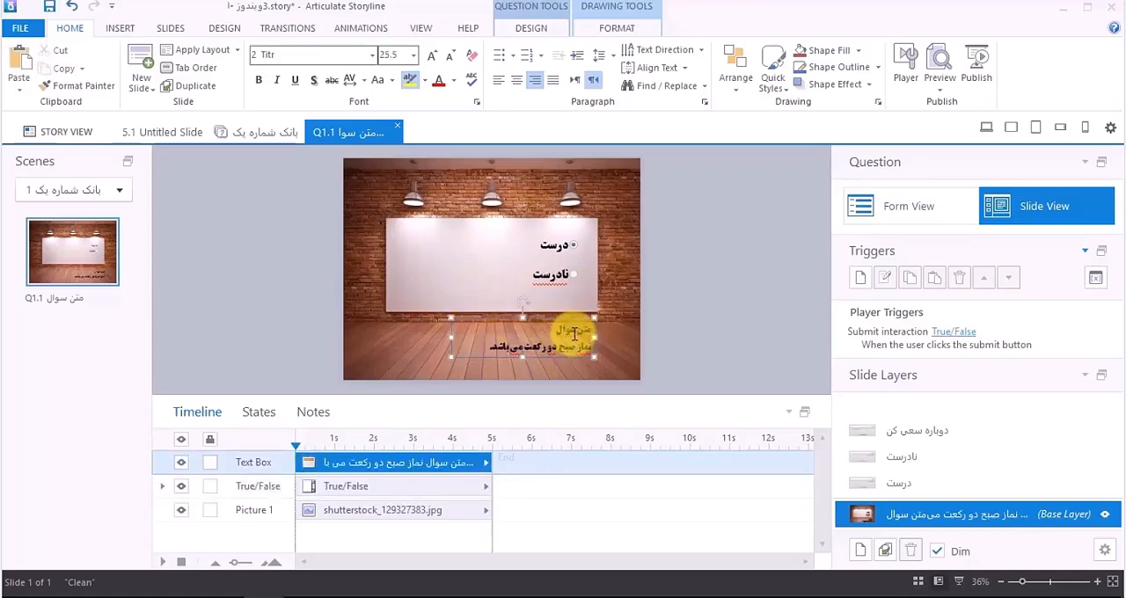
pyautogui.tripleClick(575, 334)
pyautogui.rightClick(574, 334)
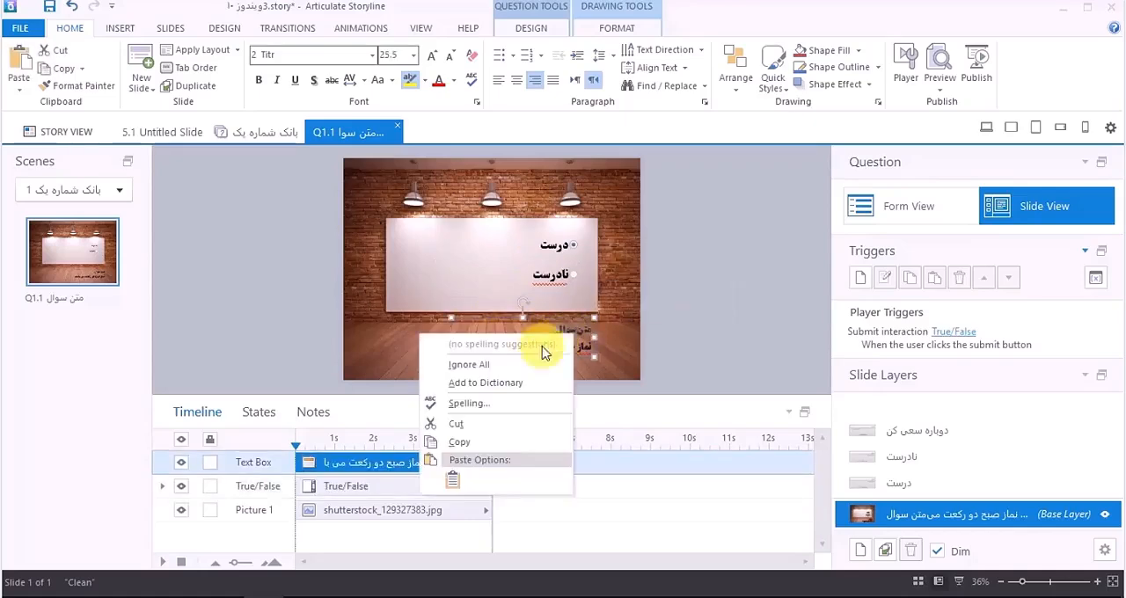
pyautogui.click(495, 432)
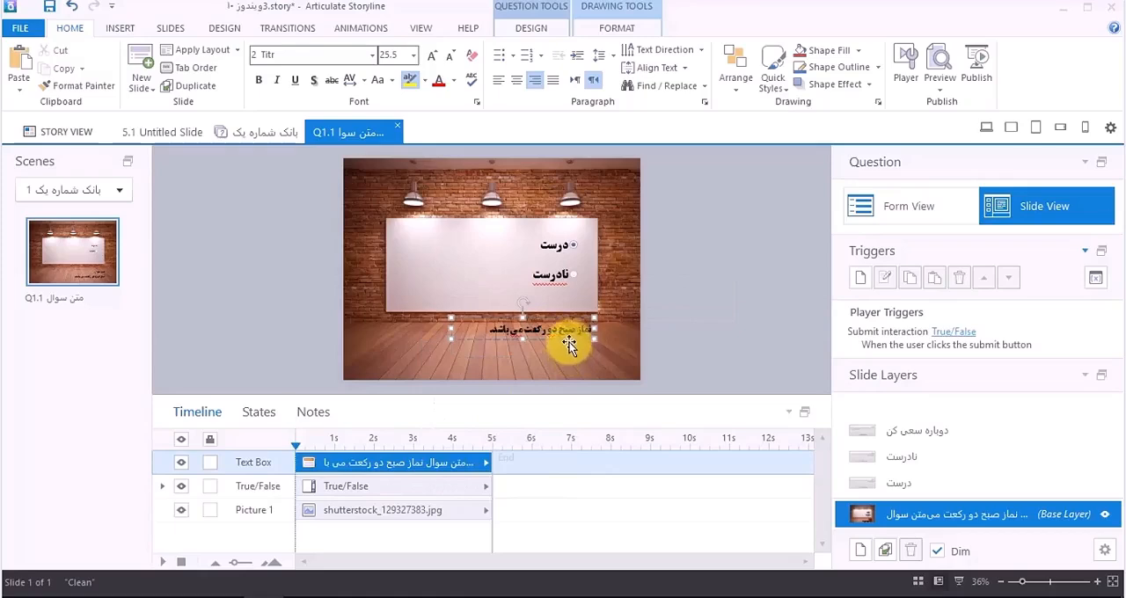
pyautogui.moveTo(558, 346); pyautogui.dragTo(539, 367)
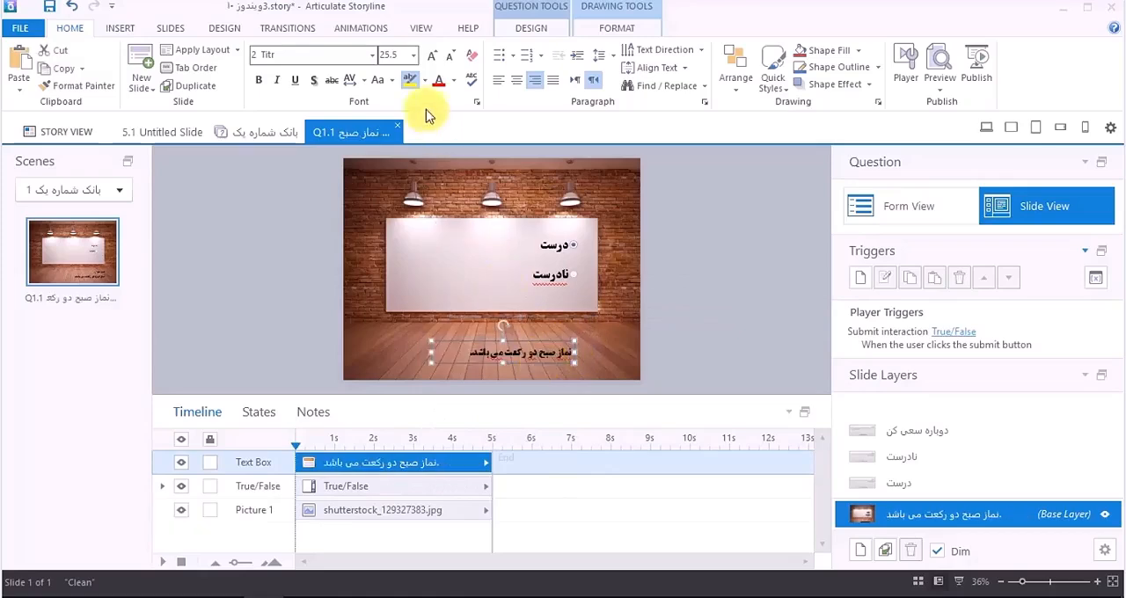
# Step: Enlarge the question text to size 40, widen its box so the sentence fits on one line, and colour it white
pyautogui.click(431, 56)
pyautogui.click(431, 57)
pyautogui.click(431, 56)
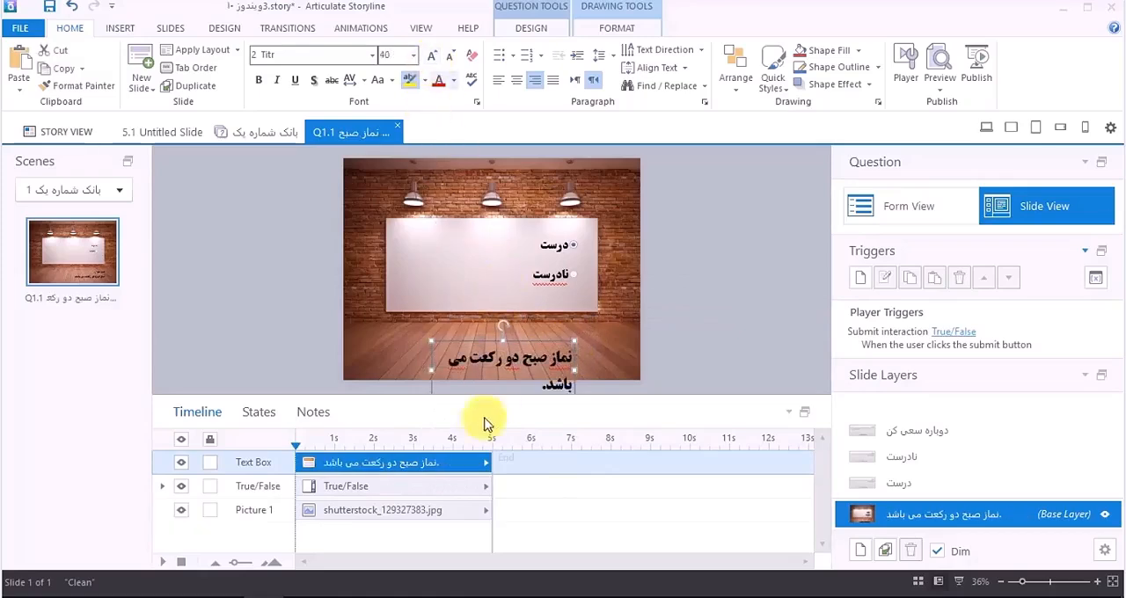
pyautogui.moveTo(431, 369); pyautogui.dragTo(392, 357)
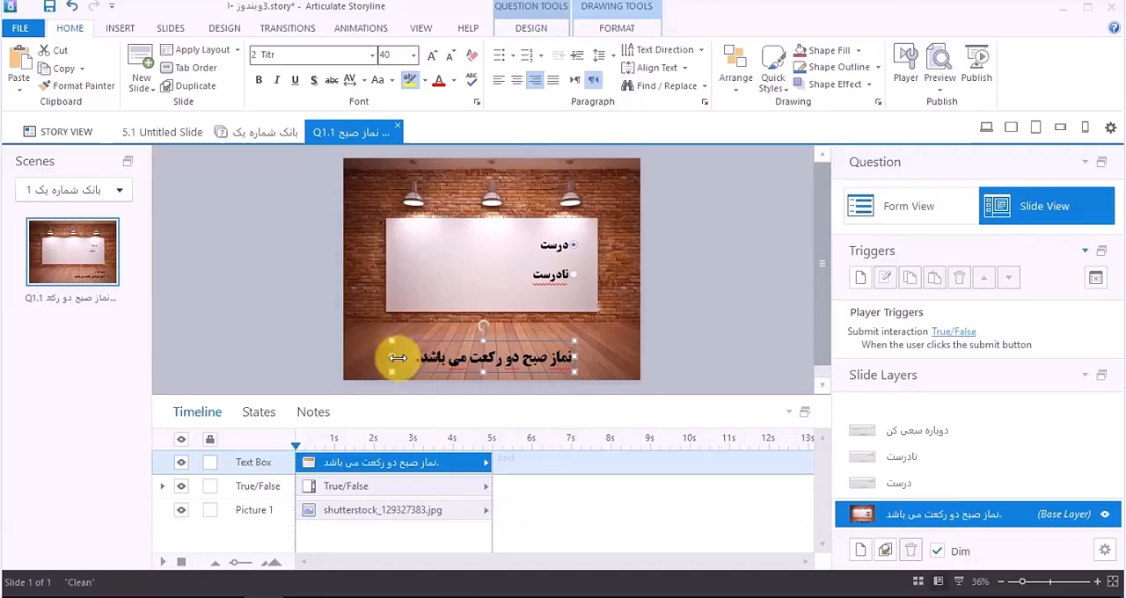
pyautogui.click(449, 339)
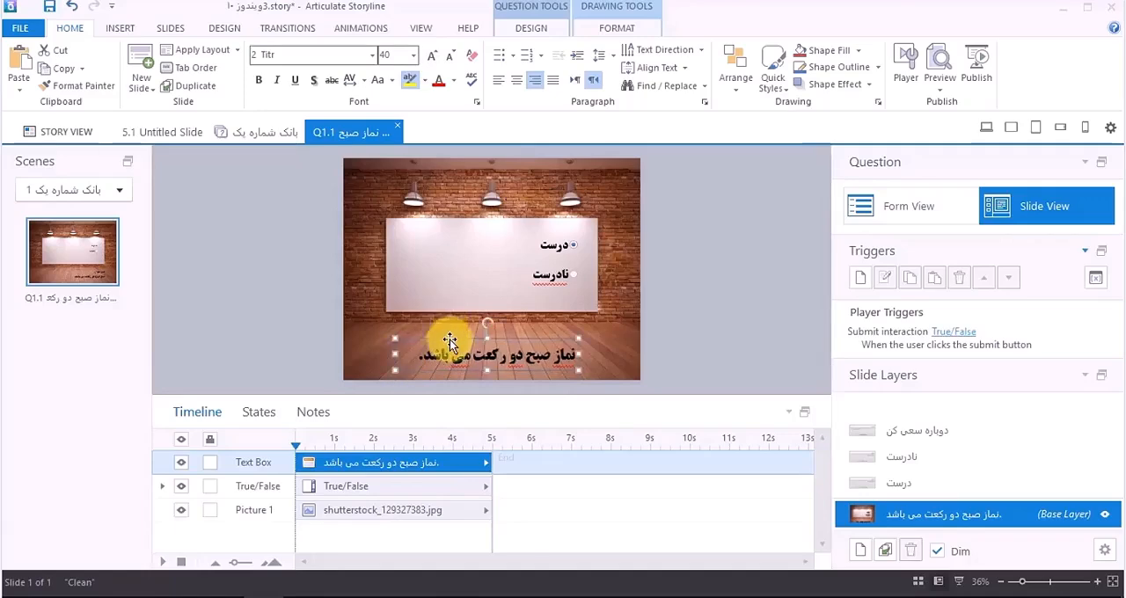
pyautogui.click(452, 81)
pyautogui.click(326, 115)
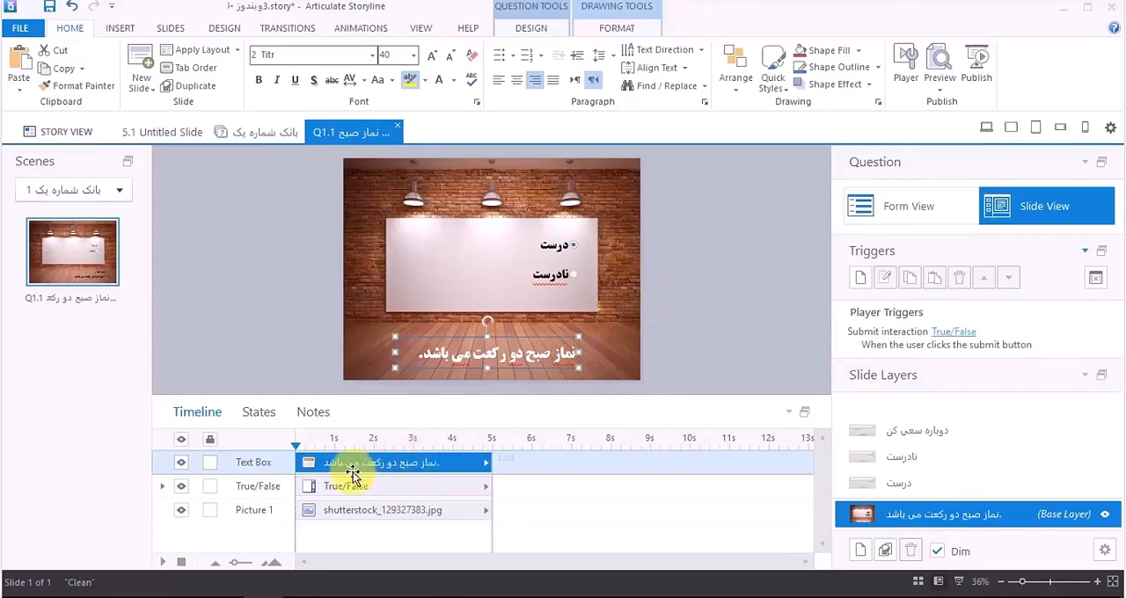
# Step: Start the True/False choices at 1 s on the timeline and give them and the question text a Grow entrance animation From Right
pyautogui.moveTo(341, 463); pyautogui.dragTo(383, 484)
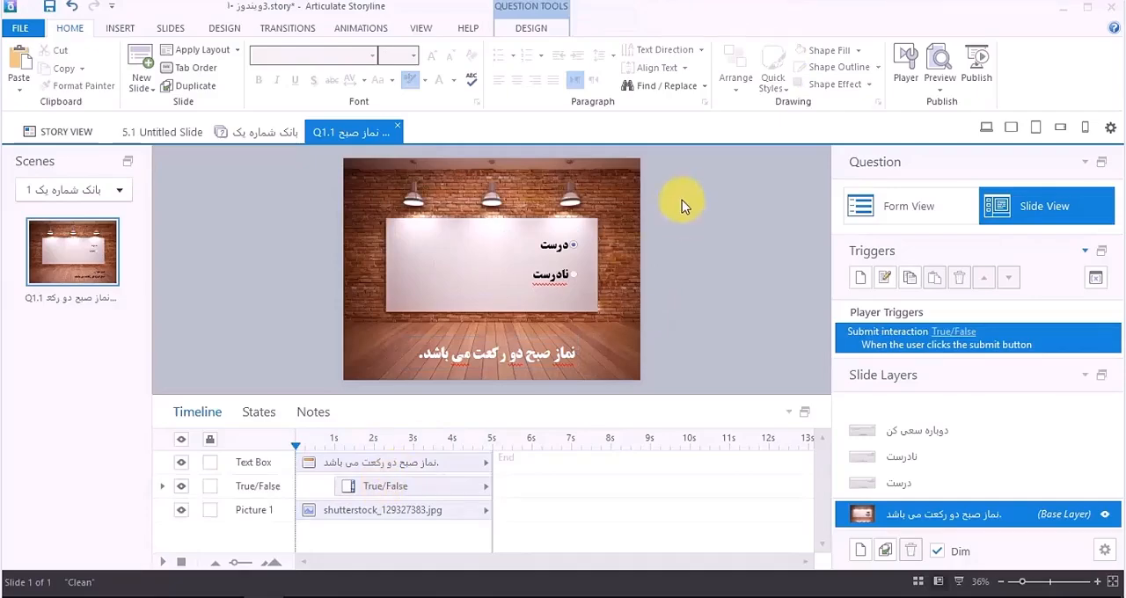
pyautogui.moveTo(681, 200); pyautogui.dragTo(341, 384)
pyautogui.click(359, 28)
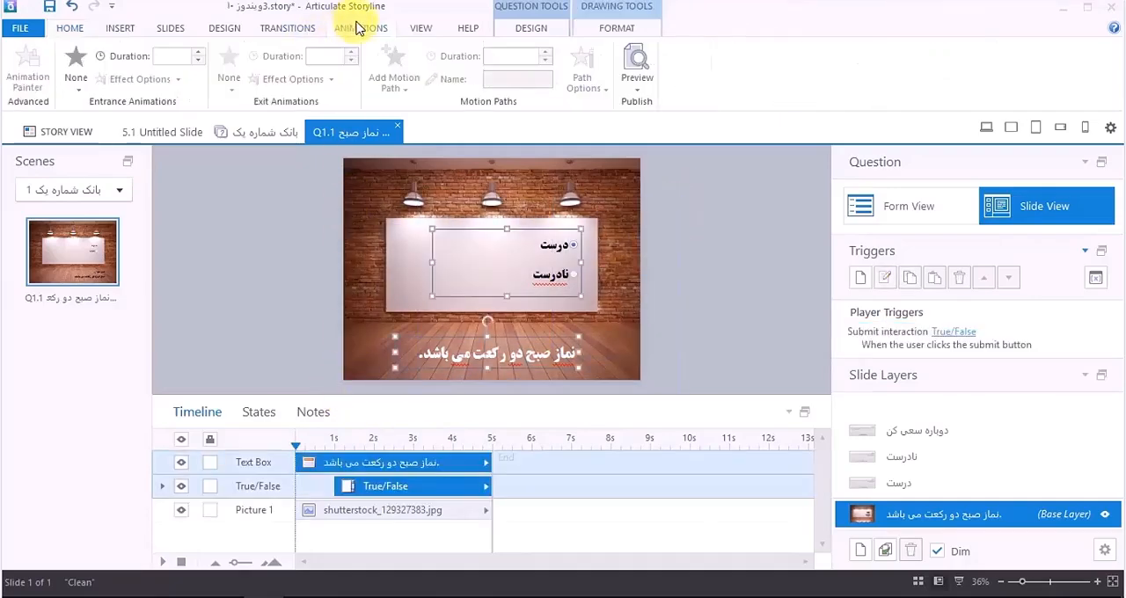
pyautogui.click(75, 69)
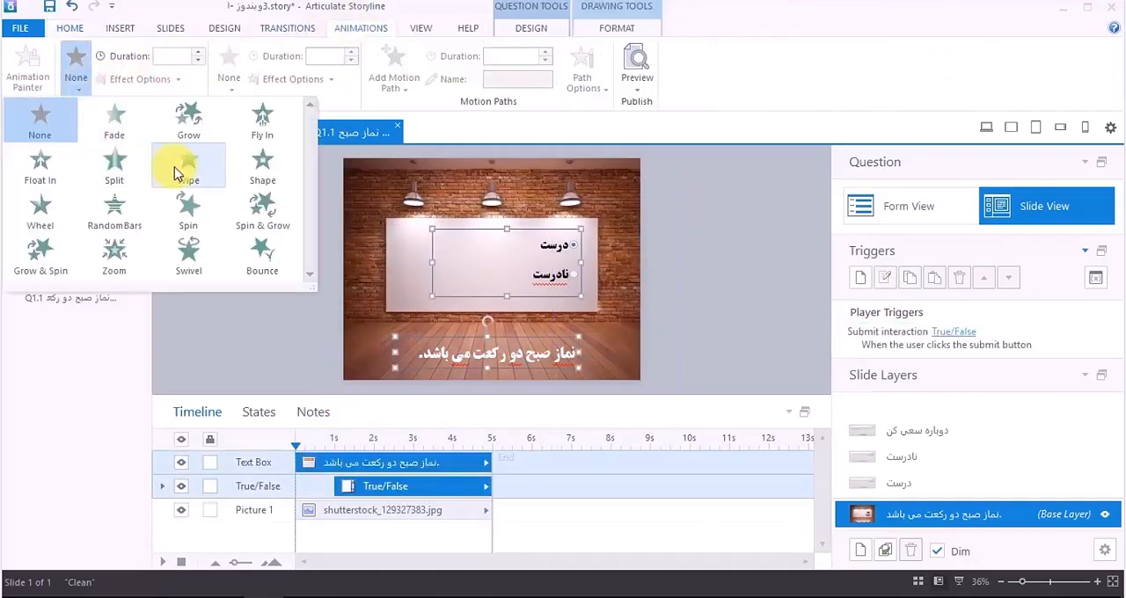
pyautogui.click(196, 139)
pyautogui.click(169, 79)
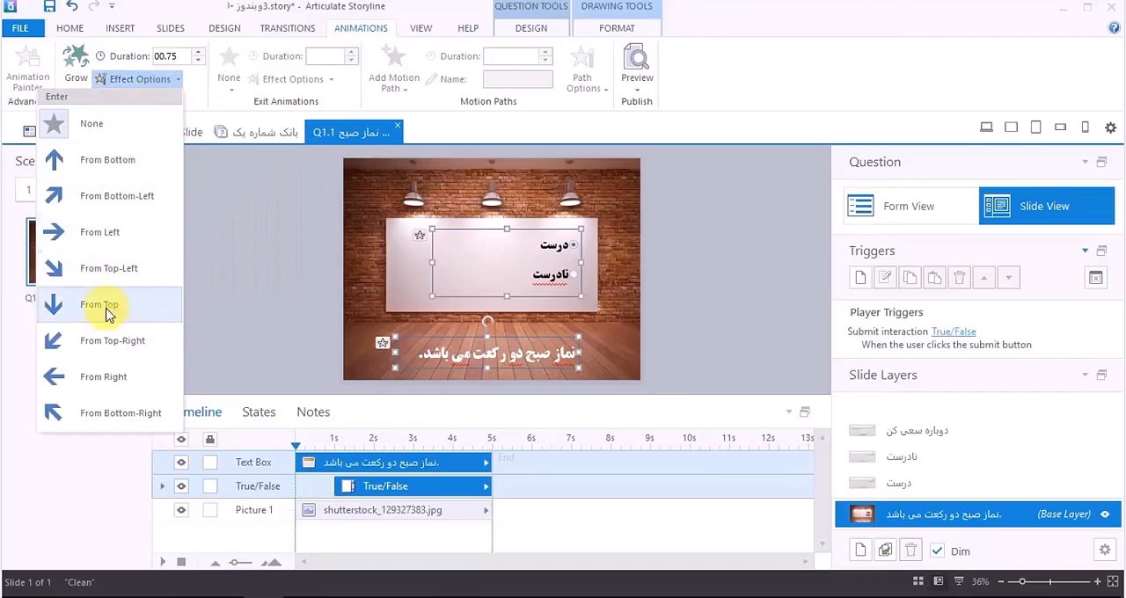
pyautogui.click(113, 374)
pyautogui.click(229, 322)
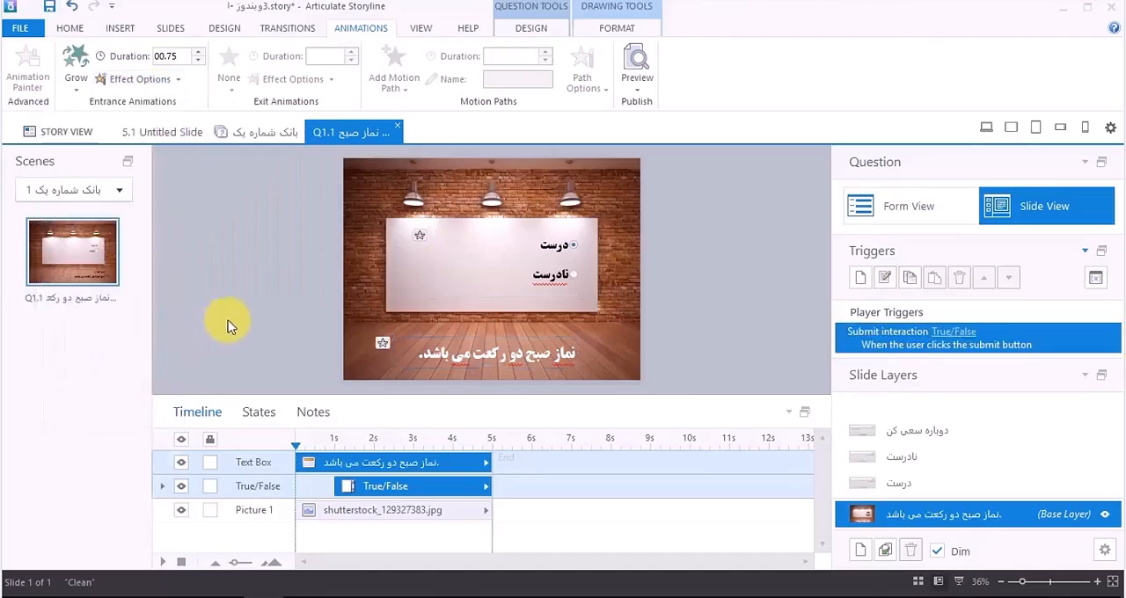
# Step: Preview the question slide, answer درست, submit it, continue past the feedback, and close the preview
pyautogui.click(639, 92)
pyautogui.click(632, 106)
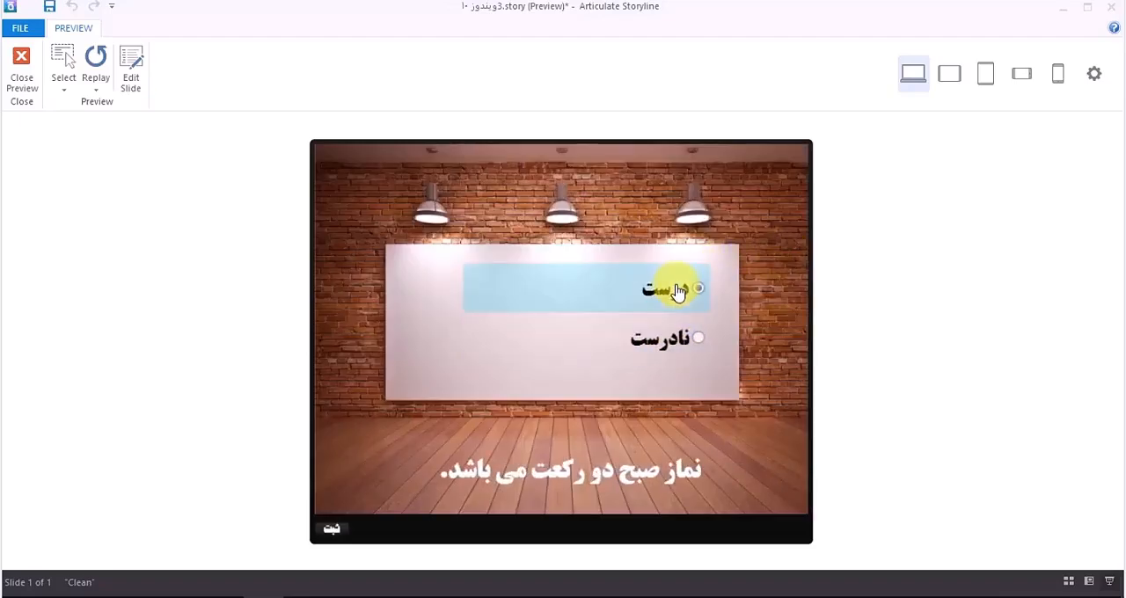
pyautogui.click(677, 292)
pyautogui.click(330, 533)
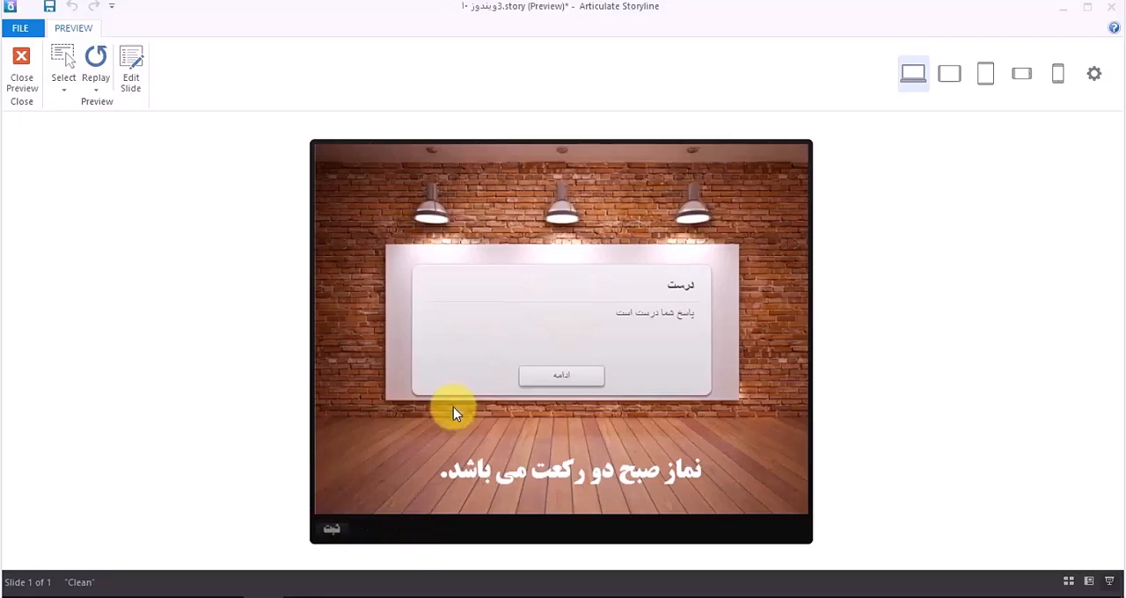
pyautogui.click(587, 381)
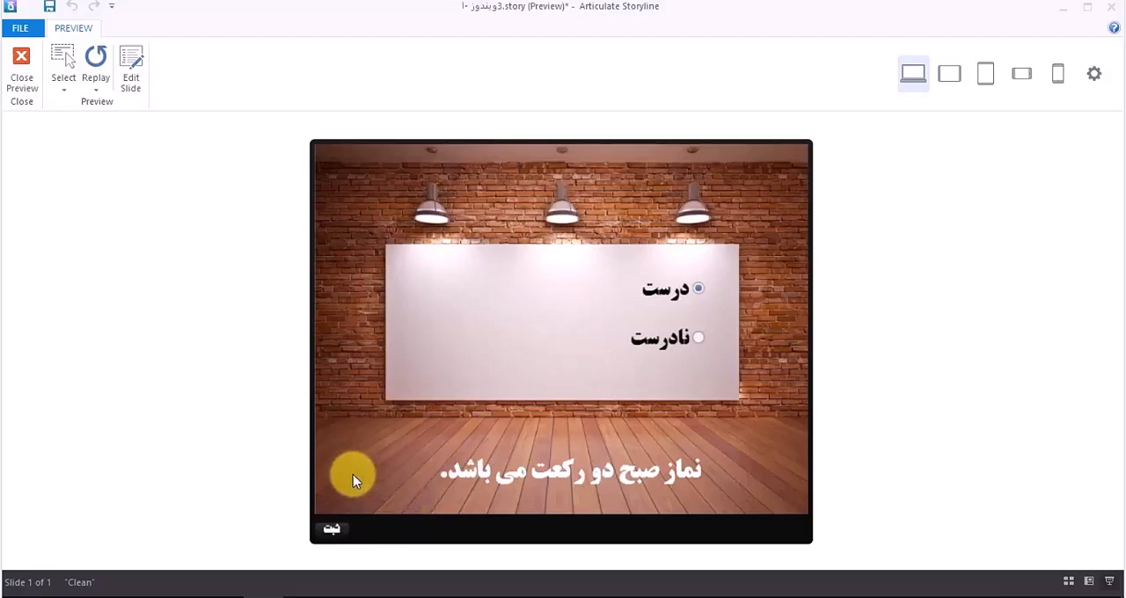
pyautogui.click(21, 58)
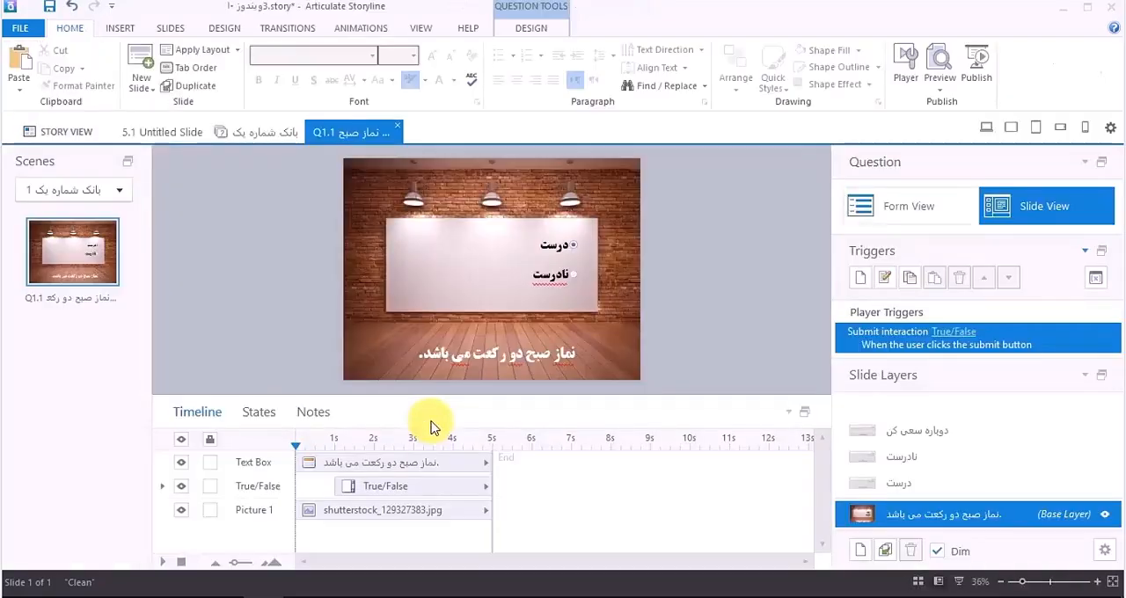
# Step: Insert a rounded button about 200 by 80 px at the slide's lower-left corner and label it "ثبت پاسخ"
pyautogui.click(127, 29)
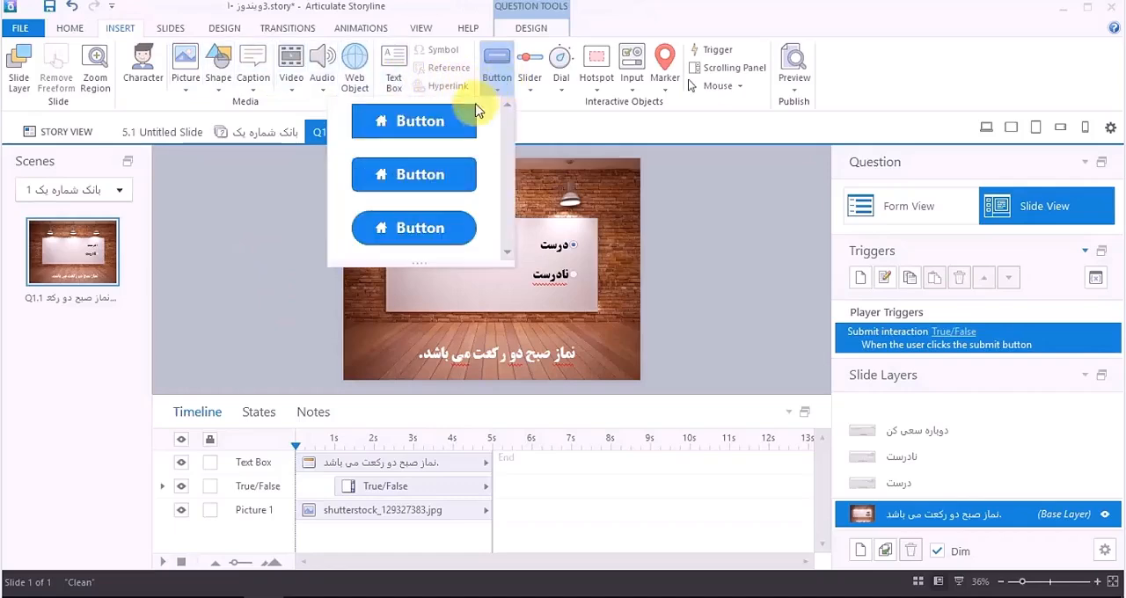
pyautogui.click(449, 174)
pyautogui.moveTo(405, 345); pyautogui.dragTo(345, 368)
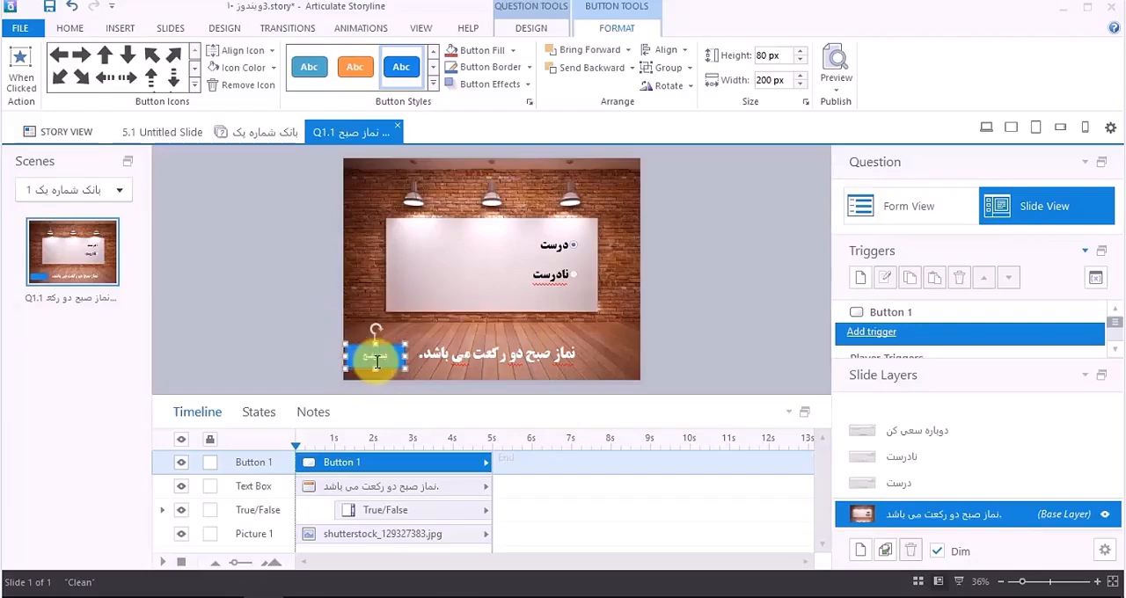
# Step: Add a check mark icon to the ثبت پاسخ button and align the icon to the right of its label
pyautogui.click(196, 86)
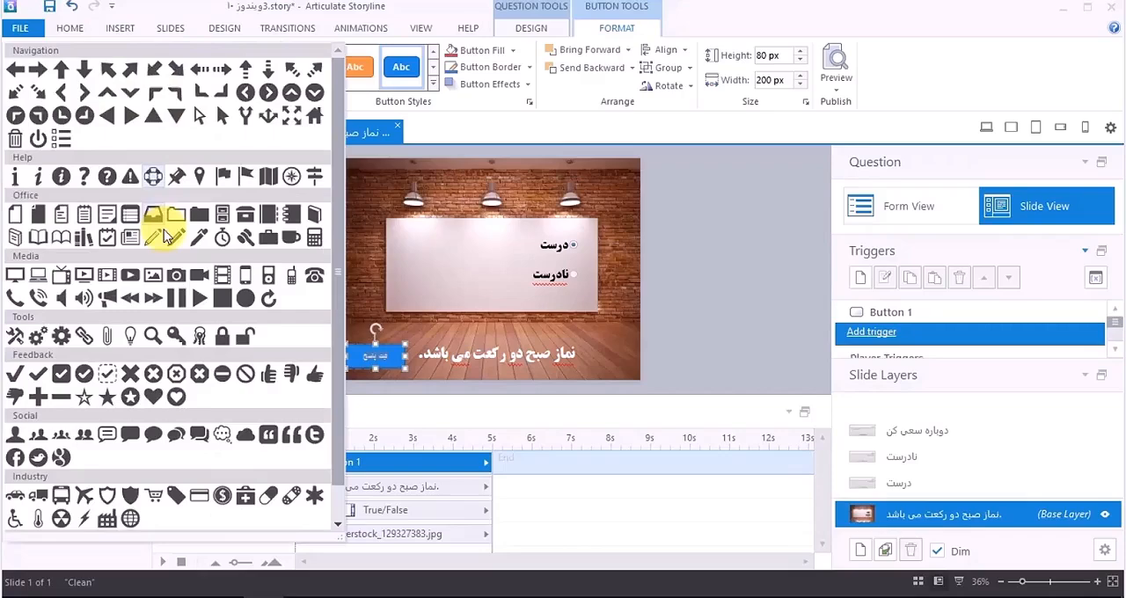
pyautogui.click(14, 374)
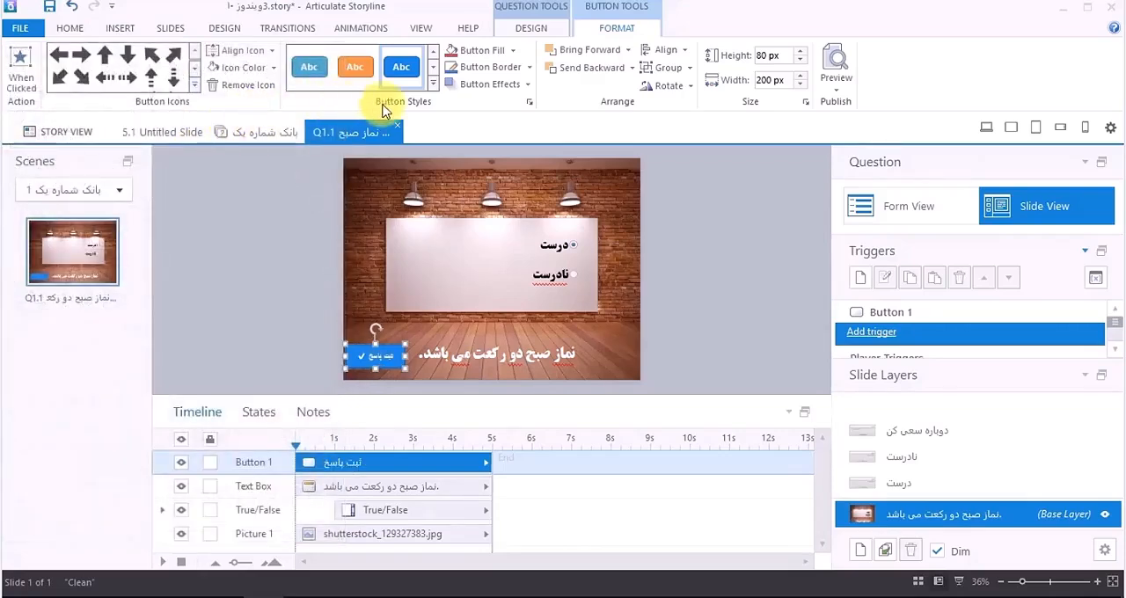
pyautogui.click(250, 51)
pyautogui.click(224, 98)
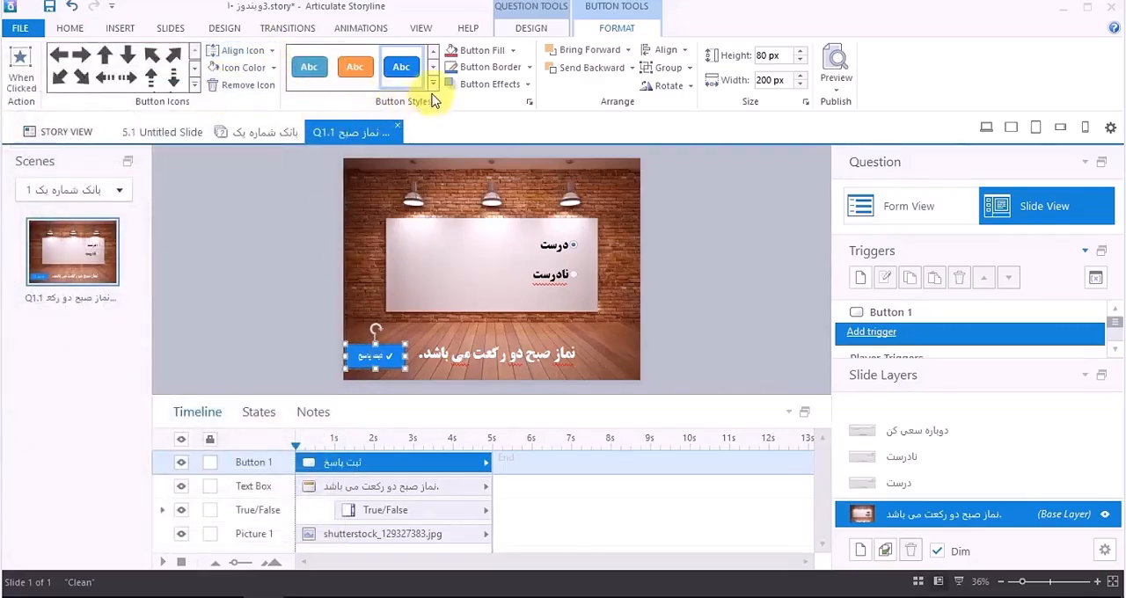
# Step: Apply an orange gradient style to the ثبت پاسخ button and set its label font to 2 Titr
pyautogui.click(433, 83)
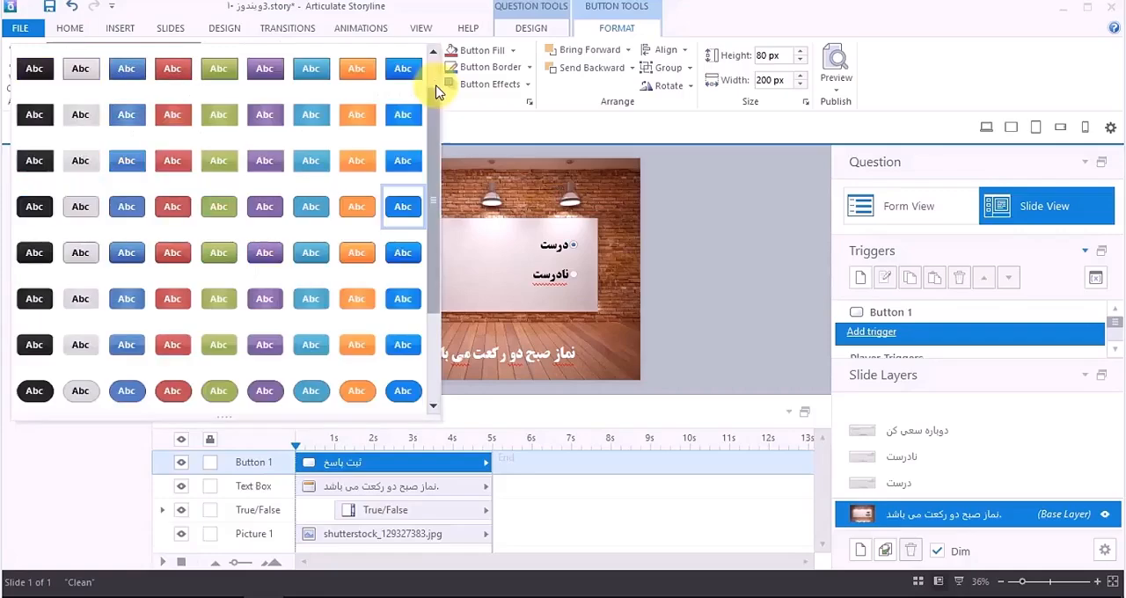
pyautogui.click(356, 253)
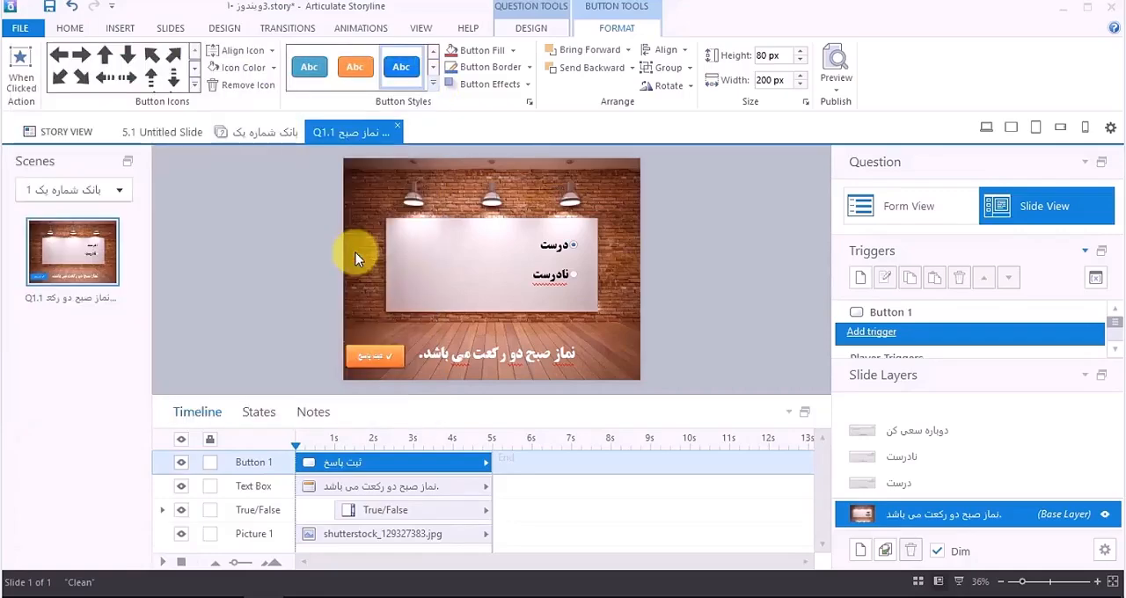
pyautogui.click(70, 24)
pyautogui.click(372, 54)
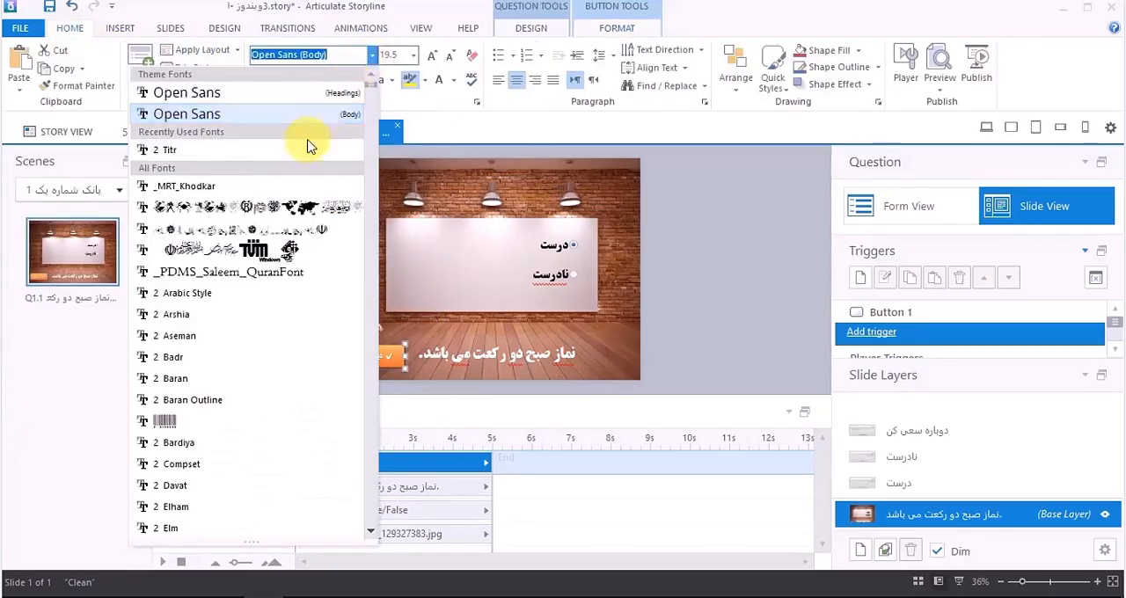
pyautogui.click(273, 151)
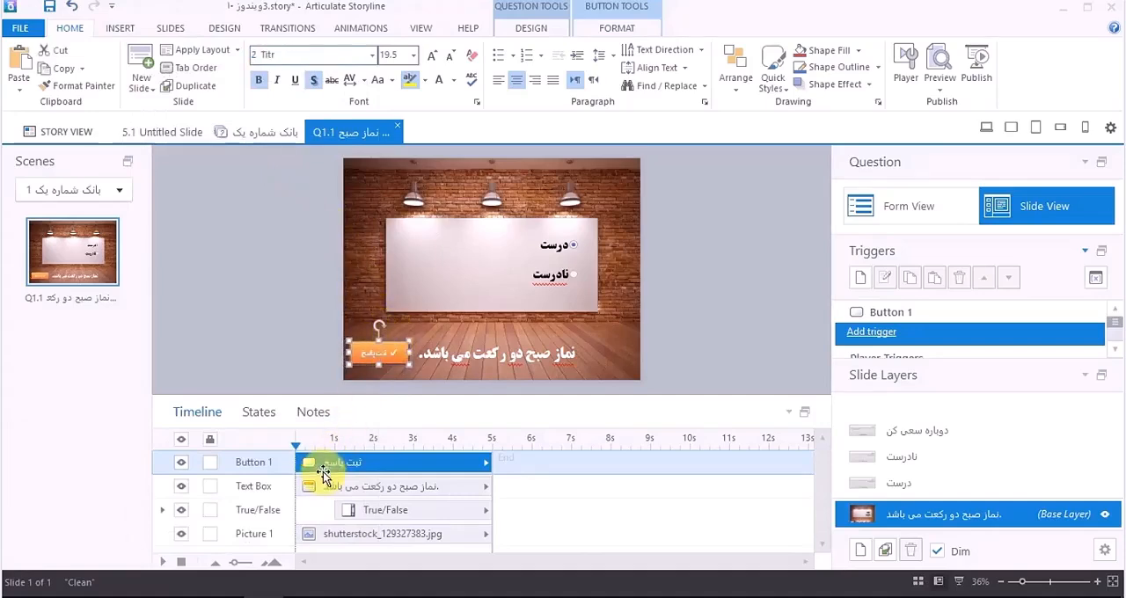
# Step: Start the ثبت پاسخ button at about 1.5 s on the timeline and give it a Grow entrance animation From Left
pyautogui.moveTo(327, 462); pyautogui.dragTo(386, 463)
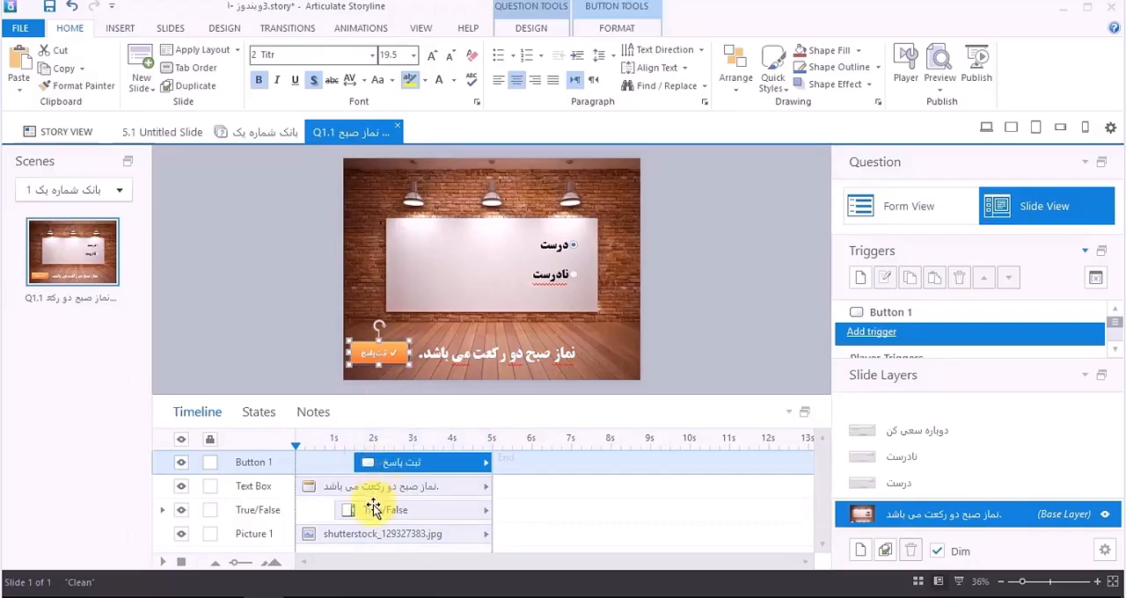
pyautogui.click(338, 32)
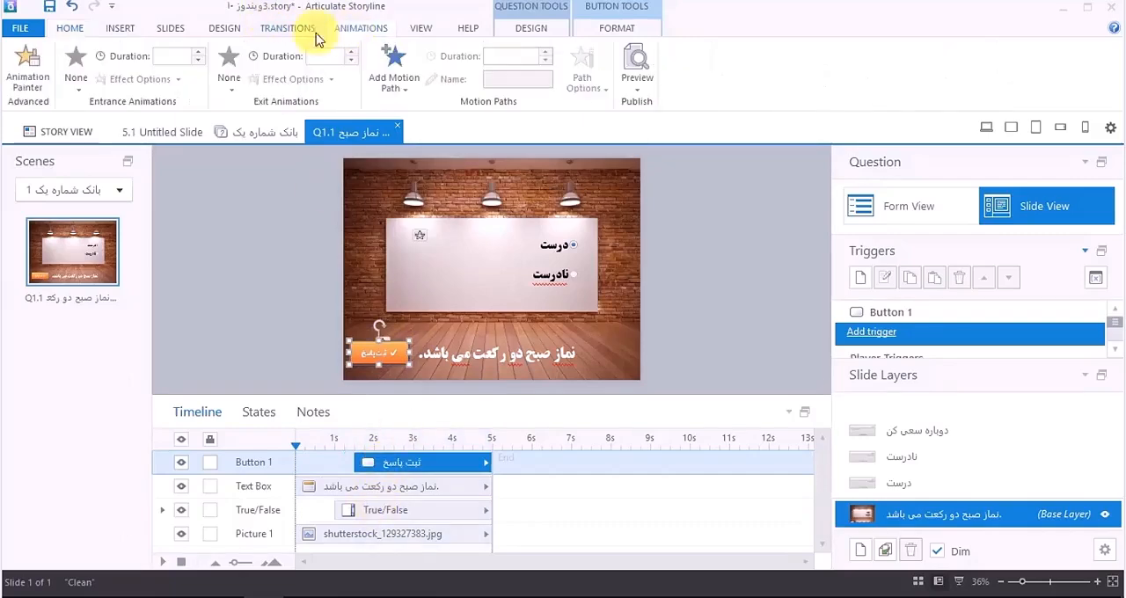
pyautogui.click(75, 79)
pyautogui.click(188, 119)
pyautogui.click(136, 81)
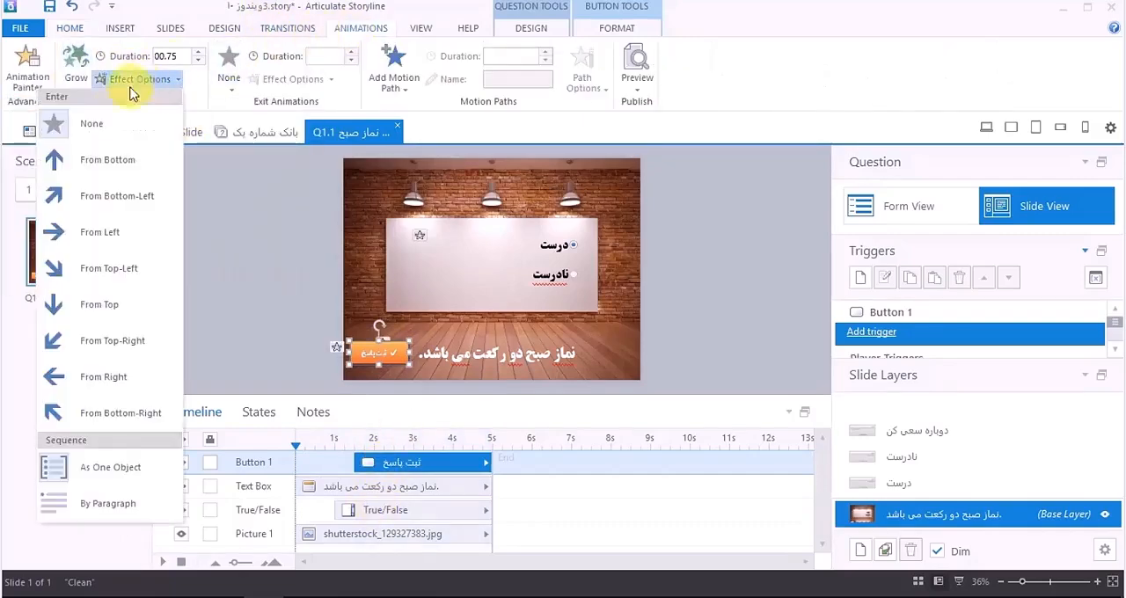
pyautogui.click(116, 239)
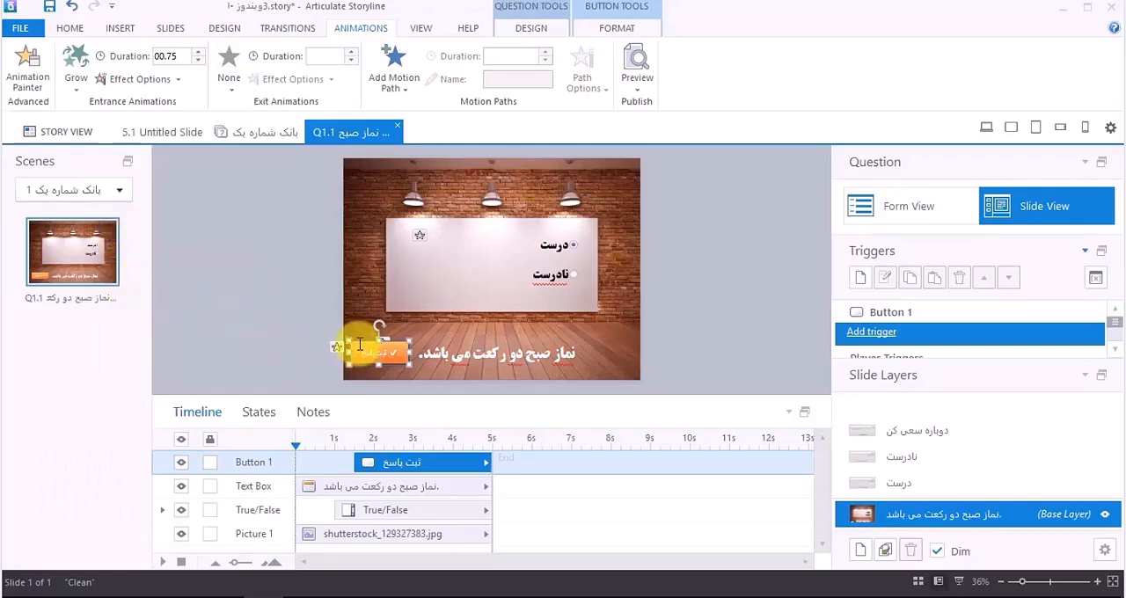
# Step: Add a trigger to the ثبت پاسخ button that submits the True/False interaction when the user clicks it
pyautogui.click(70, 28)
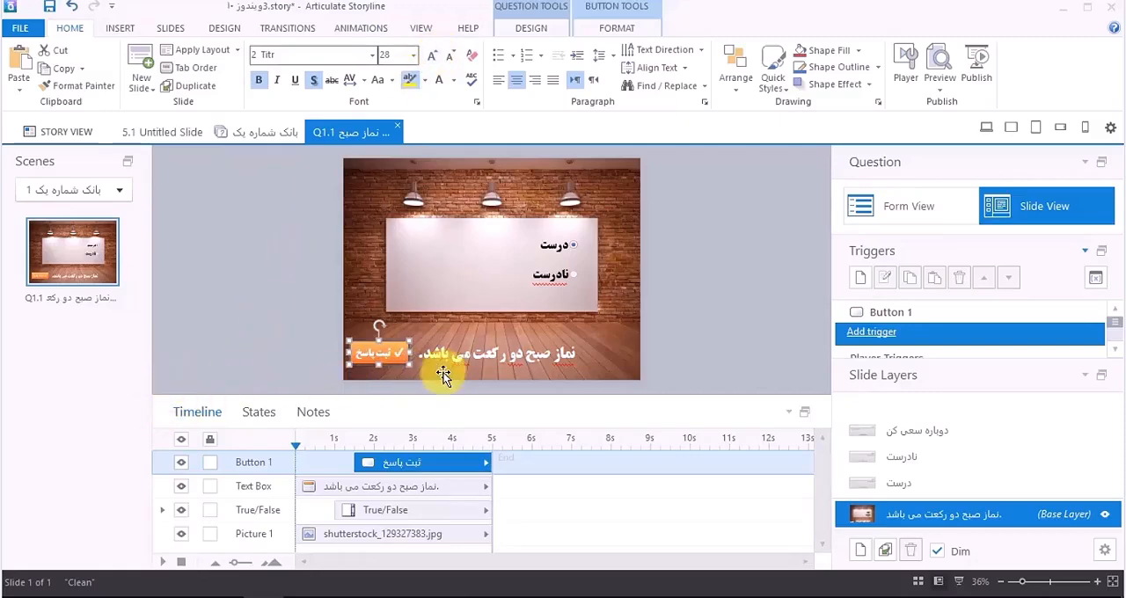
pyautogui.click(863, 282)
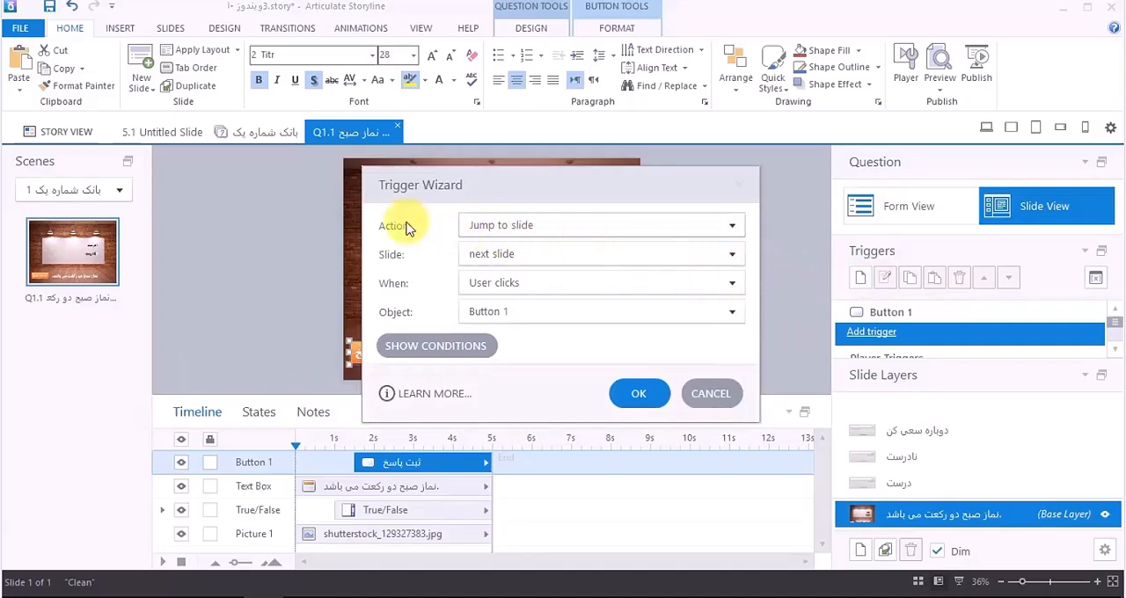
pyautogui.click(528, 226)
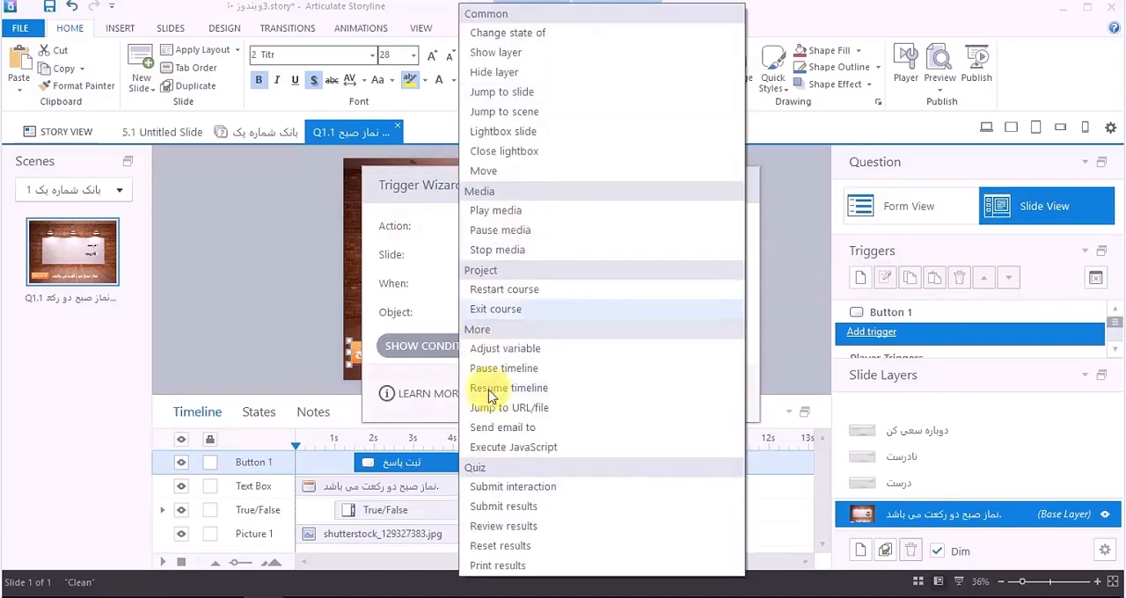
pyautogui.click(556, 496)
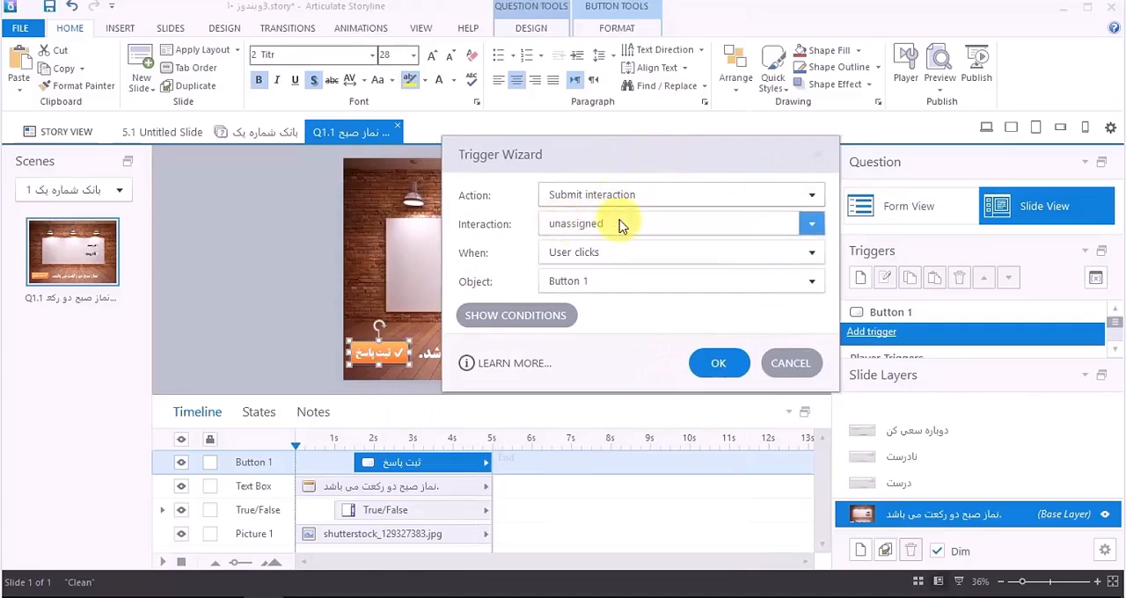
pyautogui.click(621, 225)
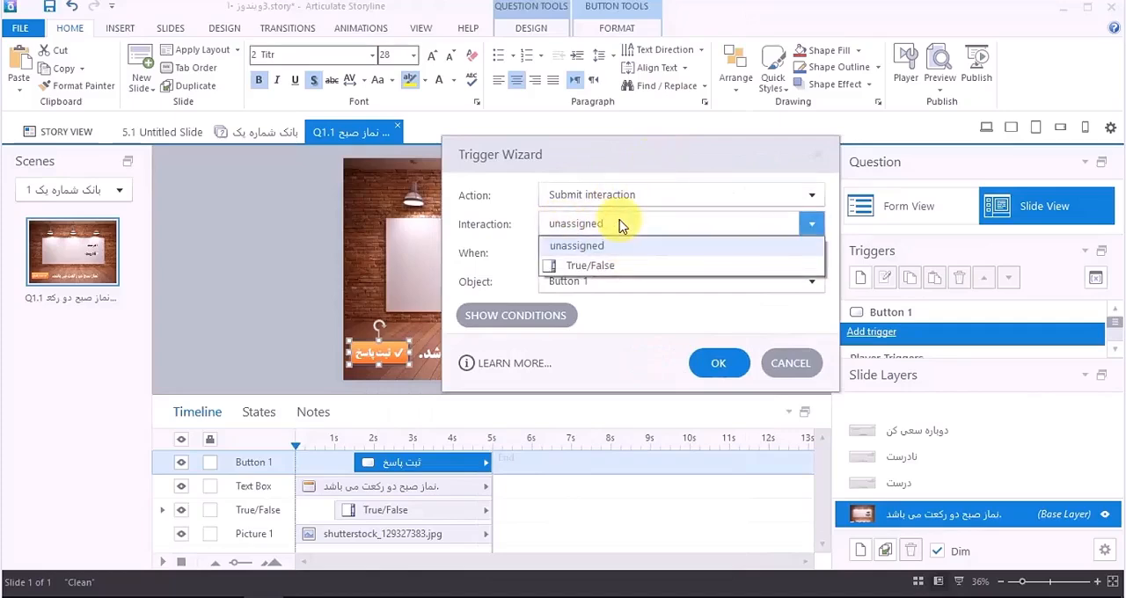
pyautogui.click(603, 274)
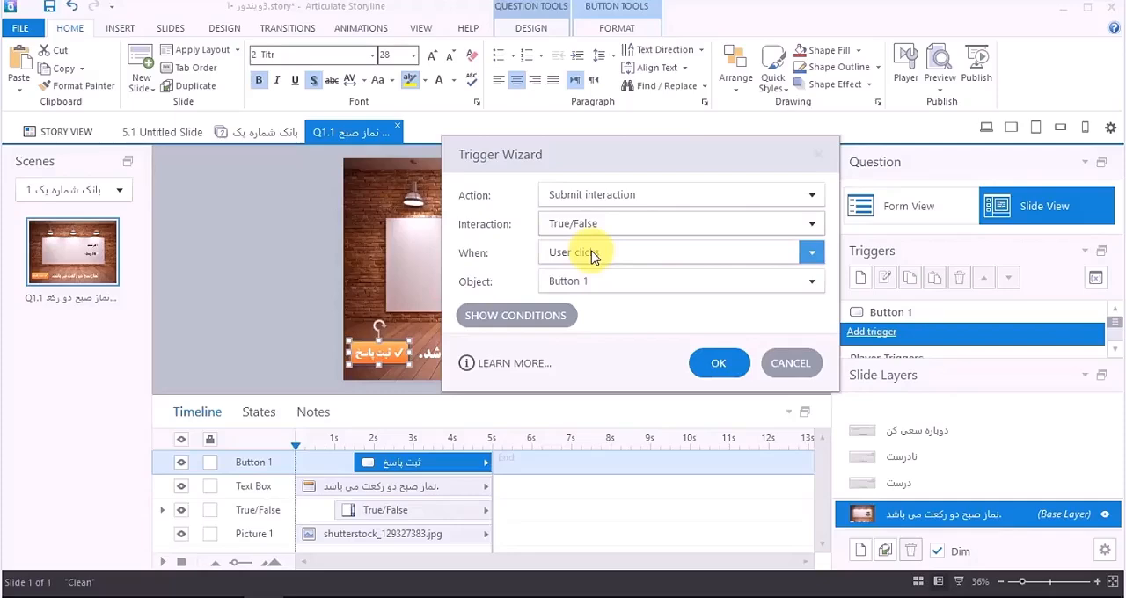
pyautogui.click(717, 364)
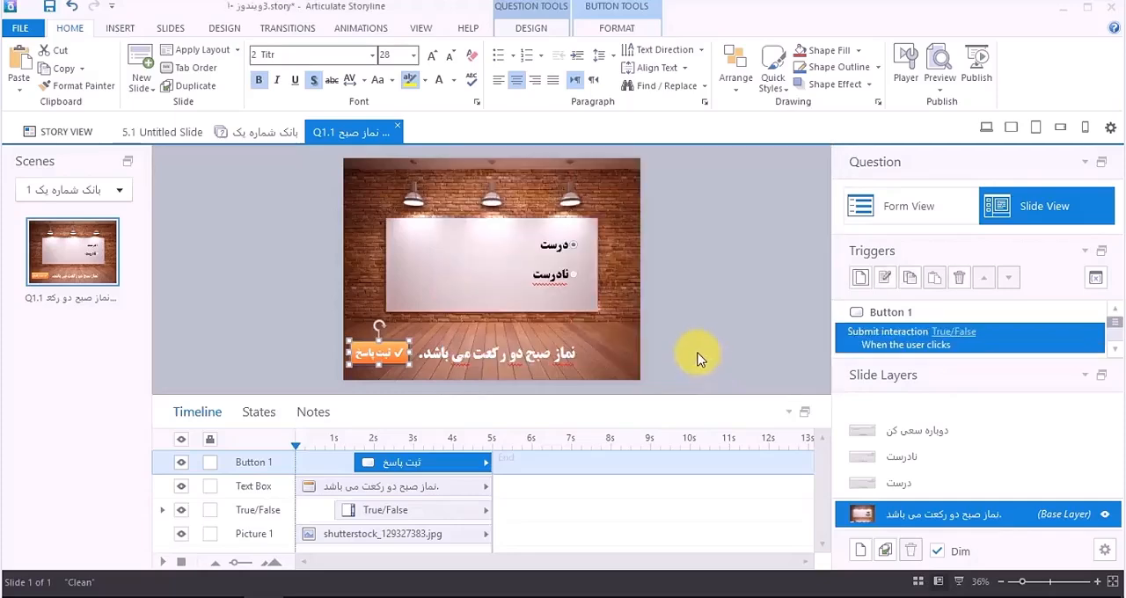
# Step: Turn off the player's built-in Submit button in the question slide's properties
pyautogui.click(711, 300)
pyautogui.rightClick(709, 292)
pyautogui.click(637, 517)
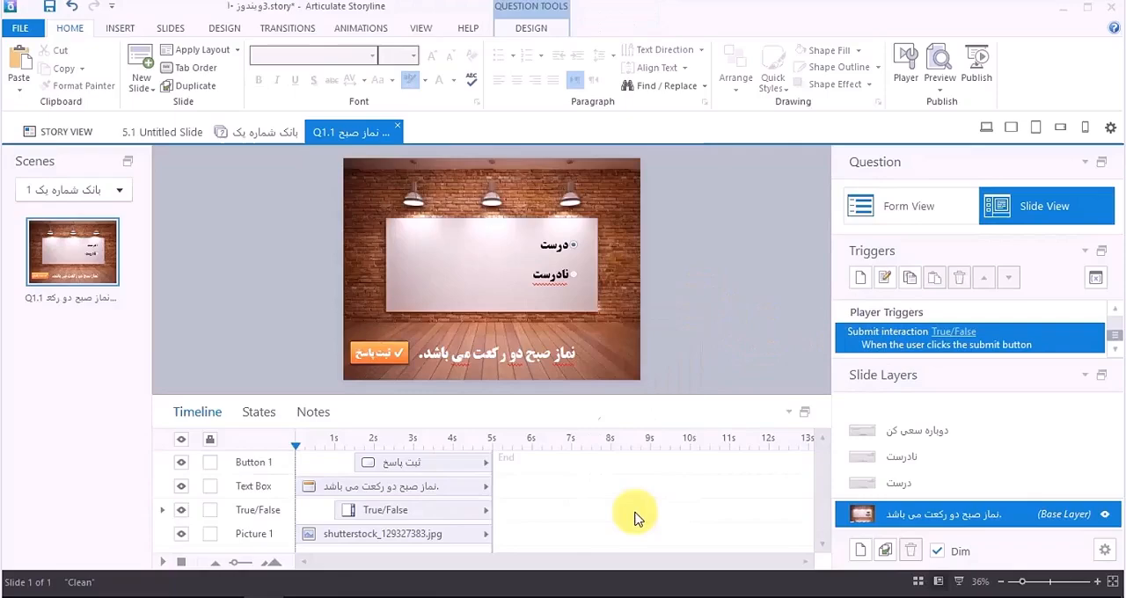
pyautogui.click(633, 281)
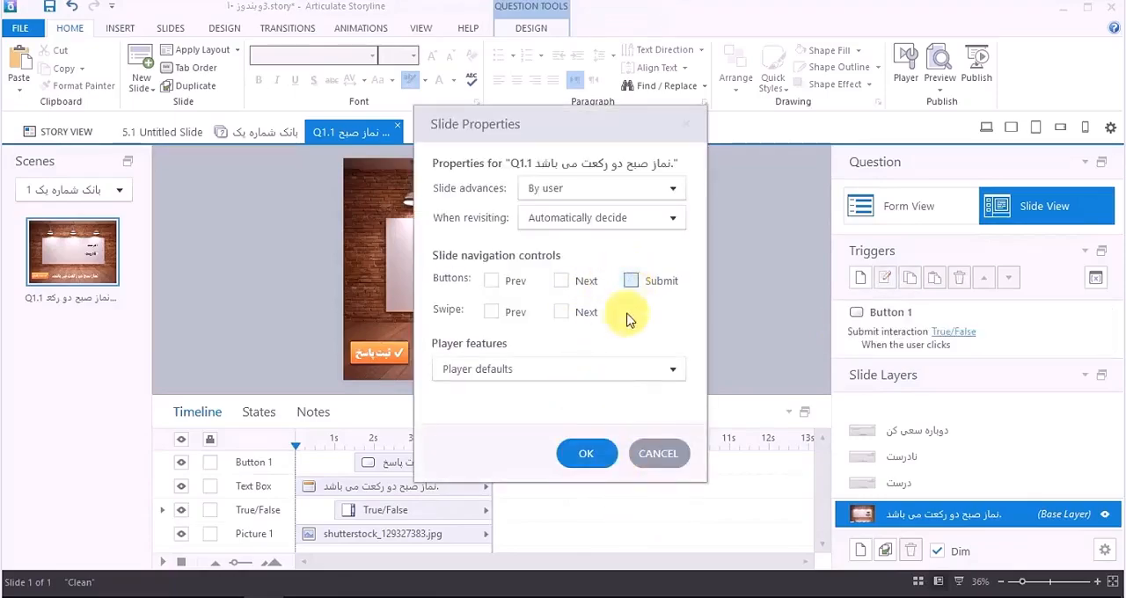
pyautogui.click(586, 453)
# Step: Preview this slide and test ثبت پاسخ first without an answer, then with درست selected, dismissing each feedback dialog
pyautogui.click(940, 88)
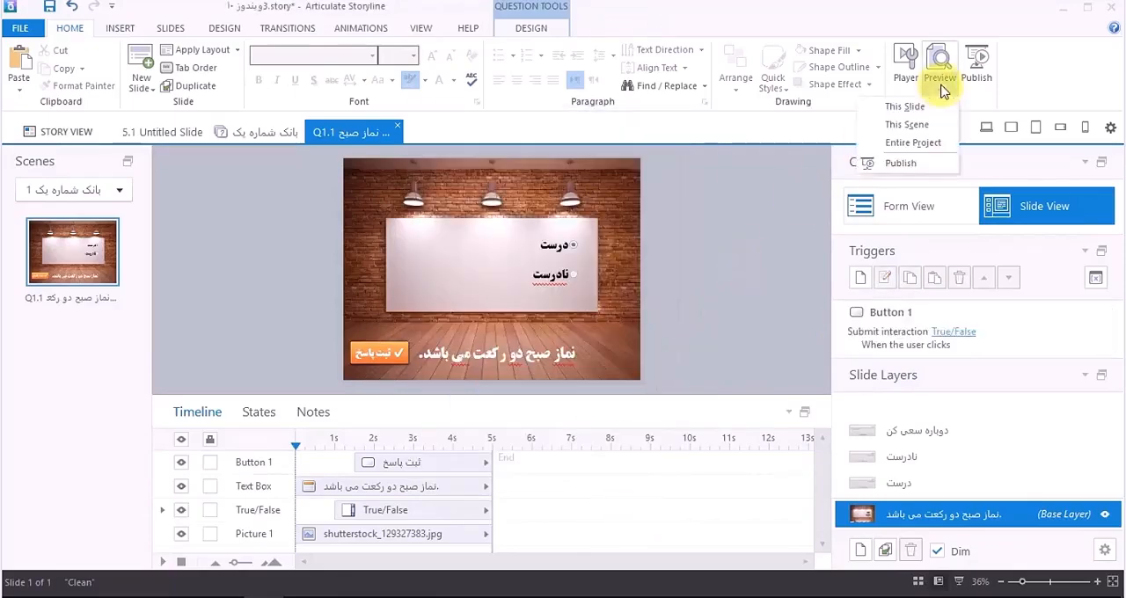
pyautogui.click(935, 109)
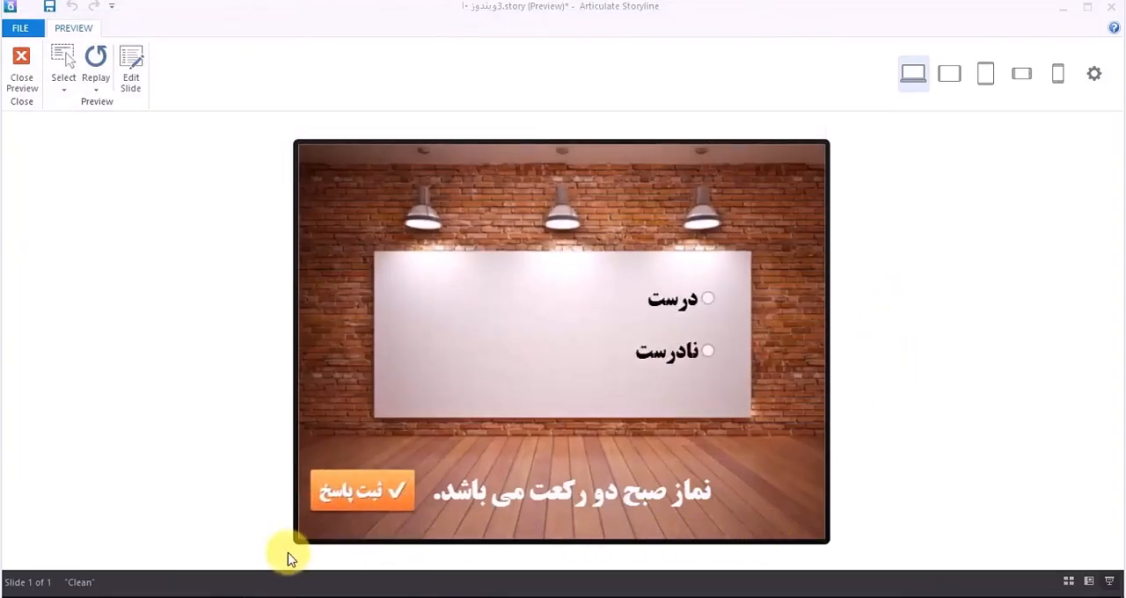
pyautogui.click(371, 501)
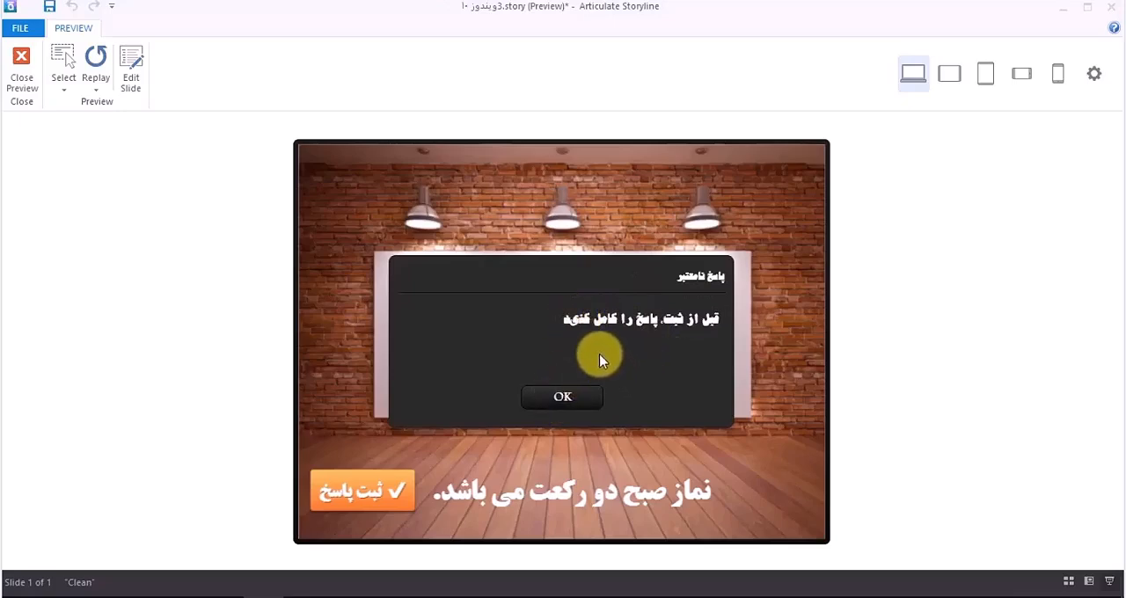
pyautogui.click(566, 400)
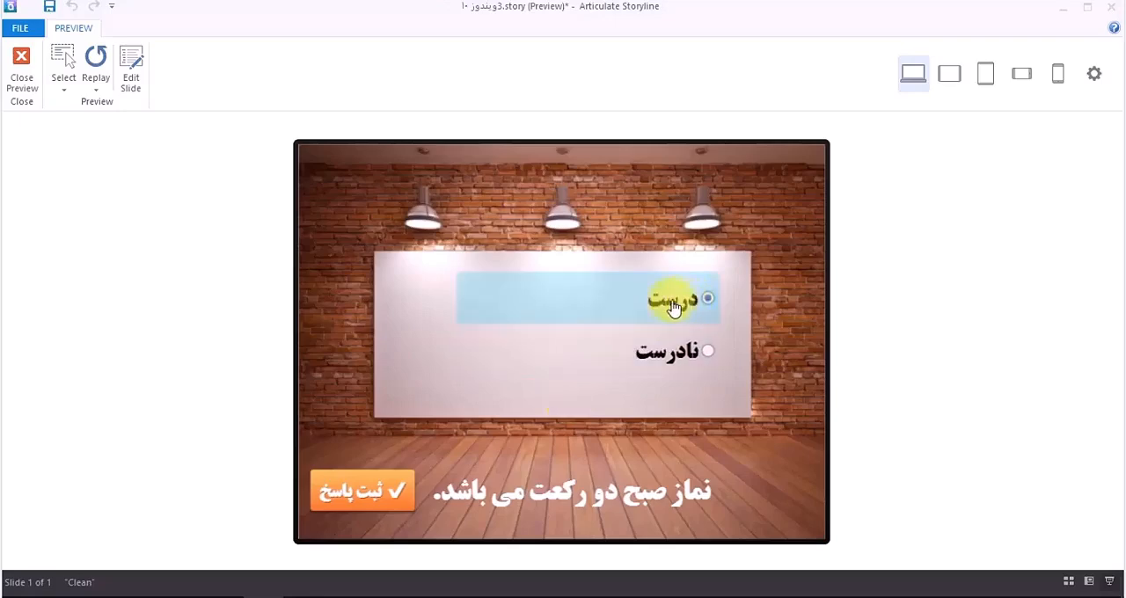
pyautogui.click(369, 491)
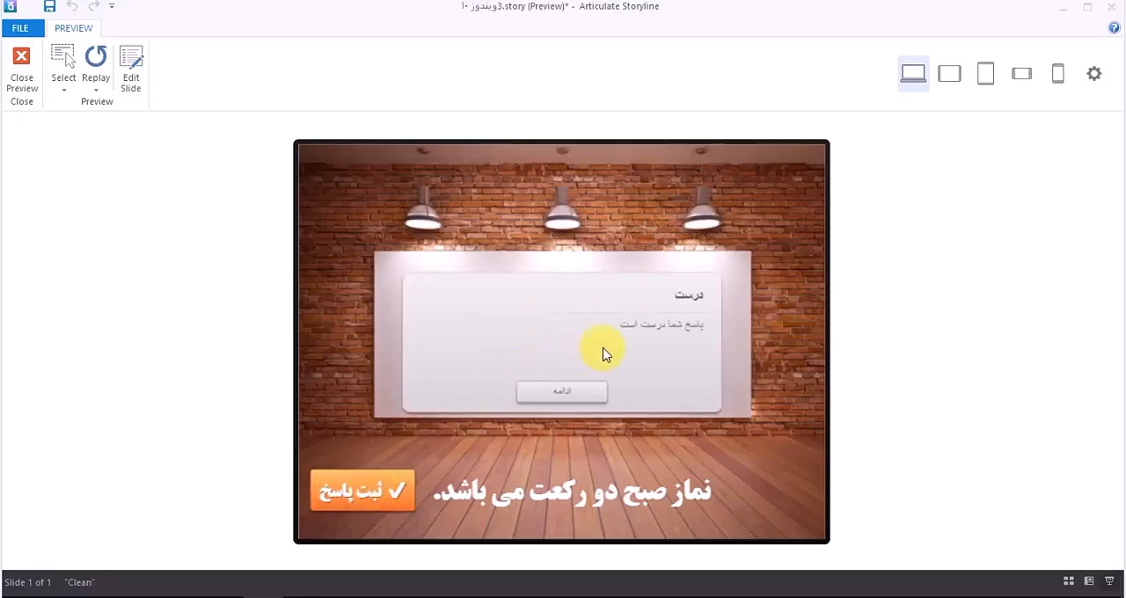
pyautogui.click(569, 397)
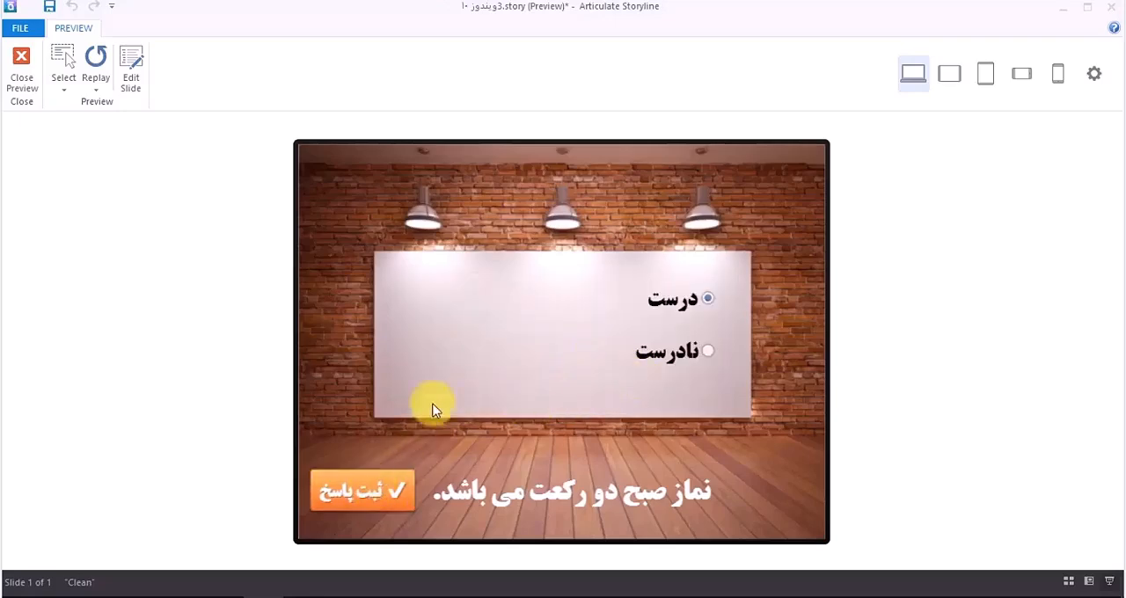
# Step: Replay the slide preview, submit درست again and continue past the feedback
pyautogui.click(96, 89)
pyautogui.click(101, 106)
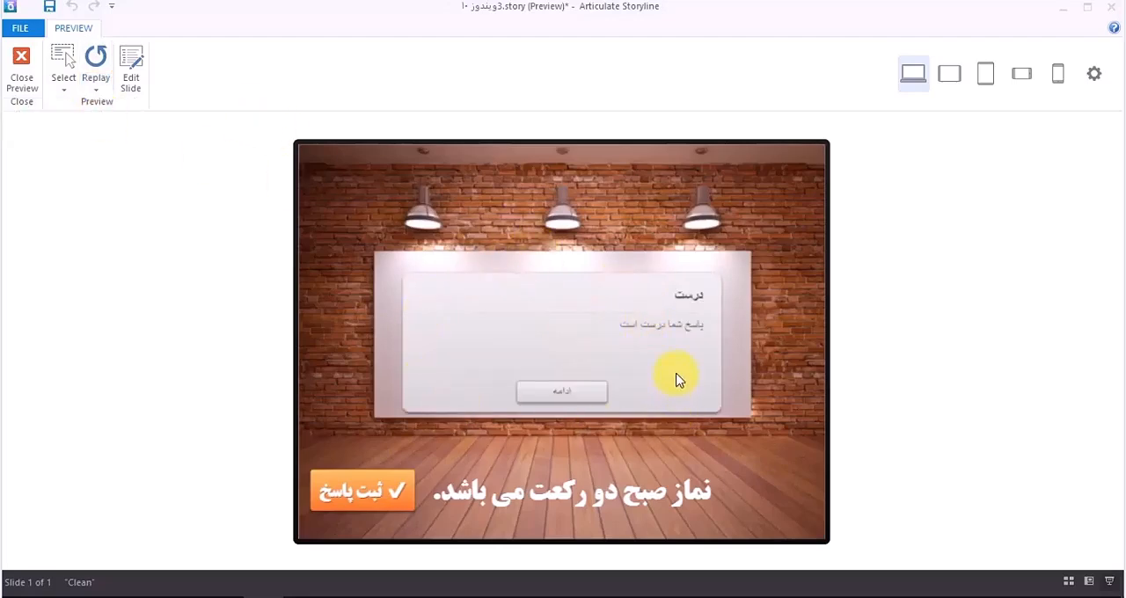
pyautogui.click(563, 393)
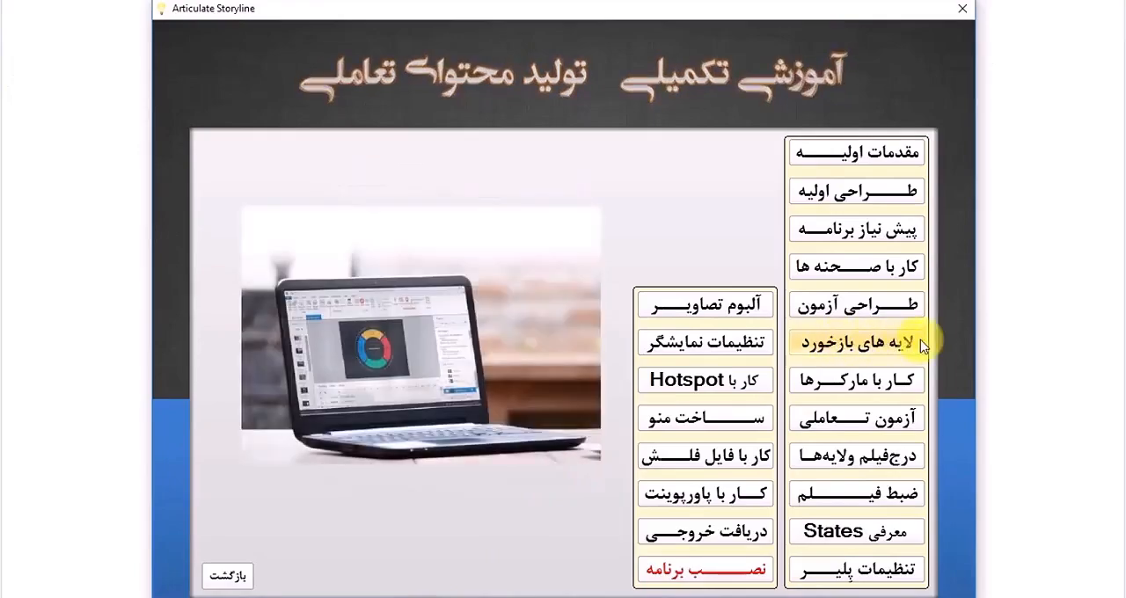
# Step: Play the لایه های بازخورد lesson in the training package, skim through several parts of the video and close it
pyautogui.click(831, 345)
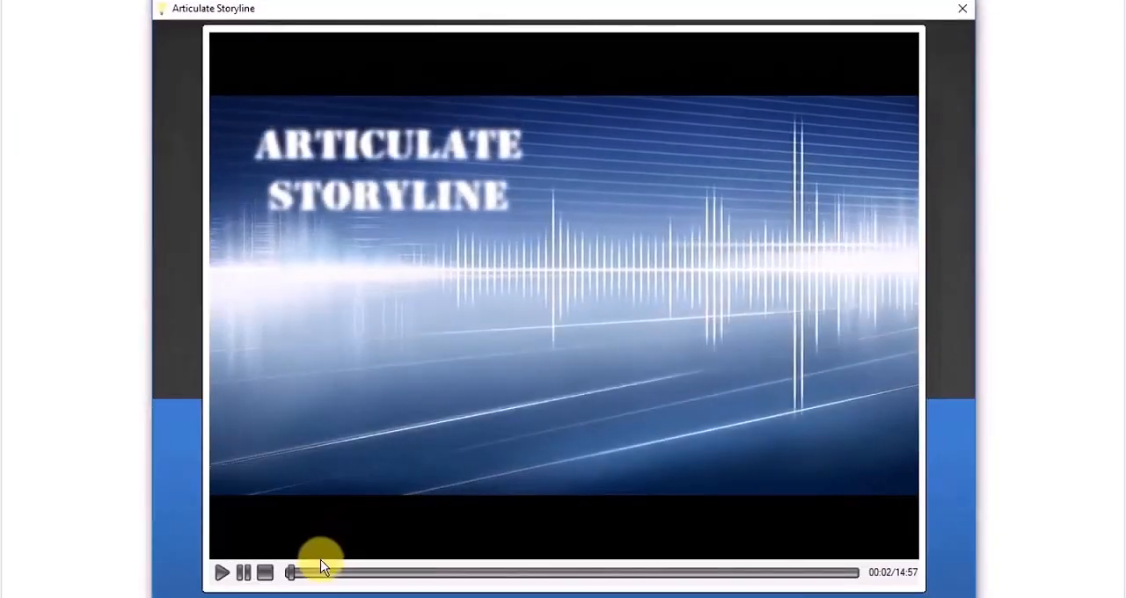
pyautogui.click(403, 573)
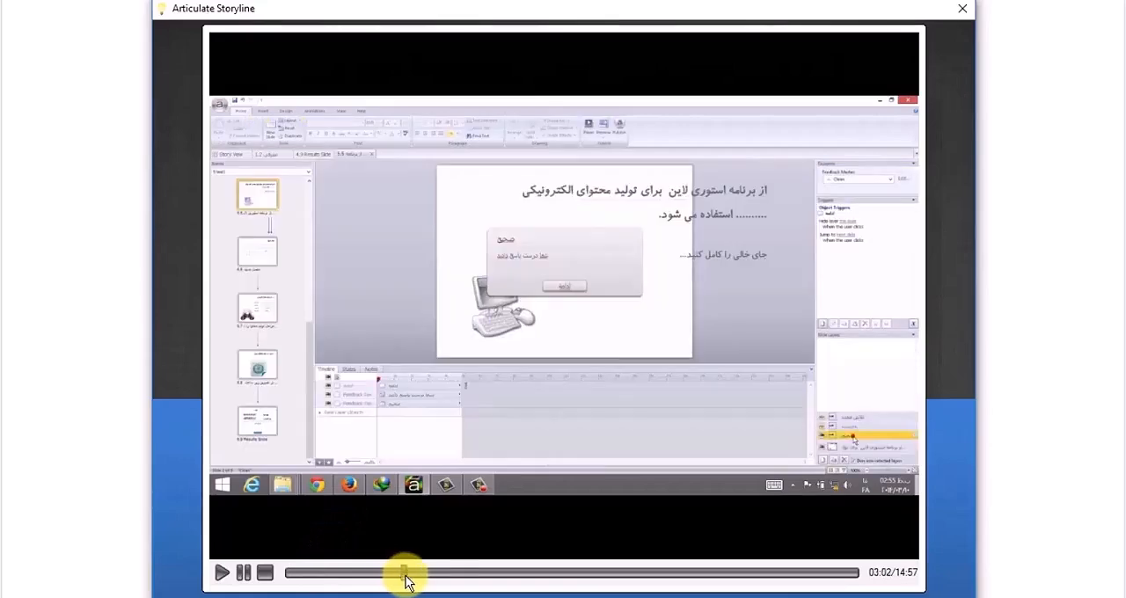
pyautogui.click(484, 580)
pyautogui.click(569, 580)
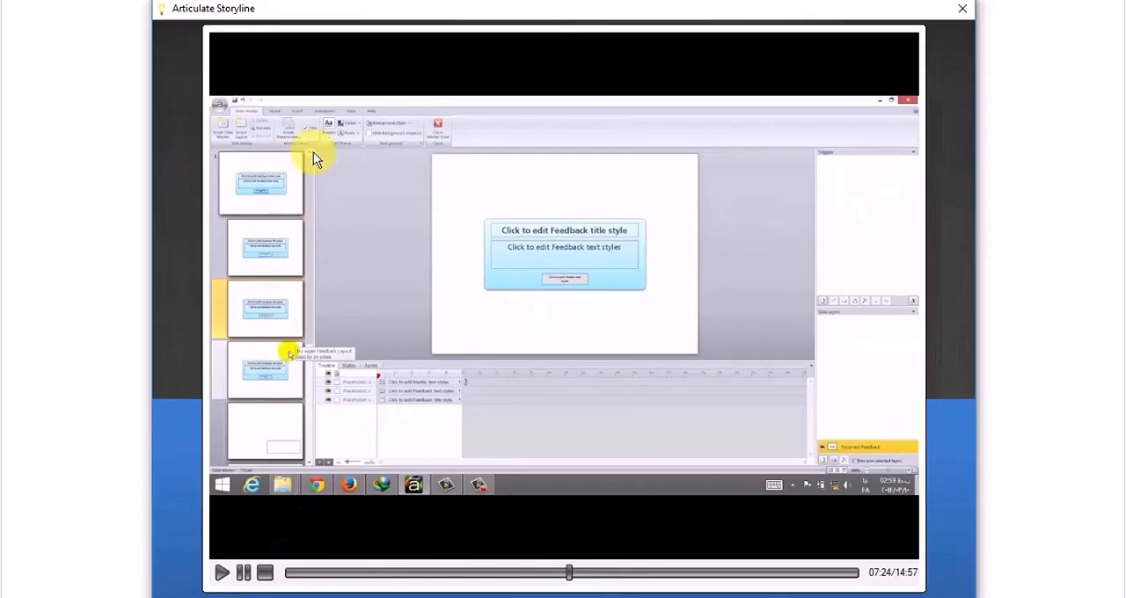
pyautogui.click(965, 9)
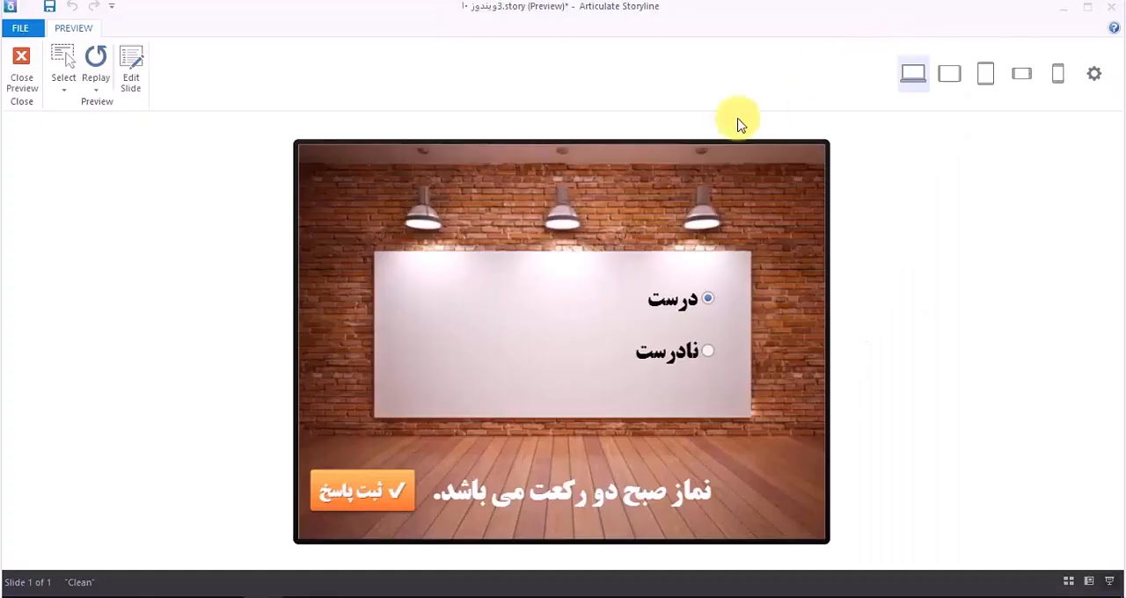
# Step: Leave the preview, return to the question bank list and examine the True/False question's points and attempts options
pyautogui.click(22, 69)
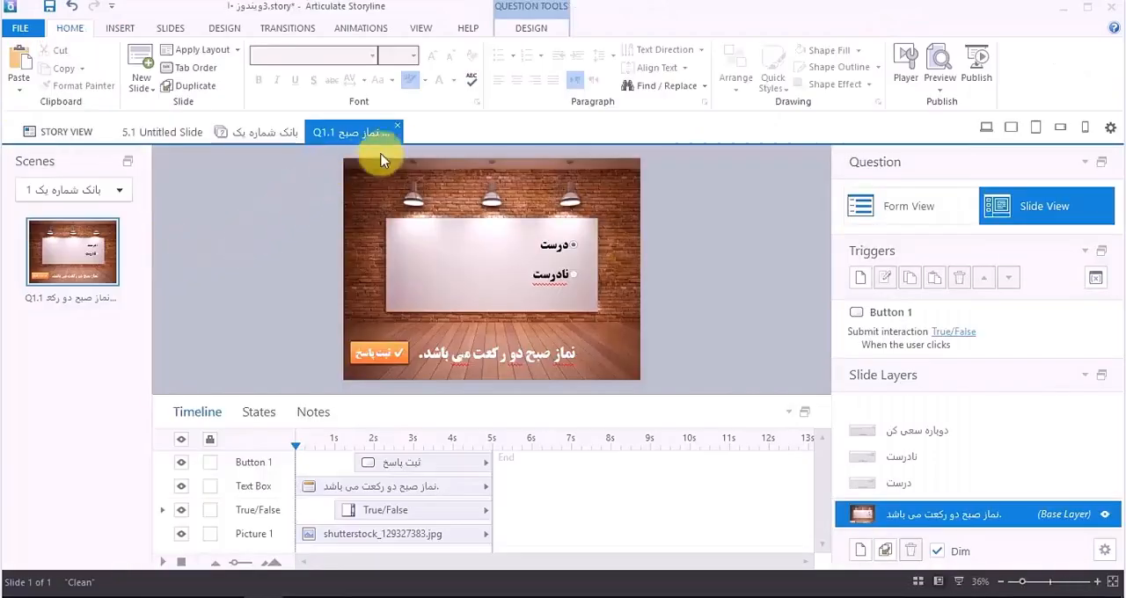
pyautogui.click(397, 131)
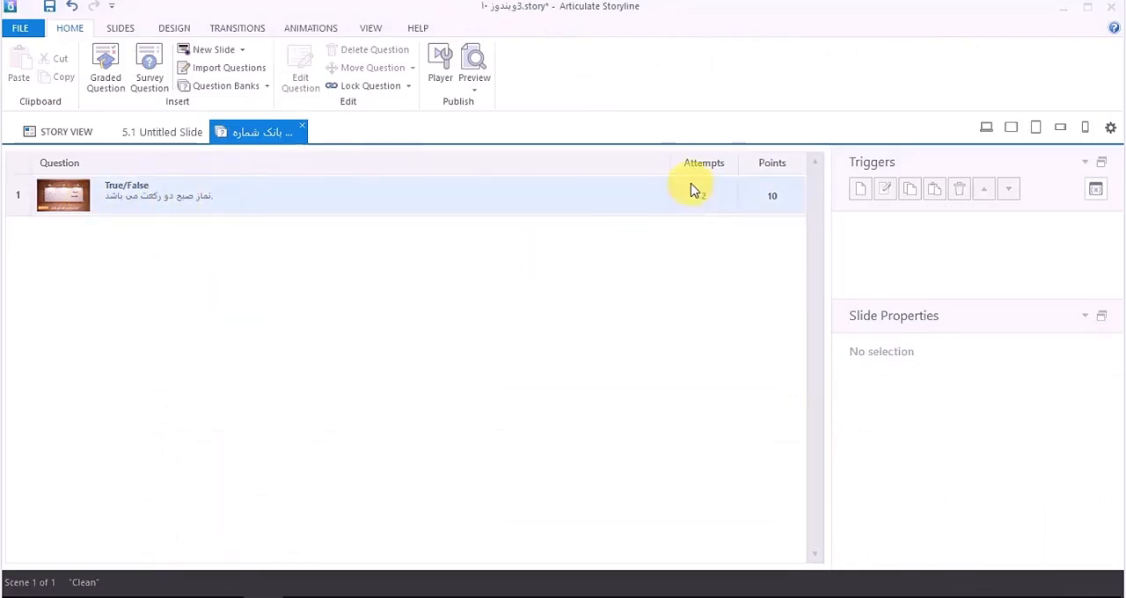
pyautogui.click(770, 203)
pyautogui.click(766, 206)
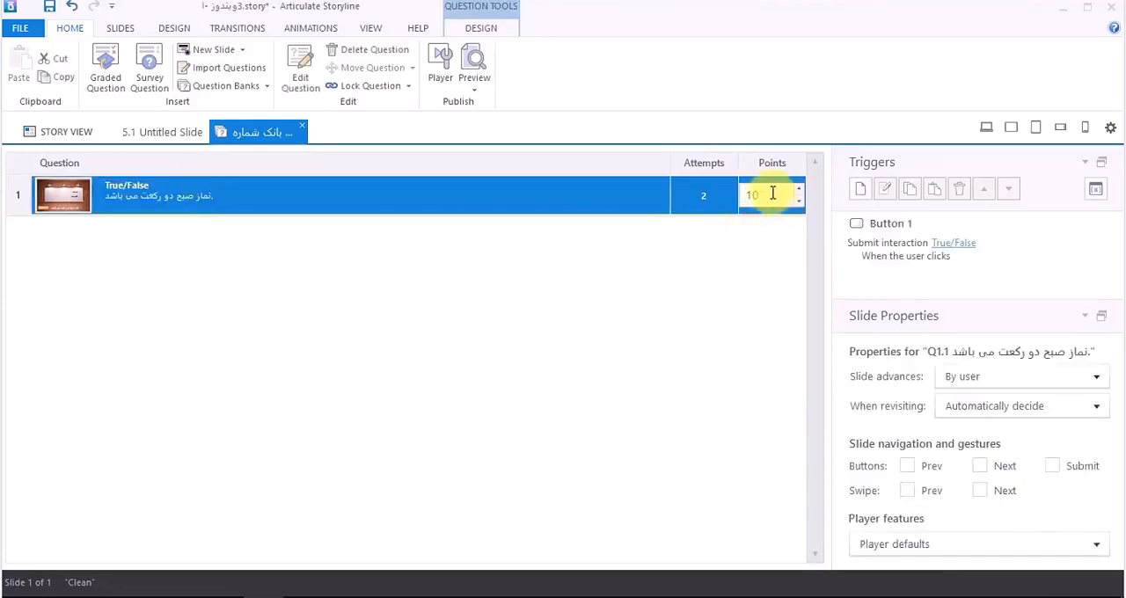
pyautogui.click(711, 198)
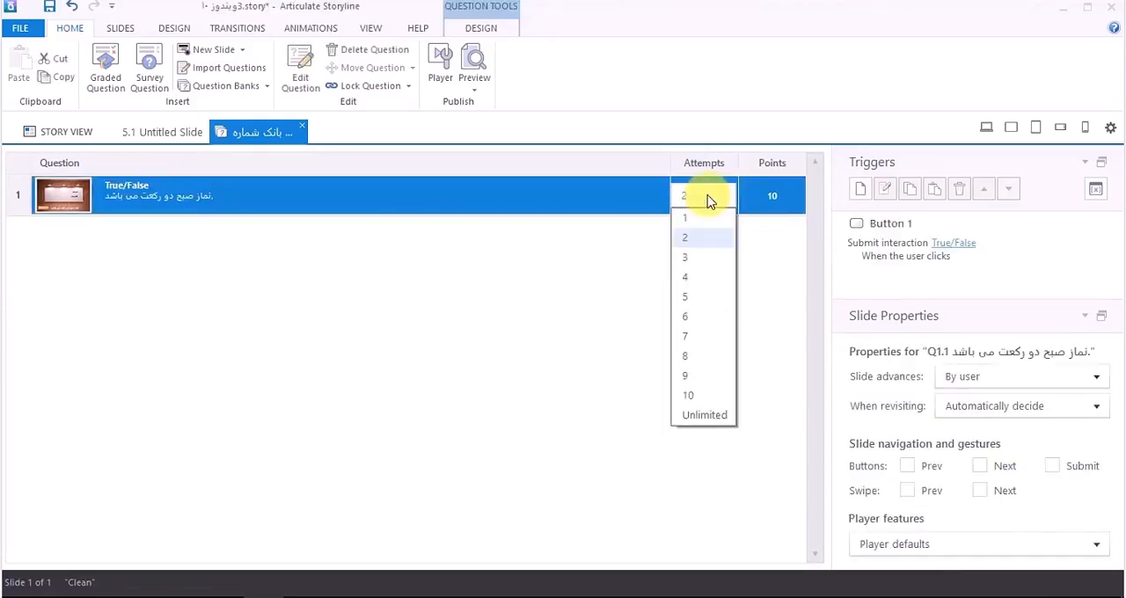
pyautogui.click(607, 268)
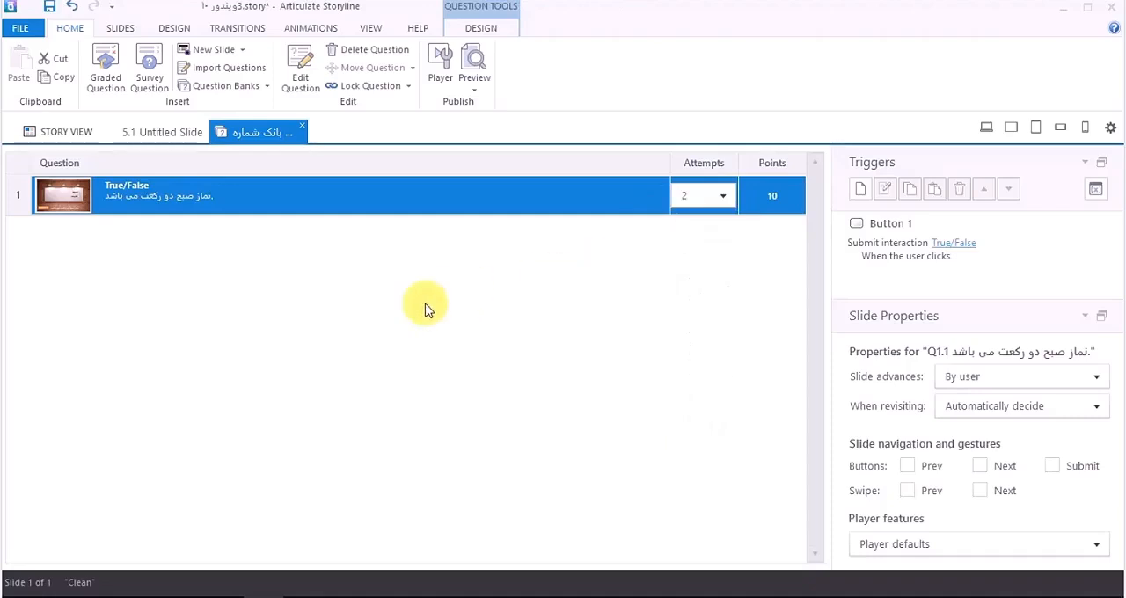
pyautogui.click(147, 283)
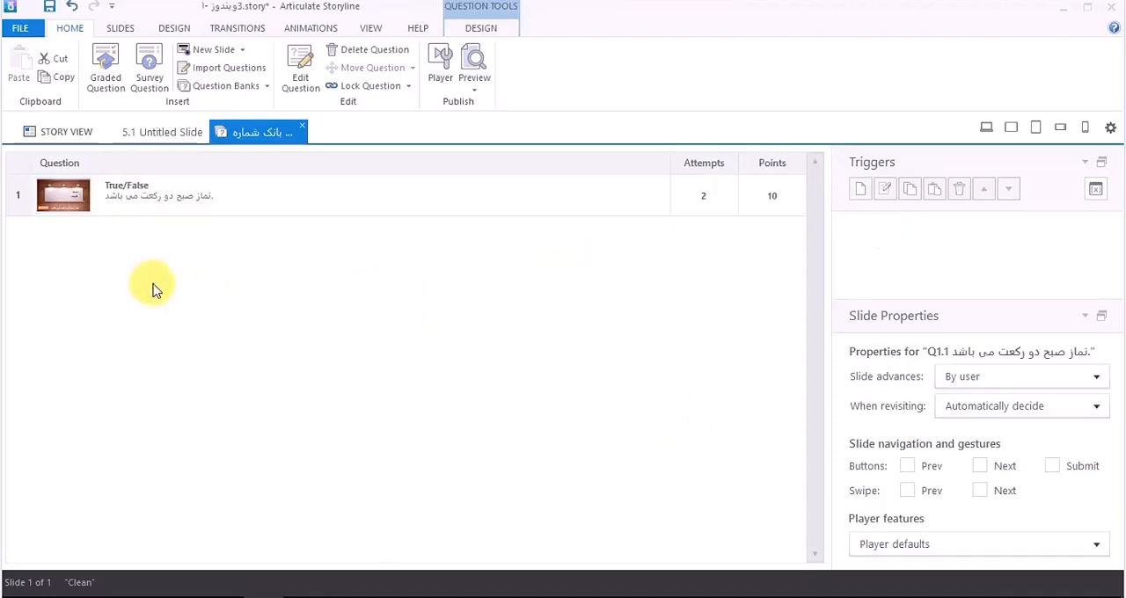
# Step: Look over the available graded question types for the question bank without inserting one
pyautogui.click(105, 83)
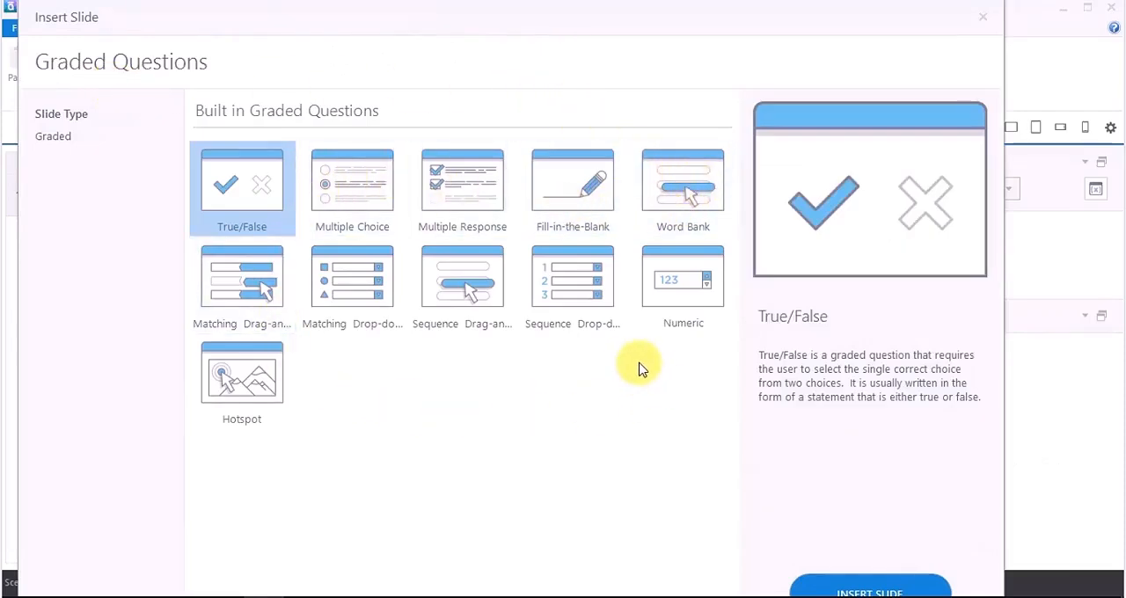
pyautogui.click(984, 17)
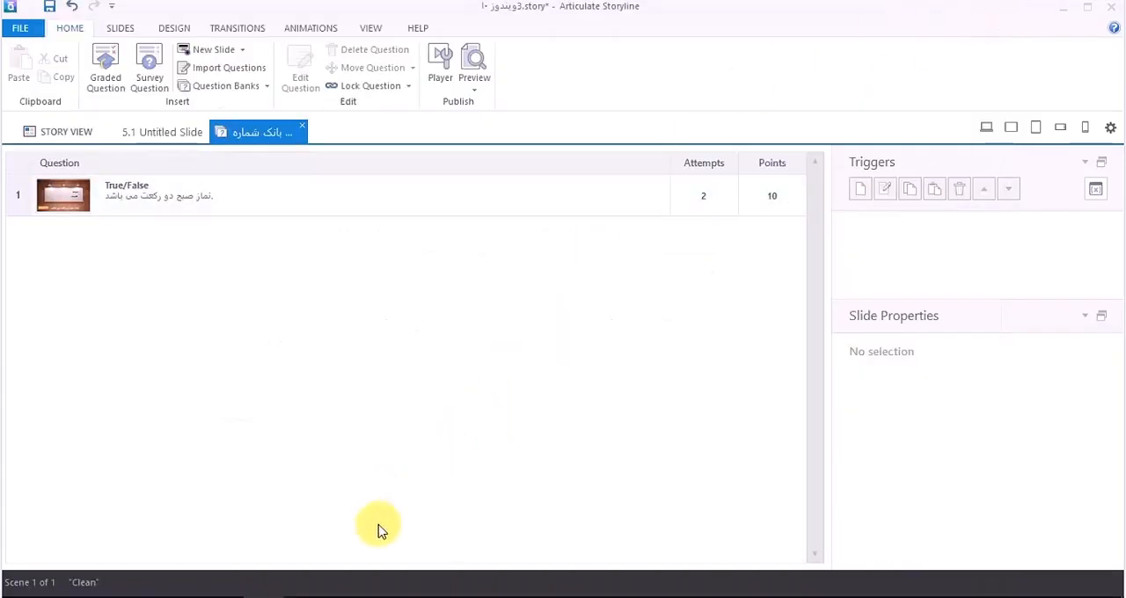
pyautogui.click(350, 595)
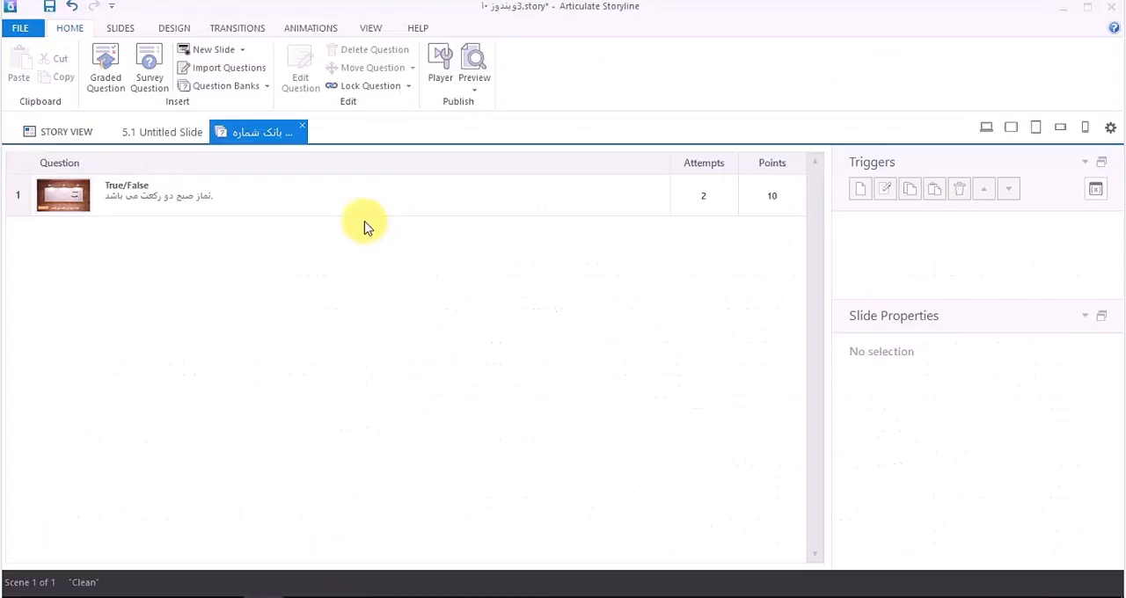
# Step: Open the True/False question slide from the question bank and look over the list of scenes and question banks
pyautogui.click(302, 194)
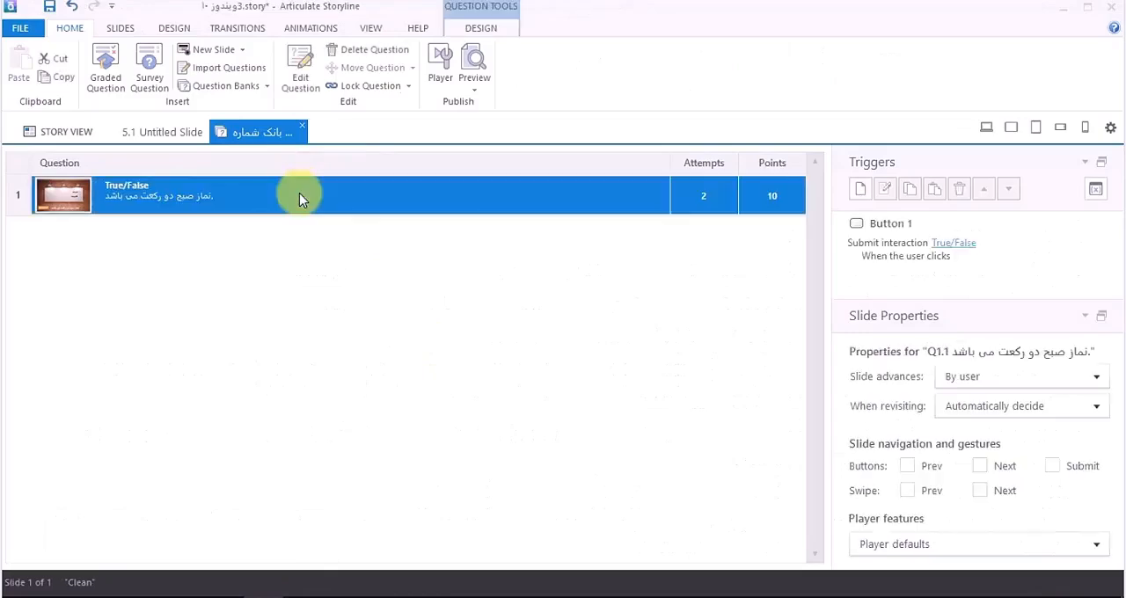
pyautogui.doubleClick(300, 193)
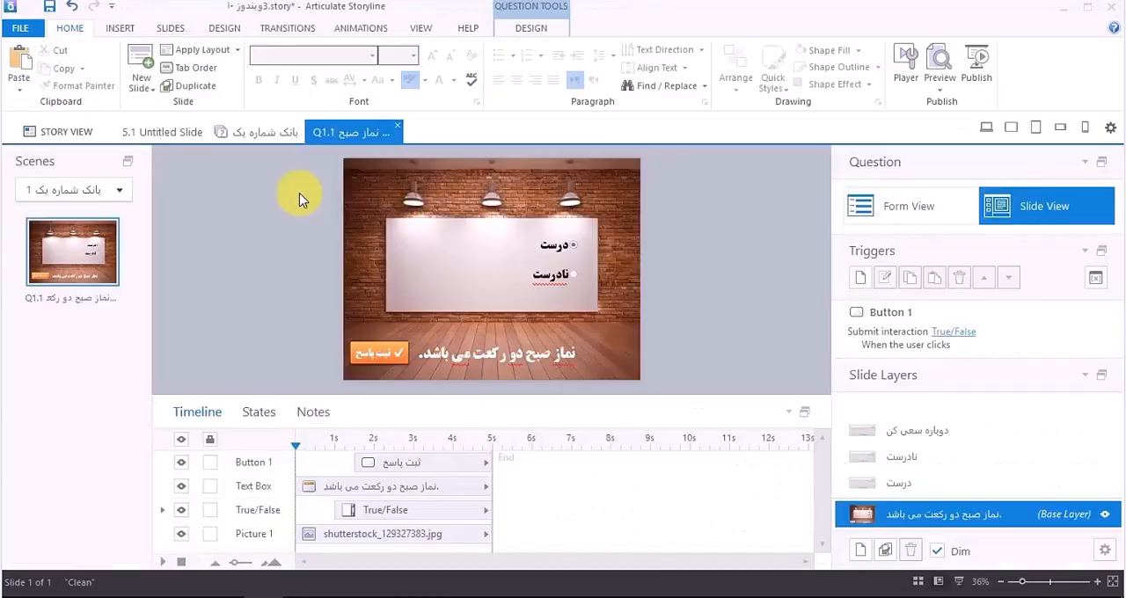
pyautogui.click(119, 192)
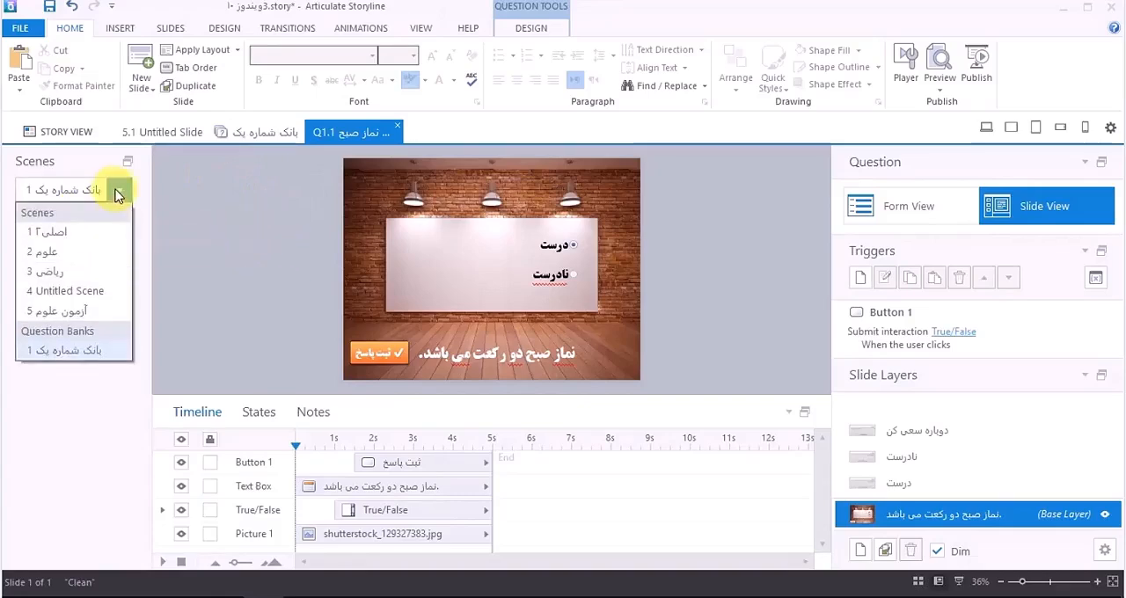
pyautogui.click(119, 191)
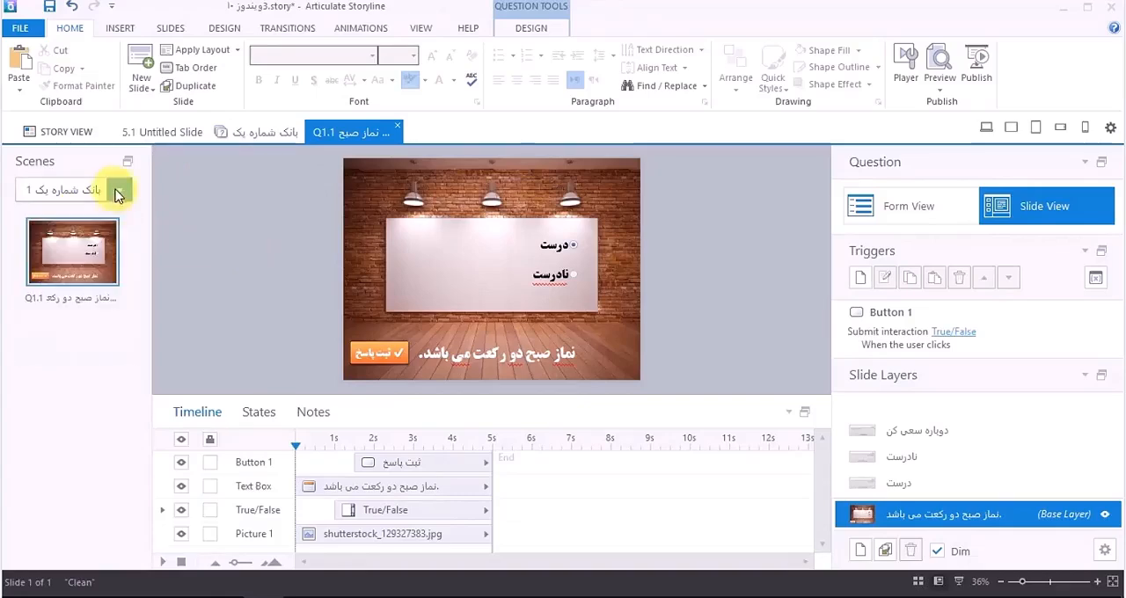
# Step: Add a new slide with a basic title layout after the True/False question and delete its title placeholder
pyautogui.rightClick(82, 352)
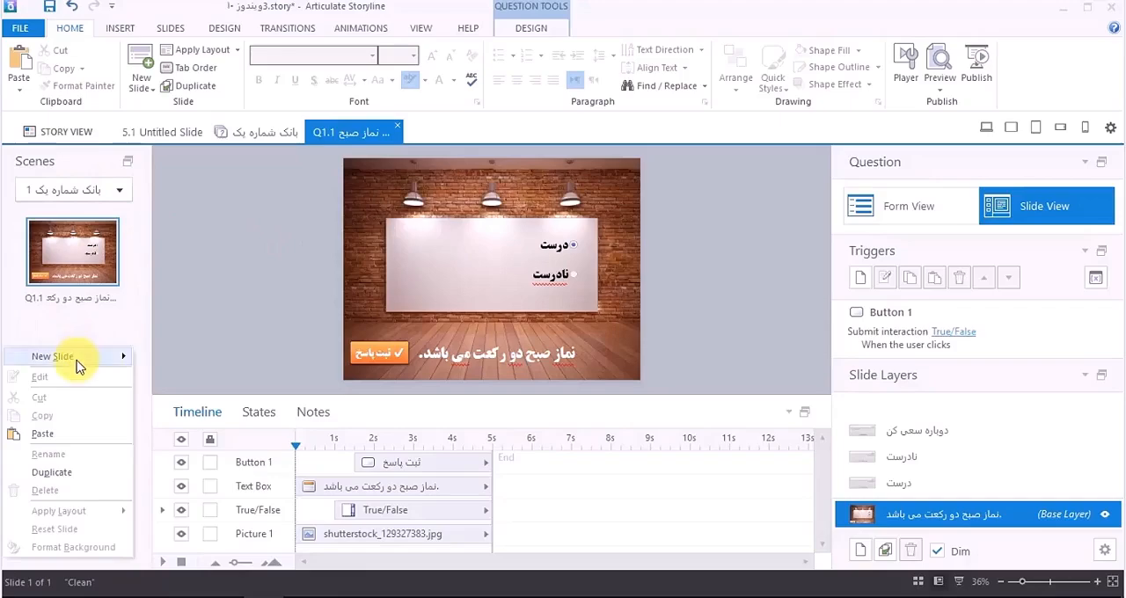
pyautogui.moveTo(77, 361)
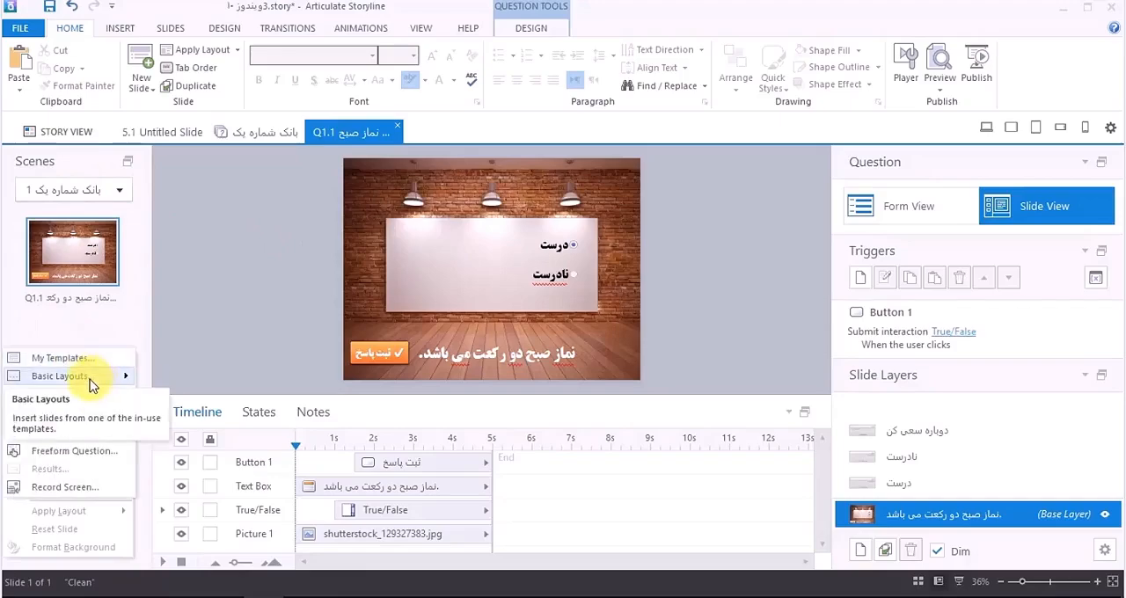
pyautogui.click(88, 379)
pyautogui.click(143, 306)
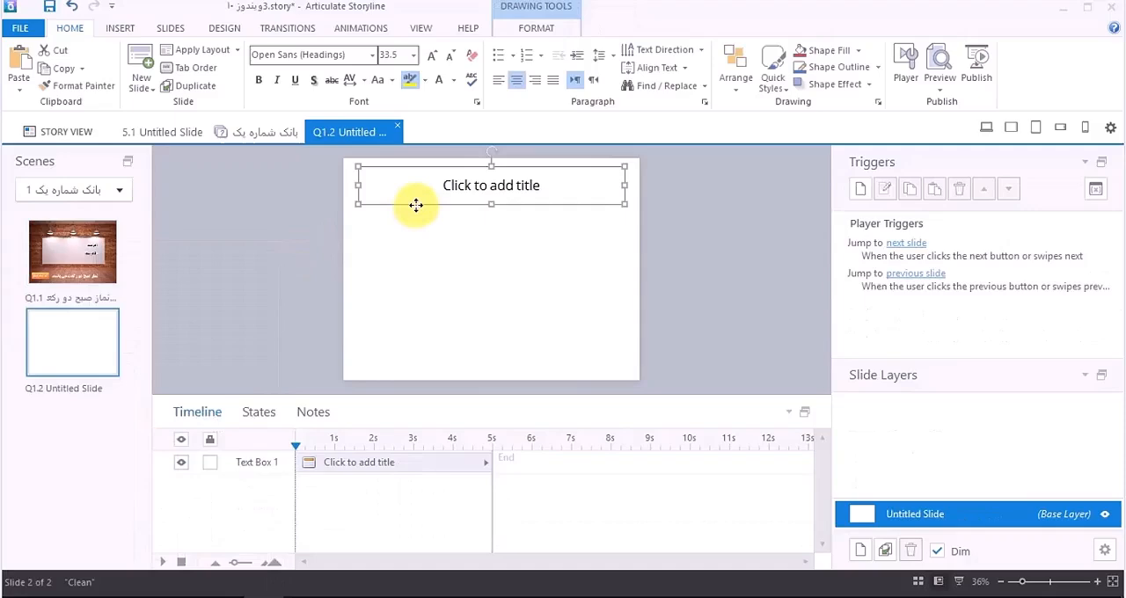
pyautogui.press('Delete')
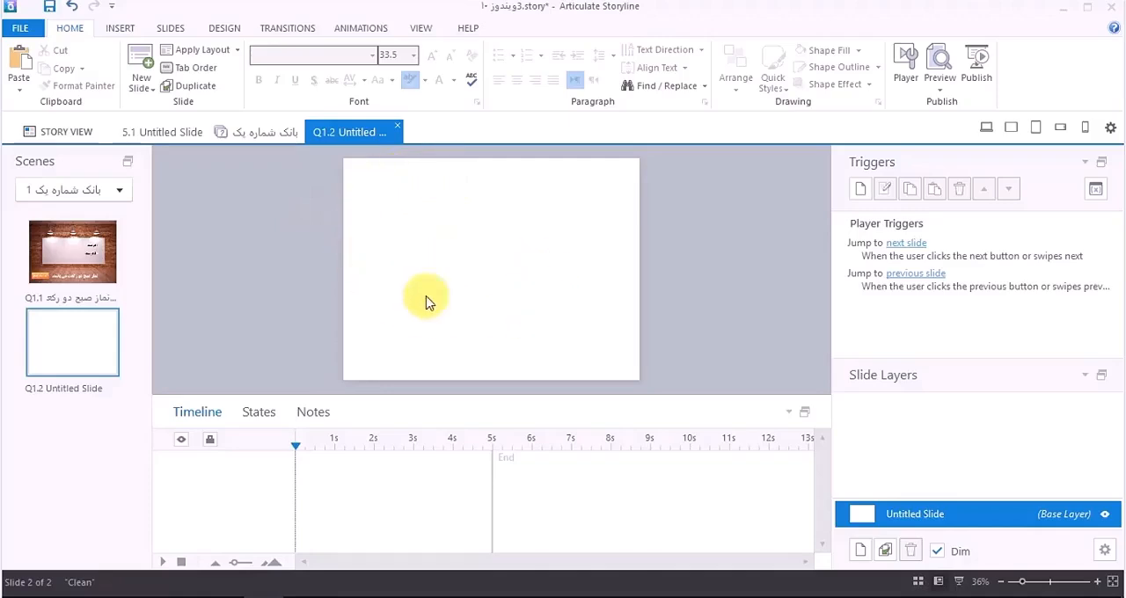
# Step: Switch to the science test PDF in Foxit PhantomPDF, try the Select tool and return to the Hand tool
pyautogui.click(344, 596)
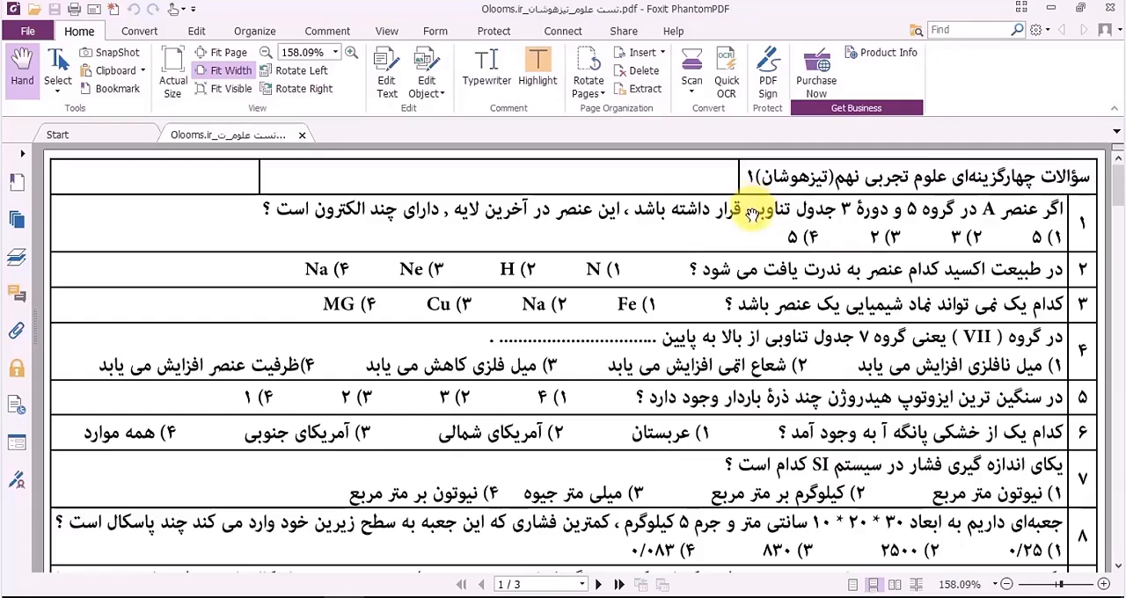
pyautogui.click(58, 71)
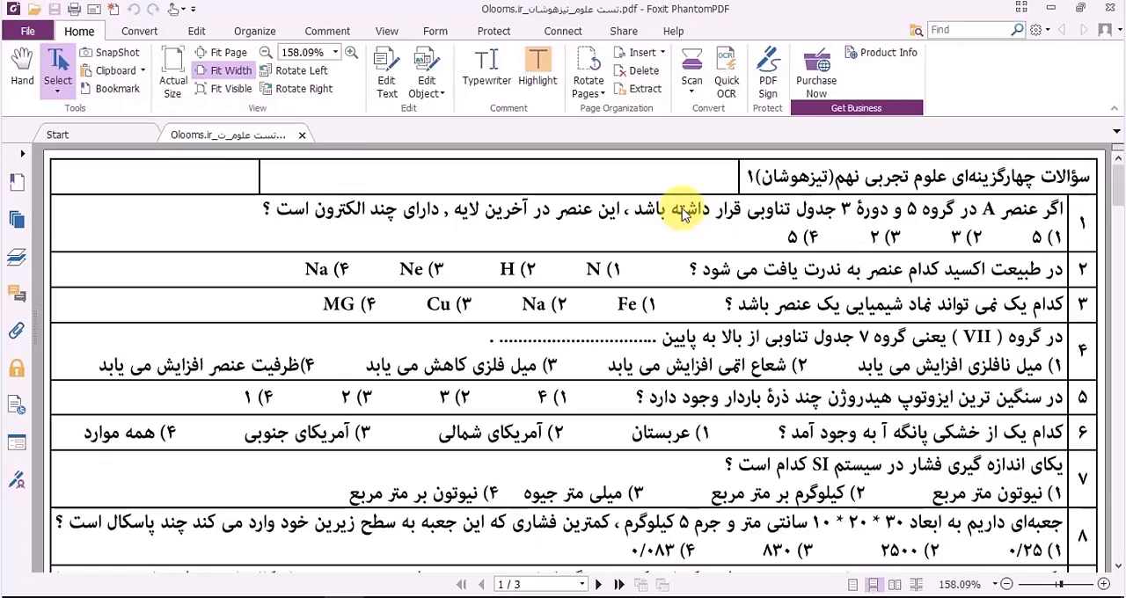
pyautogui.click(22, 68)
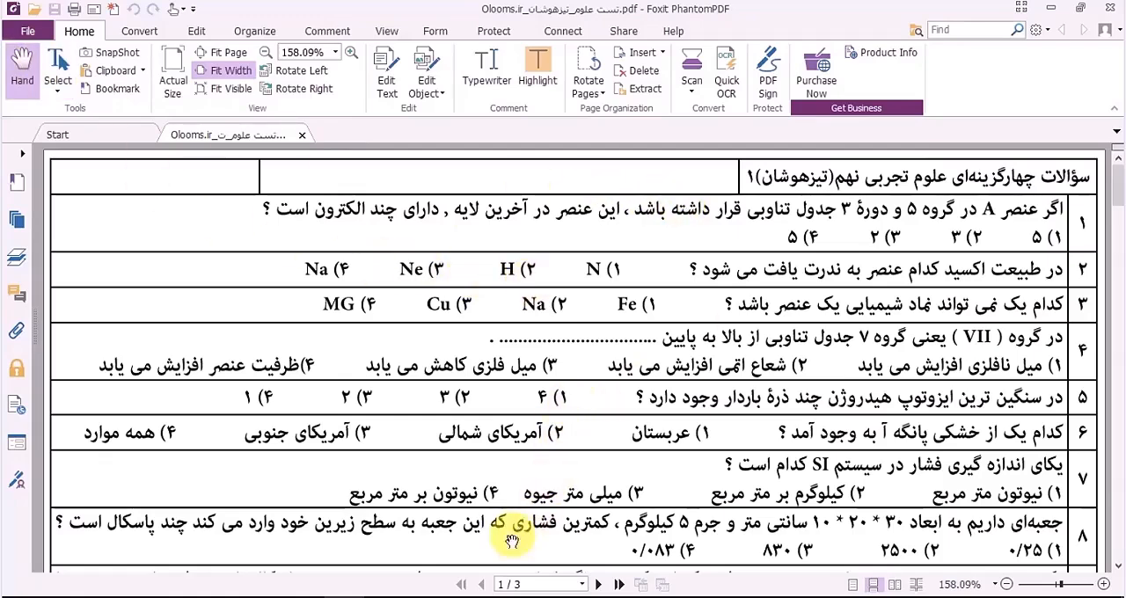
# Step: Switch to Snagit, set the selection type to Region and capture question 1 with its four answer options from the PDF
pyautogui.click(476, 597)
pyautogui.moveTo(723, 88); pyautogui.dragTo(611, 339)
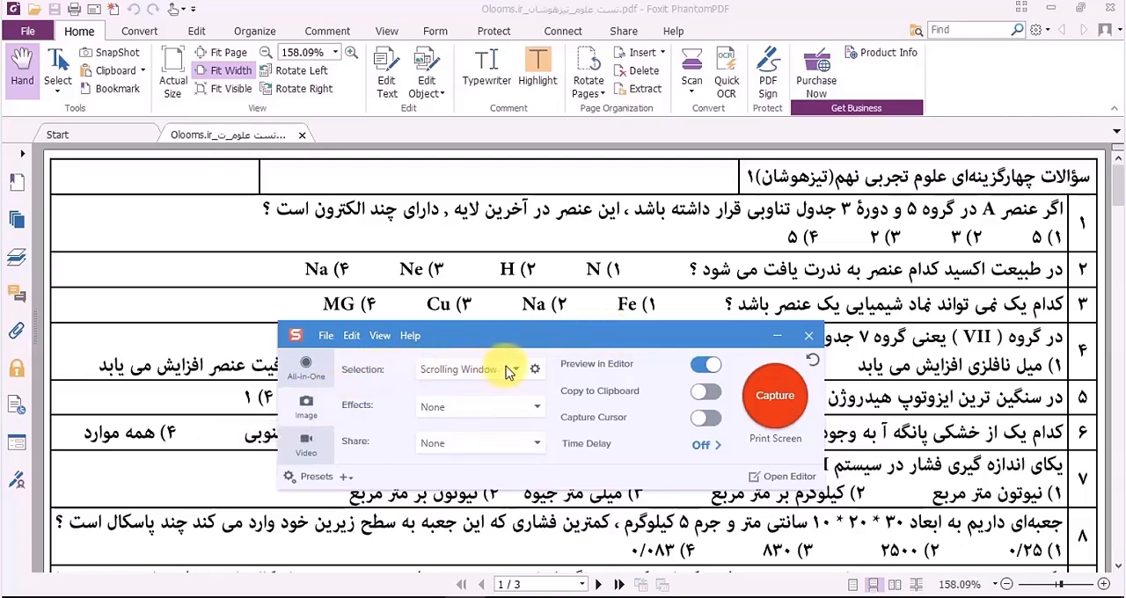
pyautogui.moveTo(493, 342); pyautogui.dragTo(506, 349)
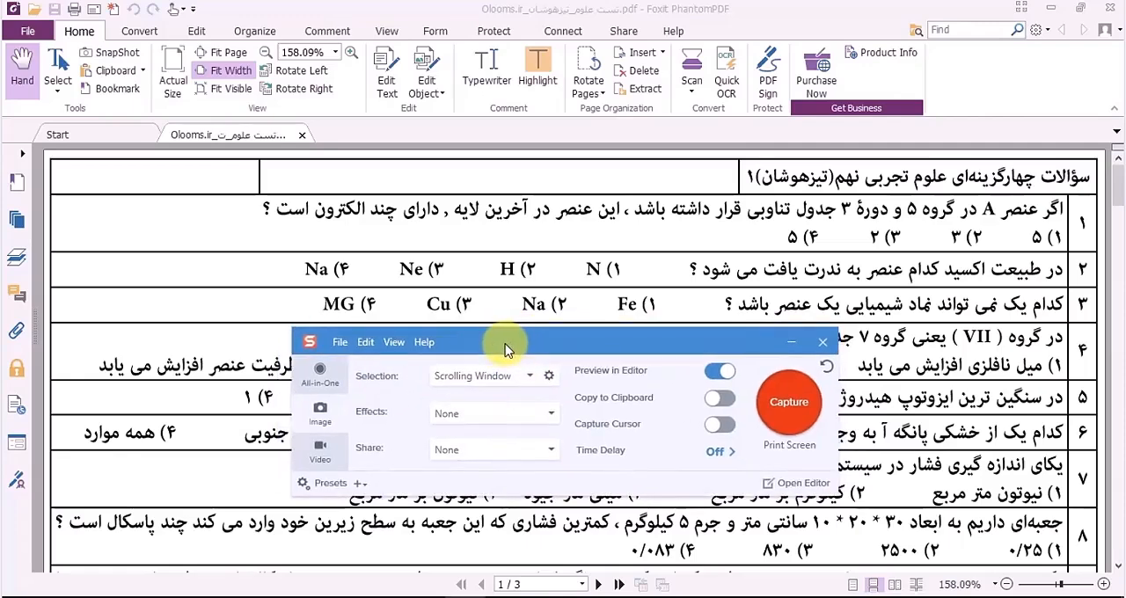
pyautogui.click(532, 383)
pyautogui.click(464, 401)
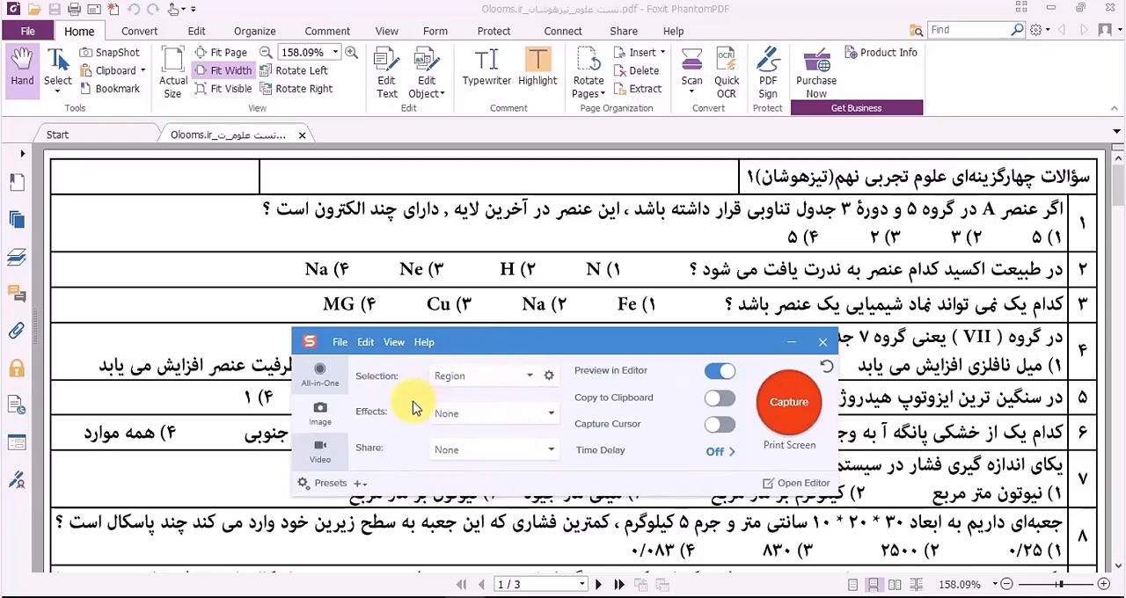
pyautogui.click(802, 402)
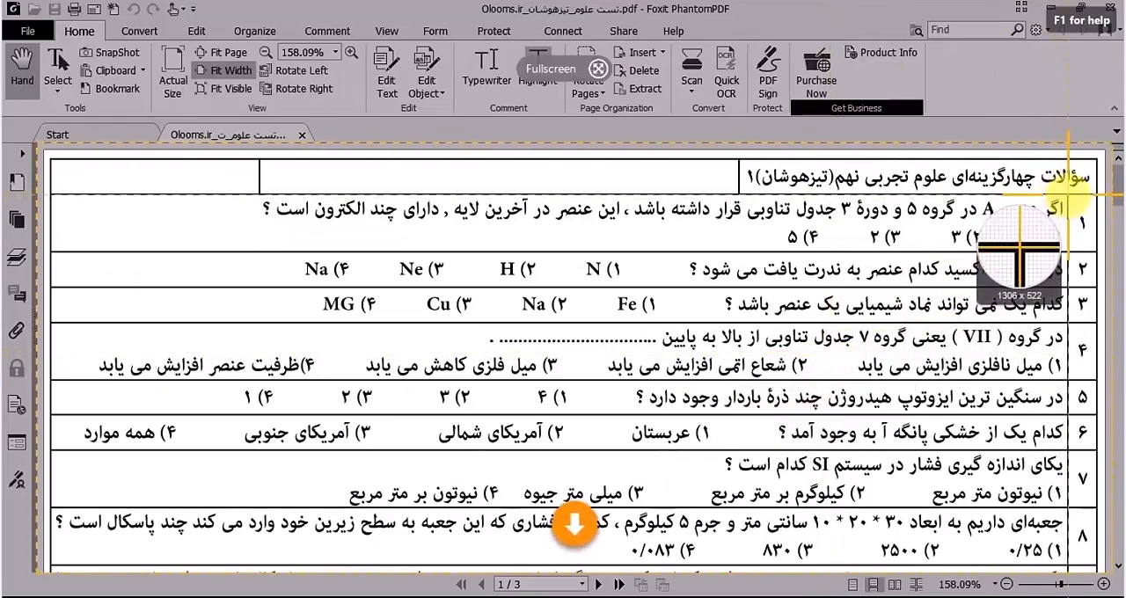
pyautogui.moveTo(1064, 195); pyautogui.dragTo(258, 249)
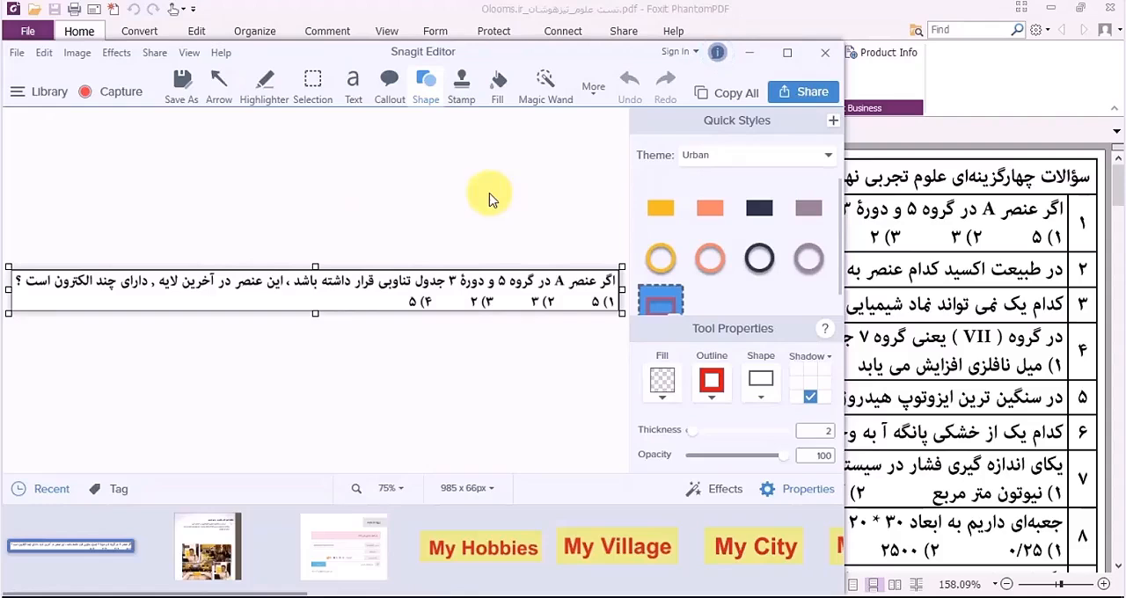
# Step: Extend the captured image's canvas downward and rearrange it so the question spans two lines with the answer options beneath
pyautogui.moveTo(315, 316); pyautogui.dragTo(321, 400)
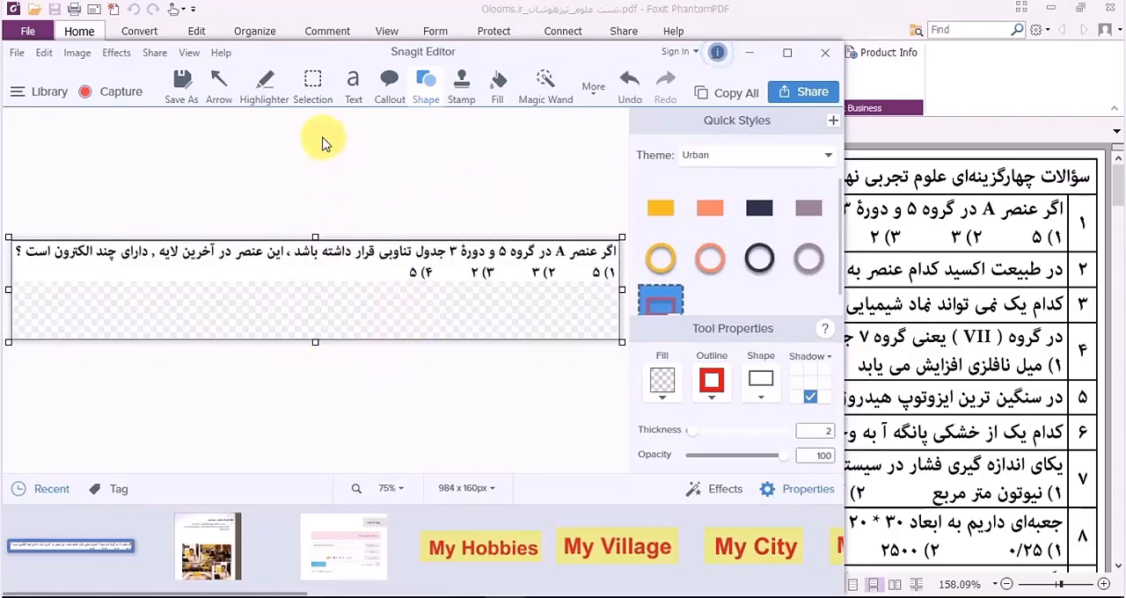
pyautogui.click(312, 82)
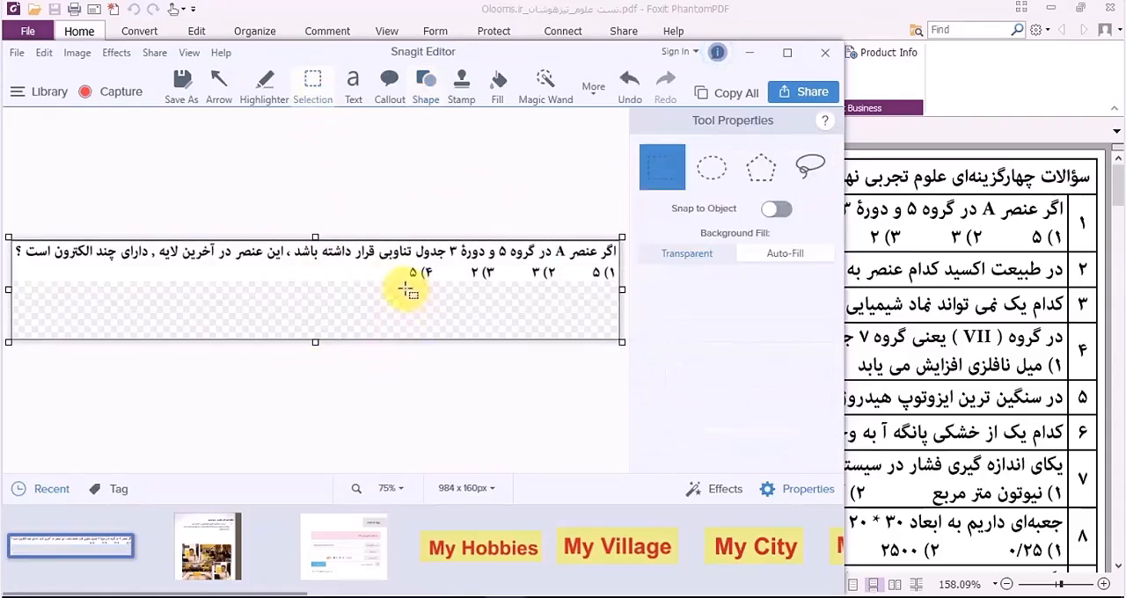
pyautogui.moveTo(400, 288); pyautogui.dragTo(409, 309)
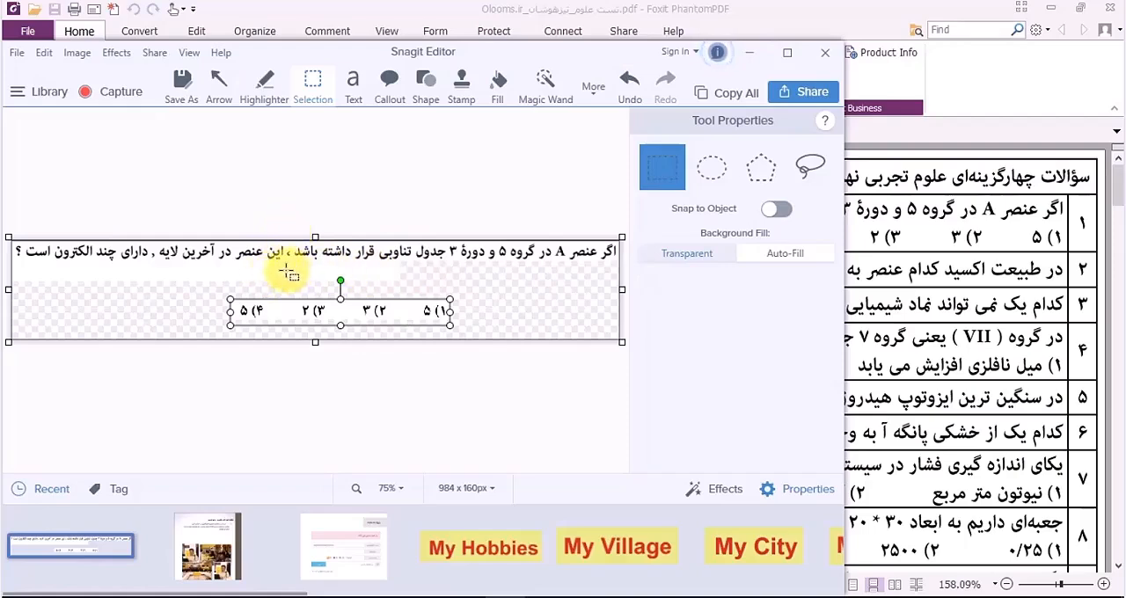
pyautogui.moveTo(284, 264); pyautogui.dragTo(9, 237)
pyautogui.moveTo(130, 257); pyautogui.dragTo(458, 280)
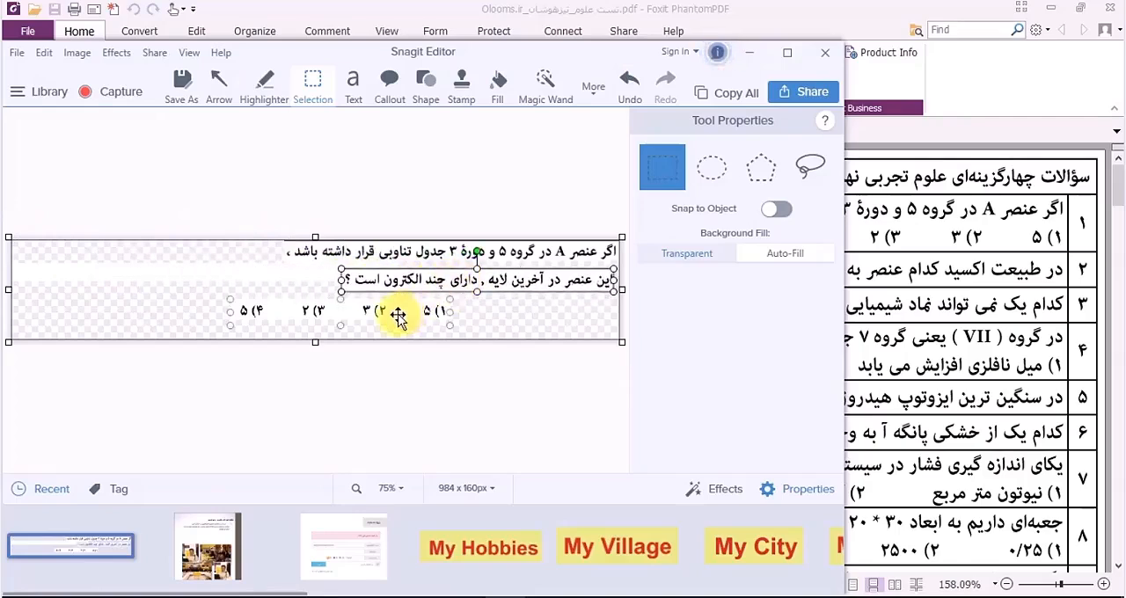
pyautogui.moveTo(397, 320); pyautogui.dragTo(539, 337)
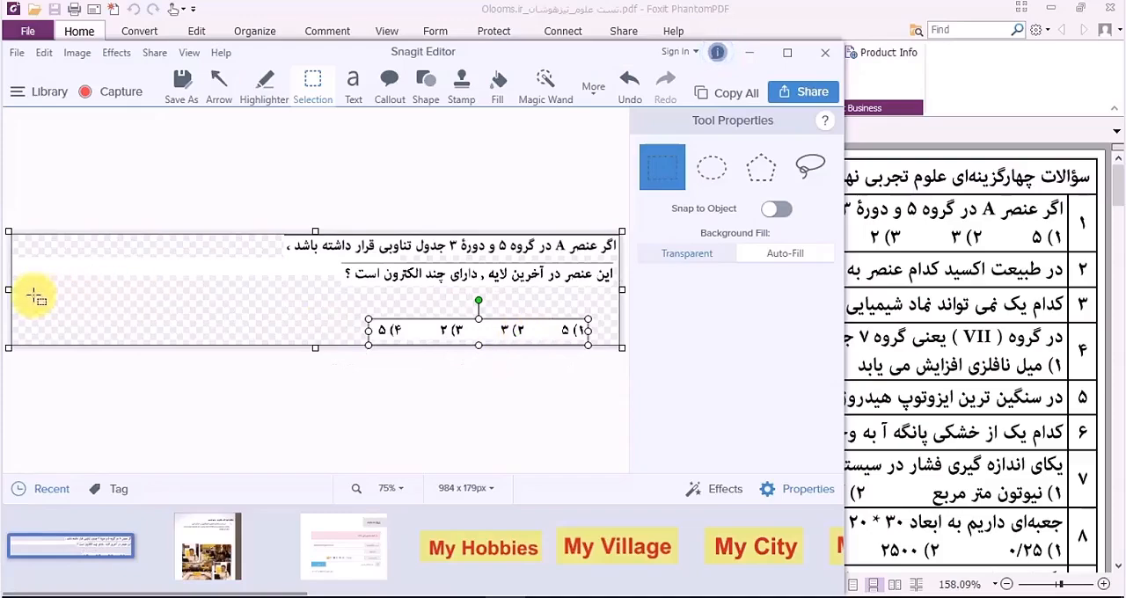
# Step: Crop the captured question's empty canvas to about 598 x 174 px and flatten the moved pieces
pyautogui.moveTo(11, 290); pyautogui.dragTo(260, 284)
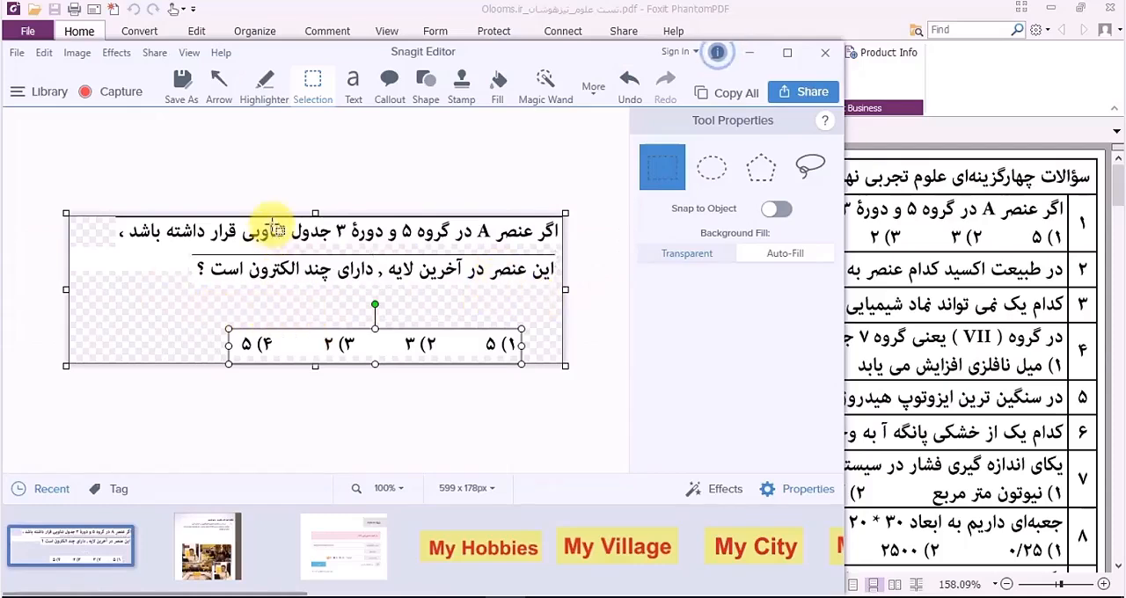
pyautogui.rightClick(162, 287)
pyautogui.click(225, 355)
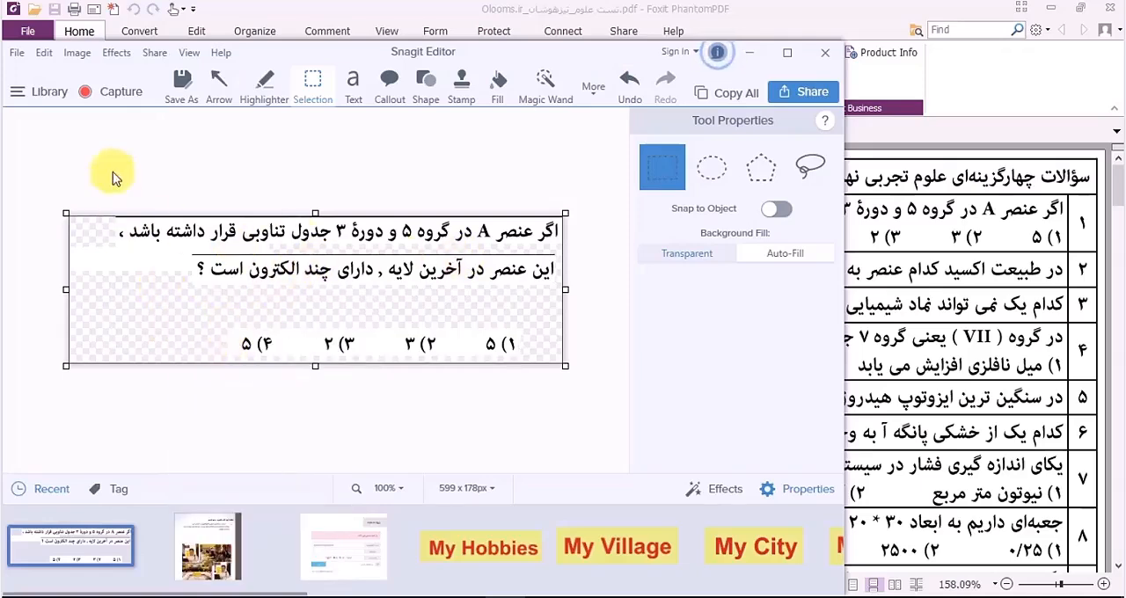
pyautogui.click(402, 494)
pyautogui.moveTo(374, 433); pyautogui.dragTo(383, 433)
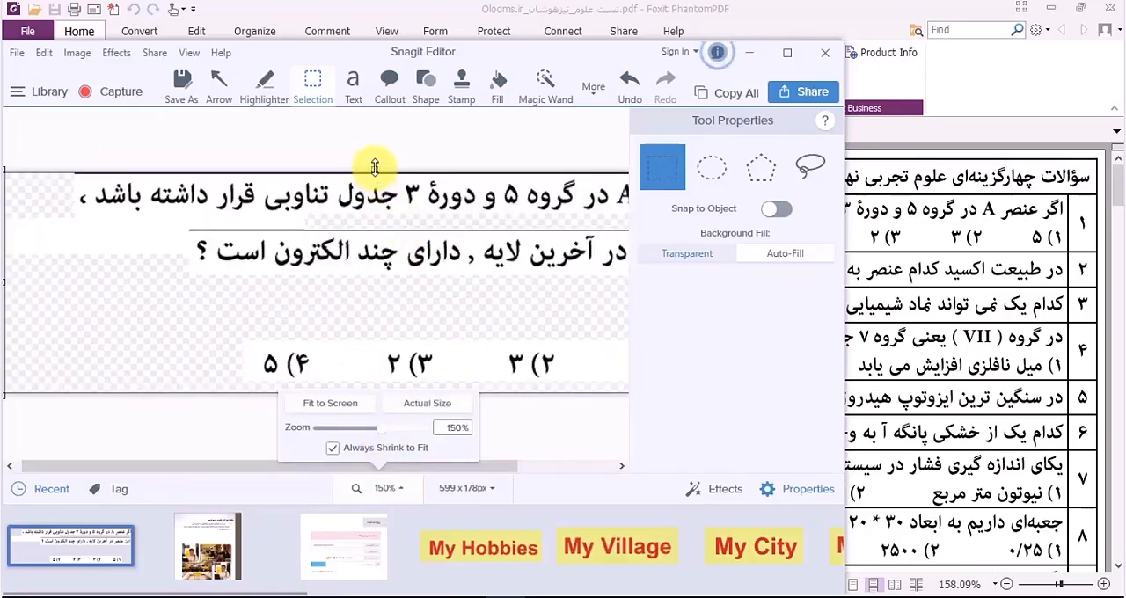
pyautogui.moveTo(375, 167); pyautogui.dragTo(376, 164)
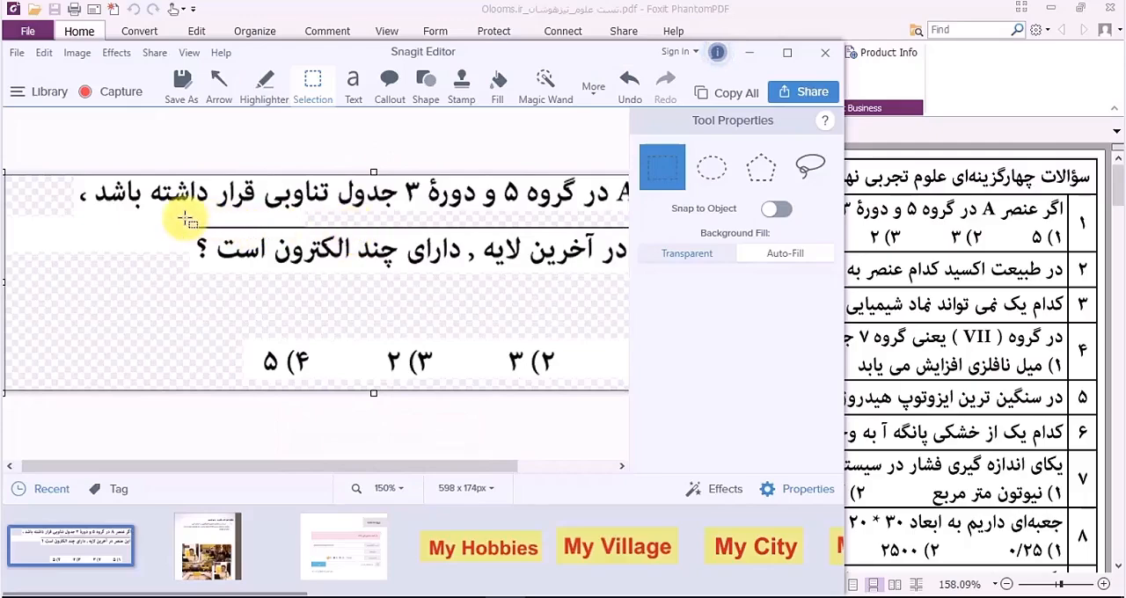
# Step: Delete the stray horizontal line between the two question lines and copy the cleaned image
pyautogui.moveTo(187, 221); pyautogui.dragTo(623, 234)
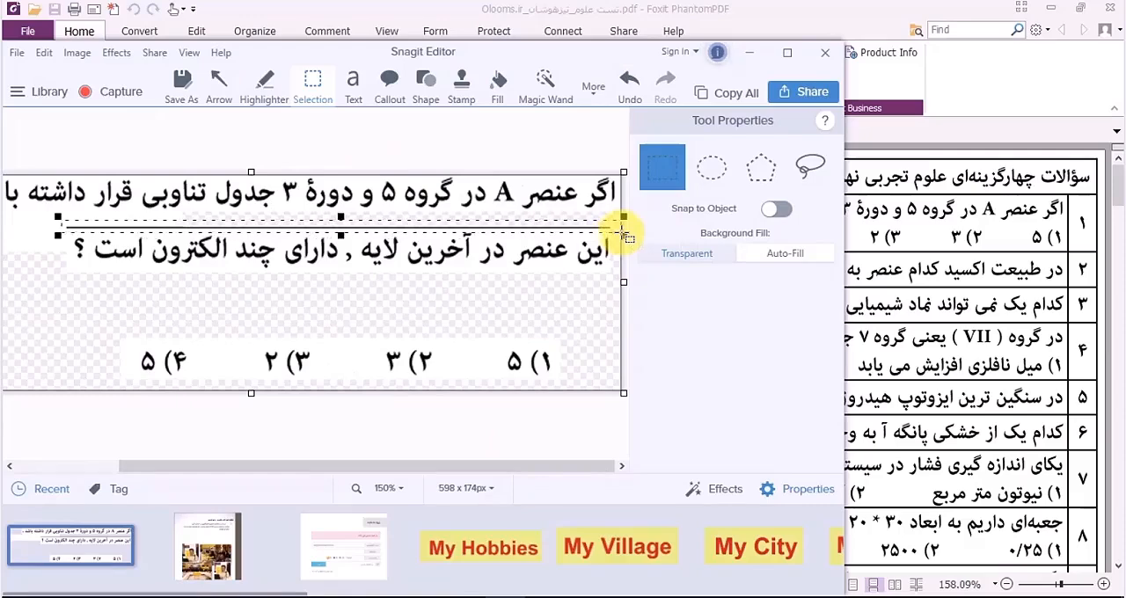
pyautogui.press('Delete')
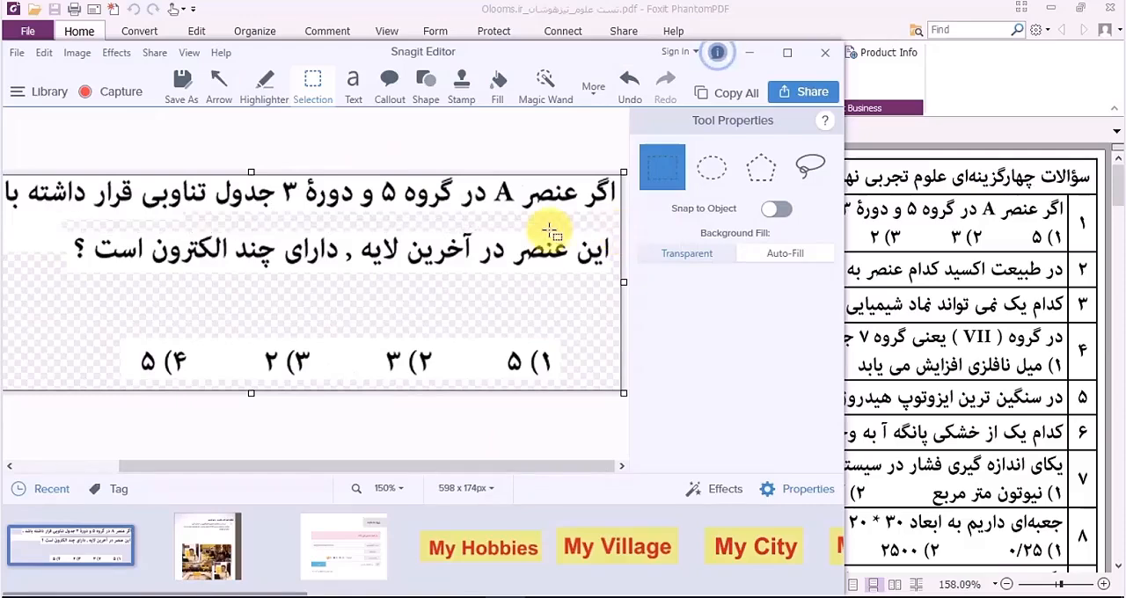
pyautogui.rightClick(415, 226)
pyautogui.click(440, 253)
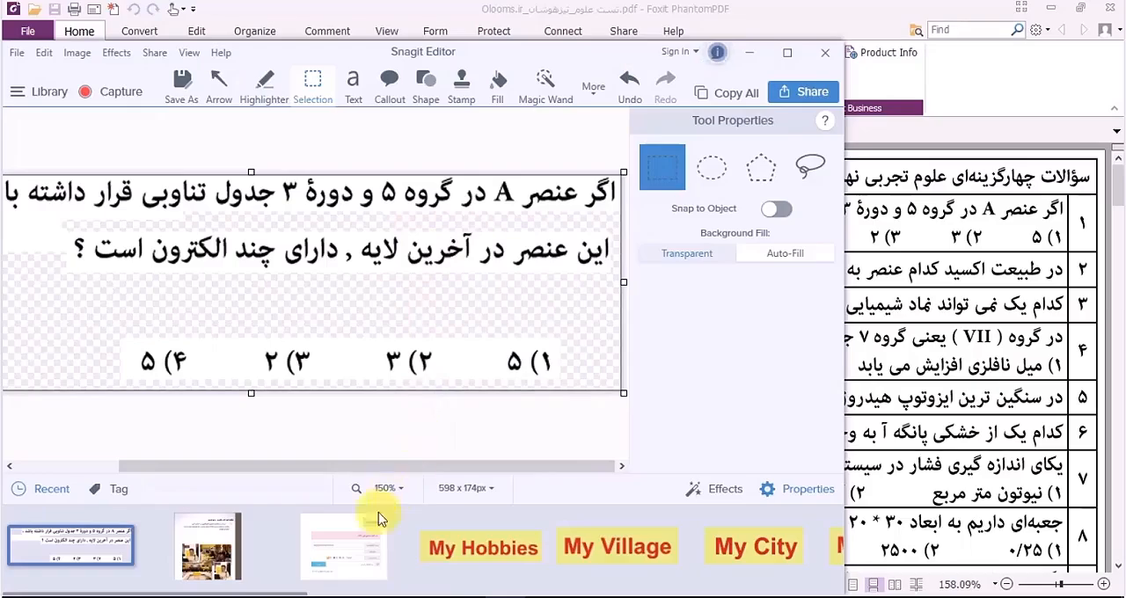
# Step: Return to Storyline, paste the question picture onto the blank slide Q1.2, then enlarge it and place it around the slide's middle
pyautogui.click(750, 53)
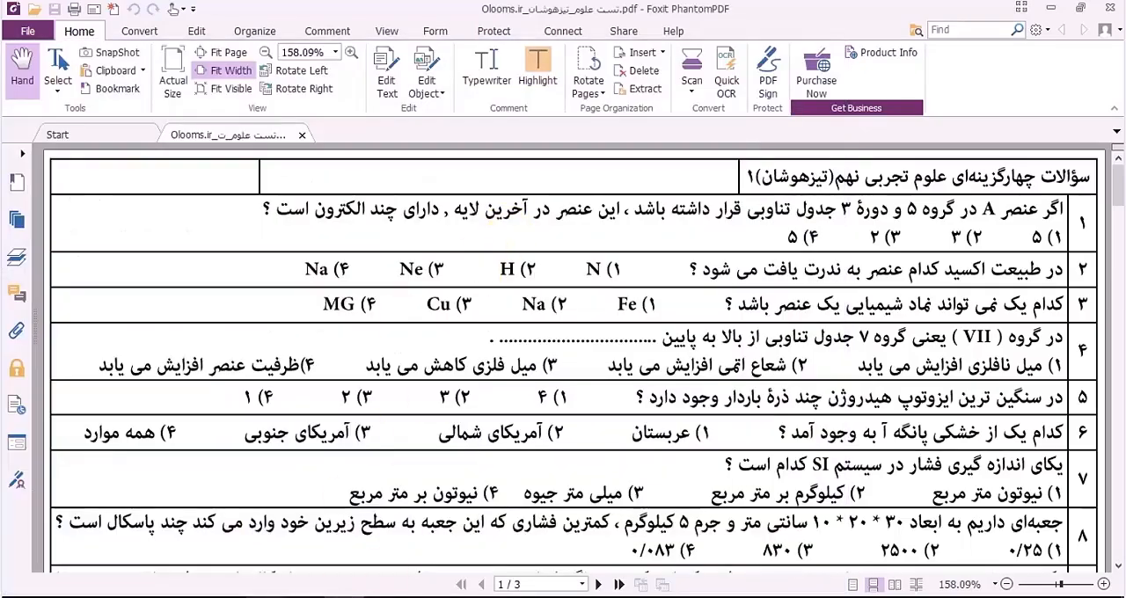
pyautogui.click(263, 596)
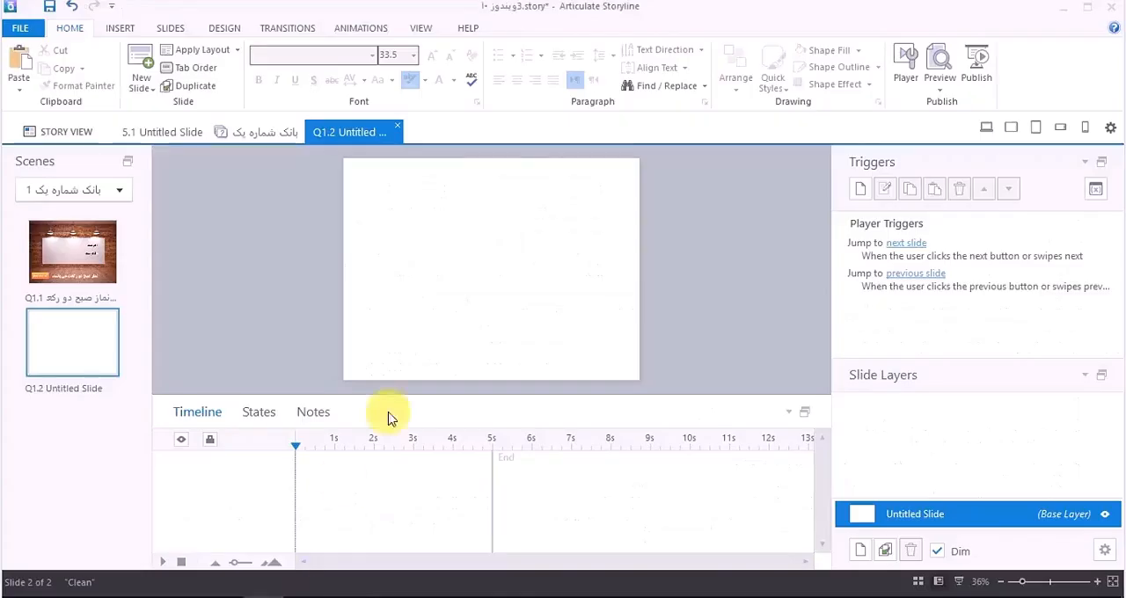
pyautogui.click(22, 56)
pyautogui.moveTo(513, 263); pyautogui.dragTo(490, 233)
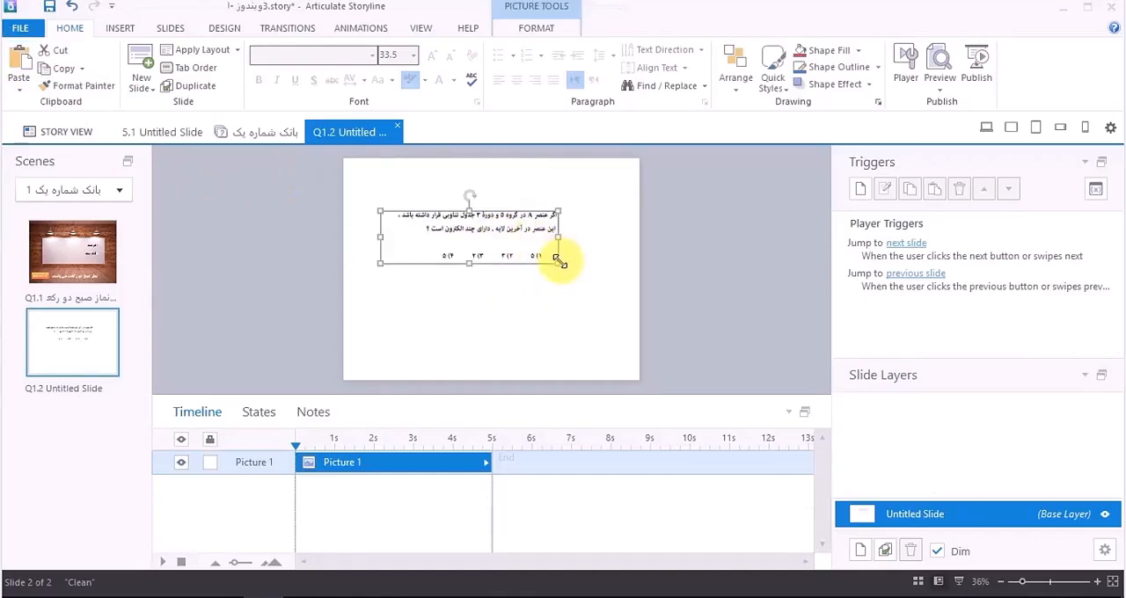
pyautogui.moveTo(557, 258); pyautogui.dragTo(642, 291)
pyautogui.moveTo(595, 262); pyautogui.dragTo(566, 281)
pyautogui.moveTo(618, 226); pyautogui.dragTo(581, 253)
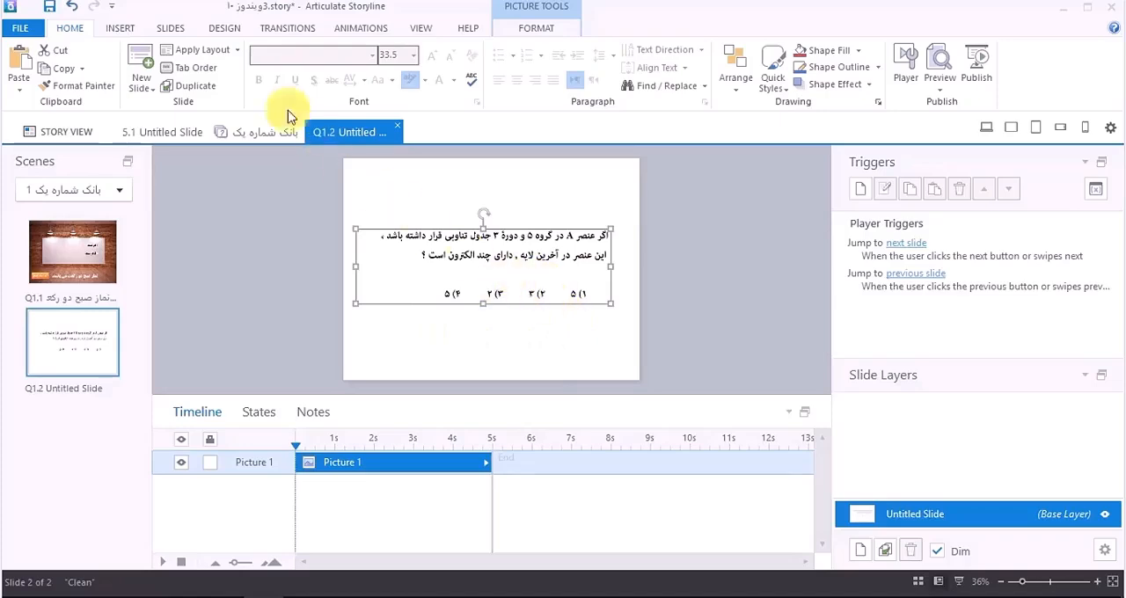
# Step: Insert a radio button about 61 x 41 px on slide Q1.2 and place it beside answer option 1
pyautogui.click(122, 31)
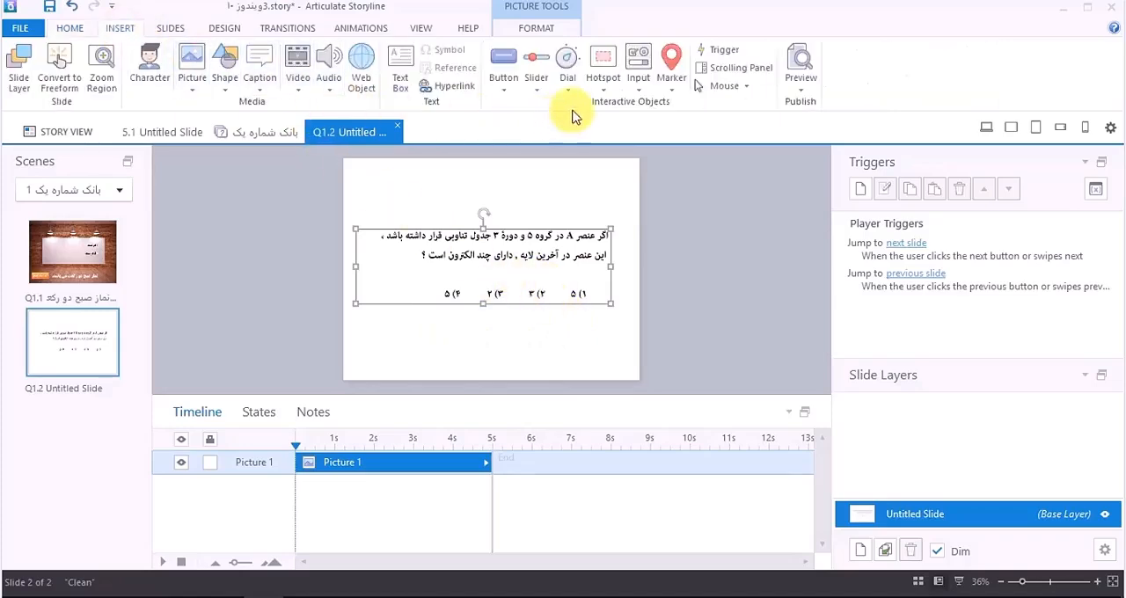
pyautogui.click(642, 84)
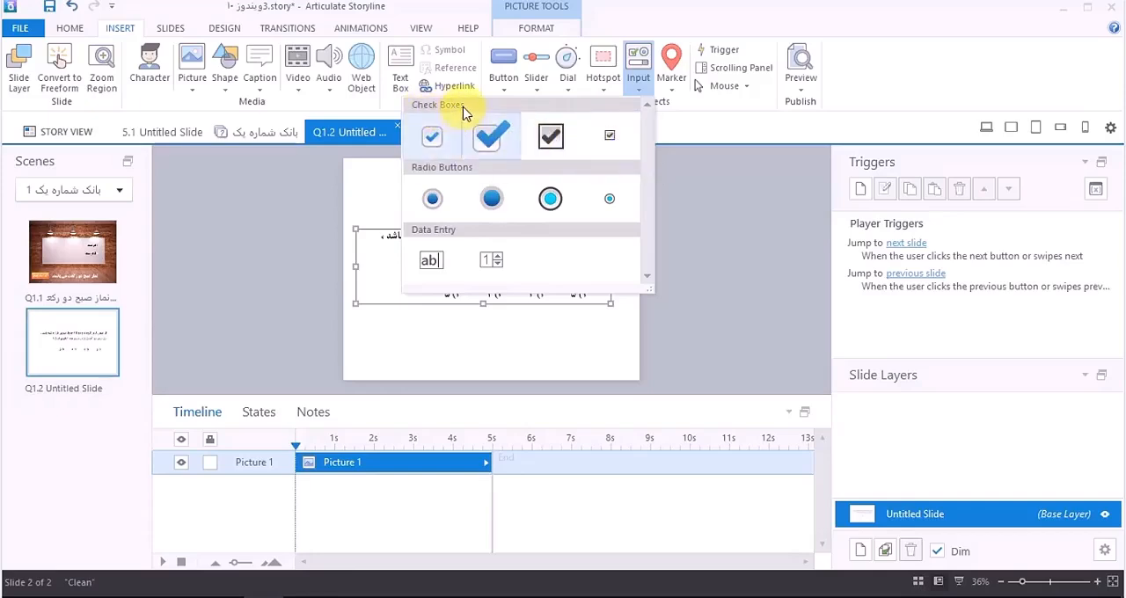
pyautogui.click(492, 198)
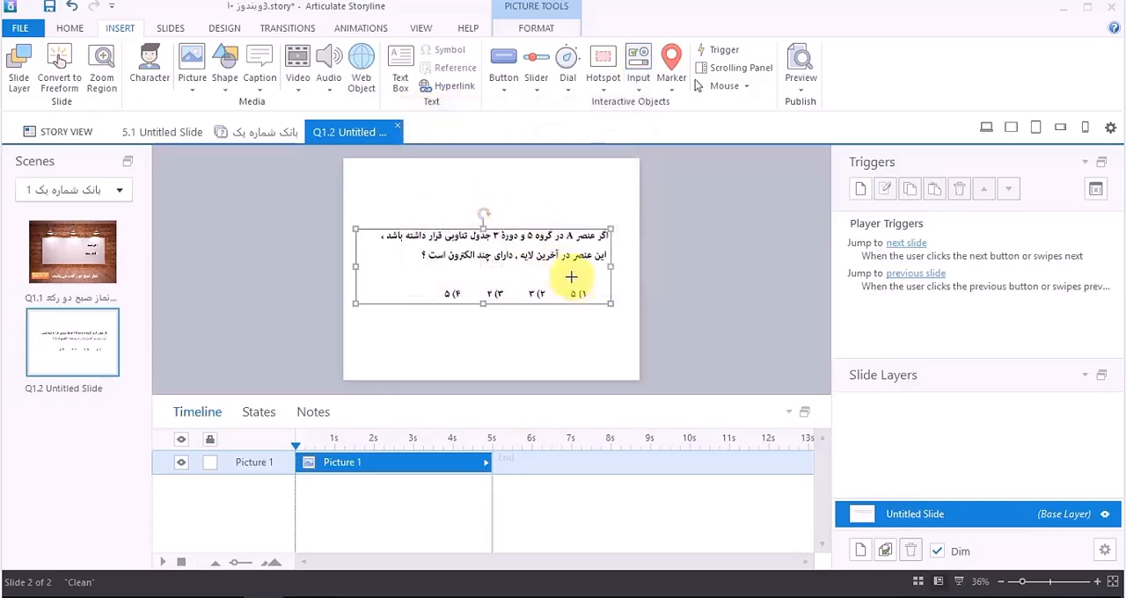
pyautogui.moveTo(579, 319); pyautogui.dragTo(602, 338)
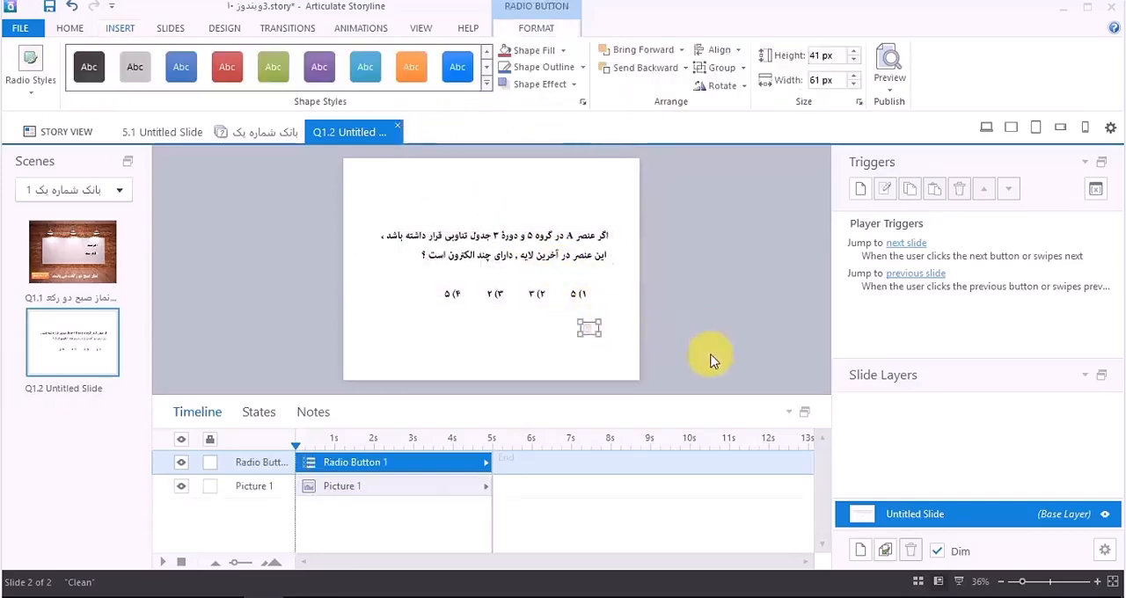
pyautogui.moveTo(1022, 581); pyautogui.dragTo(1044, 580)
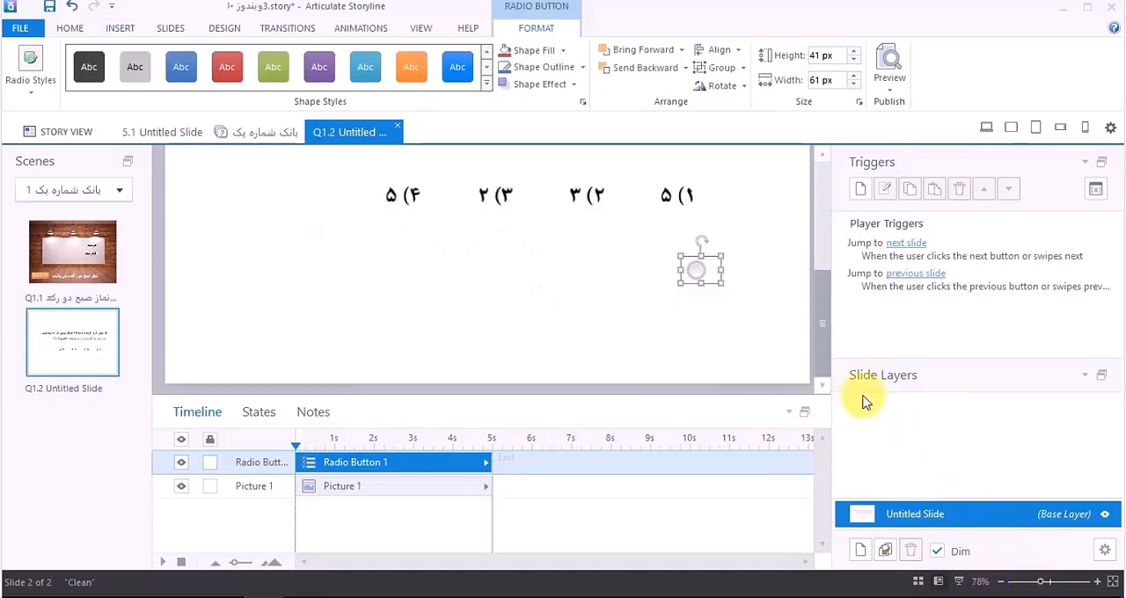
pyautogui.moveTo(713, 273); pyautogui.dragTo(728, 198)
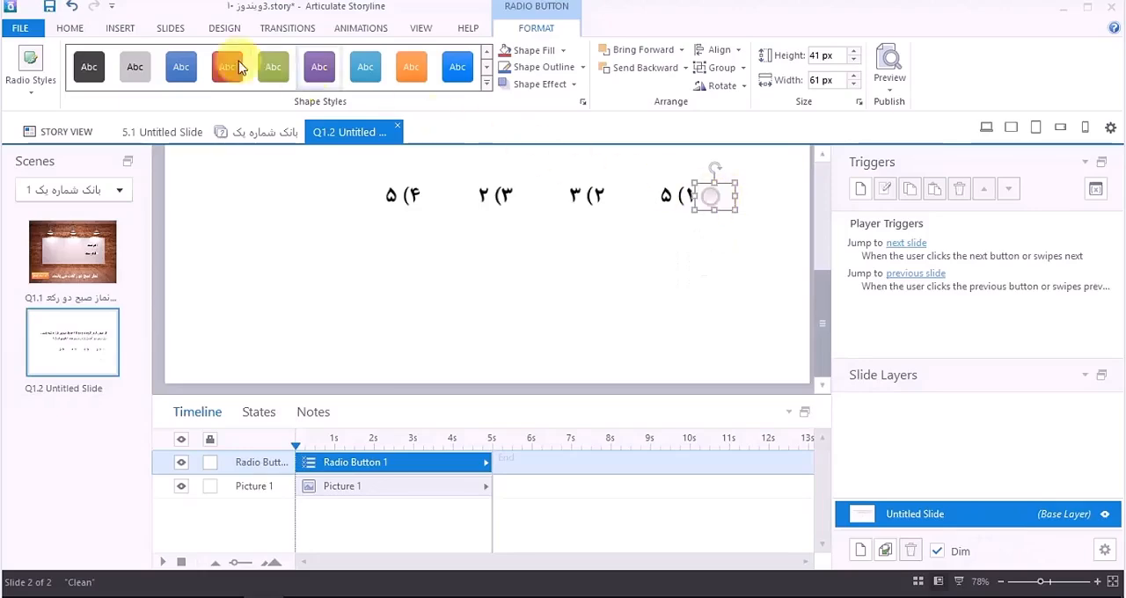
# Step: Set the radio button's text direction to right-to-left and widen it to cover the whole of answer option 1
pyautogui.click(70, 28)
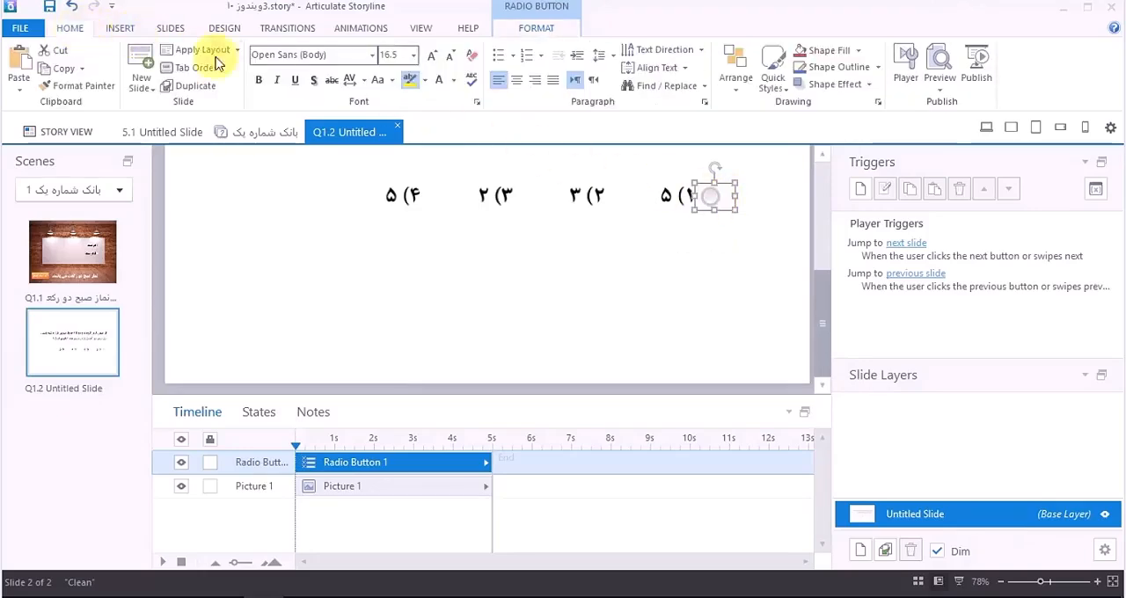
pyautogui.click(596, 84)
pyautogui.click(704, 194)
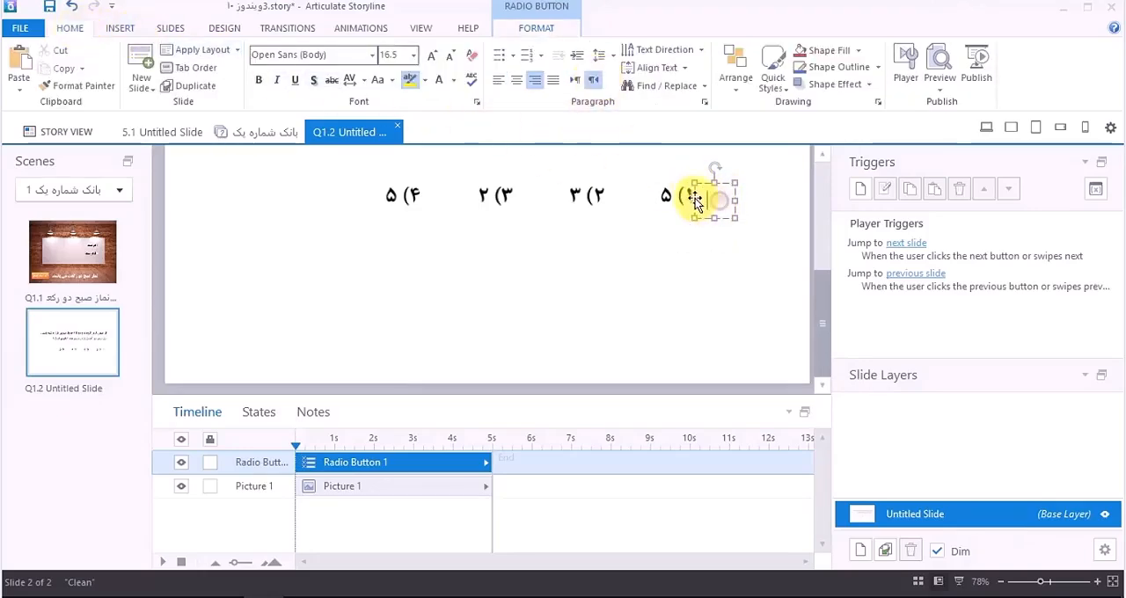
pyautogui.moveTo(690, 199); pyautogui.dragTo(648, 194)
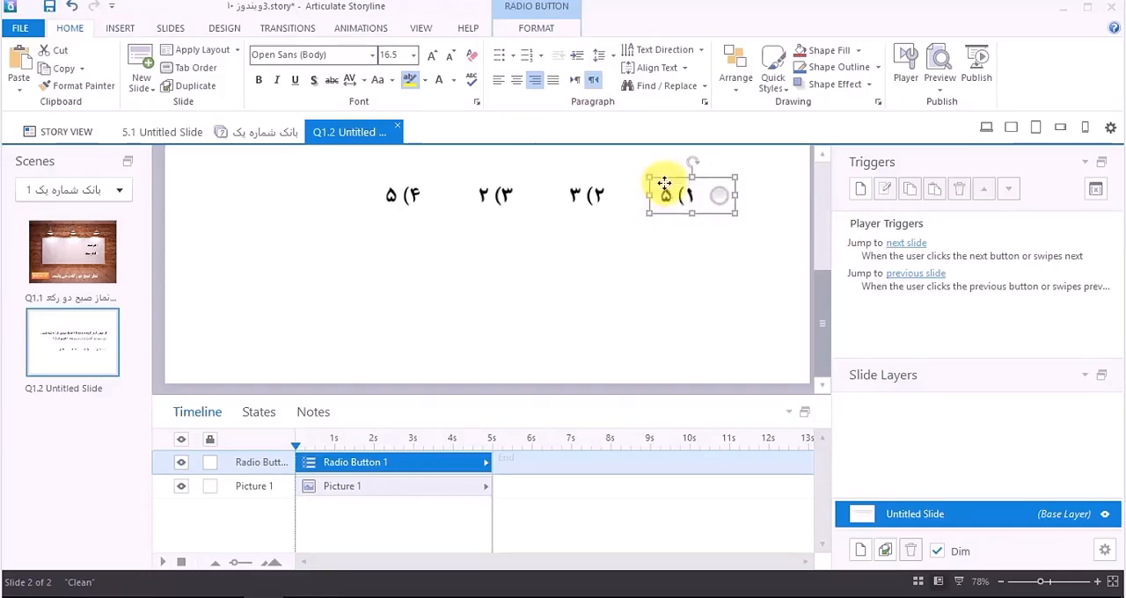
# Step: Duplicate the radio button for answer options 2, 3 and 4, aligning each copy over its option
pyautogui.moveTo(712, 212); pyautogui.dragTo(438, 214)
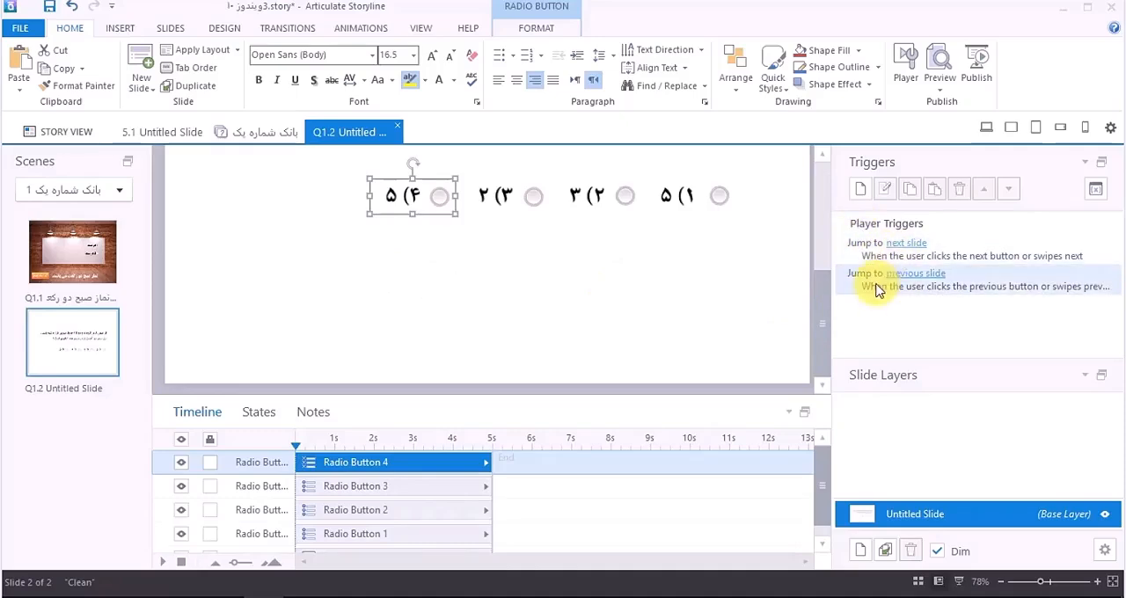
pyautogui.click(1113, 585)
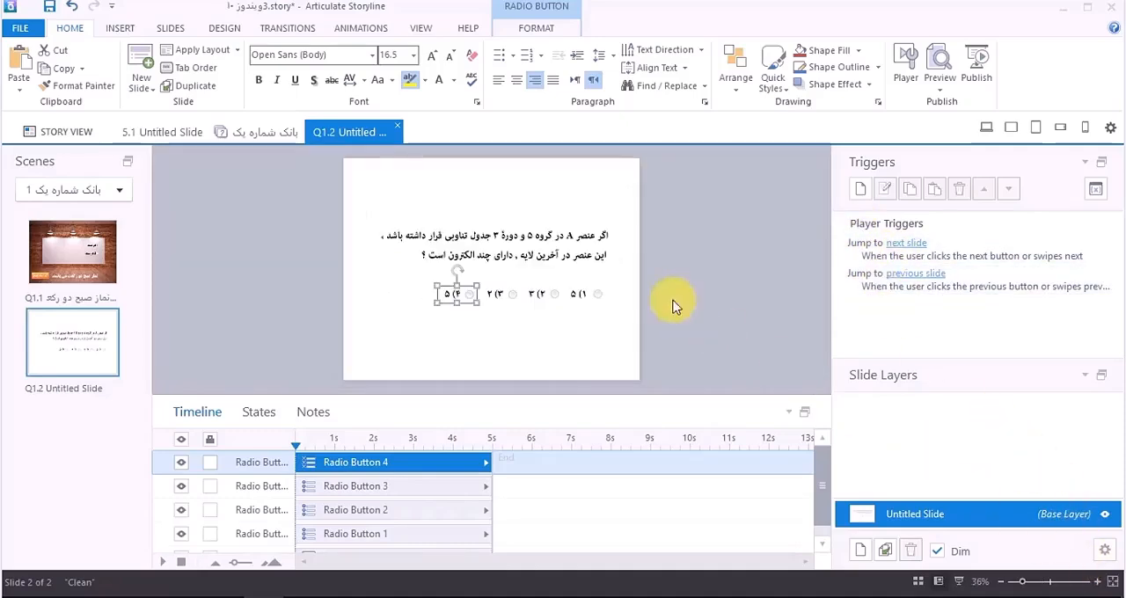
# Step: Turn off the Prev and Next buttons and both swipe gestures in the properties of slide Q1.2
pyautogui.rightClick(301, 260)
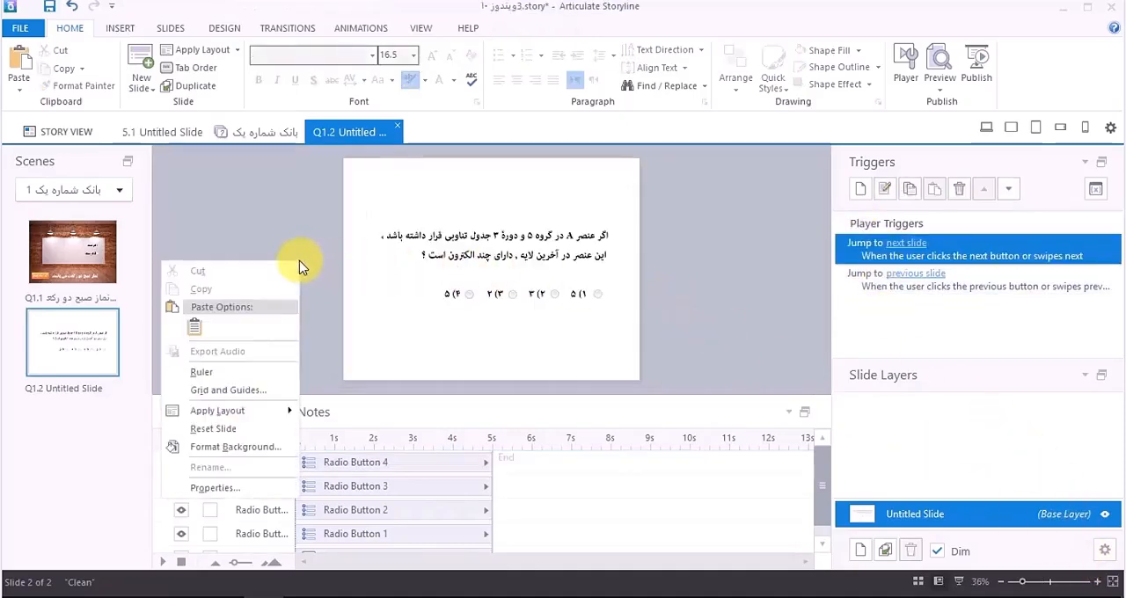
pyautogui.click(215, 487)
pyautogui.click(491, 281)
pyautogui.click(504, 313)
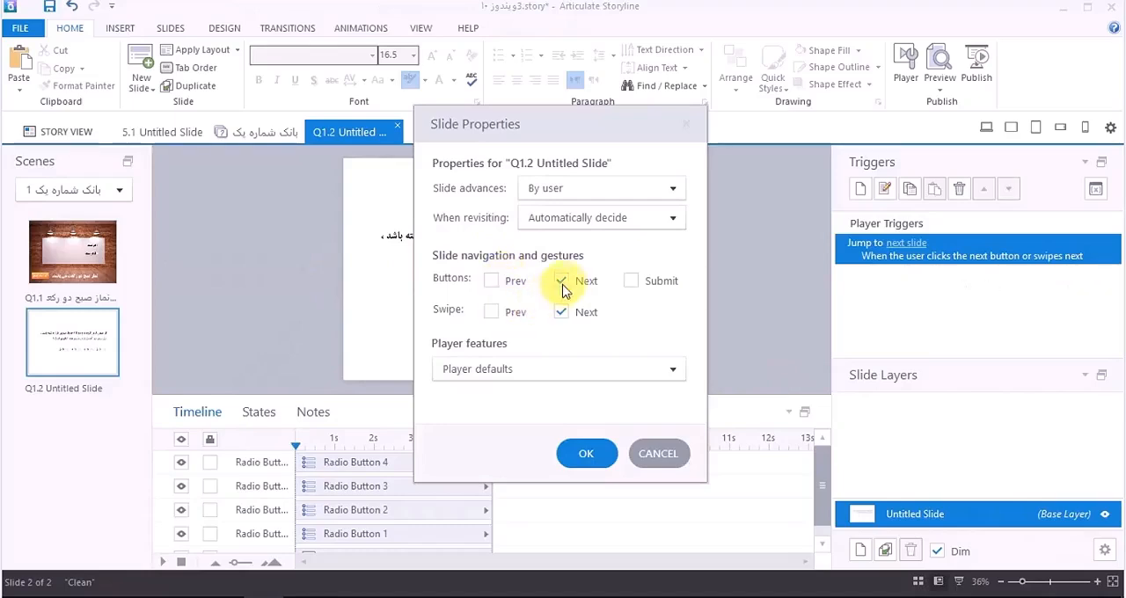
pyautogui.click(561, 282)
pyautogui.click(561, 312)
pyautogui.click(584, 453)
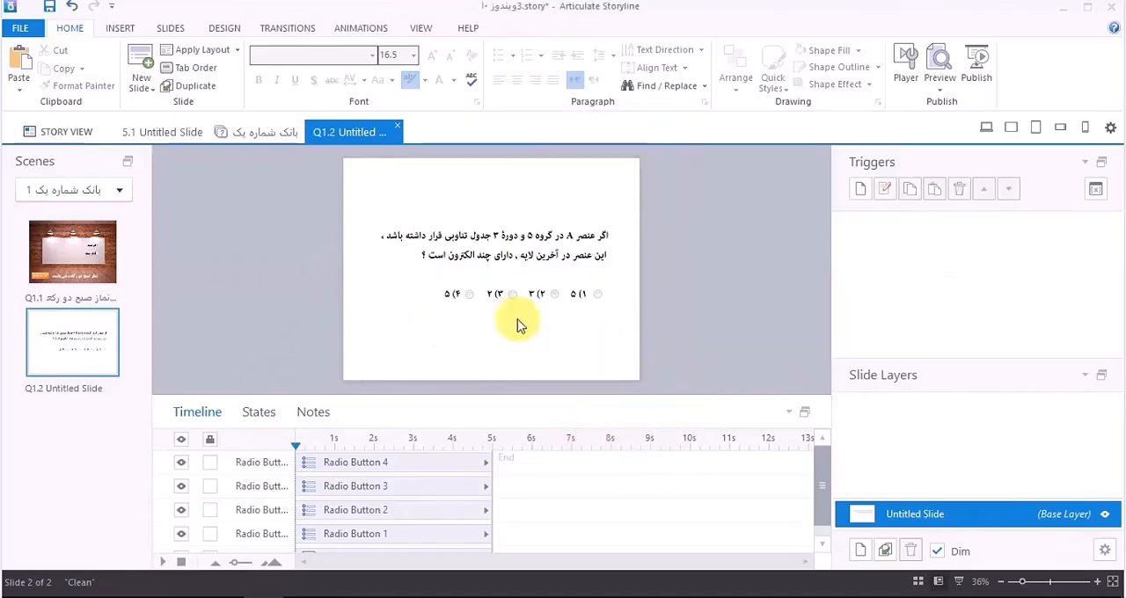
# Step: Copy the orange "ثبت پاسخ" button from slide Q1.1 and paste it onto slide Q1.2
pyautogui.click(87, 257)
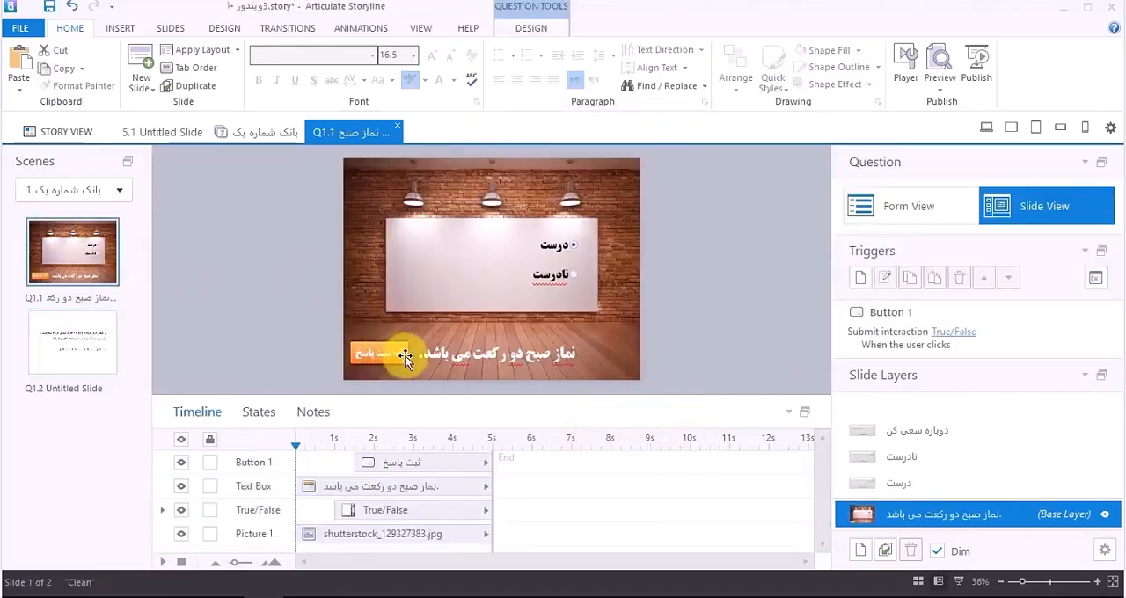
pyautogui.click(395, 353)
pyautogui.rightClick(397, 353)
pyautogui.click(325, 53)
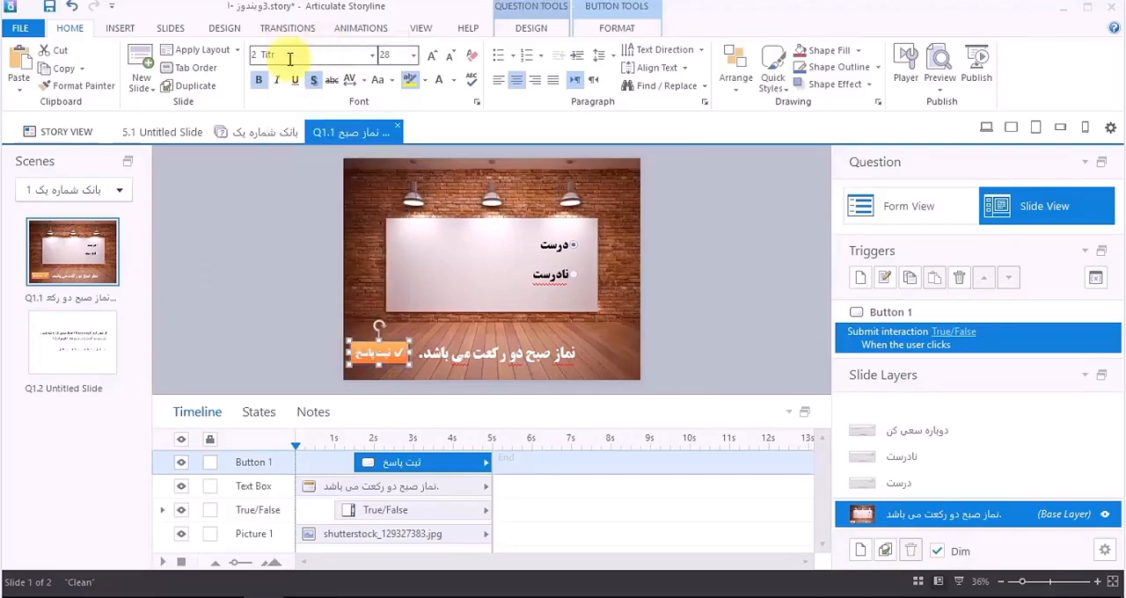
pyautogui.click(79, 339)
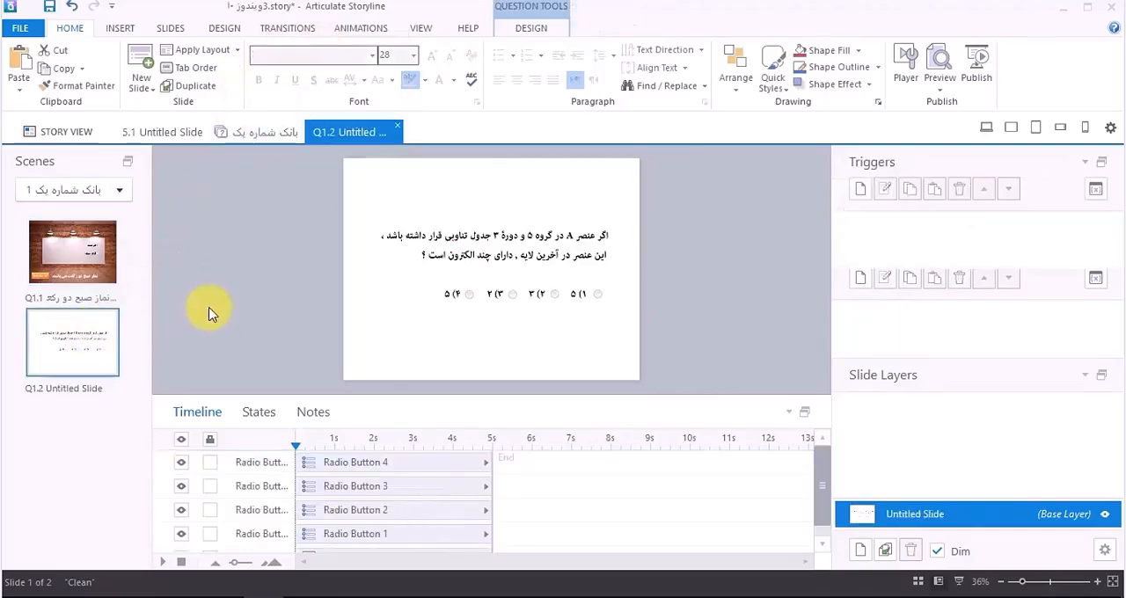
pyautogui.click(19, 65)
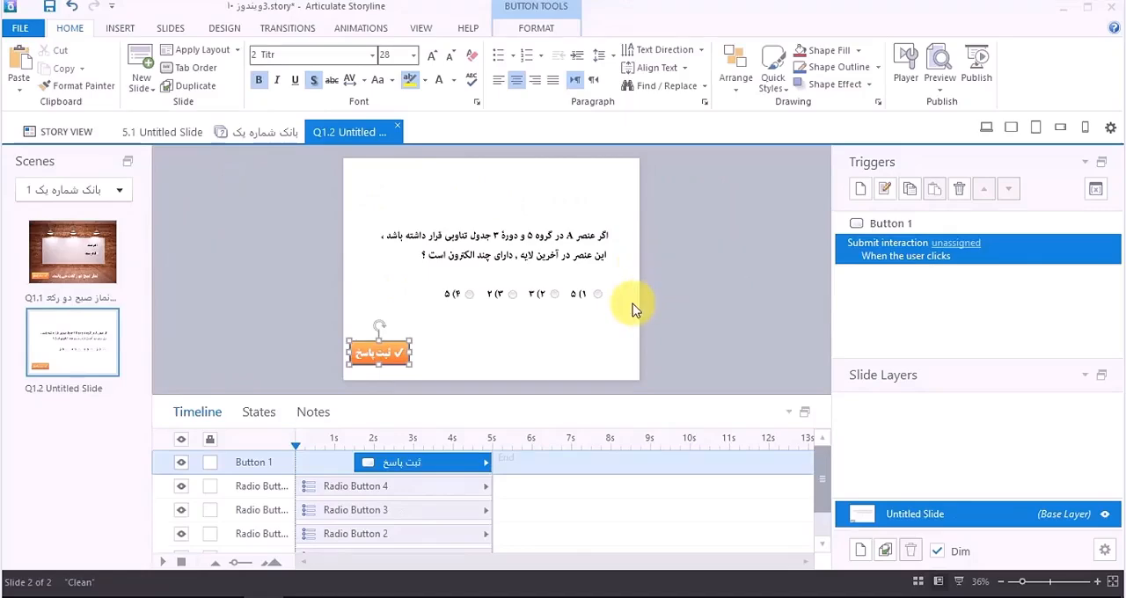
# Step: Convert slide Q1.2 to a Pick One freeform question
pyautogui.click(120, 28)
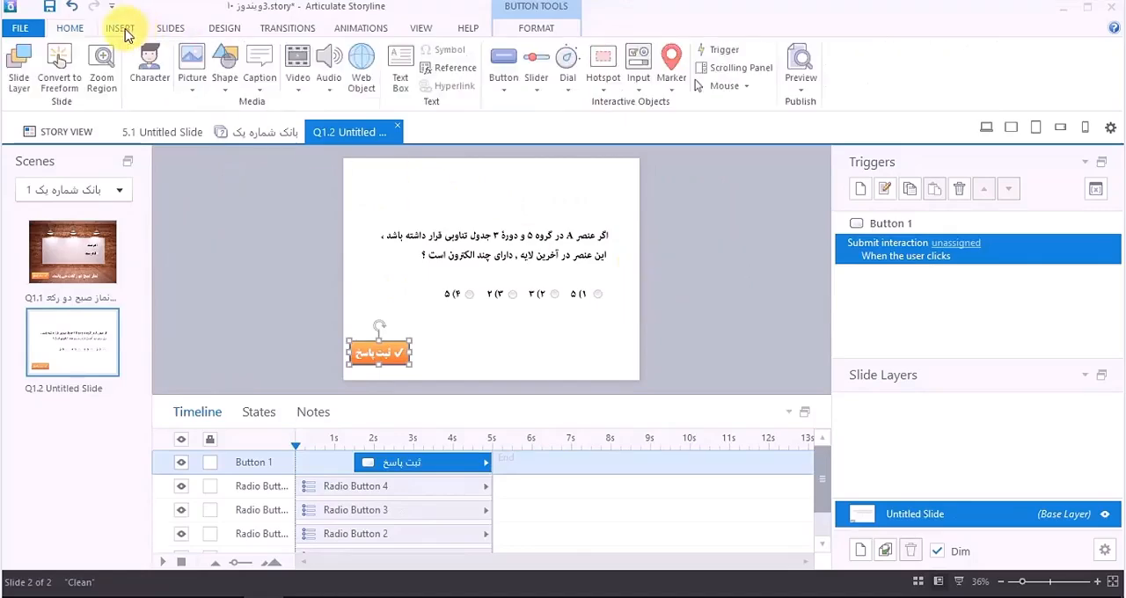
pyautogui.click(70, 88)
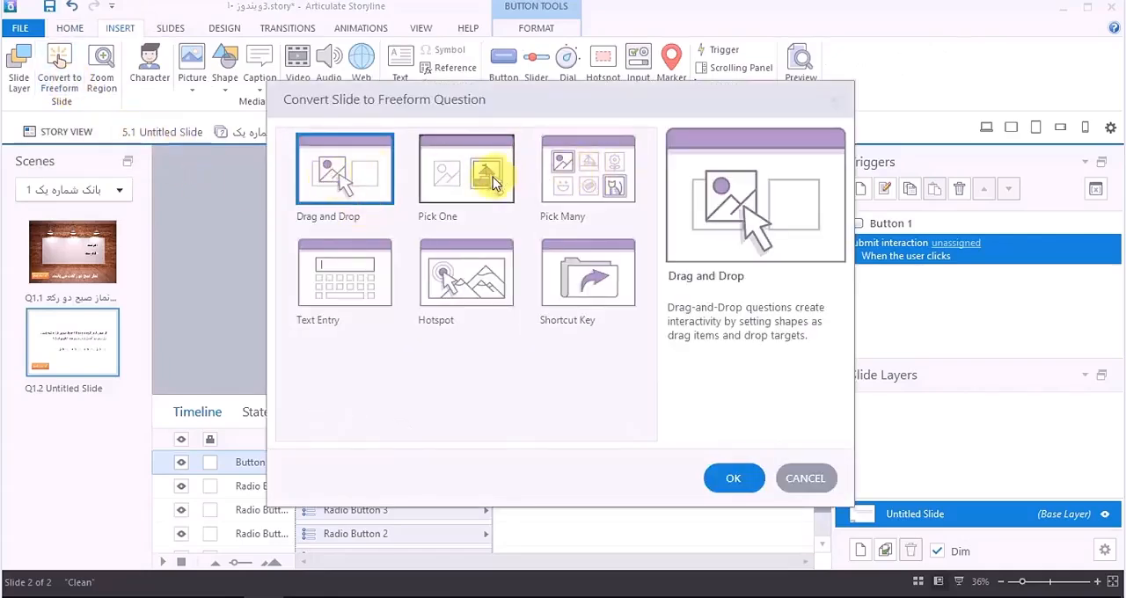
pyautogui.click(495, 183)
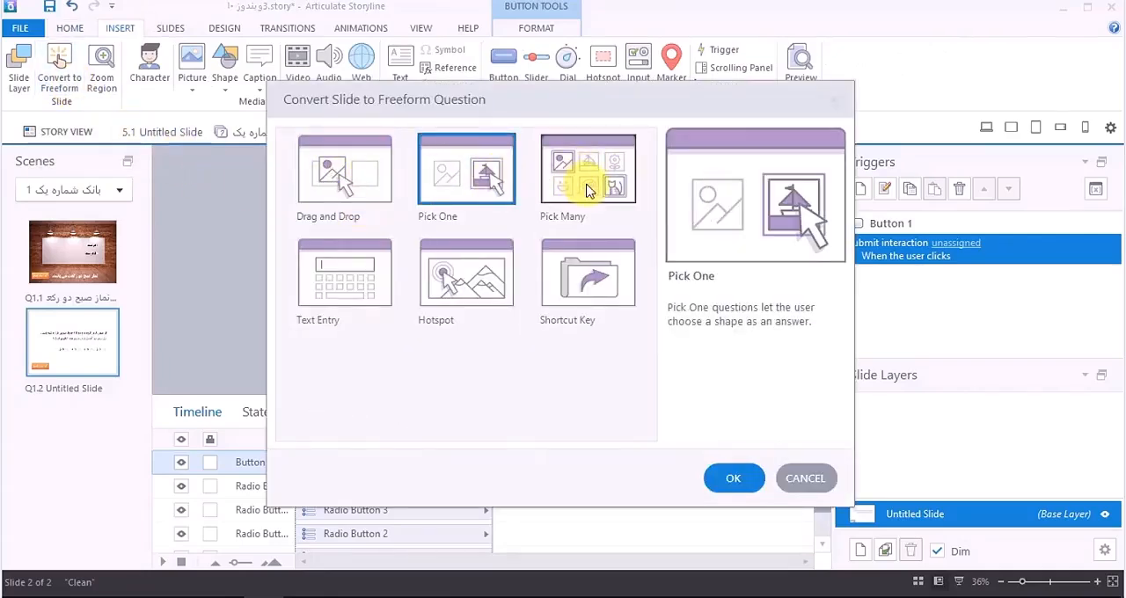
pyautogui.click(723, 477)
# Step: Assign Radio Button 1 to 4 as choices A to D and mark choice A as correct
pyautogui.click(352, 237)
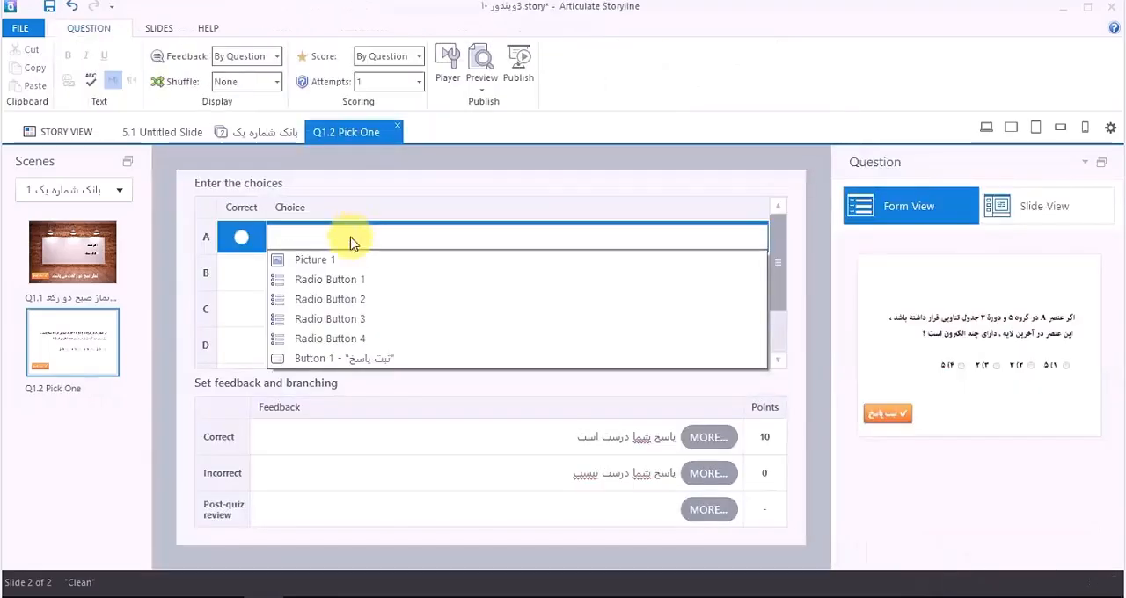
pyautogui.click(354, 280)
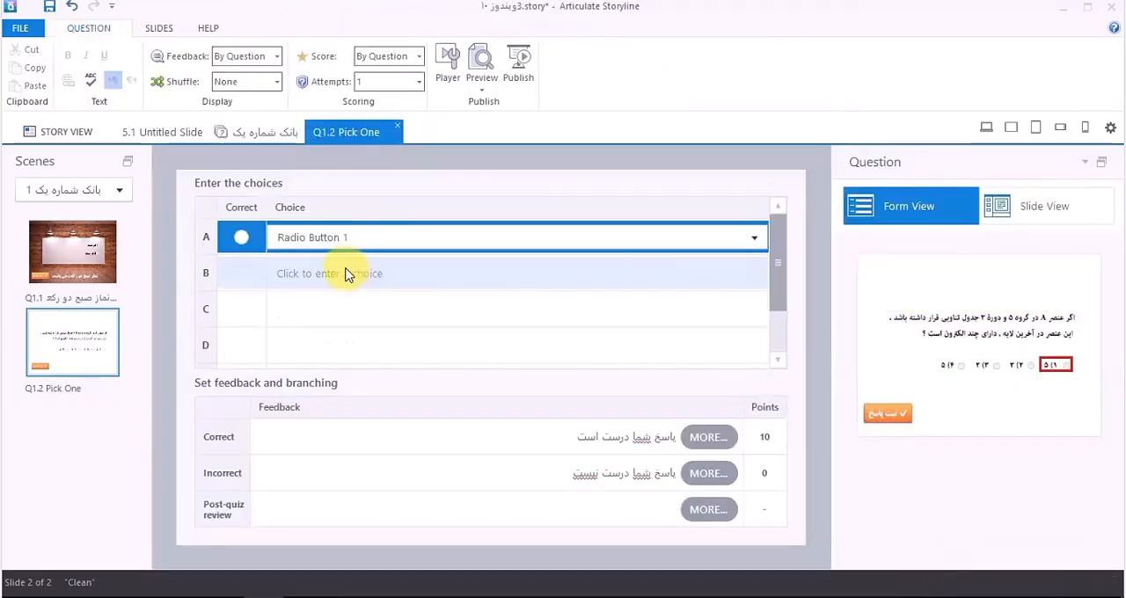
pyautogui.click(347, 273)
pyautogui.click(355, 317)
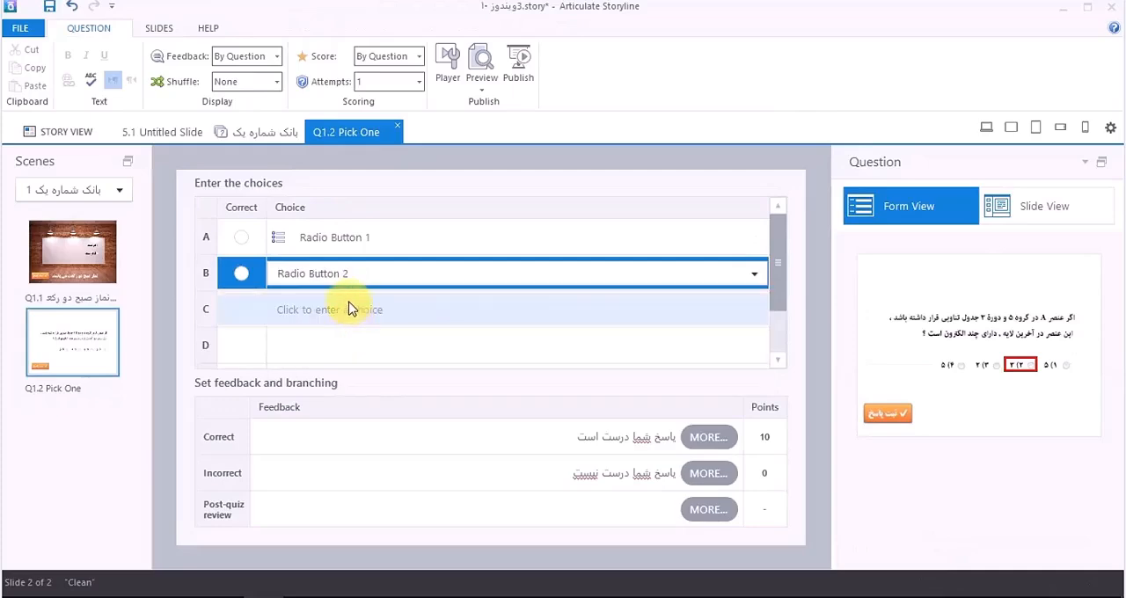
pyautogui.click(349, 310)
pyautogui.click(350, 354)
pyautogui.click(350, 345)
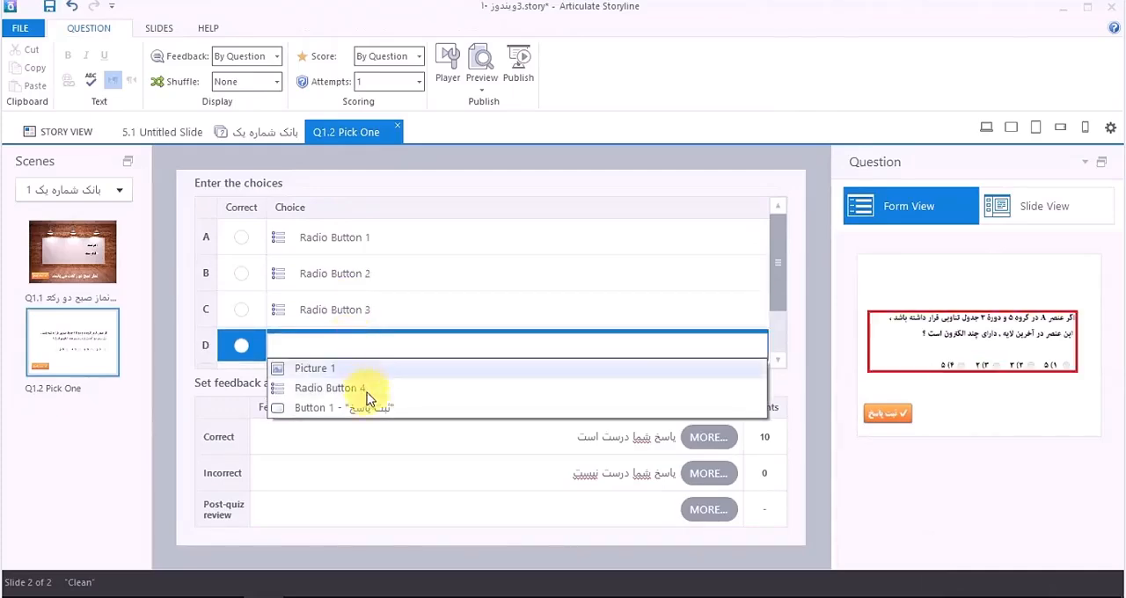
pyautogui.click(363, 391)
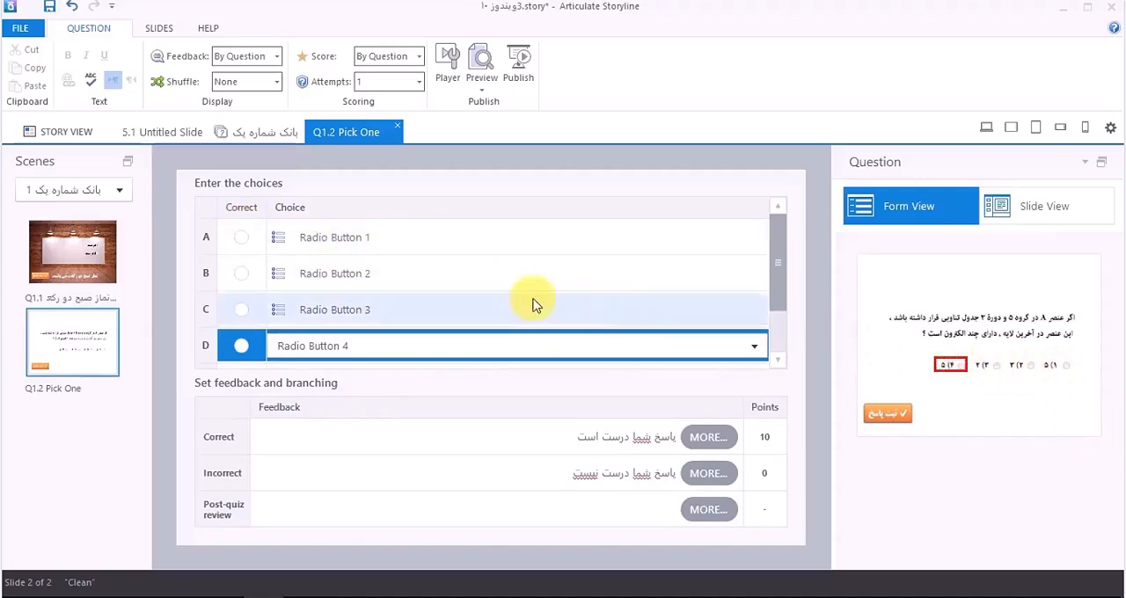
pyautogui.click(242, 239)
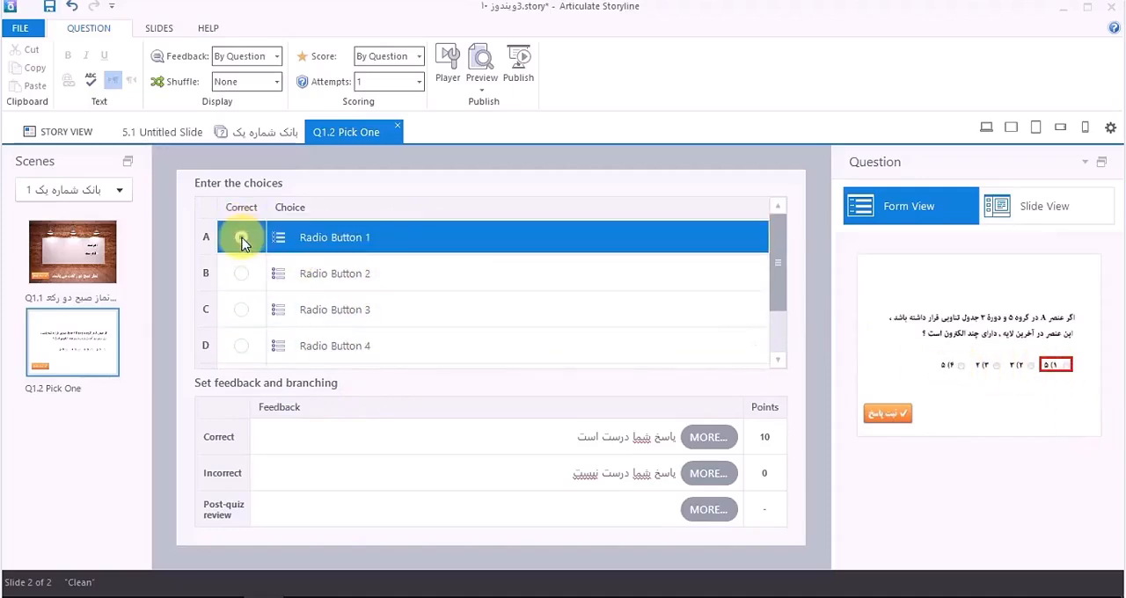
# Step: Preview only this slide, try its answer options, submit option 1 and dismiss the feedback
pyautogui.click(1003, 206)
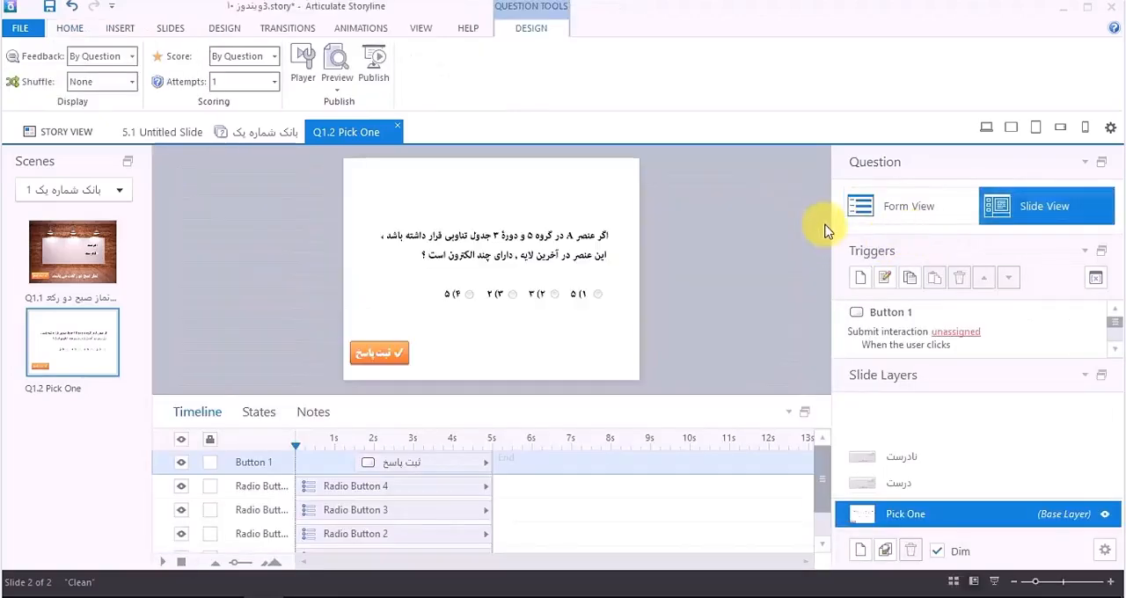
pyautogui.click(338, 84)
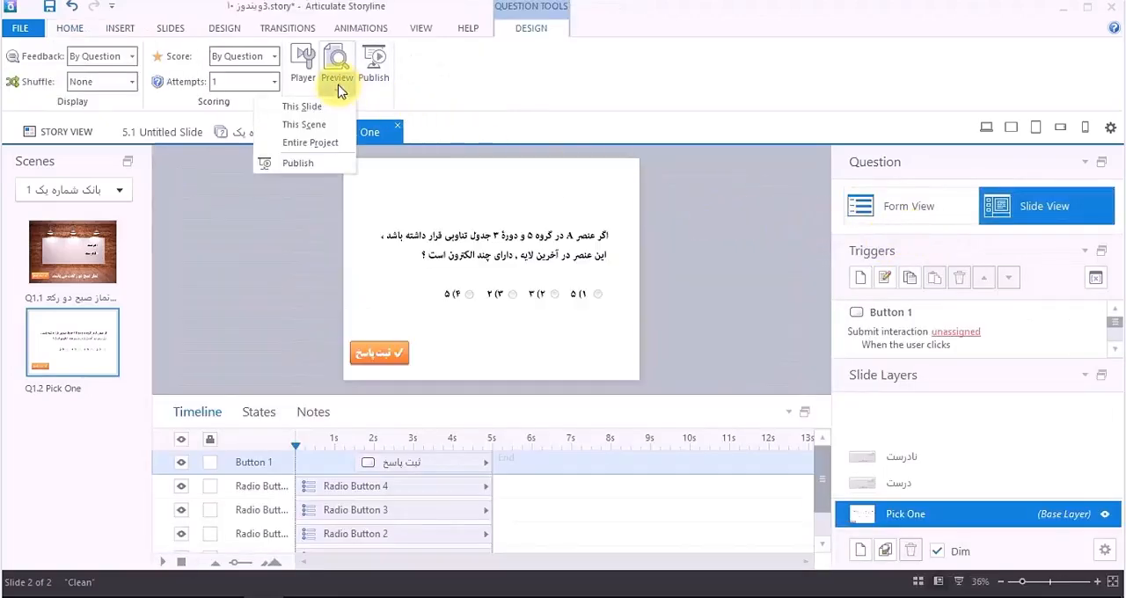
pyautogui.click(324, 107)
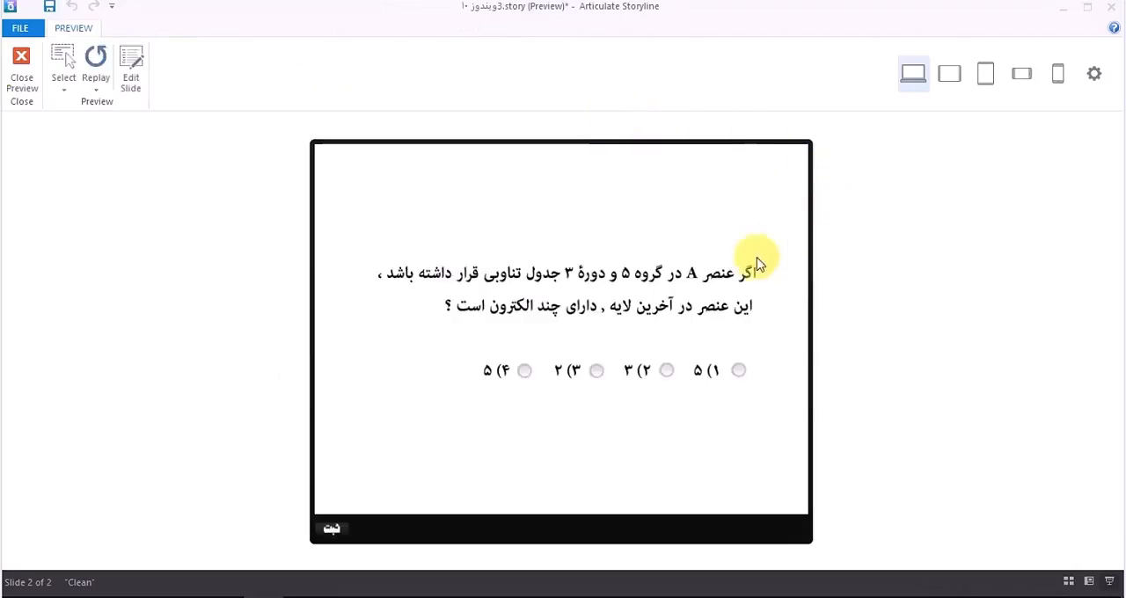
pyautogui.click(716, 372)
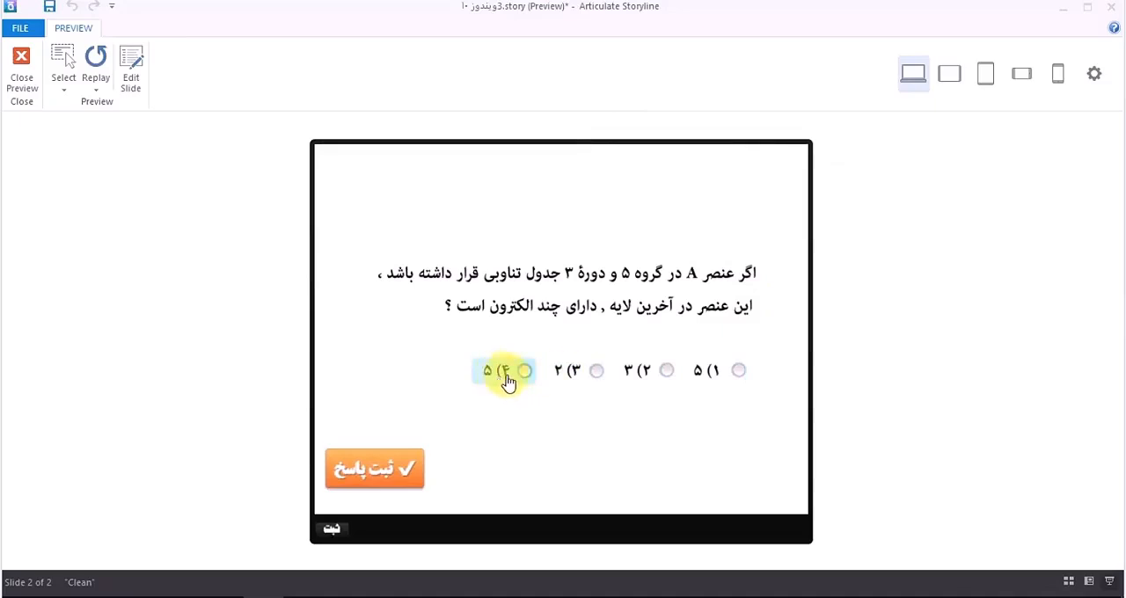
pyautogui.click(643, 381)
pyautogui.click(487, 372)
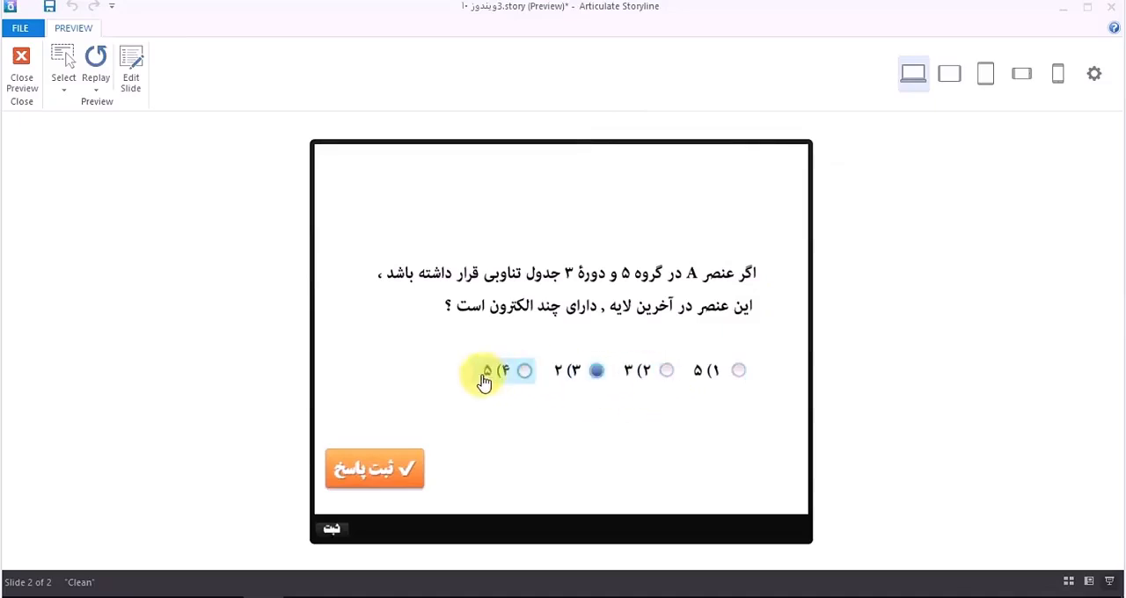
pyautogui.click(709, 380)
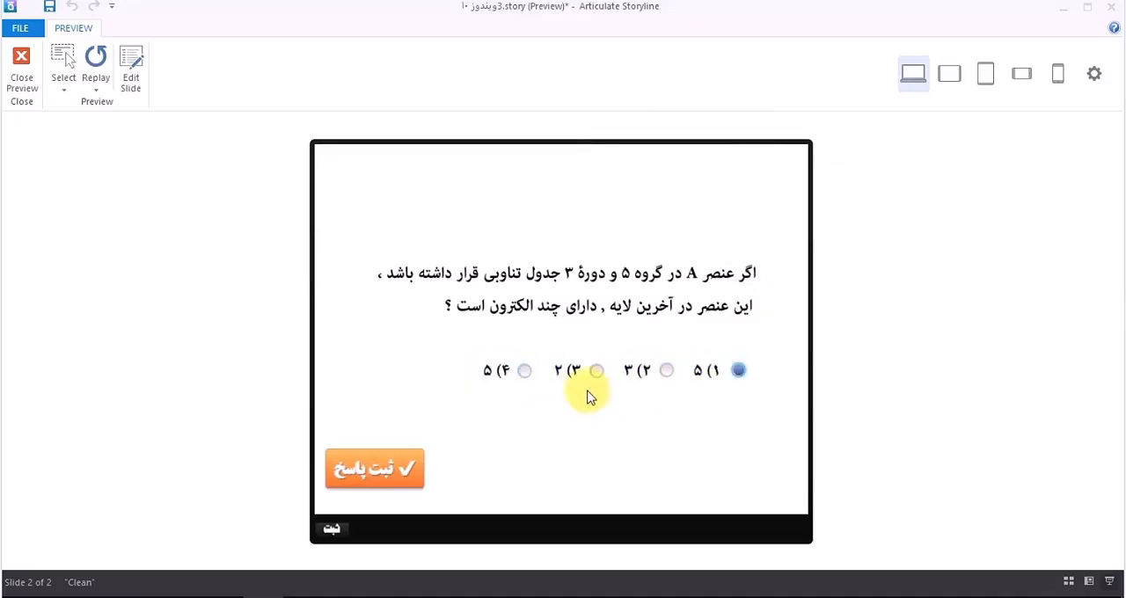
pyautogui.click(592, 391)
pyautogui.click(705, 380)
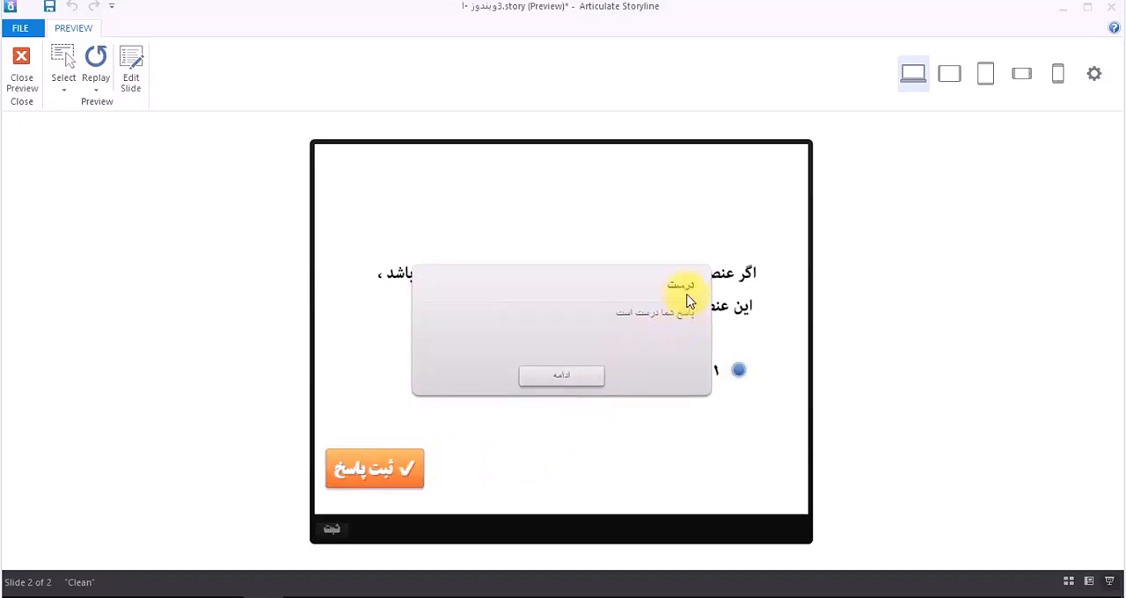
pyautogui.click(557, 378)
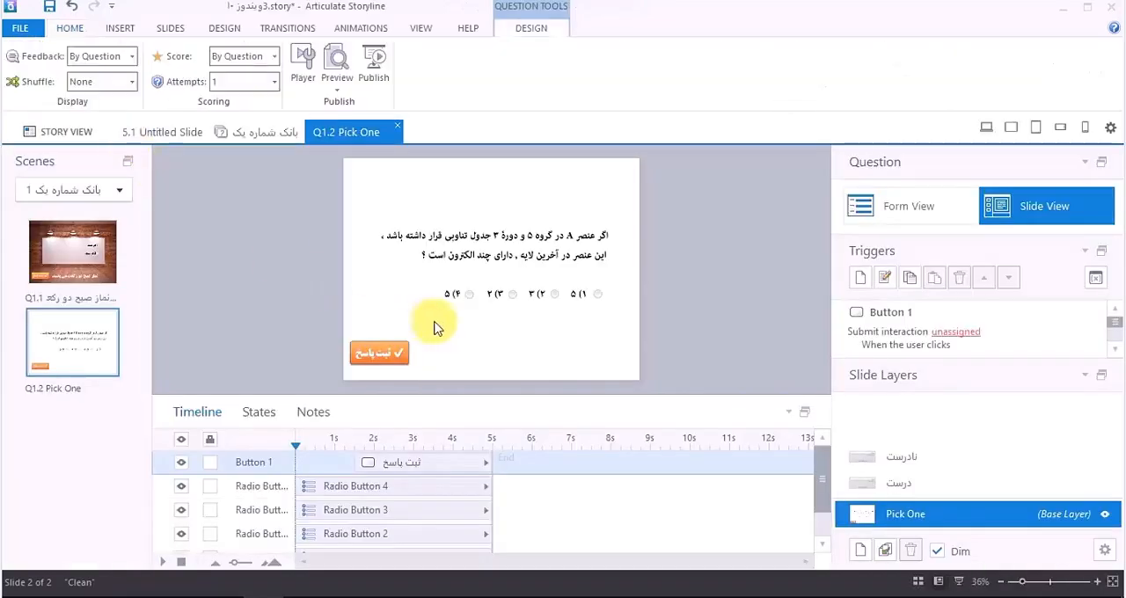
# Step: Assign the Pick One 1 interaction to the unassigned submit trigger of the orange "ثبت پاسخ" button
pyautogui.click(886, 346)
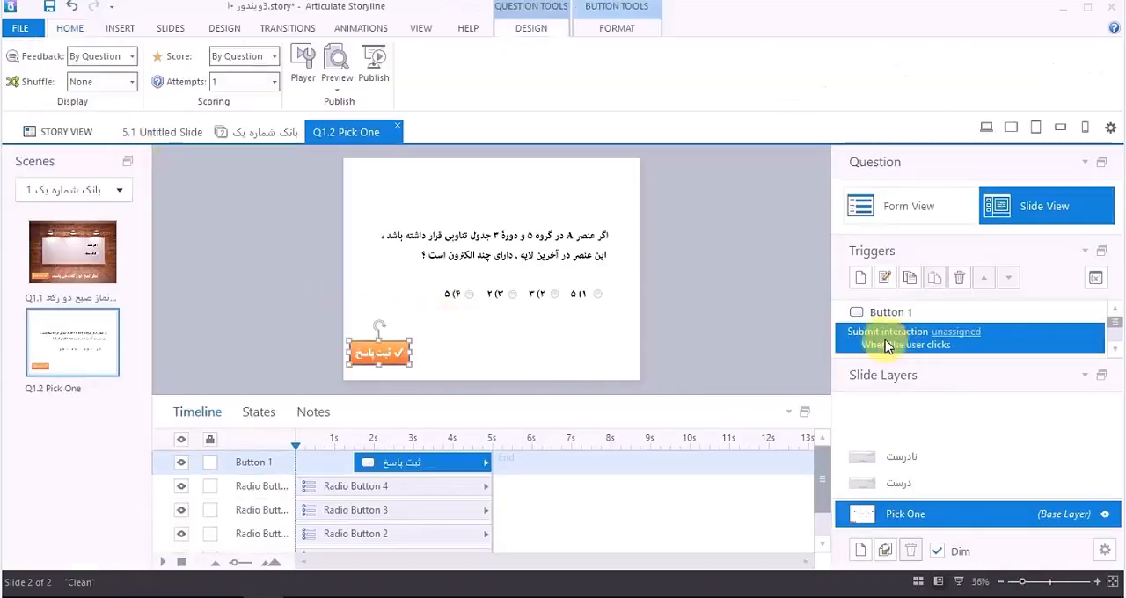
pyautogui.click(958, 333)
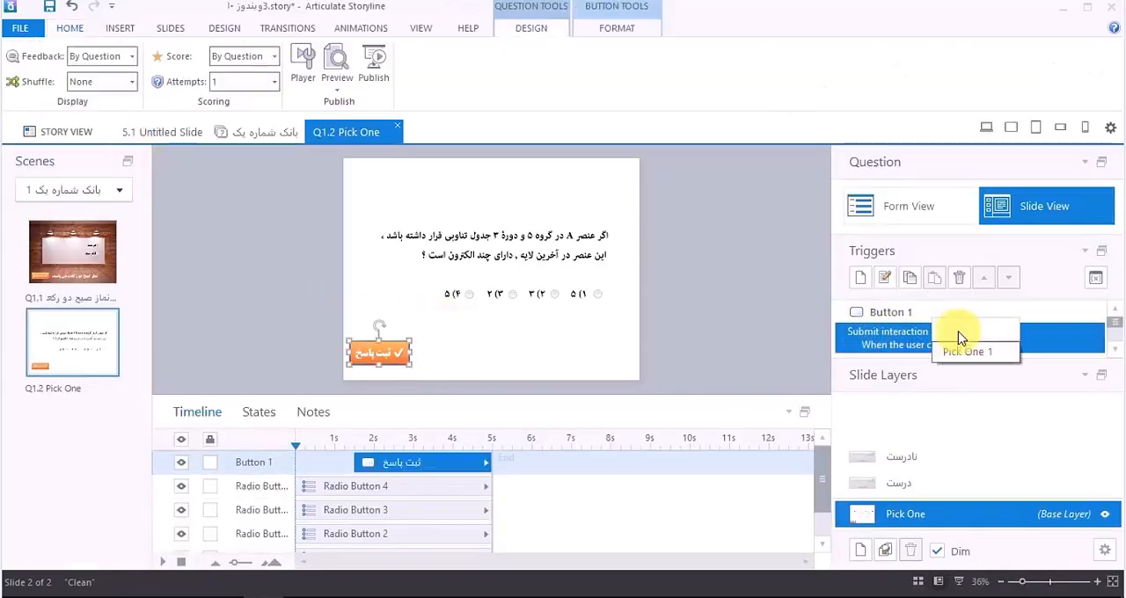
pyautogui.click(963, 351)
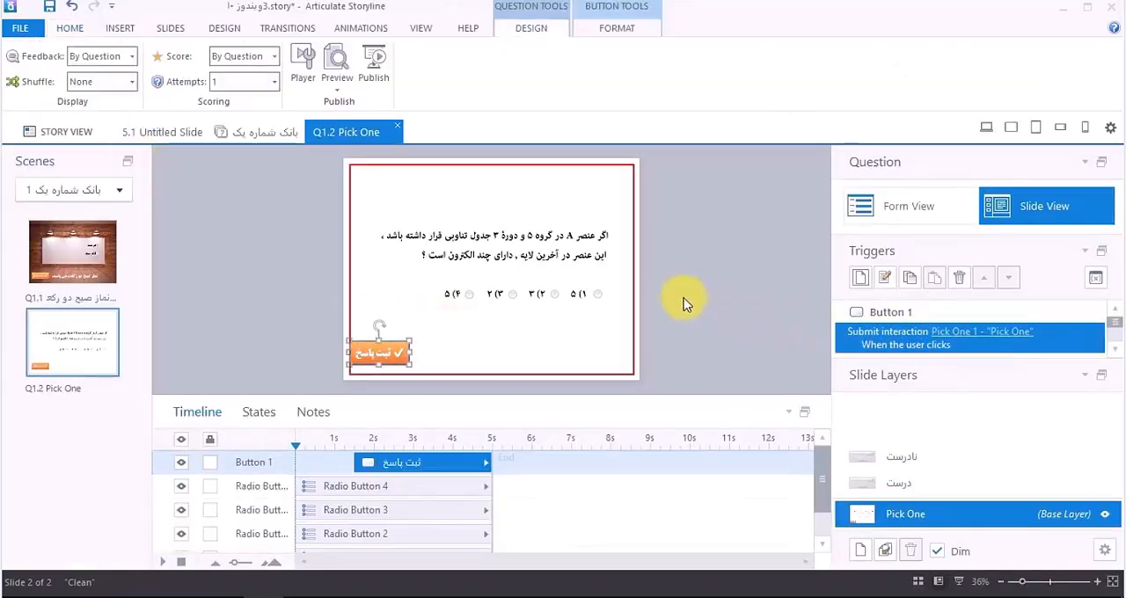
# Step: Turn off the built-in Submit navigation button in the properties of slide Q1.2
pyautogui.rightClick(695, 268)
pyautogui.click(623, 489)
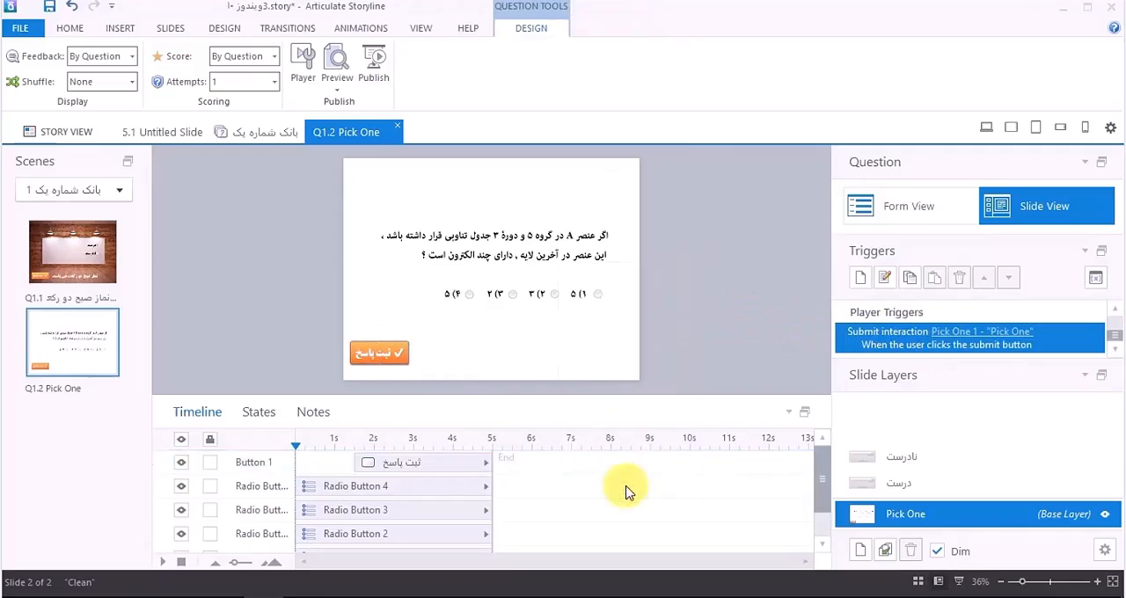
pyautogui.click(634, 287)
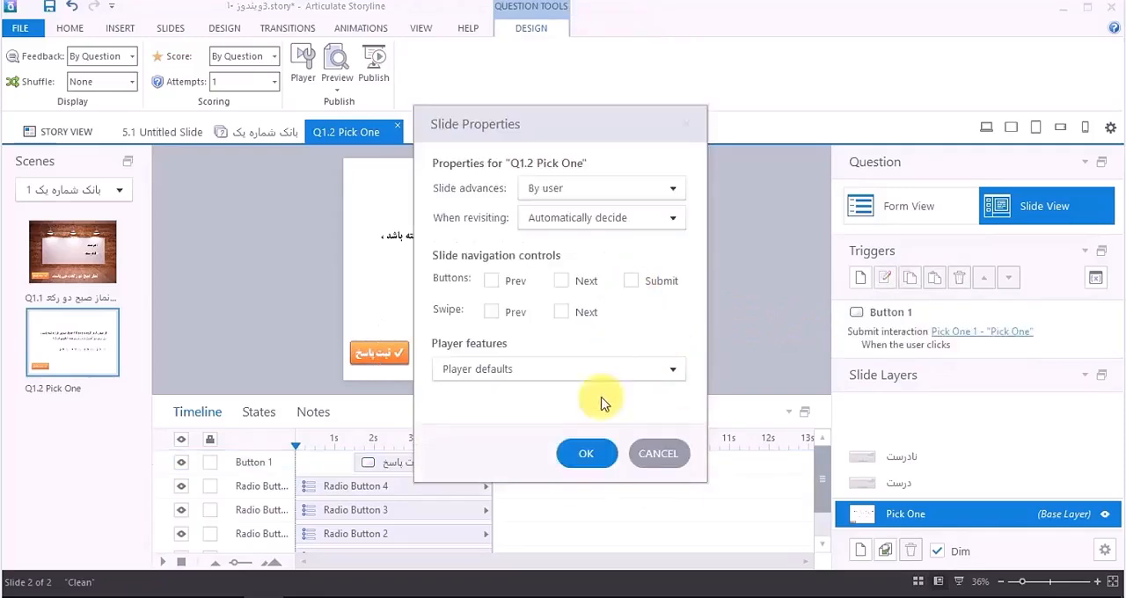
pyautogui.click(588, 452)
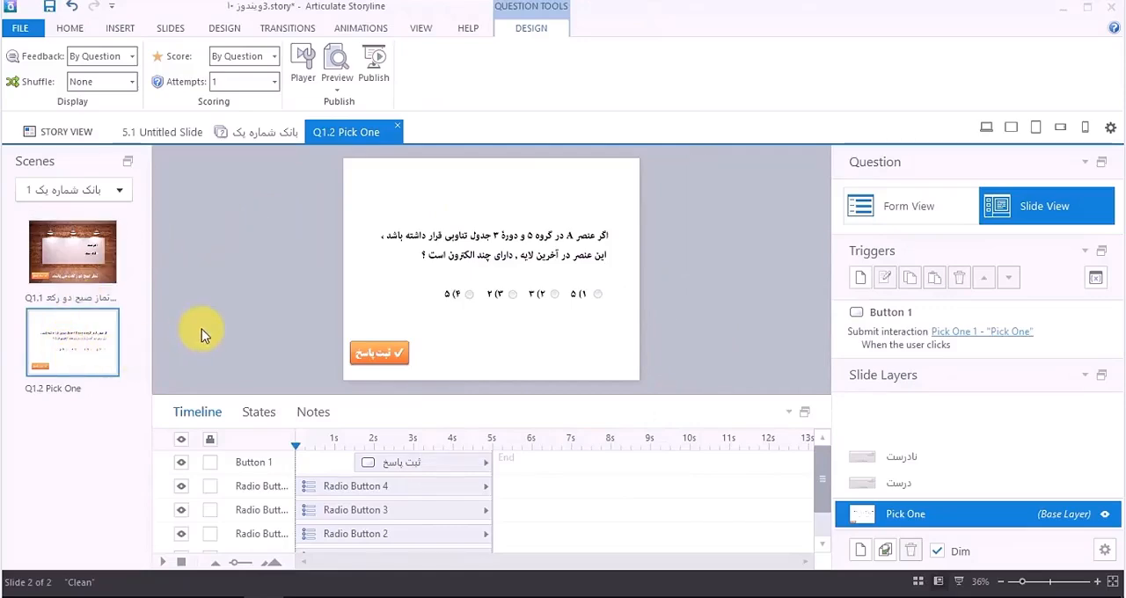
# Step: Select the captured question picture on slide Q1.2
pyautogui.click(402, 239)
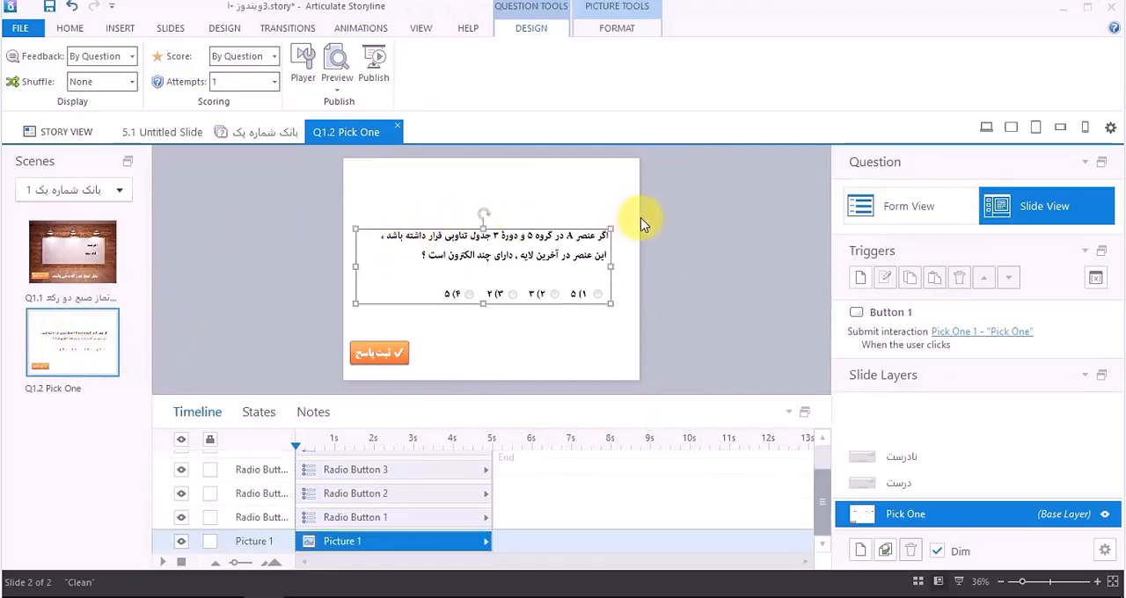
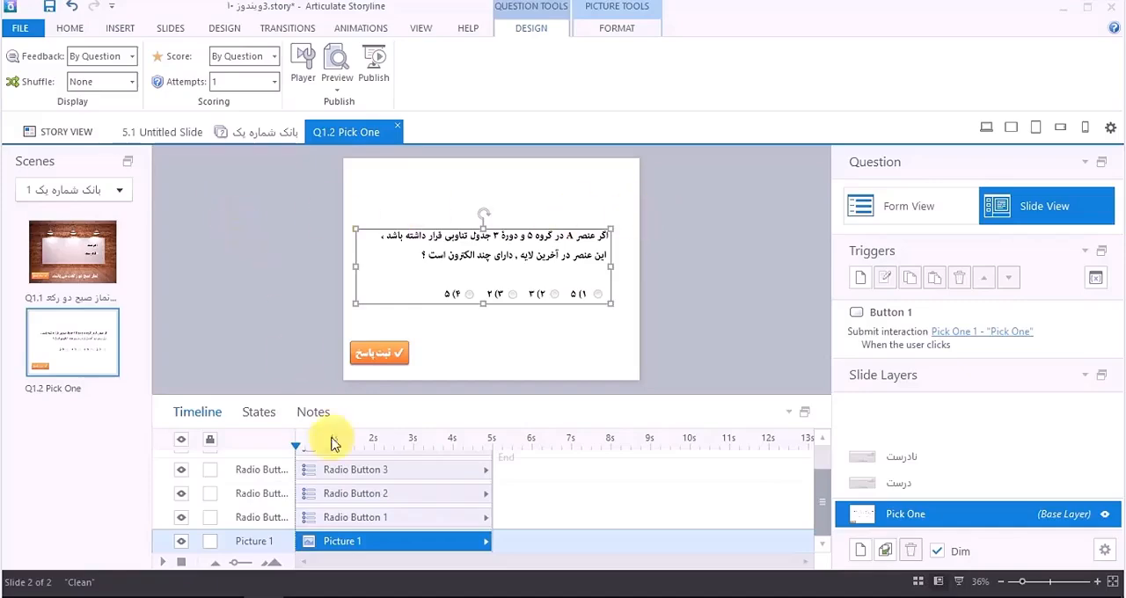
# Step: Capture question 2 with its four answer options from the open PDF using Snagit
pyautogui.click(345, 597)
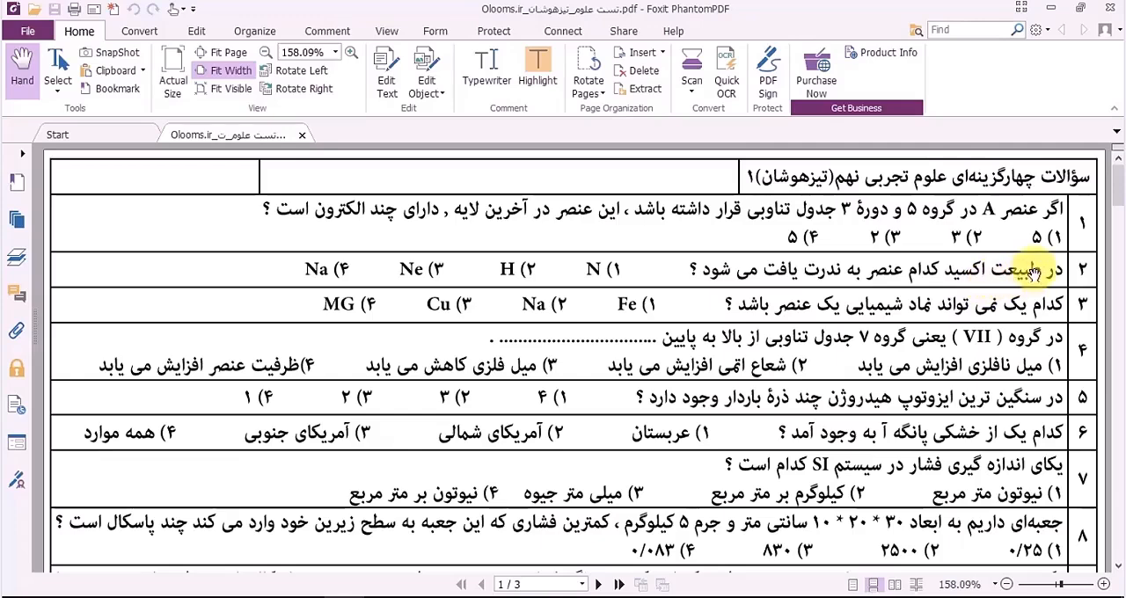
pyautogui.click(506, 597)
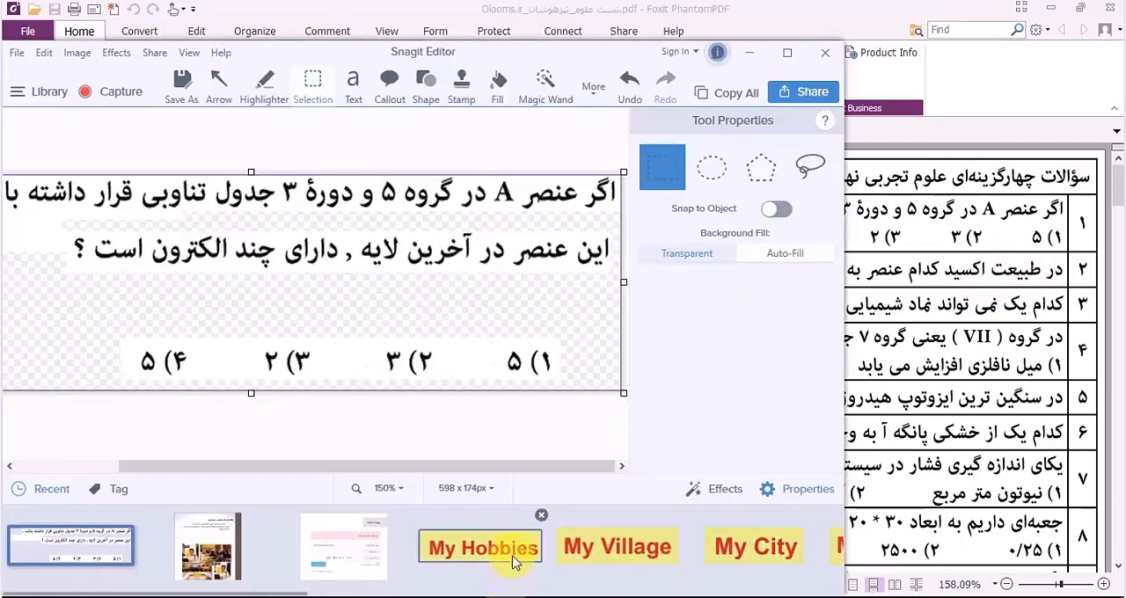
pyautogui.click(112, 98)
pyautogui.click(782, 402)
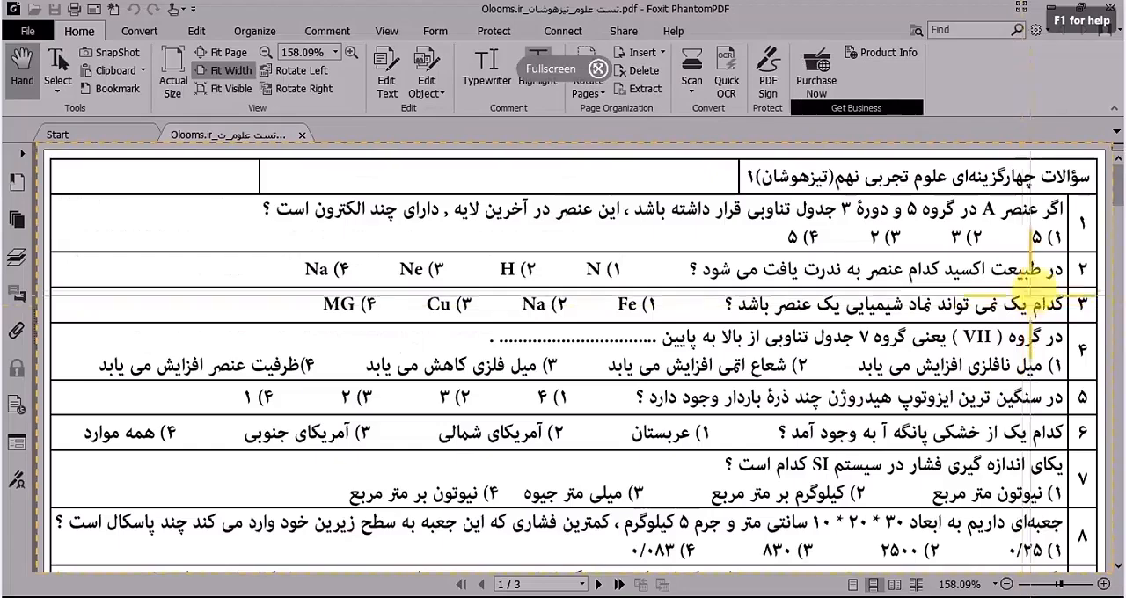
pyautogui.moveTo(1053, 304); pyautogui.dragTo(287, 283)
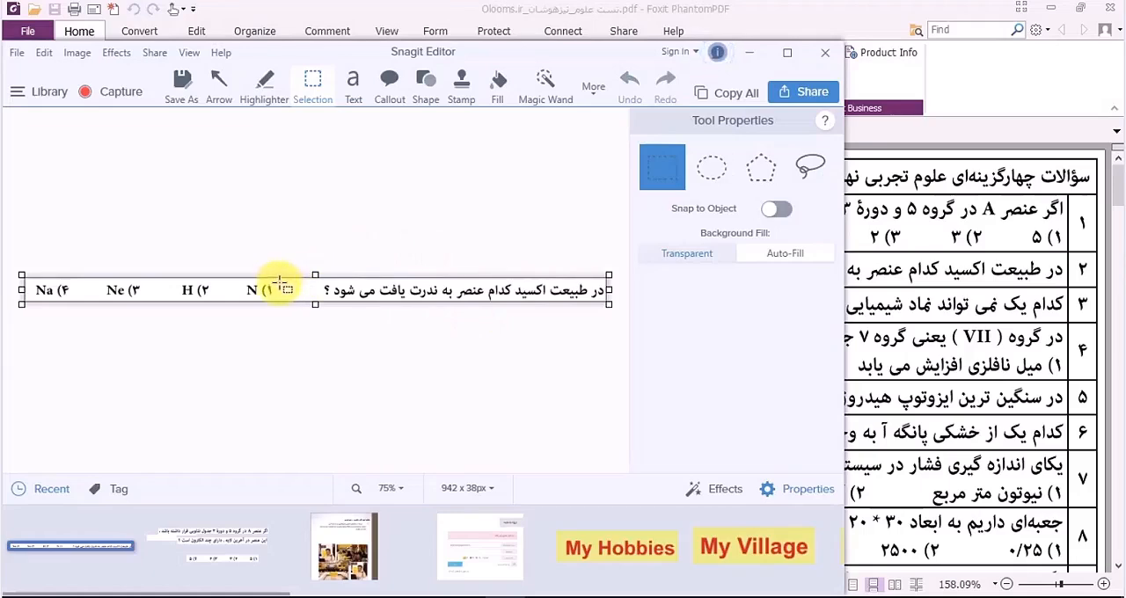
# Step: Move the four answer options below the question text in Snagit and narrow the canvas to 518 x 128 px
pyautogui.moveTo(282, 279); pyautogui.dragTo(27, 320)
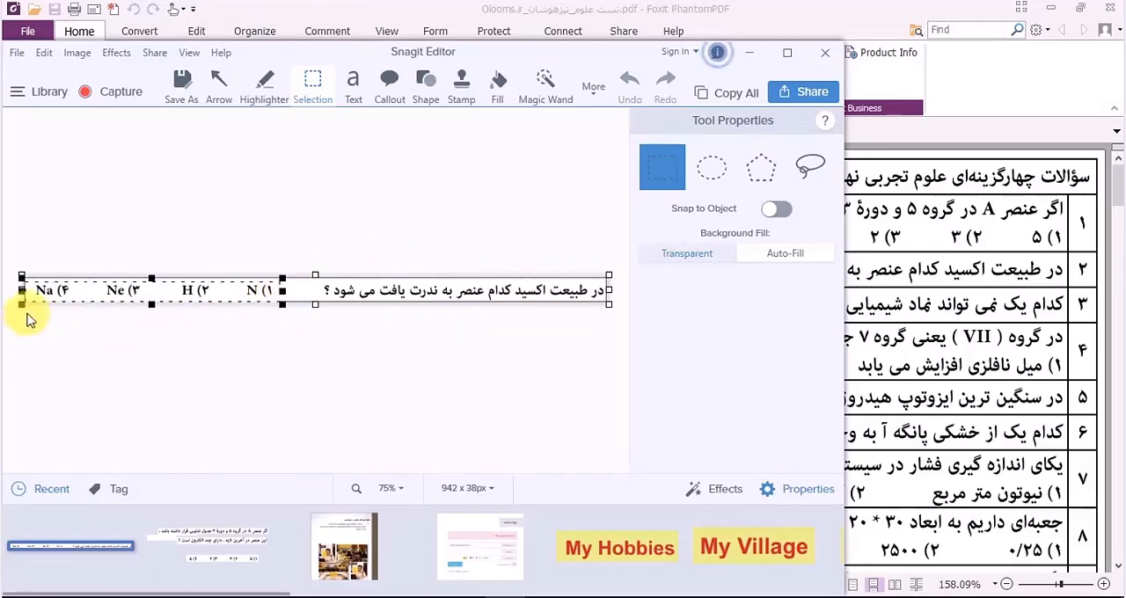
pyautogui.moveTo(201, 290); pyautogui.dragTo(520, 346)
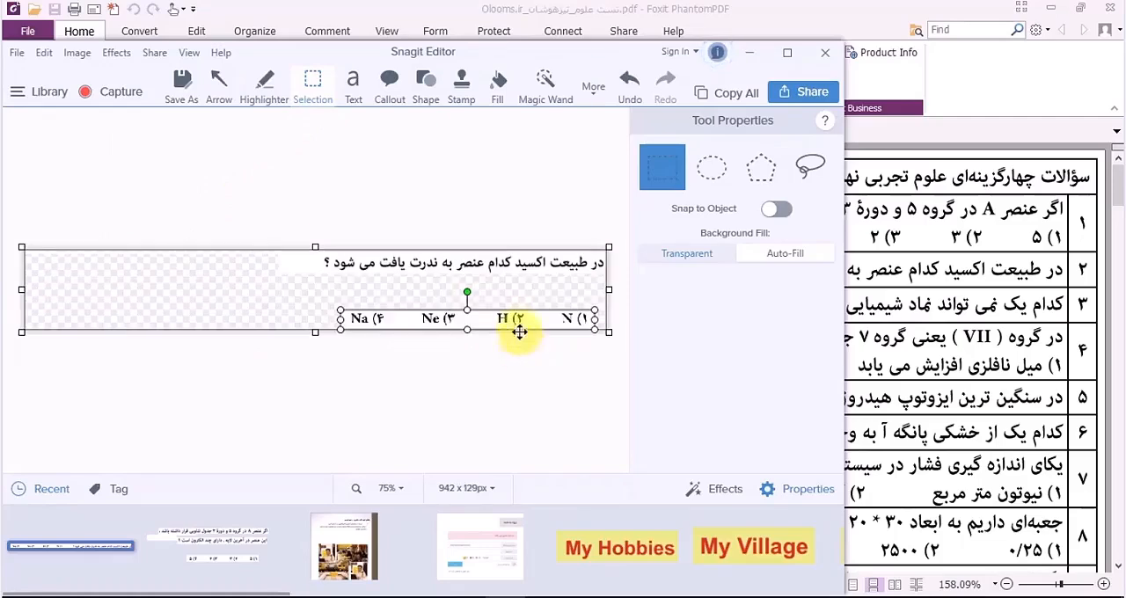
pyautogui.moveTo(21, 289); pyautogui.dragTo(301, 289)
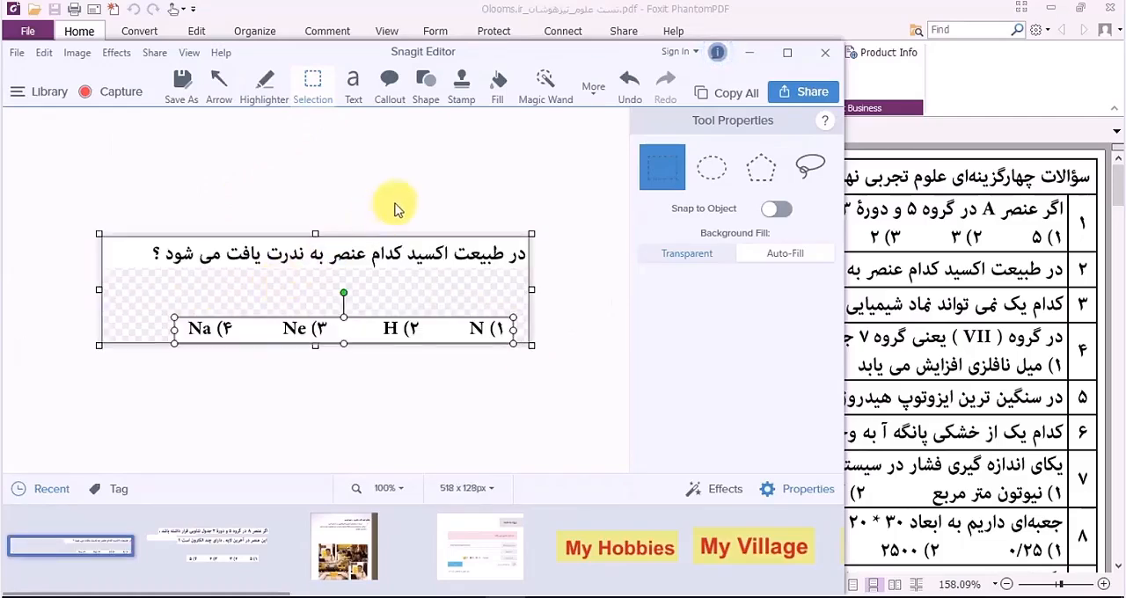
pyautogui.moveTo(389, 327); pyautogui.dragTo(373, 326)
pyautogui.click(363, 284)
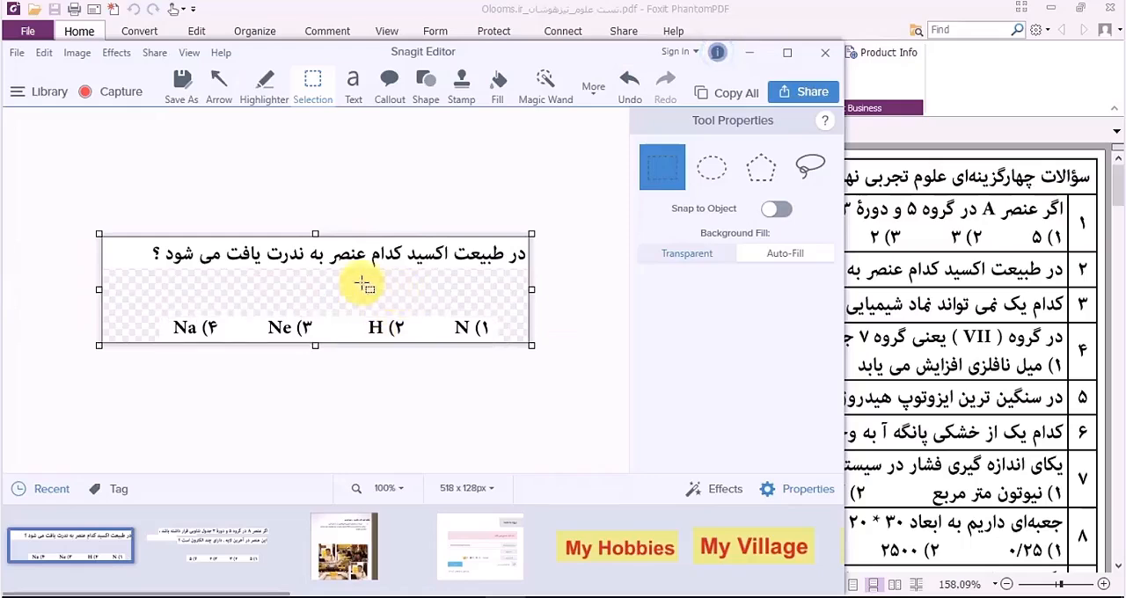
# Step: Copy the edited question picture, switch to Storyline and duplicate slide Q1.2
pyautogui.rightClick(397, 284)
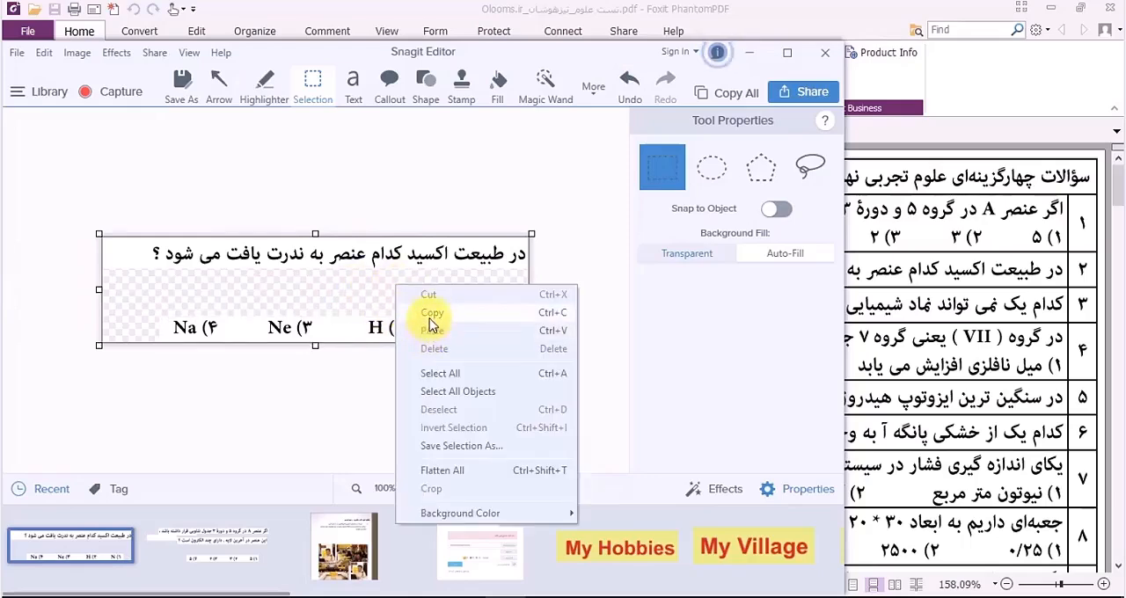
pyautogui.click(430, 319)
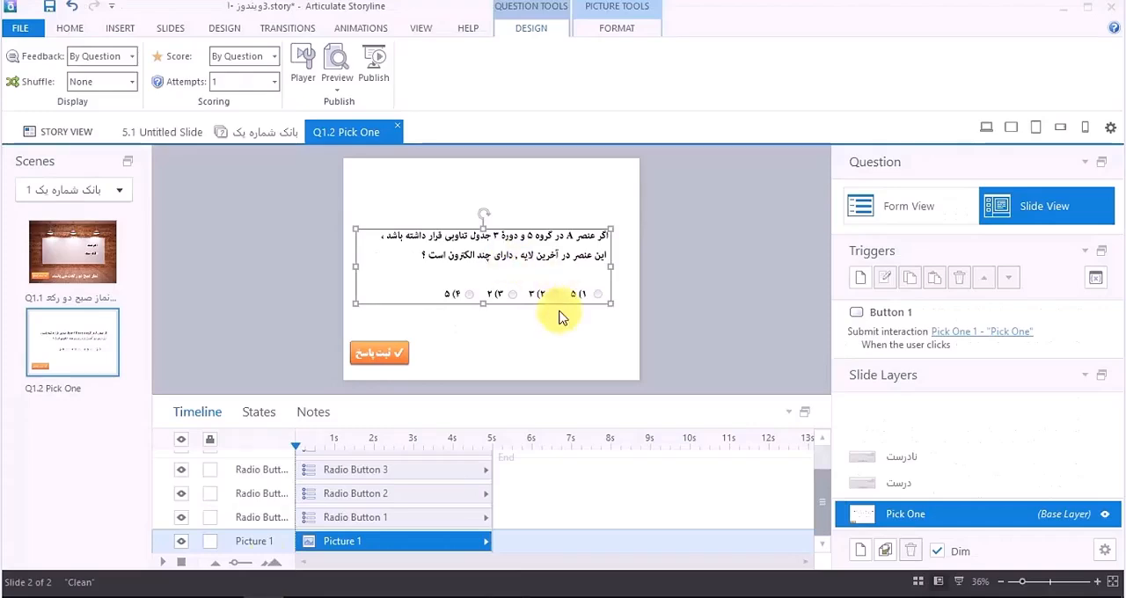
pyautogui.click(224, 242)
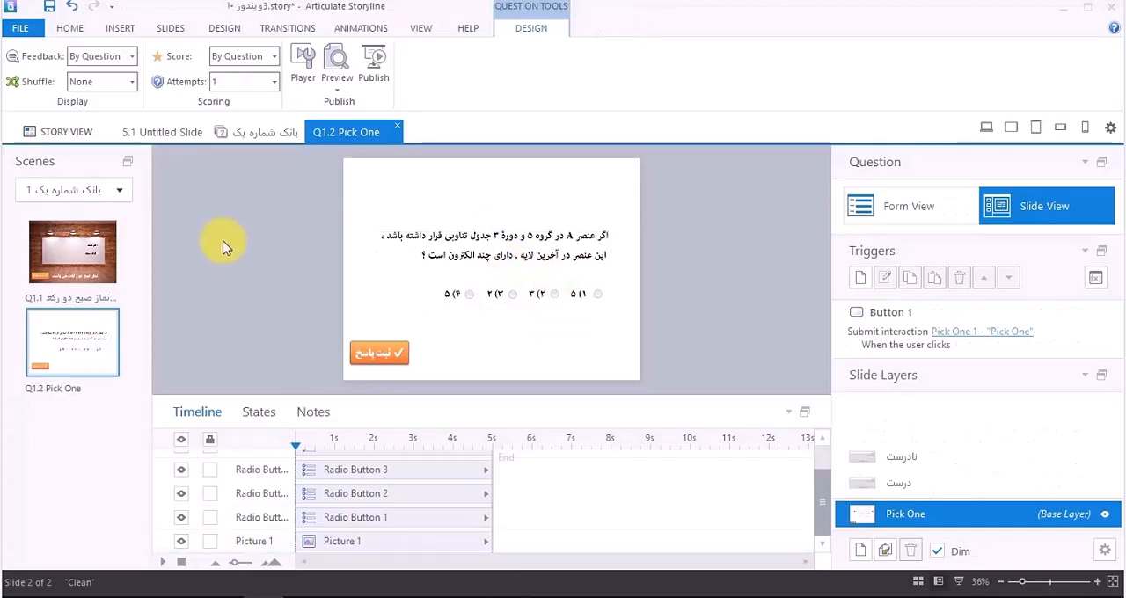
pyautogui.rightClick(81, 350)
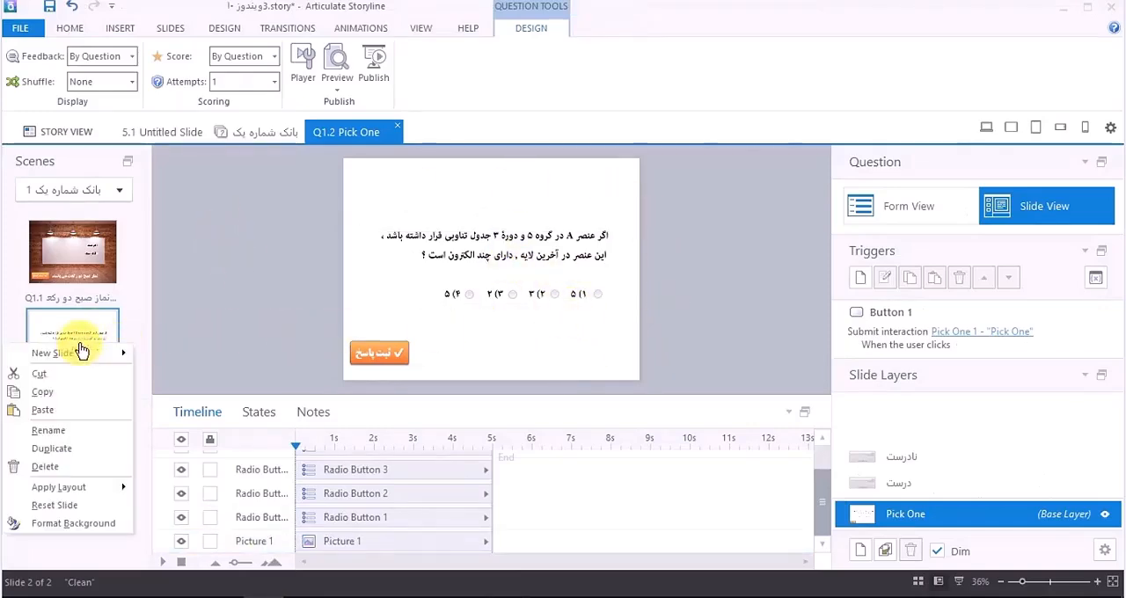
pyautogui.click(70, 449)
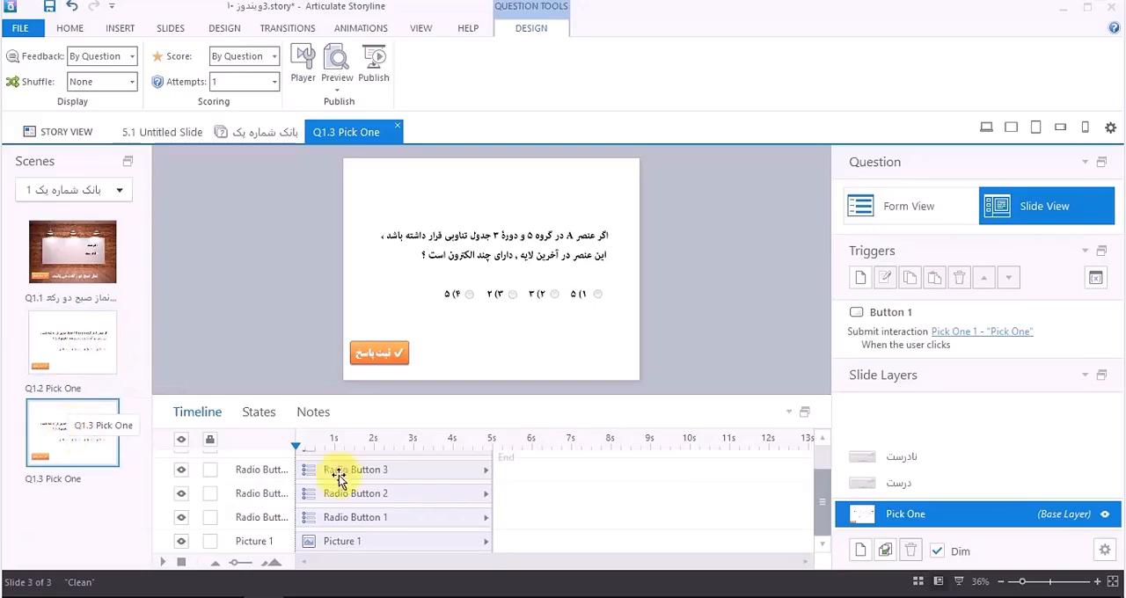
# Step: Copy the edited picture again from Snagit and paste it on Storyline slide Q1.3 in place of the old question picture
pyautogui.click(502, 596)
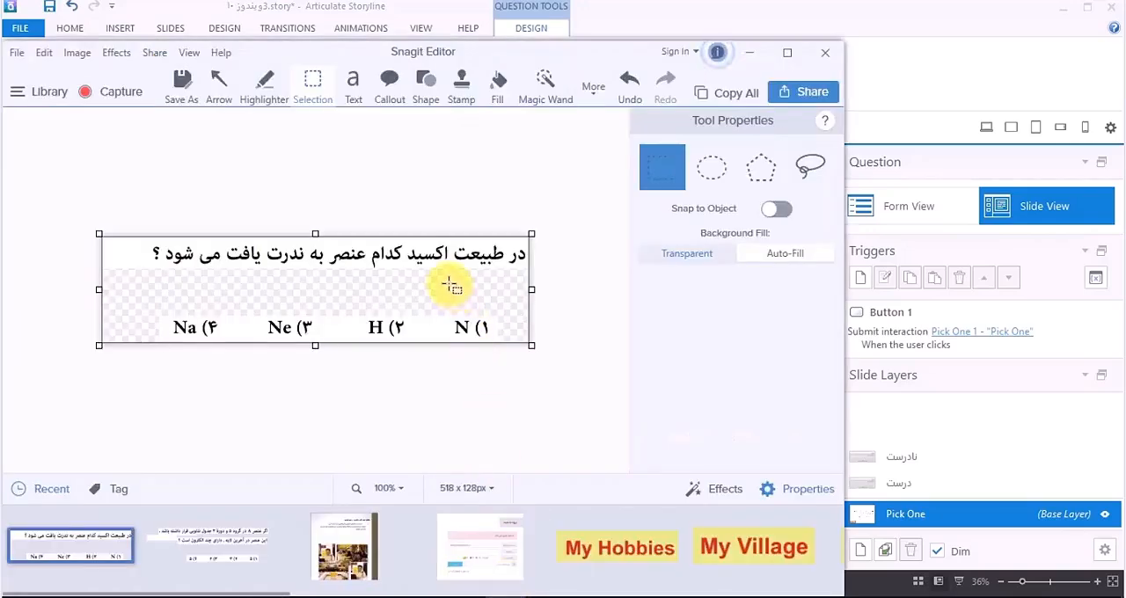
pyautogui.rightClick(450, 284)
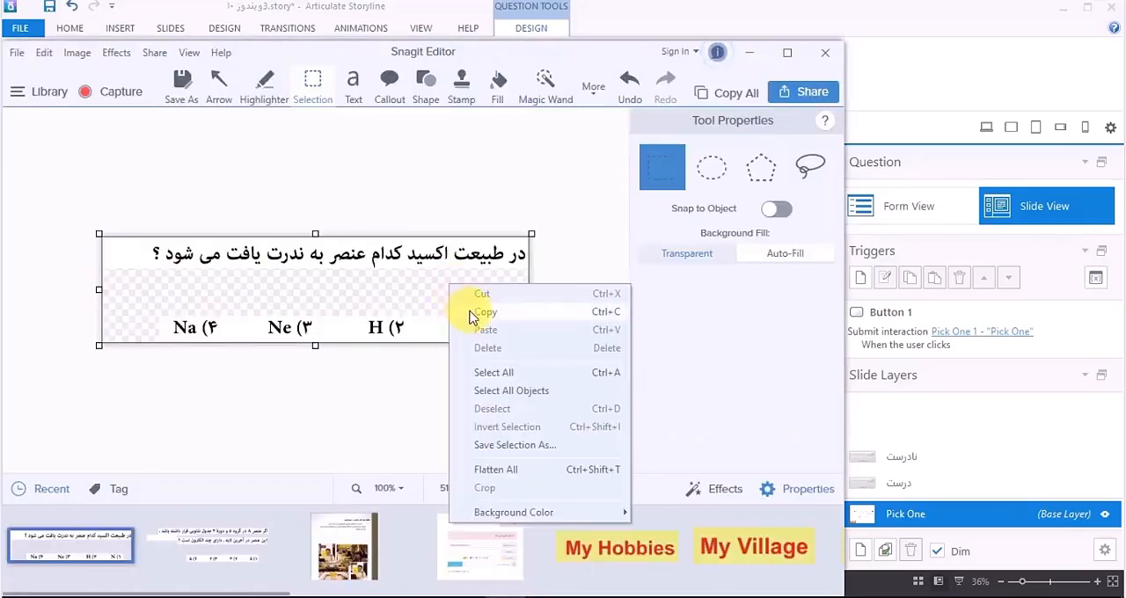
pyautogui.click(469, 315)
pyautogui.click(338, 596)
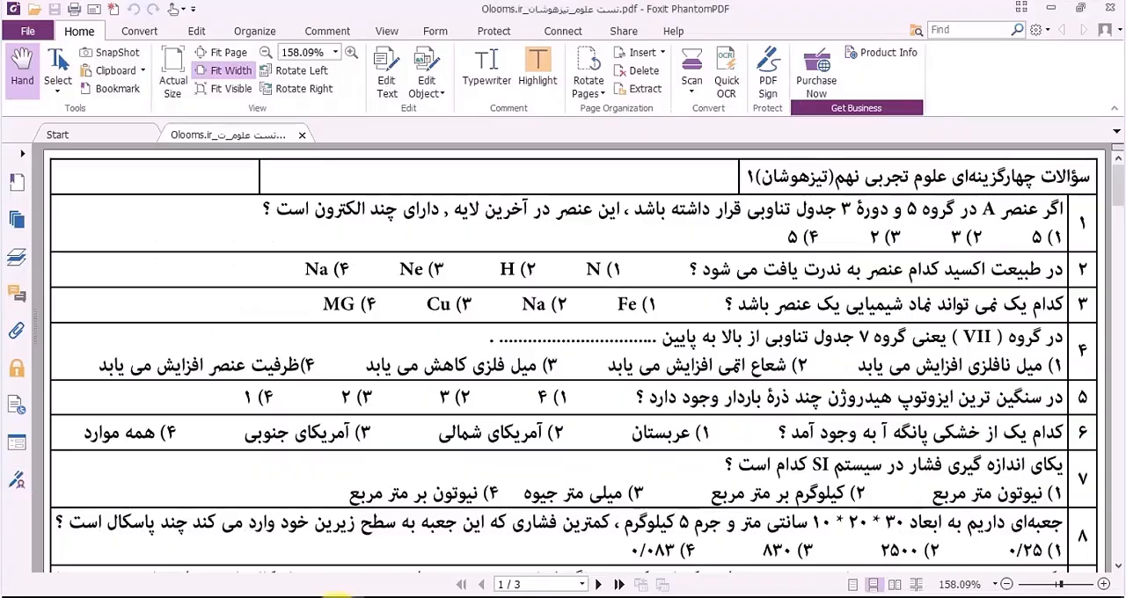
pyautogui.click(277, 596)
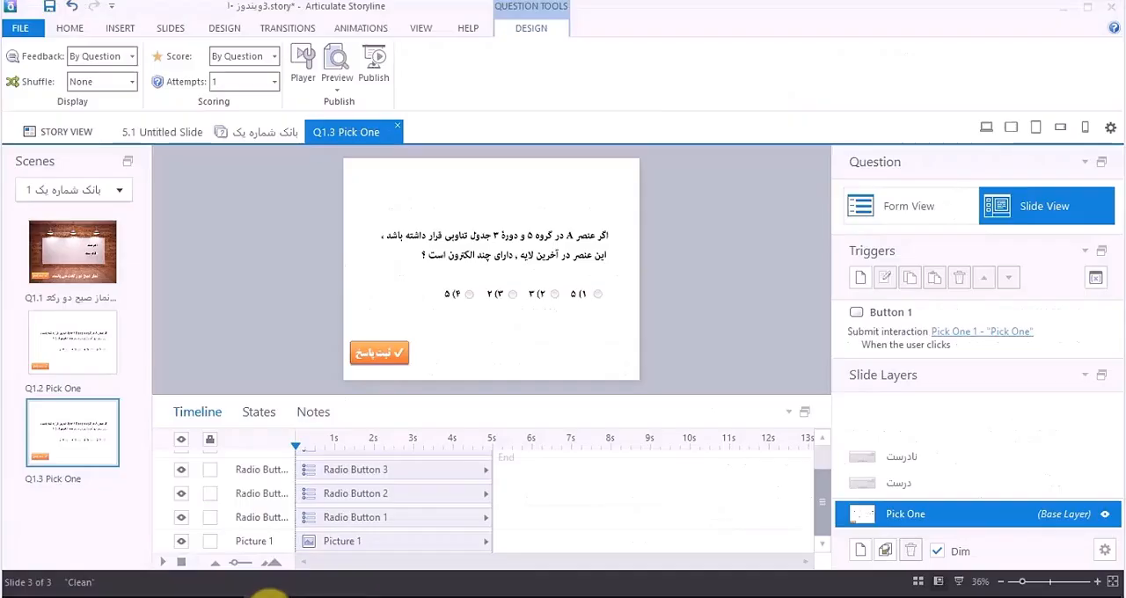
pyautogui.click(420, 241)
pyautogui.press('Delete')
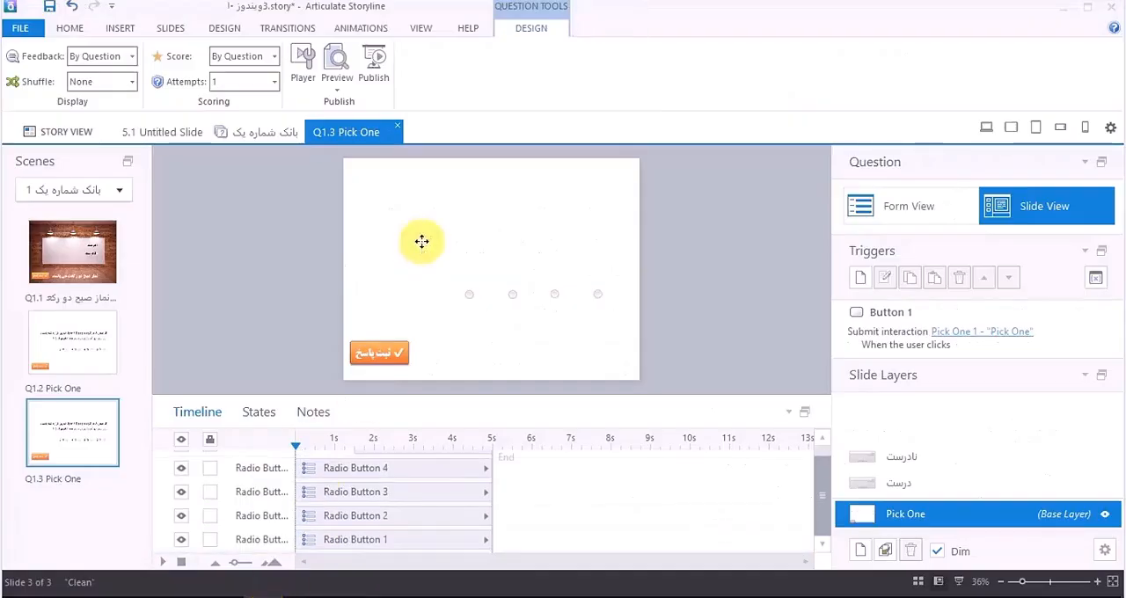
pyautogui.hotkey('ctrl', 'v')
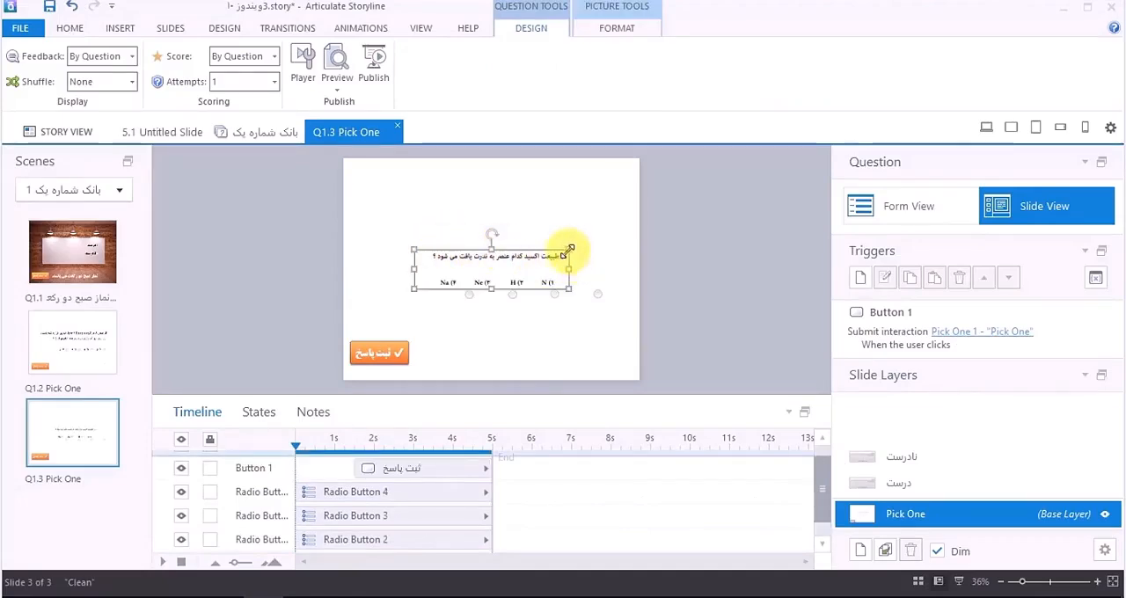
# Step: Enlarge the pasted question picture, send it behind the radio buttons and shift it so its options line up with them
pyautogui.moveTo(567, 251); pyautogui.dragTo(535, 246)
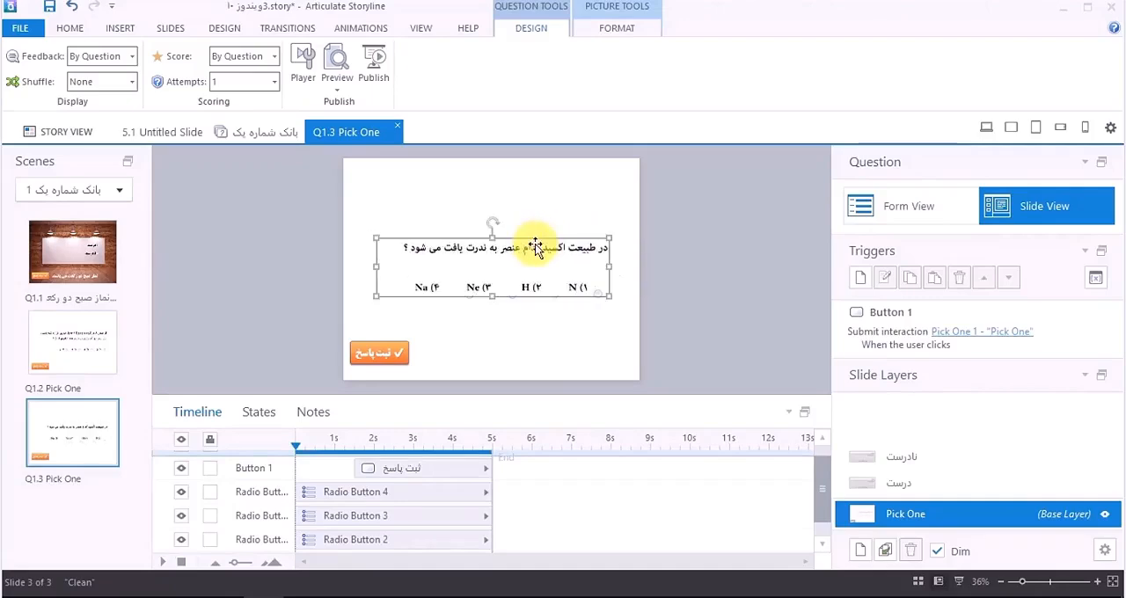
pyautogui.rightClick(548, 253)
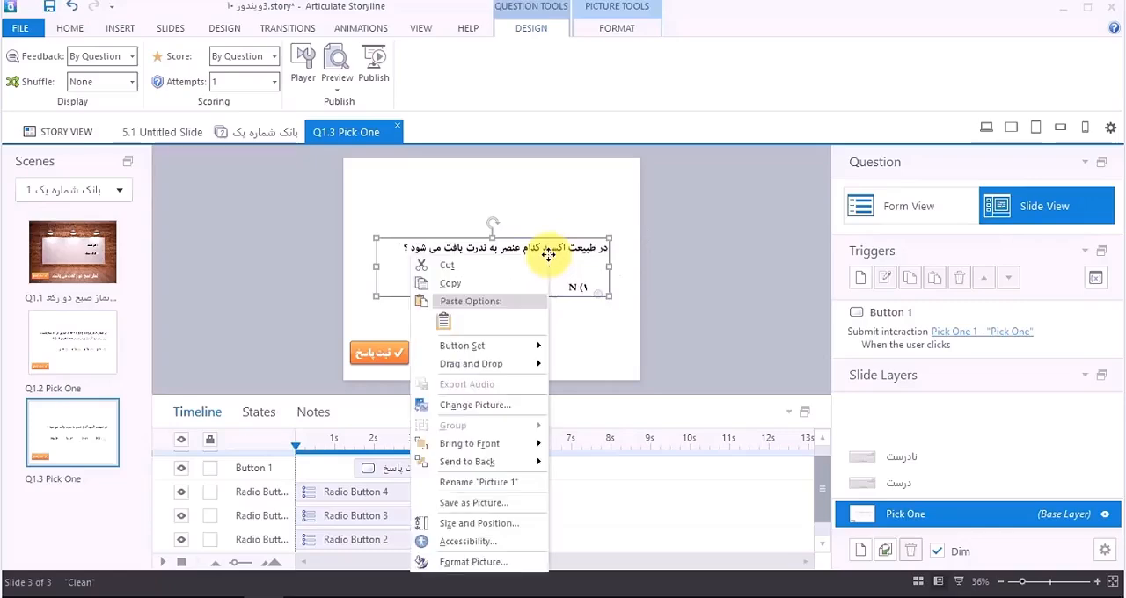
pyautogui.click(471, 443)
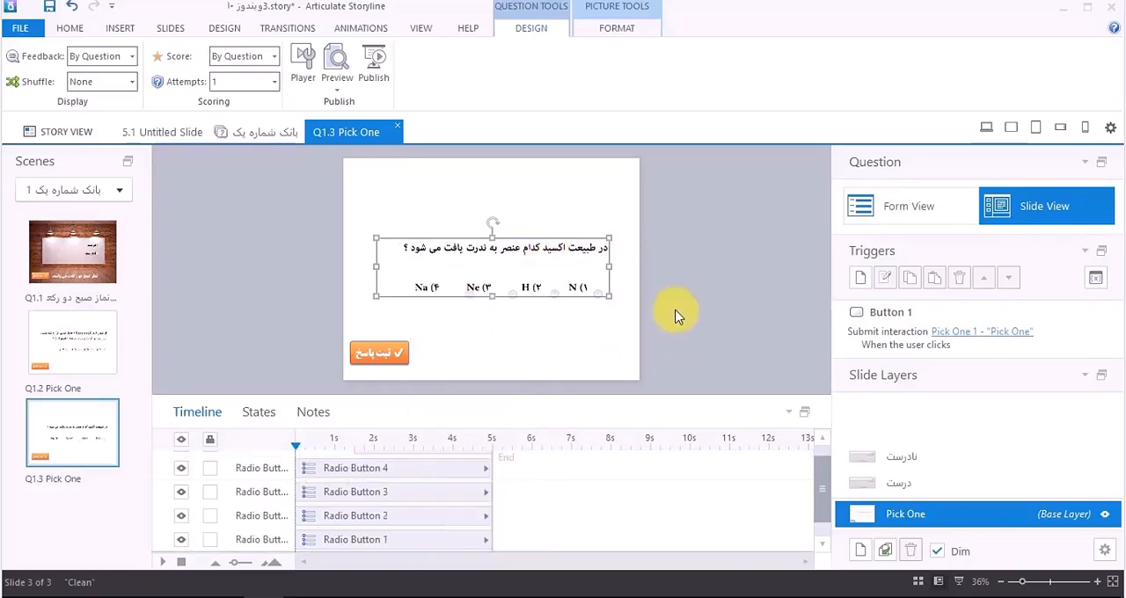
pyautogui.moveTo(541, 248); pyautogui.dragTo(549, 252)
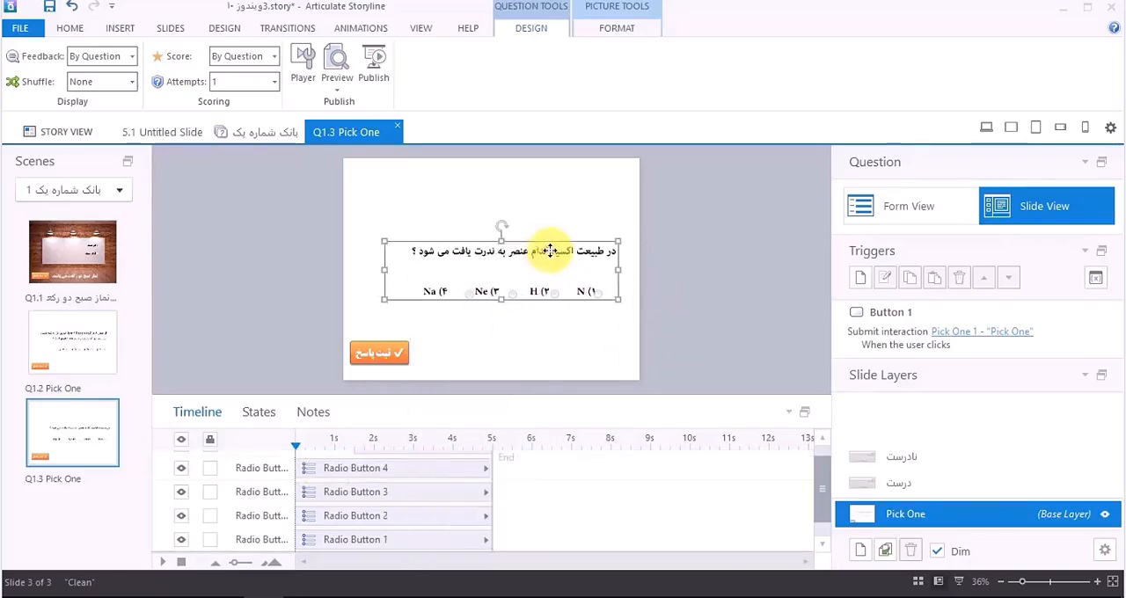
# Step: Select all four radio buttons and nudge them up and to the right to align with the row of answer options
pyautogui.click(1032, 582)
pyautogui.click(632, 310)
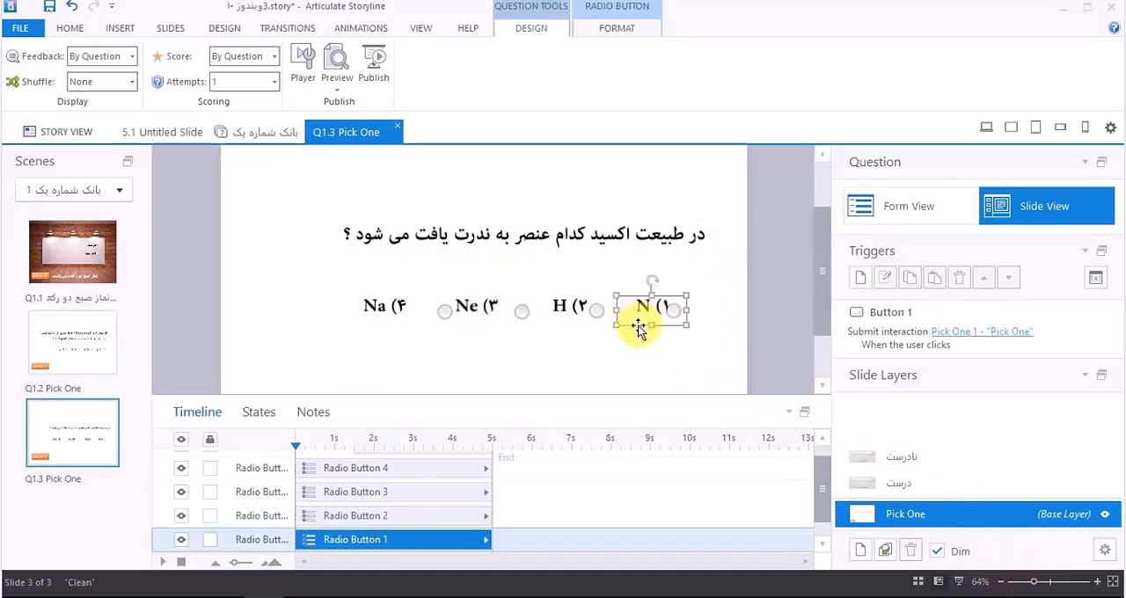
pyautogui.moveTo(757, 272); pyautogui.dragTo(302, 352)
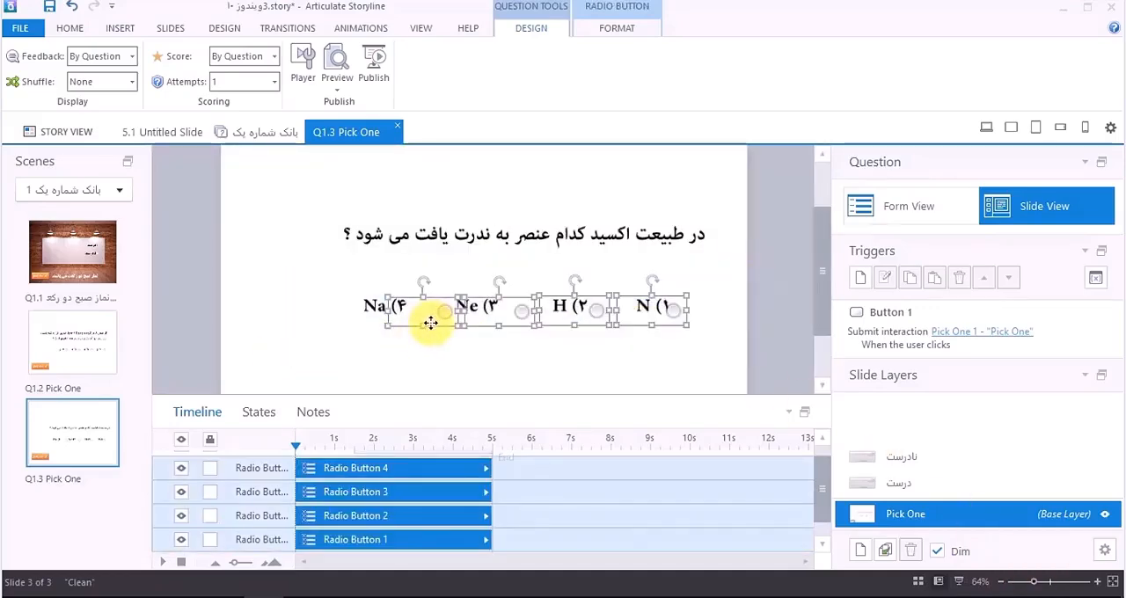
pyautogui.press('Up')
pyautogui.press('Up')
pyautogui.press('Up')
pyautogui.press('Up')
pyautogui.press('Up')
pyautogui.press('Up')
pyautogui.press('Up')
pyautogui.press('Up')
pyautogui.press('Right')
pyautogui.press('Right')
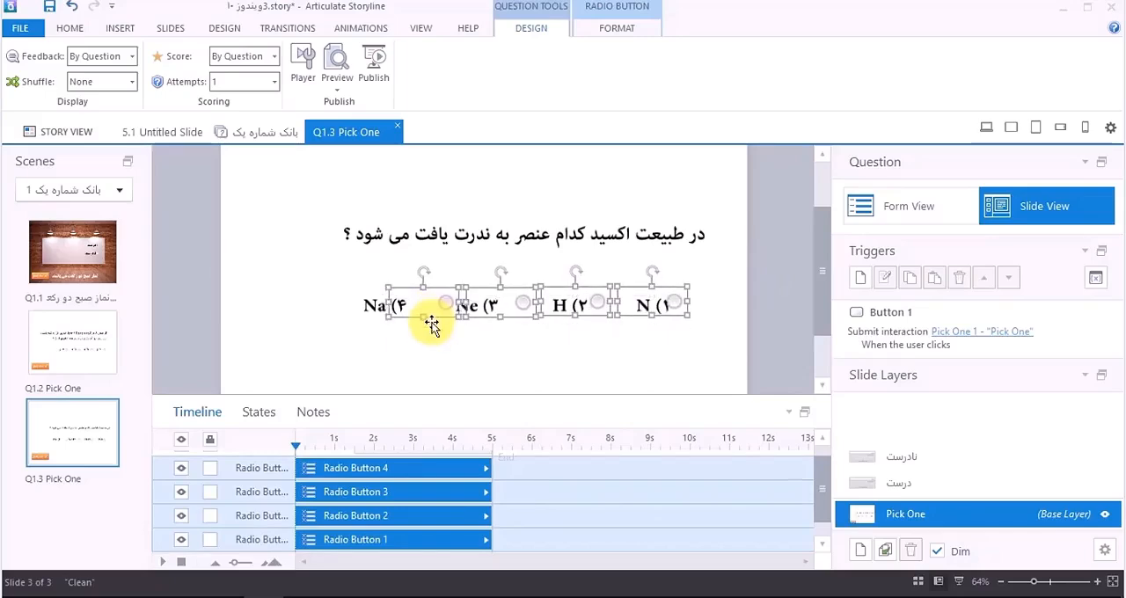
pyautogui.press('Down')
pyautogui.press('Down')
pyautogui.press('Down')
pyautogui.press('Down')
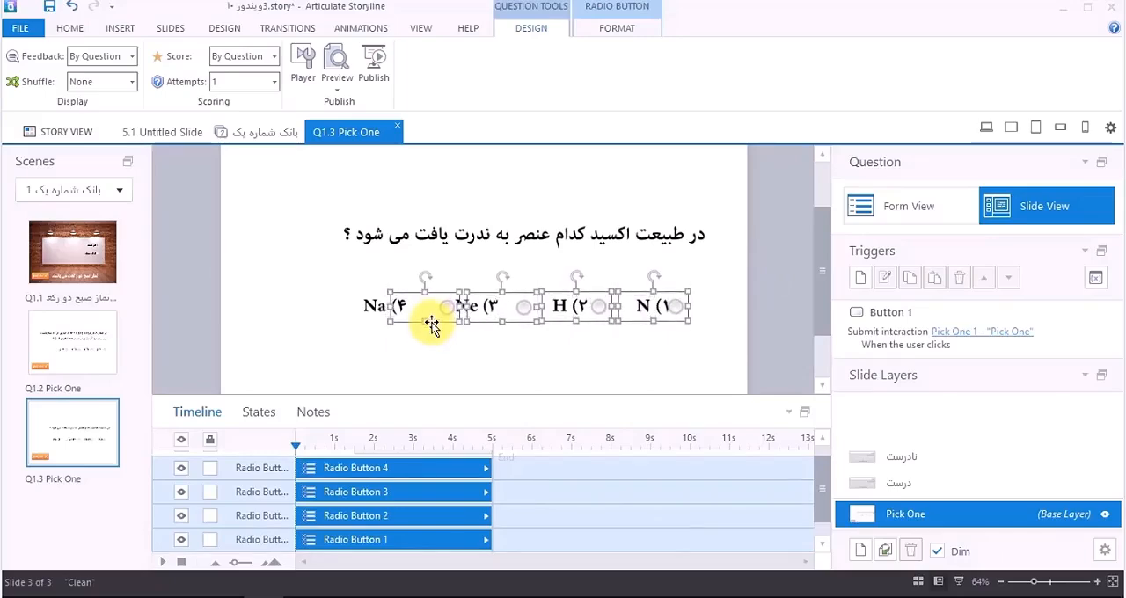
pyautogui.press('Right')
pyautogui.press('Right')
pyautogui.click(484, 342)
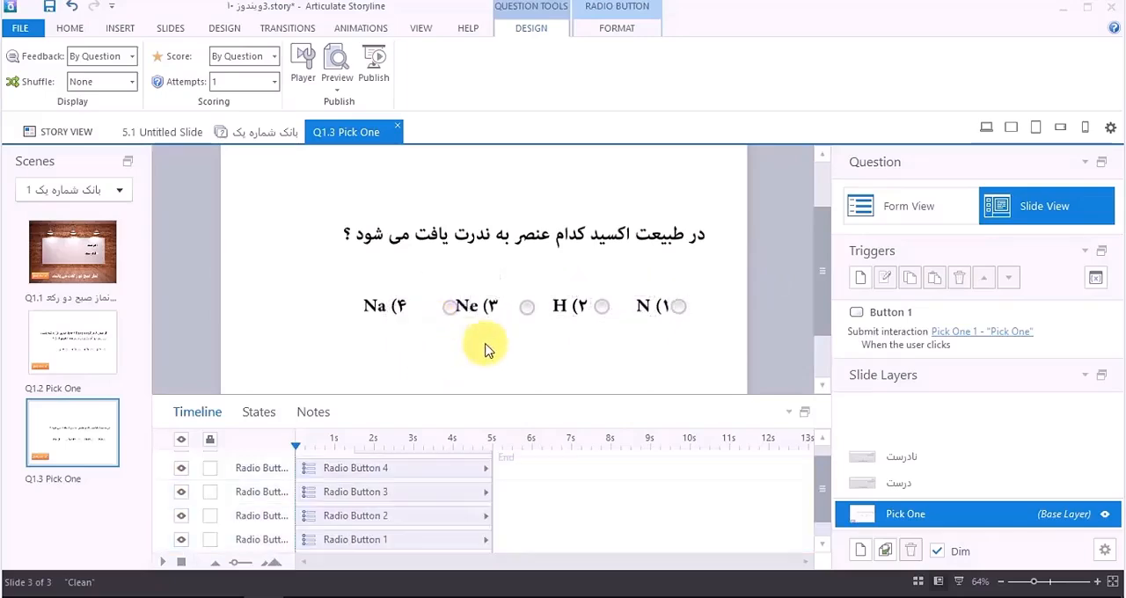
# Step: Undo the accidental picture move and shift radio buttons 3 and 4 left beside the Ne and Na options
pyautogui.moveTo(312, 271); pyautogui.dragTo(368, 305)
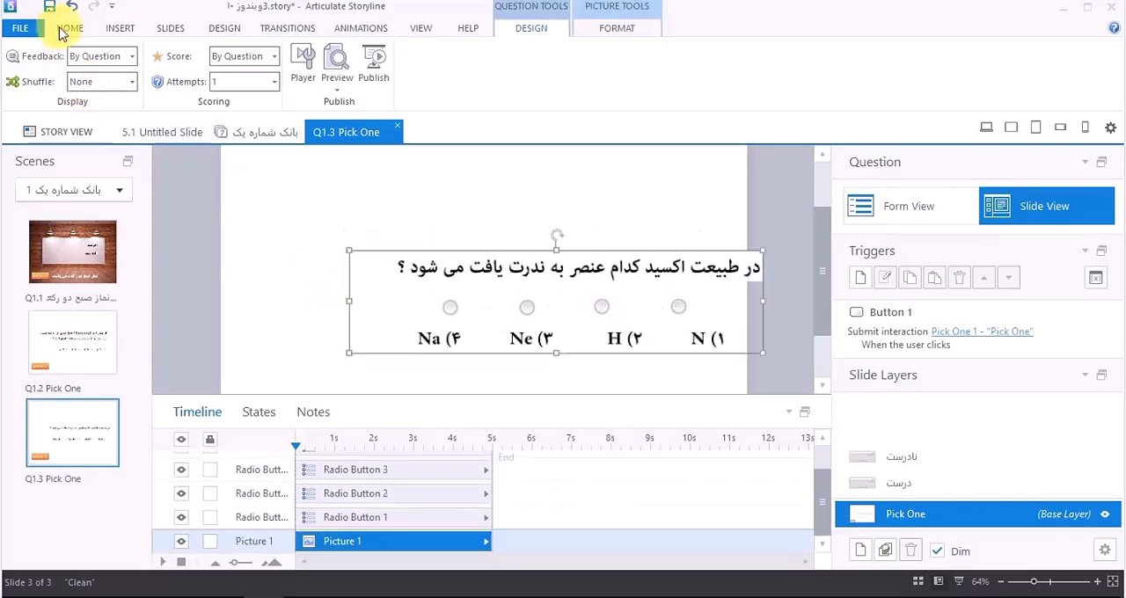
pyautogui.click(72, 7)
pyautogui.moveTo(196, 244); pyautogui.dragTo(551, 354)
pyautogui.press('Left')
pyautogui.press('Left')
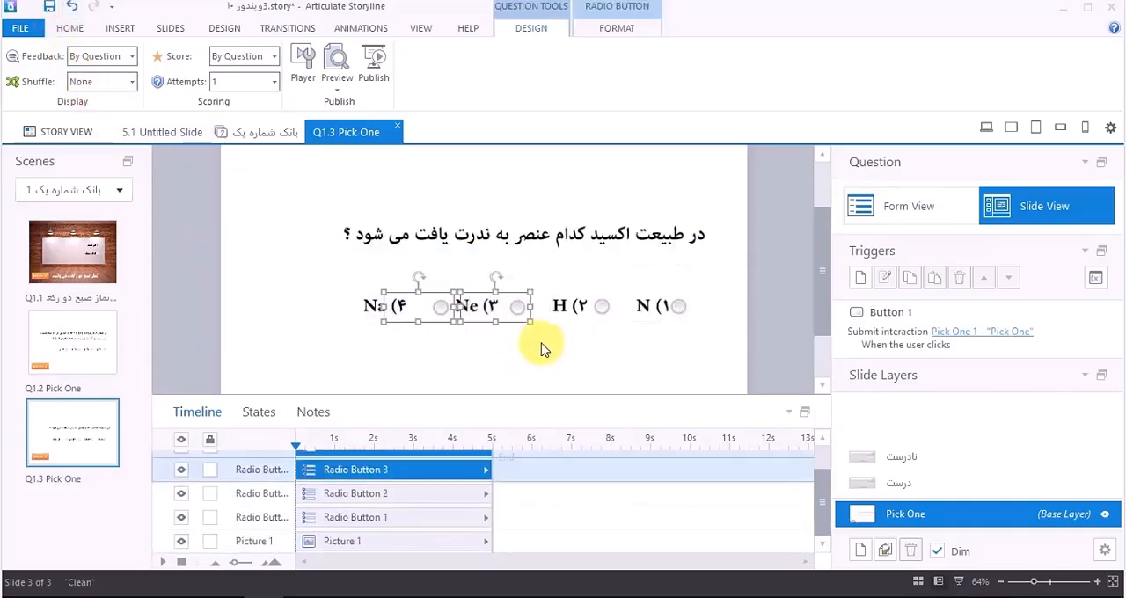
pyautogui.press('Left')
pyautogui.press('Left')
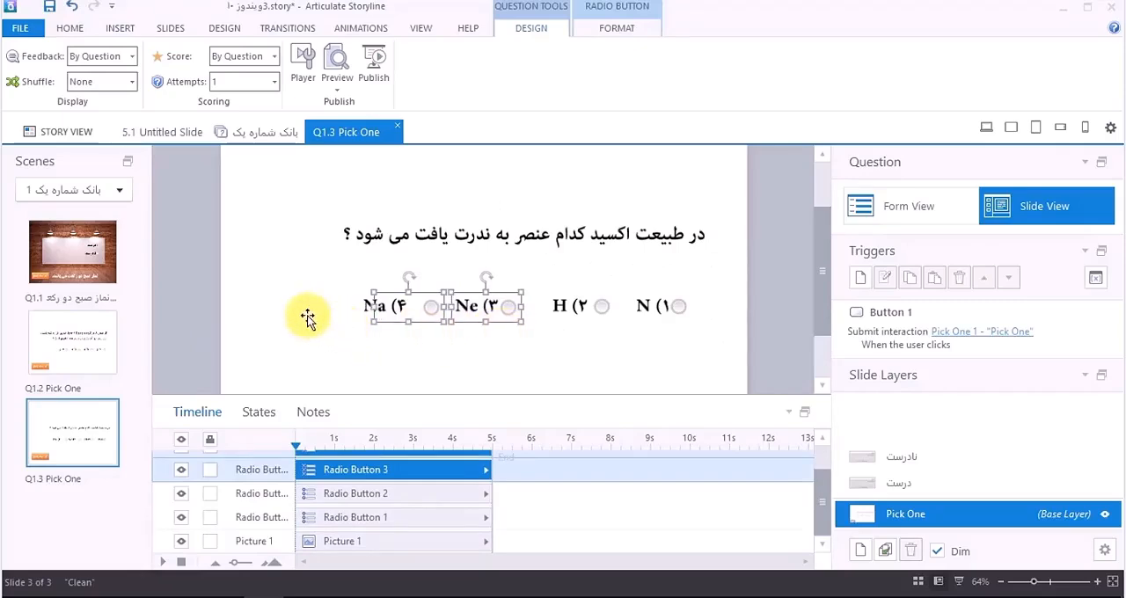
pyautogui.click(310, 319)
pyautogui.click(393, 303)
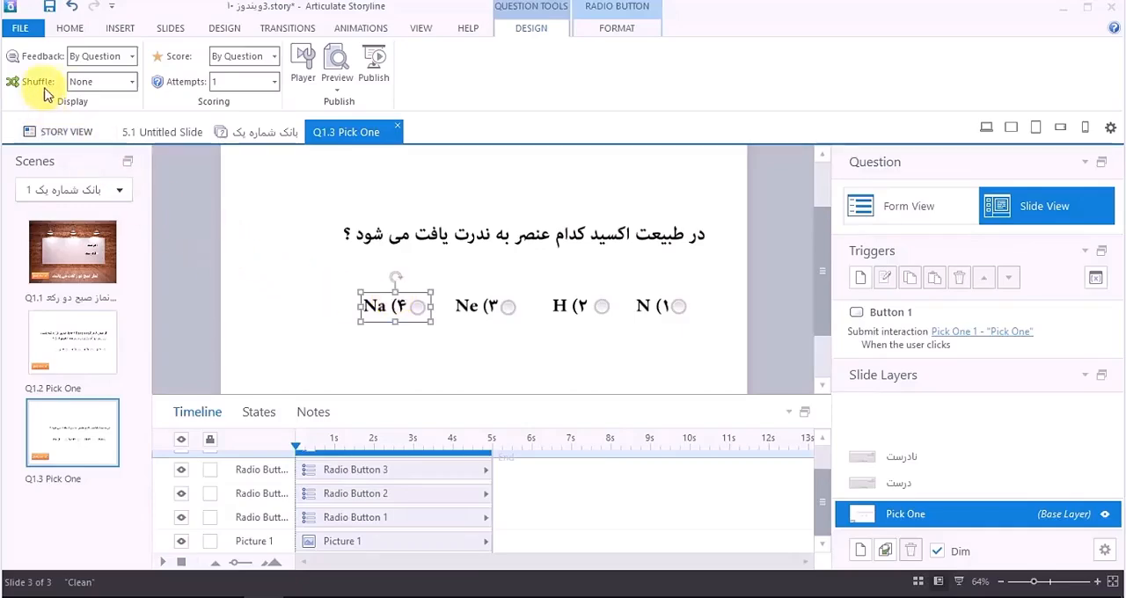
# Step: Check the available Shuffle settings and leave the question's shuffling at None
pyautogui.click(104, 84)
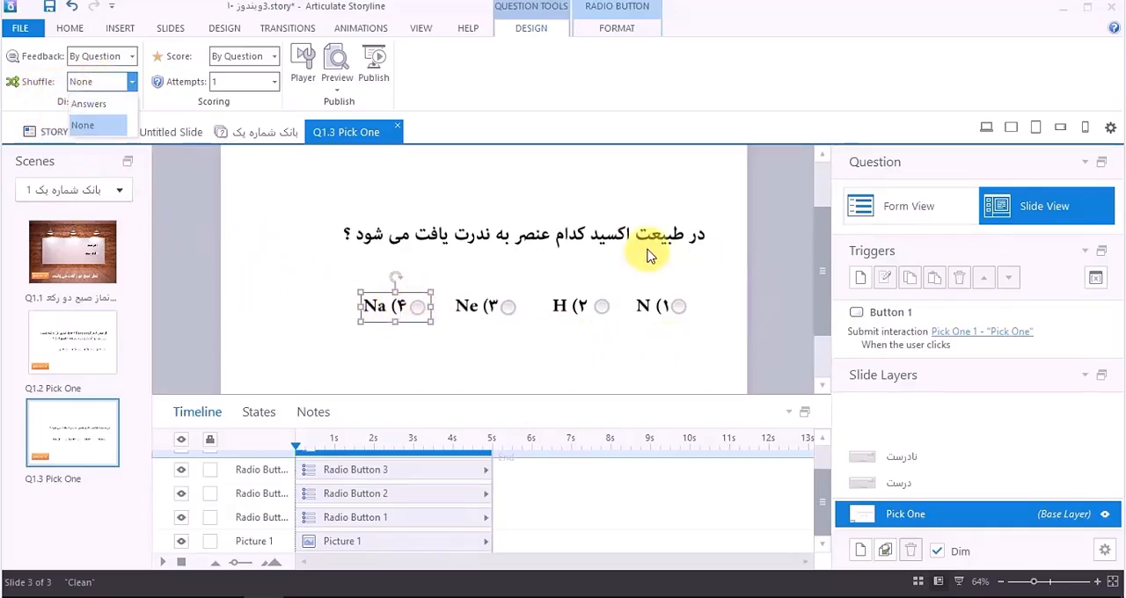
pyautogui.click(777, 304)
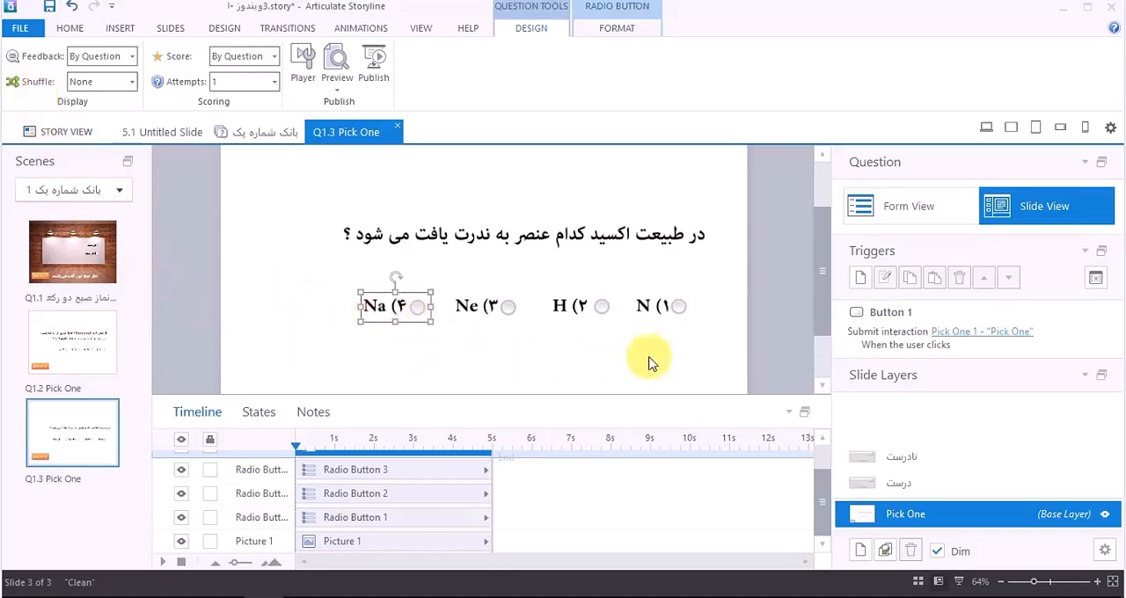
# Step: Mark Radio Button 2 as the correct choice in the question form and return to the slide view
pyautogui.click(1001, 219)
pyautogui.click(931, 208)
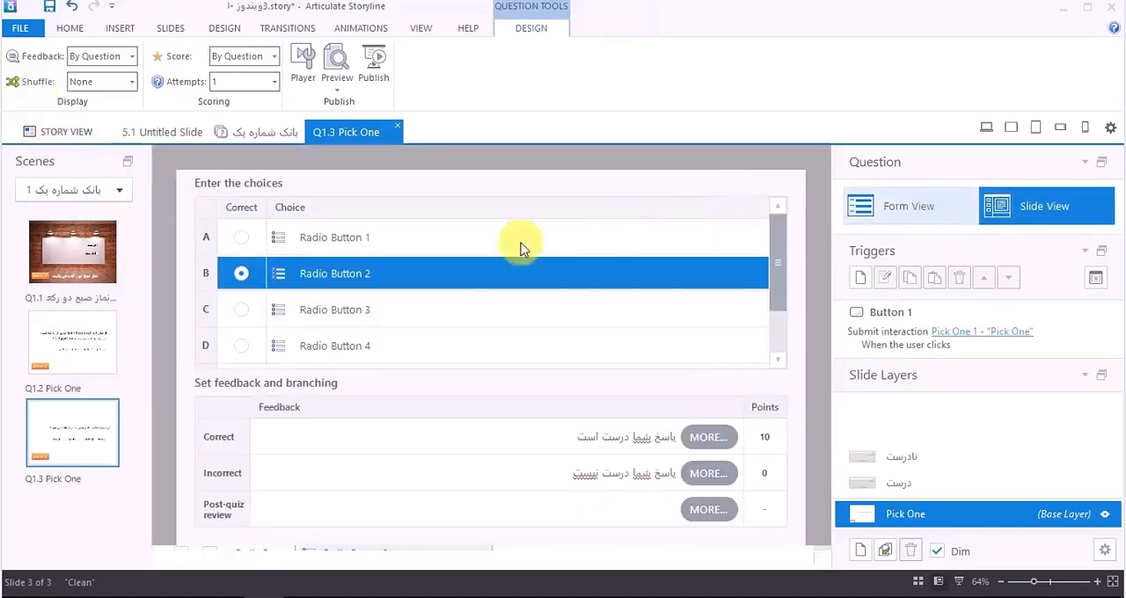
pyautogui.click(243, 276)
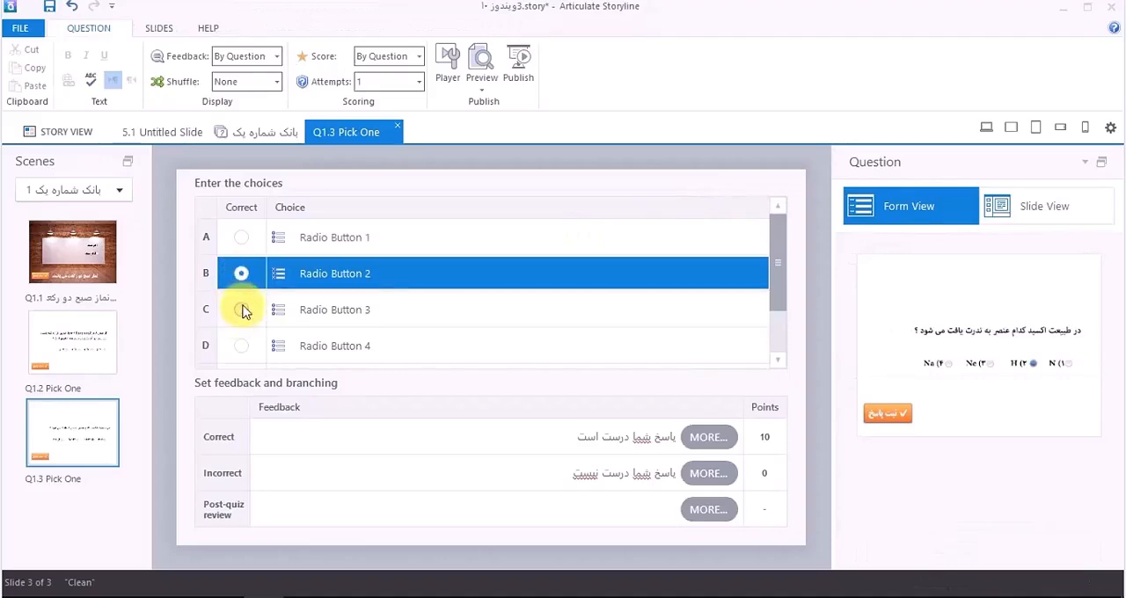
pyautogui.click(240, 308)
pyautogui.click(243, 280)
pyautogui.click(242, 239)
pyautogui.click(243, 276)
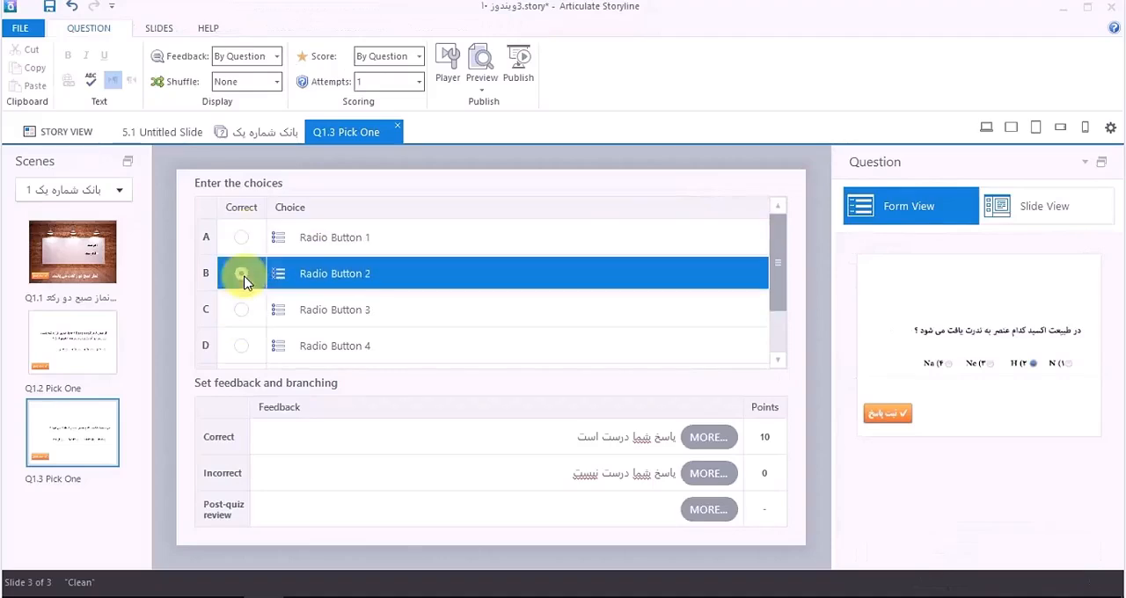
pyautogui.click(240, 312)
pyautogui.click(240, 276)
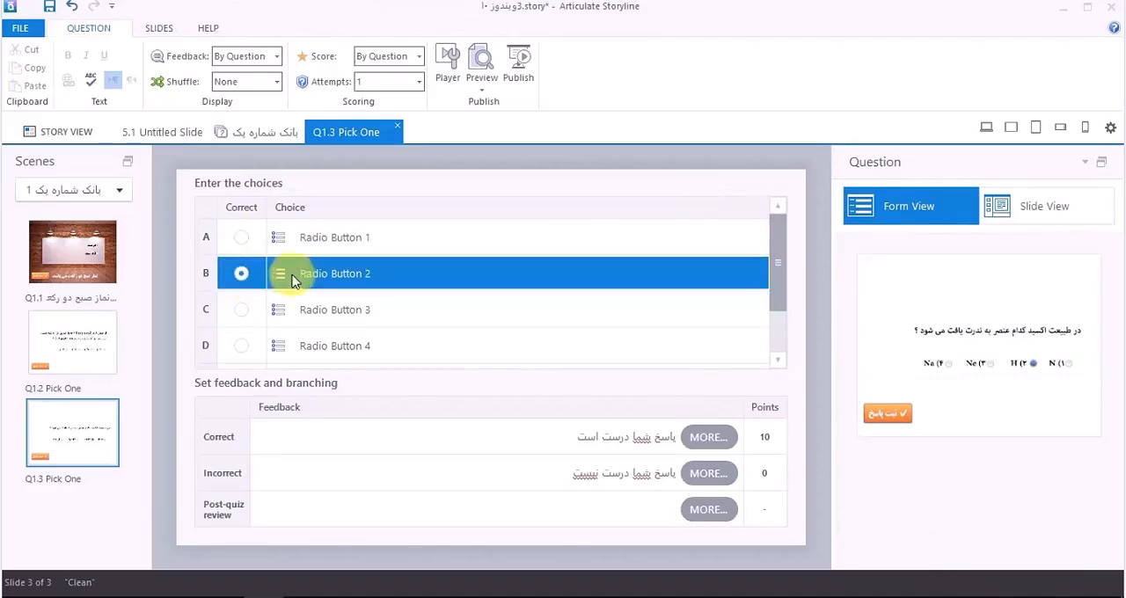
pyautogui.click(313, 276)
pyautogui.click(314, 276)
pyautogui.click(239, 275)
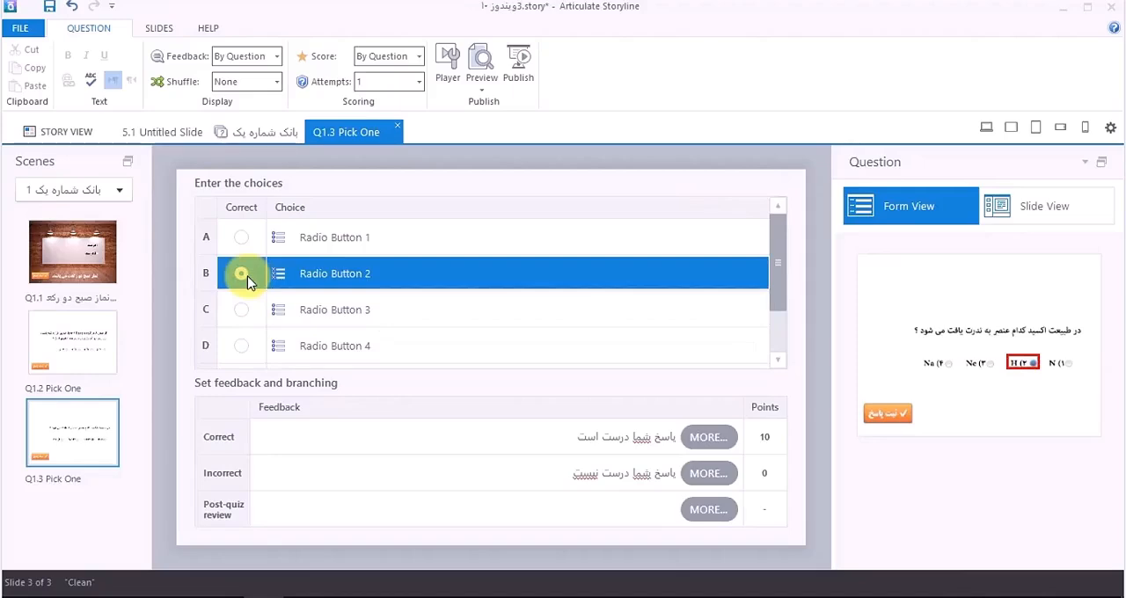
pyautogui.click(1050, 205)
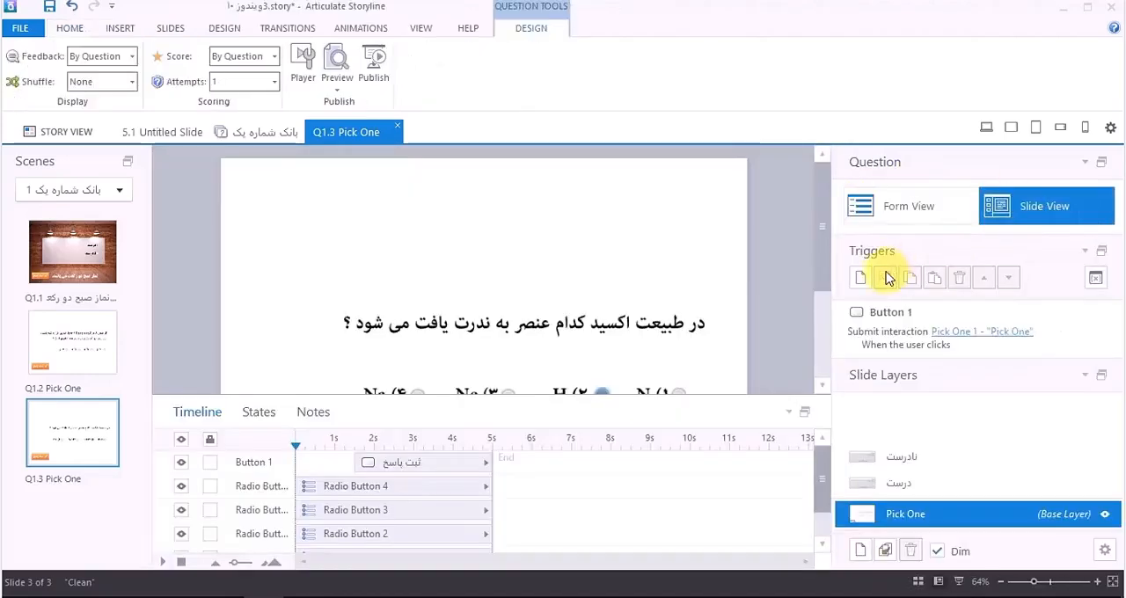
# Step: Shrink the timeline area to give the slide more room and fit the whole slide in the editing area
pyautogui.moveTo(824, 276); pyautogui.dragTo(822, 309)
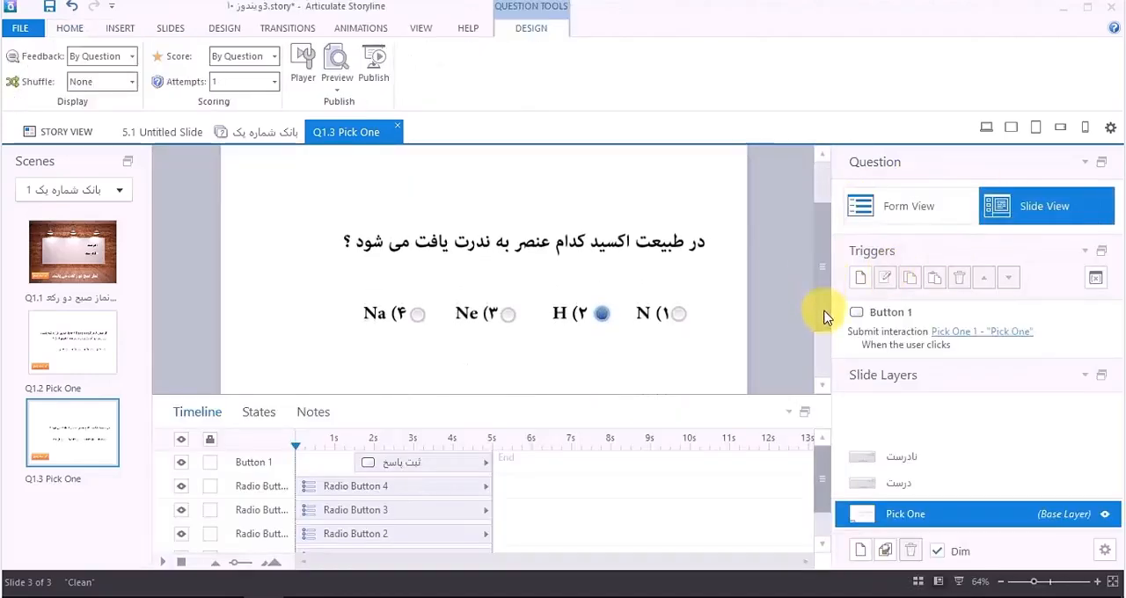
pyautogui.moveTo(764, 400); pyautogui.dragTo(771, 447)
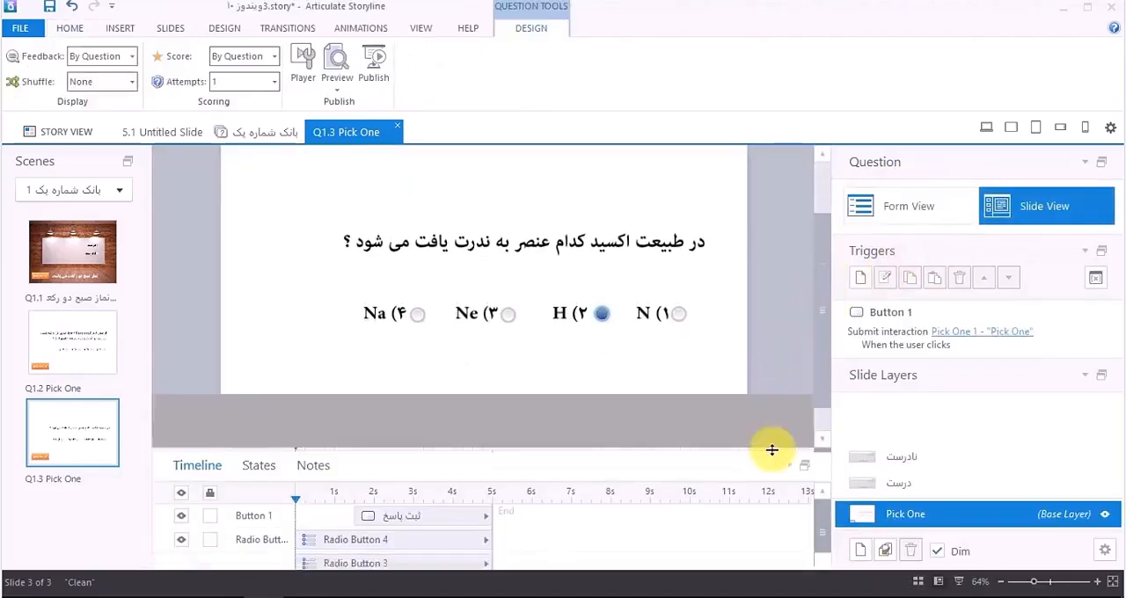
pyautogui.click(323, 428)
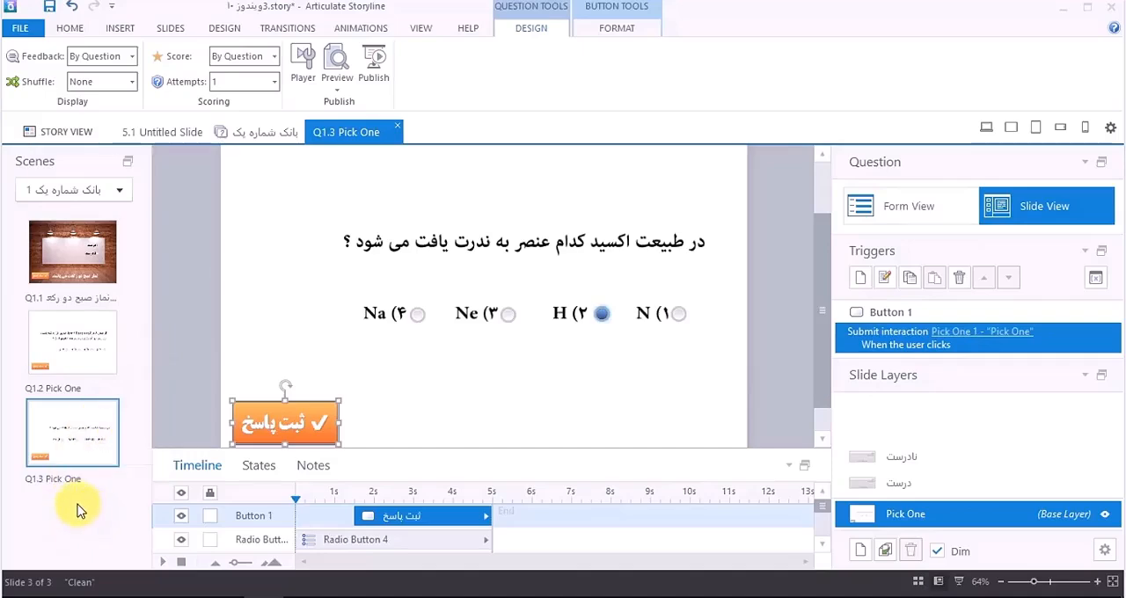
pyautogui.click(1114, 584)
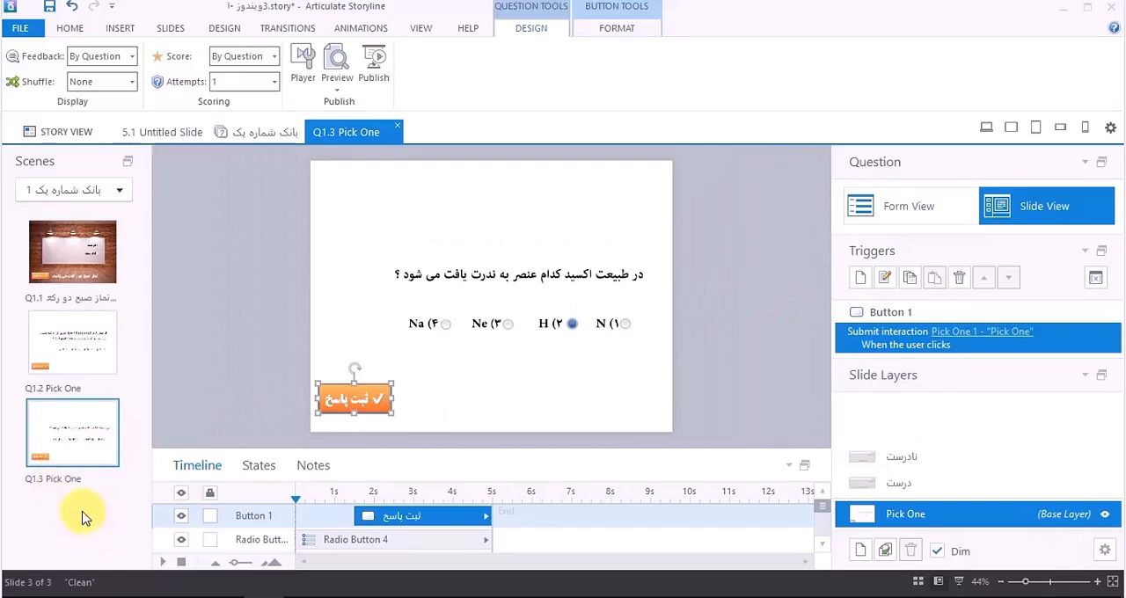
# Step: Duplicate the Q1.3 Pick One slide and delete the question picture and all four radio buttons from the copy
pyautogui.rightClick(74, 430)
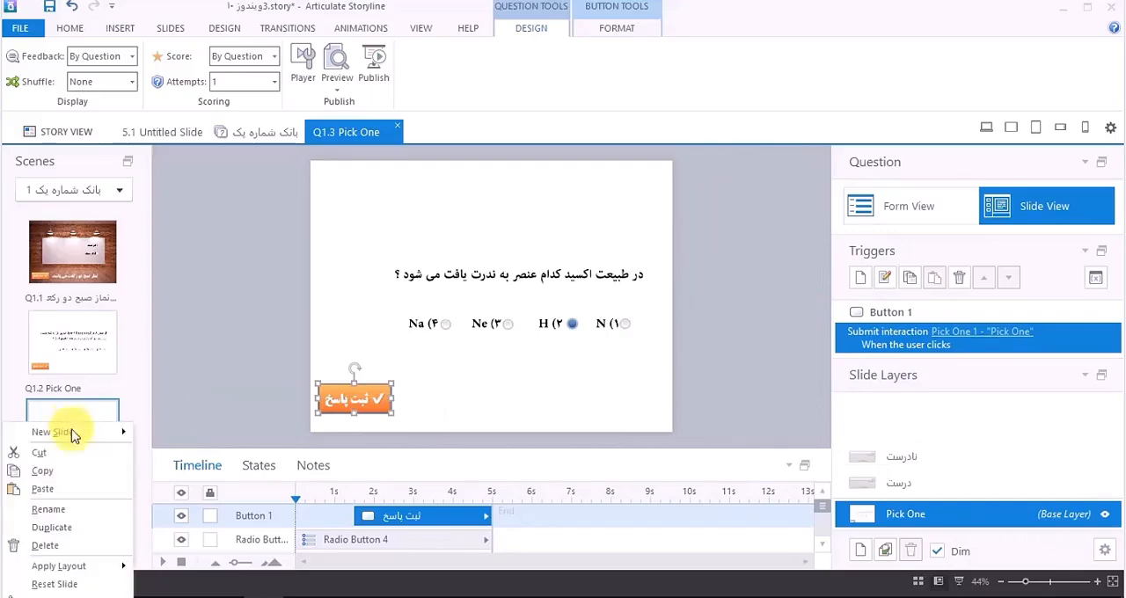
pyautogui.click(68, 530)
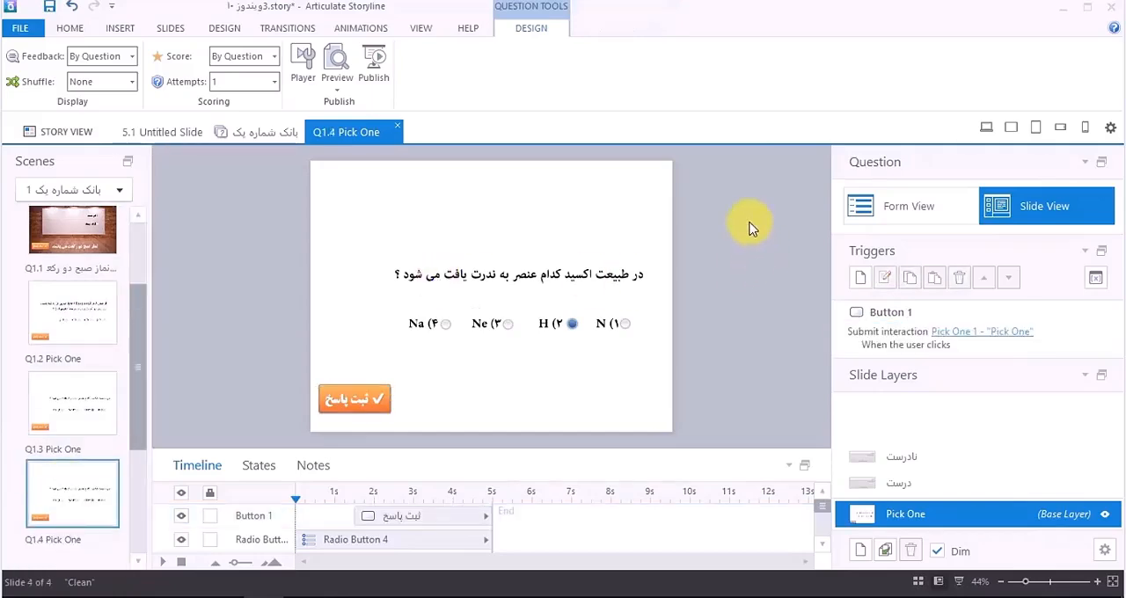
pyautogui.moveTo(728, 216); pyautogui.dragTo(319, 365)
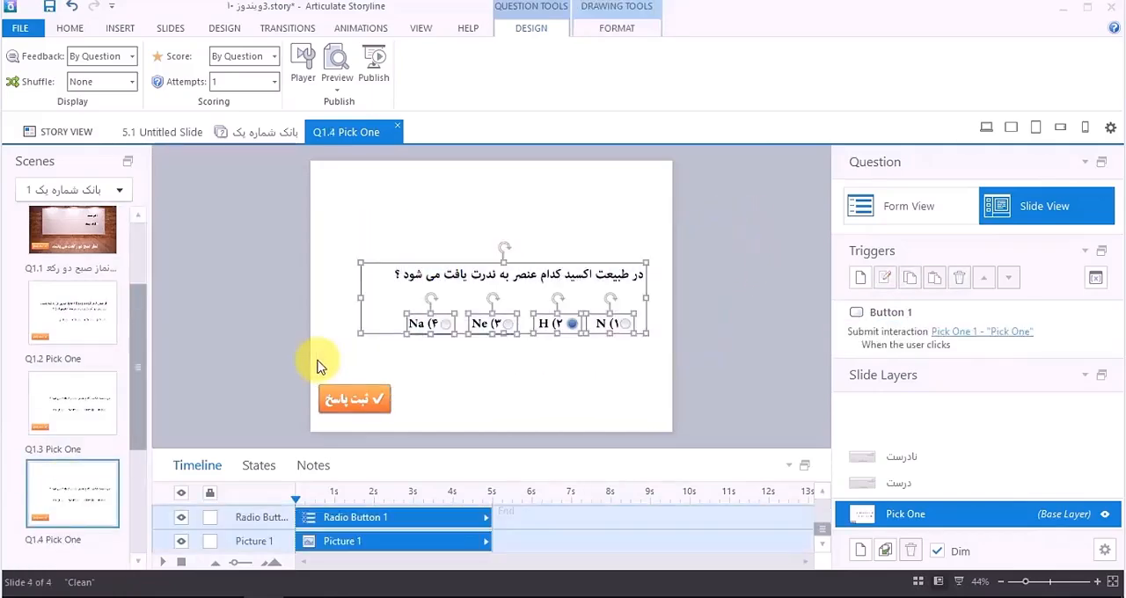
pyautogui.press('Delete')
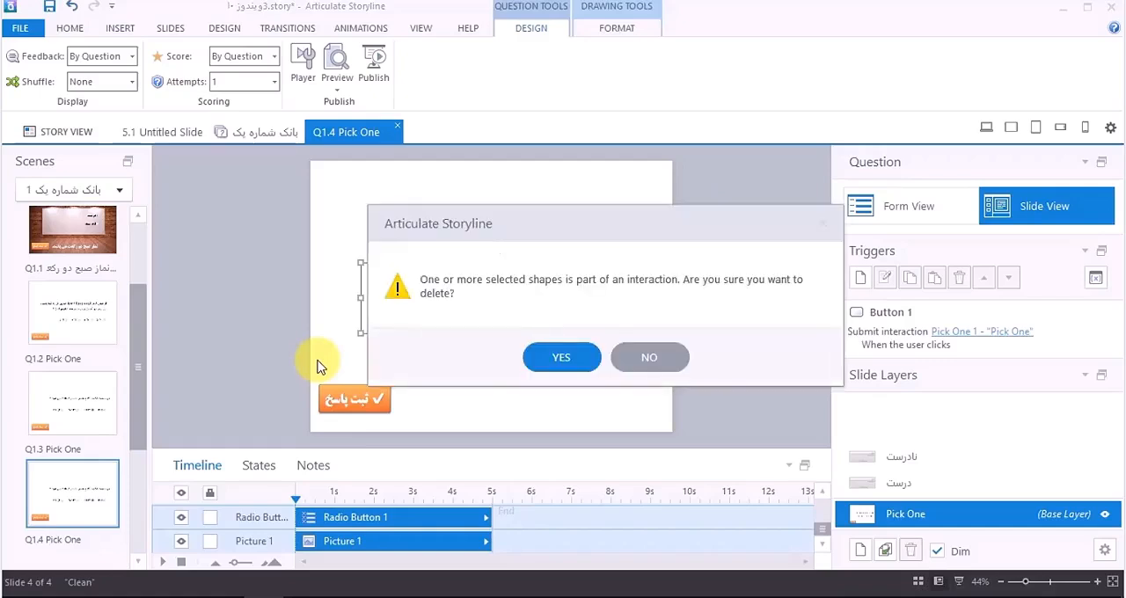
pyautogui.click(537, 356)
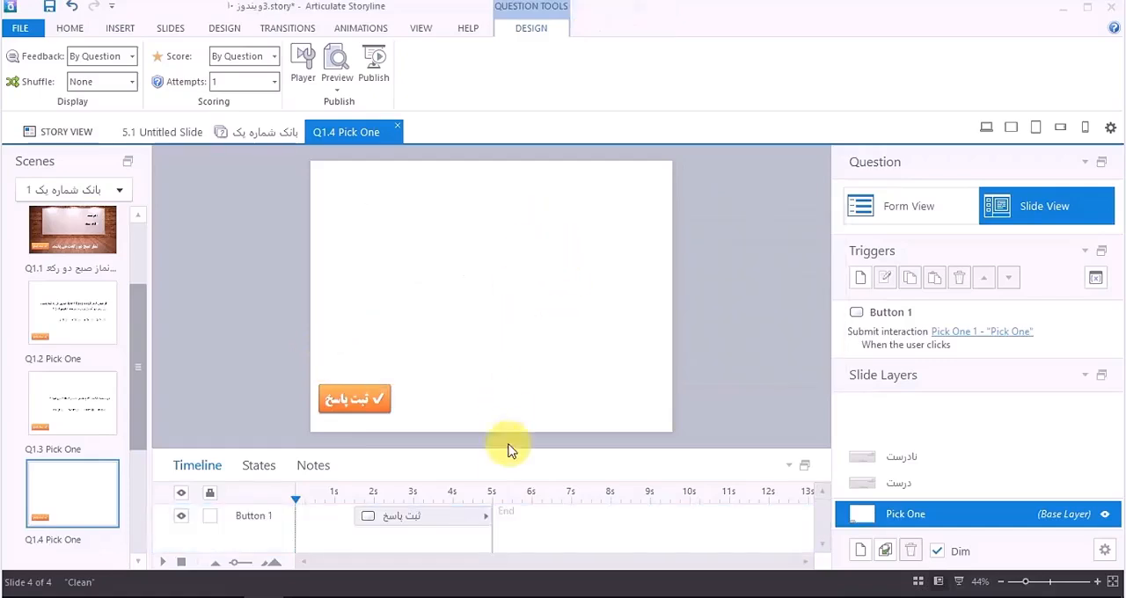
# Step: Switch to the science test PDF in Foxit PhantomPDF and capture the region covering questions 13 to 17 with Snagit
pyautogui.click(350, 591)
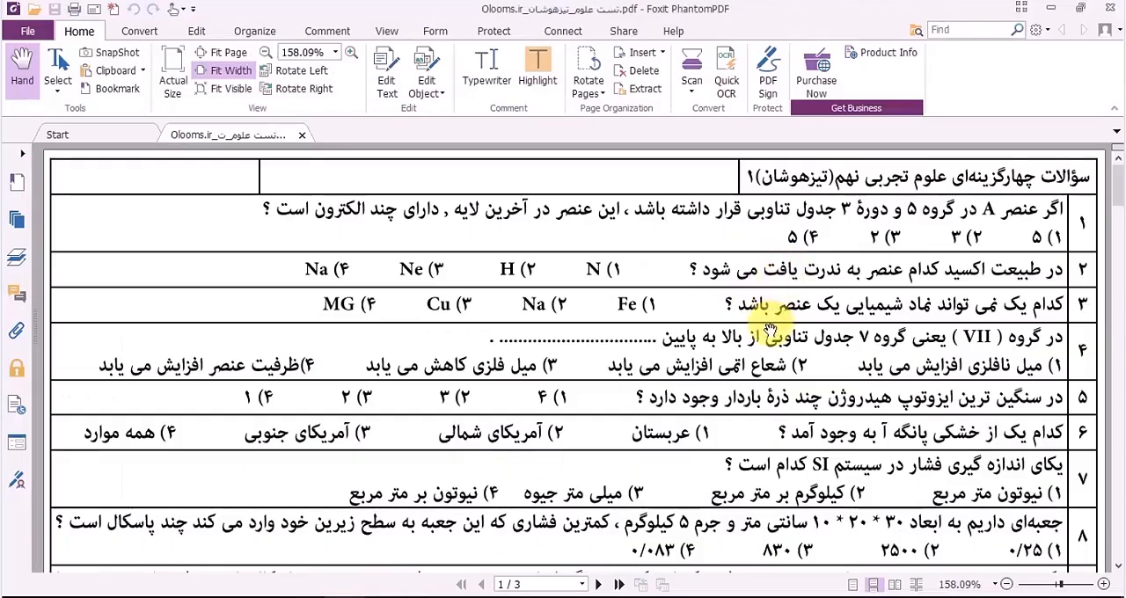
pyautogui.scroll(-5, 800, 334)
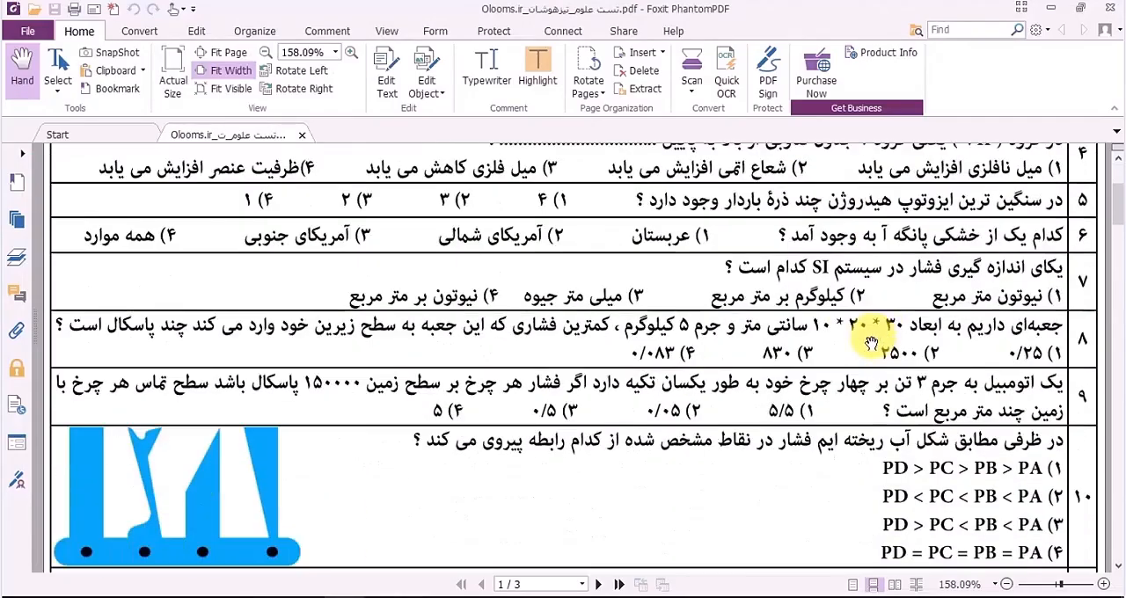
pyautogui.scroll(-8, 871, 343)
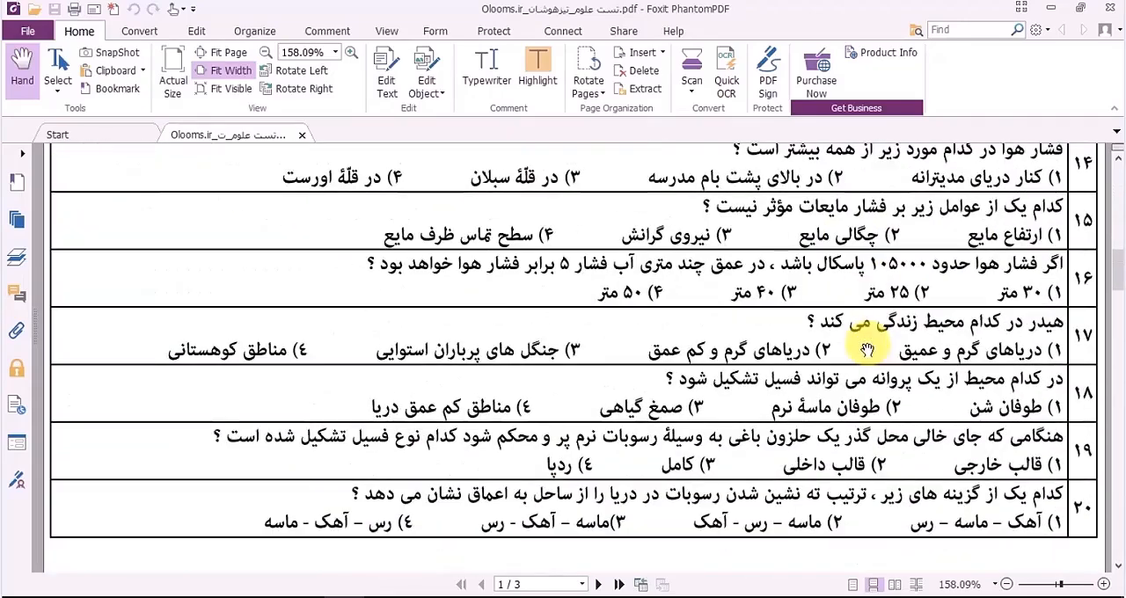
pyautogui.scroll(10, 867, 348)
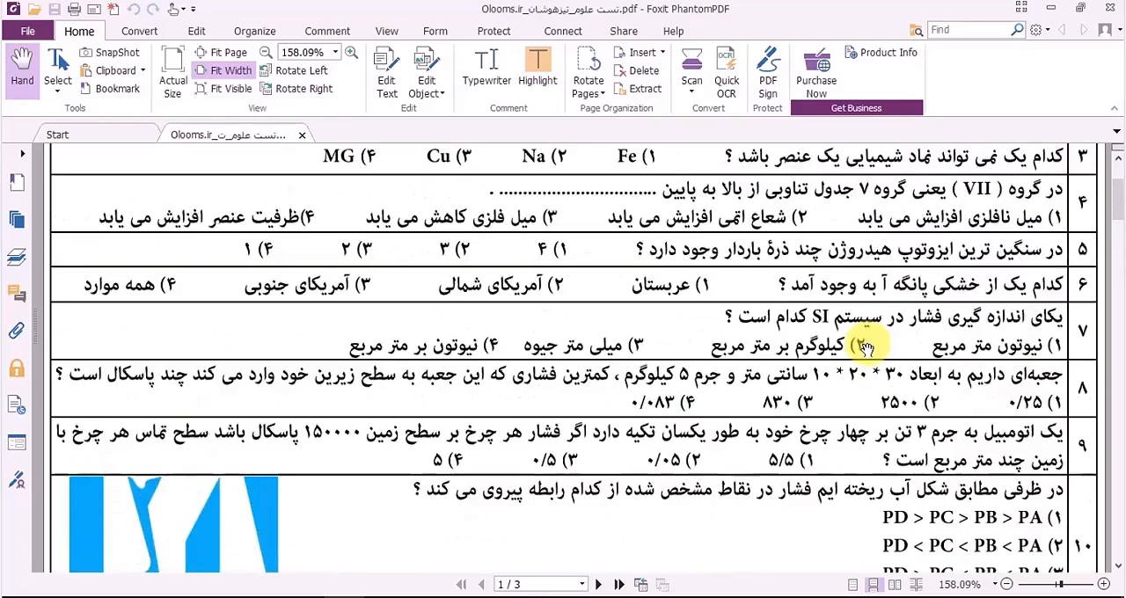
pyautogui.scroll(1, 866, 347)
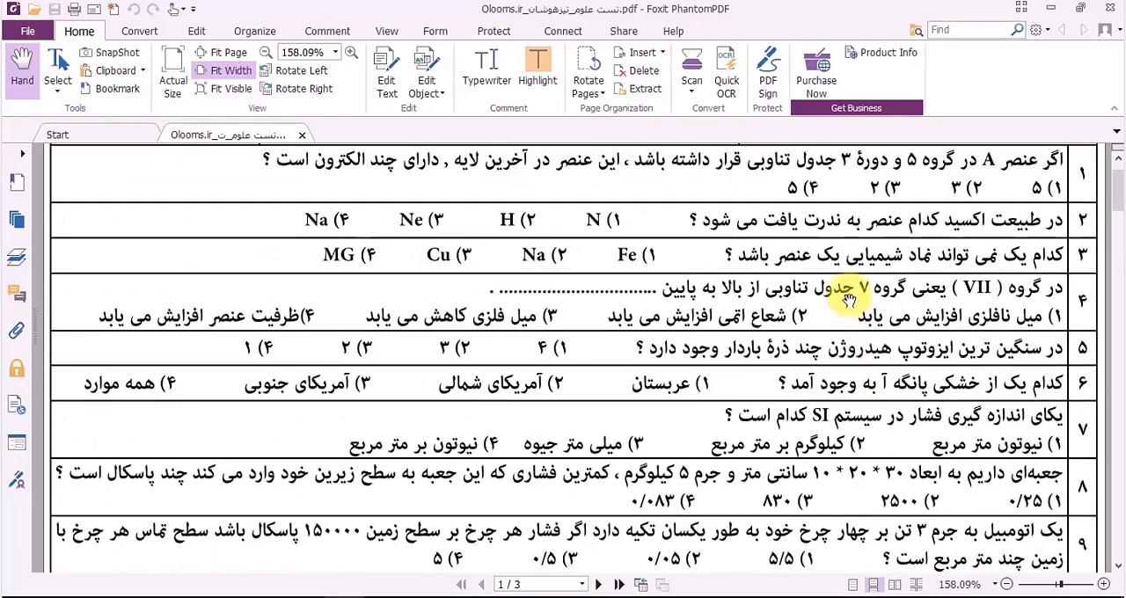
pyautogui.scroll(-10, 856, 319)
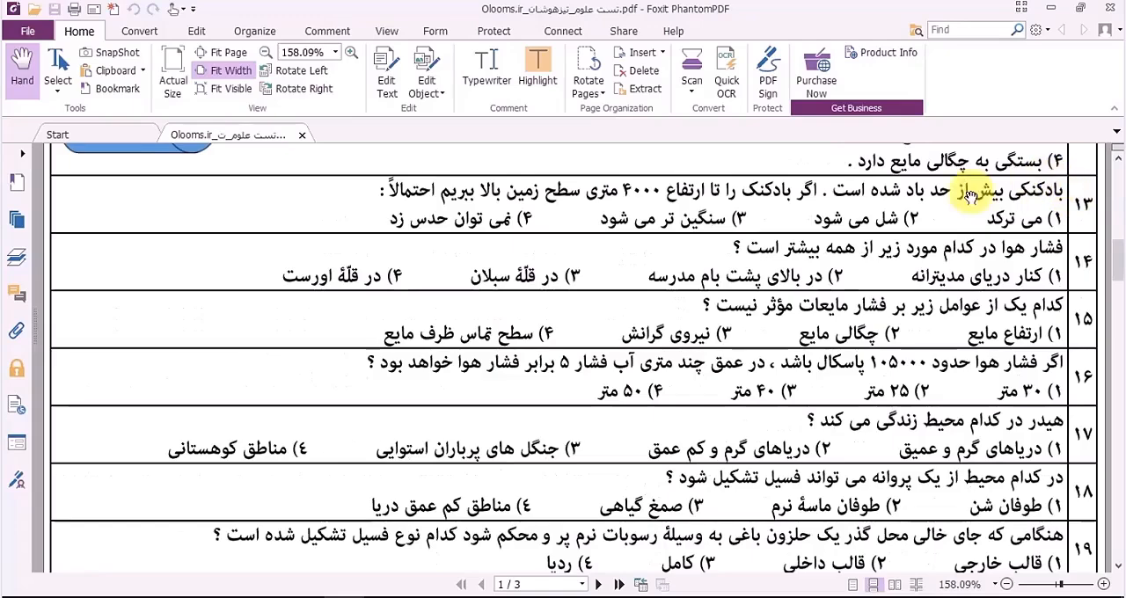
pyautogui.click(344, 597)
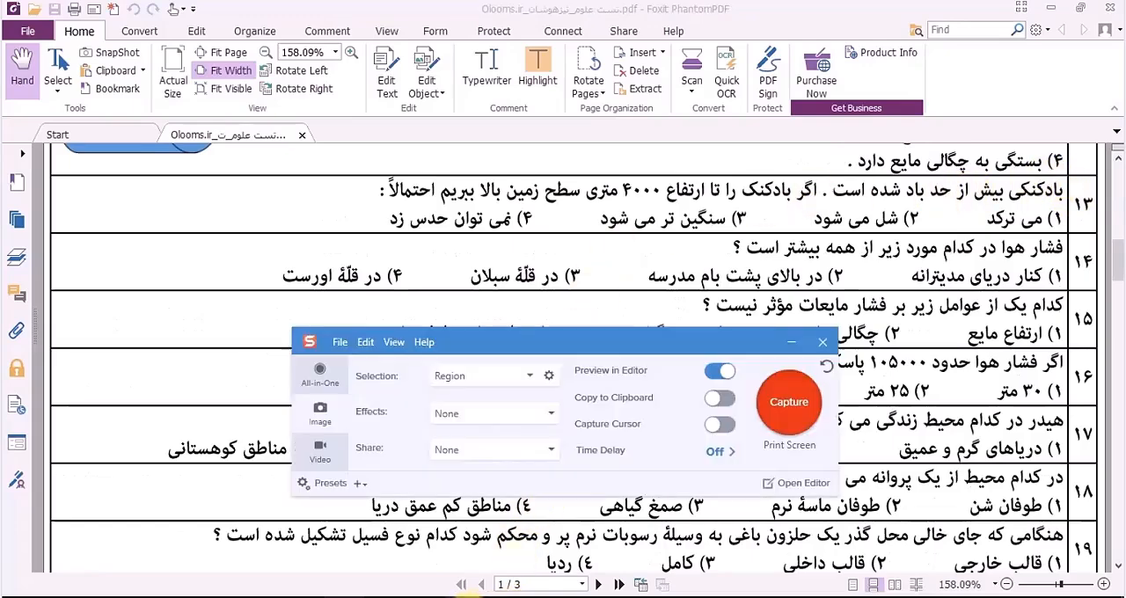
pyautogui.click(772, 424)
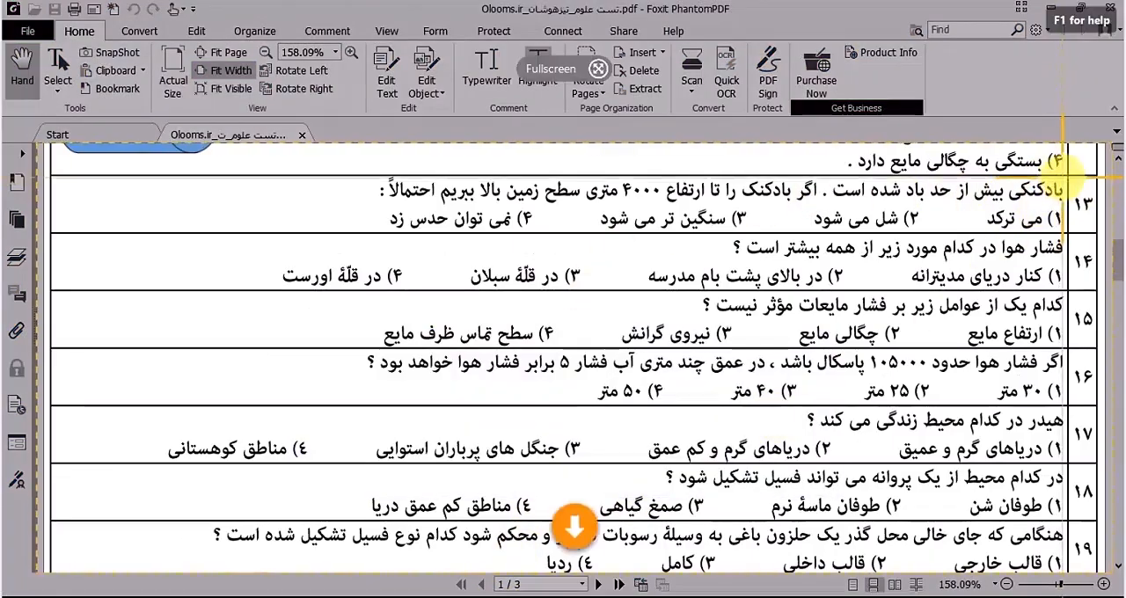
pyautogui.moveTo(1067, 175); pyautogui.dragTo(164, 463)
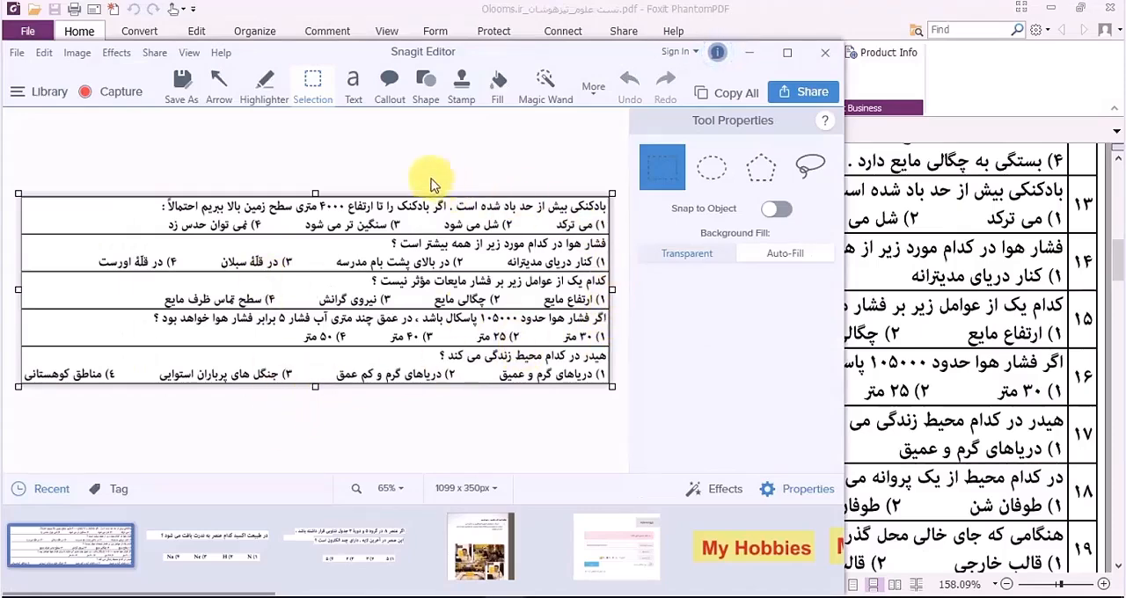
# Step: Maximize the Snagit Editor and trim the capture's edges slightly, to about 1095 x 347 px
pyautogui.click(787, 53)
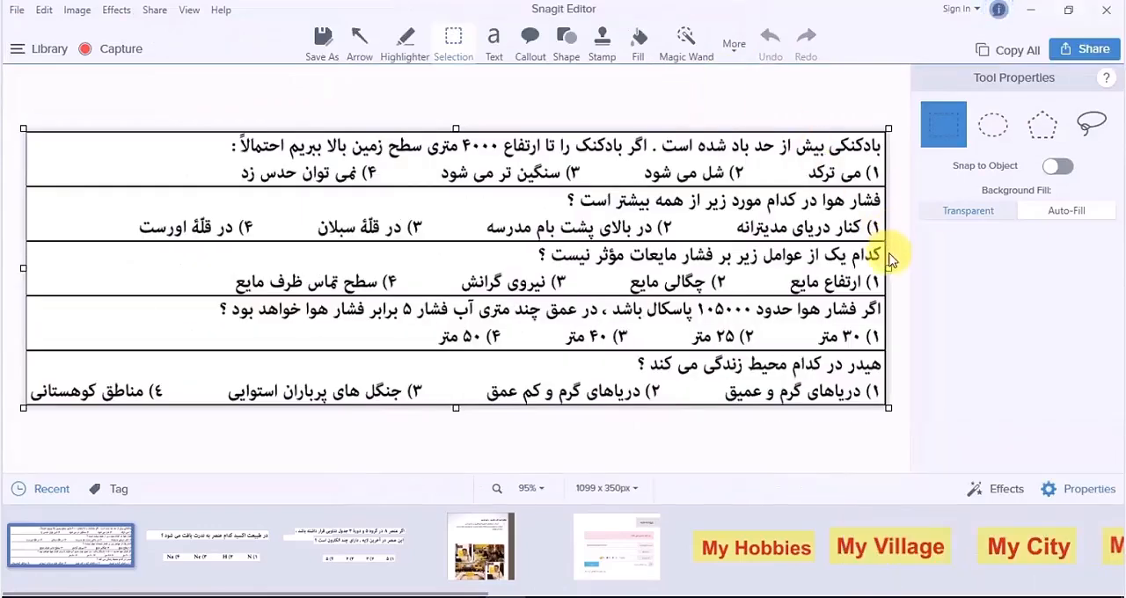
pyautogui.moveTo(891, 271); pyautogui.dragTo(888, 270)
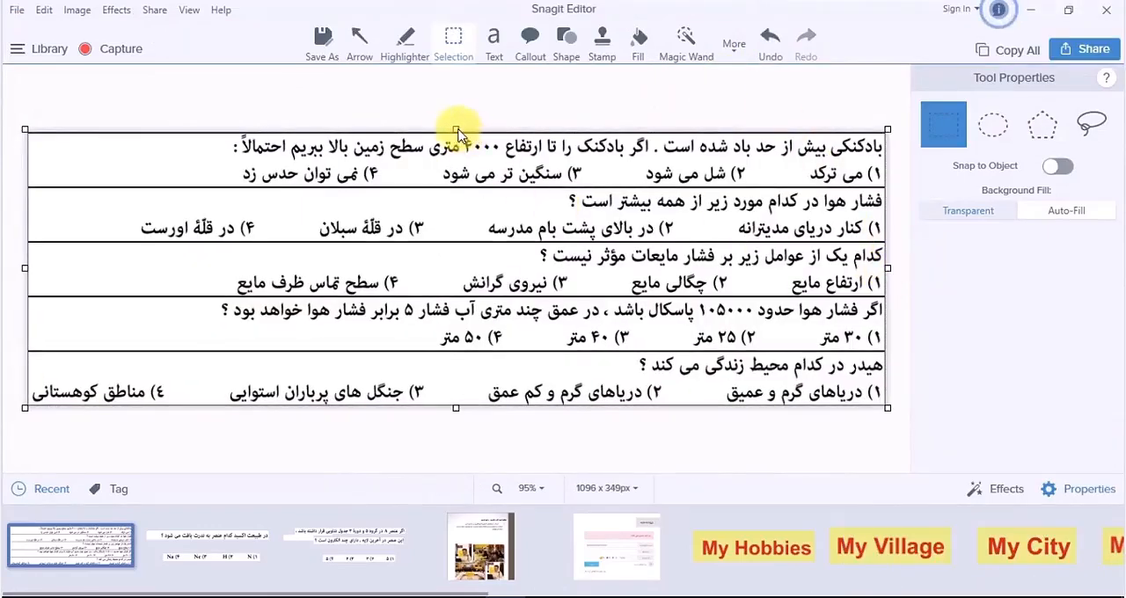
pyautogui.moveTo(455, 125); pyautogui.dragTo(454, 126)
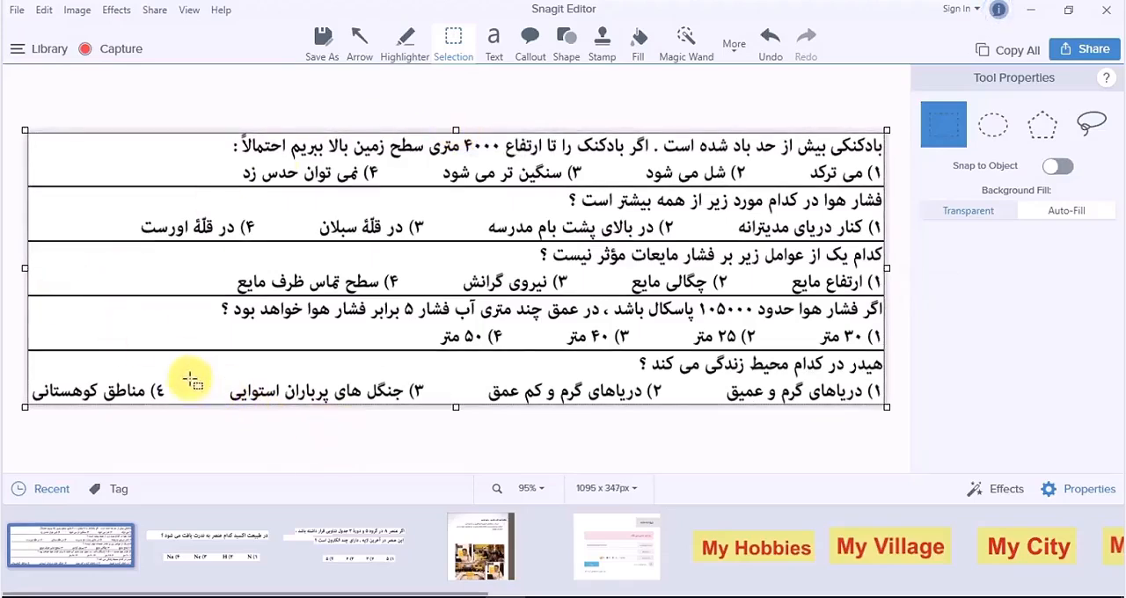
# Step: Shift options 4 and 3 of the captured question 17 to the right, closer to the other options
pyautogui.moveTo(174, 370); pyautogui.dragTo(11, 416)
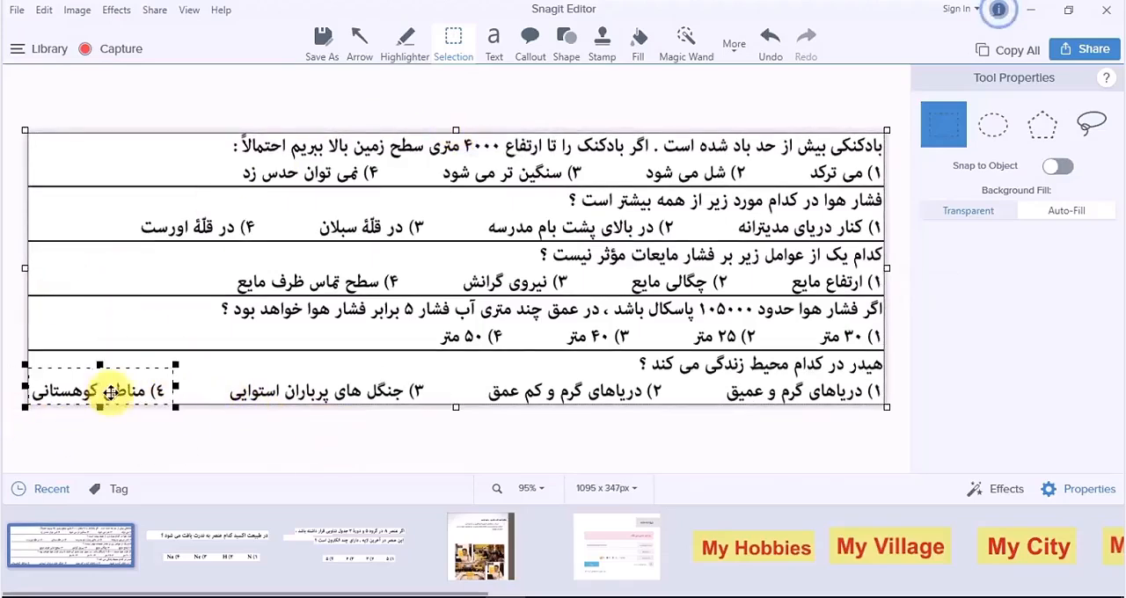
pyautogui.moveTo(111, 393); pyautogui.dragTo(156, 395)
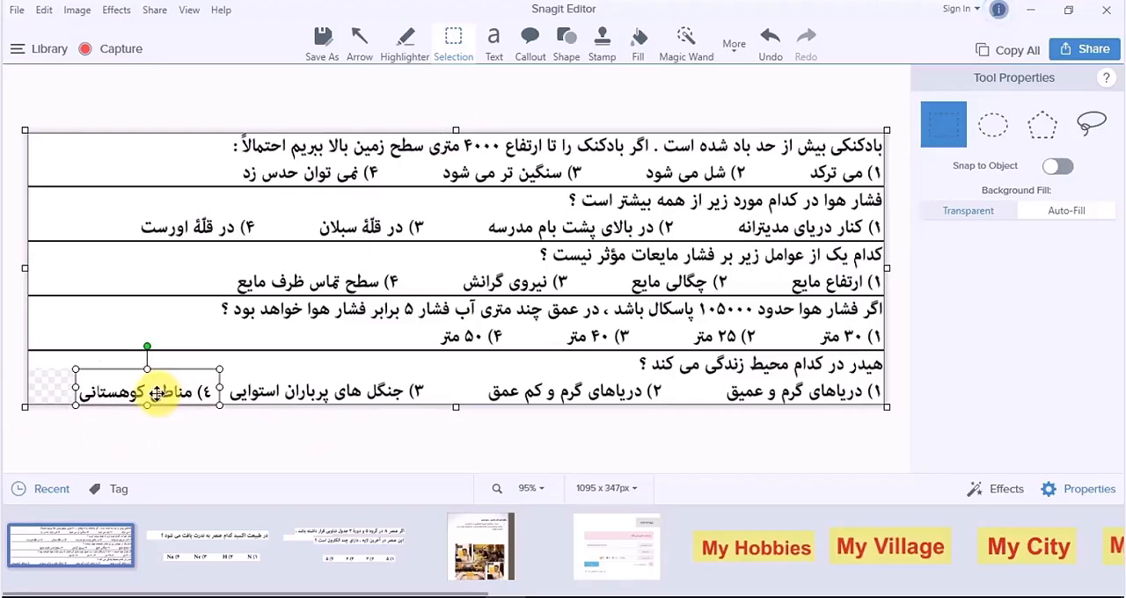
pyautogui.click(222, 432)
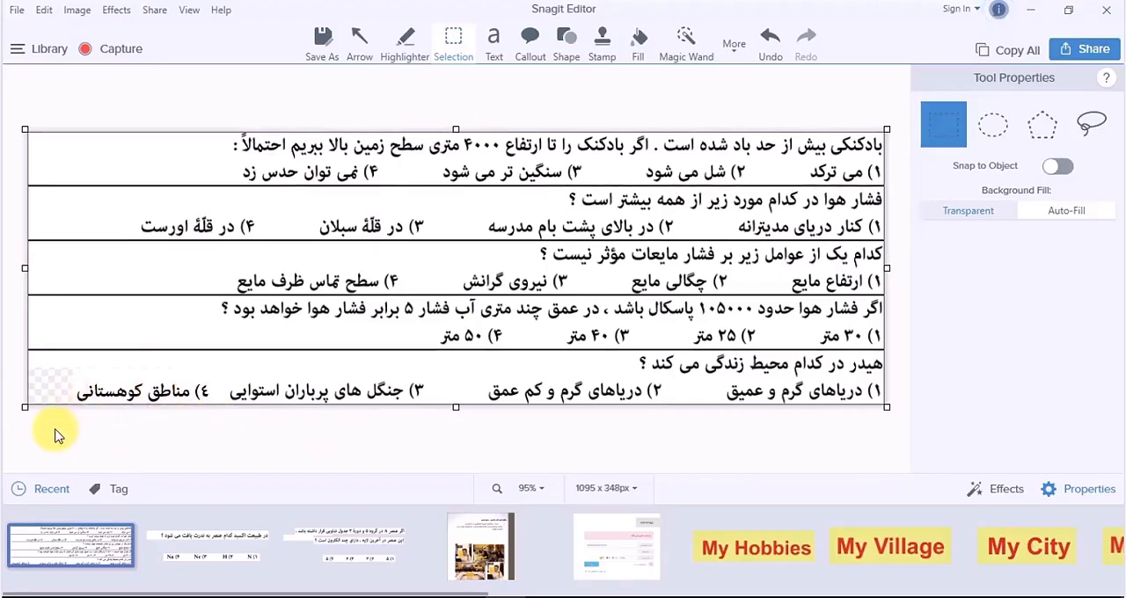
pyautogui.moveTo(61, 419); pyautogui.dragTo(415, 395)
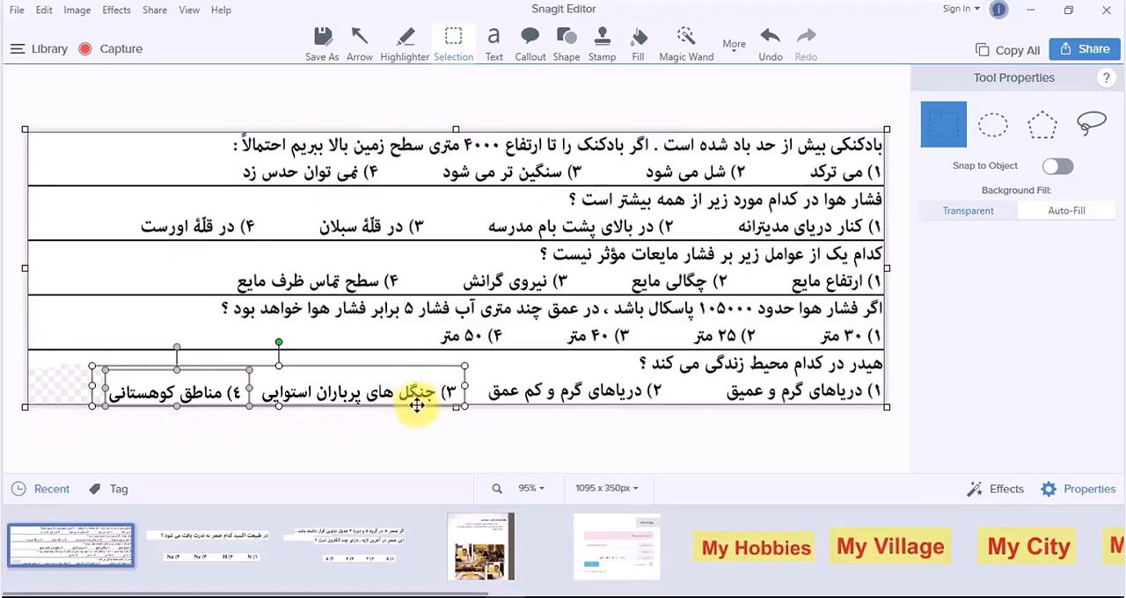
pyautogui.click(429, 440)
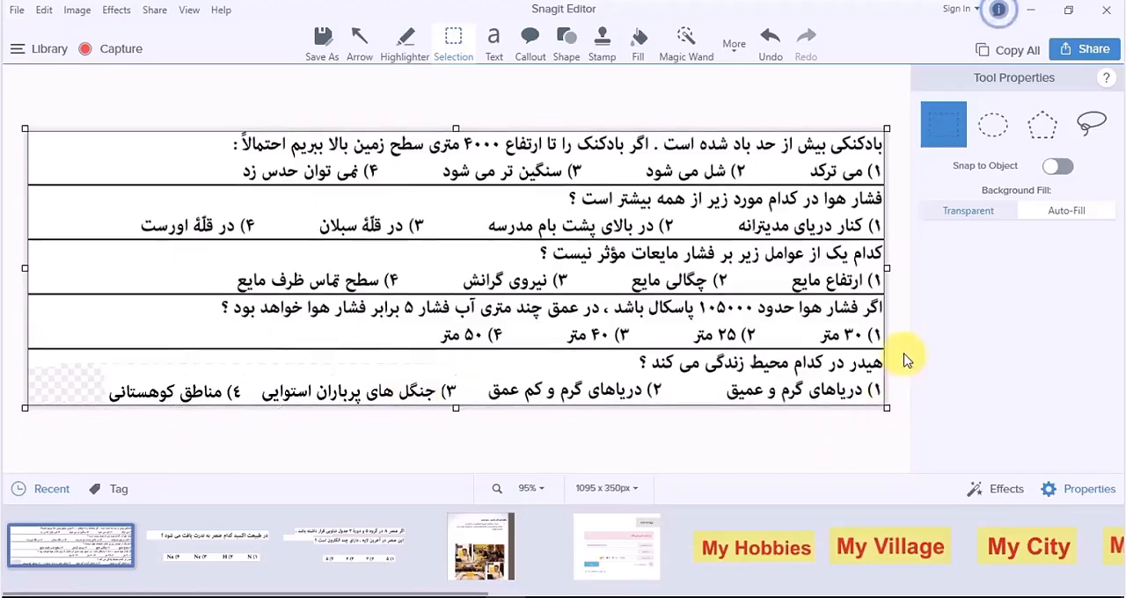
pyautogui.rightClick(132, 322)
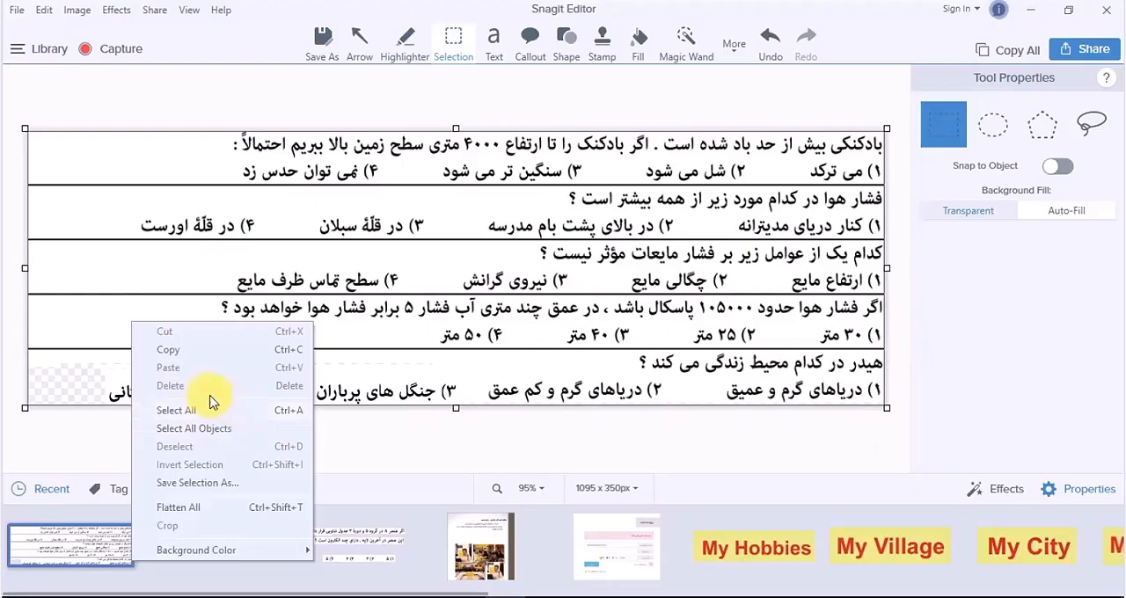
pyautogui.rightClick(109, 303)
pyautogui.click(17, 340)
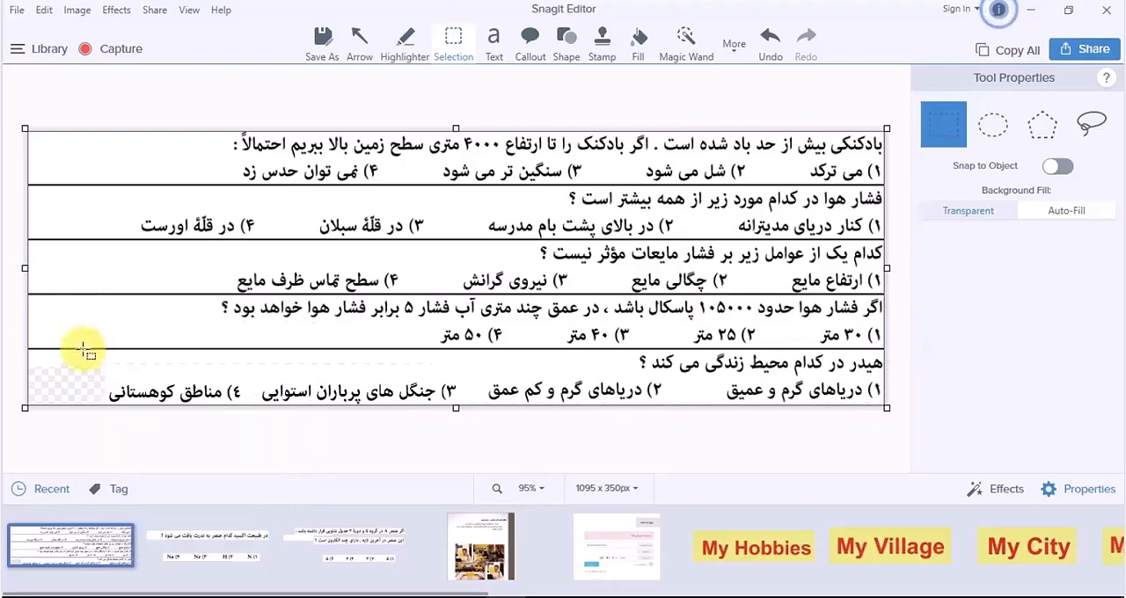
pyautogui.rightClick(78, 387)
pyautogui.click(68, 388)
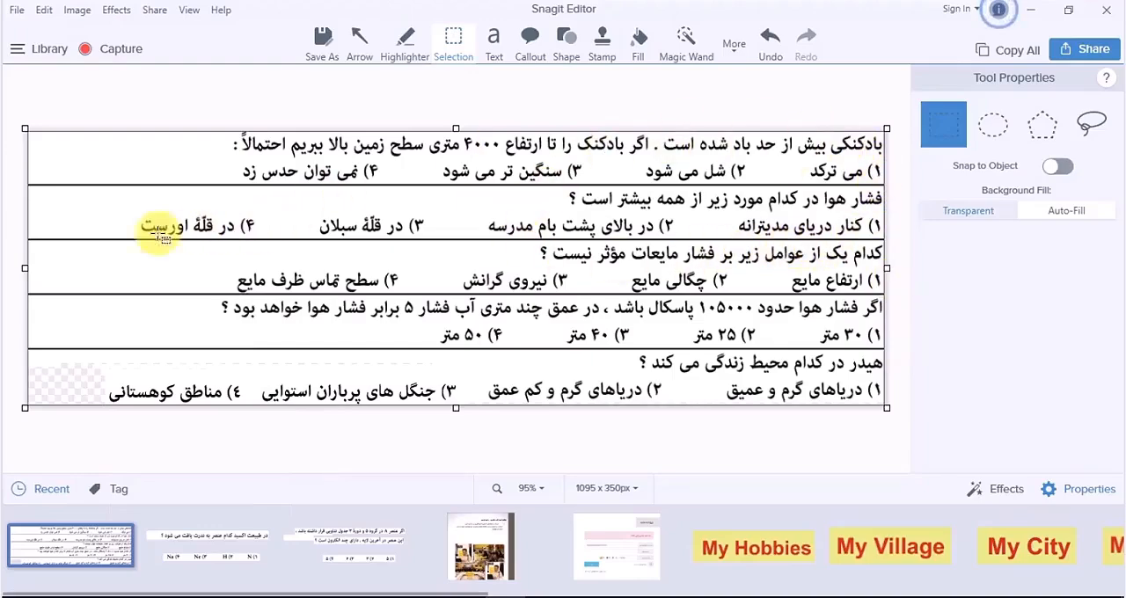
# Step: Trim the capture's left edge to about 993 x 349 px and highlight its five question lines in yellow at 65 opacity
pyautogui.moveTo(24, 268); pyautogui.dragTo(100, 269)
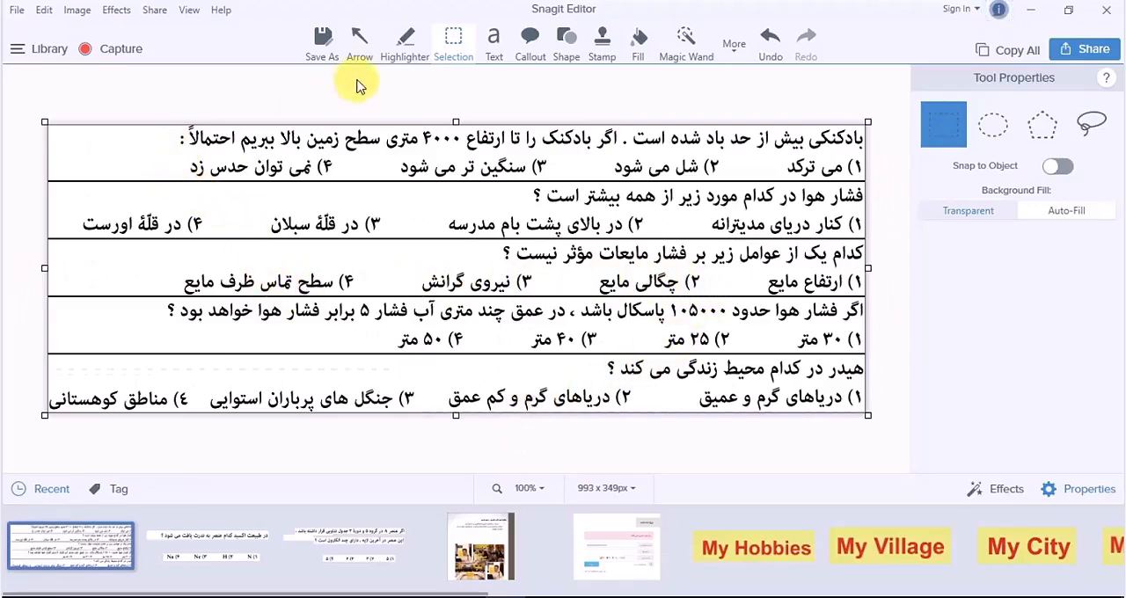
pyautogui.click(412, 50)
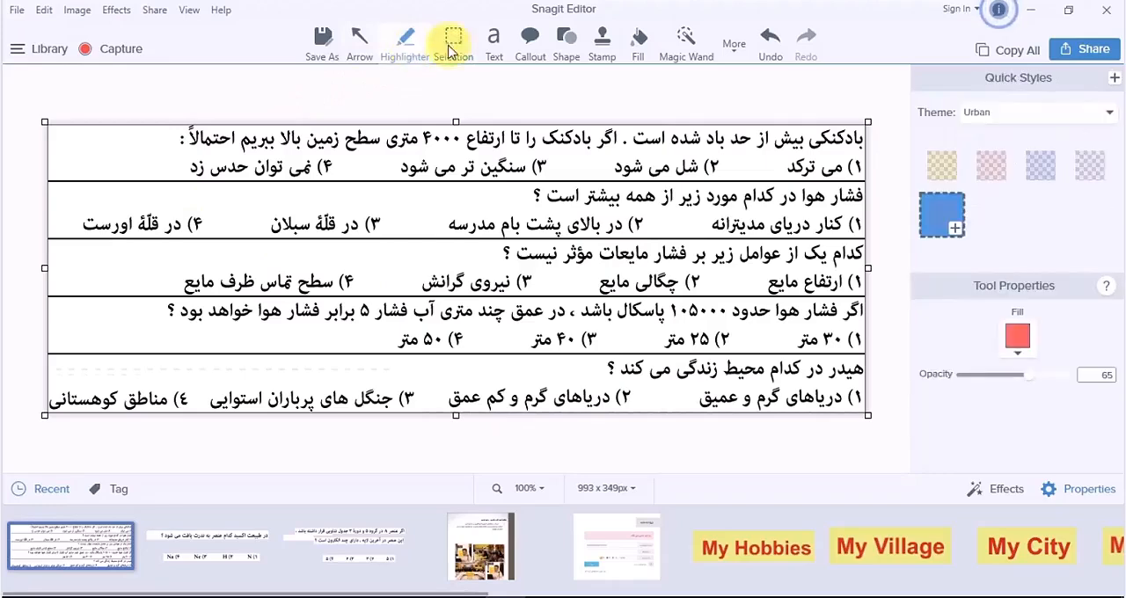
pyautogui.click(956, 175)
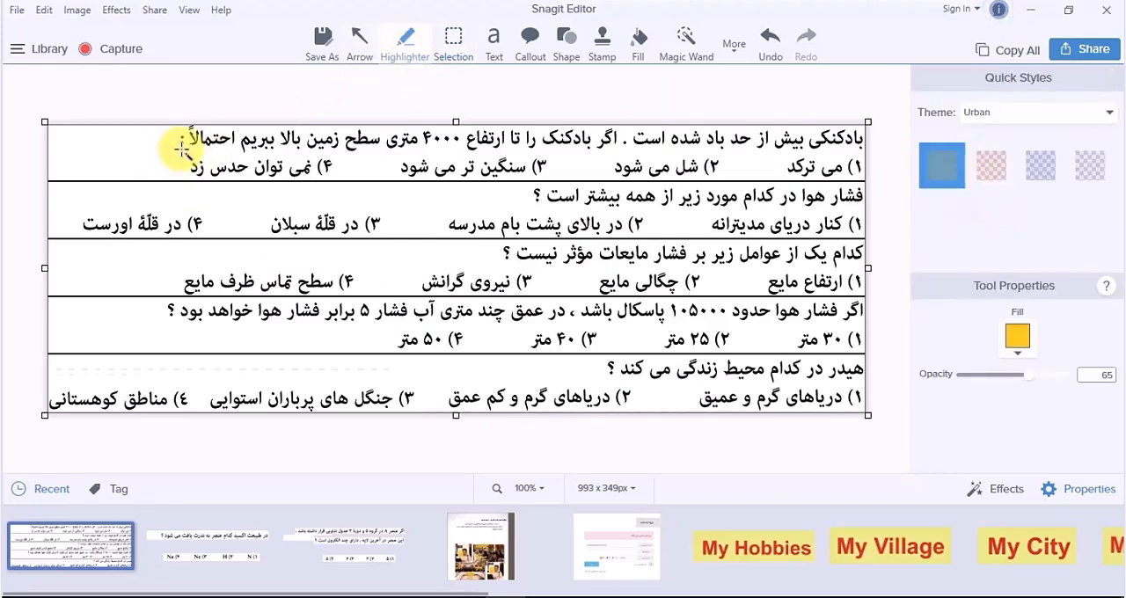
pyautogui.moveTo(179, 151)
pyautogui.mouseDown()
pyautogui.moveTo(787, 114)
pyautogui.moveTo(872, 121)
pyautogui.mouseUp()
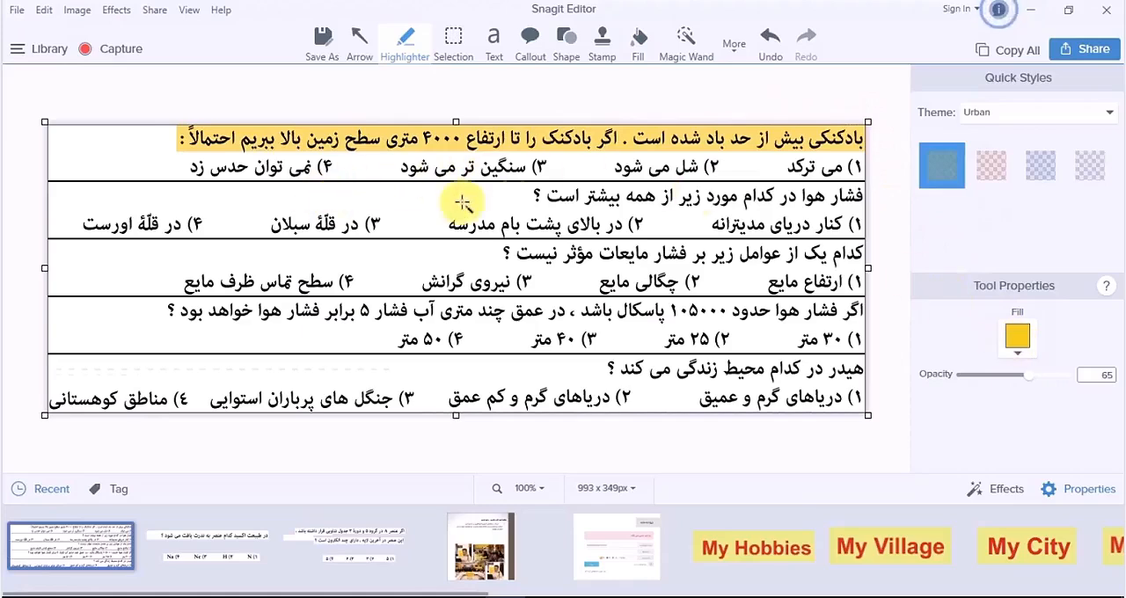
pyautogui.moveTo(527, 205); pyautogui.dragTo(885, 188)
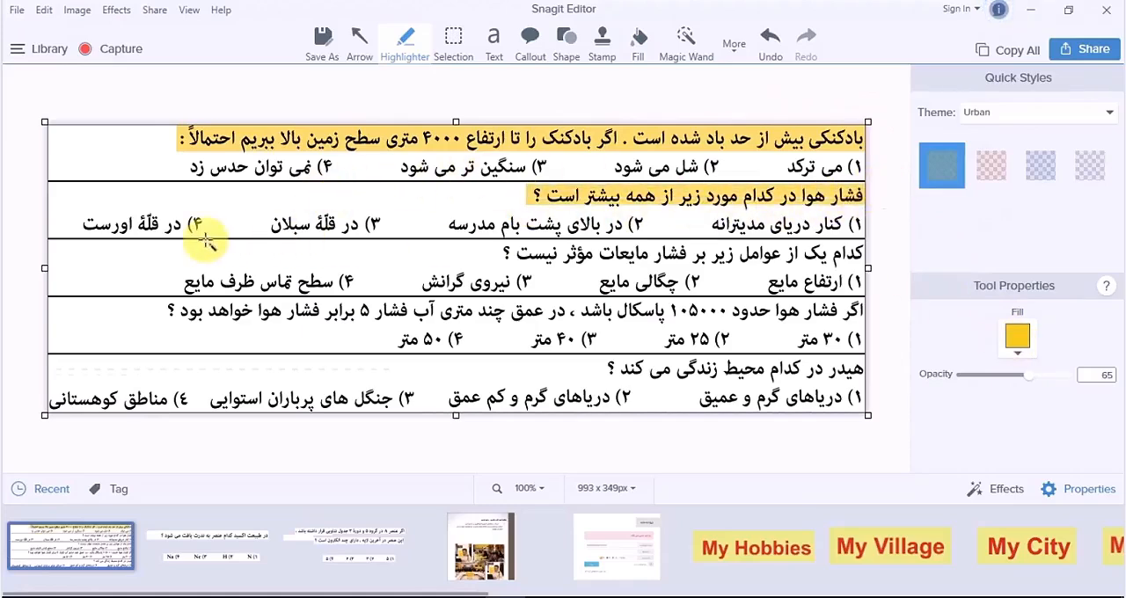
pyautogui.moveTo(503, 254); pyautogui.dragTo(866, 246)
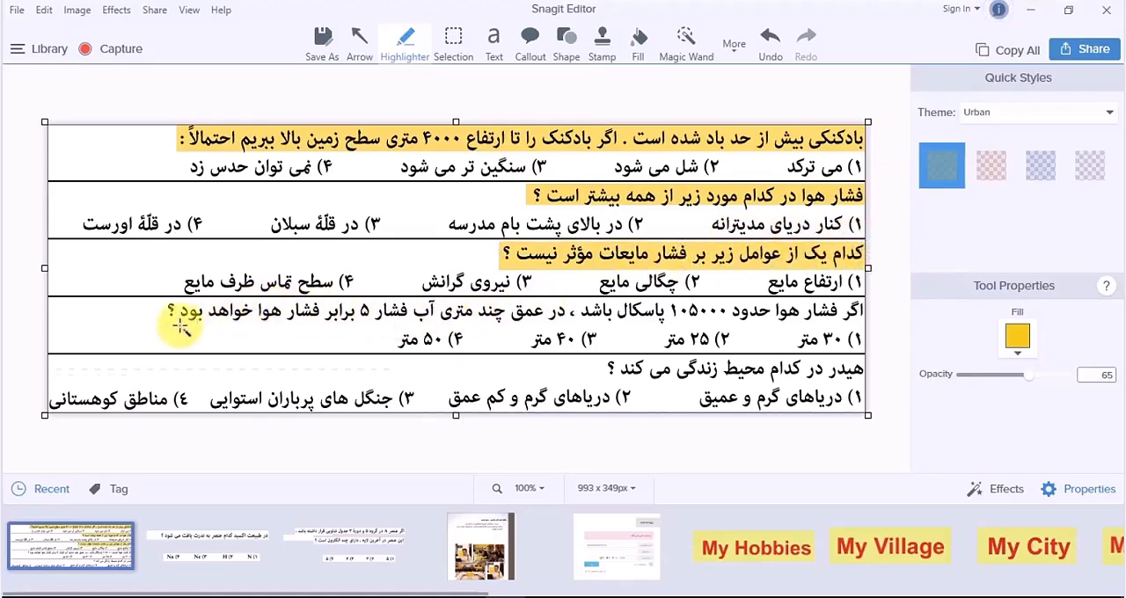
pyautogui.moveTo(162, 325); pyautogui.dragTo(871, 299)
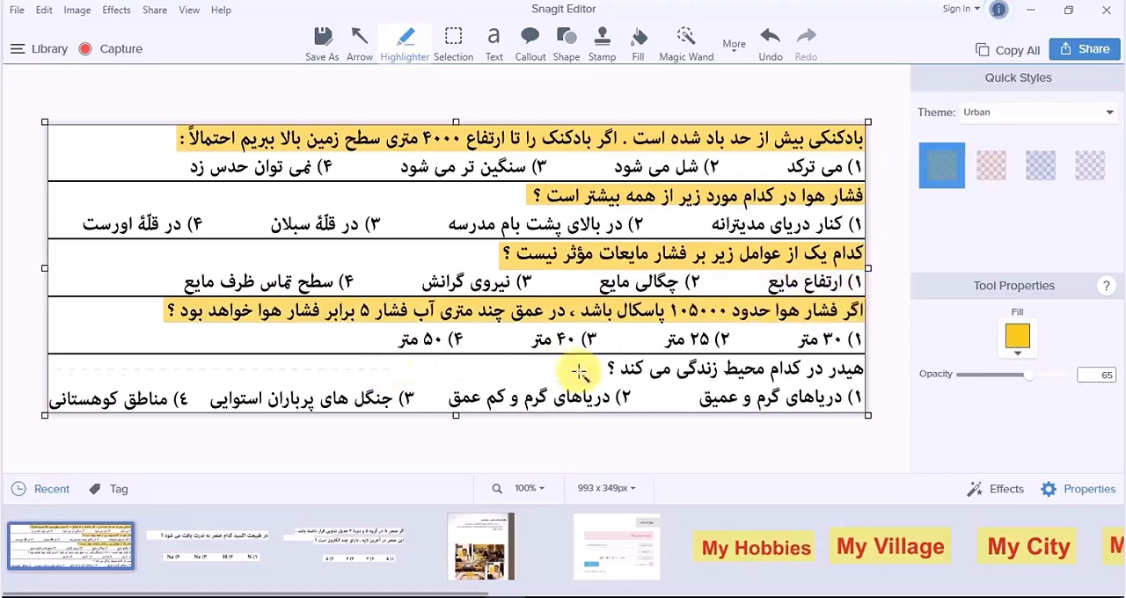
pyautogui.moveTo(605, 378); pyautogui.dragTo(867, 363)
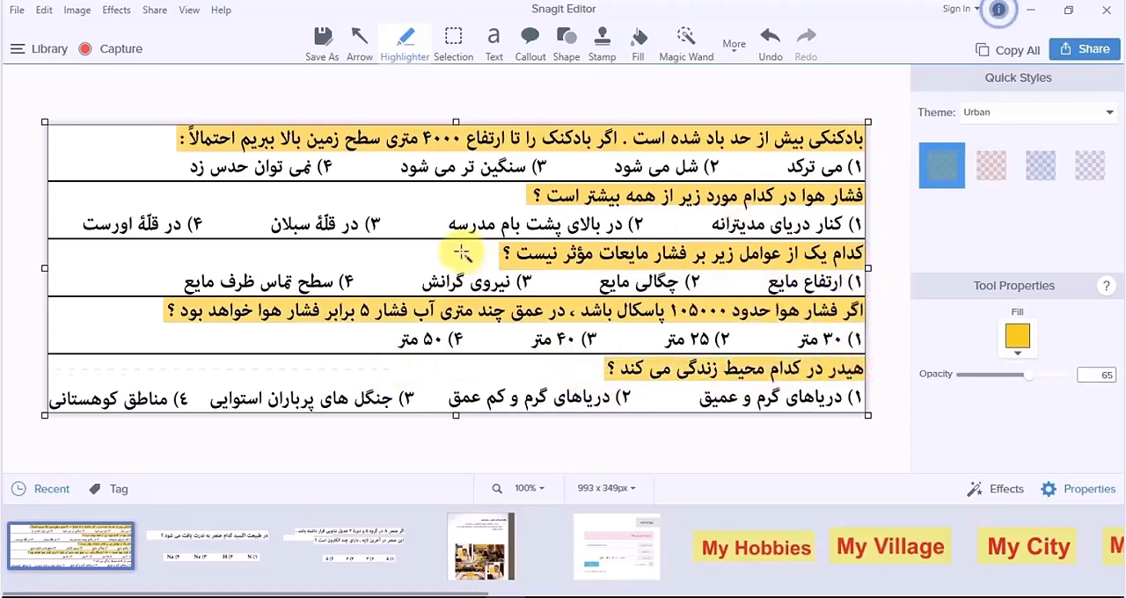
# Step: Copy the highlighted capture, switch to Storyline, paste it onto the Q1.4 Pick One slide and shrink it slightly within the slide edges
pyautogui.rightClick(308, 225)
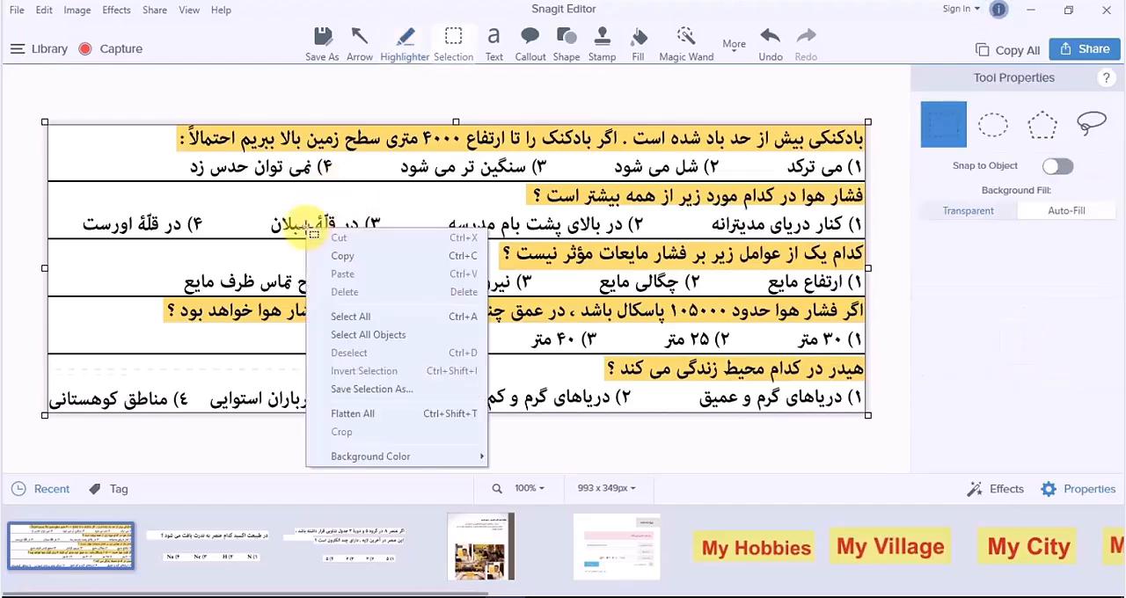
pyautogui.click(326, 251)
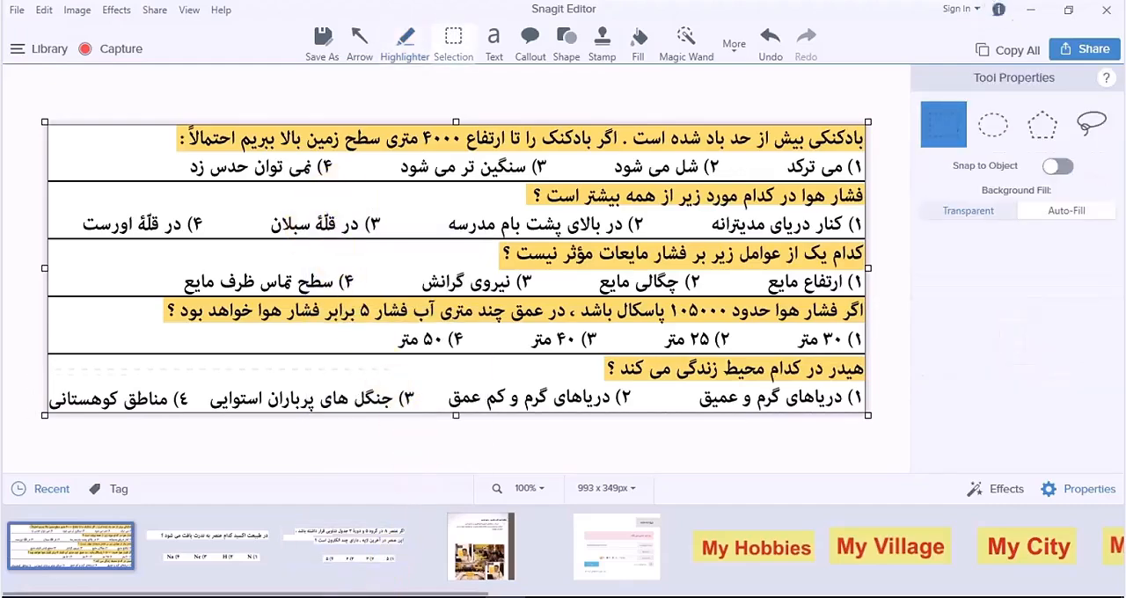
pyautogui.click(345, 597)
pyautogui.click(265, 597)
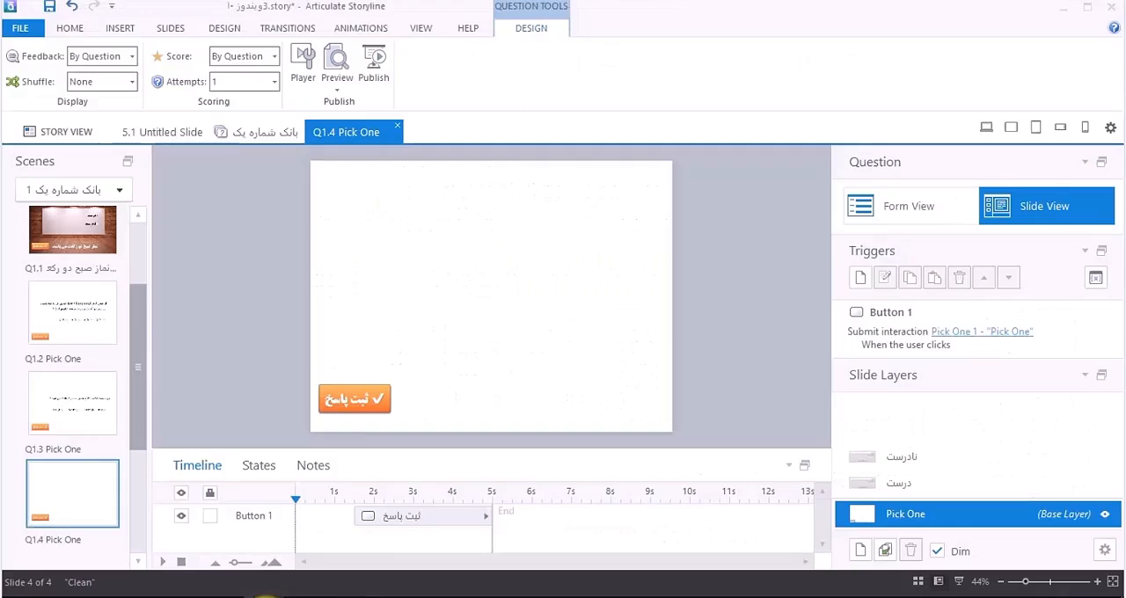
pyautogui.rightClick(376, 227)
pyautogui.click(310, 278)
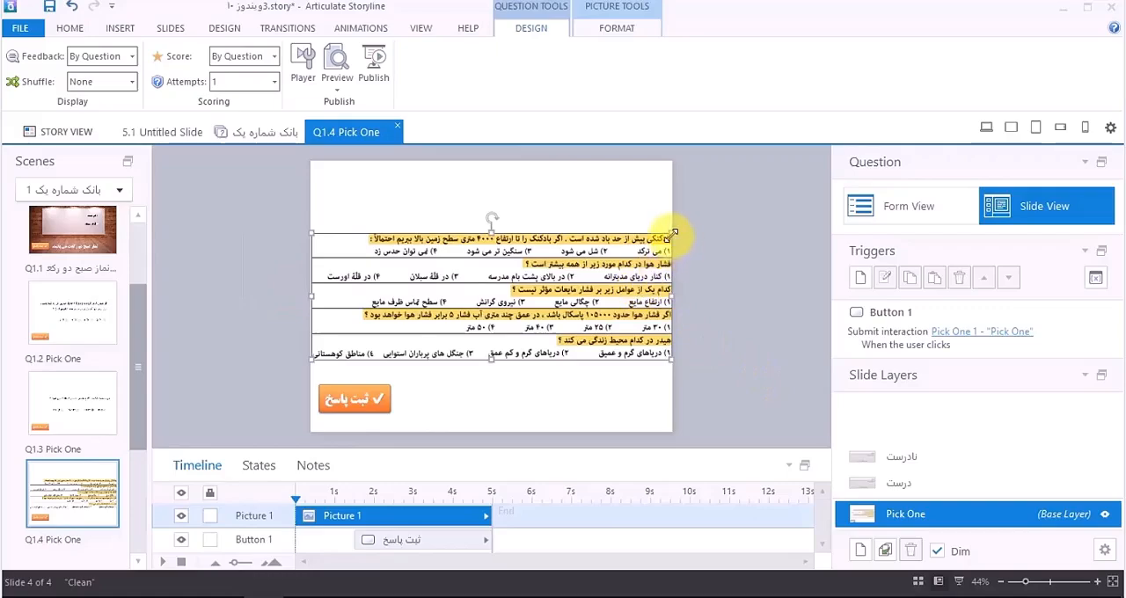
pyautogui.moveTo(668, 235); pyautogui.dragTo(628, 255)
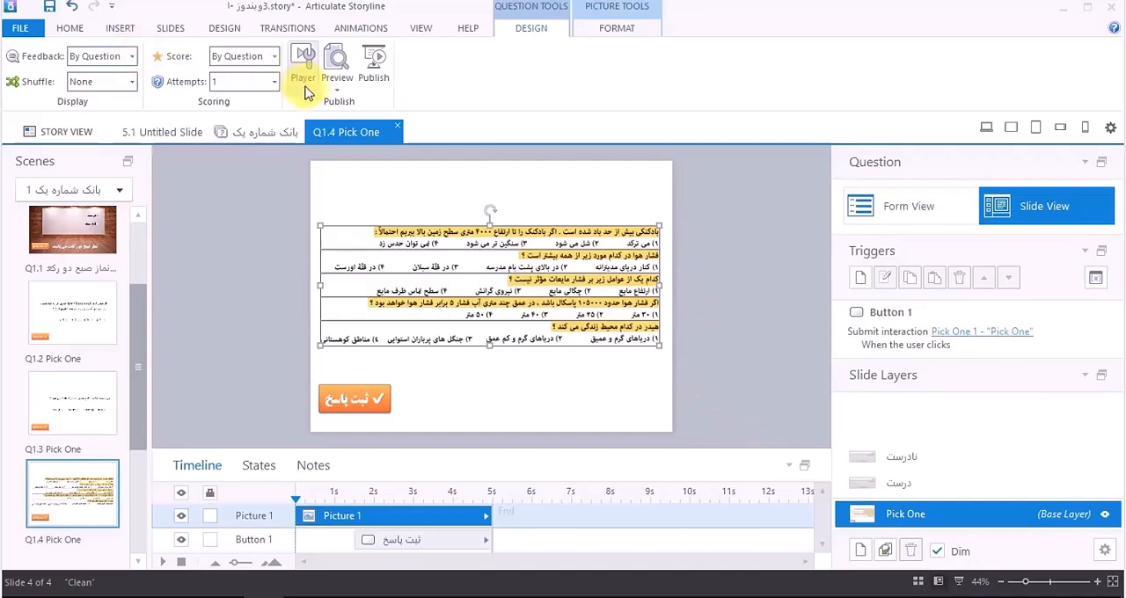
# Step: Preview the Q1.4 slide to check how legible the pasted questions are, and return to editing
pyautogui.click(337, 92)
pyautogui.click(339, 108)
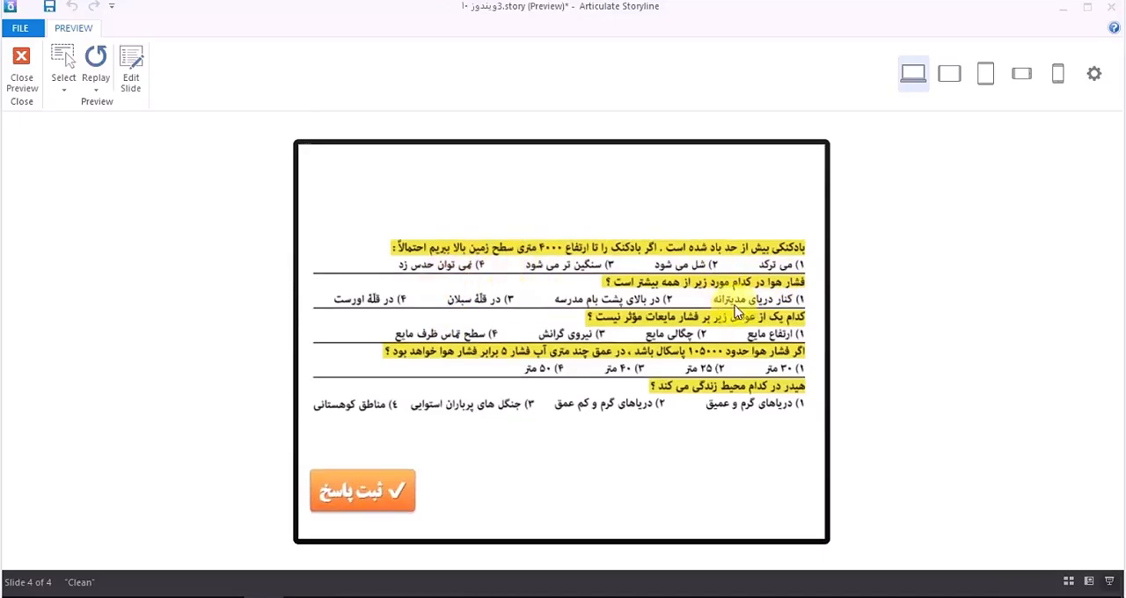
pyautogui.click(22, 104)
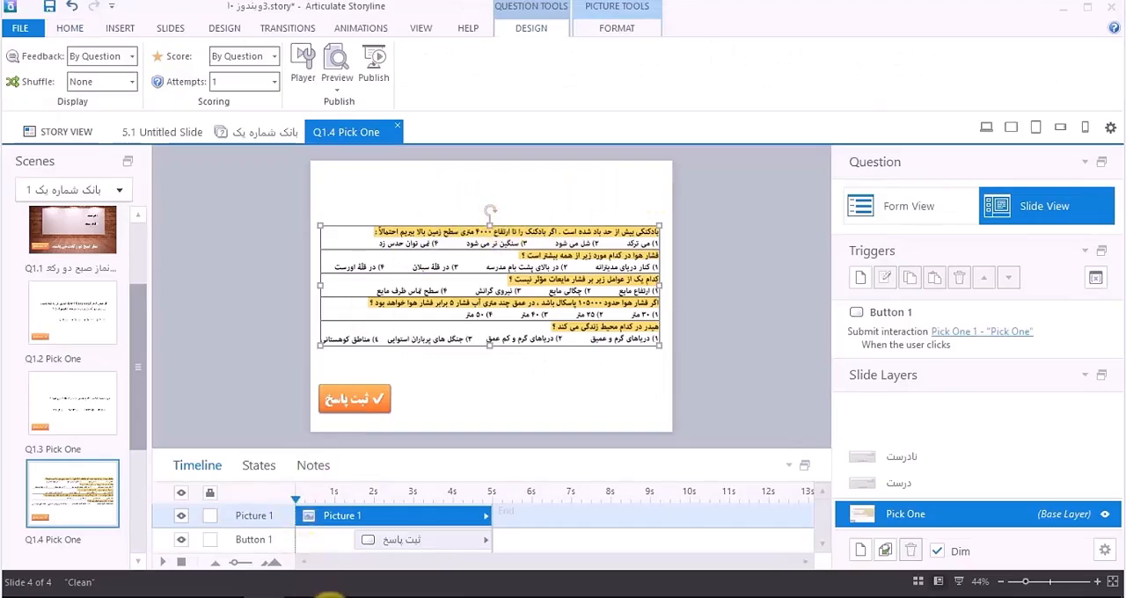
# Step: Insert a check box with the large tick beside option 1 of the first question
pyautogui.click(538, 366)
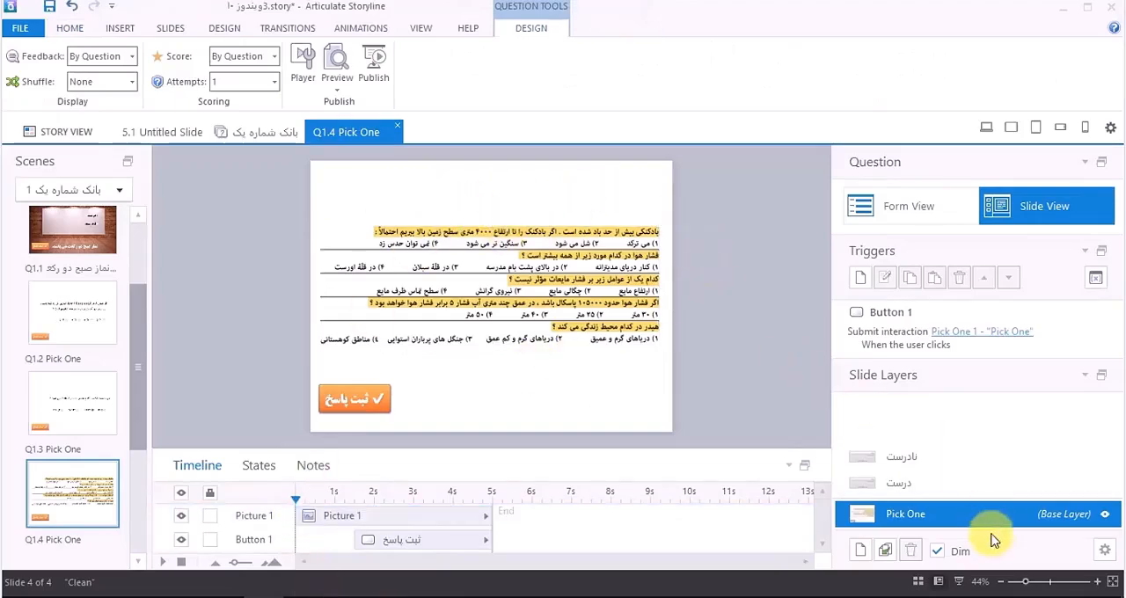
pyautogui.click(1044, 582)
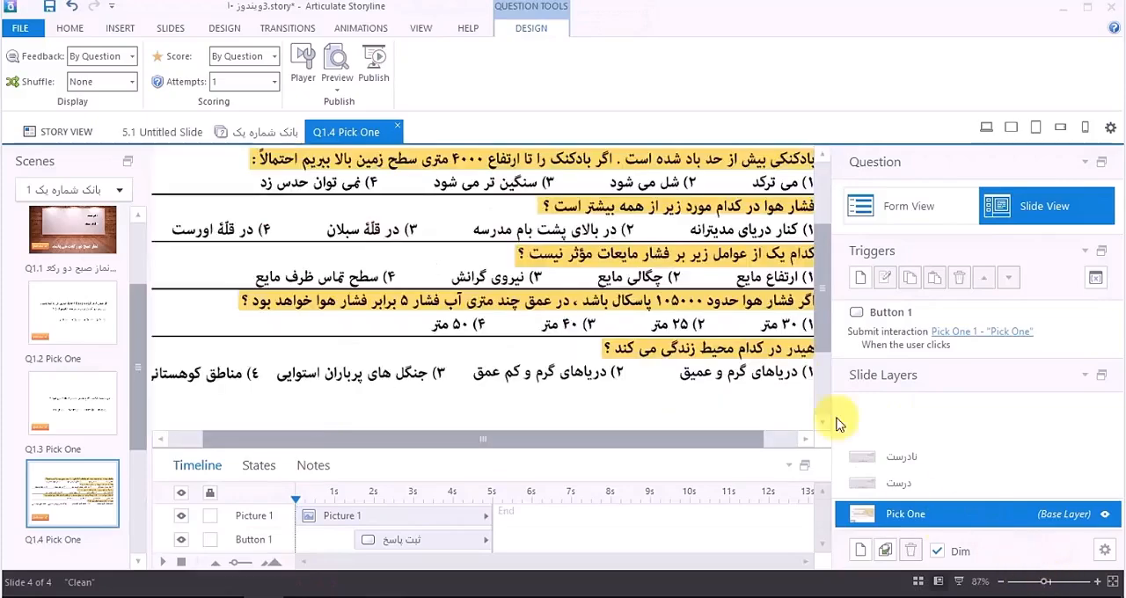
pyautogui.moveTo(701, 438); pyautogui.dragTo(744, 438)
pyautogui.moveTo(819, 342)
pyautogui.mouseDown()
pyautogui.moveTo(819, 294)
pyautogui.moveTo(822, 331)
pyautogui.mouseUp()
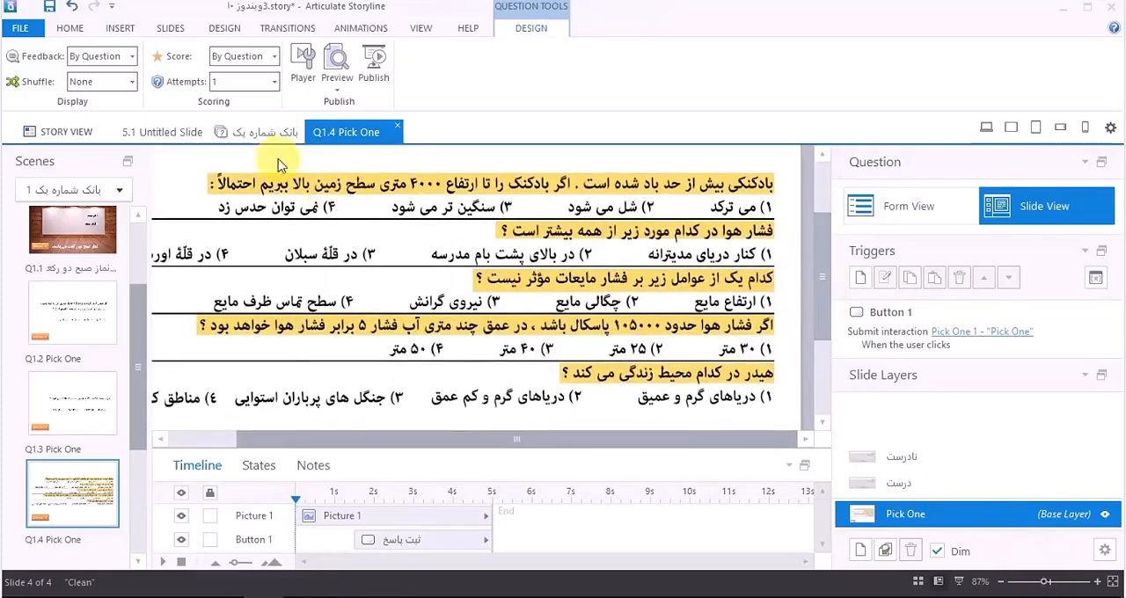
pyautogui.click(120, 29)
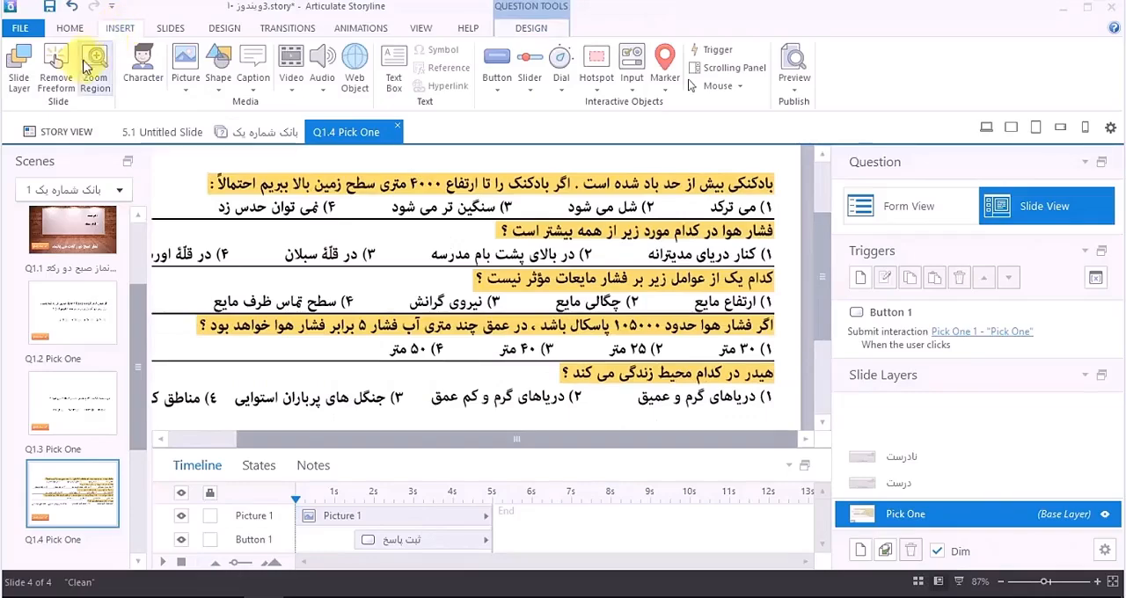
pyautogui.click(637, 88)
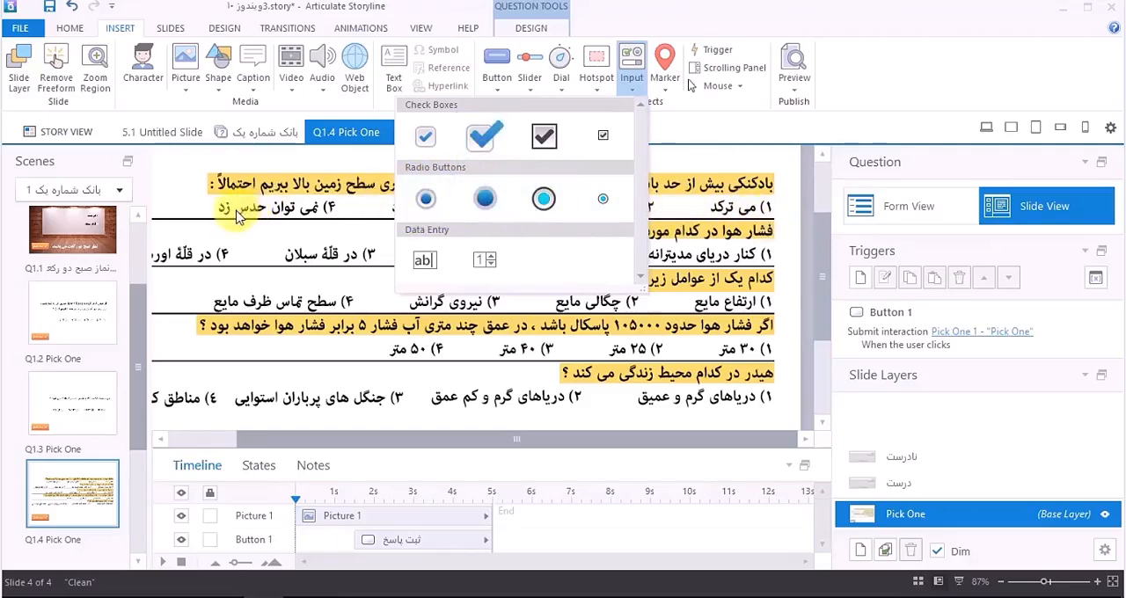
pyautogui.click(485, 136)
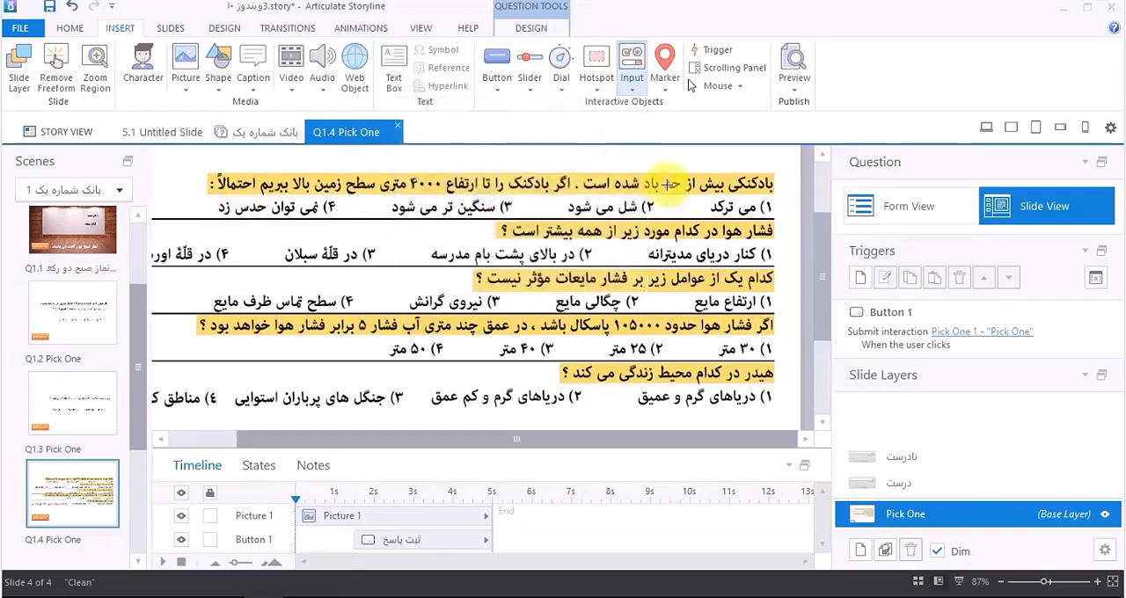
pyautogui.click(779, 205)
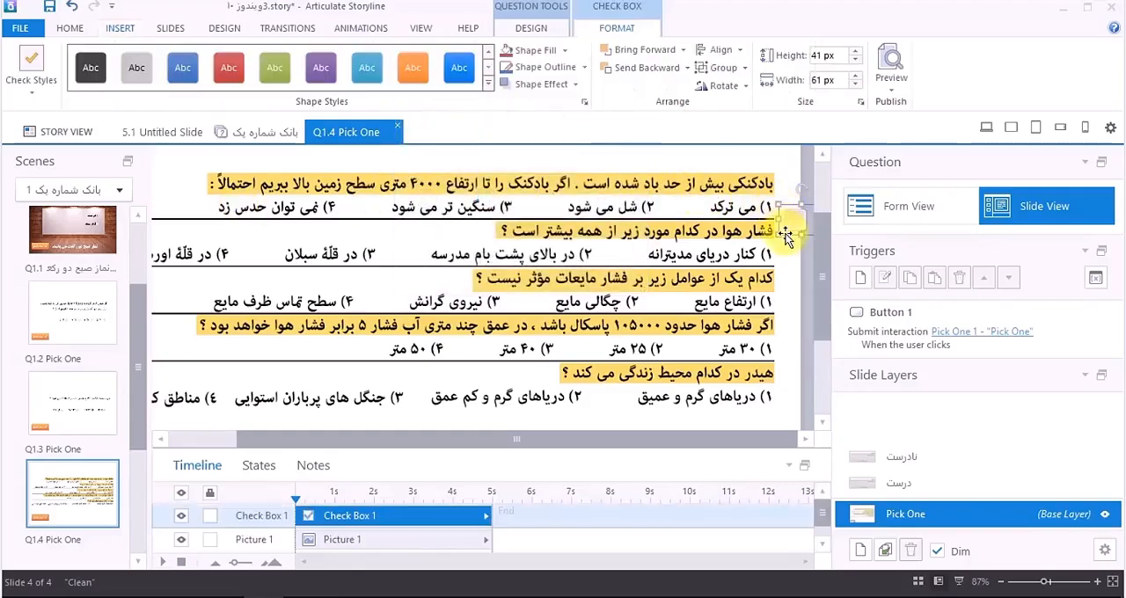
pyautogui.moveTo(788, 233); pyautogui.dragTo(784, 218)
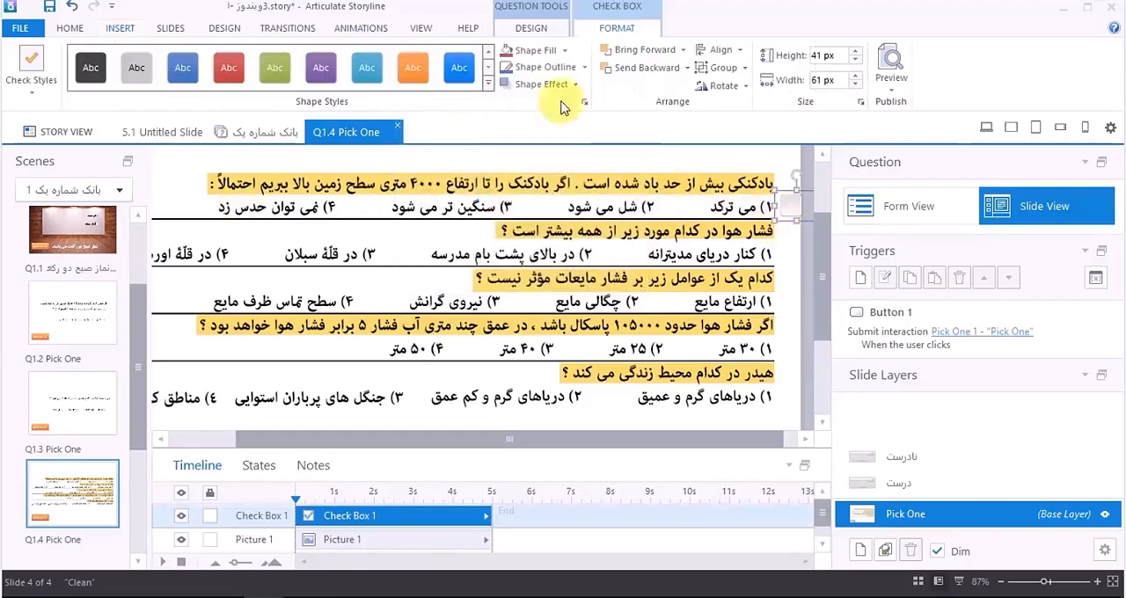
# Step: Set the check box's text direction to right-to-left and fit it over option 1 at about 127 x 54 px
pyautogui.click(69, 28)
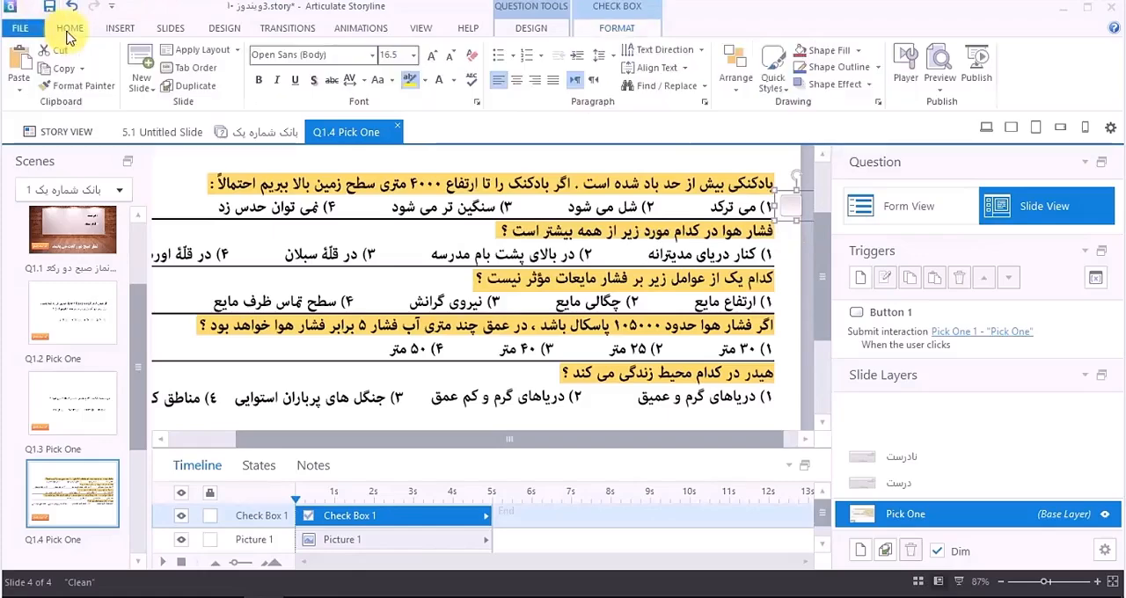
pyautogui.click(595, 81)
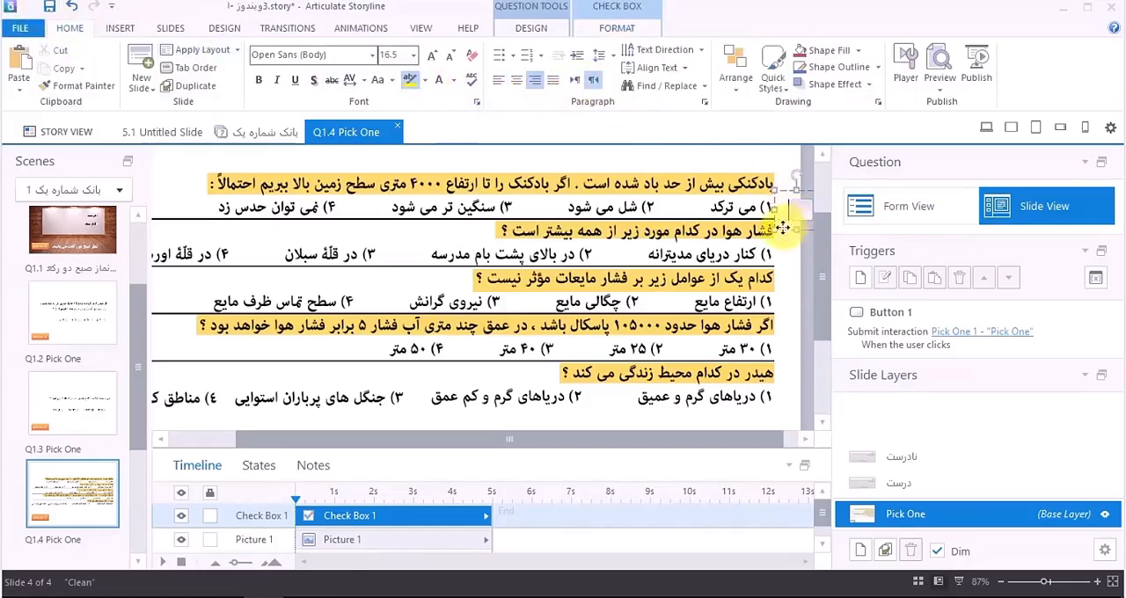
pyautogui.moveTo(783, 228); pyautogui.dragTo(760, 223)
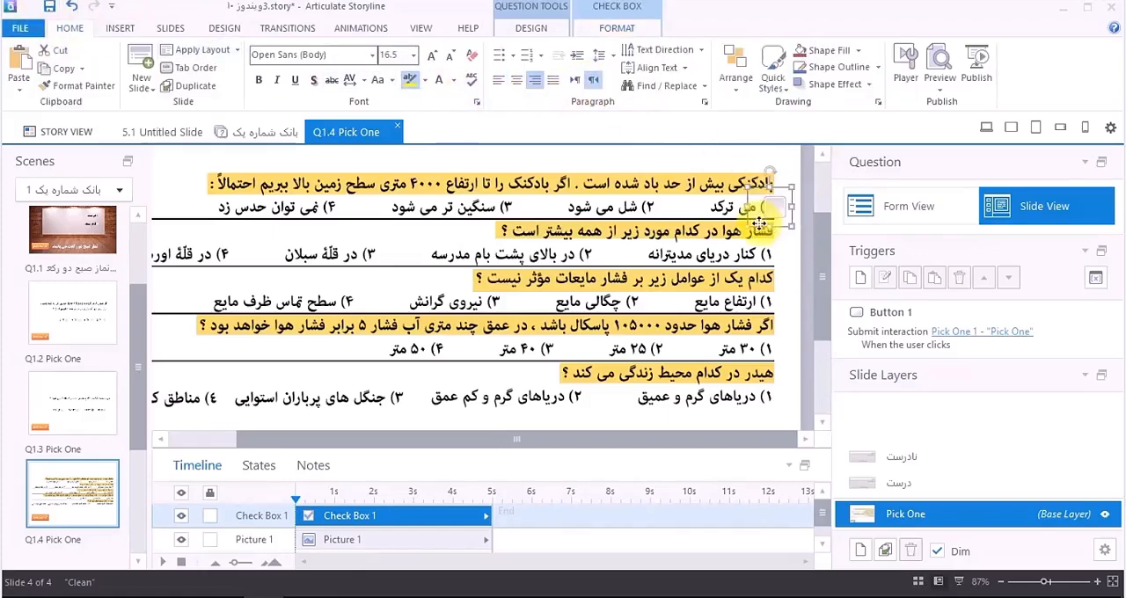
pyautogui.press('Right')
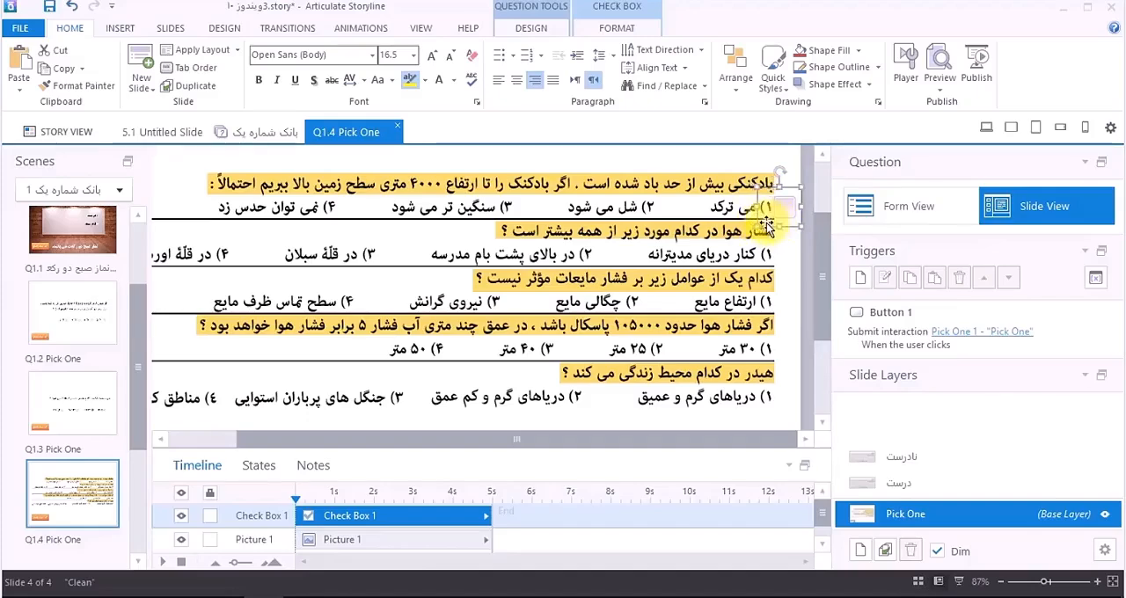
pyautogui.moveTo(757, 206)
pyautogui.mouseDown()
pyautogui.moveTo(709, 207)
pyautogui.moveTo(756, 220)
pyautogui.mouseUp()
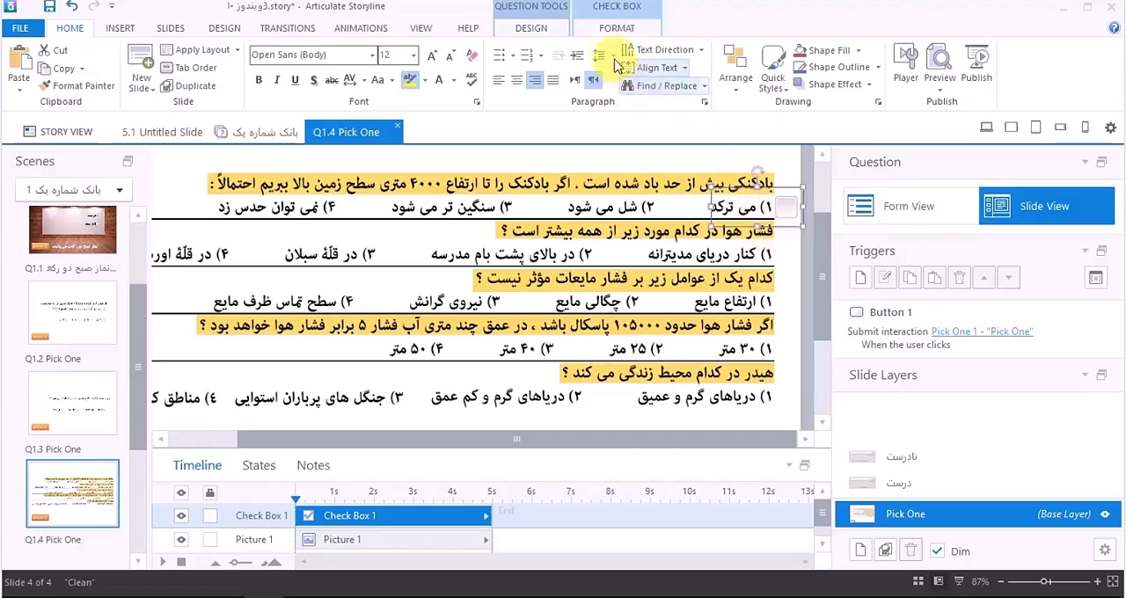
# Step: Try Check Style 3 with the red tick and with the black tick on the option 1 check box
pyautogui.click(609, 28)
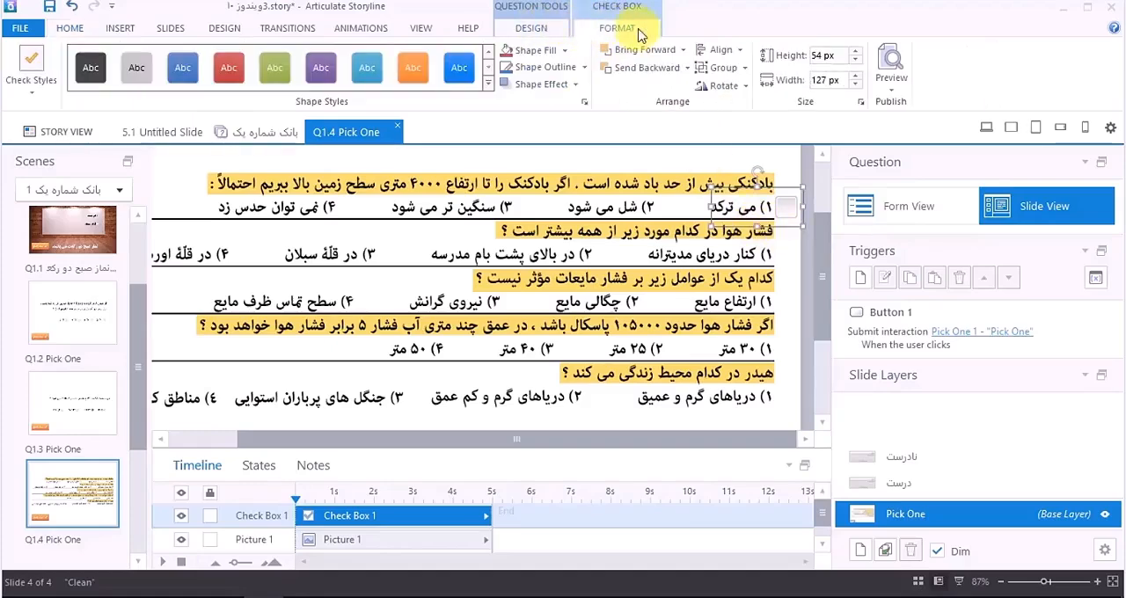
pyautogui.click(31, 97)
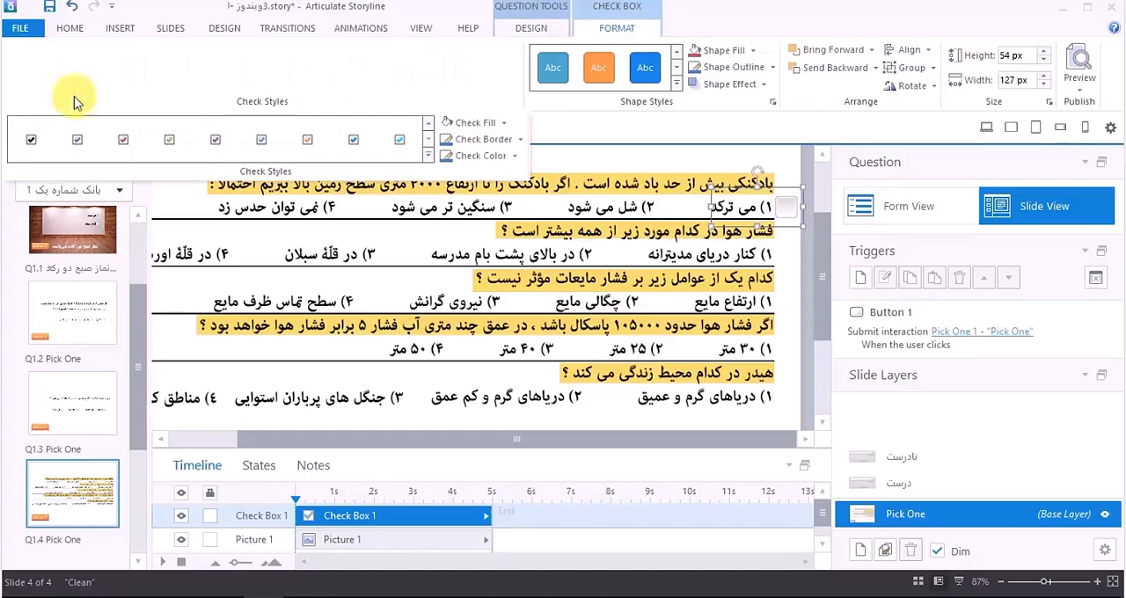
pyautogui.click(428, 155)
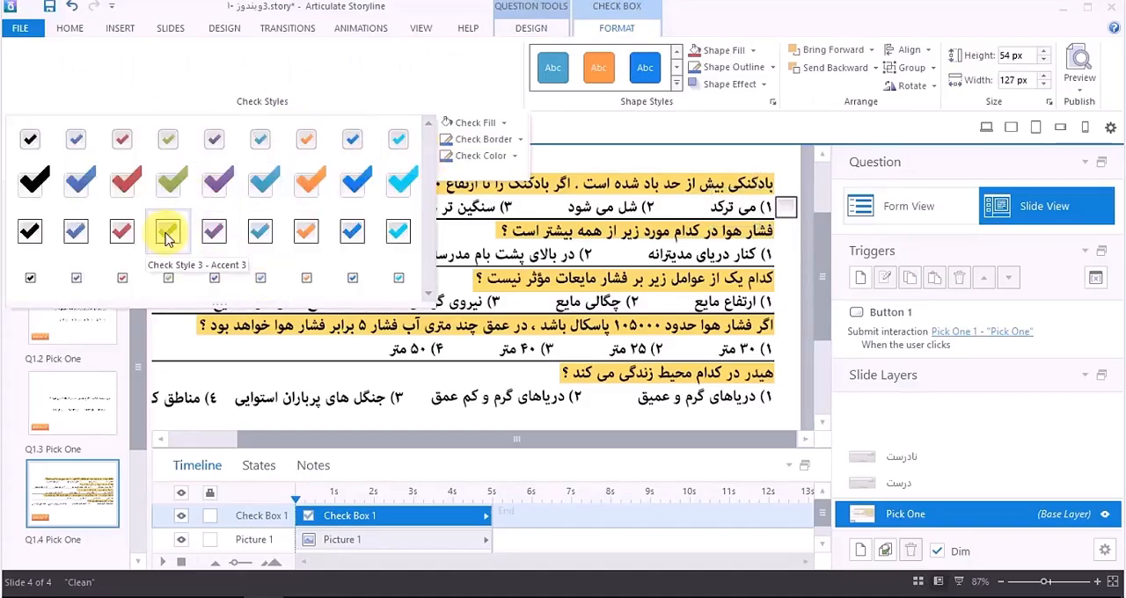
pyautogui.click(118, 231)
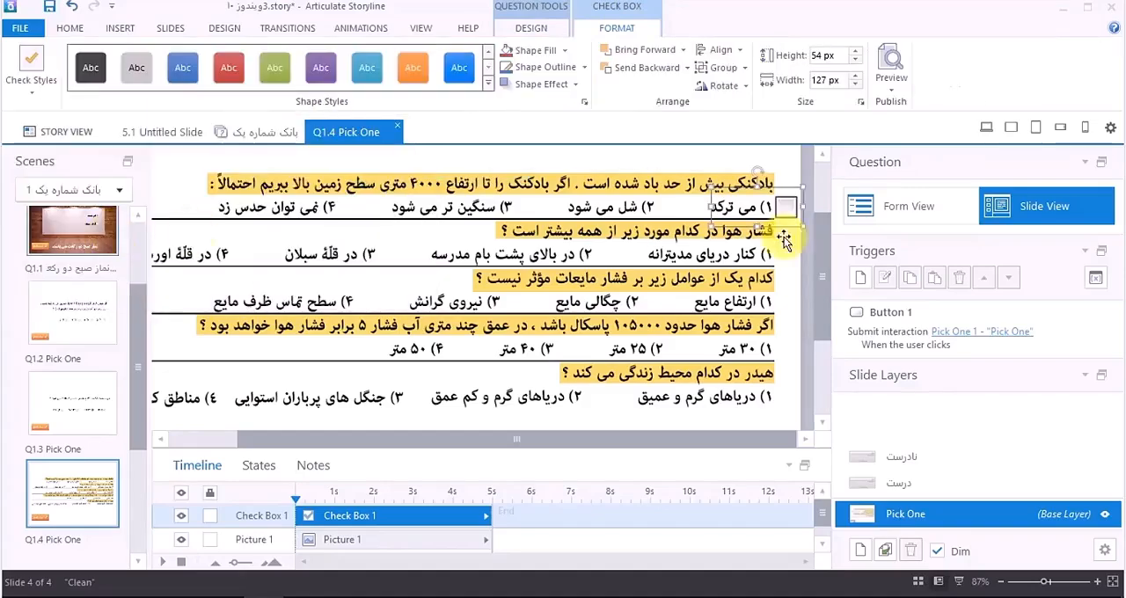
pyautogui.click(30, 71)
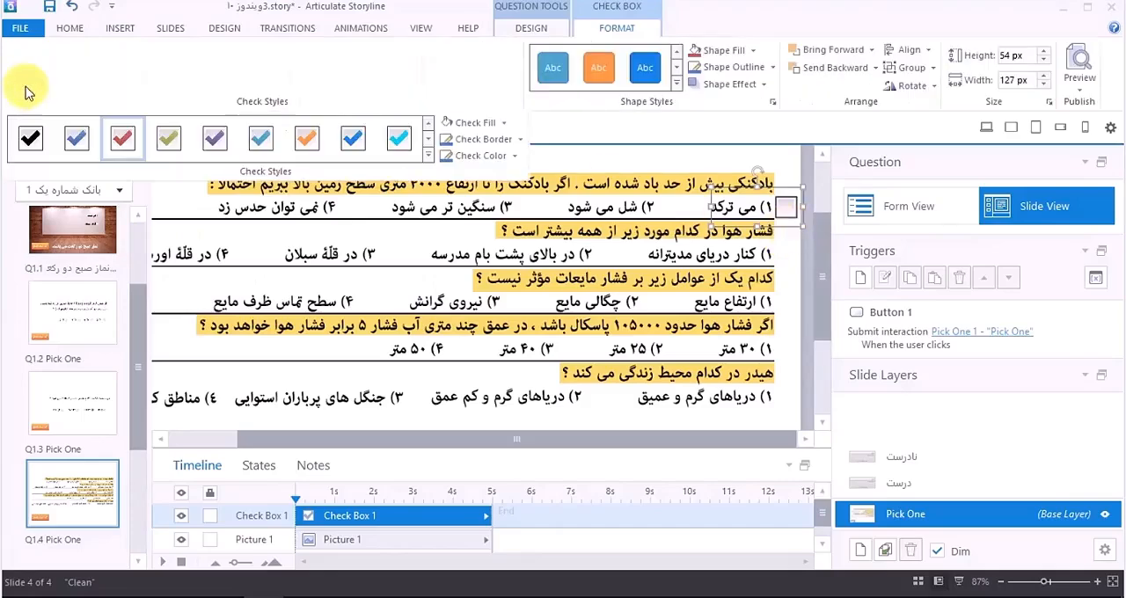
pyautogui.click(33, 139)
pyautogui.click(491, 84)
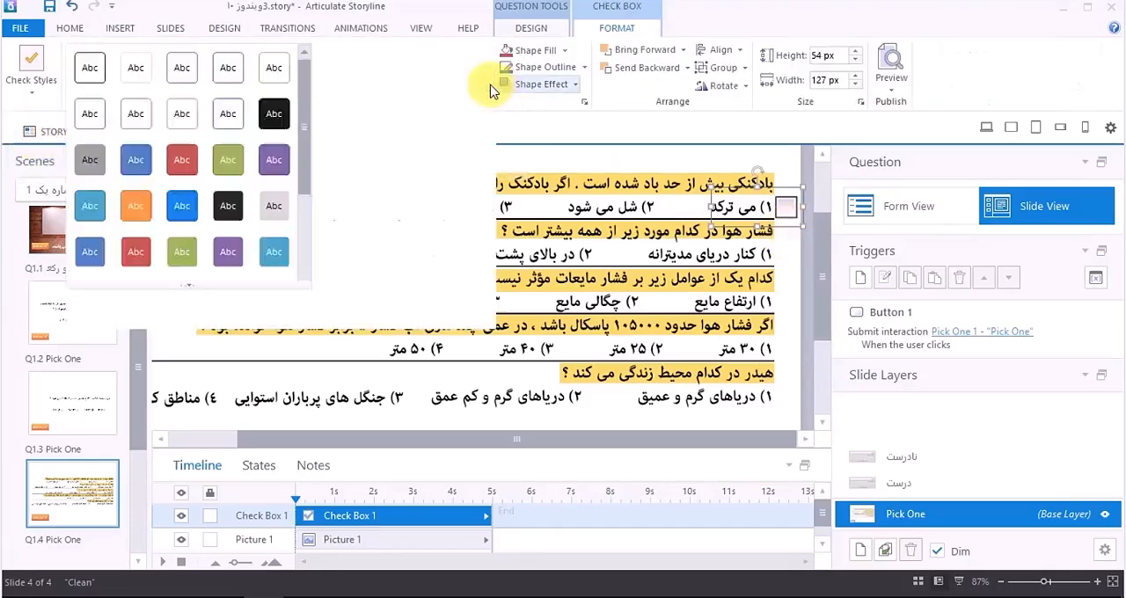
pyautogui.click(44, 87)
# Step: Copy the check box over options 2, 3 and 4 of the first question, widening option 4's copy to about 225 px
pyautogui.moveTo(758, 225); pyautogui.dragTo(230, 235)
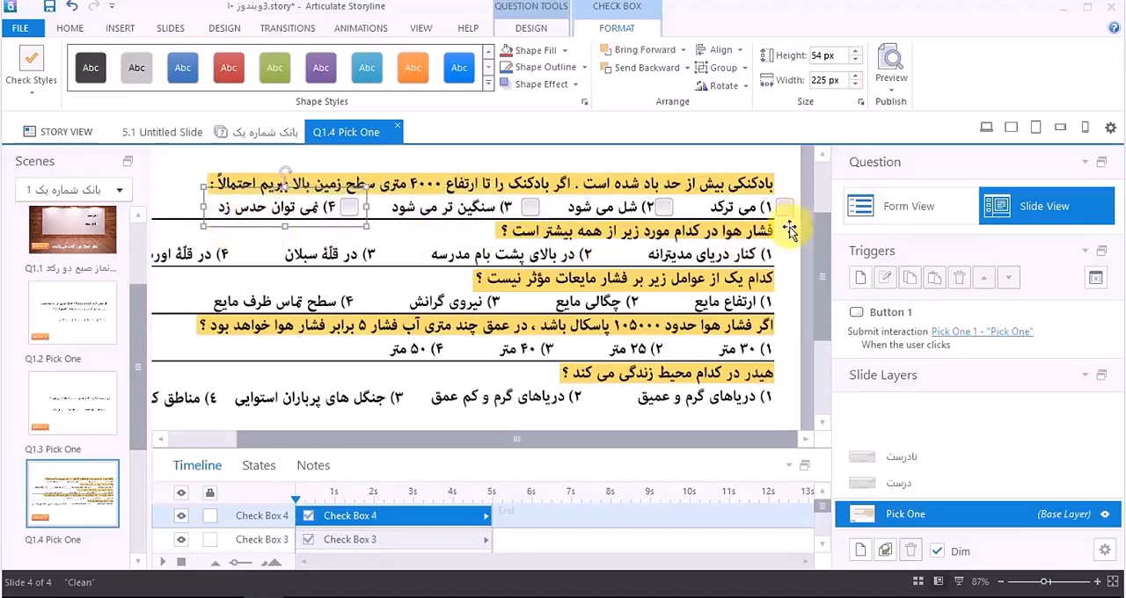
# Step: Lock the questions picture and copy the first question's four check boxes over the options of the other four questions
pyautogui.click(676, 292)
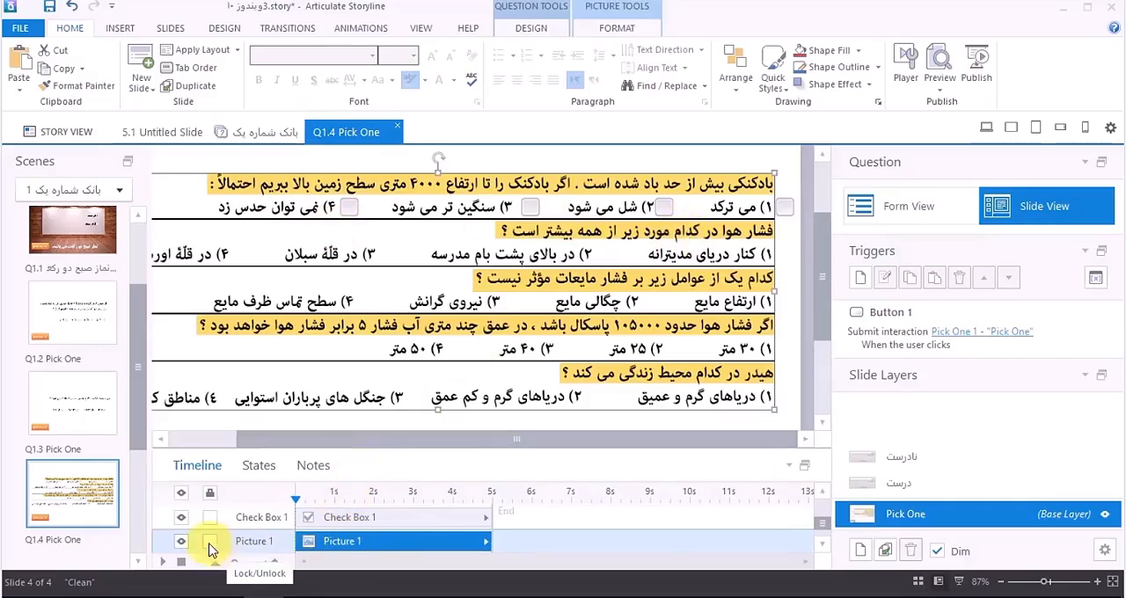
pyautogui.click(211, 545)
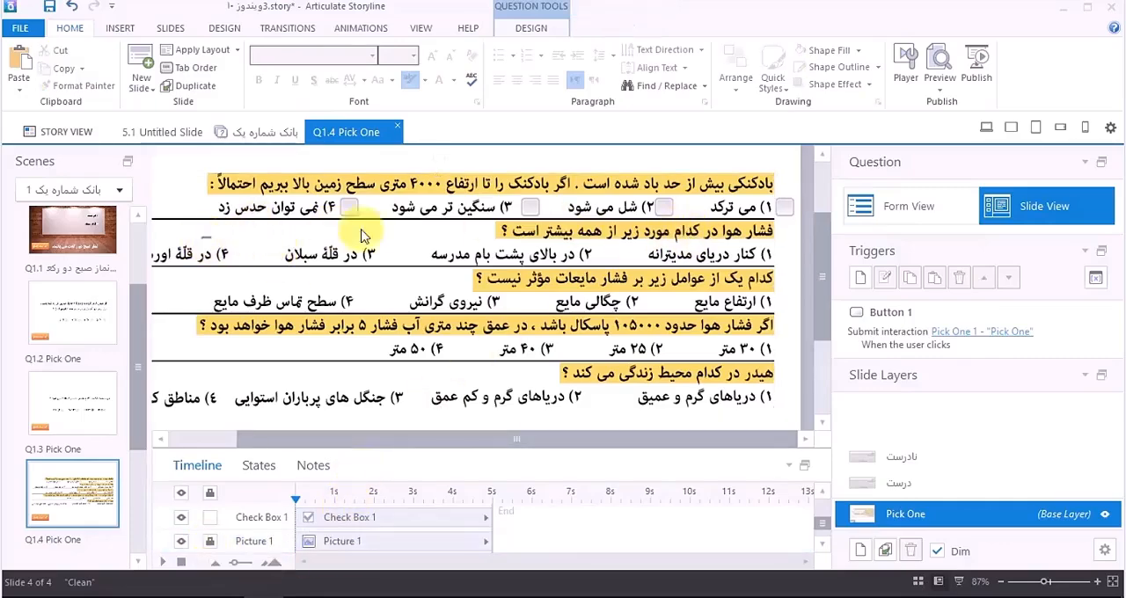
pyautogui.moveTo(201, 238); pyautogui.dragTo(810, 164)
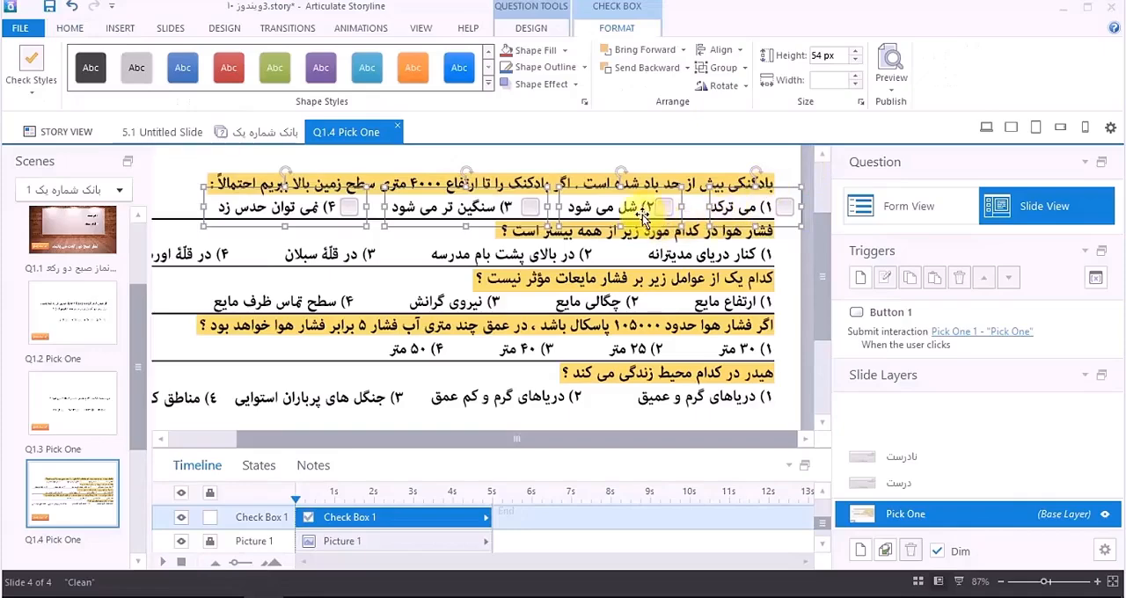
pyautogui.moveTo(645, 219); pyautogui.dragTo(601, 404)
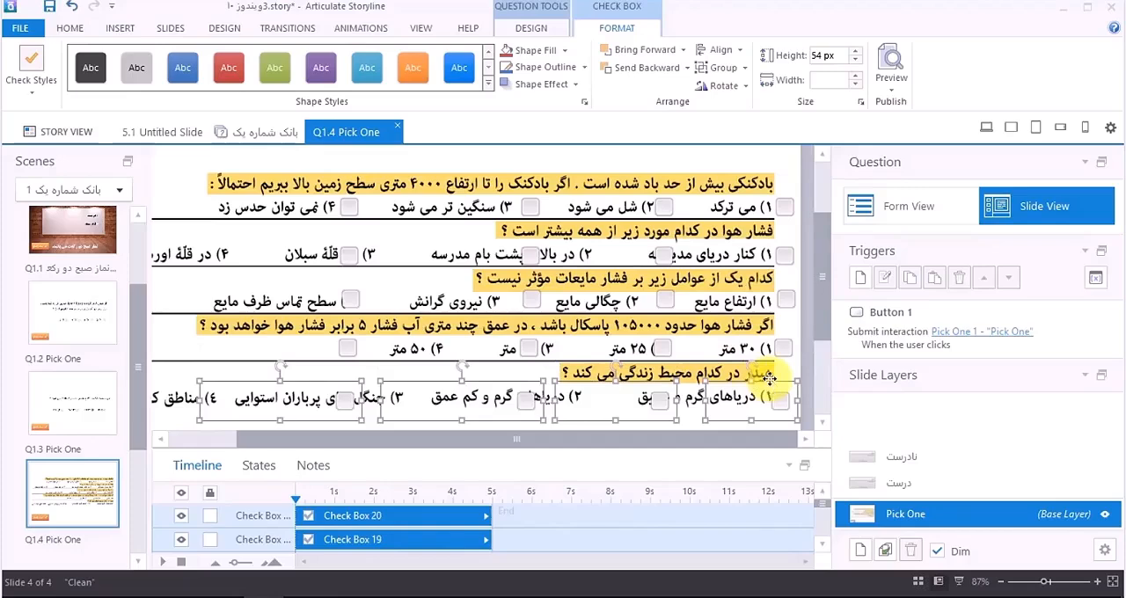
pyautogui.press('Up')
pyautogui.press('Up')
pyautogui.press('Up')
pyautogui.press('Up')
pyautogui.press('Up')
pyautogui.press('Up')
pyautogui.press('Up')
pyautogui.press('Up')
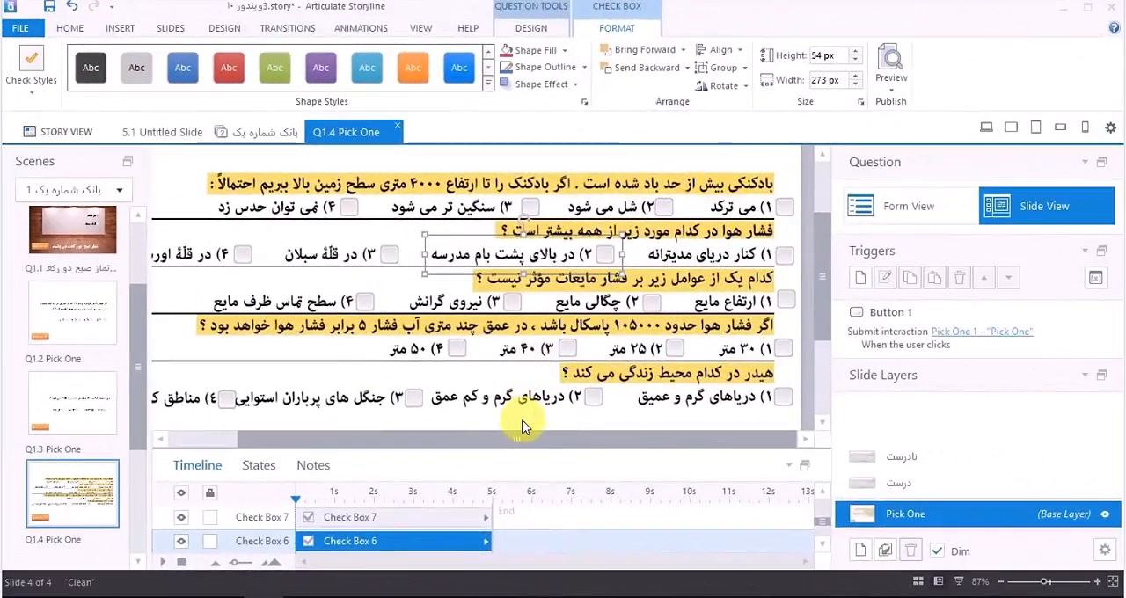
# Step: Preview the slide and test submitting without an answer and with option 4 ticked in the fifth and second questions, and close the preview
pyautogui.moveTo(537, 438); pyautogui.dragTo(501, 438)
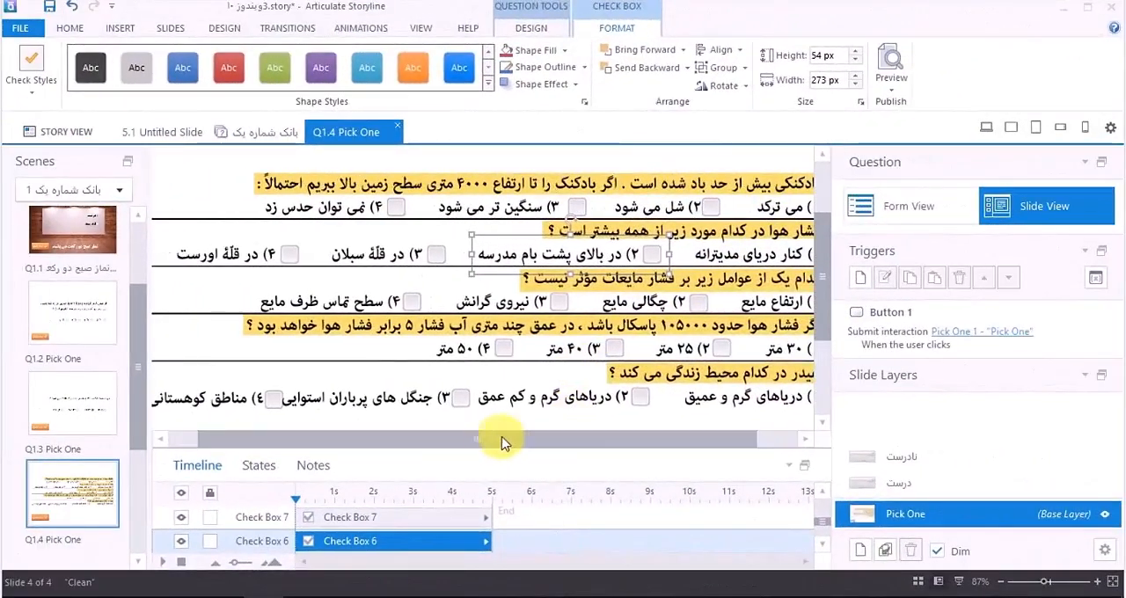
pyautogui.click(1114, 586)
pyautogui.click(730, 295)
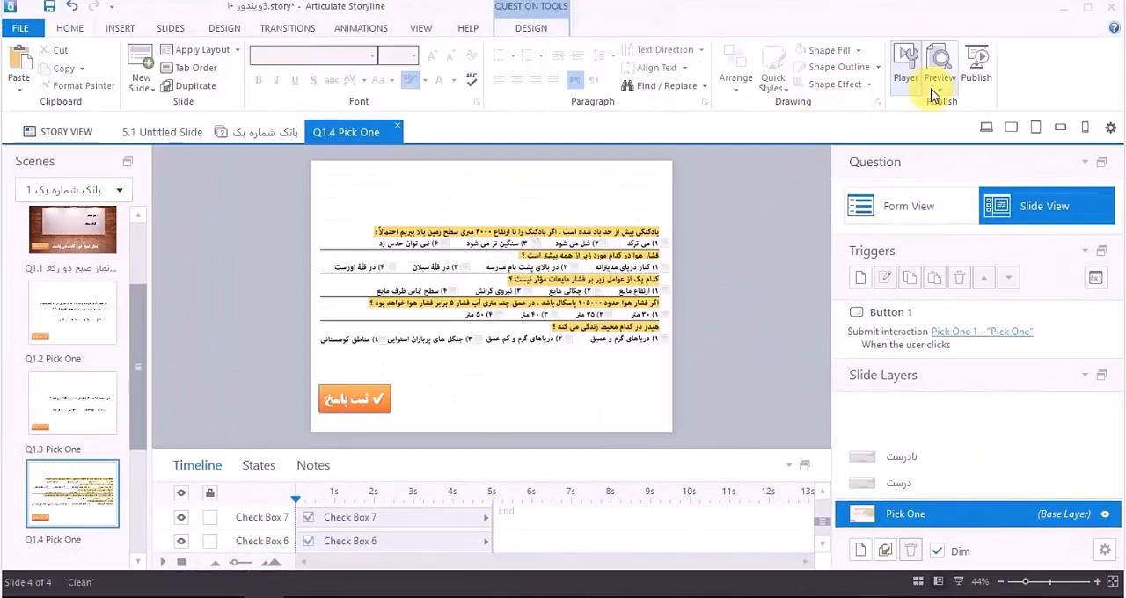
pyautogui.click(934, 92)
pyautogui.click(923, 106)
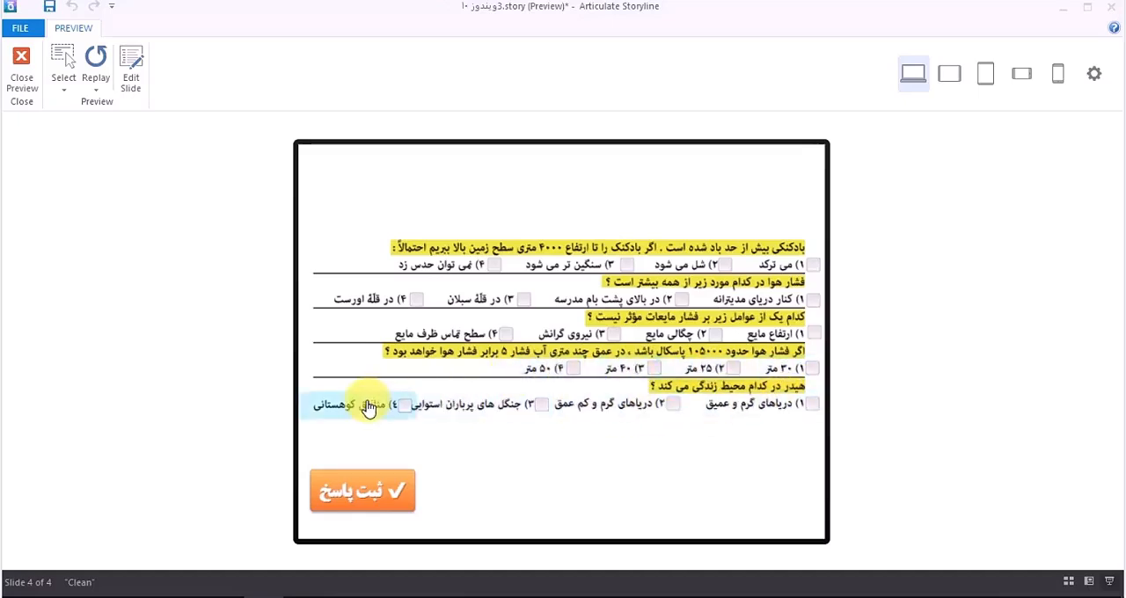
pyautogui.click(393, 500)
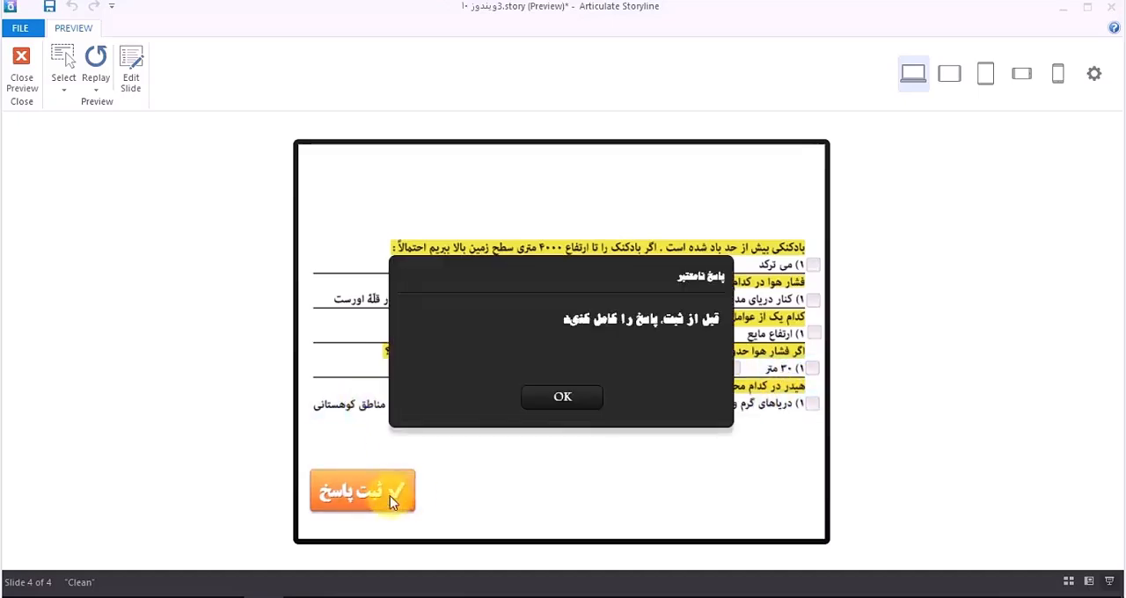
pyautogui.click(561, 400)
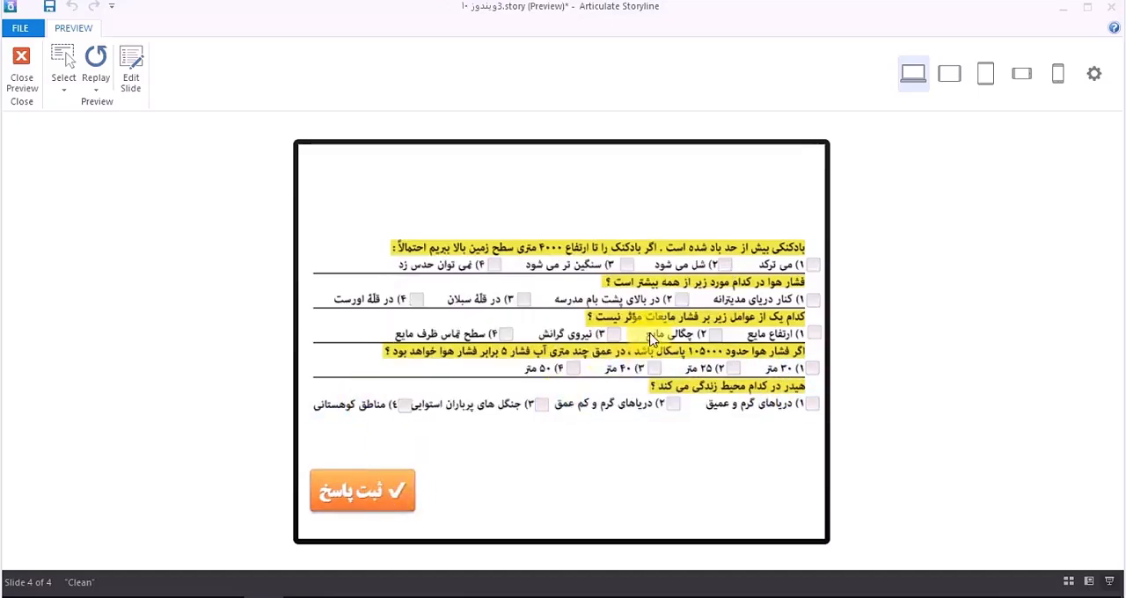
pyautogui.click(415, 301)
pyautogui.click(396, 490)
pyautogui.click(568, 405)
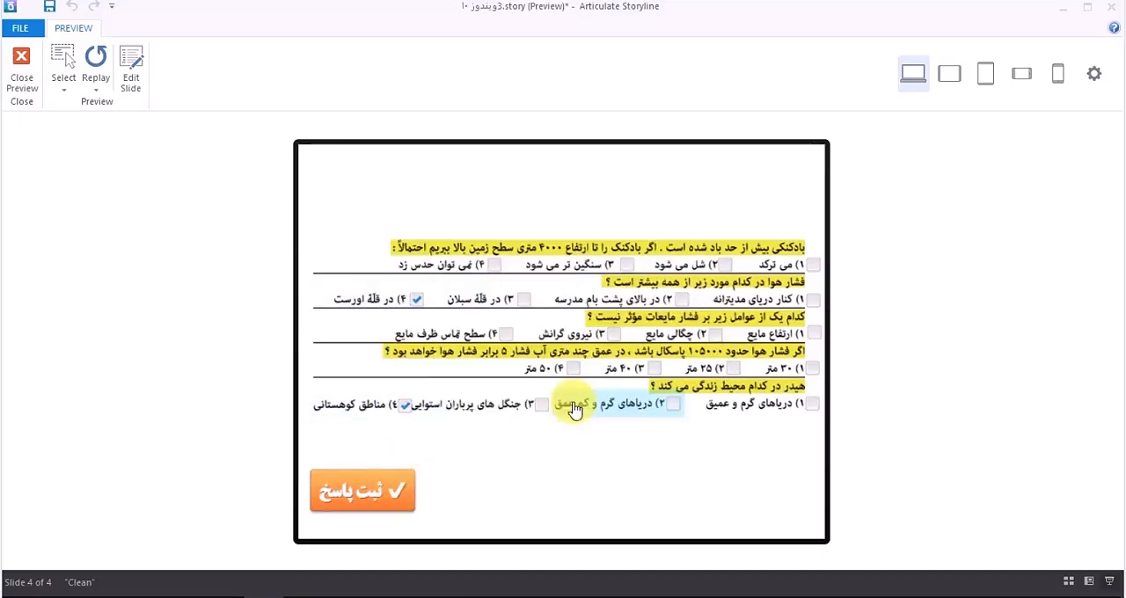
pyautogui.click(22, 75)
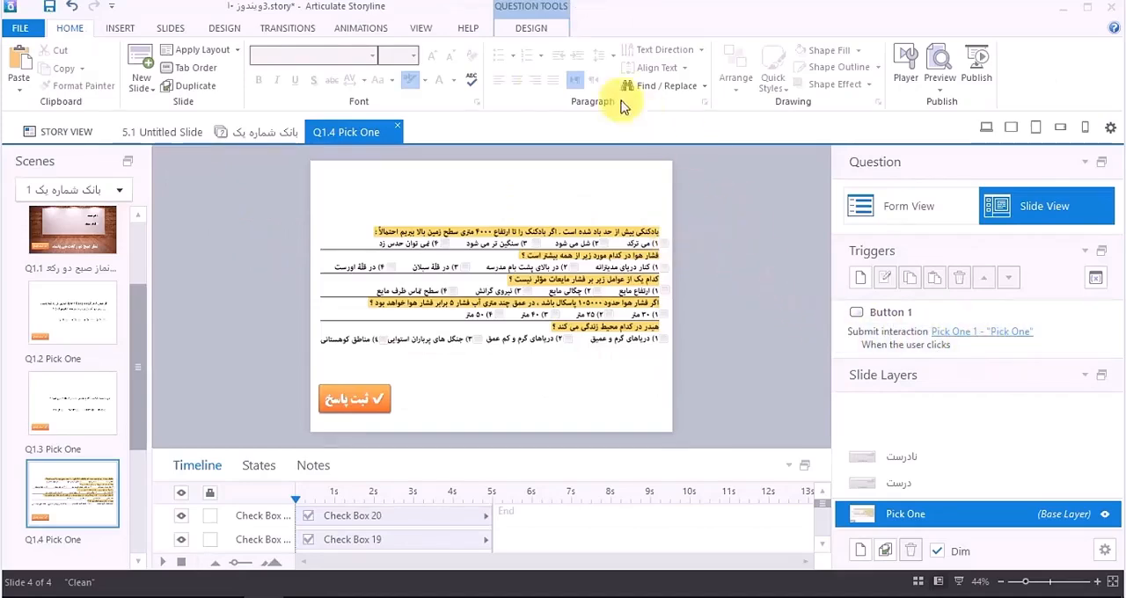
# Step: Remove the slide's Pick One freeform question and convert the slide to a Pick Many freeform question
pyautogui.click(121, 28)
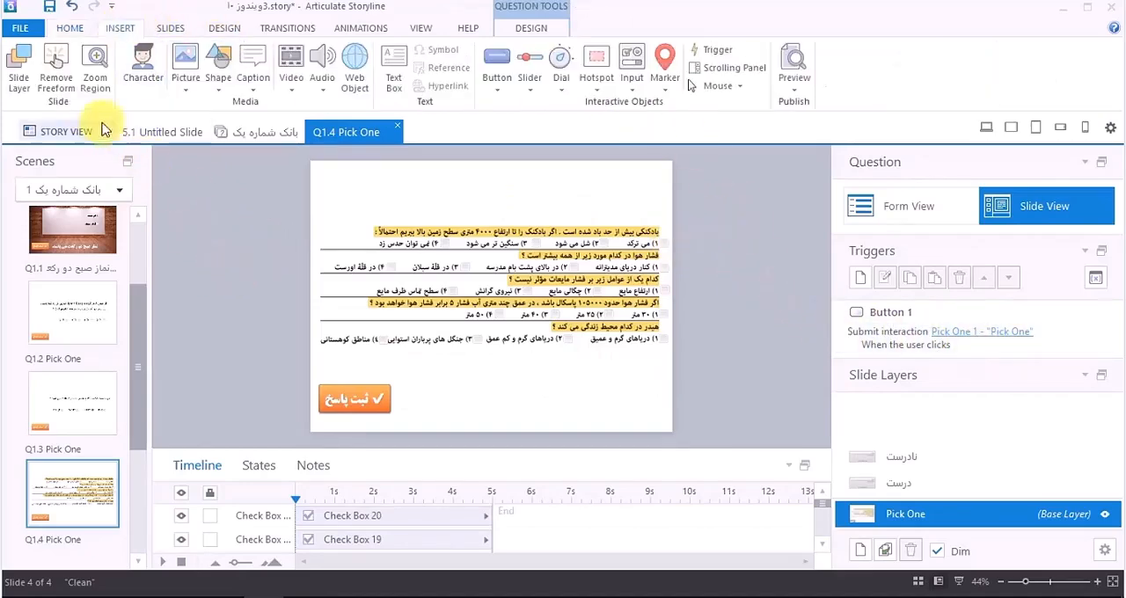
pyautogui.click(55, 78)
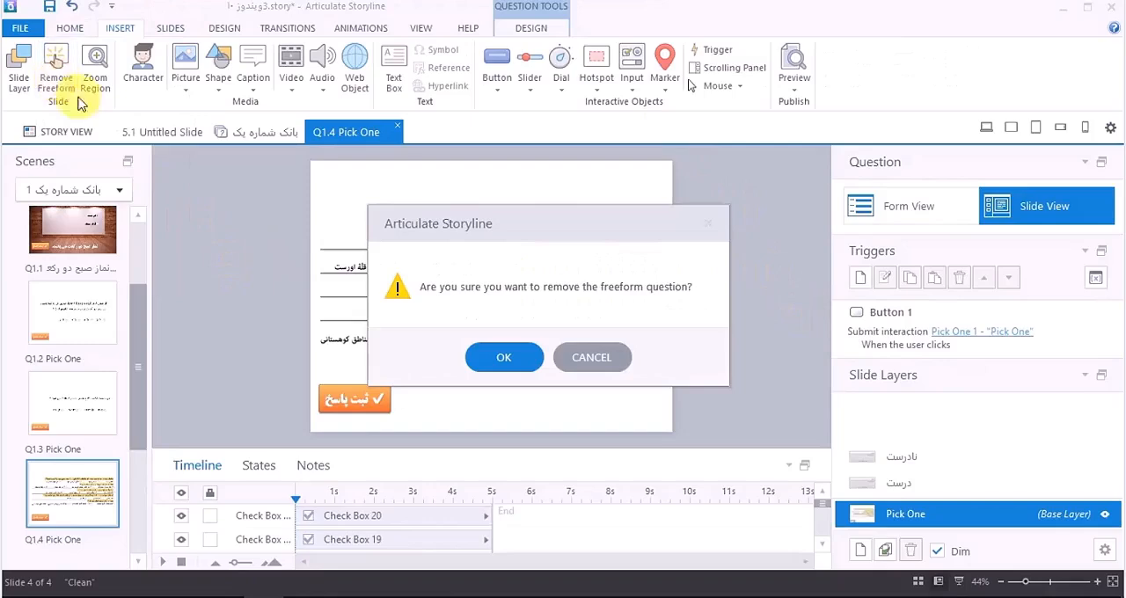
pyautogui.click(503, 355)
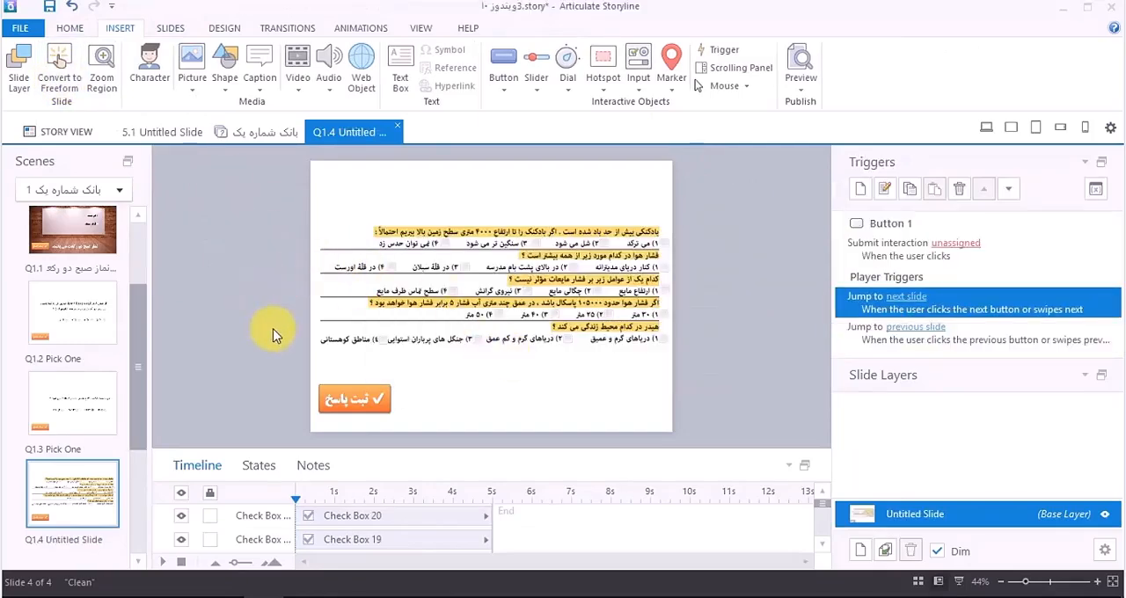
pyautogui.click(62, 84)
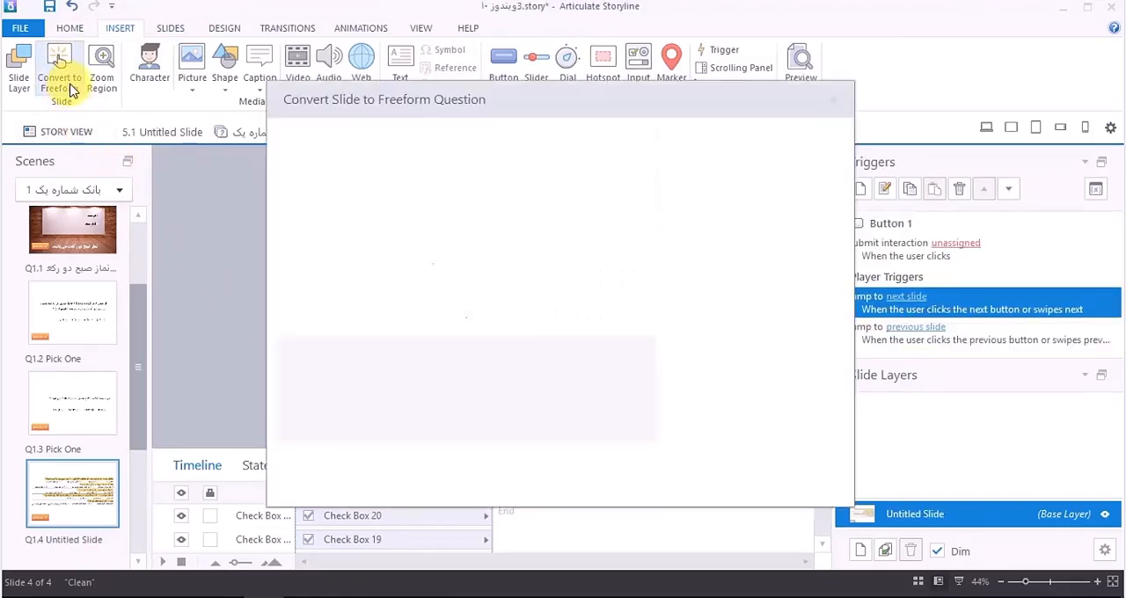
pyautogui.click(560, 190)
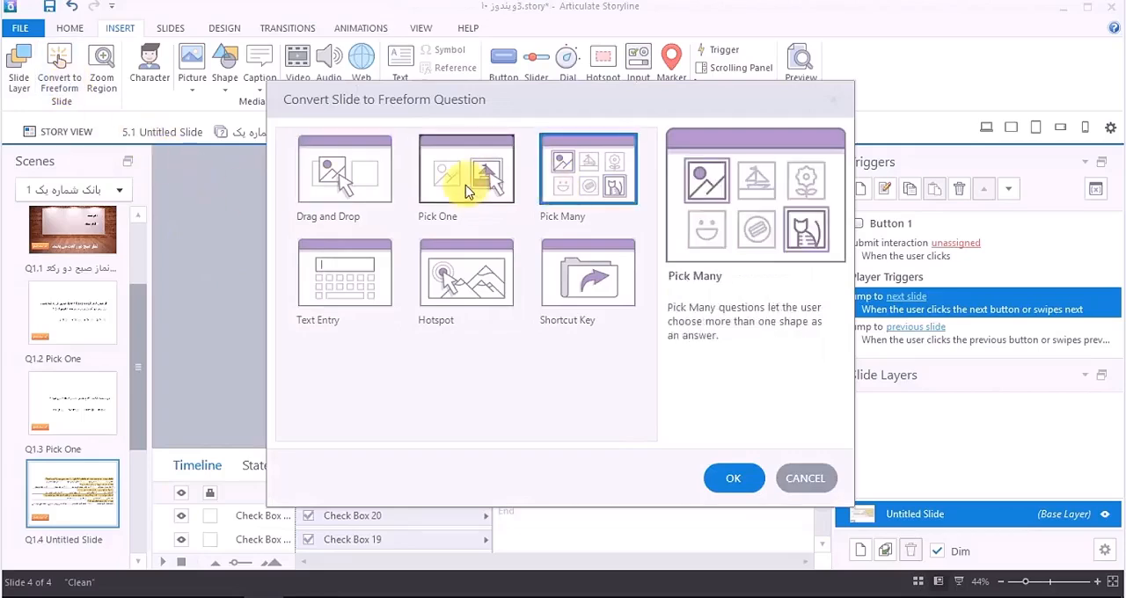
pyautogui.click(733, 478)
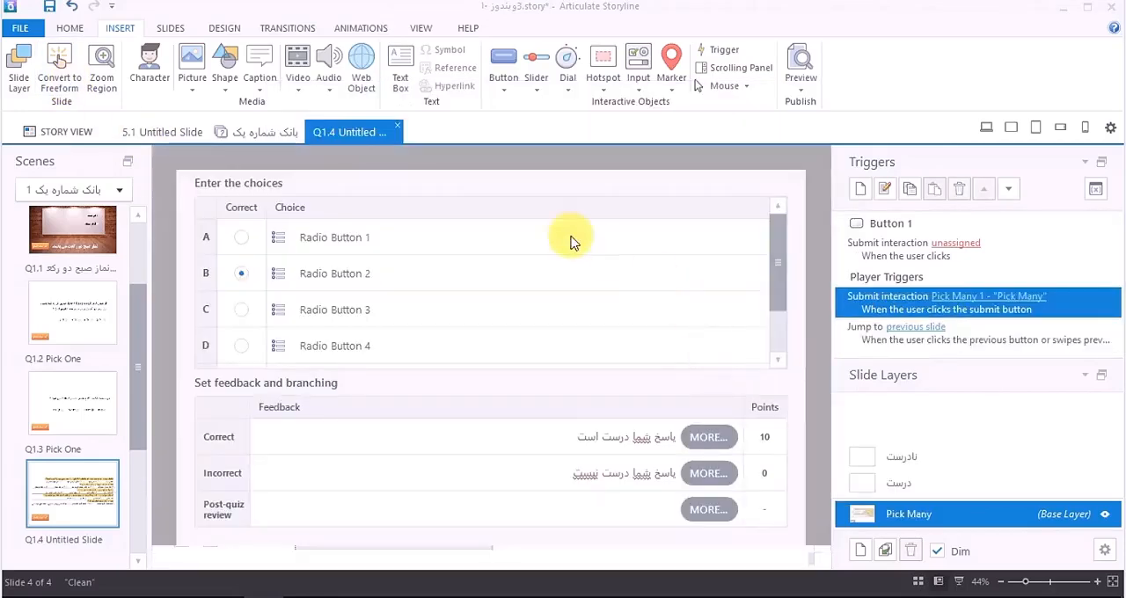
# Step: Add Check Box 1 through Check Box 4 as choices A to D of the Pick Many question
pyautogui.click(780, 300)
pyautogui.moveTo(780, 257); pyautogui.dragTo(762, 227)
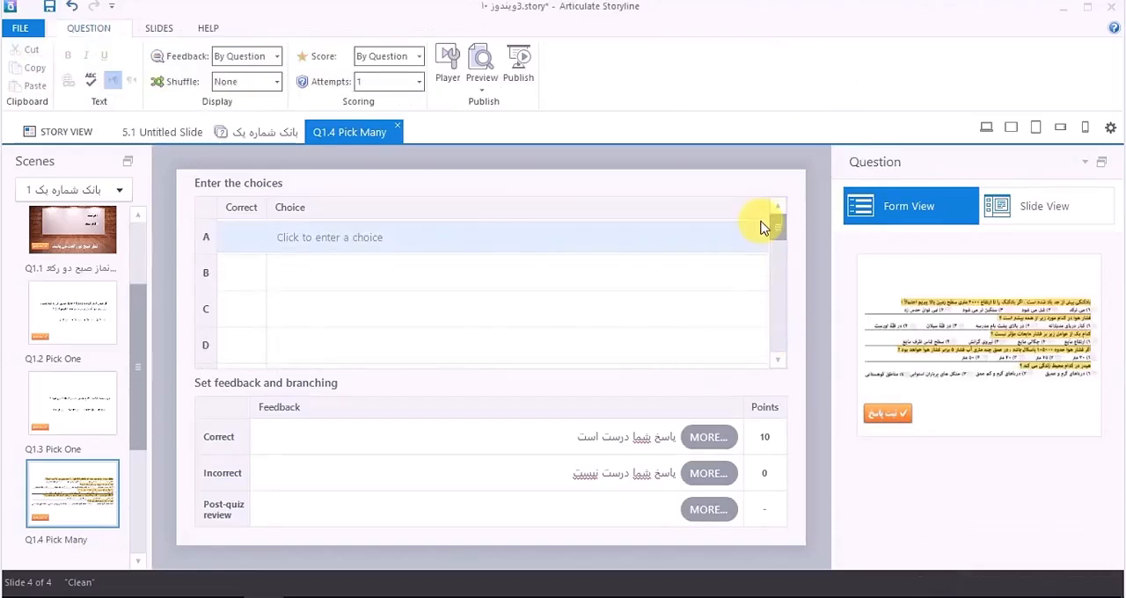
pyautogui.click(304, 244)
pyautogui.click(304, 188)
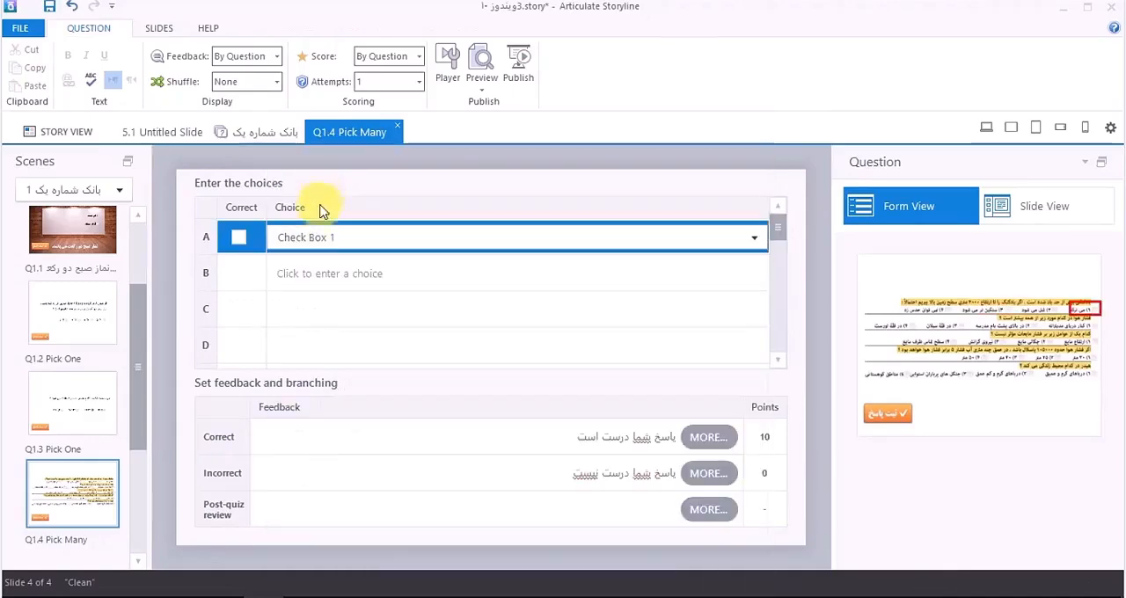
pyautogui.click(314, 271)
pyautogui.click(322, 213)
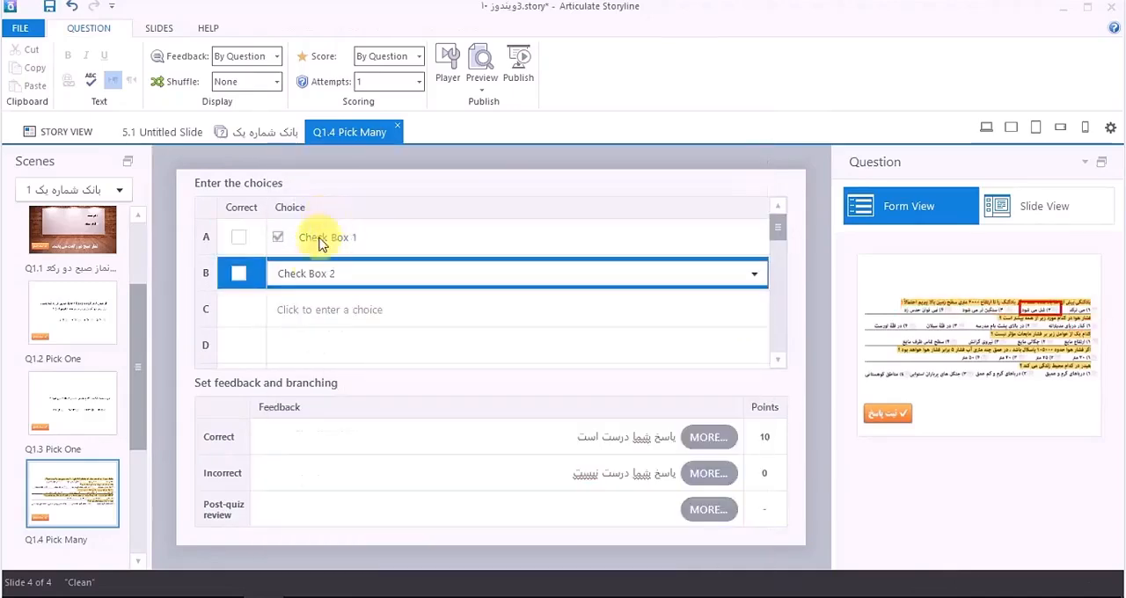
pyautogui.click(312, 308)
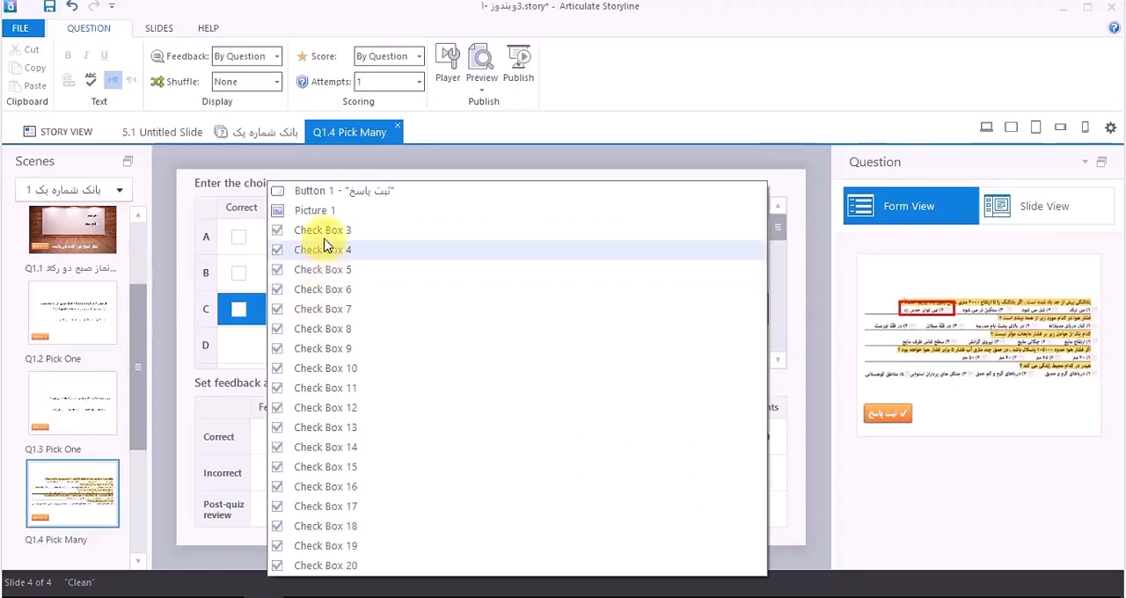
pyautogui.click(323, 232)
pyautogui.click(322, 343)
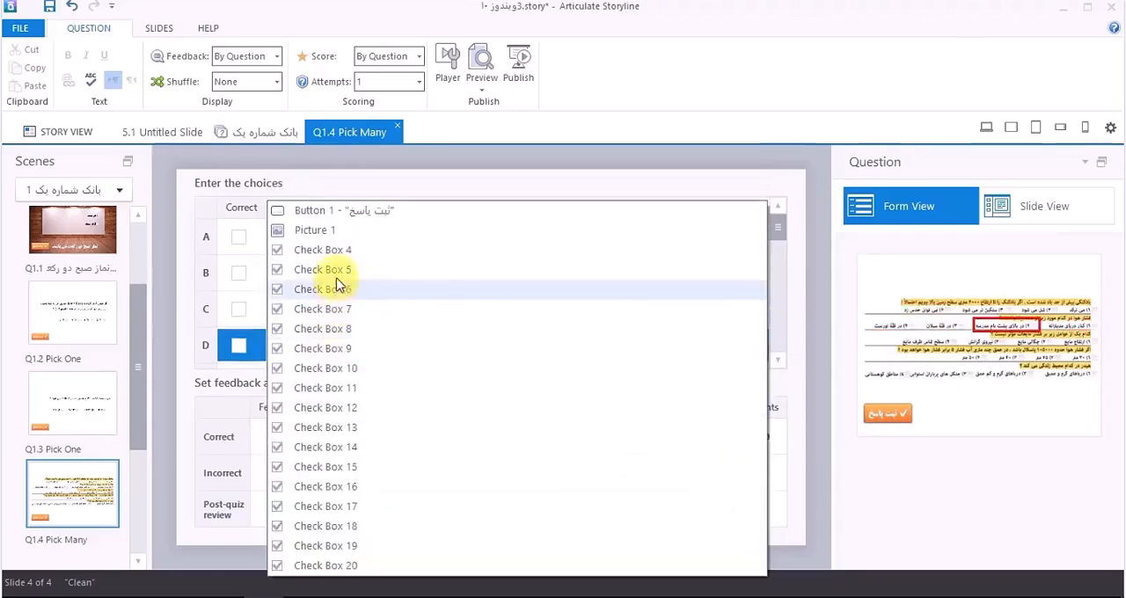
pyautogui.click(335, 249)
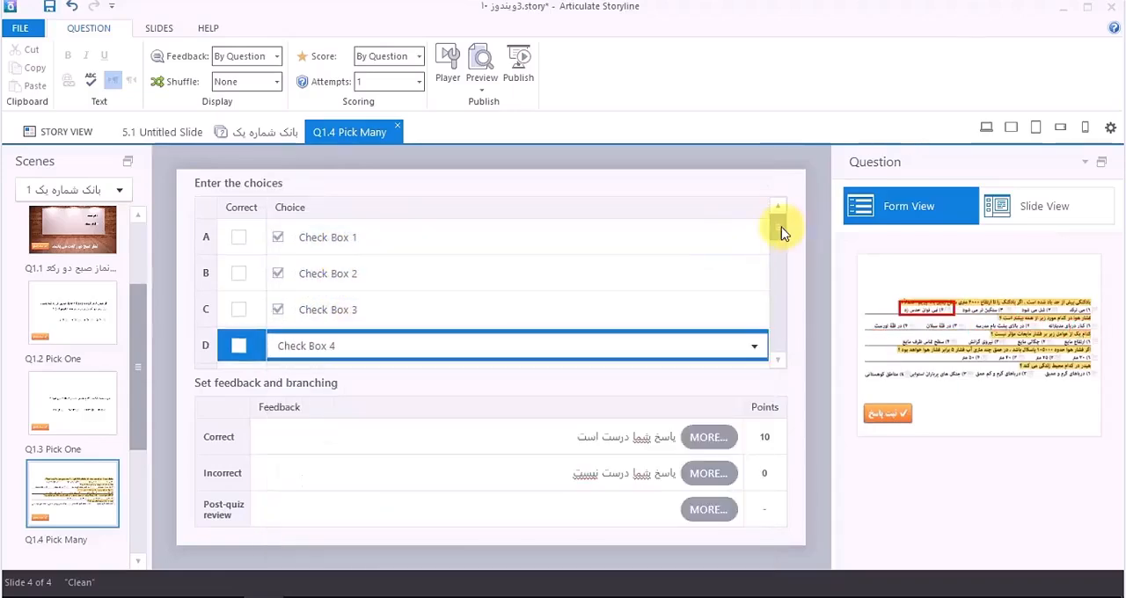
# Step: Add Check Box 5 through Check Box 8 as choices E to H of the Pick Many question
pyautogui.moveTo(783, 231); pyautogui.dragTo(779, 244)
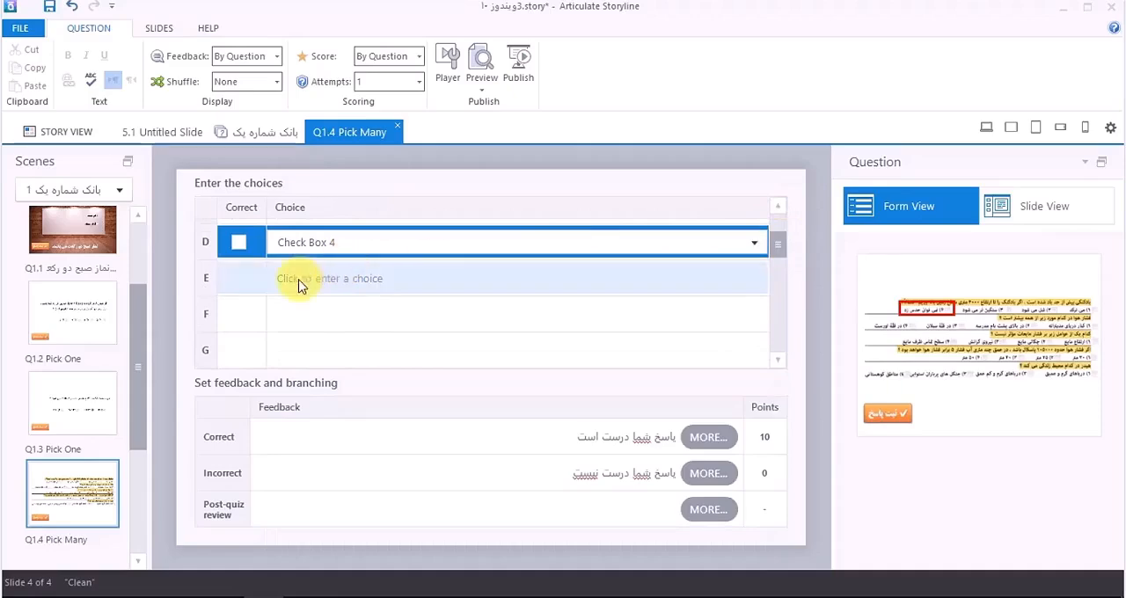
pyautogui.click(330, 279)
pyautogui.click(342, 280)
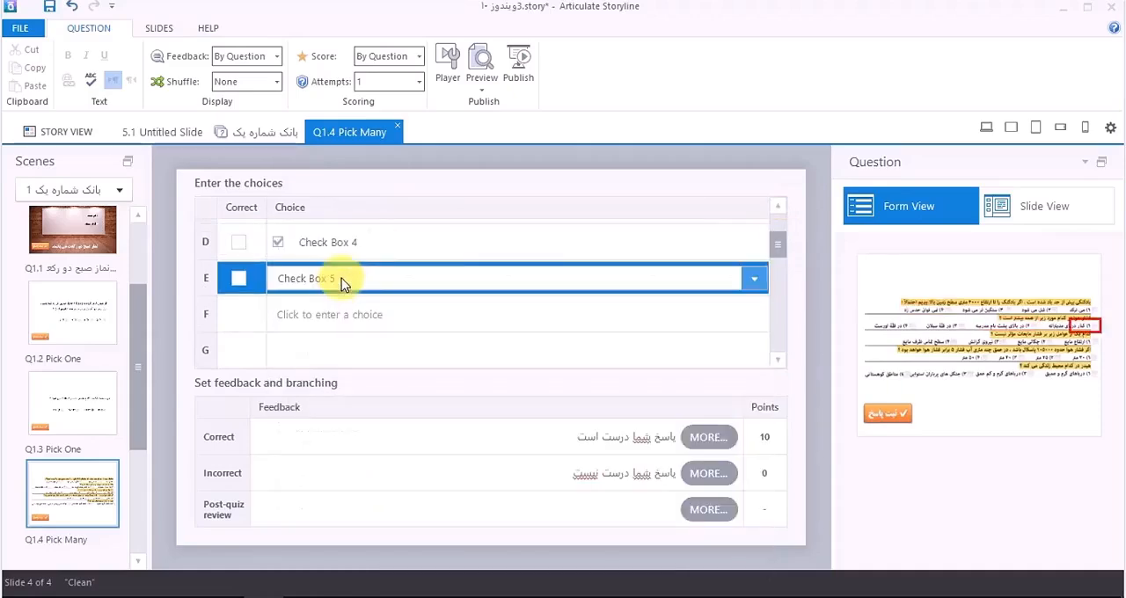
pyautogui.click(330, 315)
pyautogui.click(337, 290)
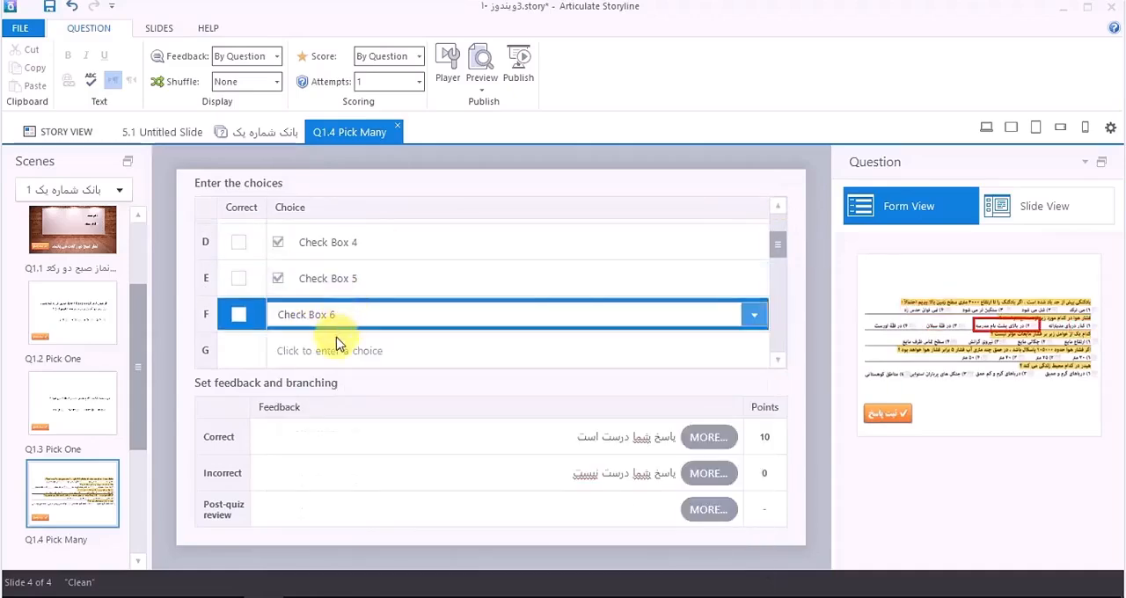
pyautogui.click(337, 349)
pyautogui.click(340, 308)
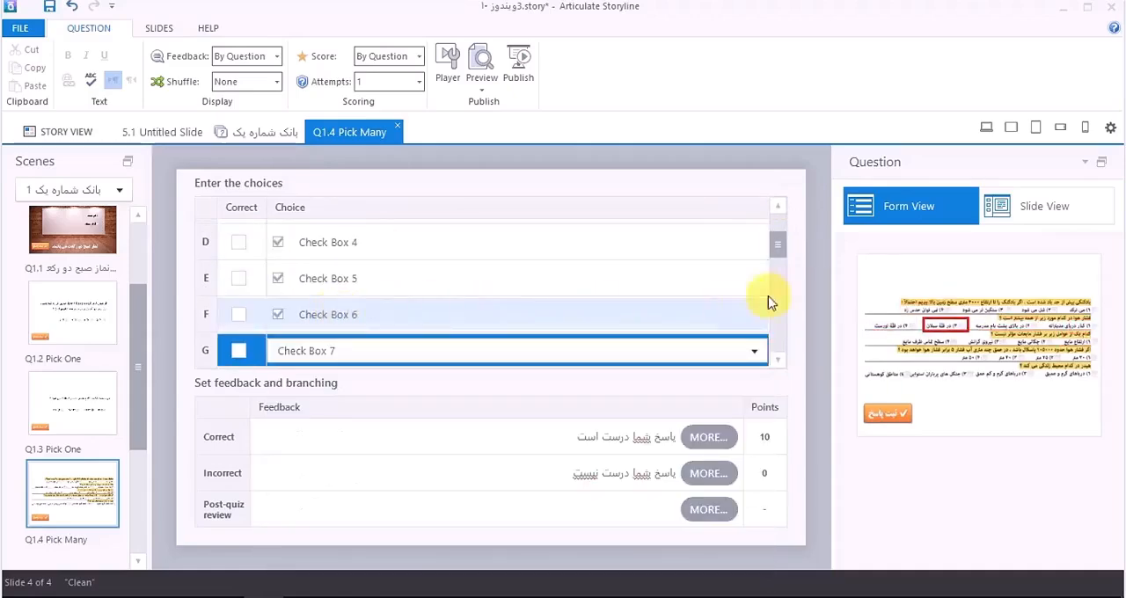
pyautogui.scroll(-3, 785, 255)
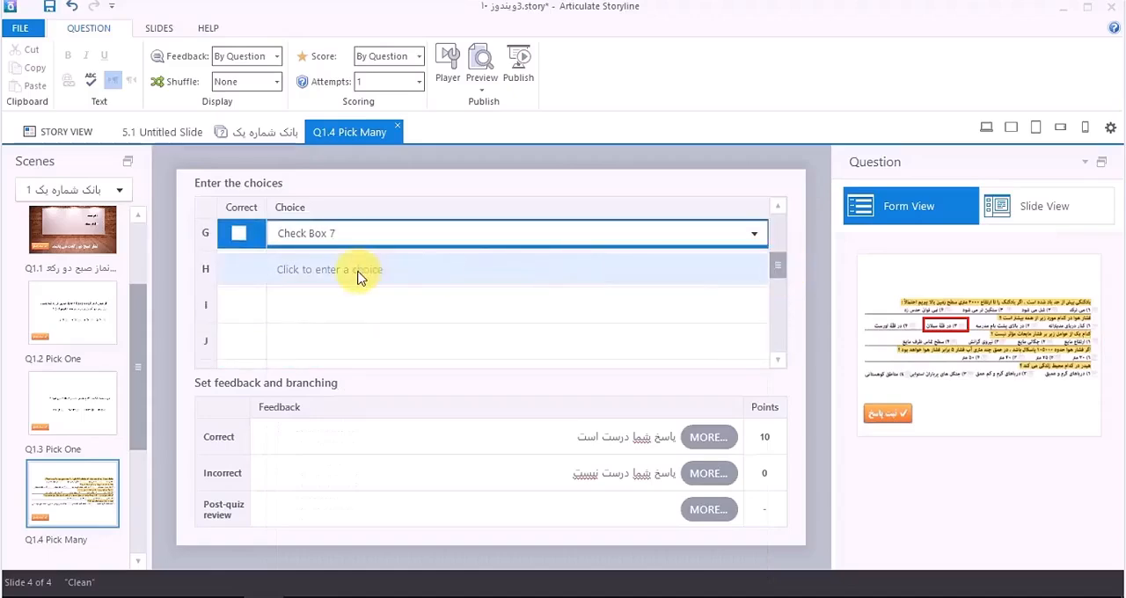
pyautogui.click(358, 275)
pyautogui.click(352, 328)
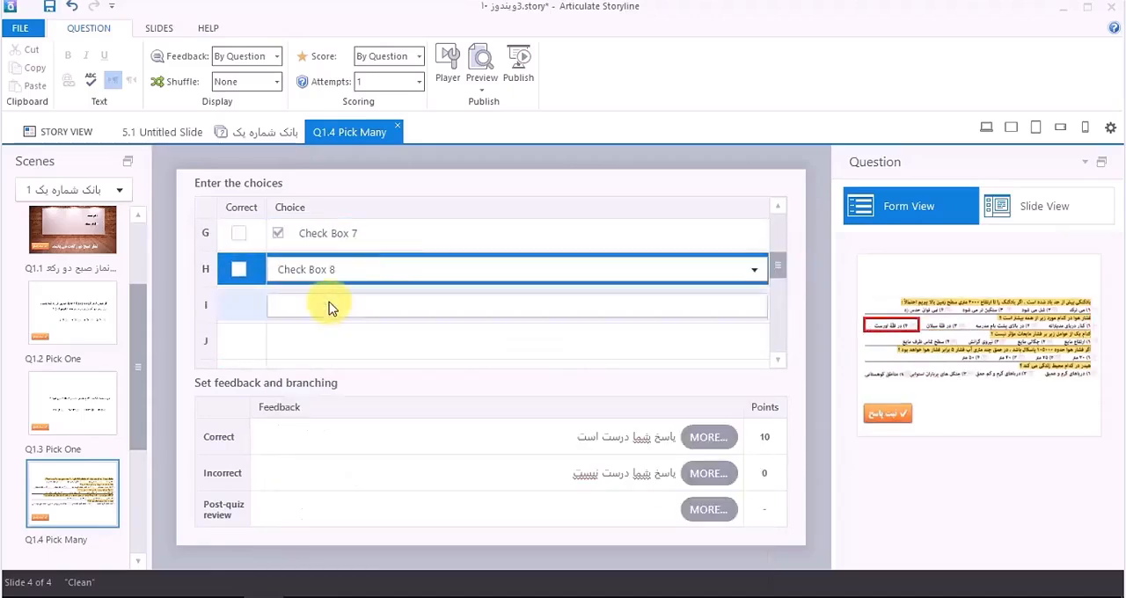
# Step: Add Check Box 9 through Check Box 18 as choices I to R of the Pick Many question
pyautogui.click(328, 306)
pyautogui.click(335, 367)
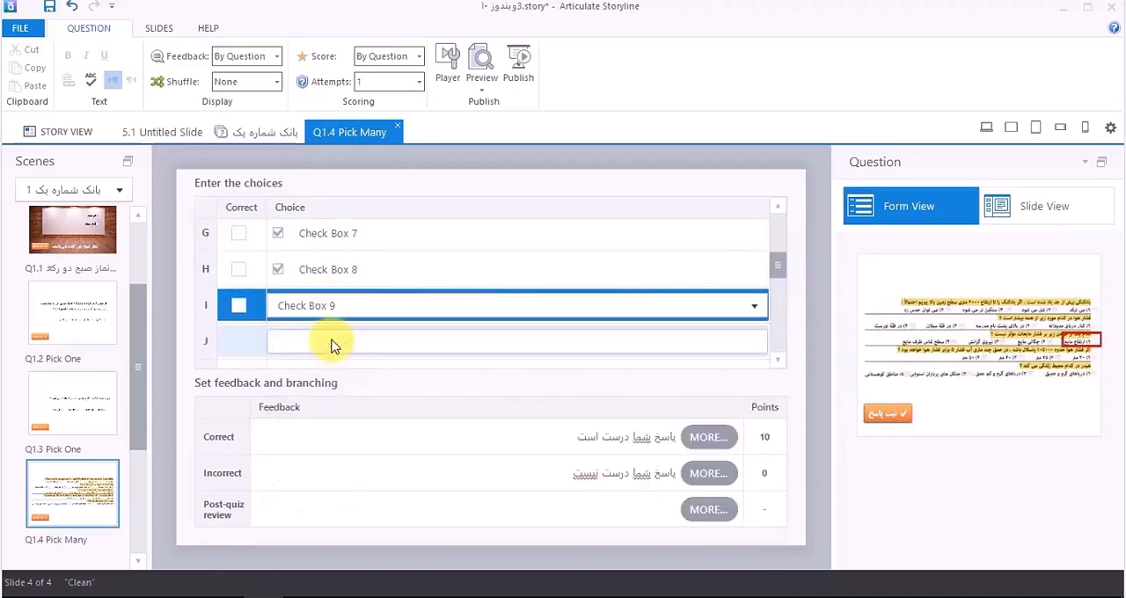
pyautogui.click(333, 346)
pyautogui.click(339, 367)
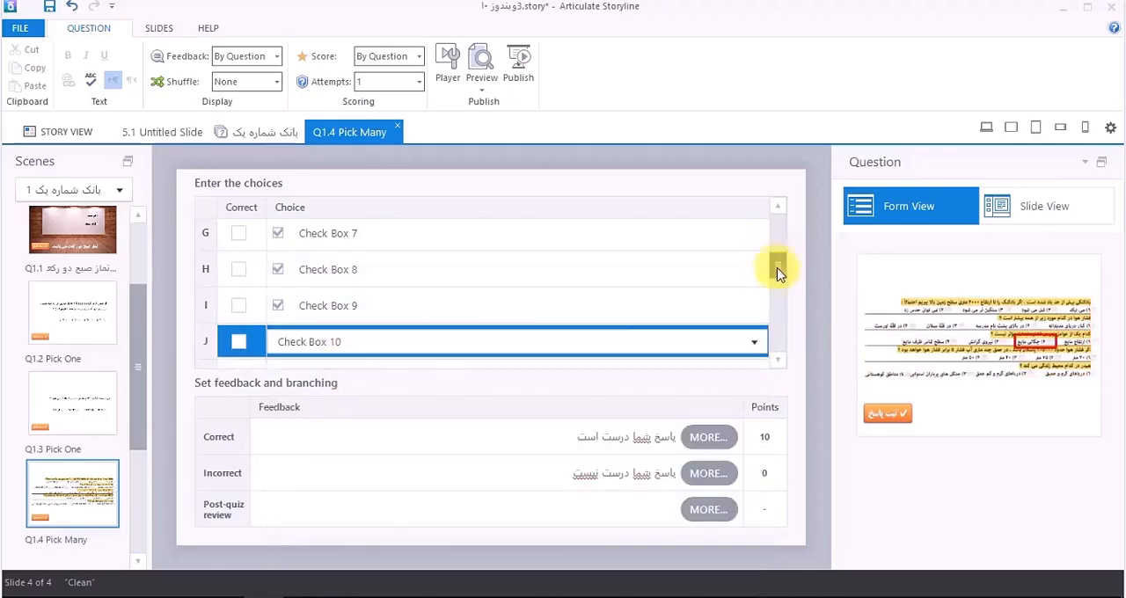
pyautogui.moveTo(778, 273); pyautogui.dragTo(777, 292)
pyautogui.click(388, 240)
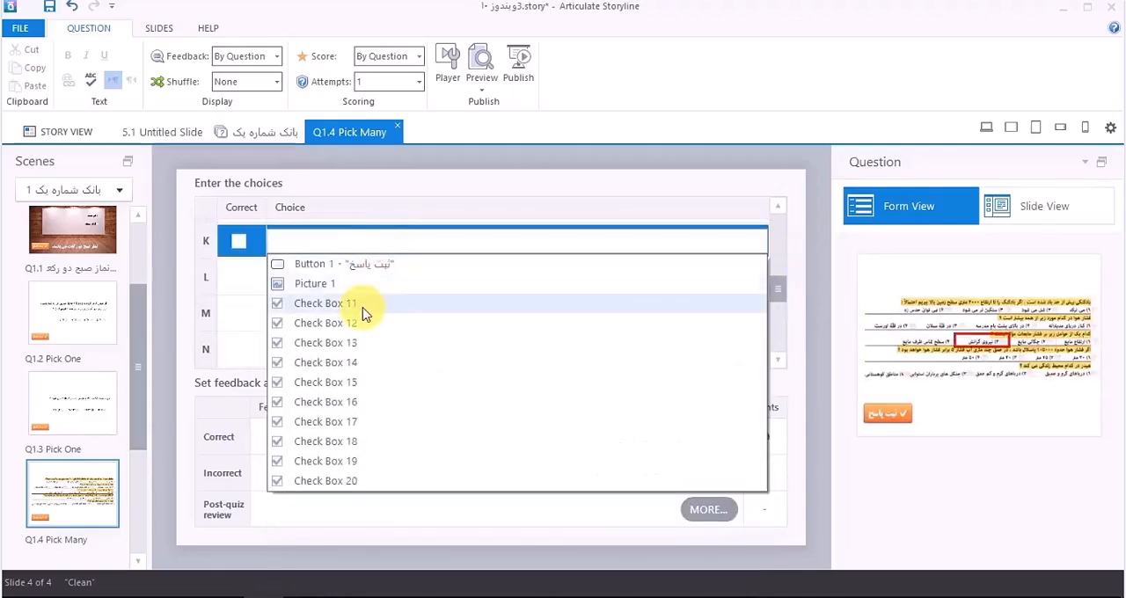
pyautogui.click(365, 313)
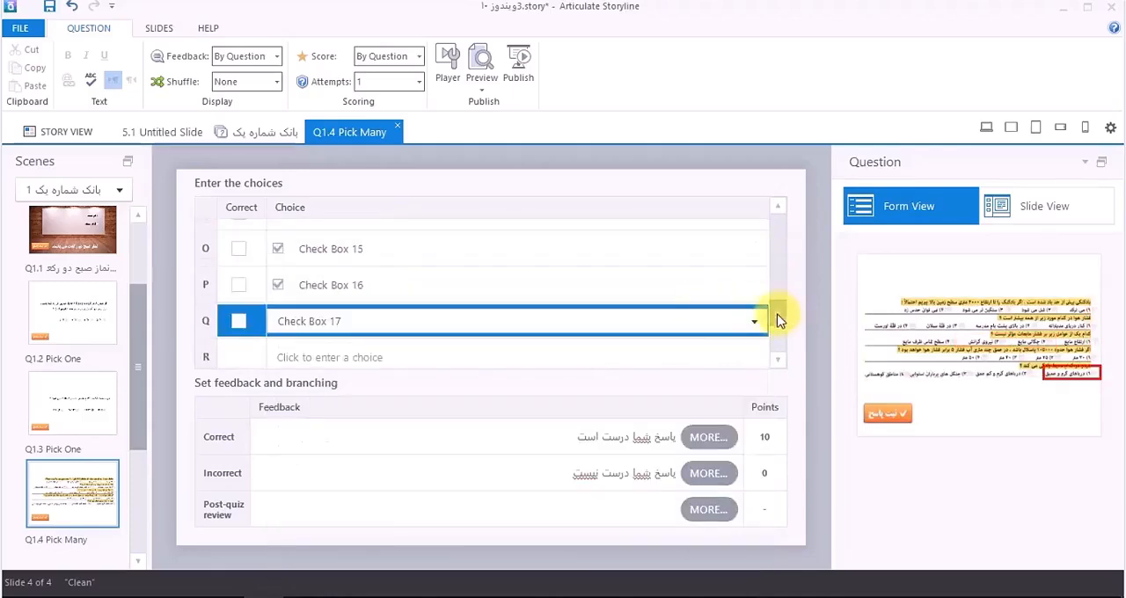
pyautogui.moveTo(778, 322); pyautogui.dragTo(777, 329)
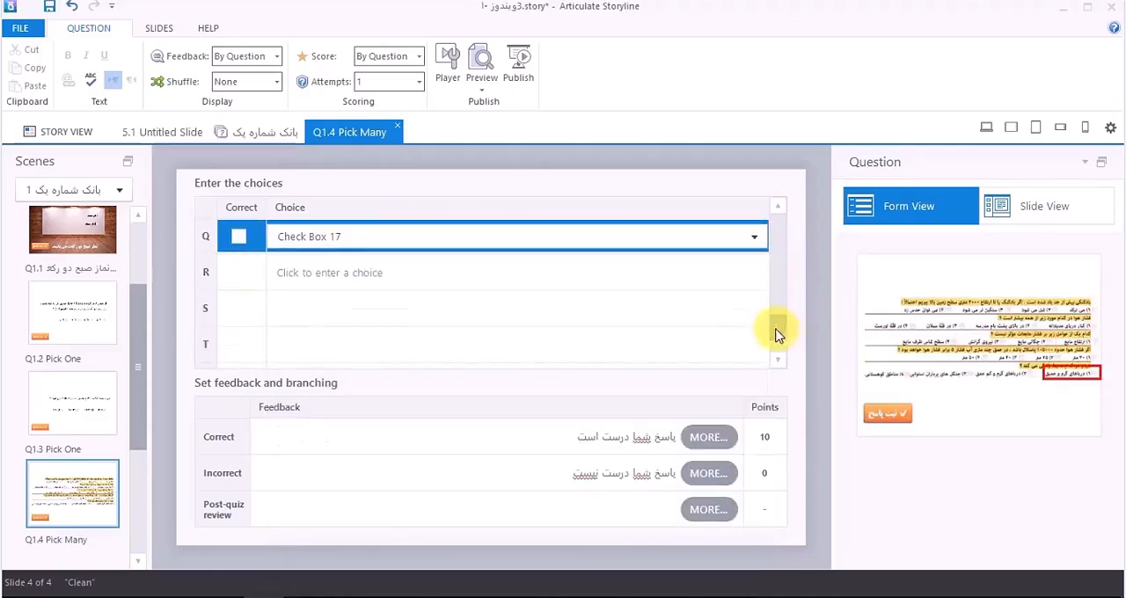
pyautogui.click(397, 272)
pyautogui.click(368, 335)
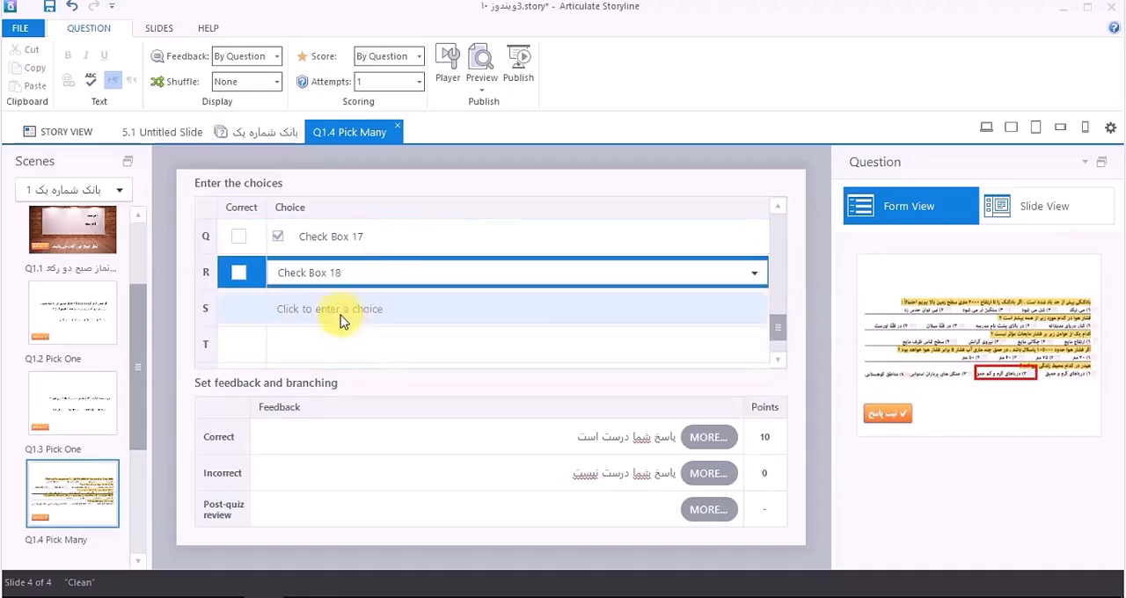
# Step: Add Check Box 19 and Check Box 20 as choices S and T of the Pick Many question
pyautogui.click(339, 313)
pyautogui.click(350, 366)
pyautogui.click(337, 352)
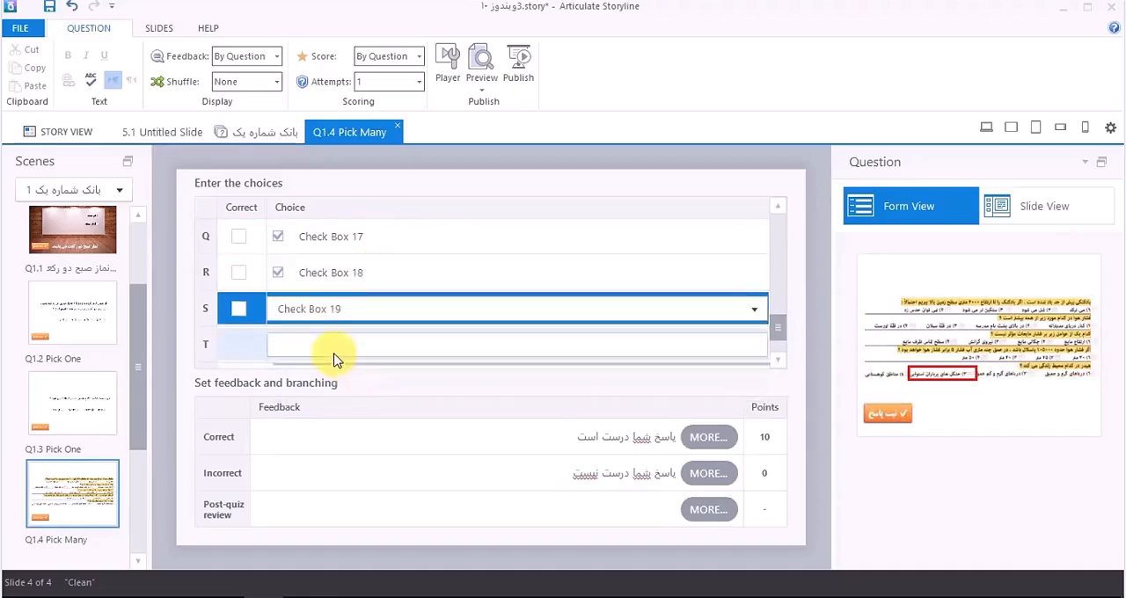
pyautogui.click(359, 405)
# Step: Mark Check Box 1 (choice A) and Check Box 6 (choice F) as correct answers
pyautogui.moveTo(778, 327); pyautogui.dragTo(789, 226)
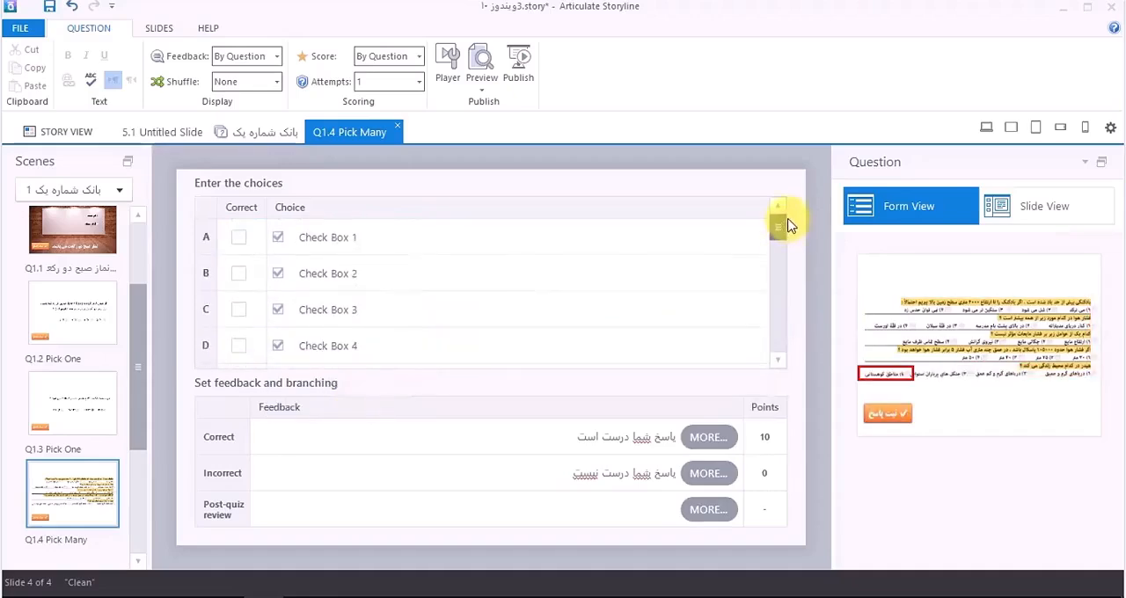
pyautogui.click(385, 244)
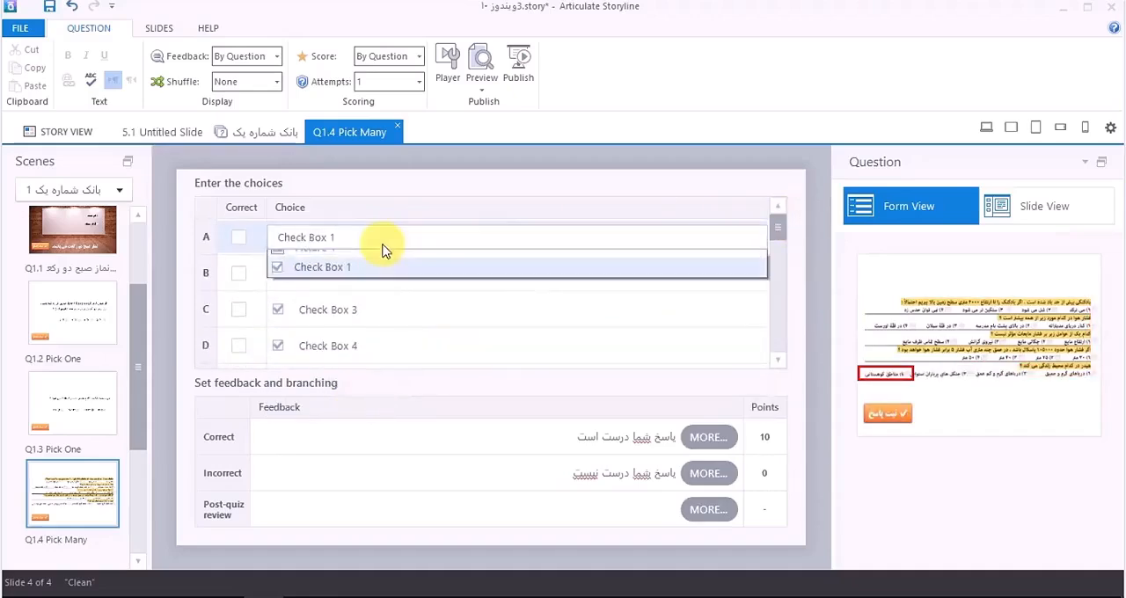
pyautogui.click(373, 191)
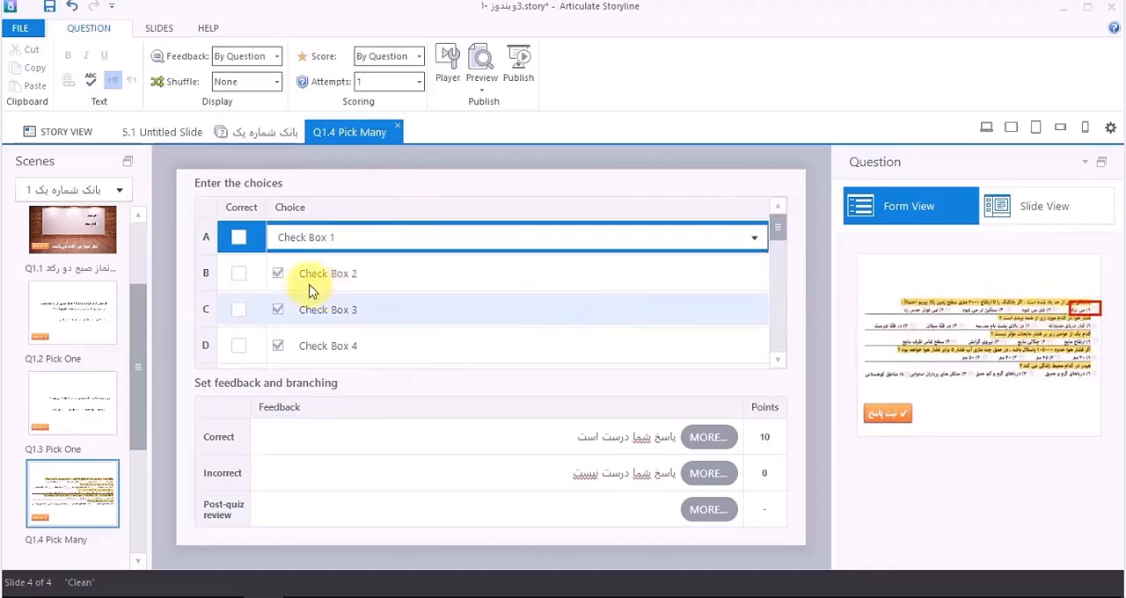
pyautogui.click(239, 238)
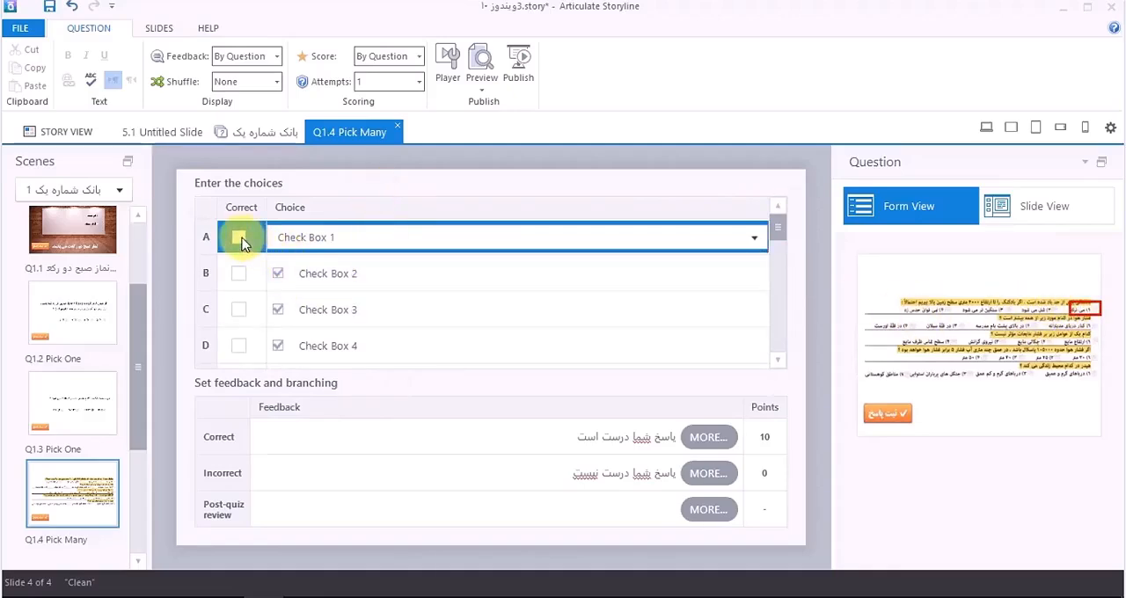
pyautogui.click(313, 346)
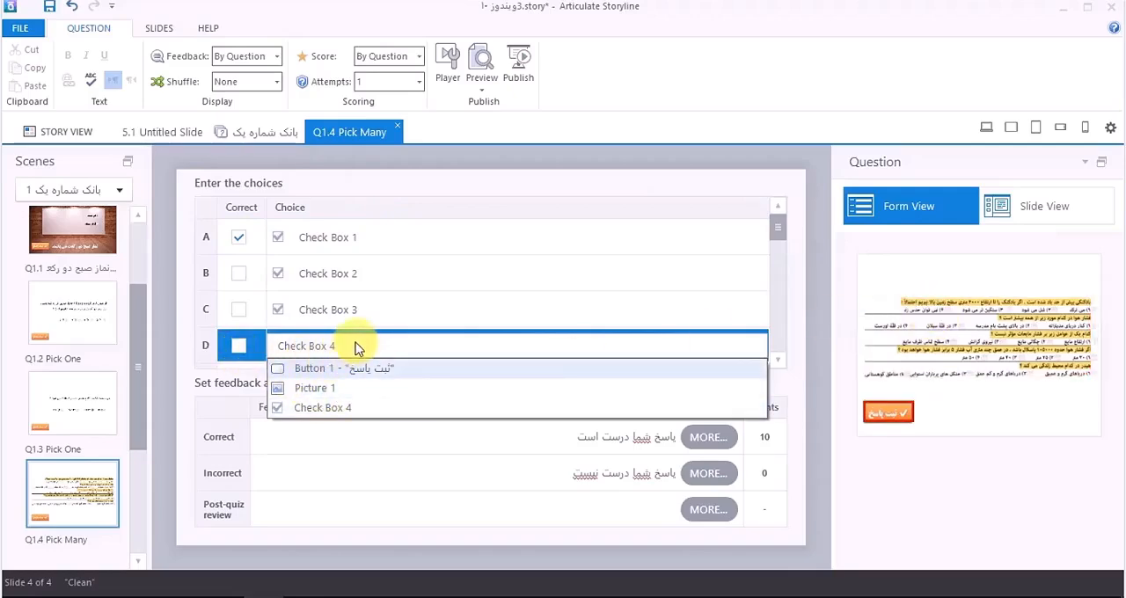
pyautogui.click(779, 239)
pyautogui.moveTo(778, 239); pyautogui.dragTo(779, 265)
pyautogui.click(240, 268)
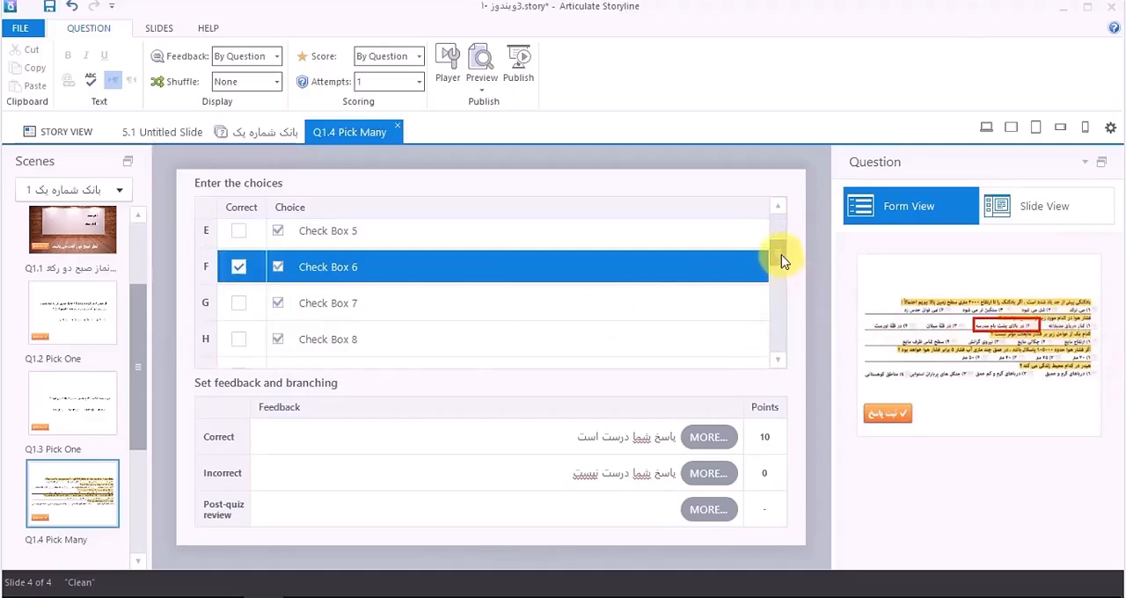
# Step: Mark Check Box 10 (choice J) and Check Box 14 (choice N) as correct answers
pyautogui.scroll(-3, 781, 261)
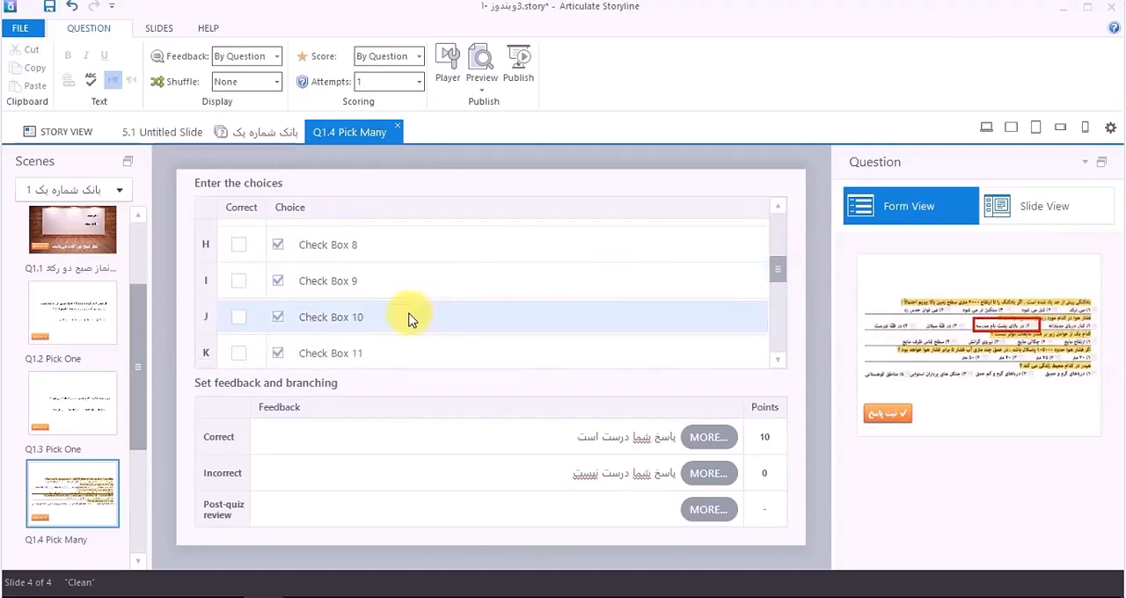
pyautogui.click(408, 318)
pyautogui.click(236, 322)
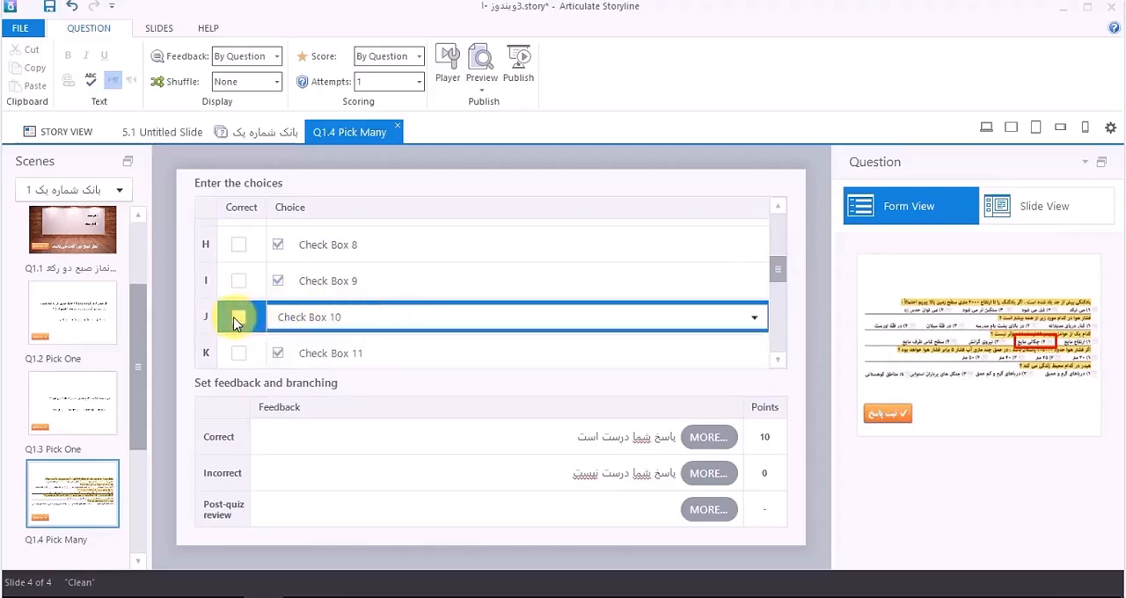
pyautogui.click(235, 322)
pyautogui.moveTo(783, 277); pyautogui.dragTo(779, 307)
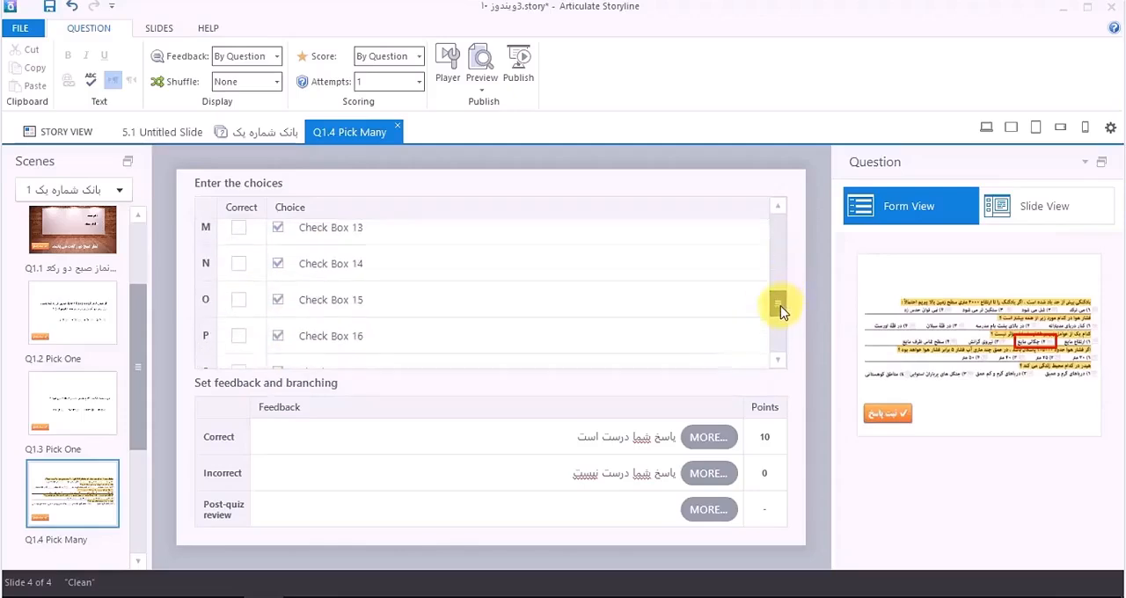
pyautogui.click(235, 266)
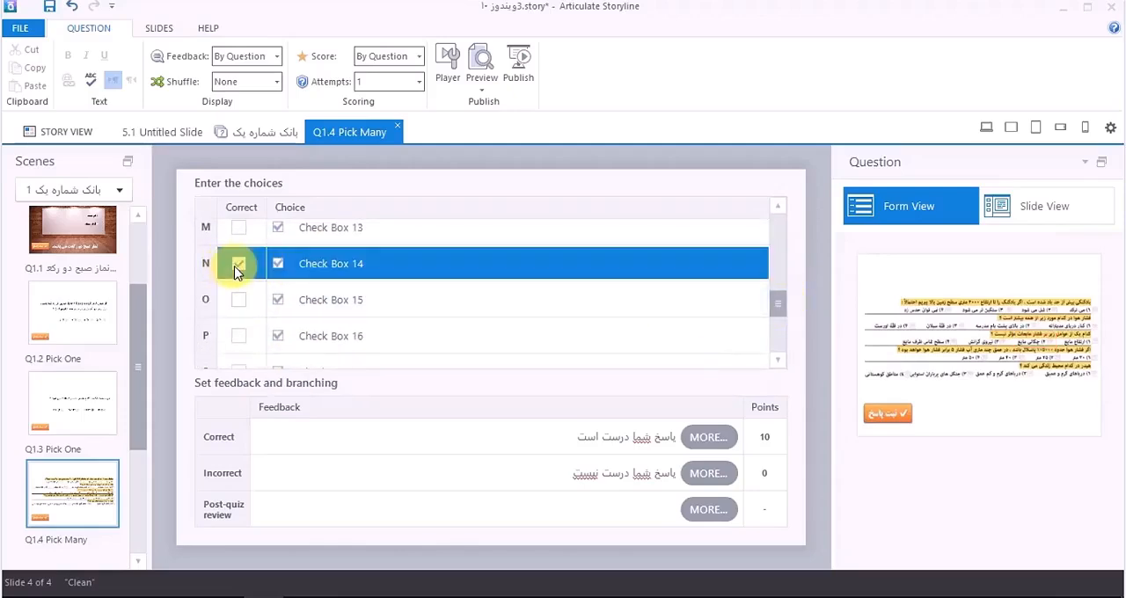
pyautogui.click(242, 267)
pyautogui.click(343, 266)
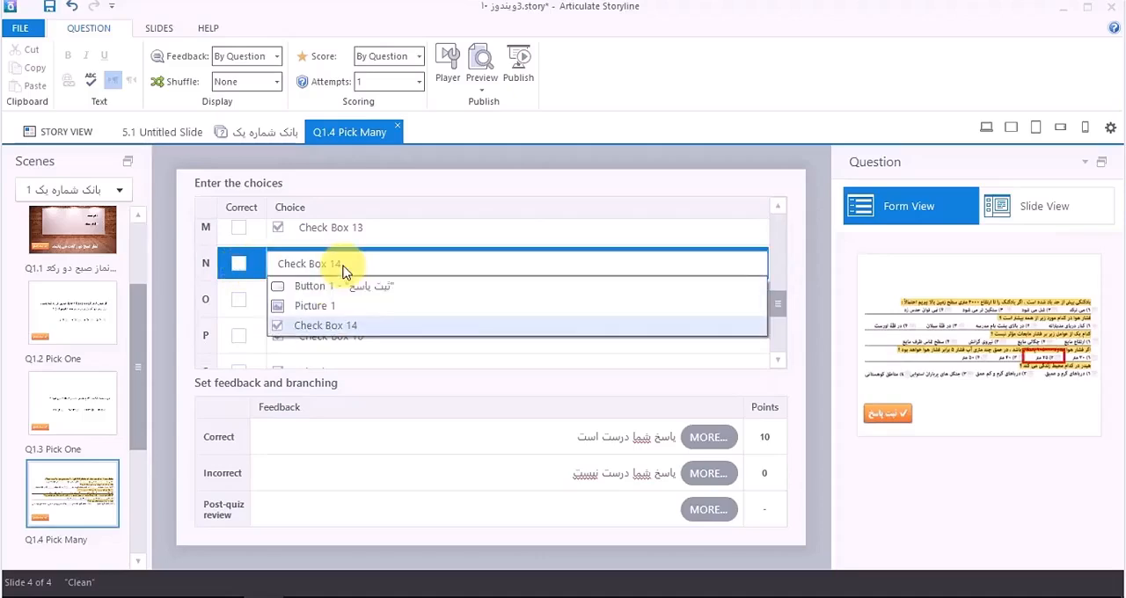
pyautogui.click(243, 266)
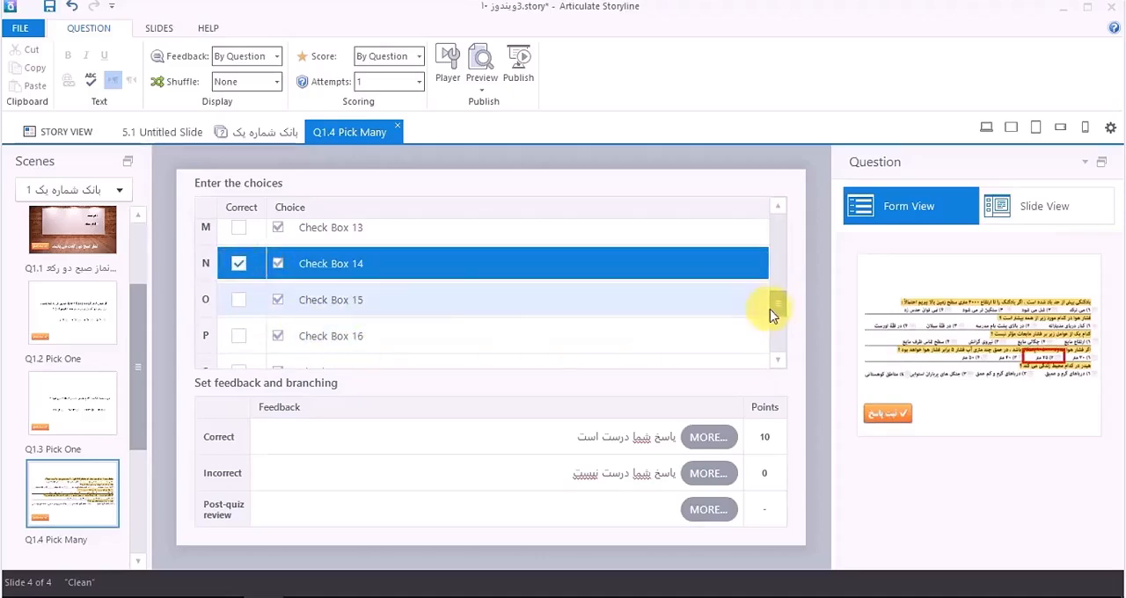
# Step: Mark Check Box 18 (choice R) as the correct answer for the fifth question
pyautogui.moveTo(772, 307); pyautogui.dragTo(774, 319)
pyautogui.click(369, 322)
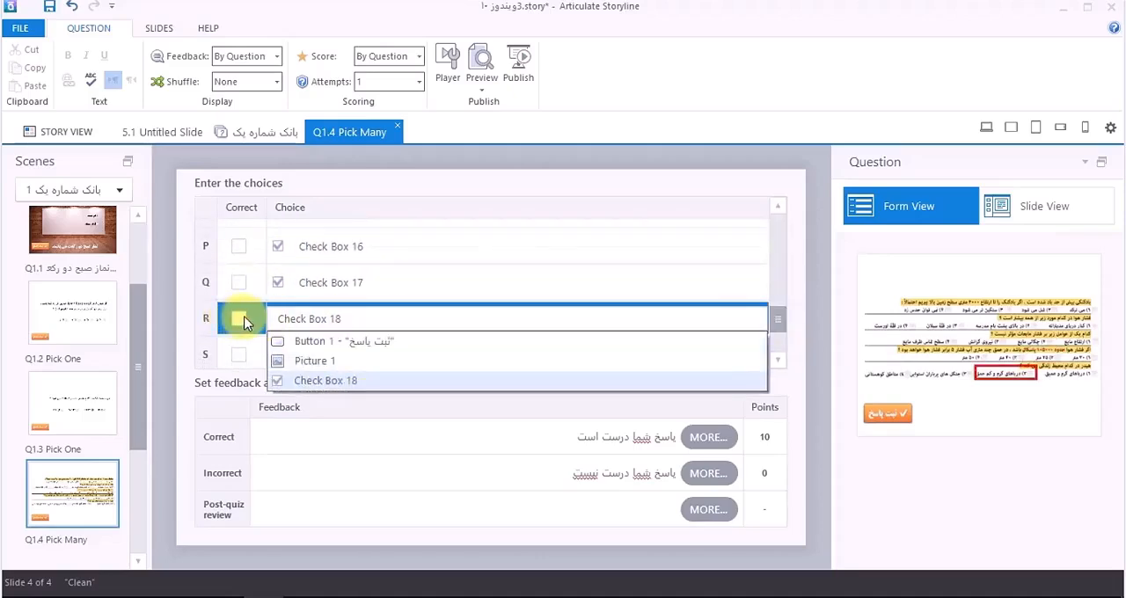
pyautogui.click(238, 319)
pyautogui.click(239, 319)
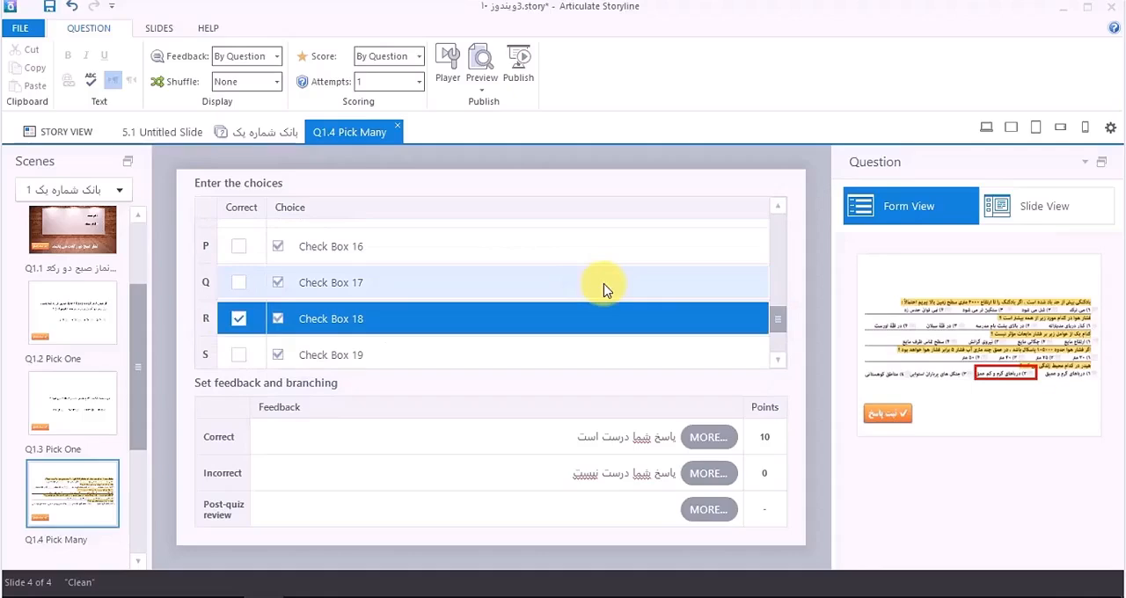
# Step: Return to the slide view and assign the orange answer button's submit interaction trigger to Pick Many 1
pyautogui.click(1025, 211)
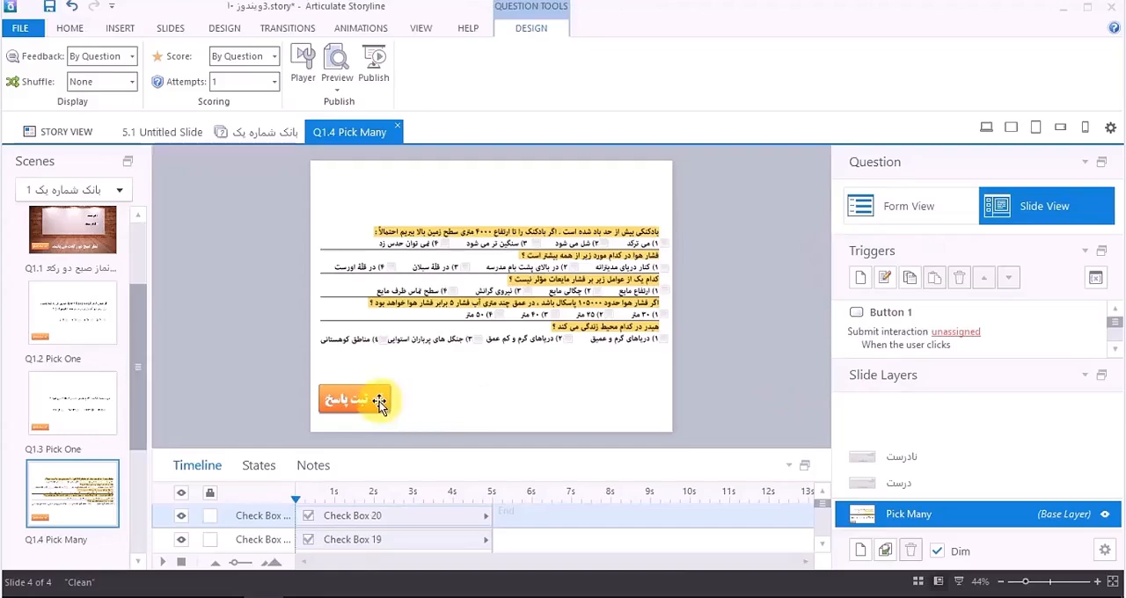
pyautogui.click(379, 401)
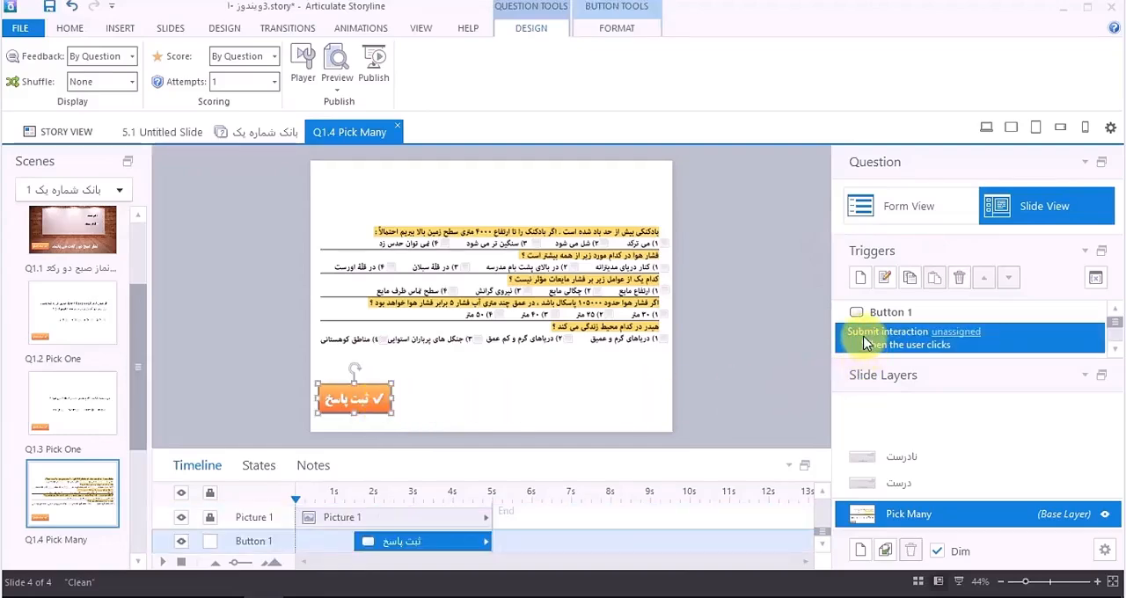
pyautogui.click(965, 337)
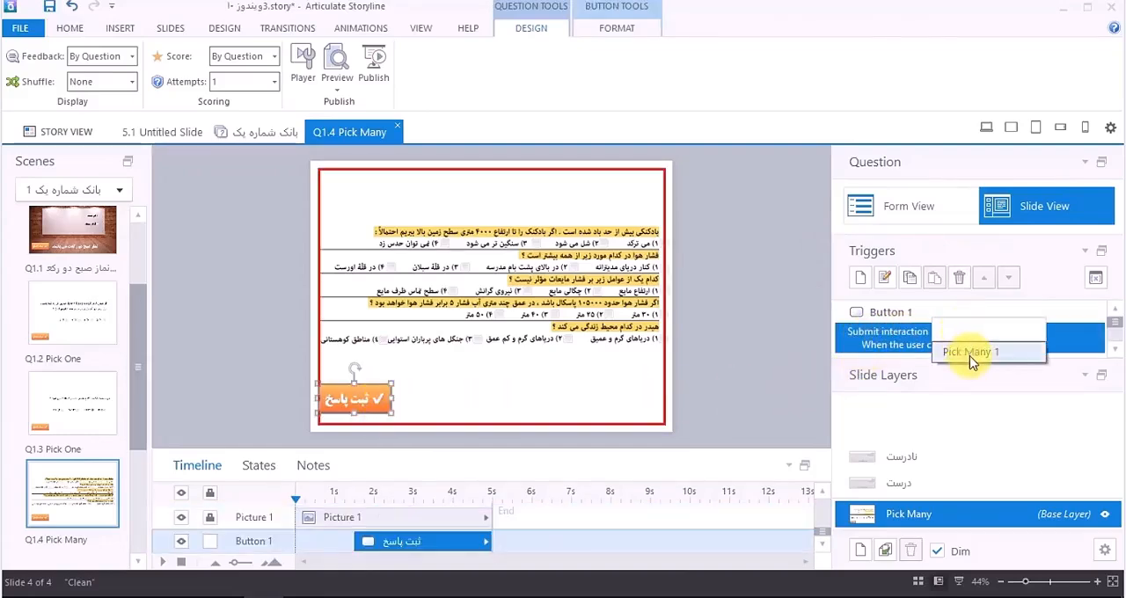
pyautogui.click(968, 352)
pyautogui.click(762, 359)
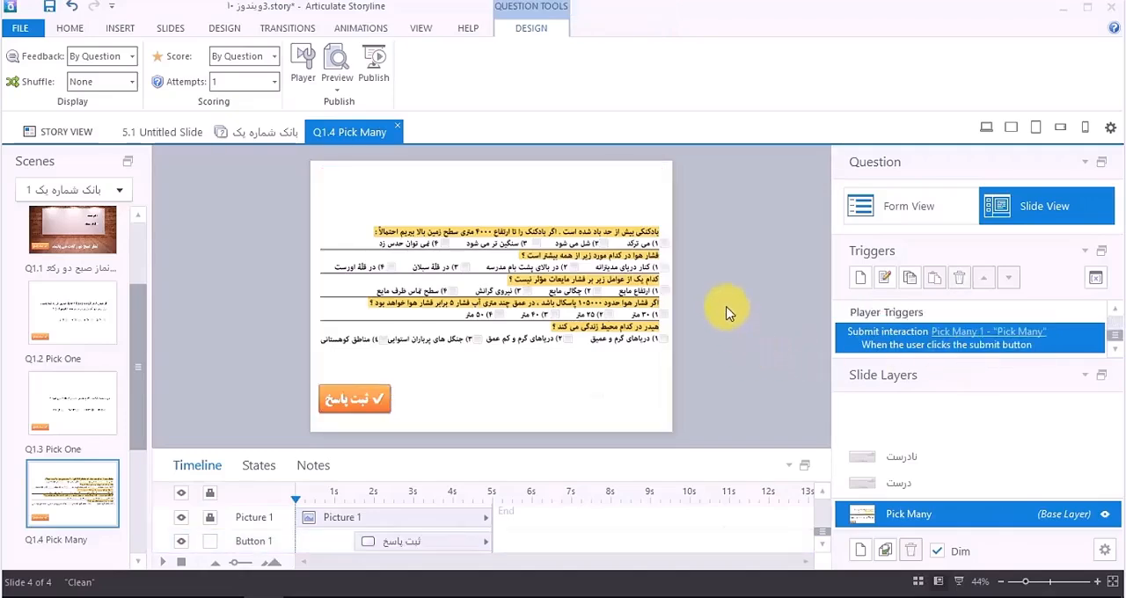
# Step: Turn off the Submit navigation button in the Q1.4 Pick Many slide's properties
pyautogui.rightClick(727, 312)
pyautogui.click(658, 533)
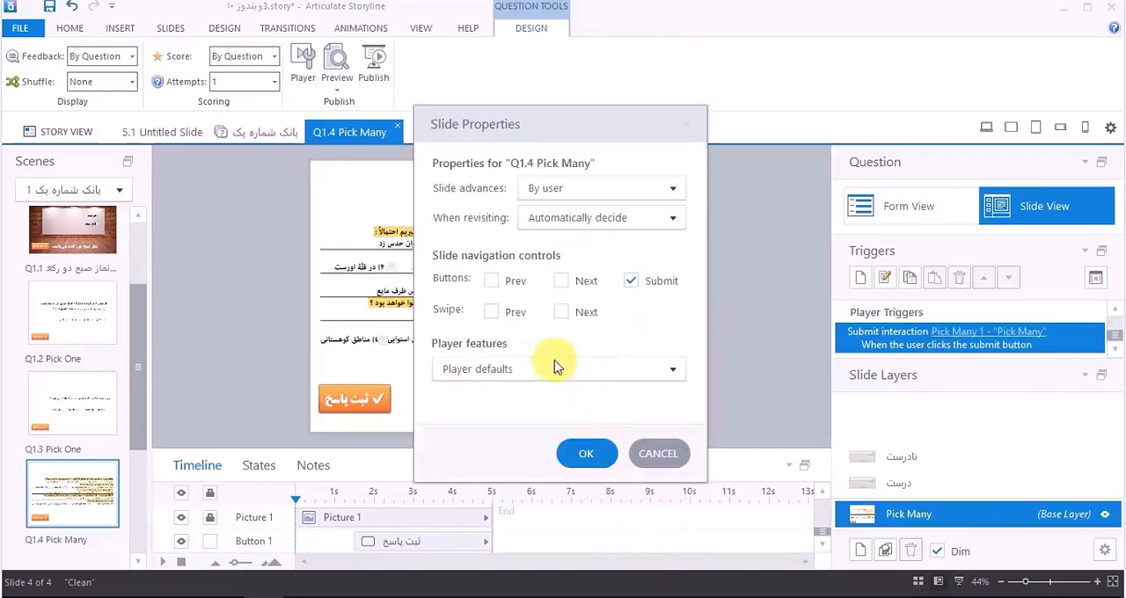
pyautogui.click(636, 281)
pyautogui.click(586, 454)
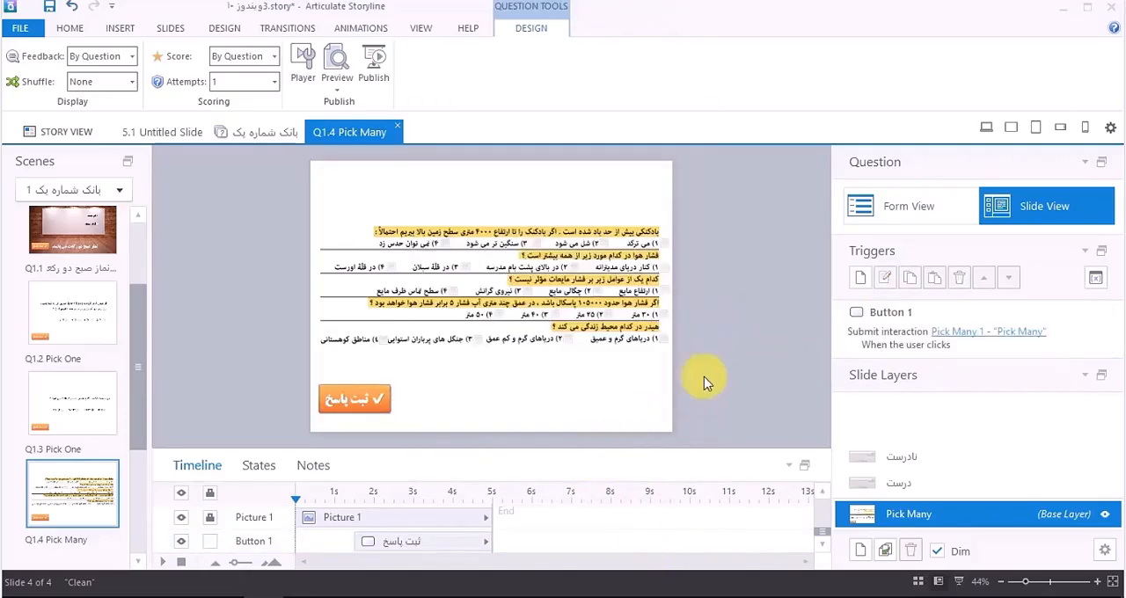
# Step: Preview this slide, answer the five questions with options 3, 2, 3, 2 and 2, submit them, dismiss the feedback and close the preview
pyautogui.click(335, 87)
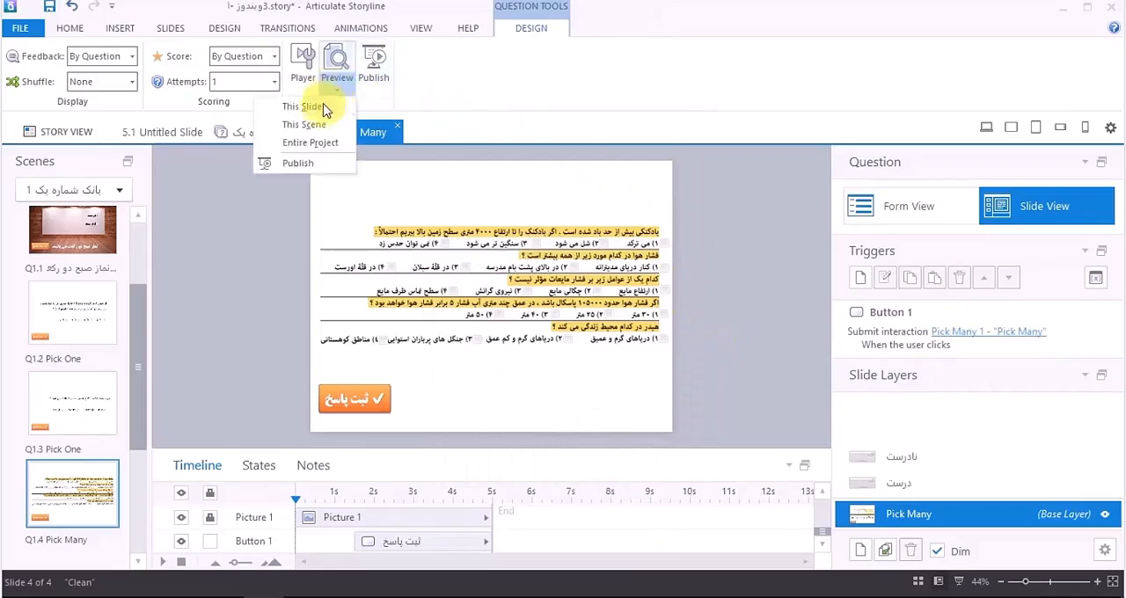
pyautogui.click(322, 110)
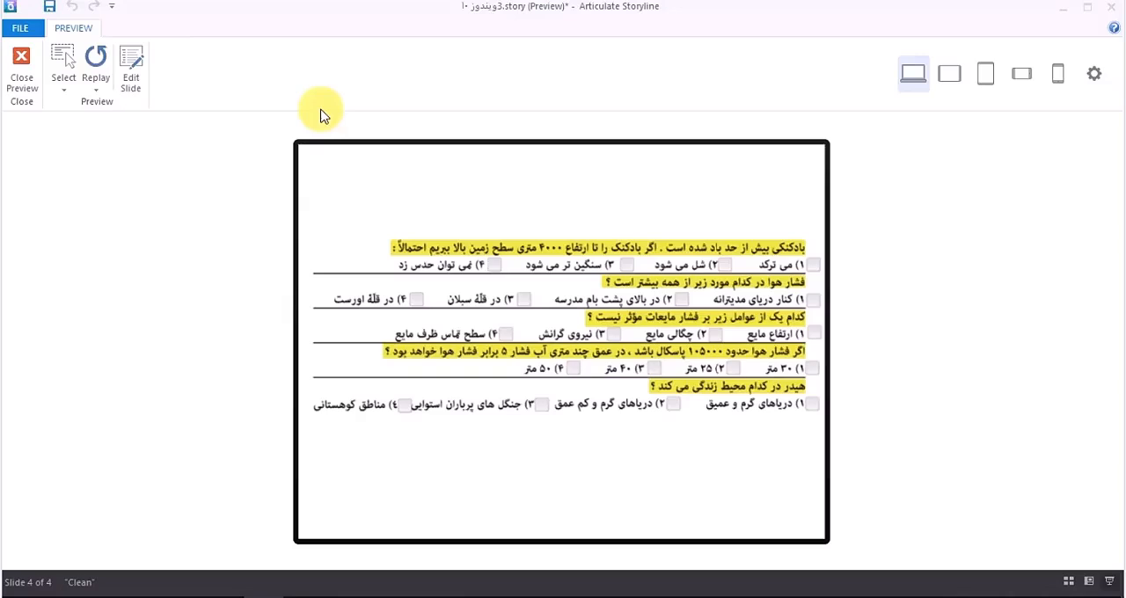
pyautogui.click(616, 264)
pyautogui.click(659, 301)
pyautogui.click(607, 335)
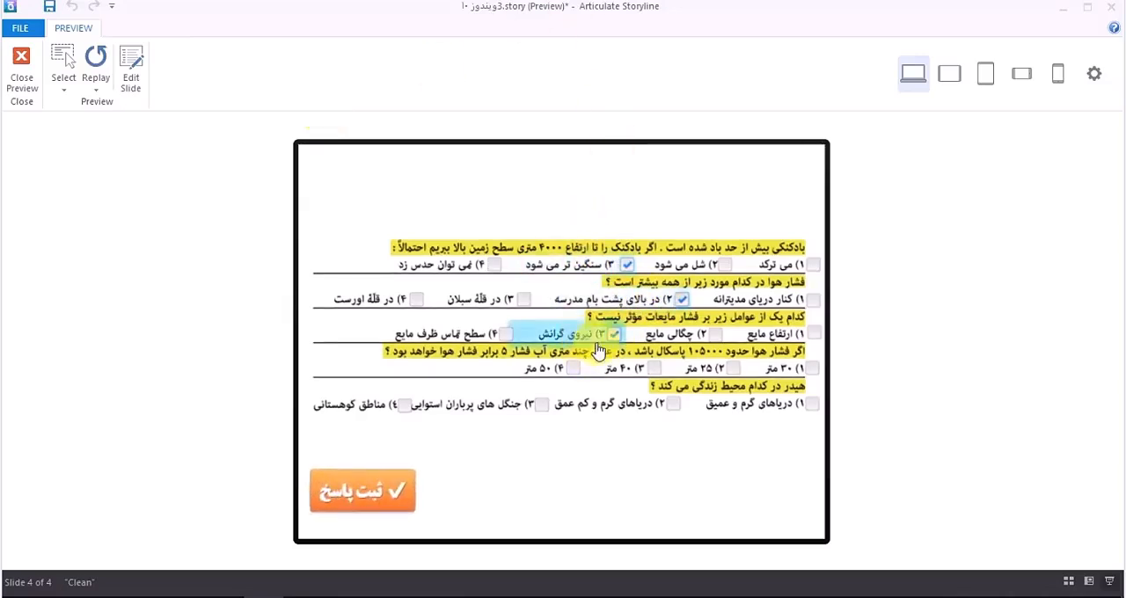
pyautogui.click(713, 370)
pyautogui.click(639, 413)
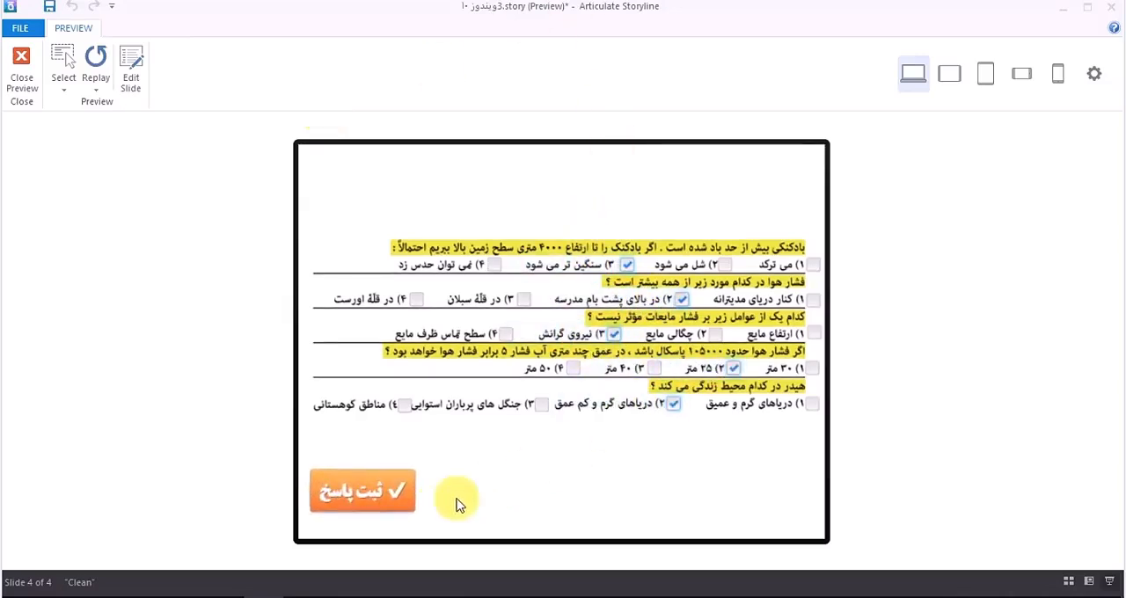
pyautogui.click(378, 505)
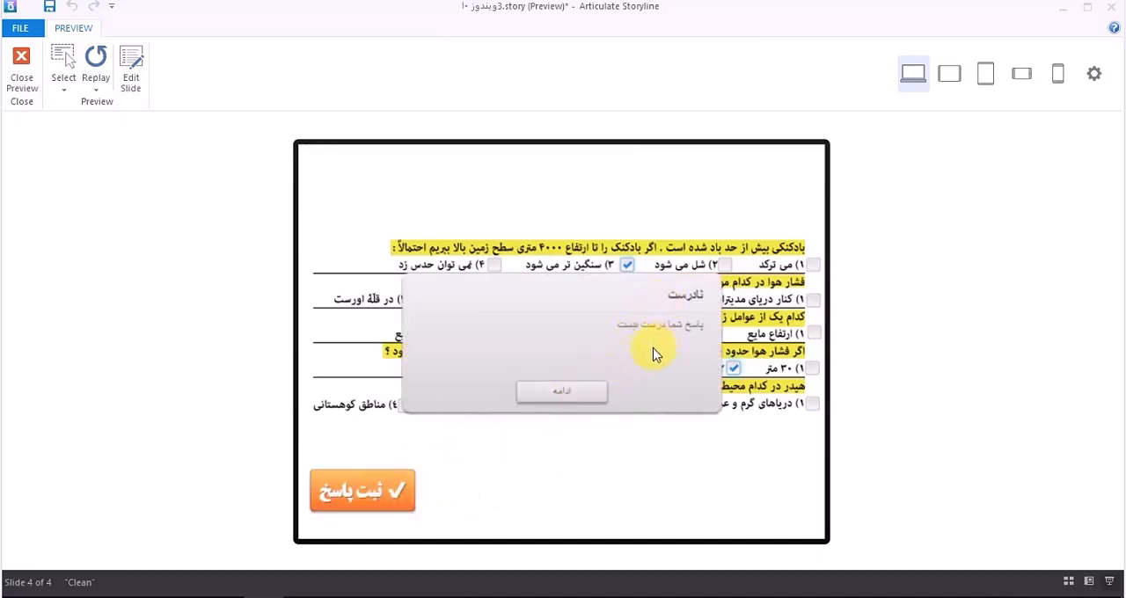
pyautogui.click(590, 396)
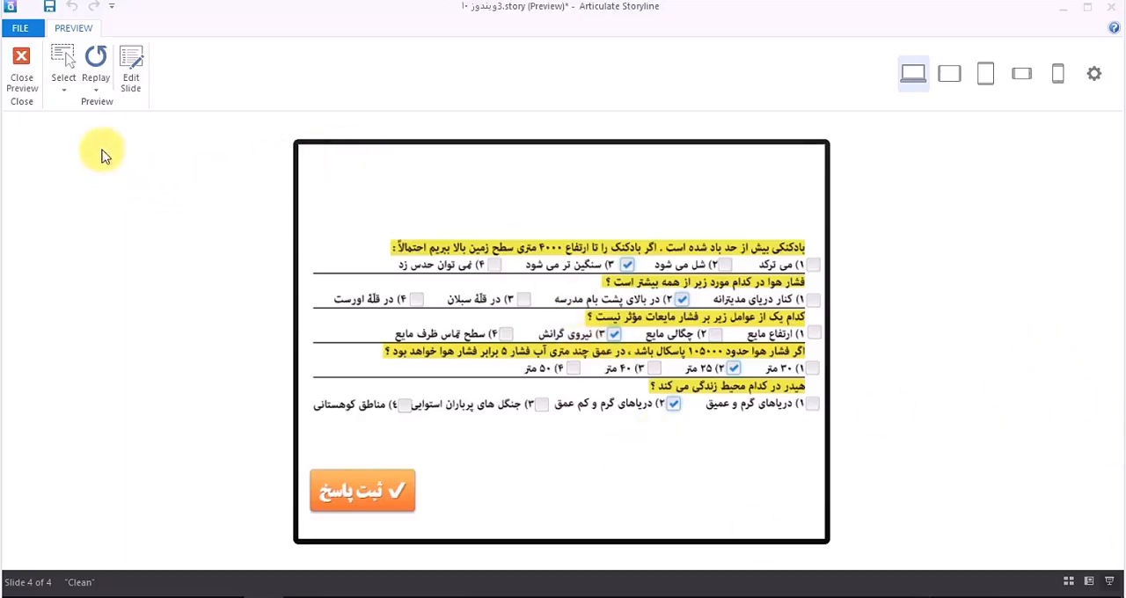
pyautogui.click(25, 83)
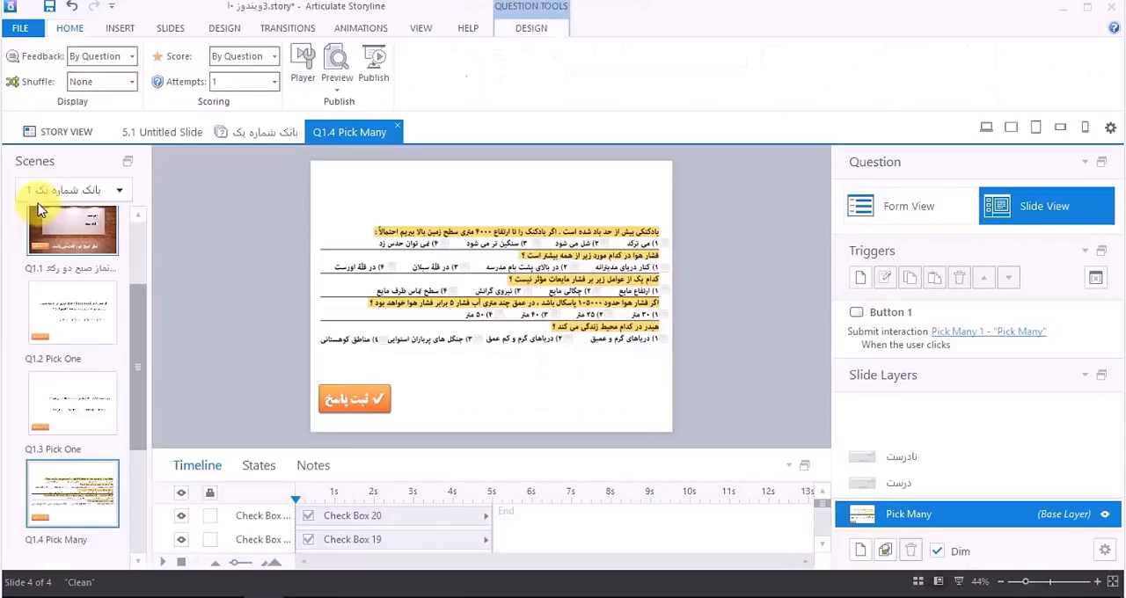
# Step: Review the question slides Q1.2 Pick One, Q1.3 Pick One and Q1.4 Pick Many in the question bank
pyautogui.click(96, 397)
pyautogui.click(83, 428)
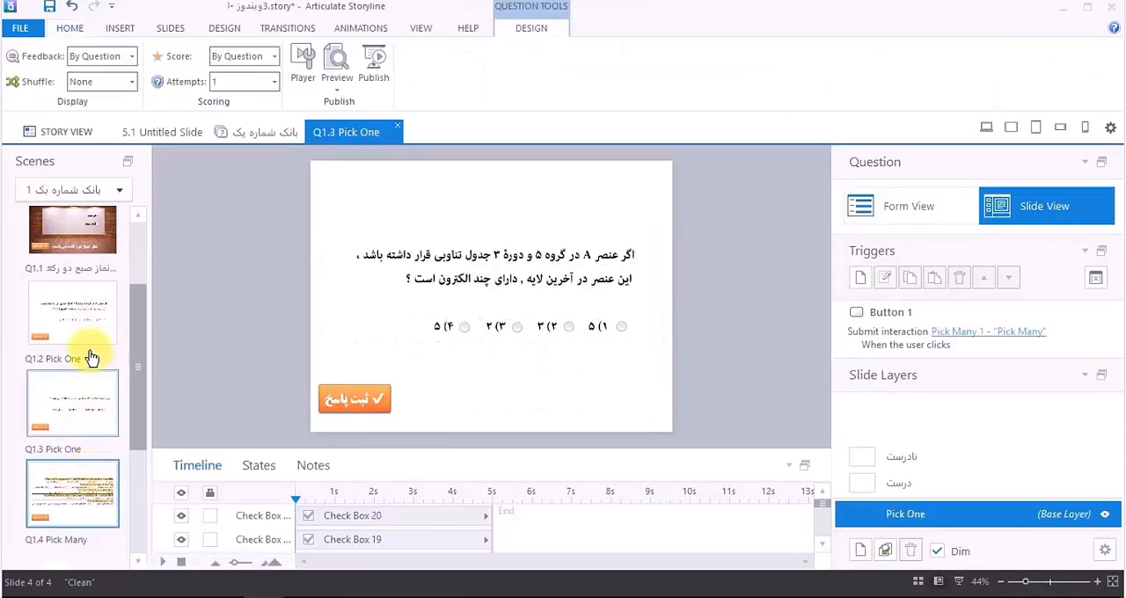
pyautogui.click(107, 320)
pyautogui.click(73, 419)
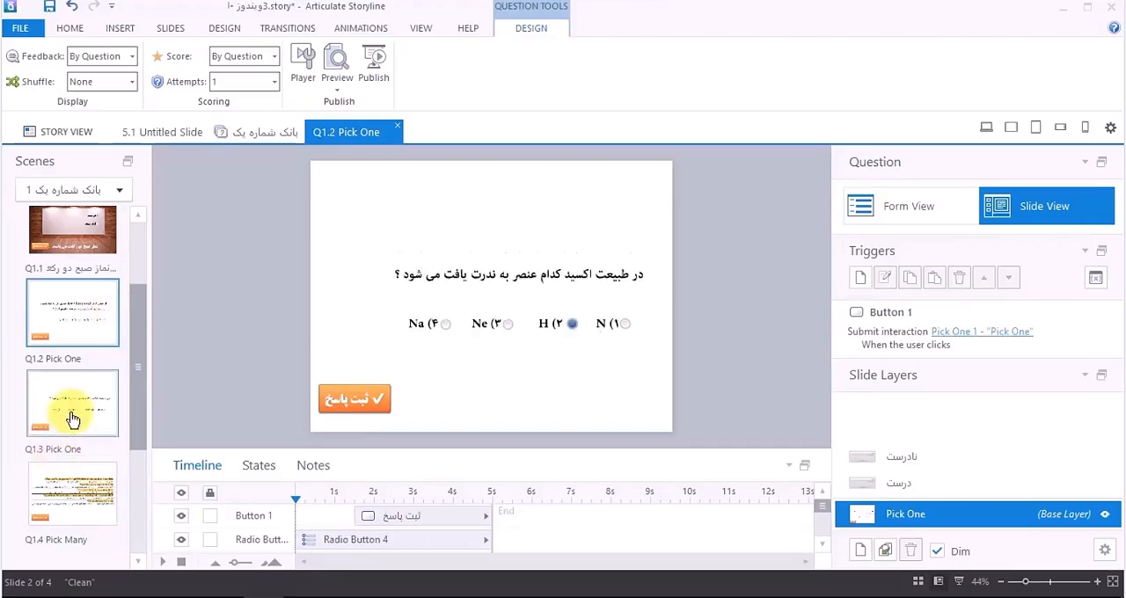
pyautogui.click(85, 419)
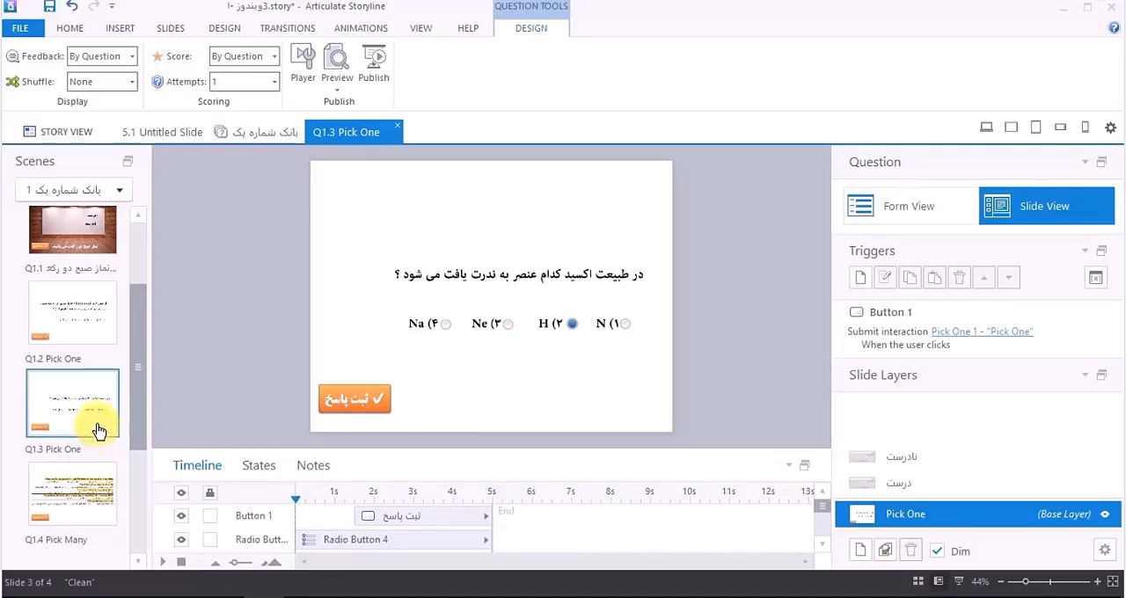
pyautogui.click(88, 314)
pyautogui.click(80, 417)
pyautogui.click(74, 488)
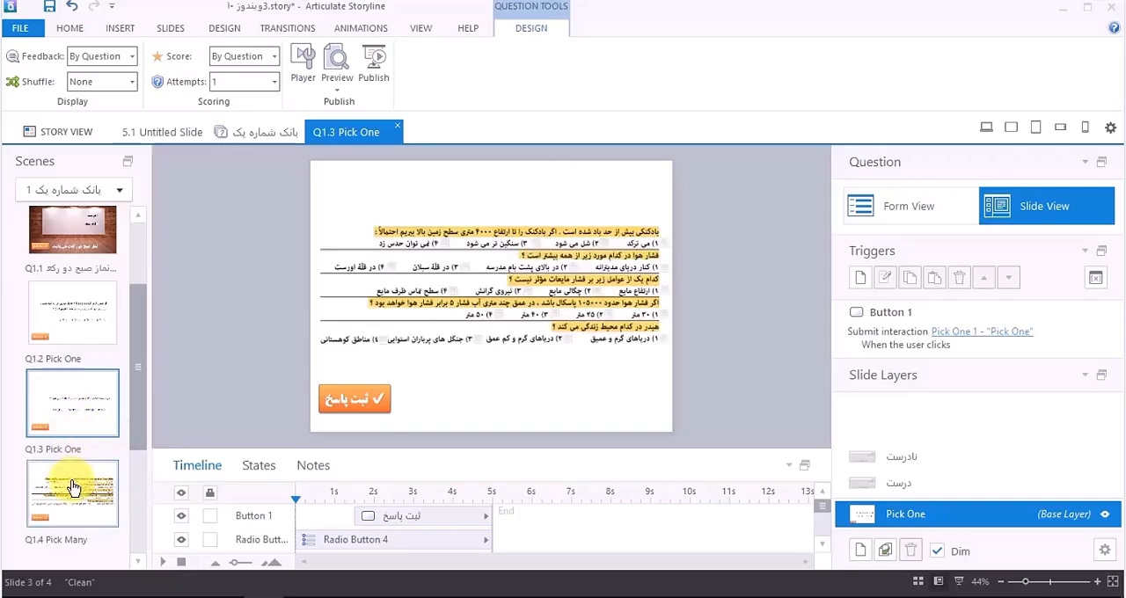
pyautogui.click(87, 332)
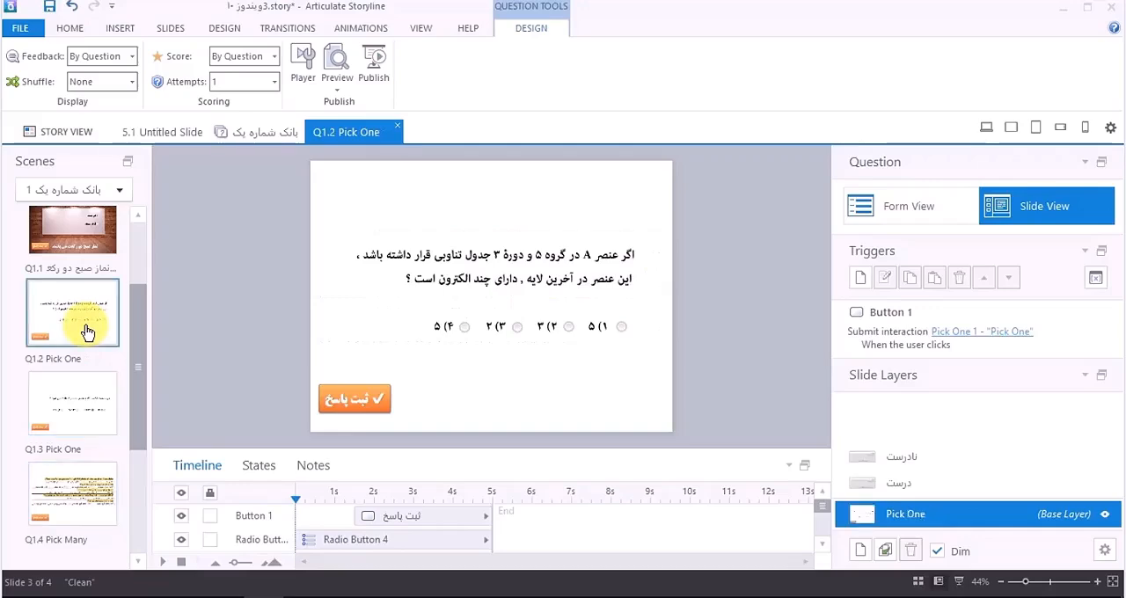
pyautogui.click(81, 399)
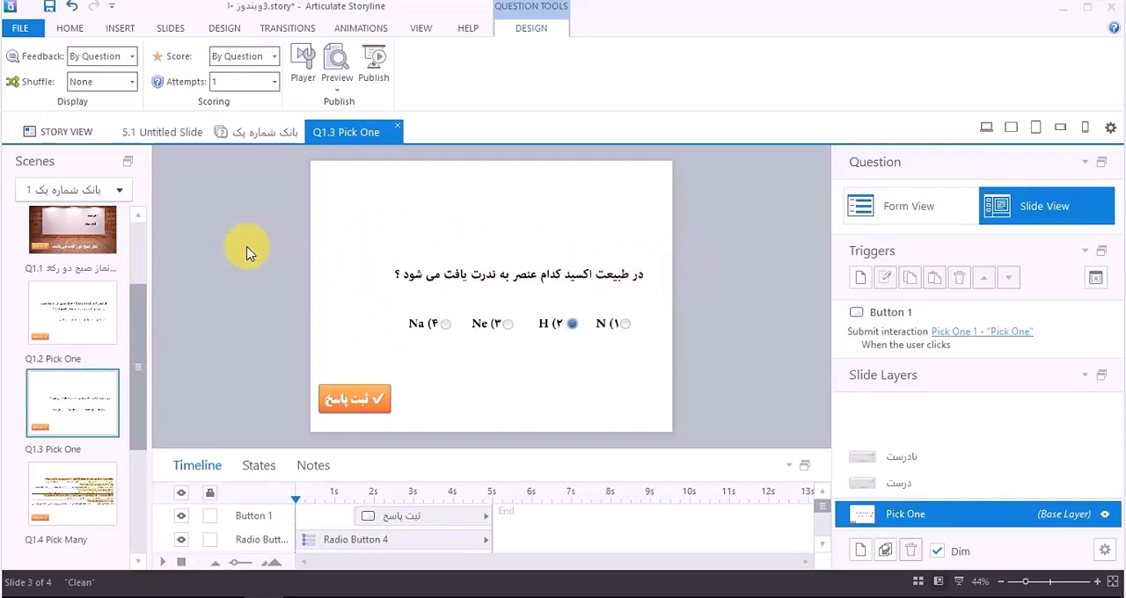
pyautogui.click(76, 309)
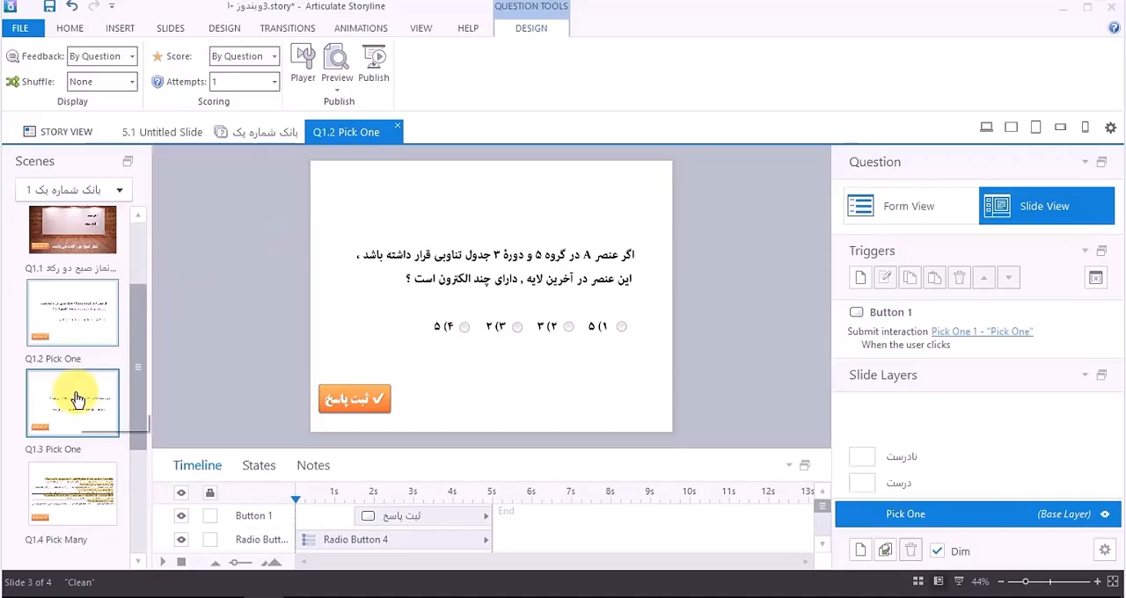
# Step: Compare the question bank's Pick One slides with the Pick Many slide once more, finishing on Q1.3 Pick One
pyautogui.click(75, 399)
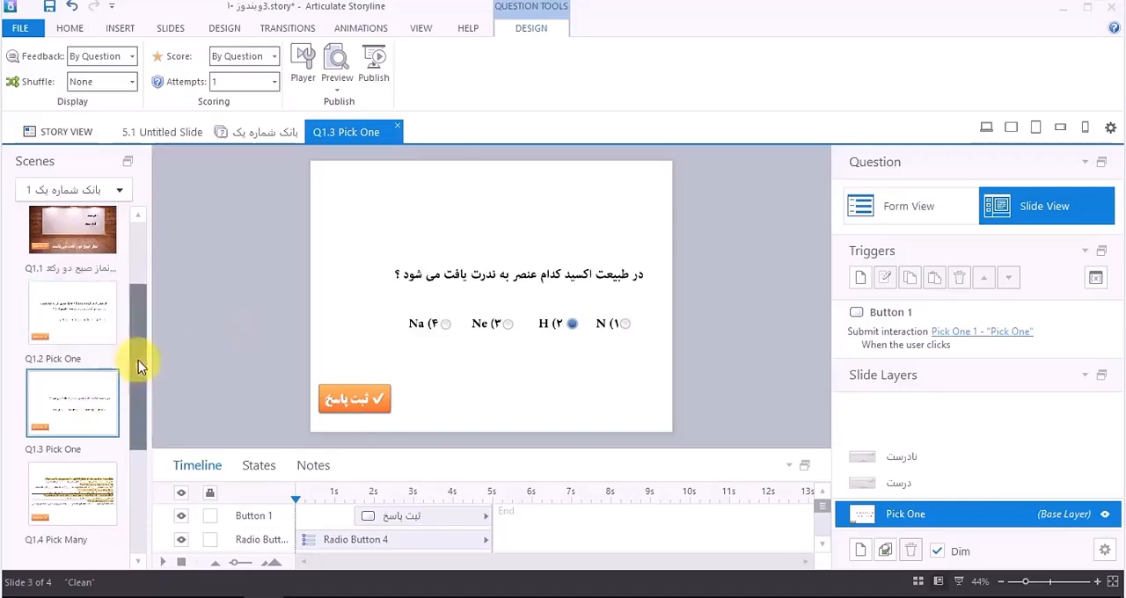
pyautogui.moveTo(138, 360); pyautogui.dragTo(131, 448)
pyautogui.click(96, 453)
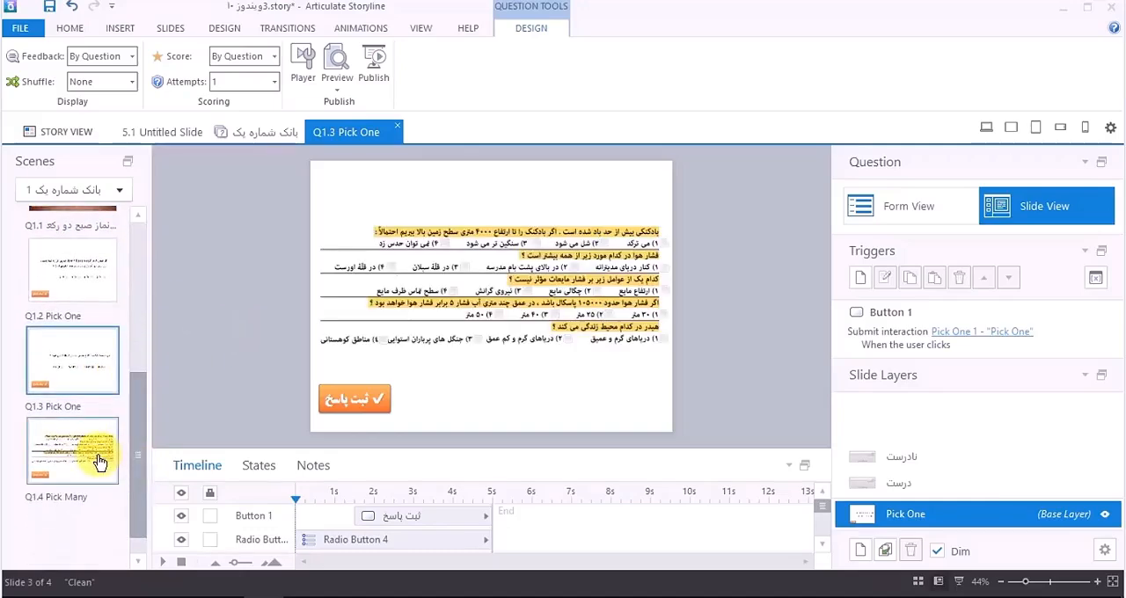
pyautogui.click(100, 365)
pyautogui.click(78, 274)
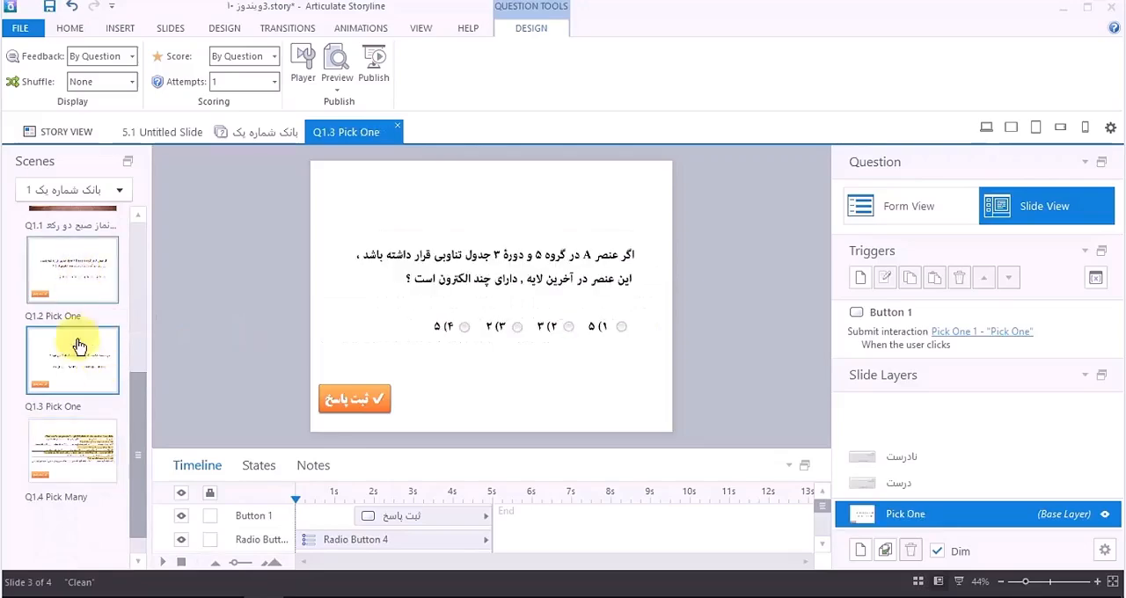
pyautogui.click(78, 368)
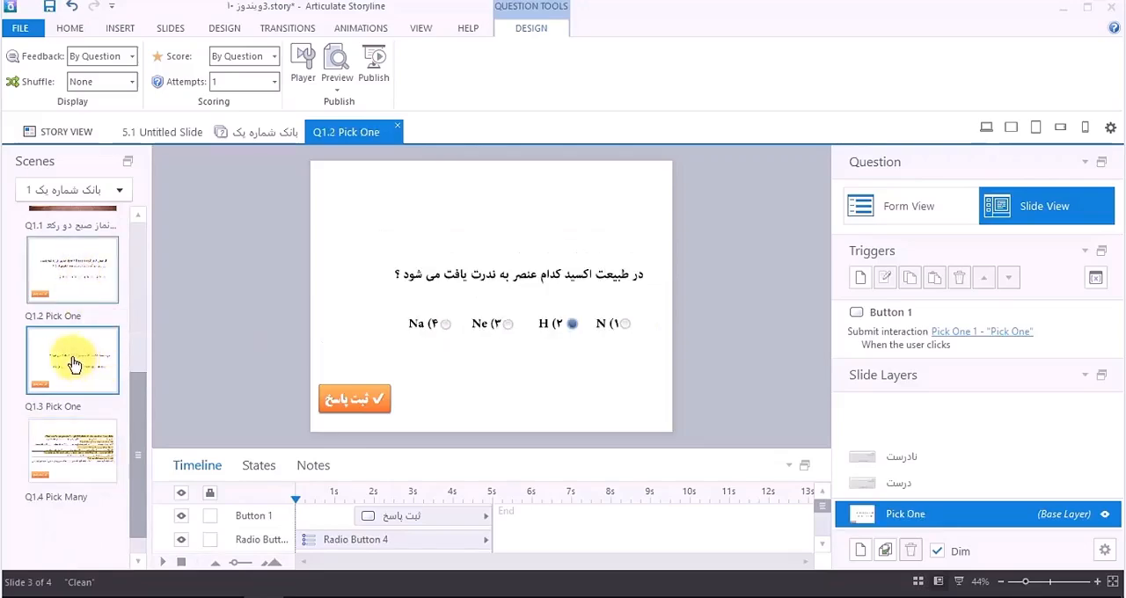
# Step: Look at the built-in graded question types available for a new slide and close the gallery without inserting one
pyautogui.rightClick(54, 520)
pyautogui.moveTo(81, 315)
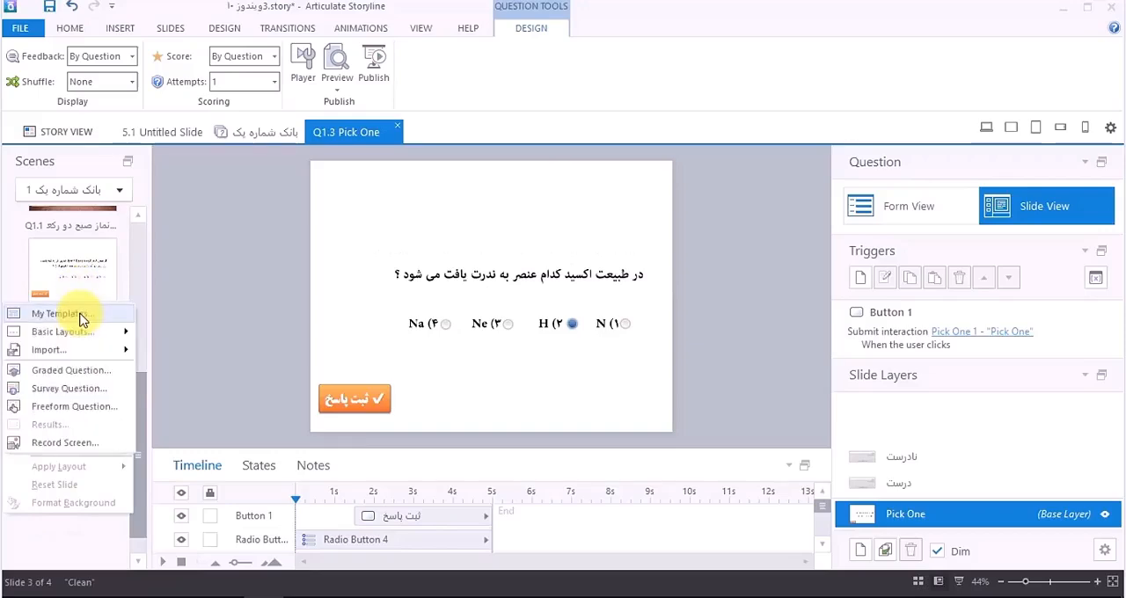
pyautogui.click(72, 371)
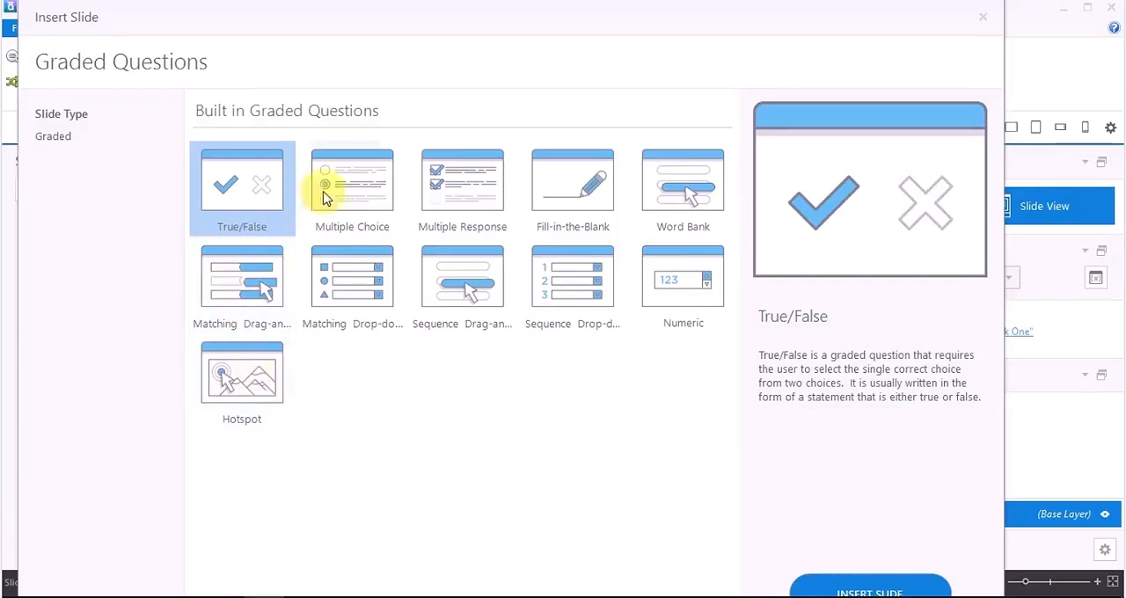
pyautogui.click(982, 17)
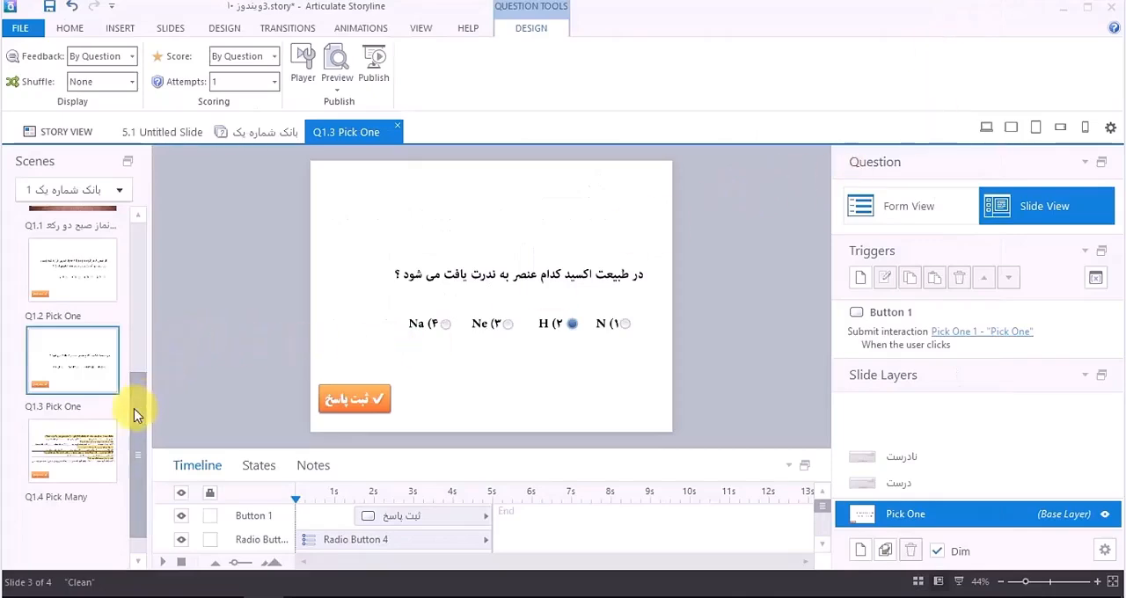
pyautogui.moveTo(134, 409)
pyautogui.mouseDown()
pyautogui.moveTo(137, 235)
pyautogui.moveTo(137, 411)
pyautogui.mouseUp()
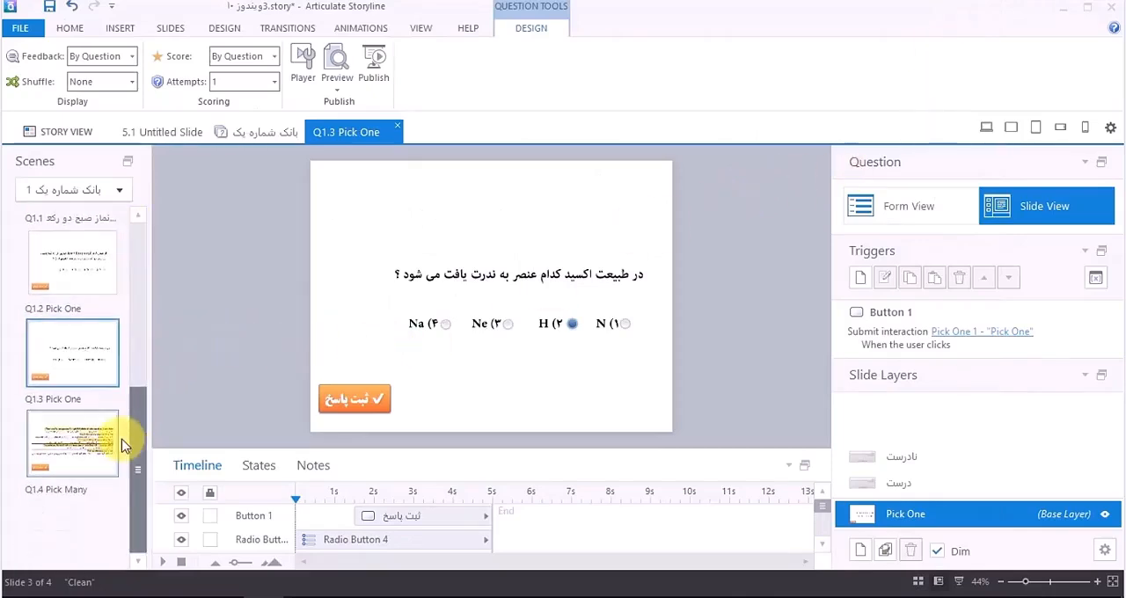
# Step: Close the question slide, question bank and slide 5.1, and reopen slide 5.1 of the آزمون علوم scene from the story view
pyautogui.click(394, 132)
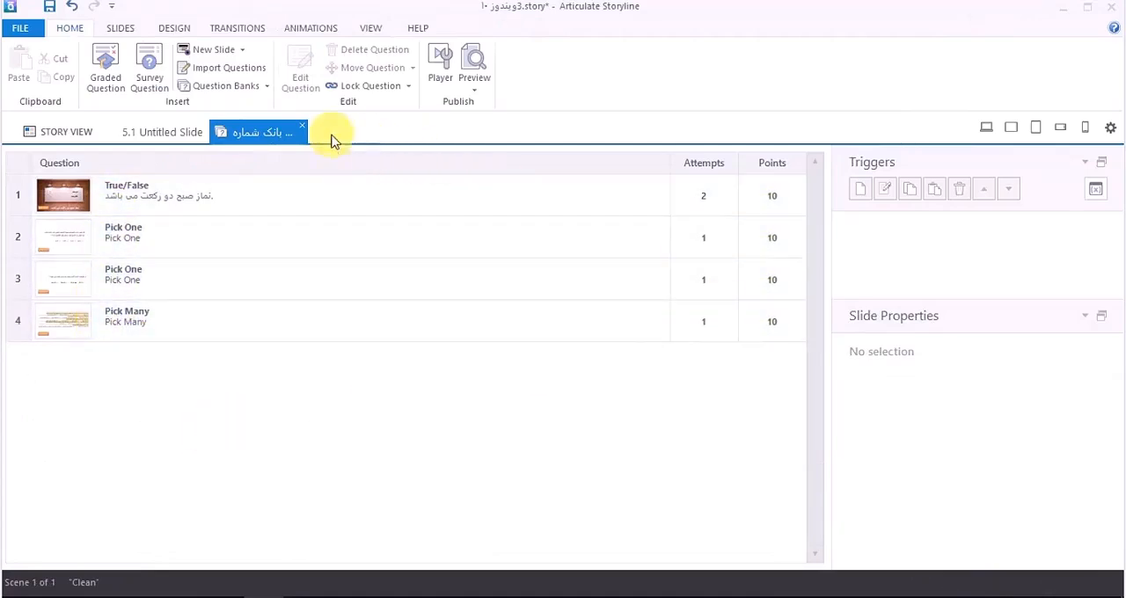
pyautogui.click(302, 127)
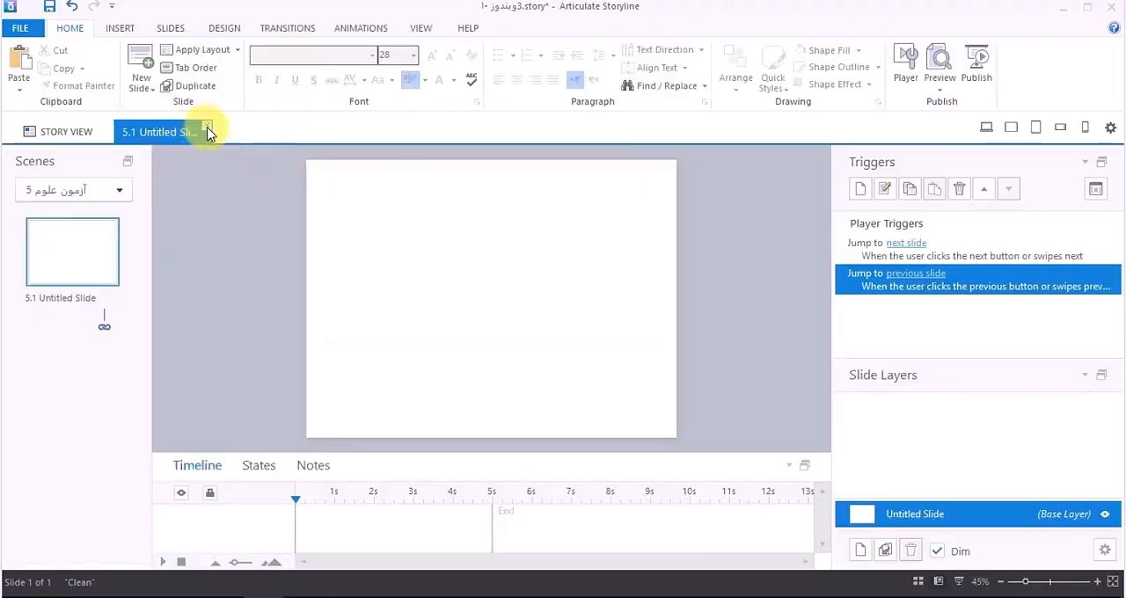
pyautogui.click(208, 130)
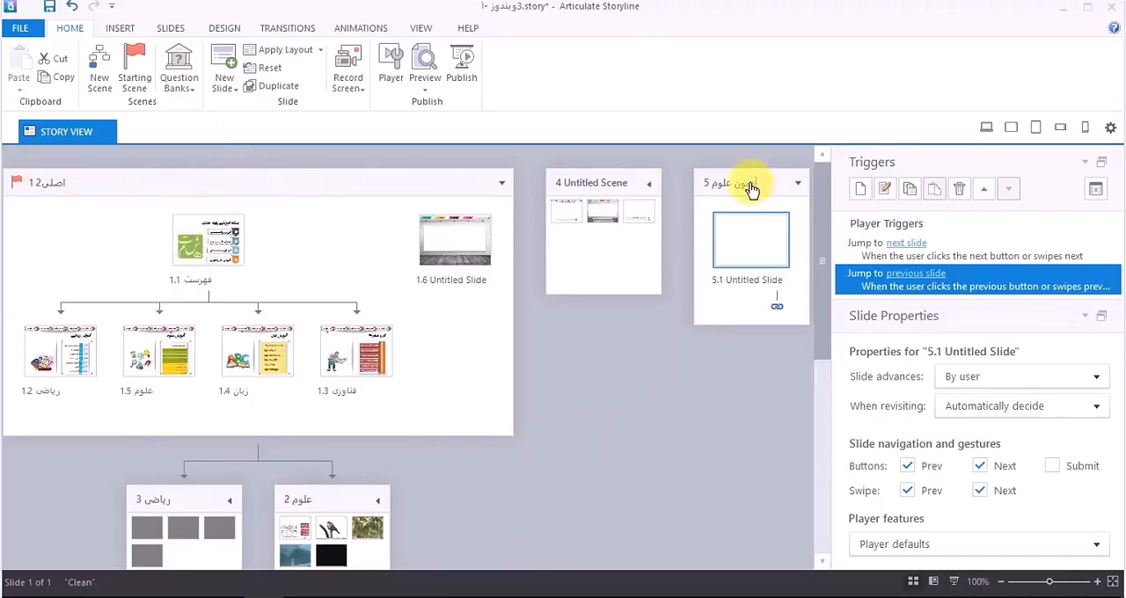
pyautogui.doubleClick(747, 247)
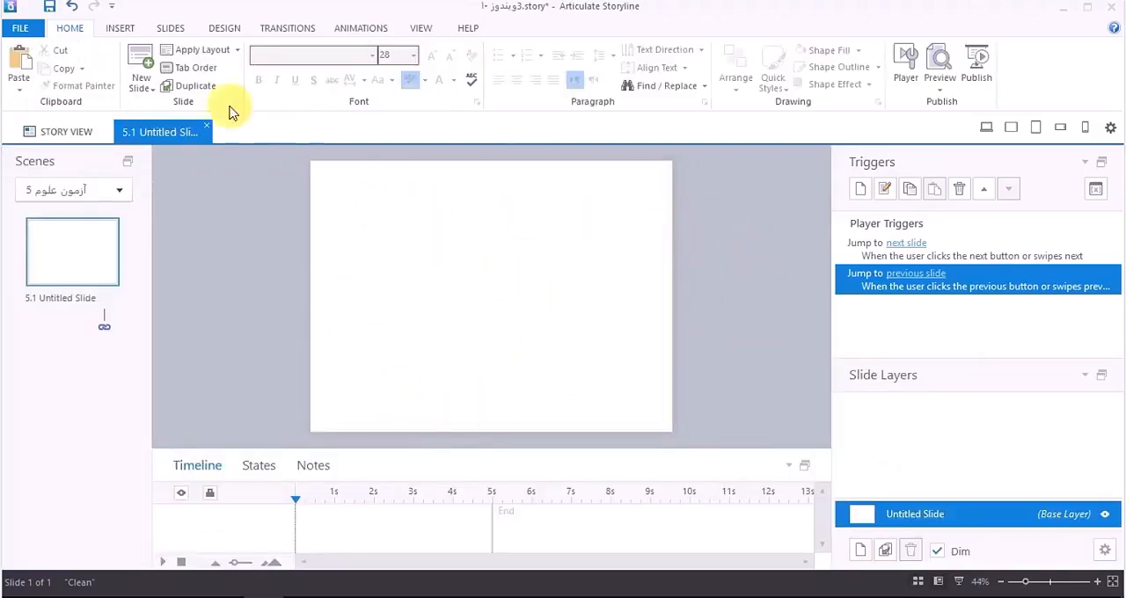
pyautogui.click(120, 27)
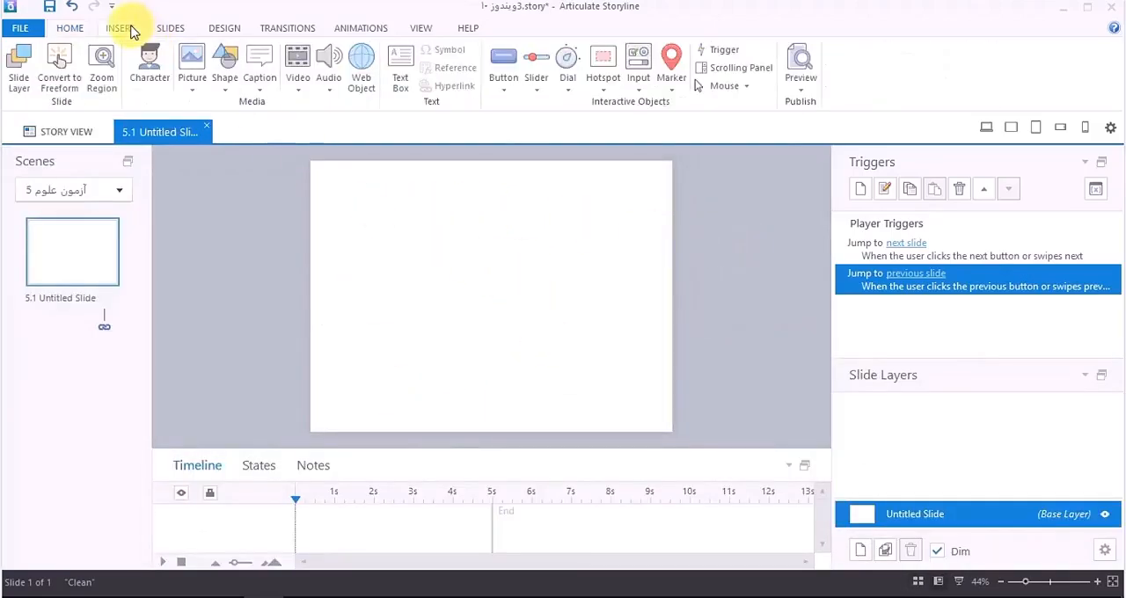
pyautogui.click(200, 66)
pyautogui.scroll(-8, 440, 235)
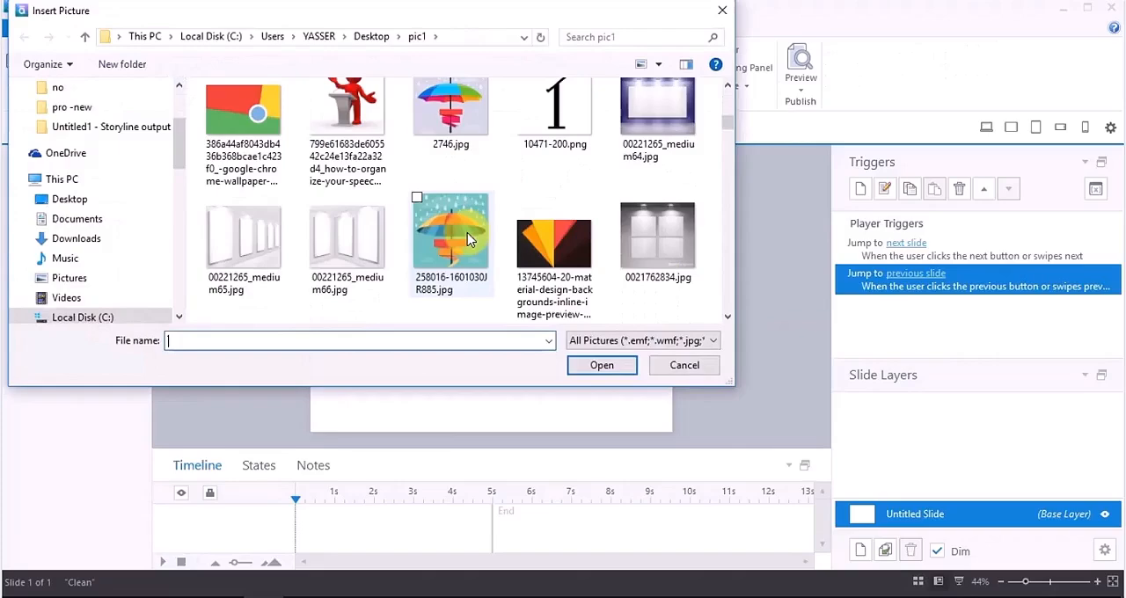
pyautogui.scroll(-1, 469, 239)
pyautogui.doubleClick(554, 141)
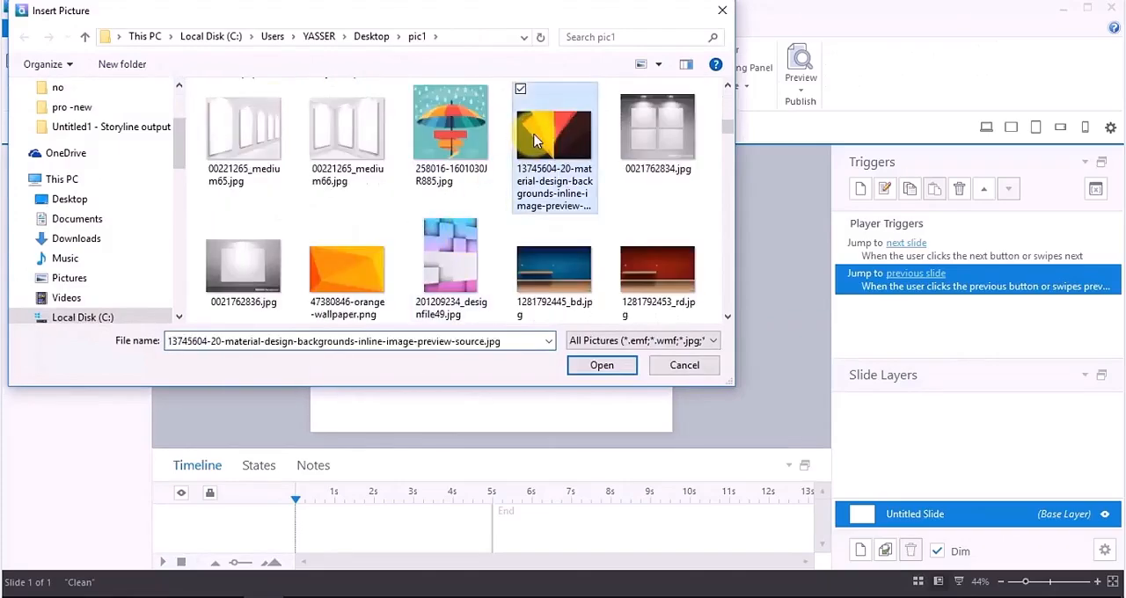
# Step: Stretch the background picture over the whole slide, about 1018 px wide by 757 px high, and lock it against editing
pyautogui.moveTo(535, 267); pyautogui.dragTo(461, 200)
pyautogui.moveTo(526, 300); pyautogui.dragTo(492, 434)
pyautogui.click(711, 345)
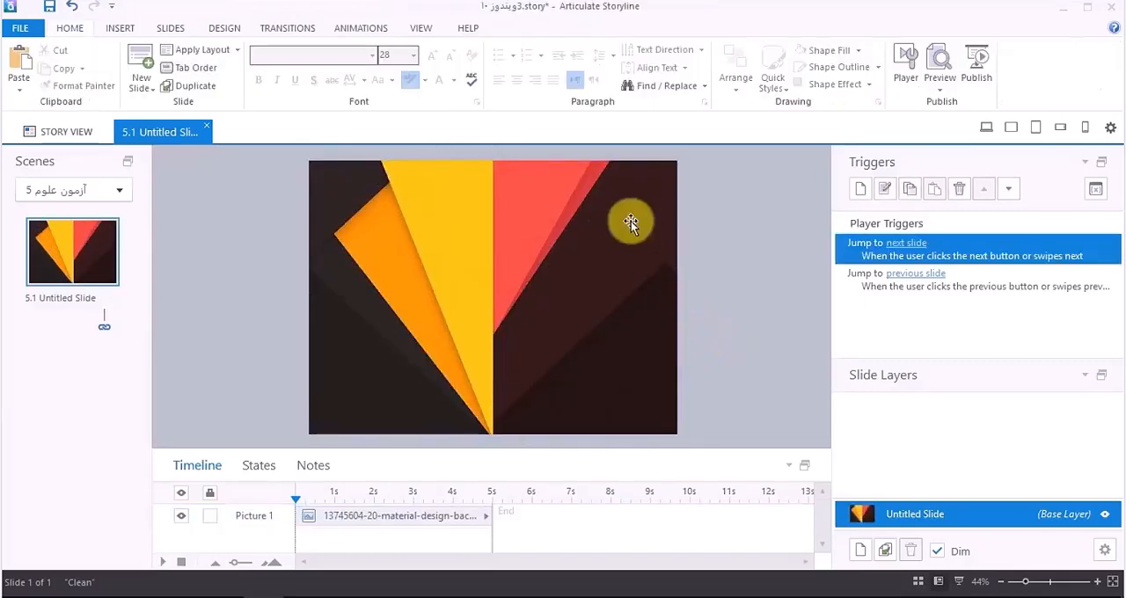
pyautogui.click(547, 287)
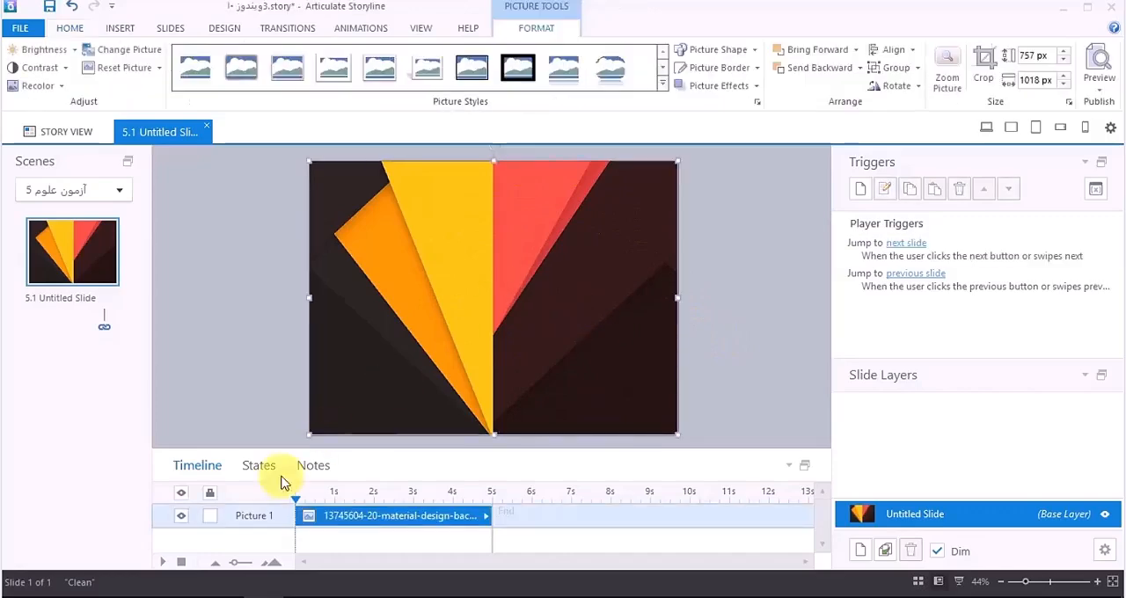
pyautogui.click(211, 516)
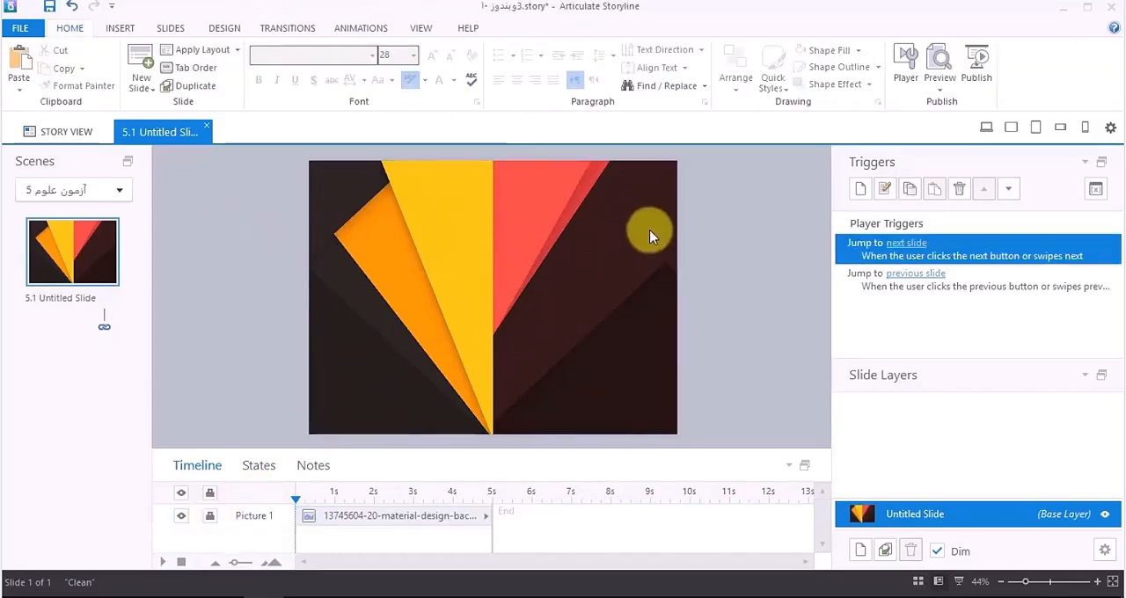
# Step: Add a text box on the dark area of the slide with the title "آزمون درس علوم"
pyautogui.click(121, 28)
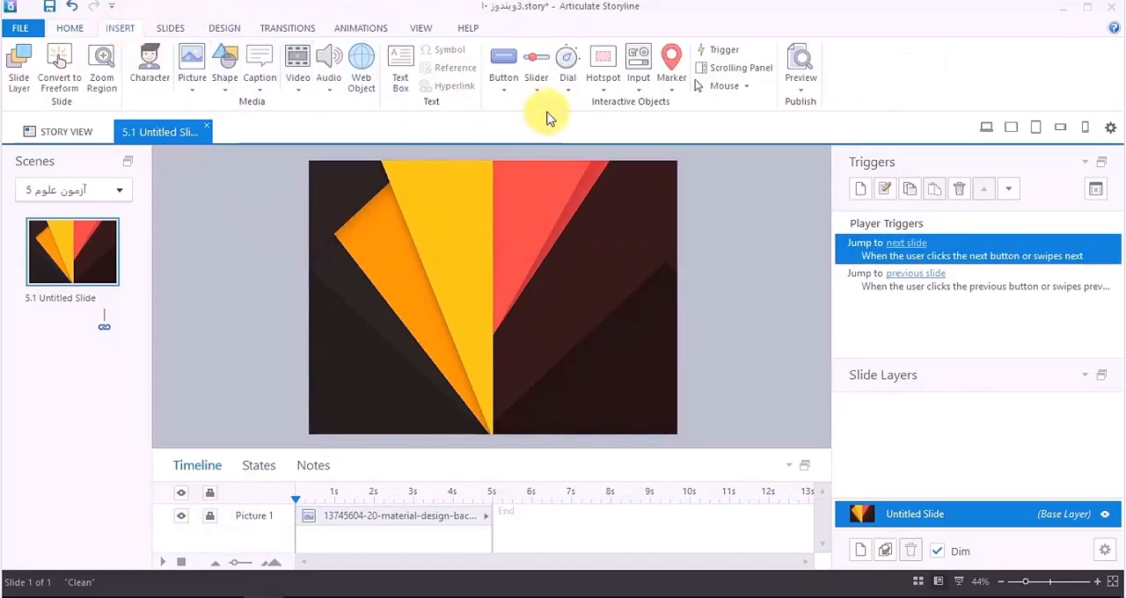
pyautogui.click(403, 70)
pyautogui.click(634, 243)
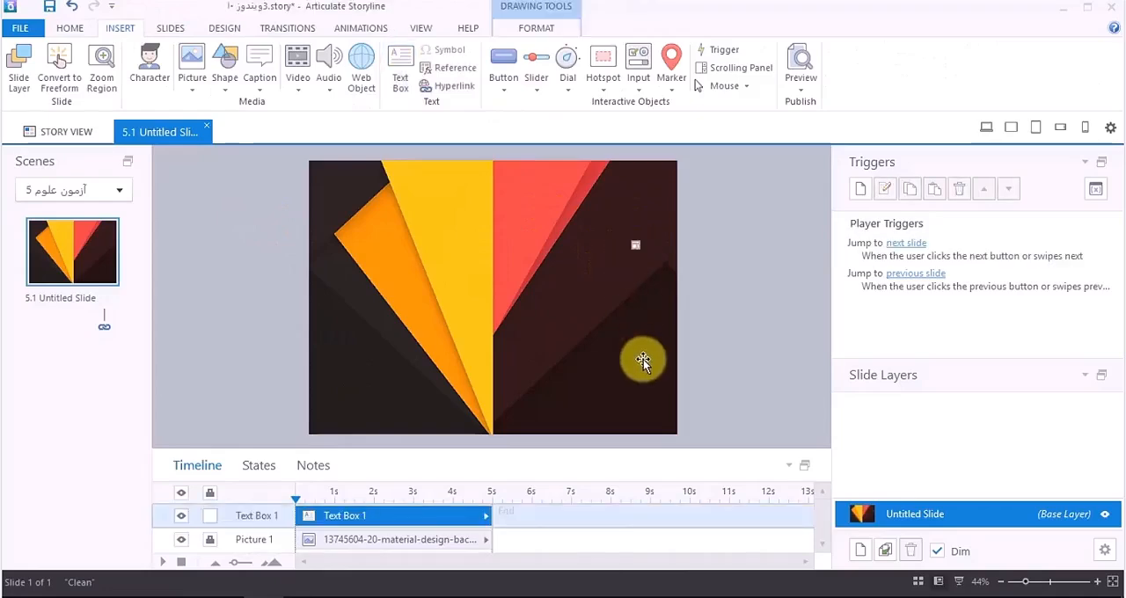
pyautogui.write('آزمون')
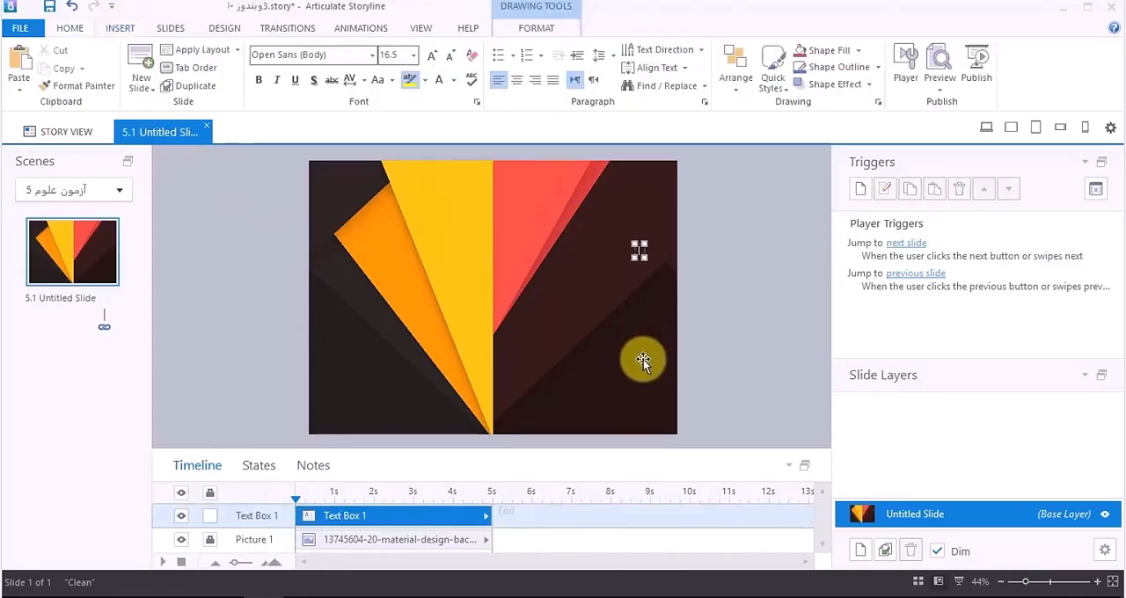
pyautogui.write(' علوم پنجم')
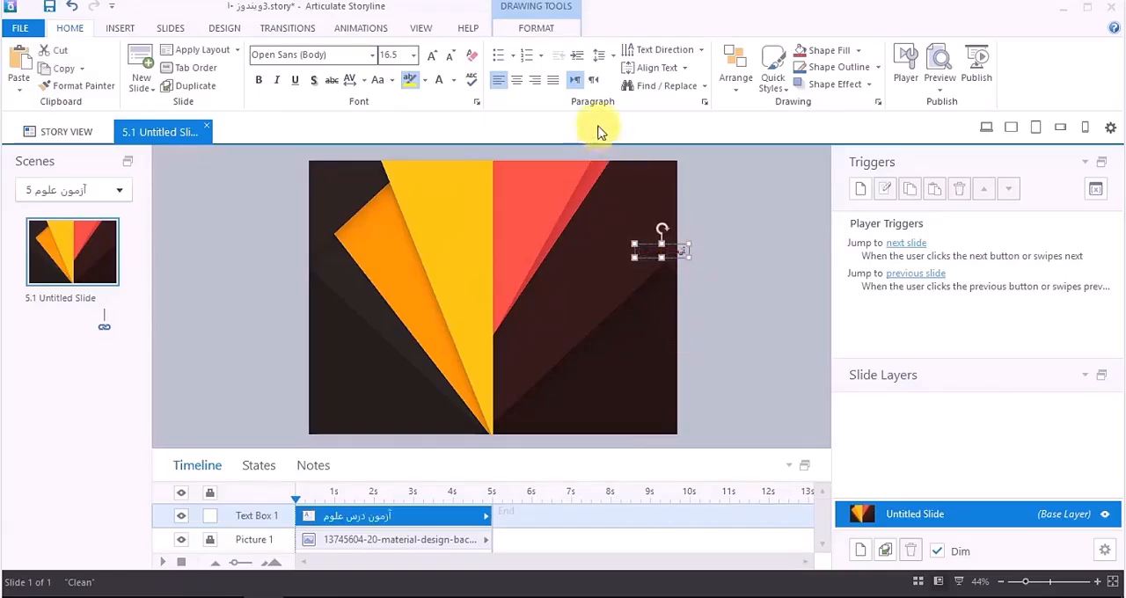
# Step: Format the title text as right-to-left in the 2 Titr font at size 54
pyautogui.click(593, 80)
pyautogui.click(372, 55)
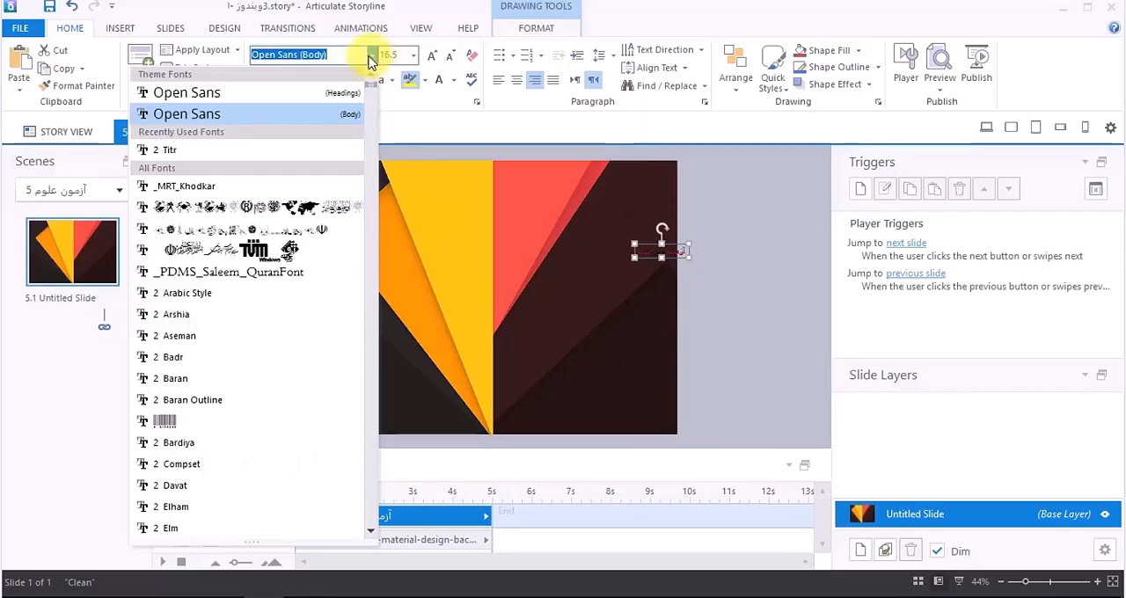
pyautogui.click(225, 151)
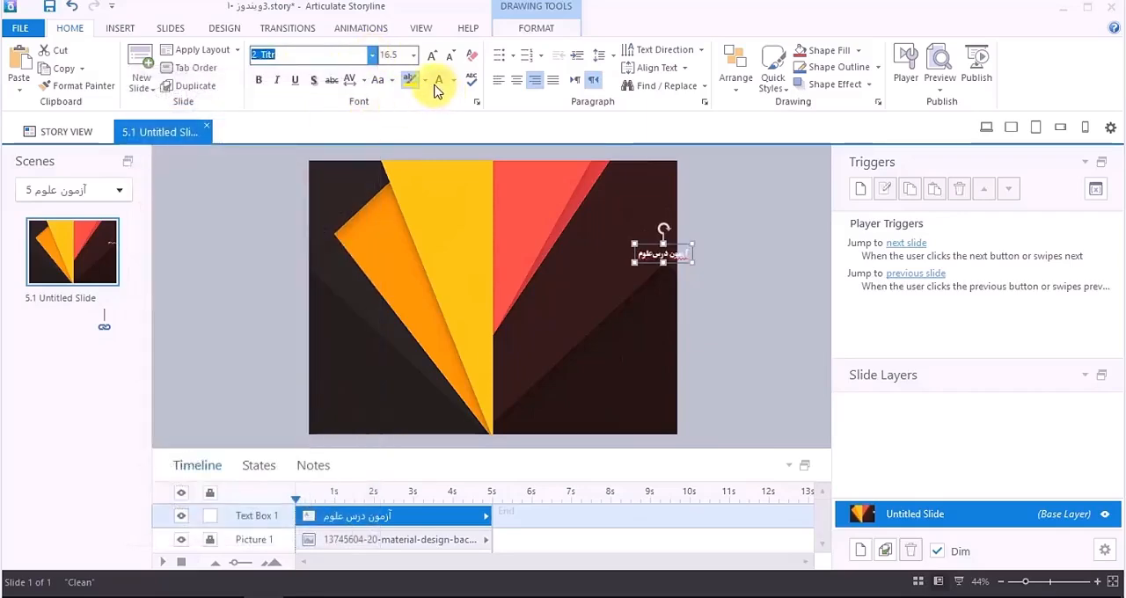
pyautogui.click(431, 55)
pyautogui.click(431, 55)
pyautogui.click(431, 55)
pyautogui.click(431, 55)
pyautogui.click(431, 55)
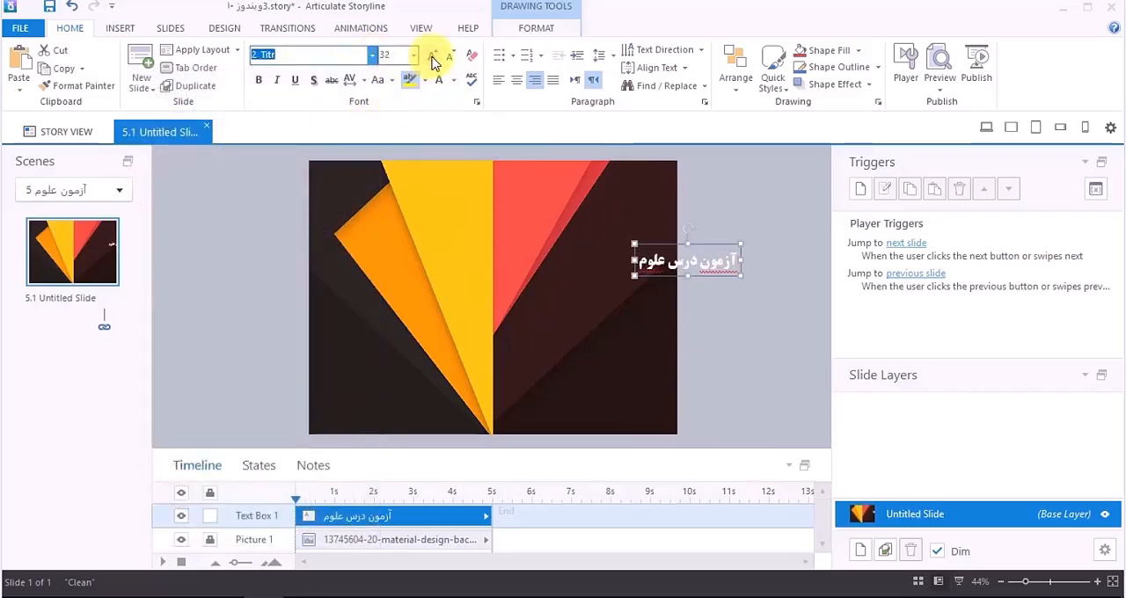
pyautogui.click(432, 56)
pyautogui.click(432, 56)
pyautogui.click(432, 55)
pyautogui.click(432, 55)
pyautogui.click(432, 56)
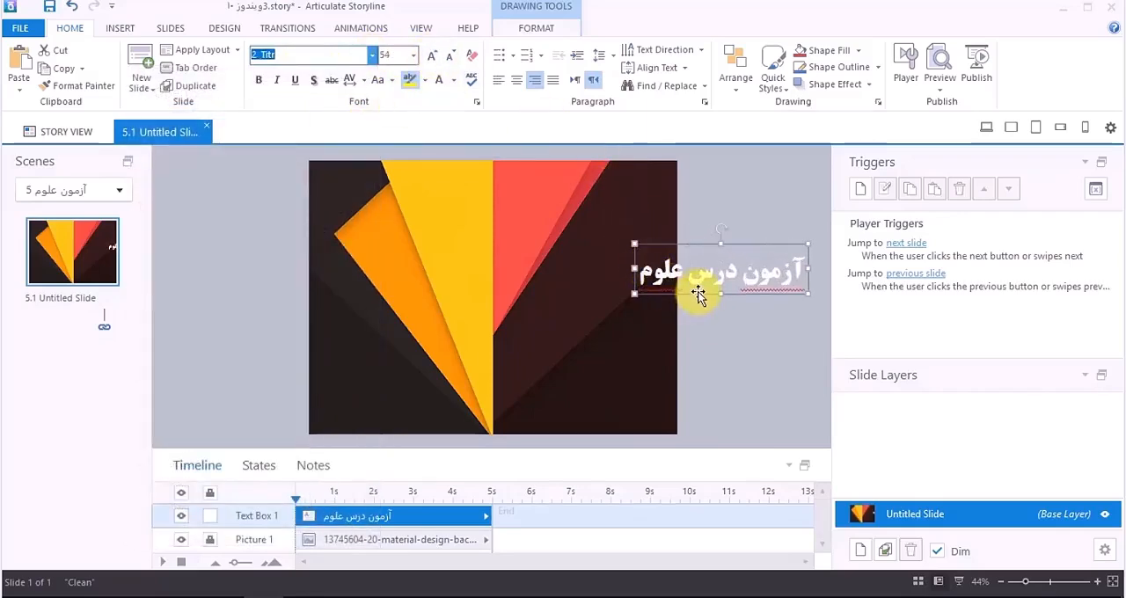
# Step: Break the title into two lines, "آزمون" above "درس علوم", and place it in the slide's upper-right area
pyautogui.moveTo(698, 293); pyautogui.dragTo(573, 312)
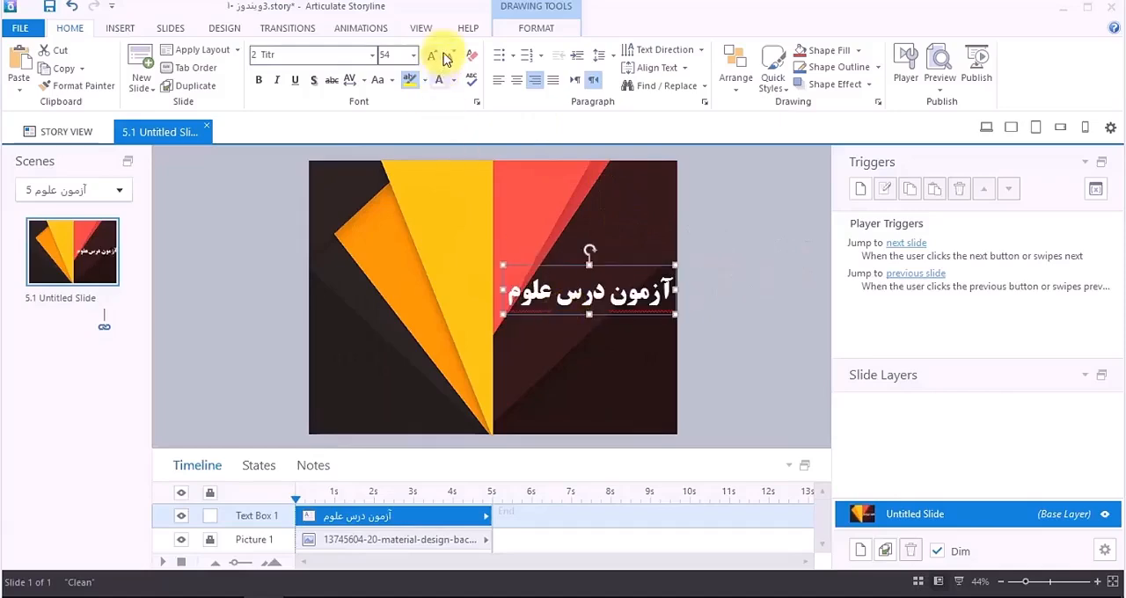
pyautogui.click(607, 293)
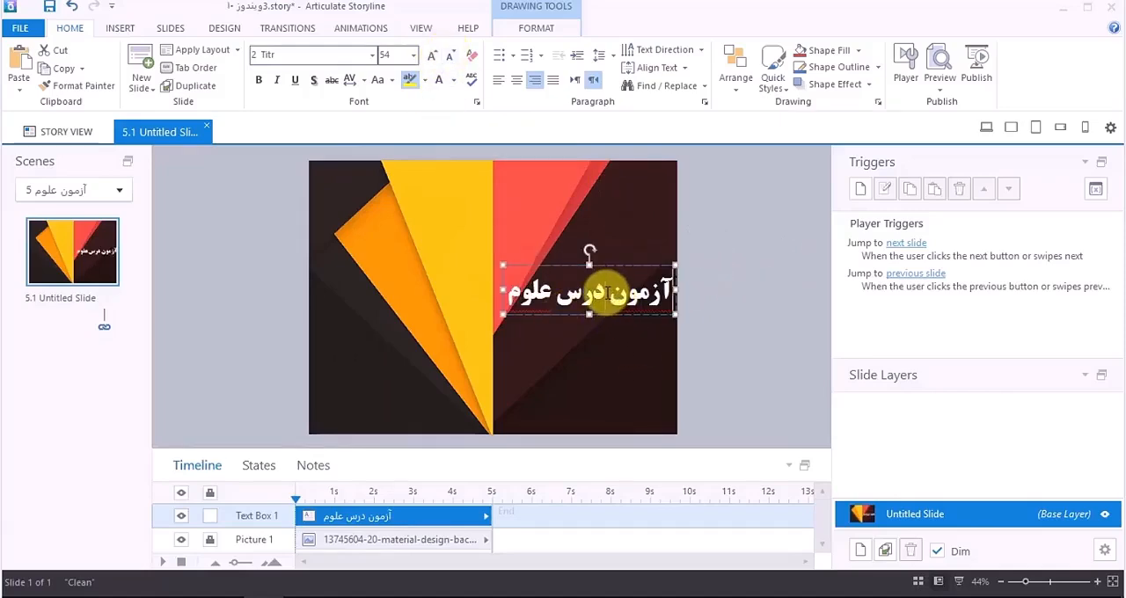
pyautogui.press('Return')
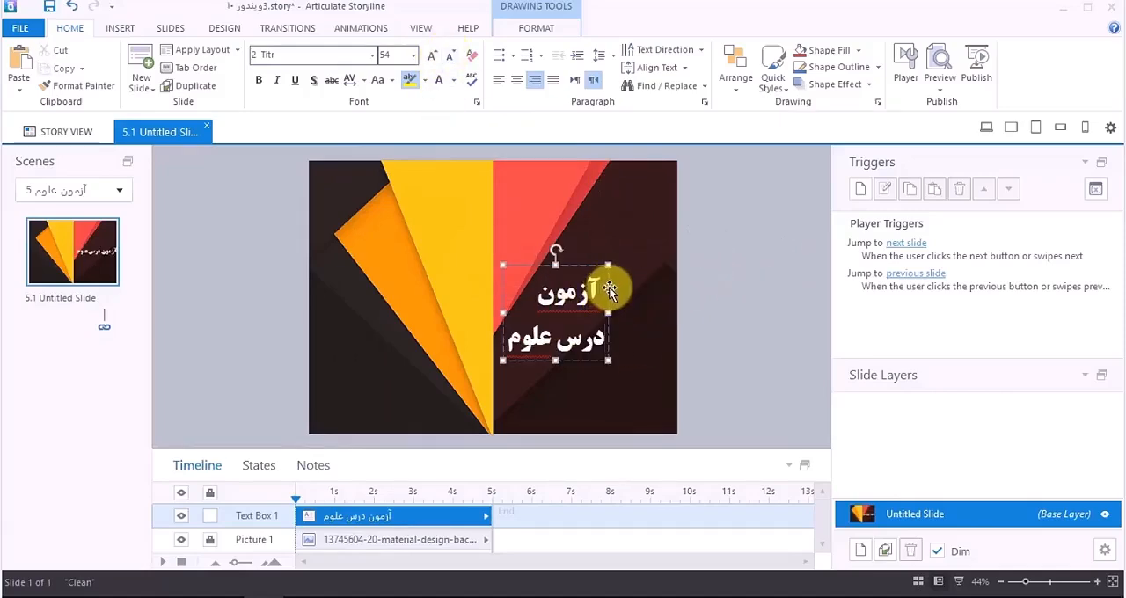
pyautogui.moveTo(608, 287); pyautogui.dragTo(675, 231)
pyautogui.click(736, 284)
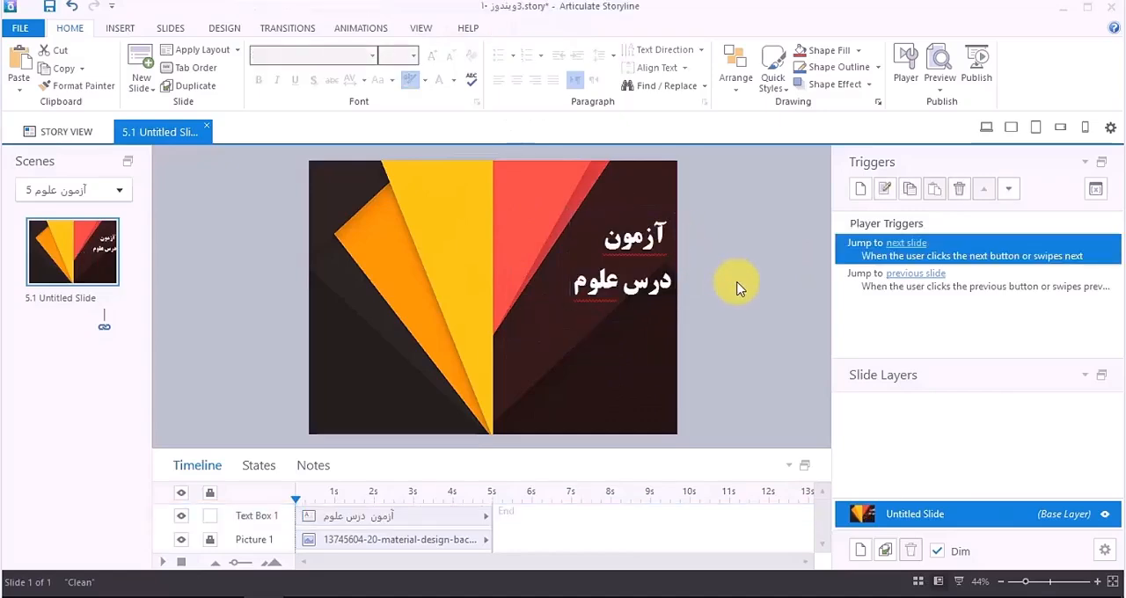
pyautogui.click(648, 302)
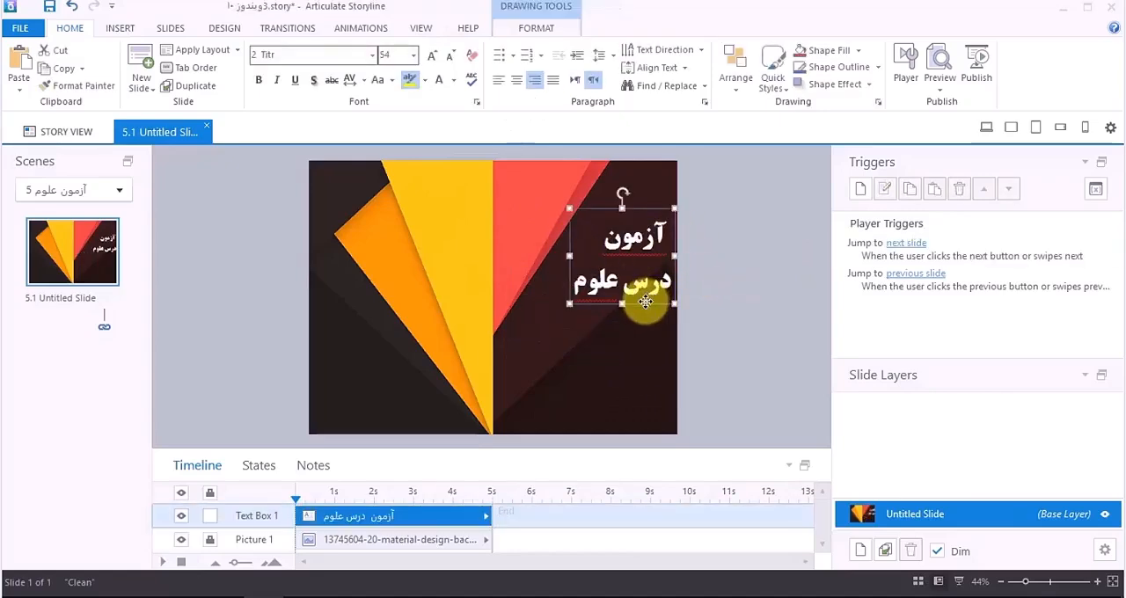
pyautogui.moveTo(646, 302); pyautogui.dragTo(642, 302)
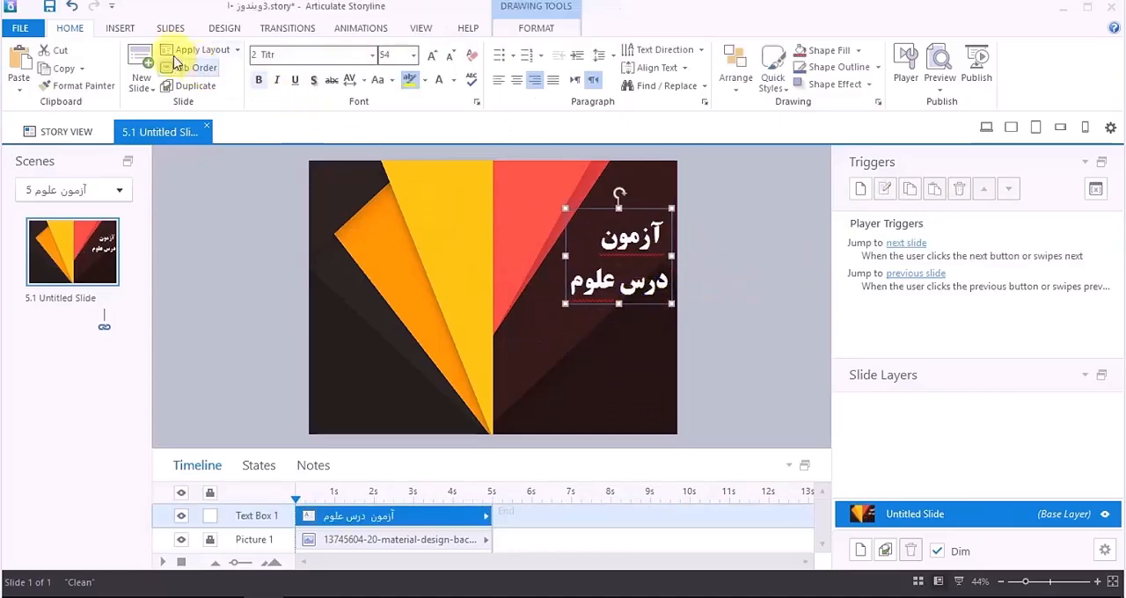
# Step: Insert a rounded-corner button about 260 by 106 px in the slide's lower-left corner, labelled "شروع ازمون"
pyautogui.click(114, 29)
pyautogui.click(503, 83)
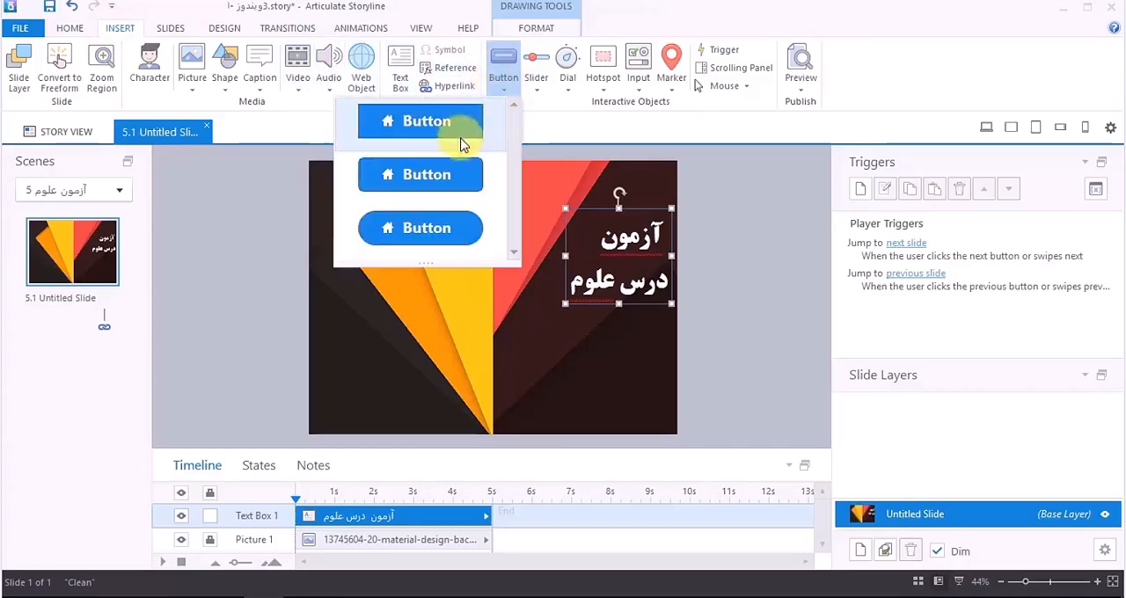
pyautogui.click(451, 179)
pyautogui.moveTo(405, 385); pyautogui.dragTo(313, 424)
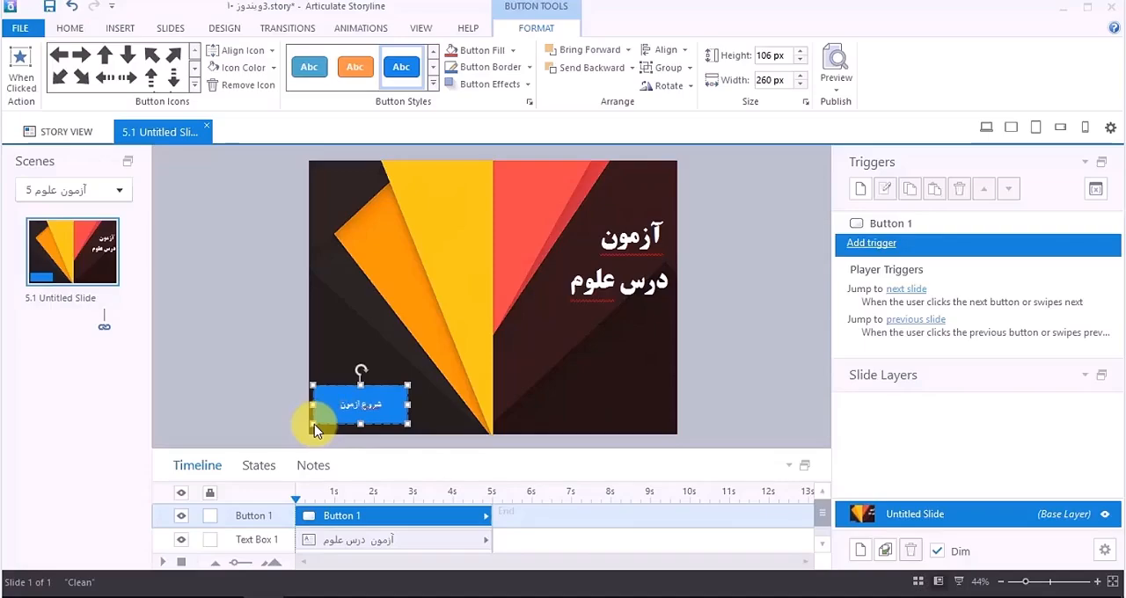
# Step: Add the plain question mark icon from the Help group to the start button and align it right of the label
pyautogui.click(195, 84)
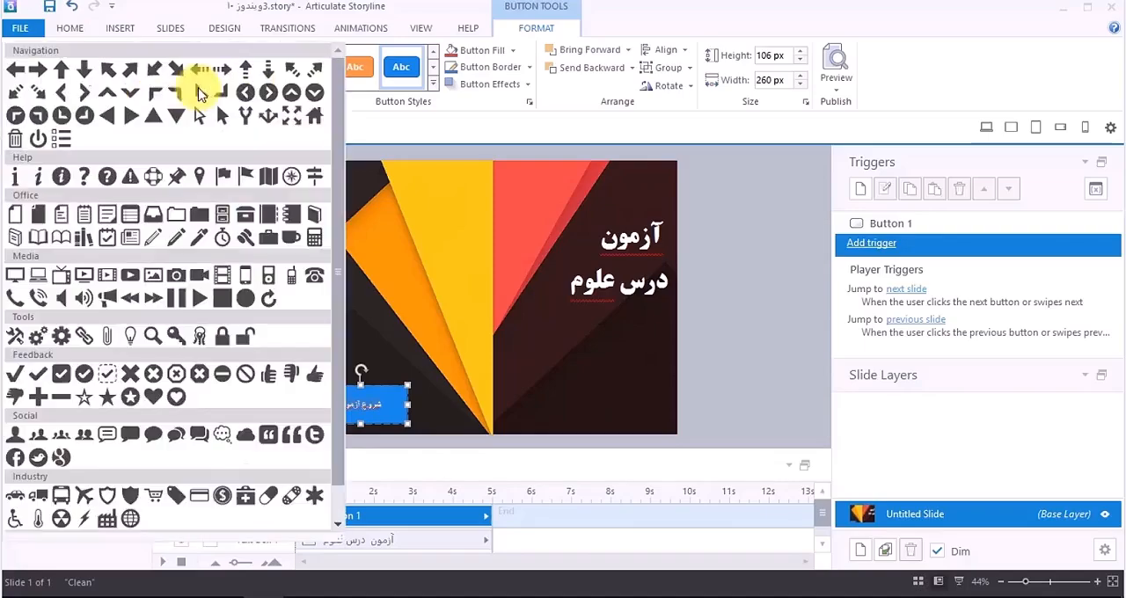
pyautogui.click(86, 181)
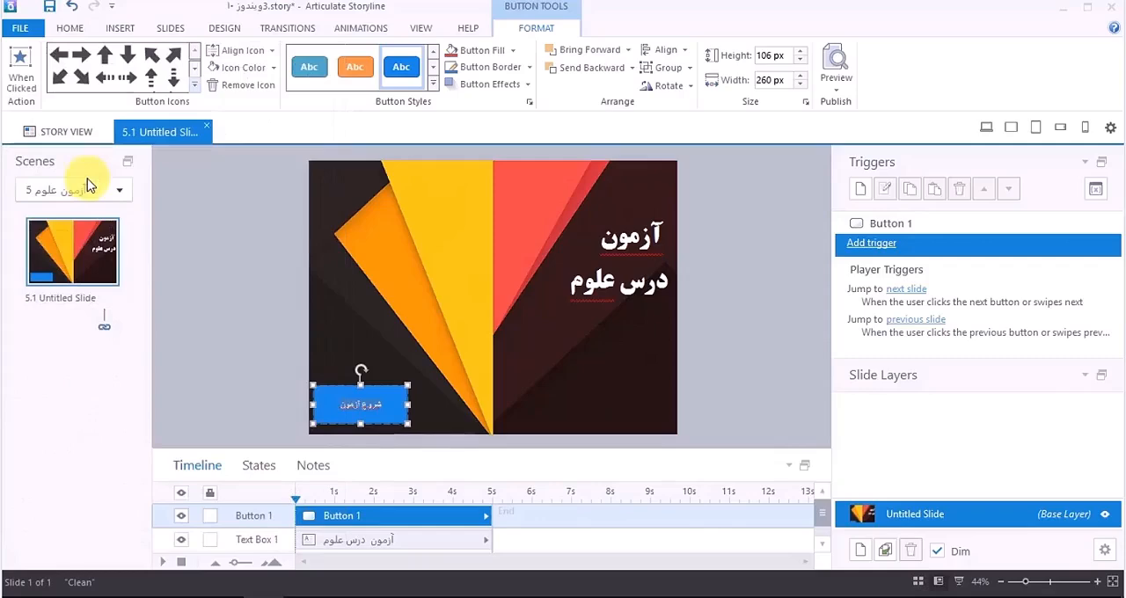
pyautogui.click(251, 68)
pyautogui.click(271, 50)
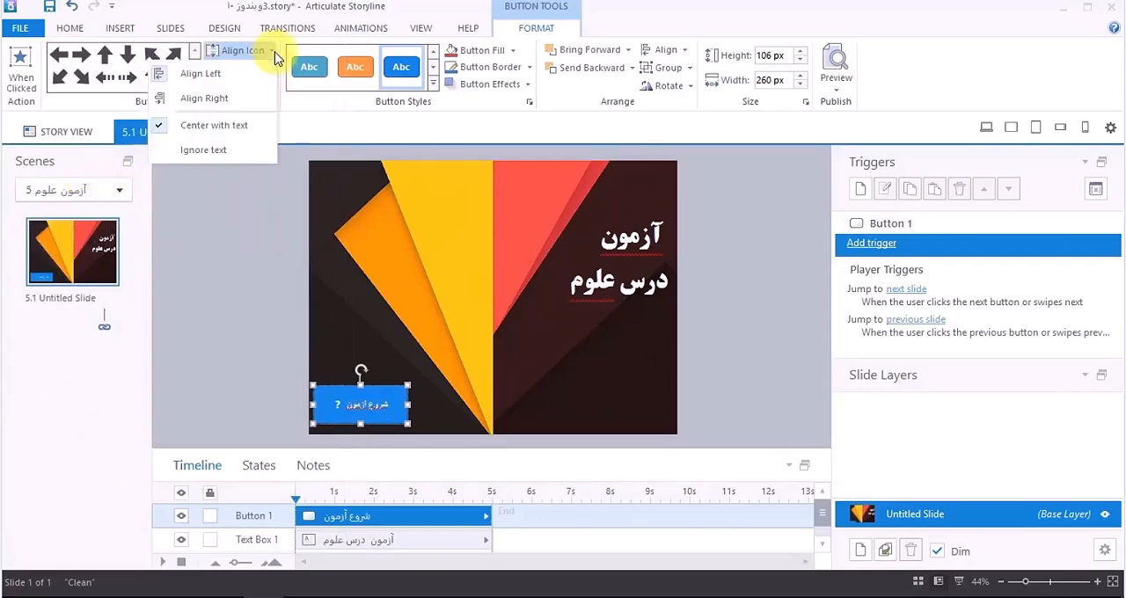
pyautogui.click(221, 95)
# Step: Apply the orange gradient style to the start button and set its label to the 2 Titr font at size 44
pyautogui.click(433, 84)
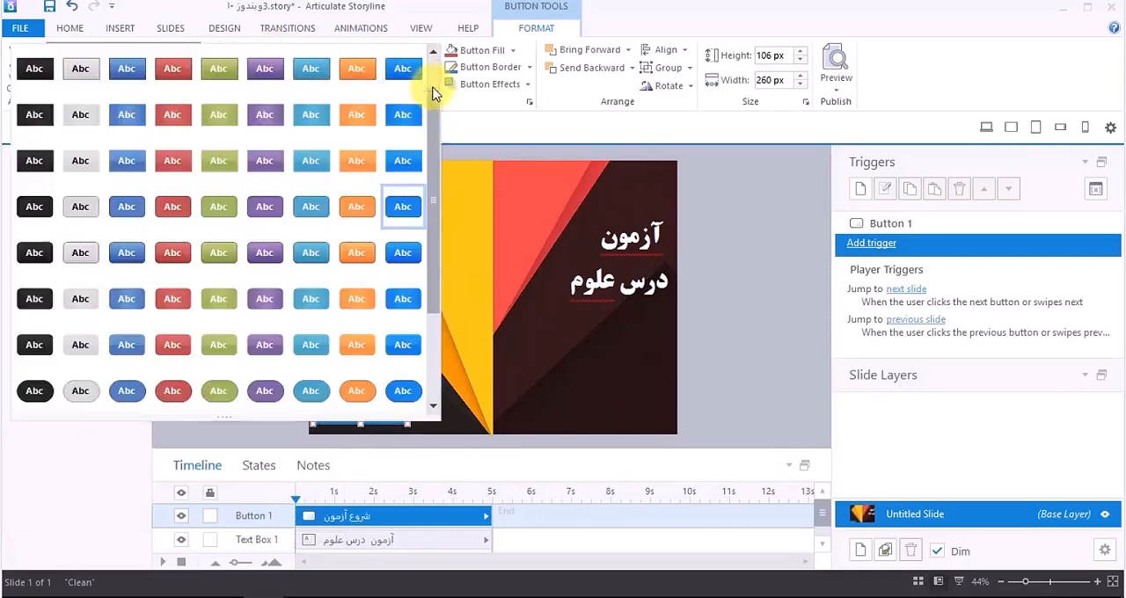
pyautogui.click(361, 253)
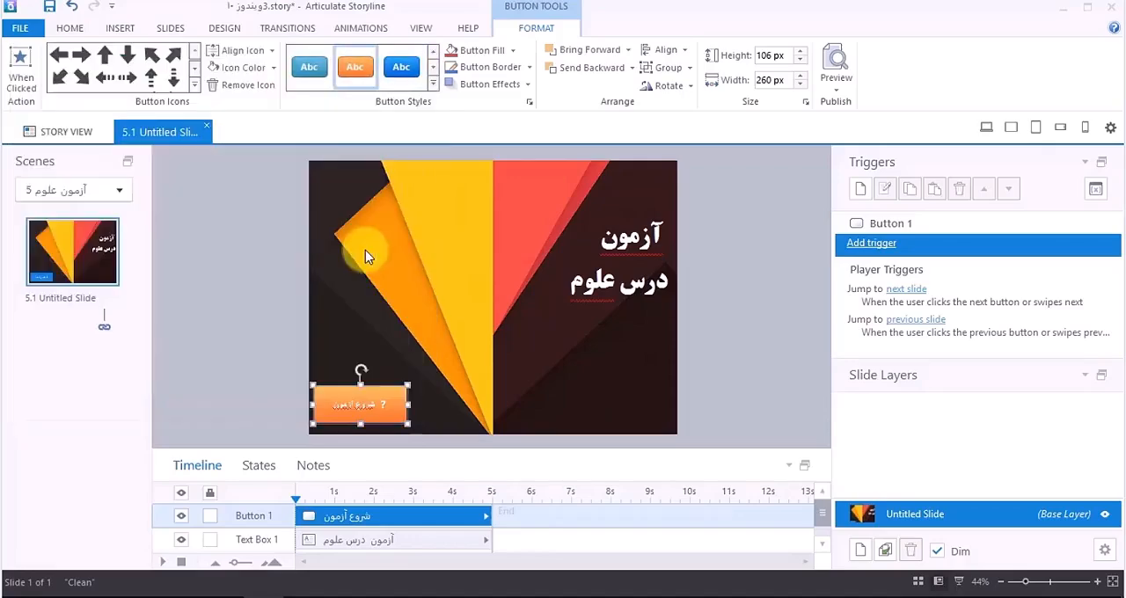
pyautogui.click(72, 28)
pyautogui.click(372, 54)
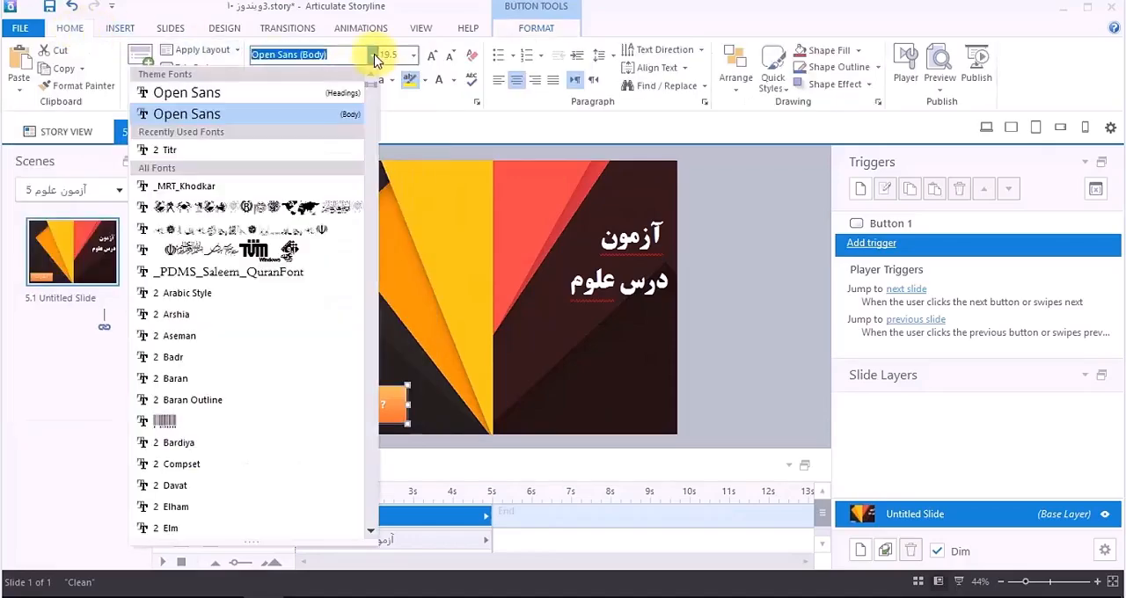
pyautogui.click(254, 150)
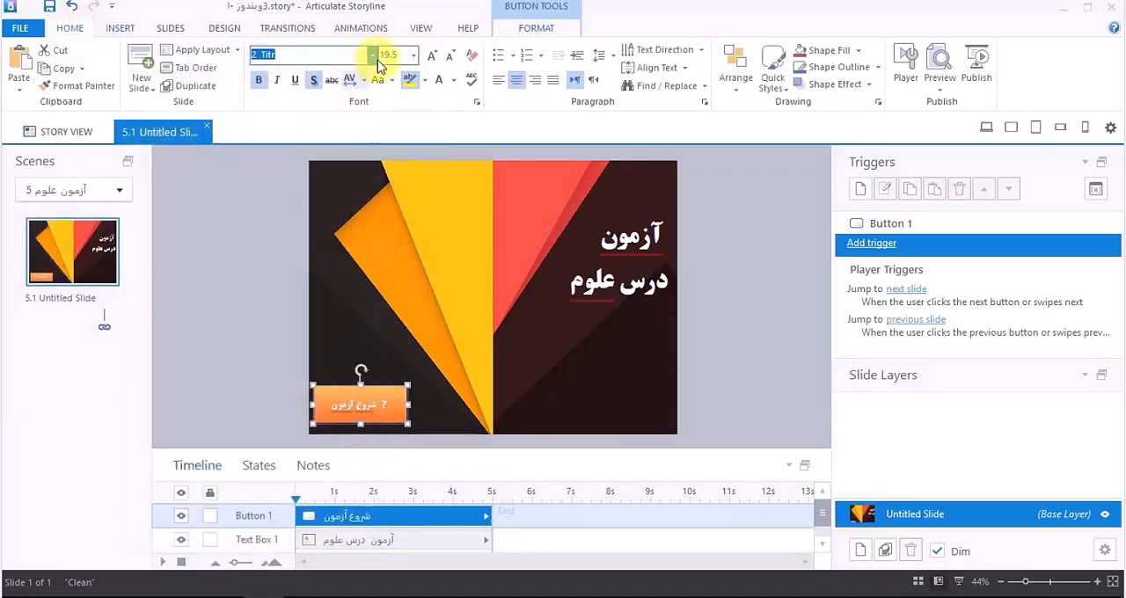
pyautogui.click(430, 57)
pyautogui.click(430, 56)
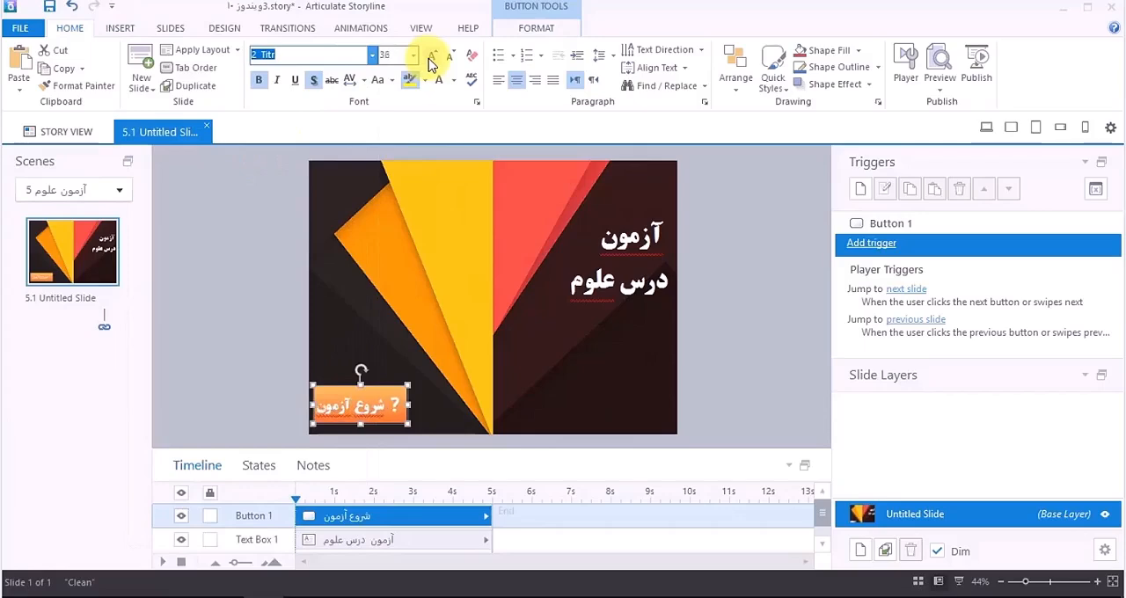
pyautogui.click(430, 56)
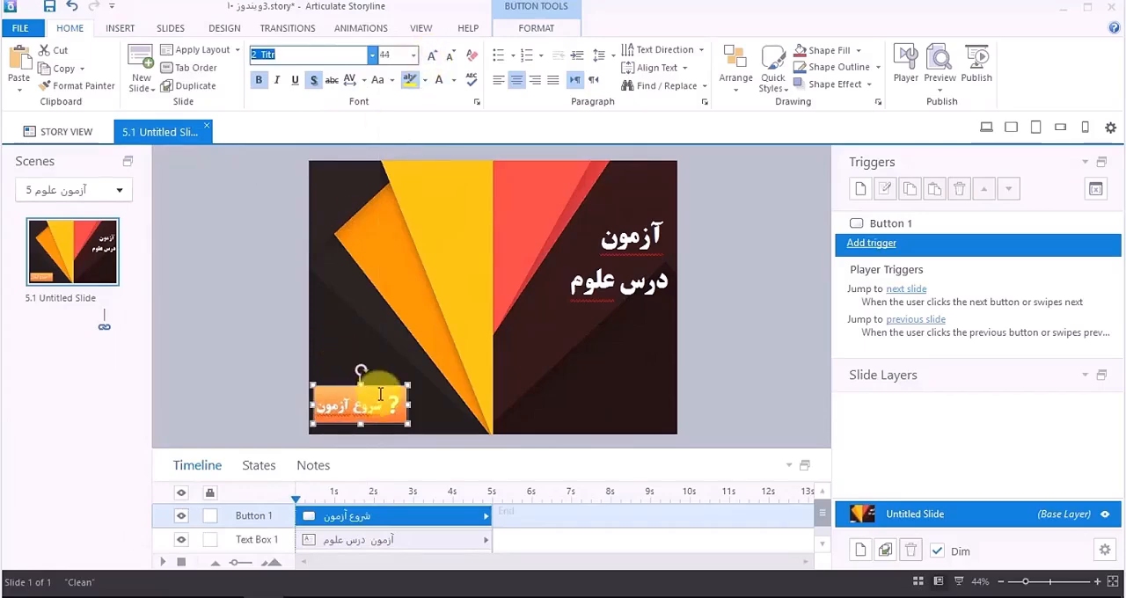
# Step: Turn off the Prev and Next navigation buttons and both swipe gestures in the properties of slide 5.1
pyautogui.click(871, 244)
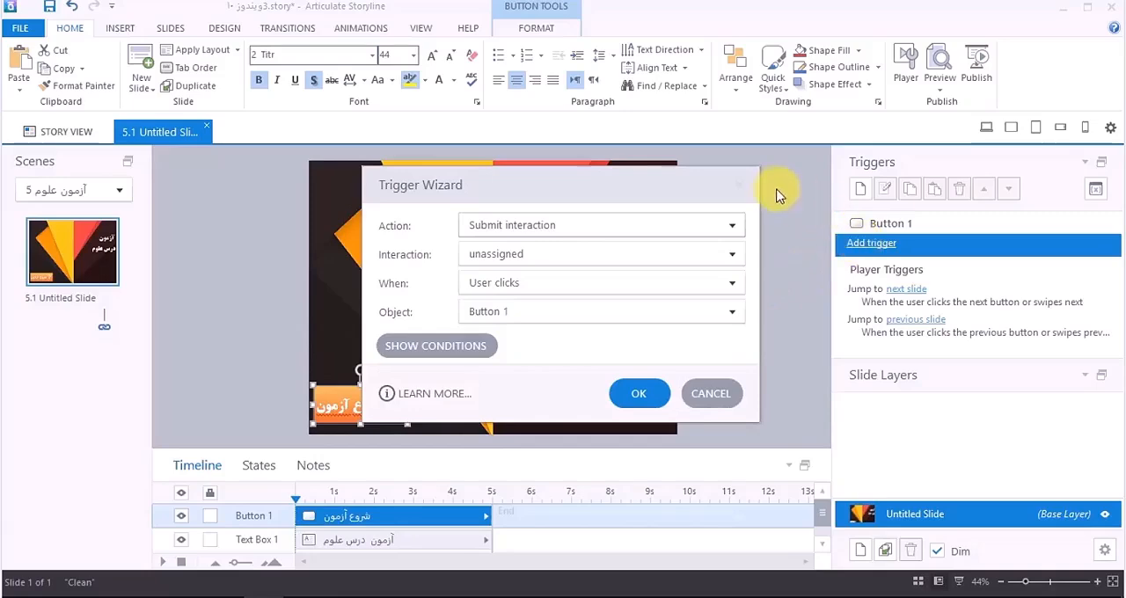
pyautogui.click(711, 398)
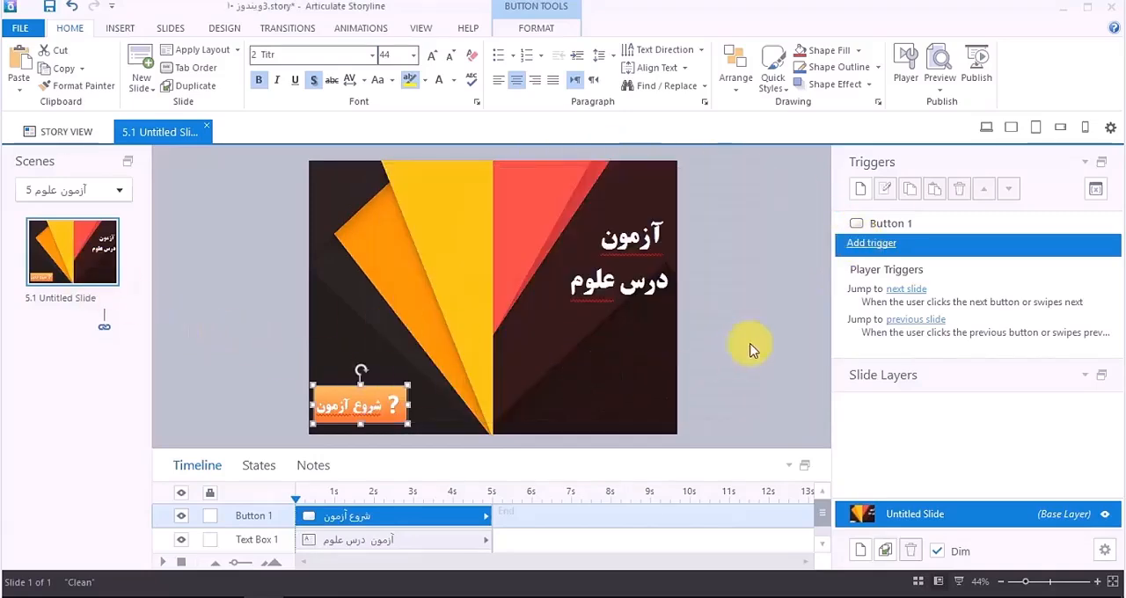
pyautogui.click(768, 321)
pyautogui.rightClick(755, 312)
pyautogui.click(668, 537)
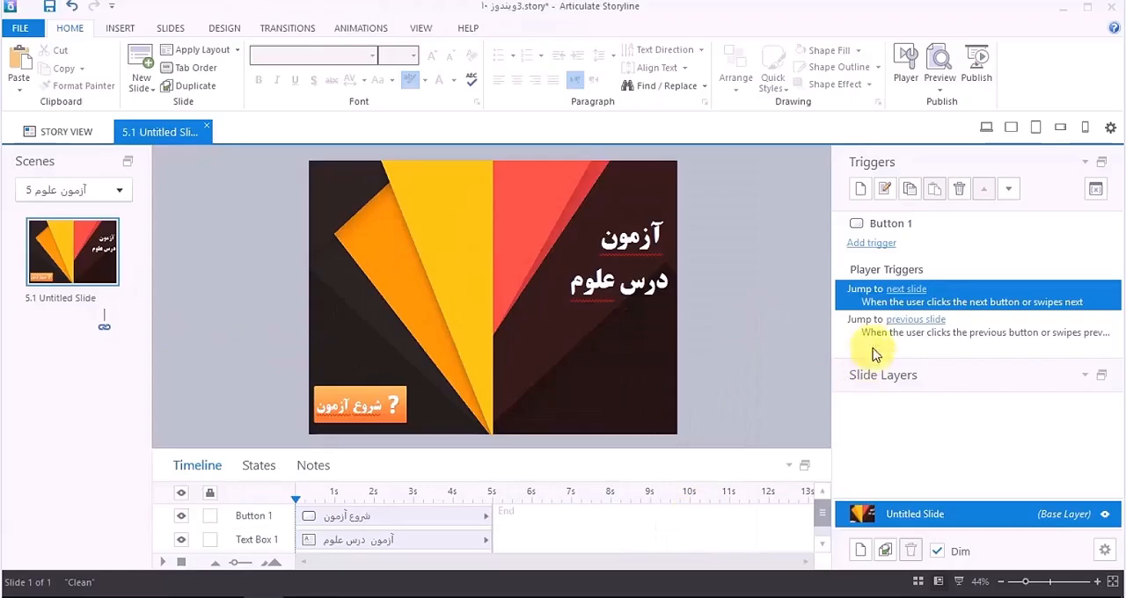
pyautogui.click(561, 281)
pyautogui.click(491, 281)
pyautogui.click(491, 311)
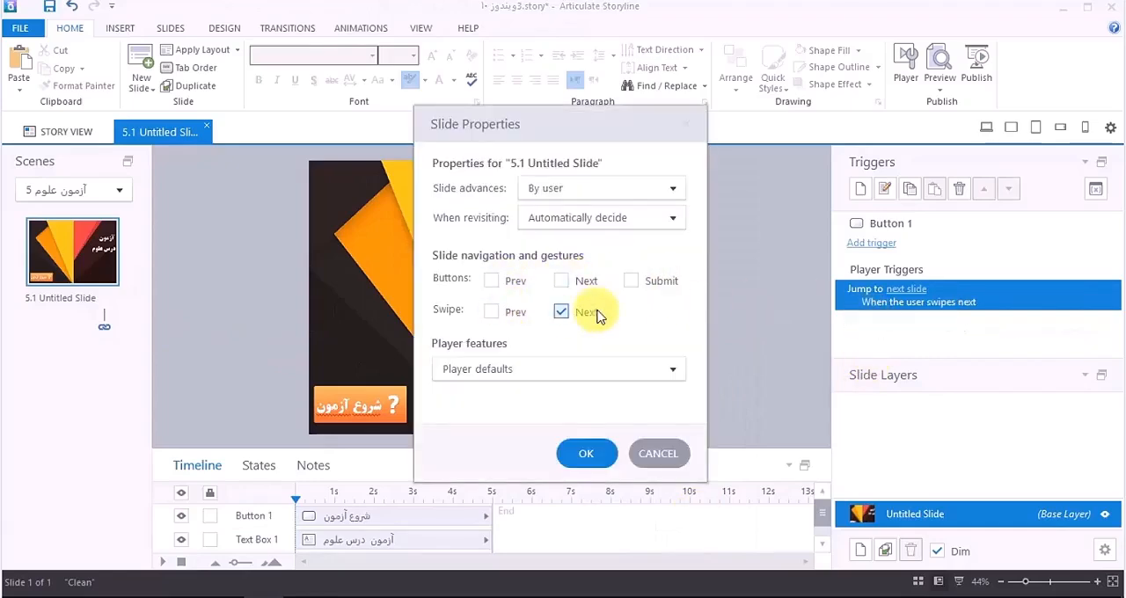
pyautogui.click(562, 311)
pyautogui.click(586, 450)
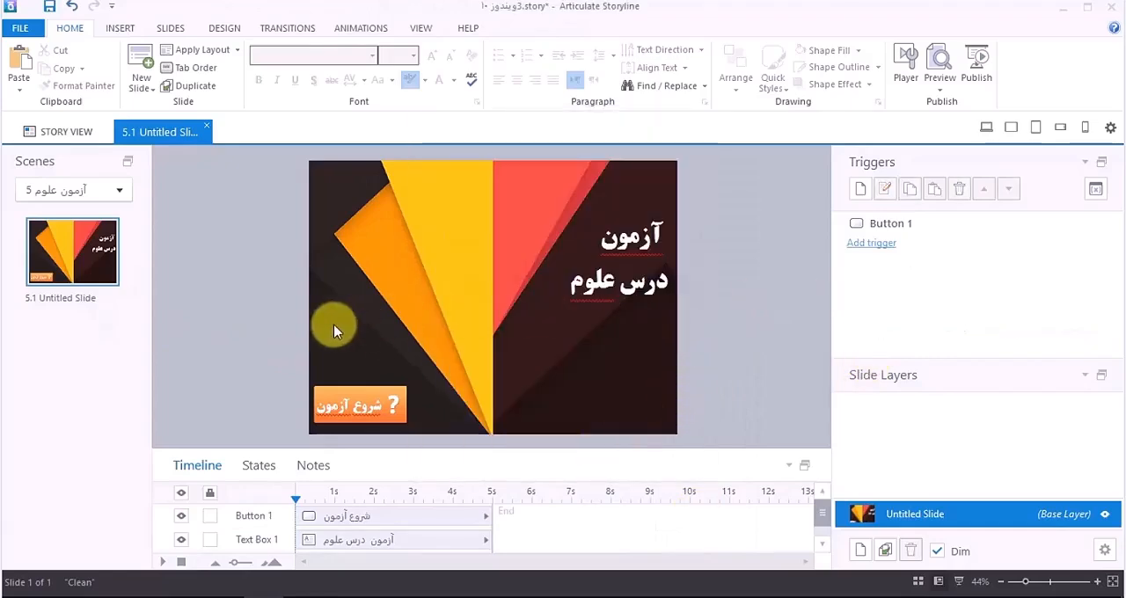
# Step: In Story View, select slide 5.1 and start a new draw from the question bank "بانک شماره یک"
pyautogui.click(83, 132)
pyautogui.click(758, 306)
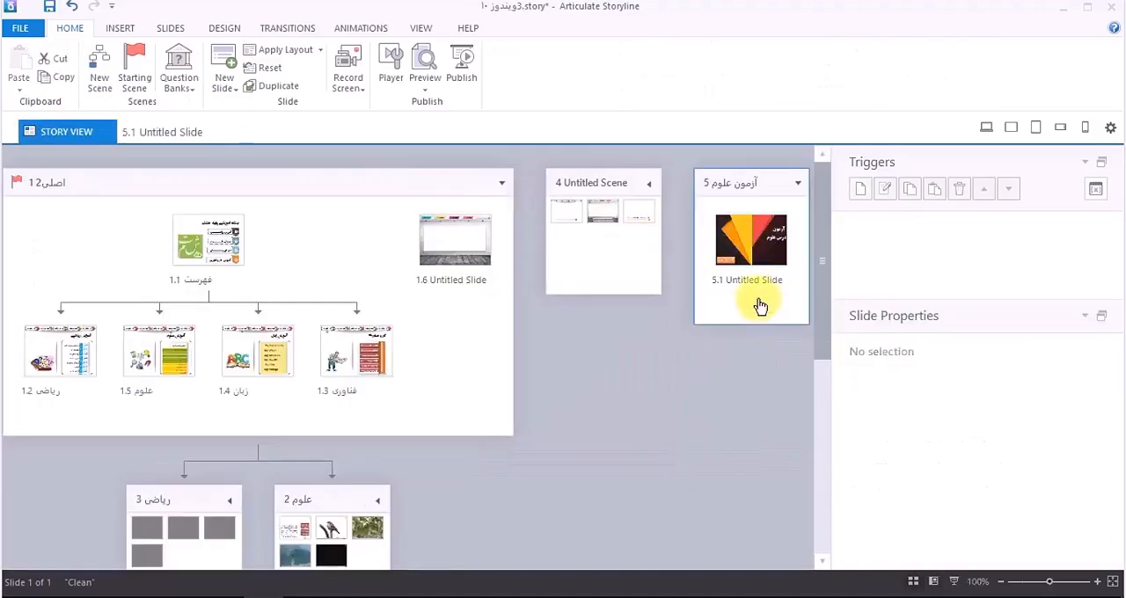
pyautogui.click(750, 242)
pyautogui.click(180, 86)
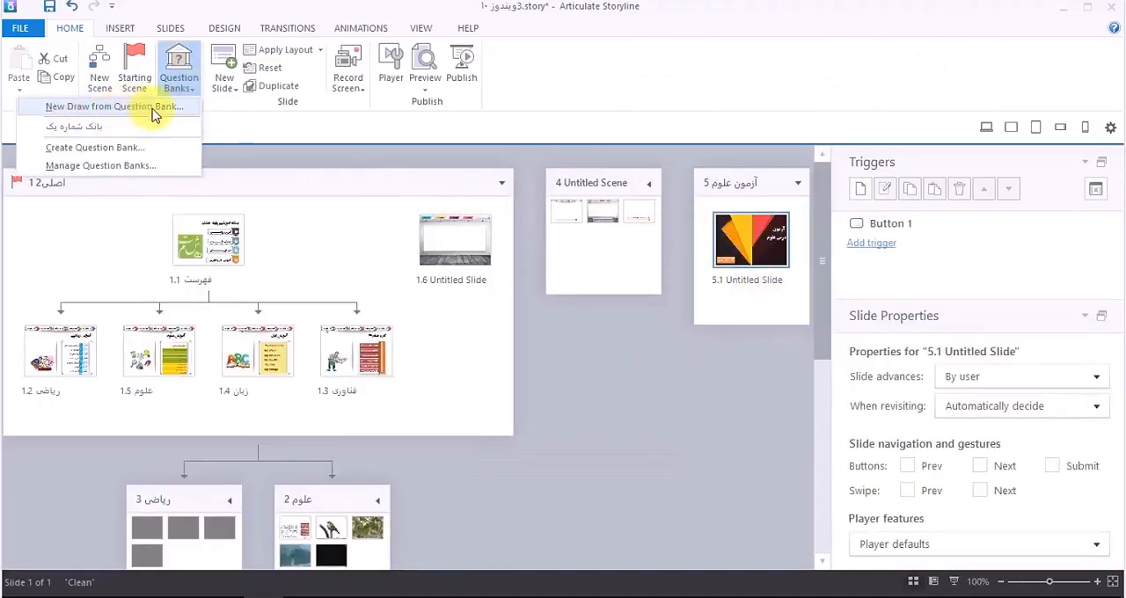
pyautogui.click(158, 112)
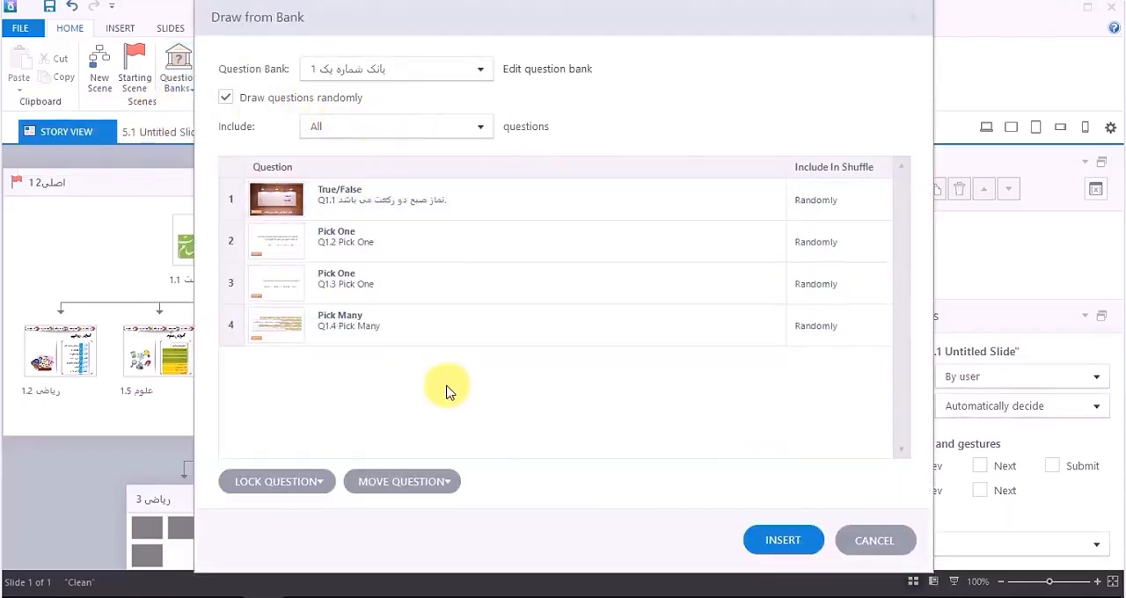
pyautogui.click(394, 70)
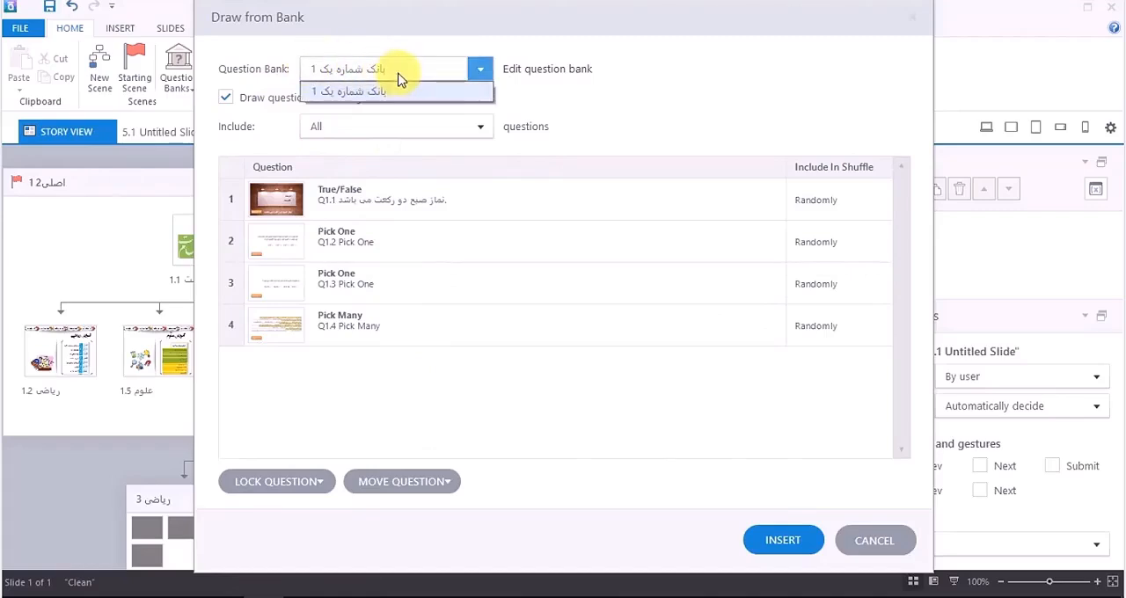
pyautogui.click(370, 103)
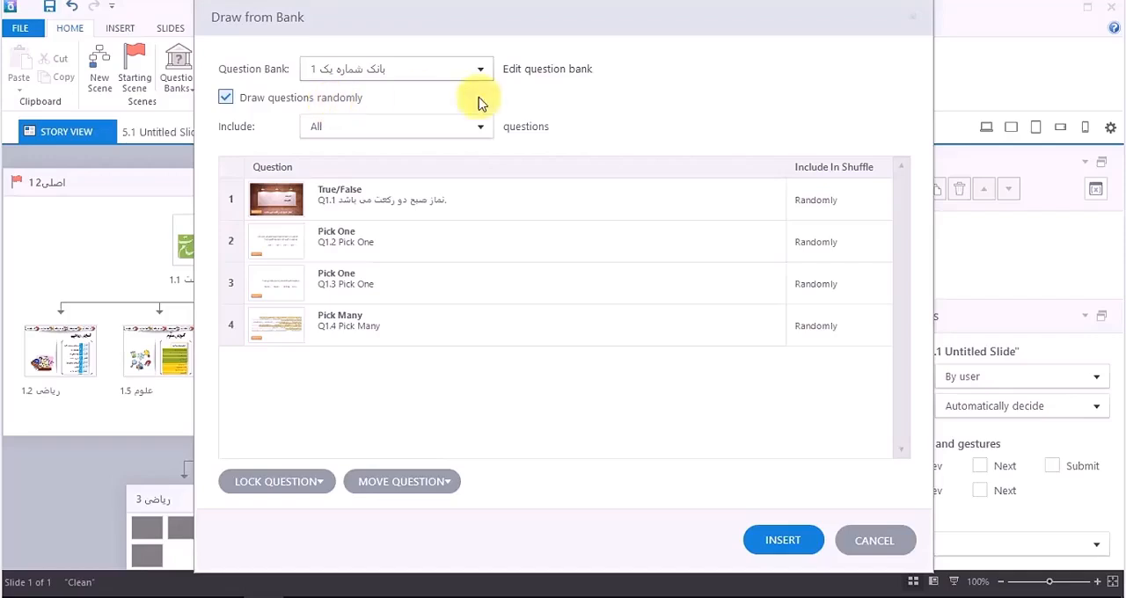
# Step: Set the True/False question to Always be included in the shuffle and review the other inclusion options
pyautogui.click(857, 211)
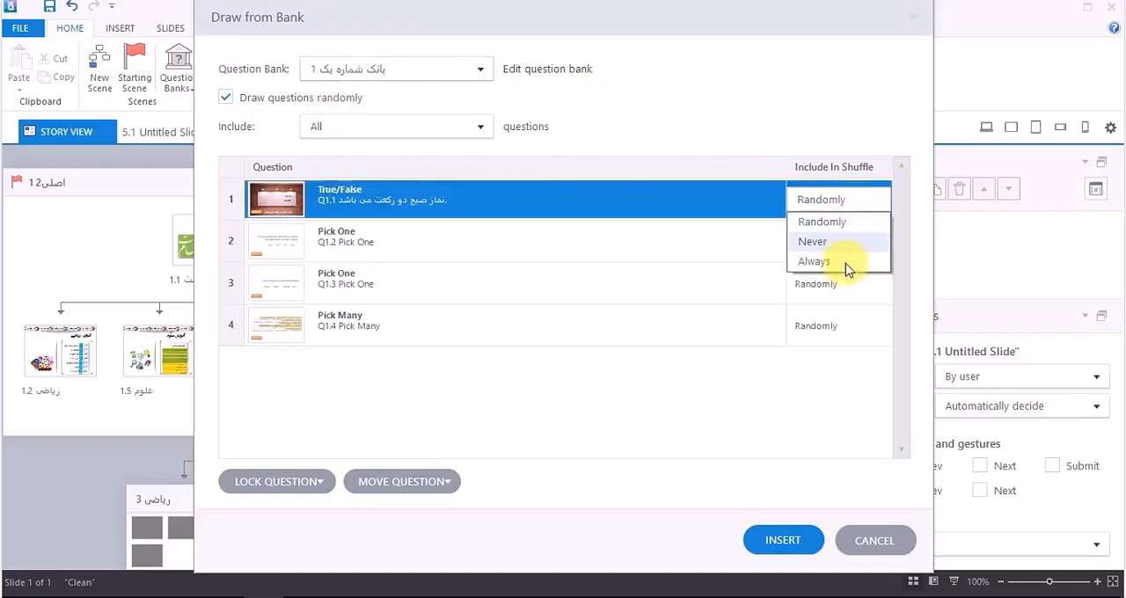
pyautogui.click(814, 261)
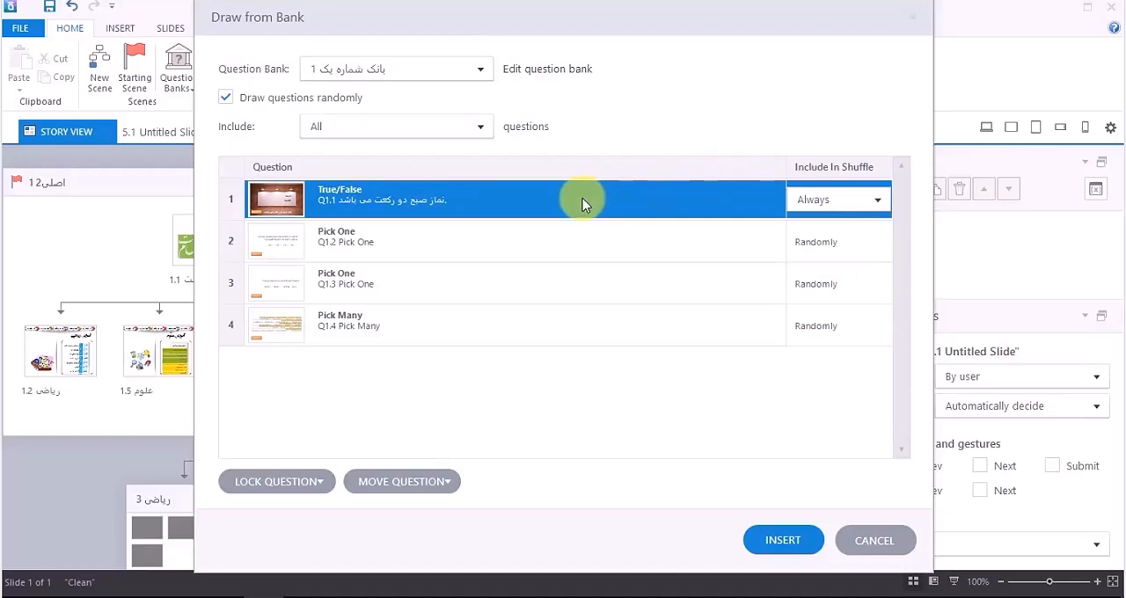
pyautogui.click(878, 201)
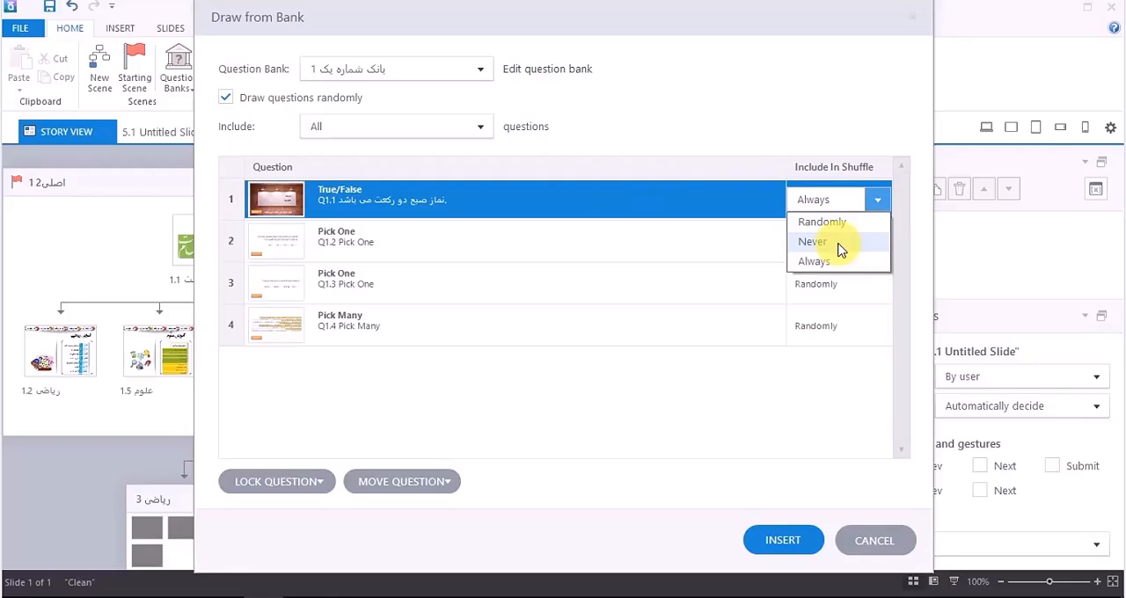
pyautogui.click(758, 401)
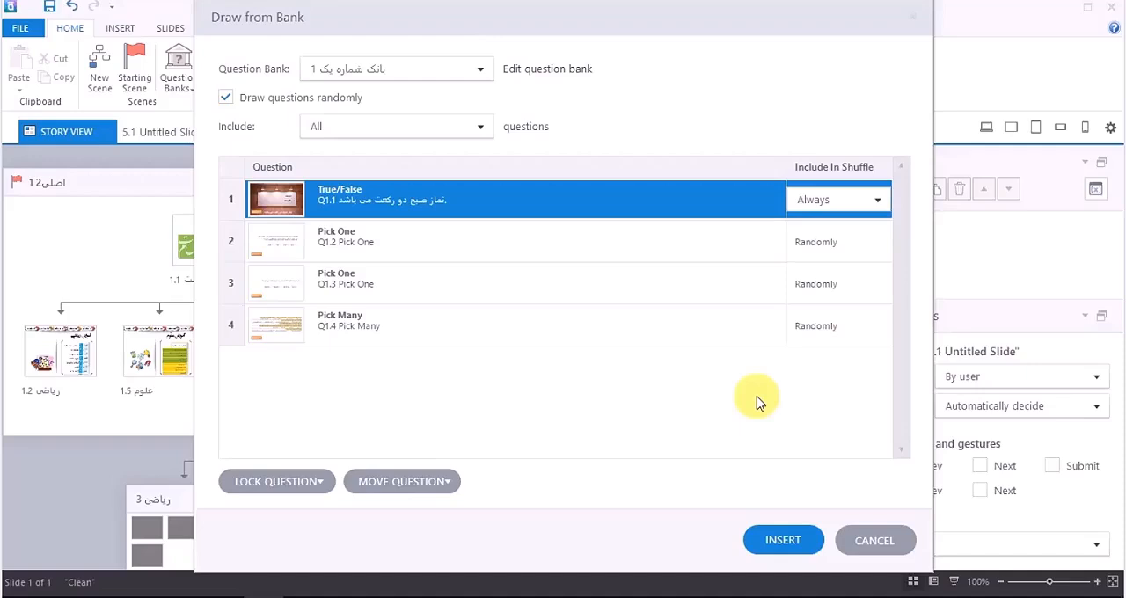
pyautogui.click(879, 204)
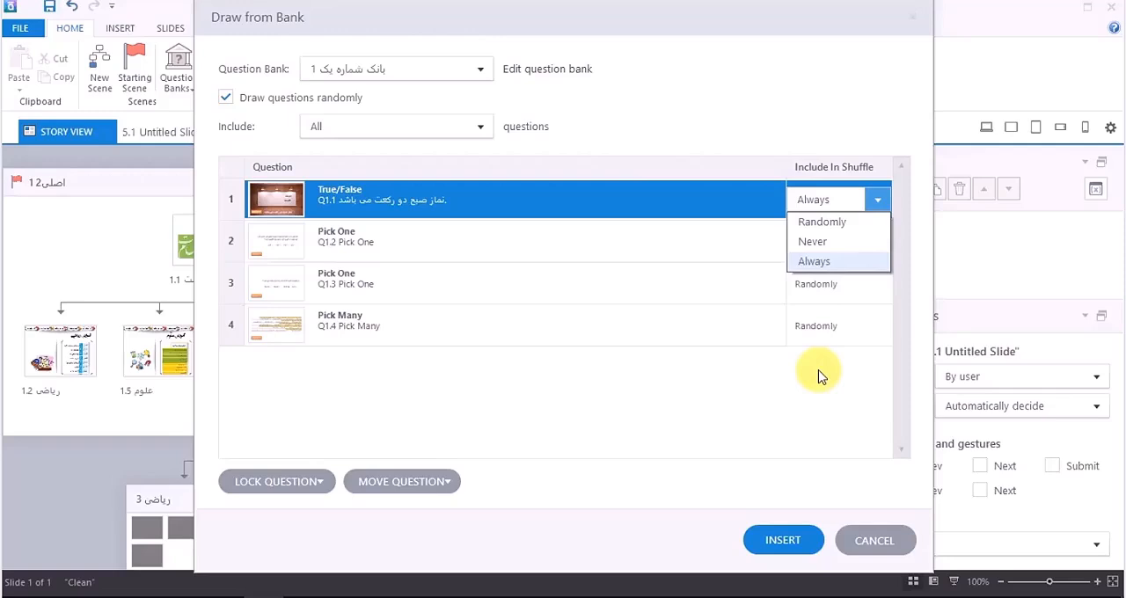
pyautogui.click(635, 388)
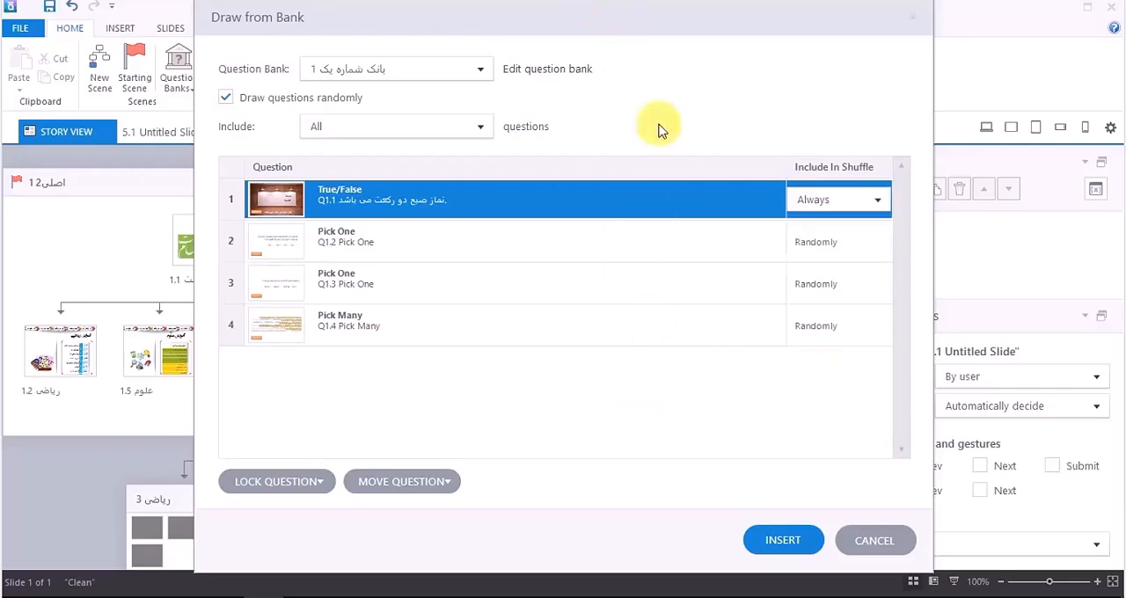
pyautogui.moveTo(651, 29); pyautogui.dragTo(744, 421)
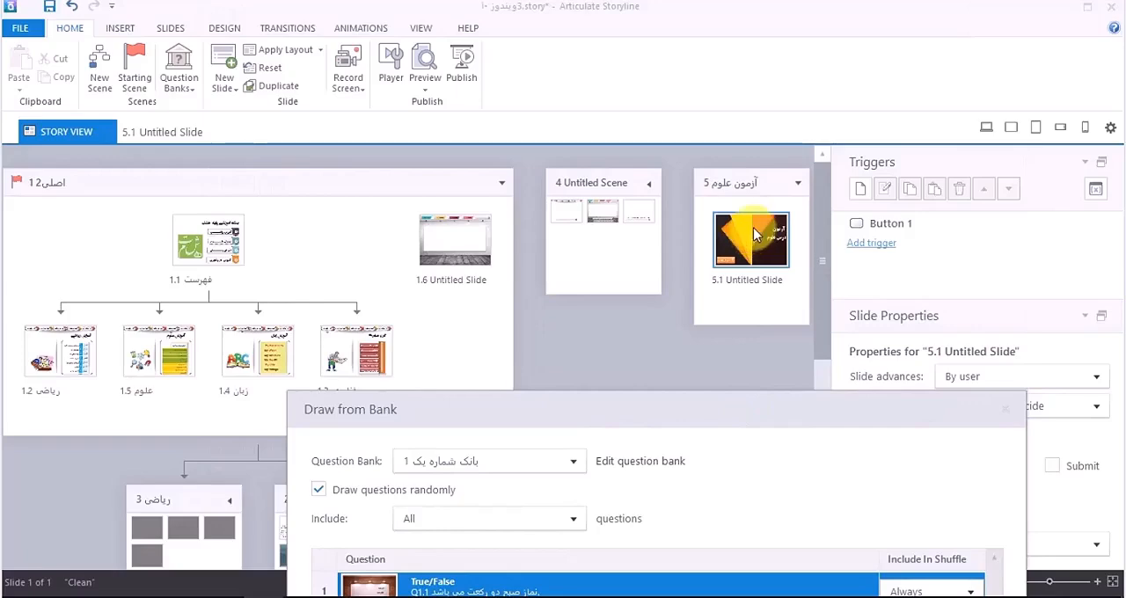
pyautogui.moveTo(862, 421)
pyautogui.mouseDown()
pyautogui.moveTo(774, 176)
pyautogui.moveTo(716, 115)
pyautogui.mouseUp()
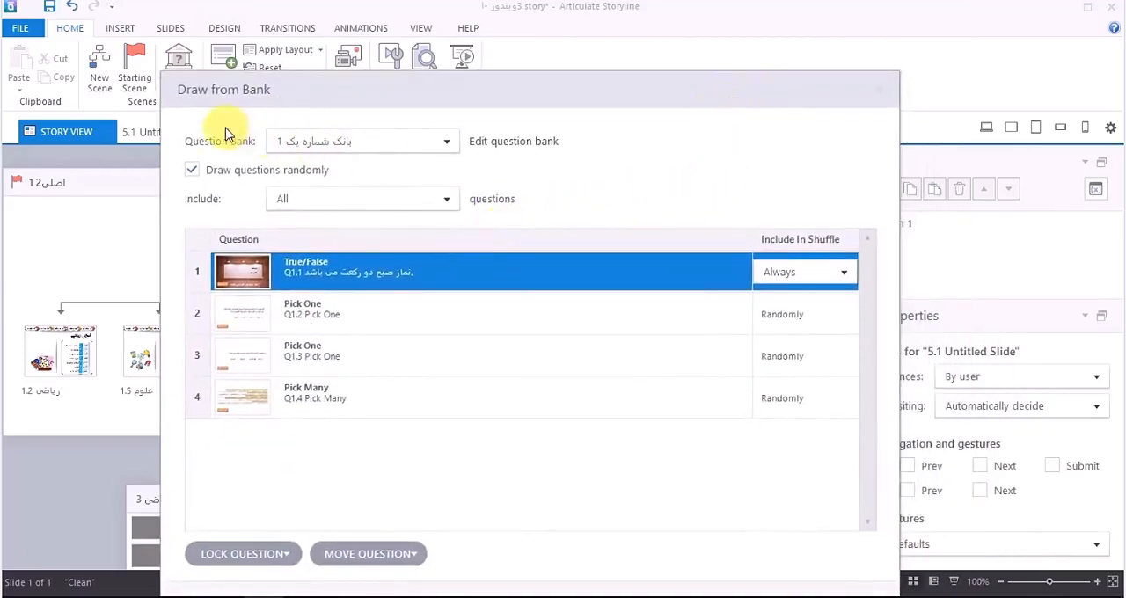
pyautogui.click(840, 275)
pyautogui.click(840, 275)
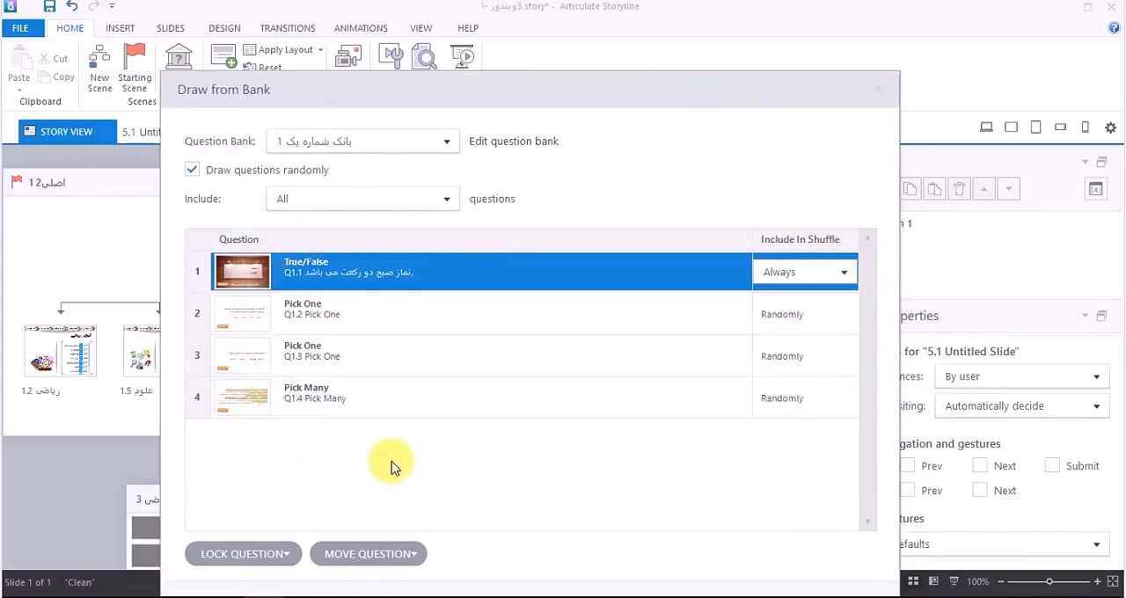
# Step: Set the shuffle inclusion of the True/False question and both Pick One questions to Never
pyautogui.click(845, 274)
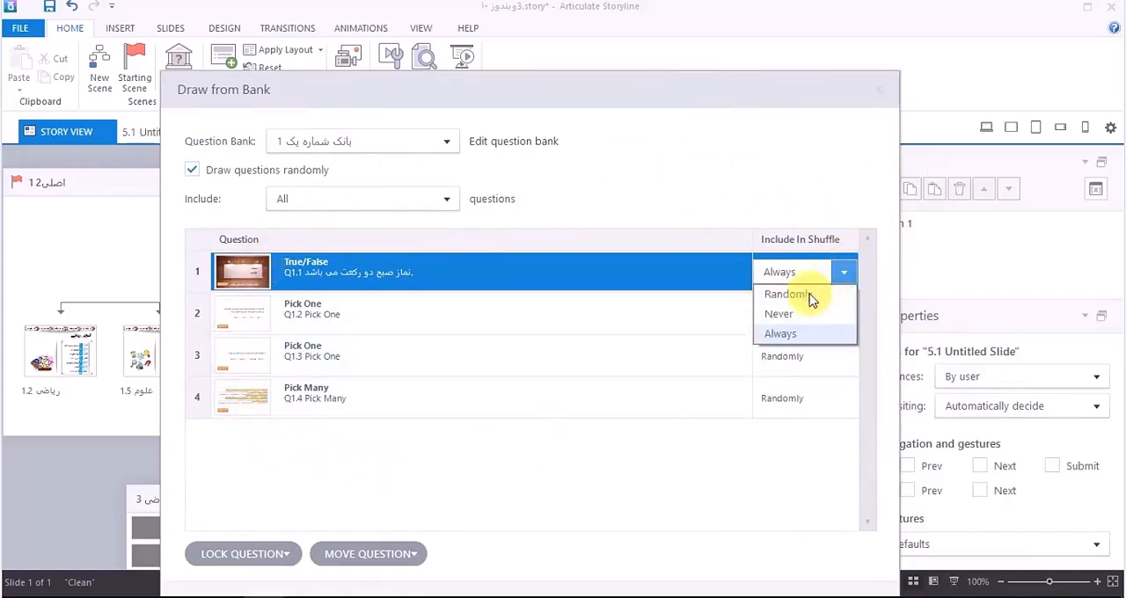
pyautogui.click(798, 314)
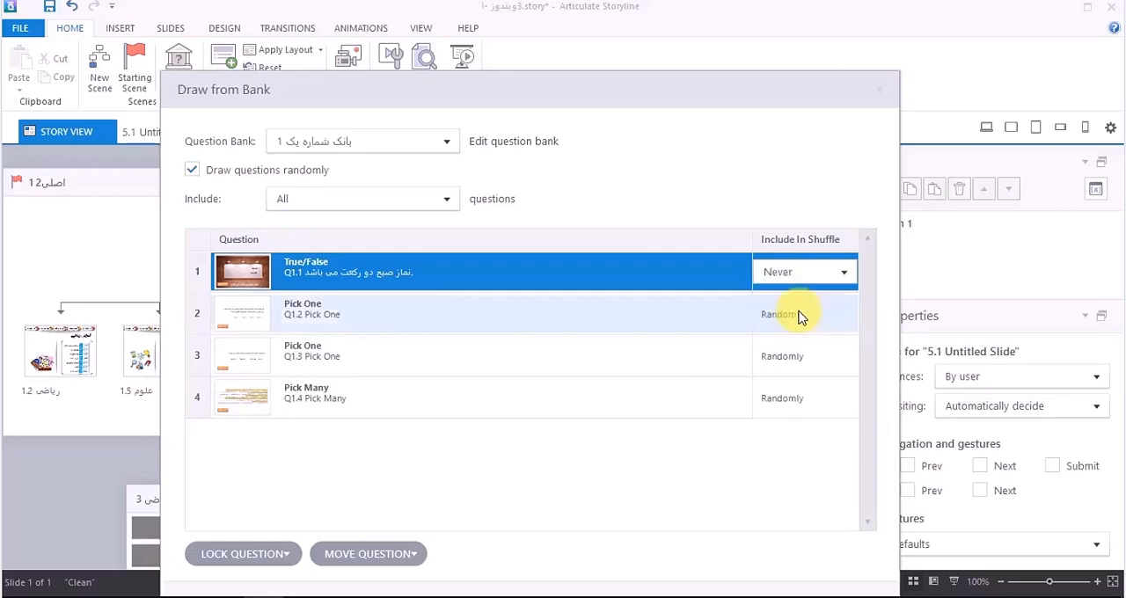
pyautogui.click(843, 314)
pyautogui.click(803, 356)
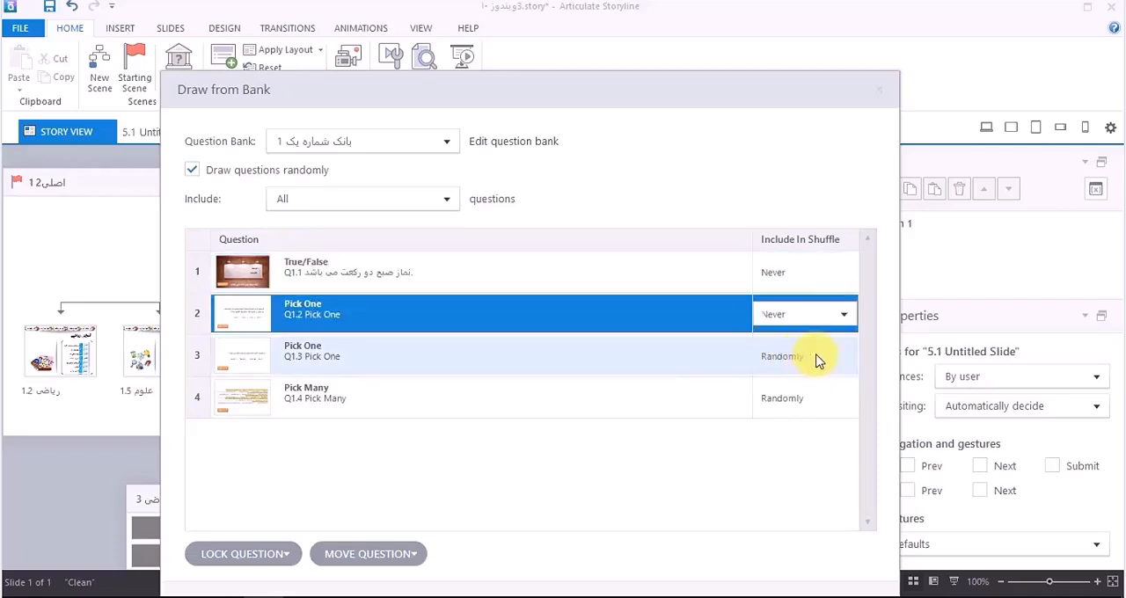
pyautogui.click(811, 357)
pyautogui.click(804, 396)
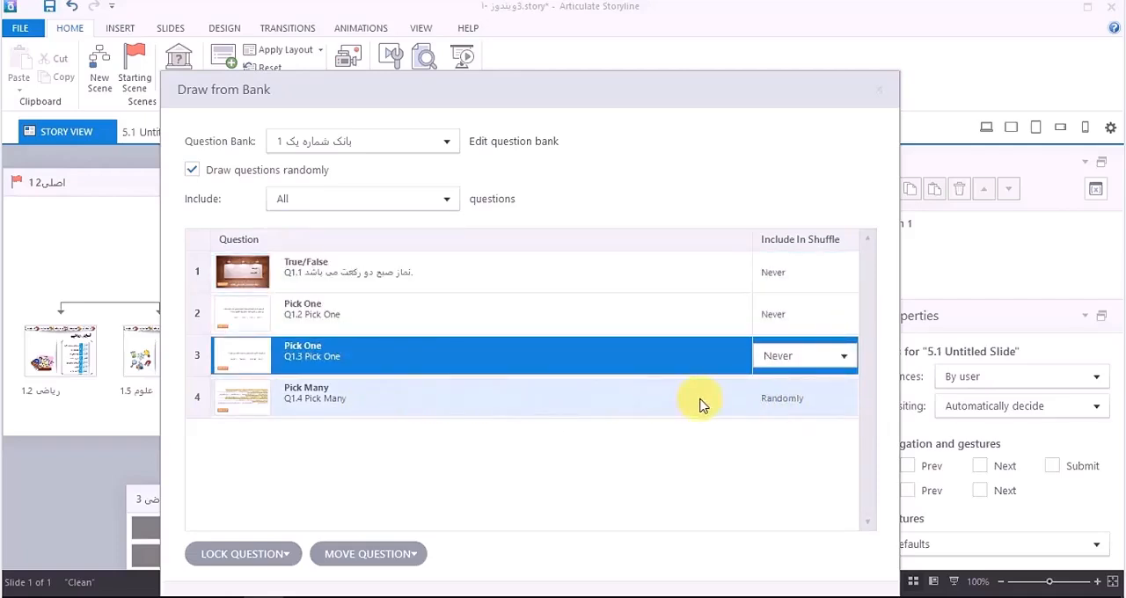
pyautogui.click(803, 357)
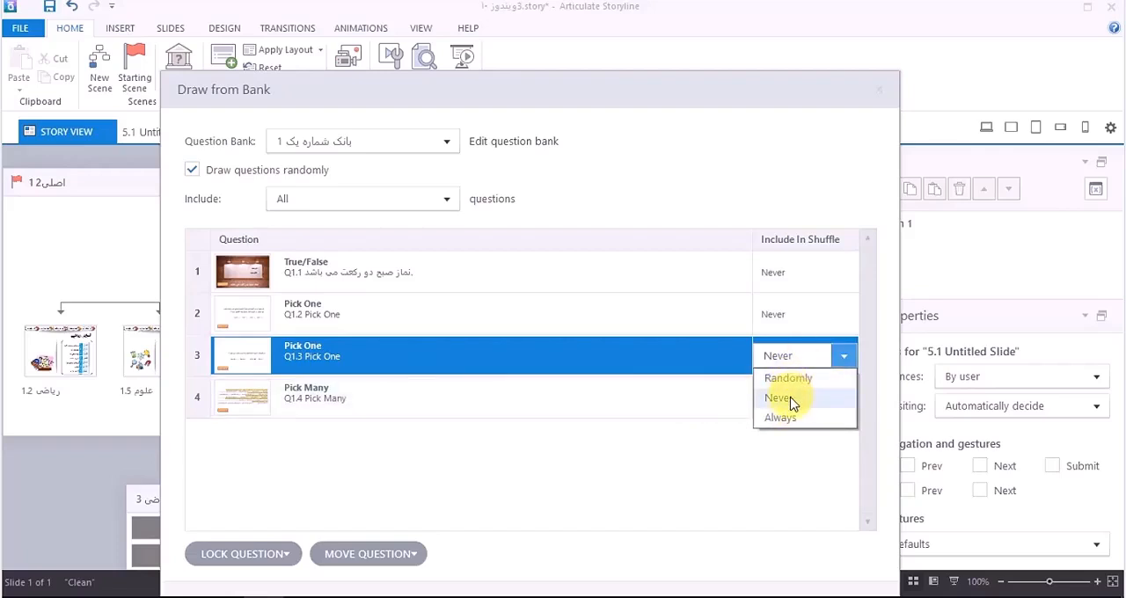
pyautogui.click(785, 402)
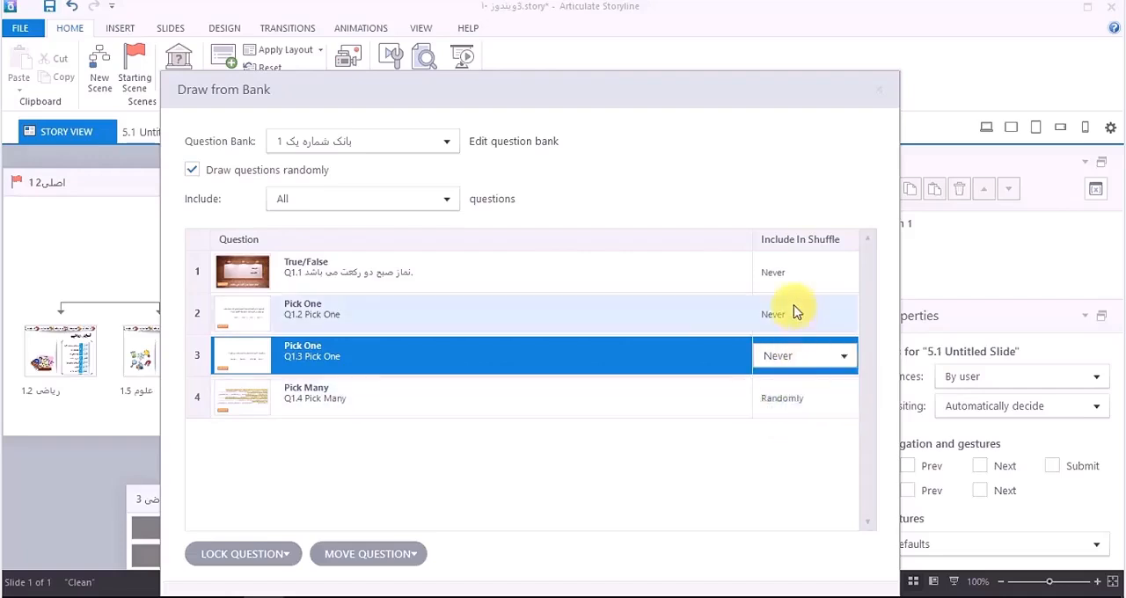
# Step: Set the shuffle inclusion of the True/False and both Pick One questions to Randomly, and include 4 questions in the draw
pyautogui.click(796, 317)
pyautogui.click(806, 376)
pyautogui.click(808, 314)
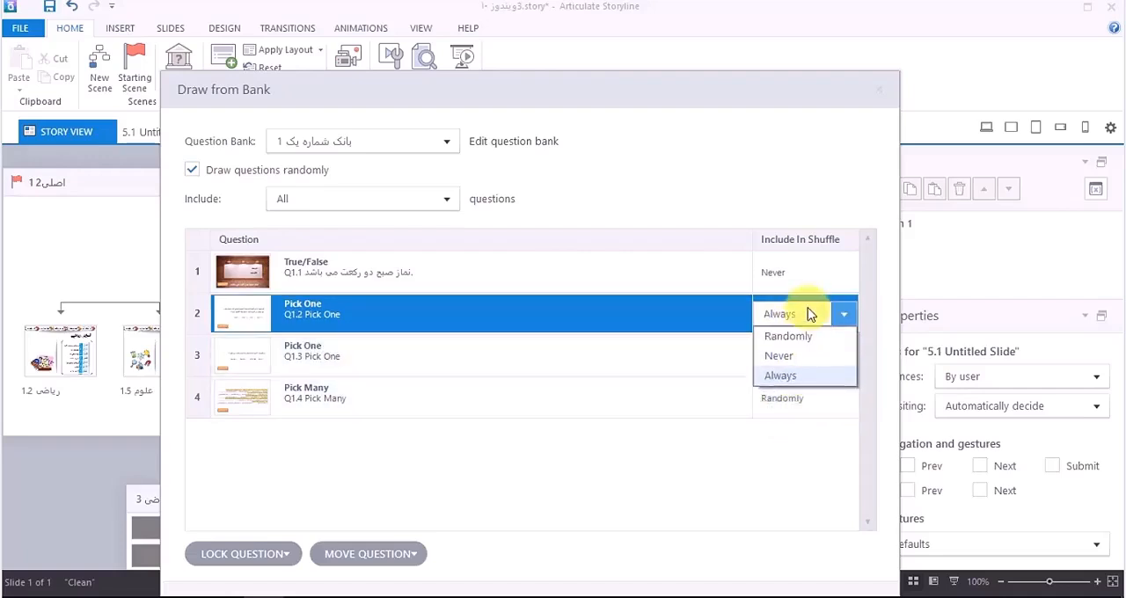
pyautogui.click(792, 337)
pyautogui.click(796, 355)
pyautogui.click(796, 377)
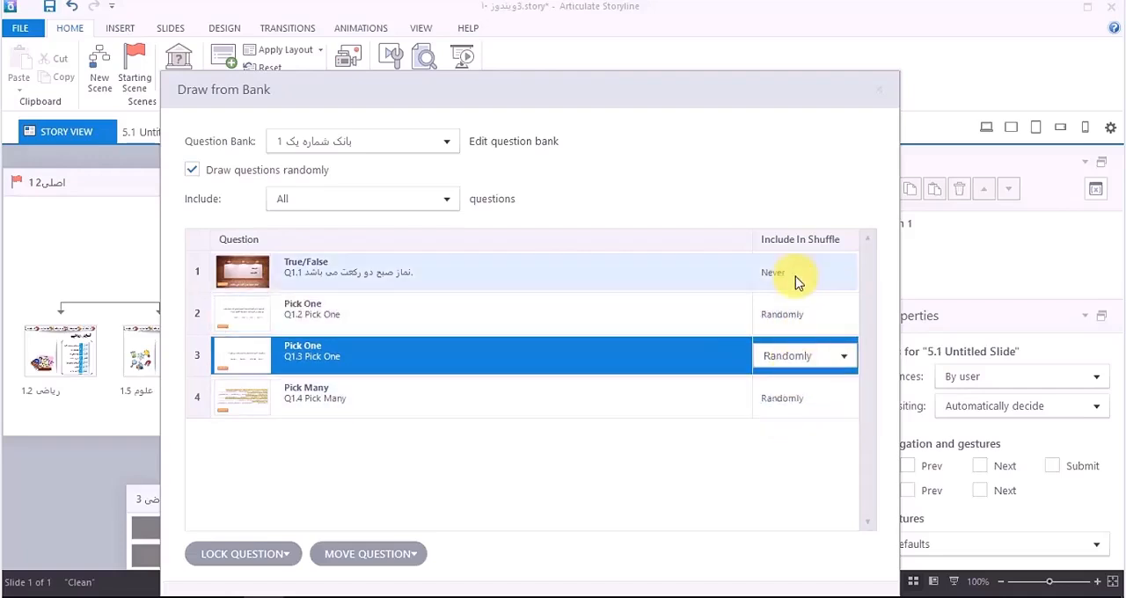
pyautogui.click(797, 274)
pyautogui.click(794, 295)
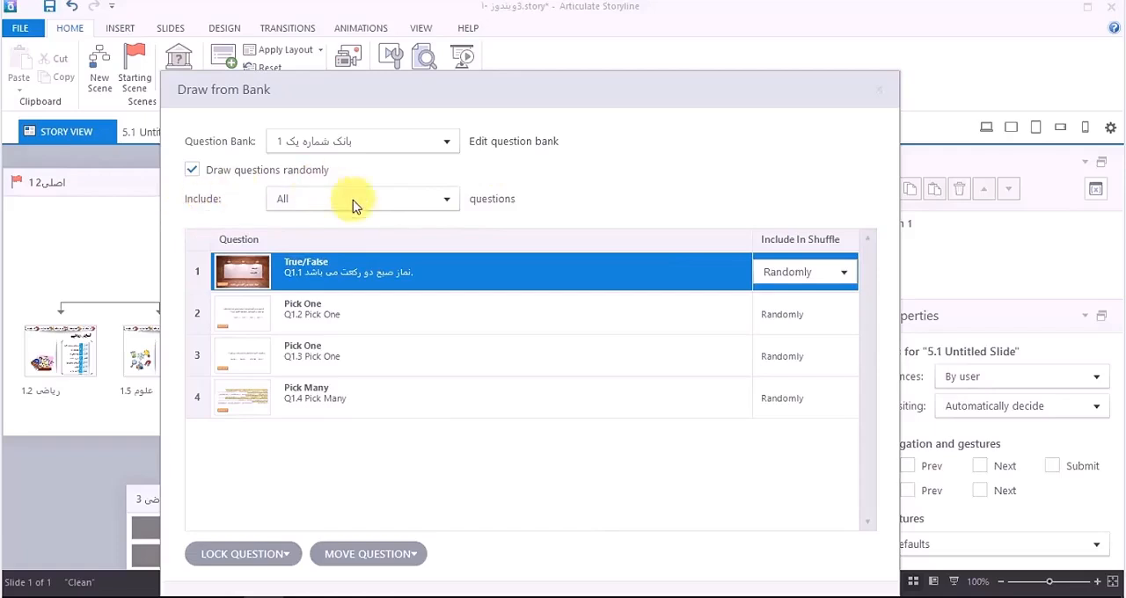
pyautogui.click(448, 200)
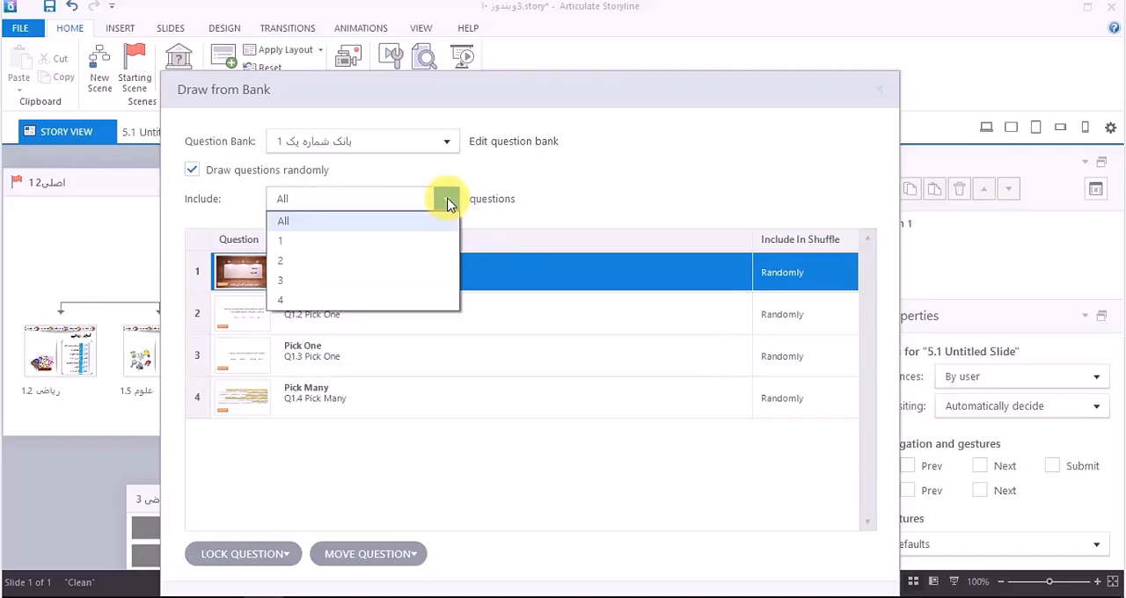
pyautogui.click(349, 300)
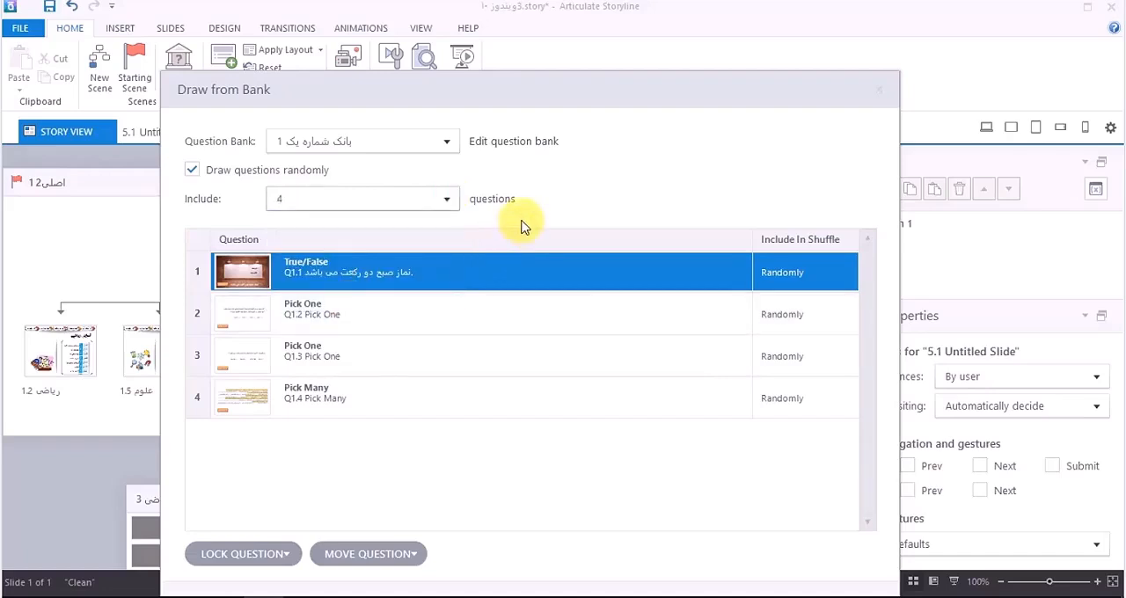
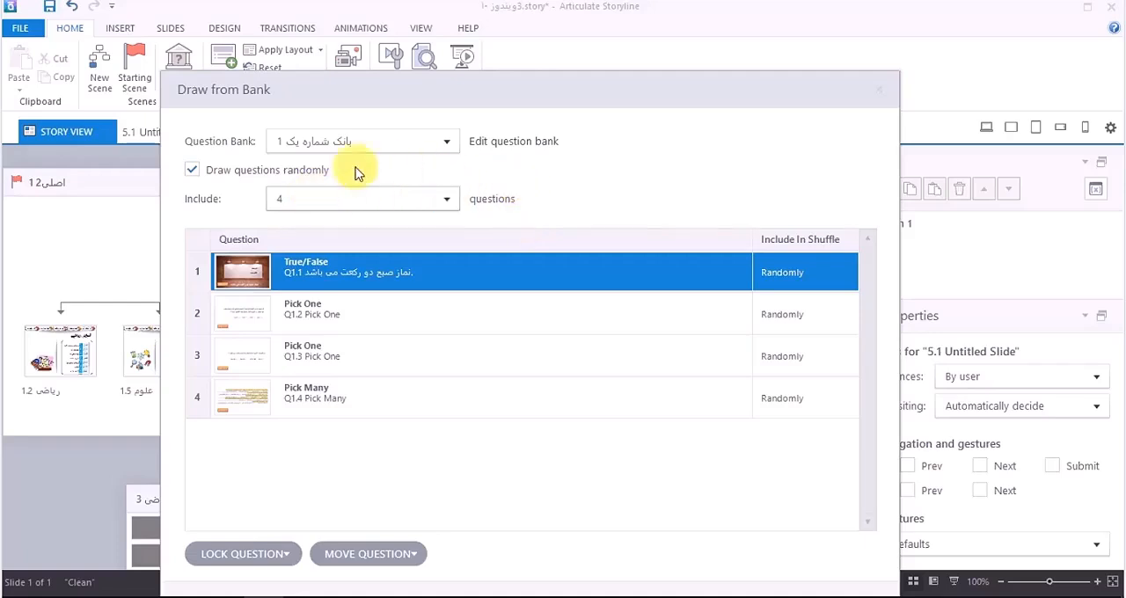
pyautogui.click(286, 551)
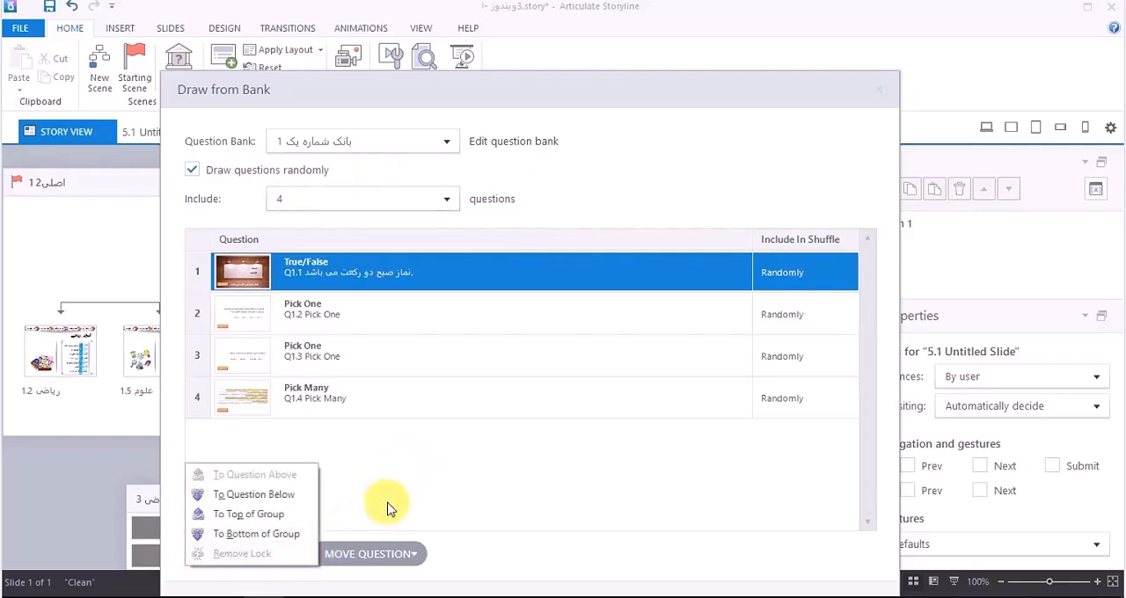
pyautogui.click(387, 449)
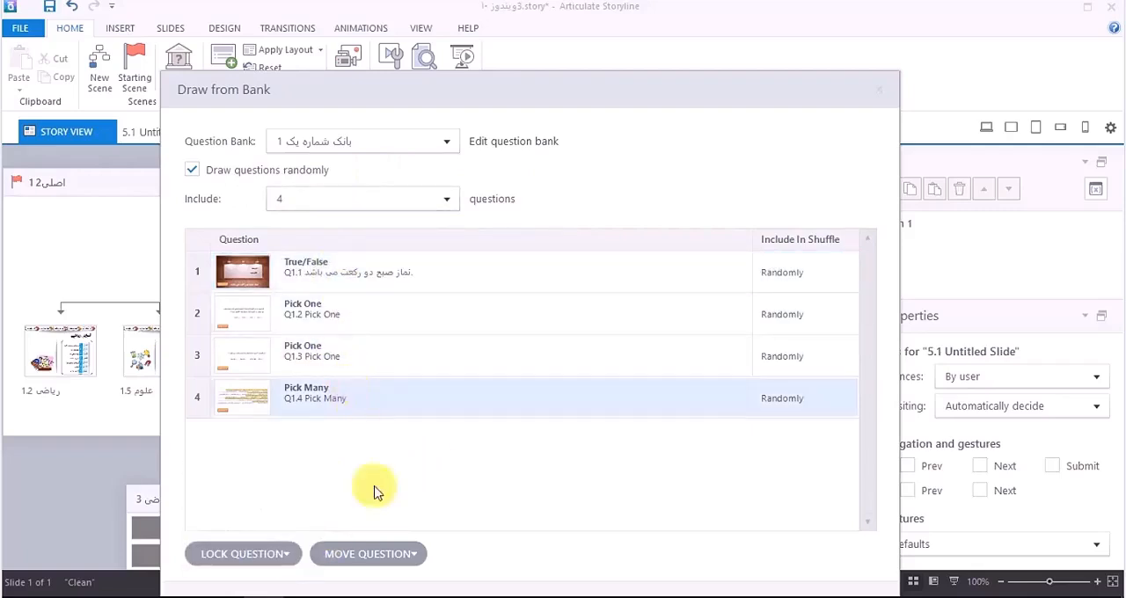
pyautogui.click(418, 563)
pyautogui.click(410, 467)
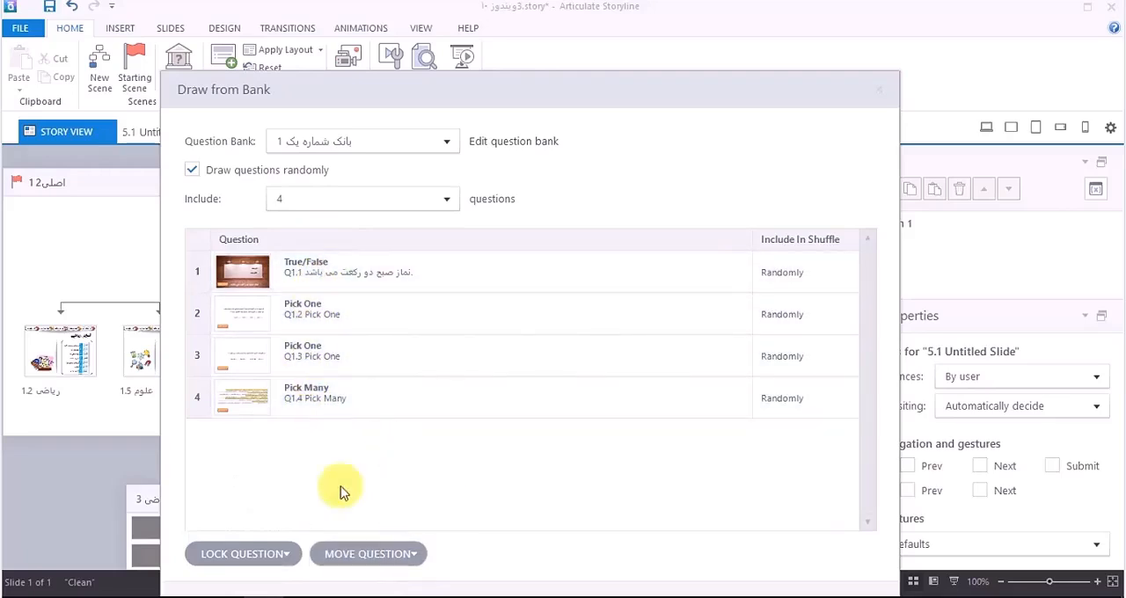
# Step: Insert the configured random question draw into the scene "آزمون علوم"
pyautogui.moveTo(513, 91); pyautogui.dragTo(497, 33)
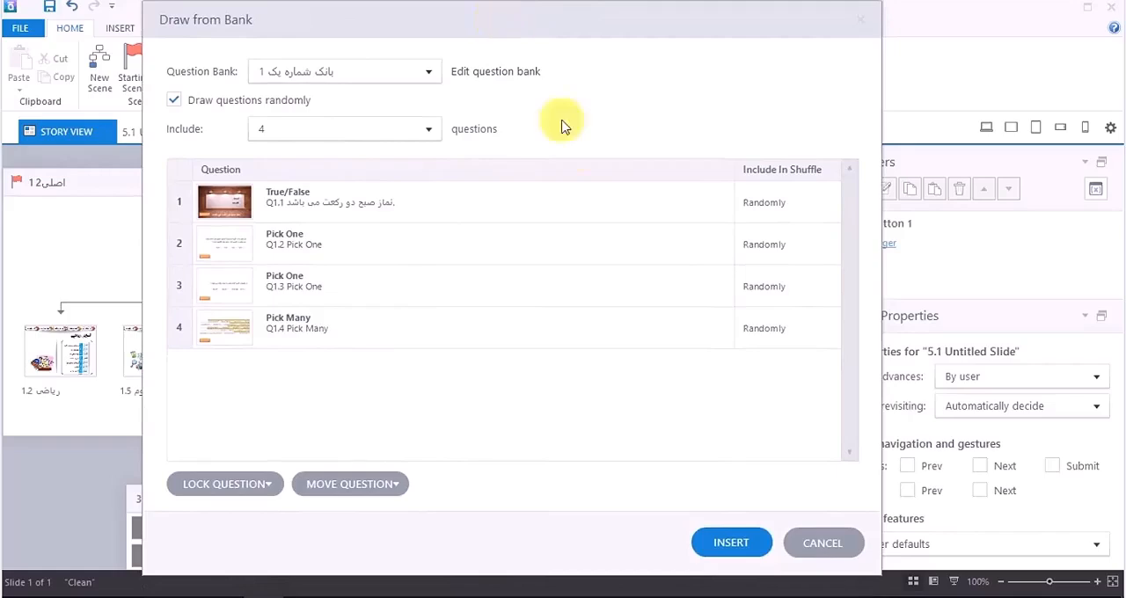
pyautogui.click(730, 556)
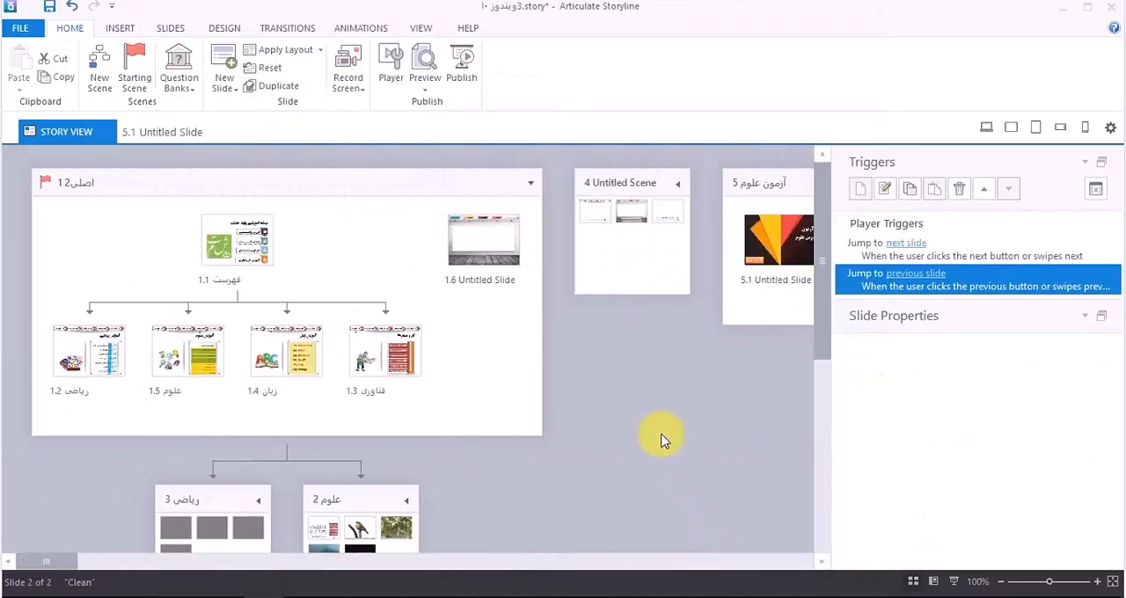
pyautogui.moveTo(46, 568); pyautogui.dragTo(762, 563)
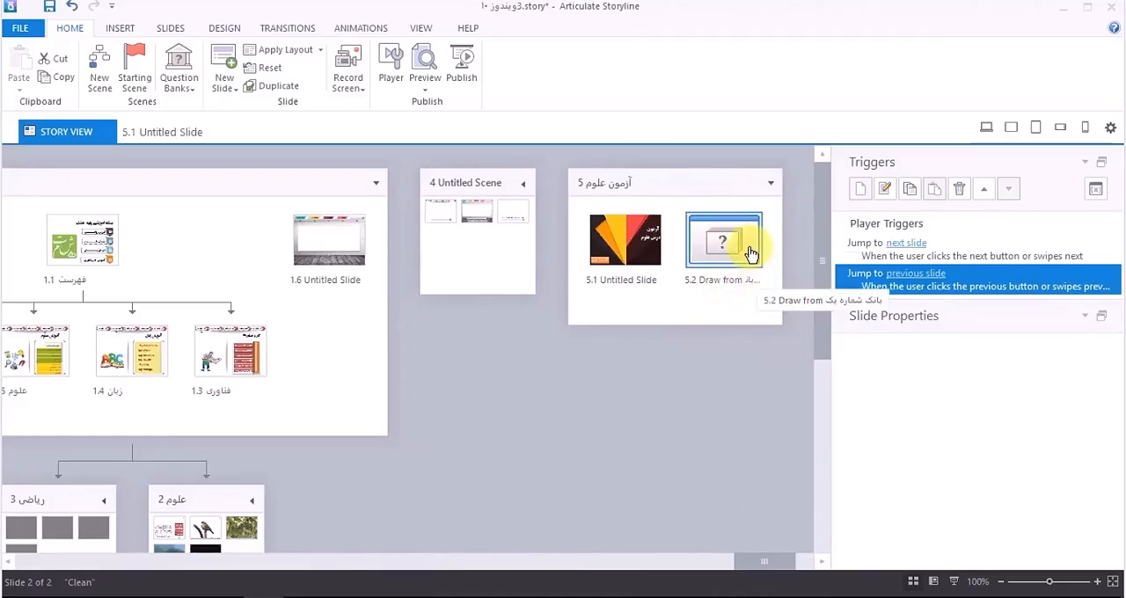
# Step: On slide 5.1, add a trigger to the button "شروع آزمون" that jumps to slide 5.2, the question draw, when the user clicks
pyautogui.click(628, 250)
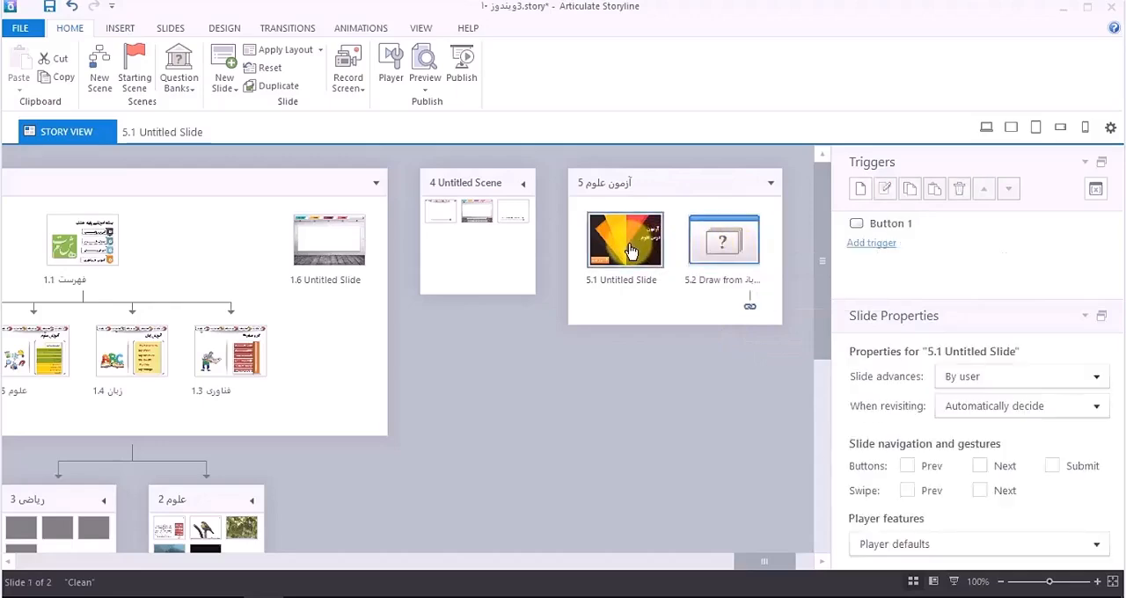
pyautogui.doubleClick(629, 250)
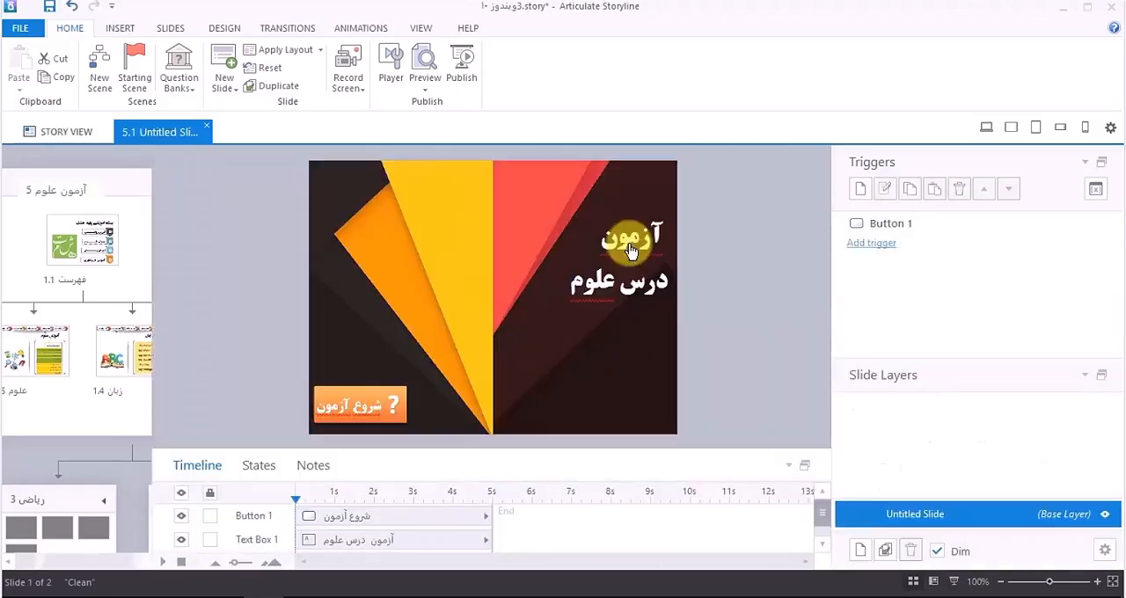
pyautogui.click(400, 416)
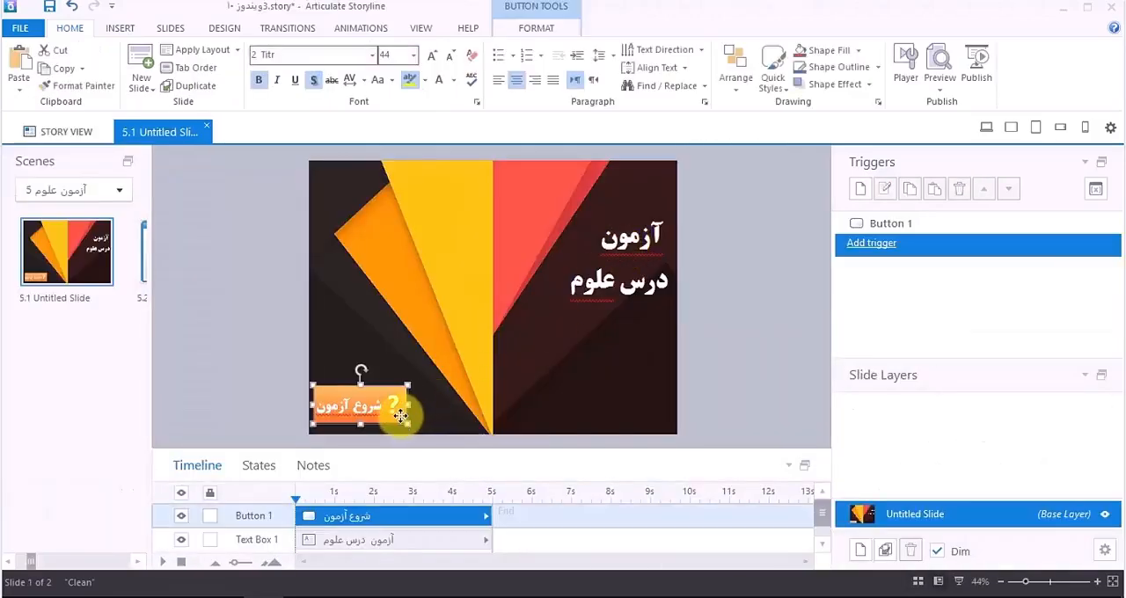
pyautogui.click(882, 249)
pyautogui.click(610, 227)
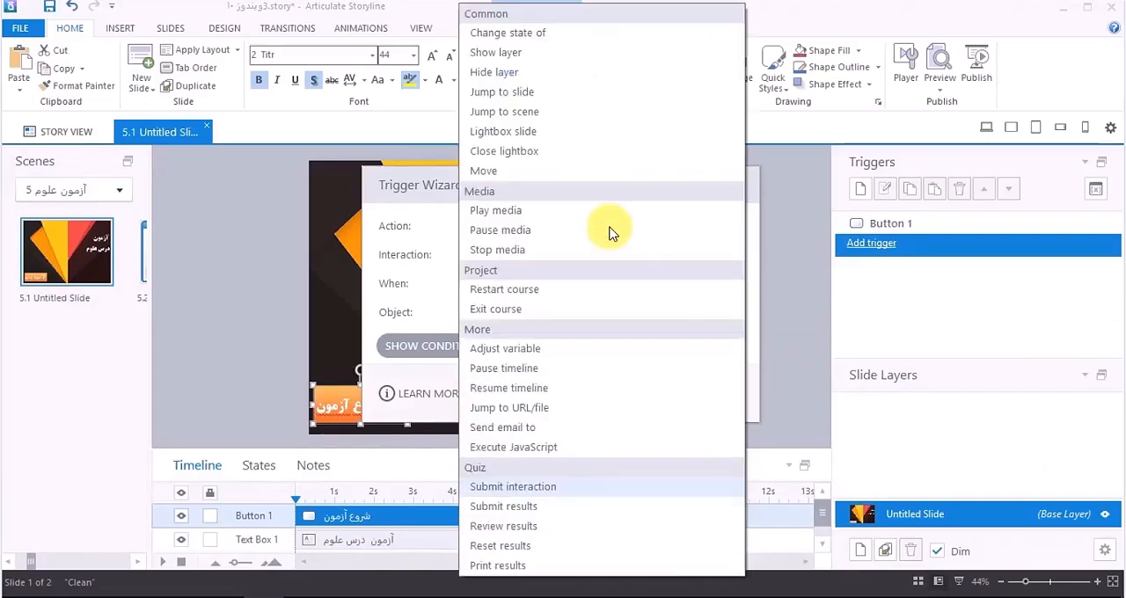
pyautogui.click(526, 93)
pyautogui.click(544, 253)
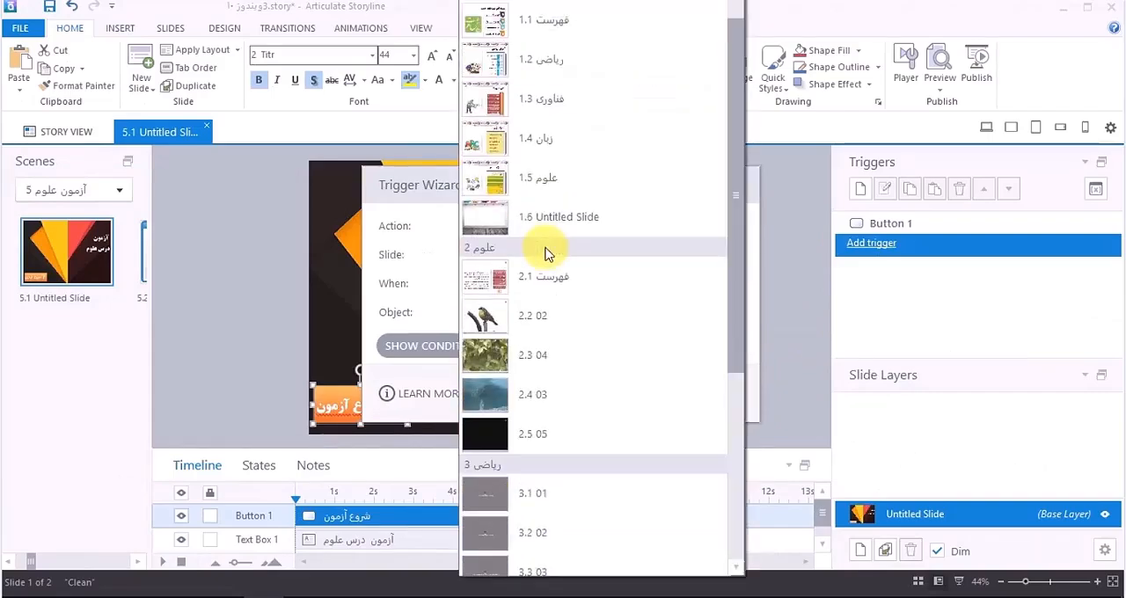
pyautogui.scroll(-5, 591, 264)
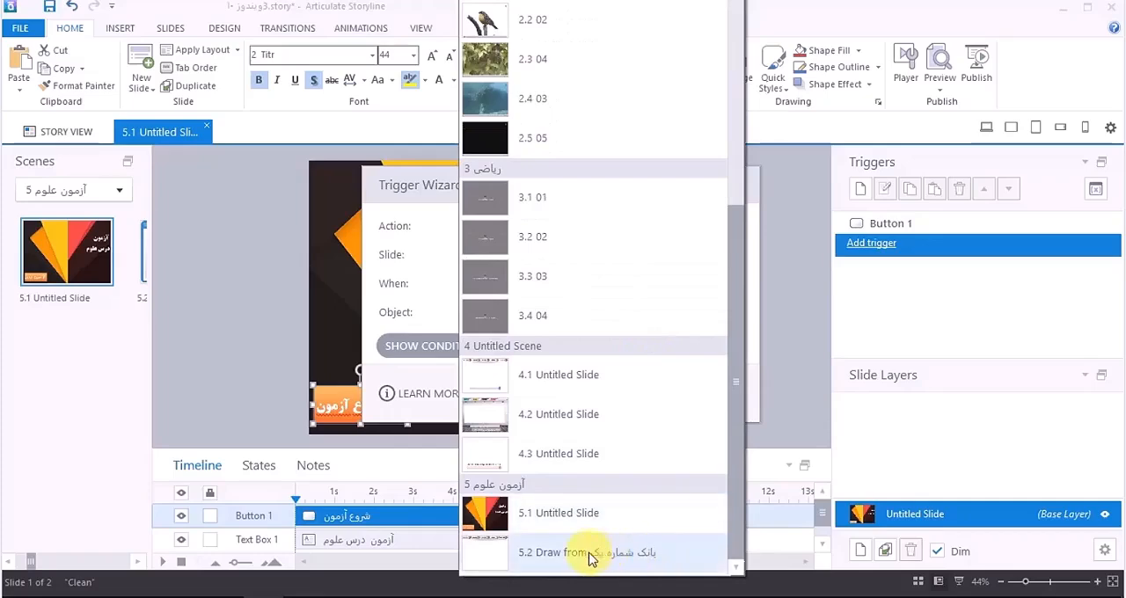
pyautogui.click(590, 554)
pyautogui.click(640, 396)
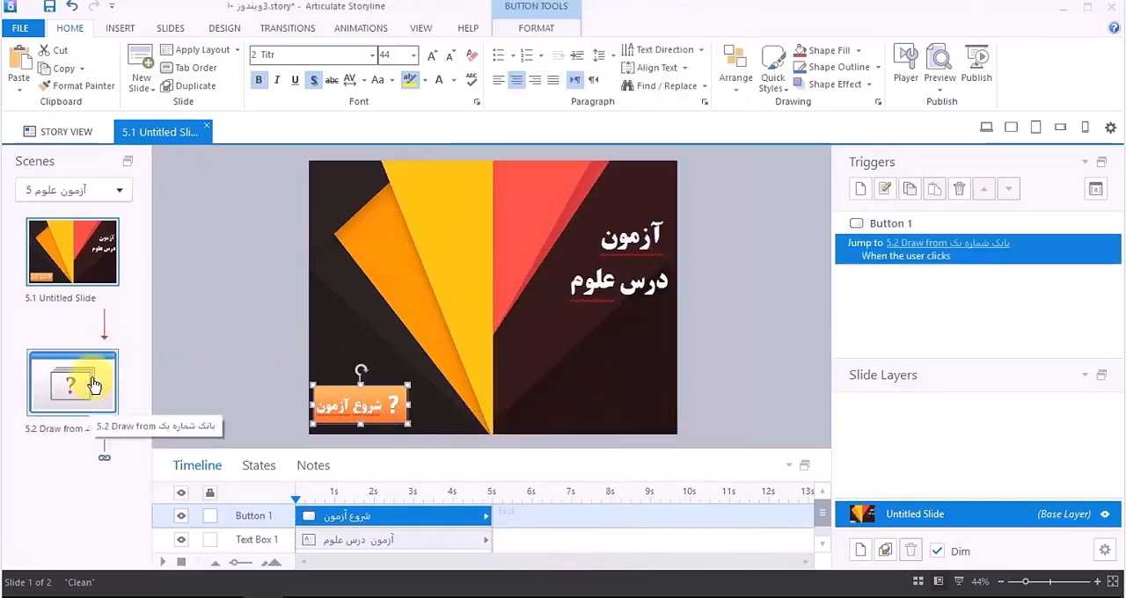
# Step: Check the link from slide 5.1 to the question draw in Story View and reopen slide 5.1
pyautogui.click(39, 134)
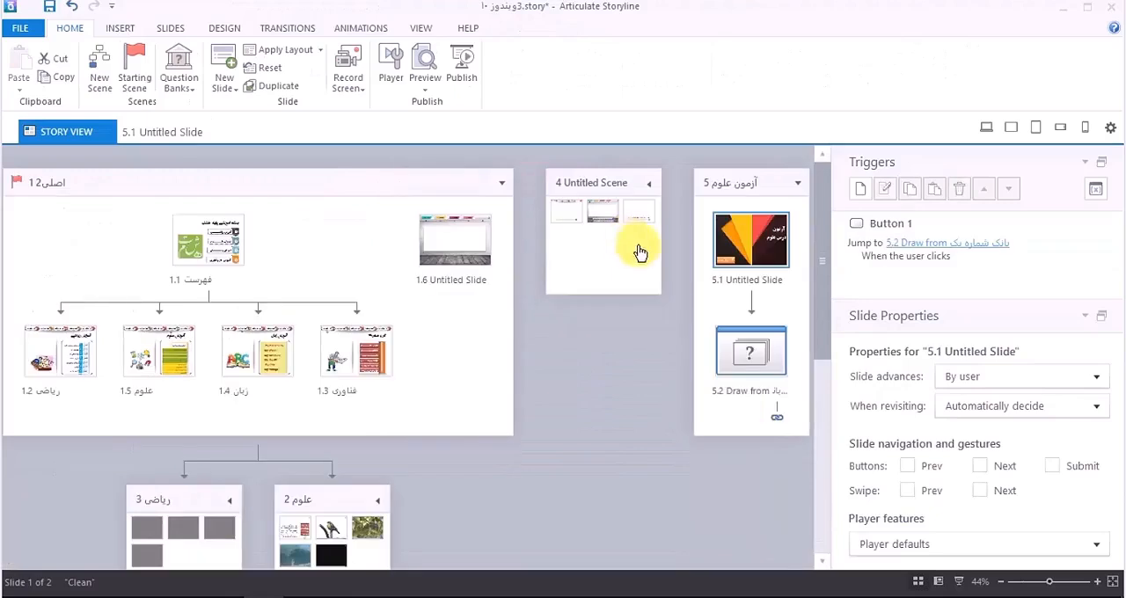
pyautogui.click(749, 345)
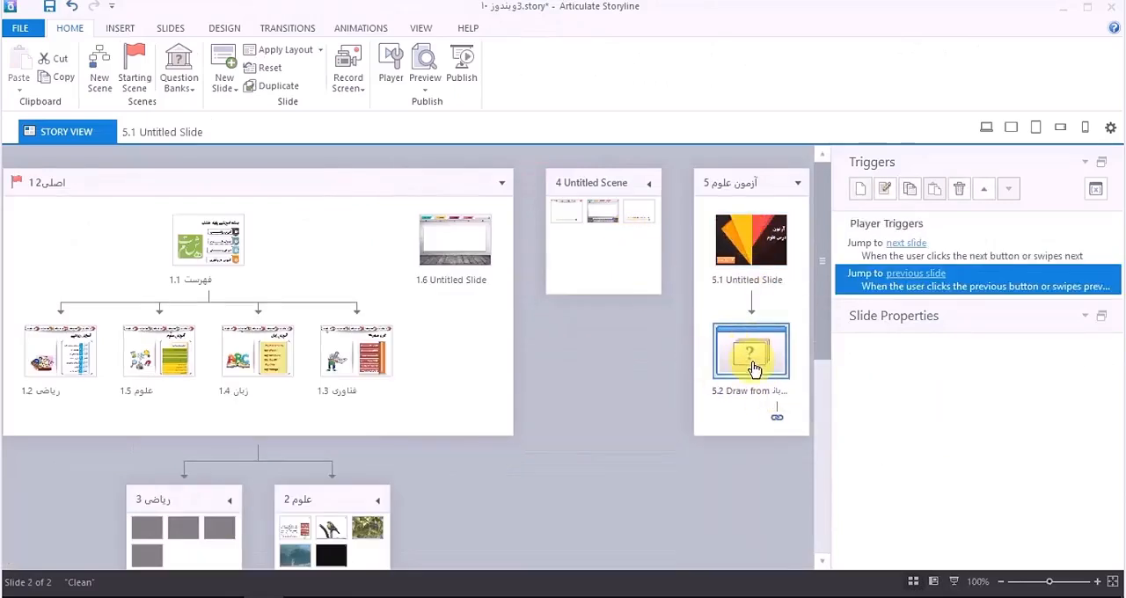
pyautogui.doubleClick(748, 240)
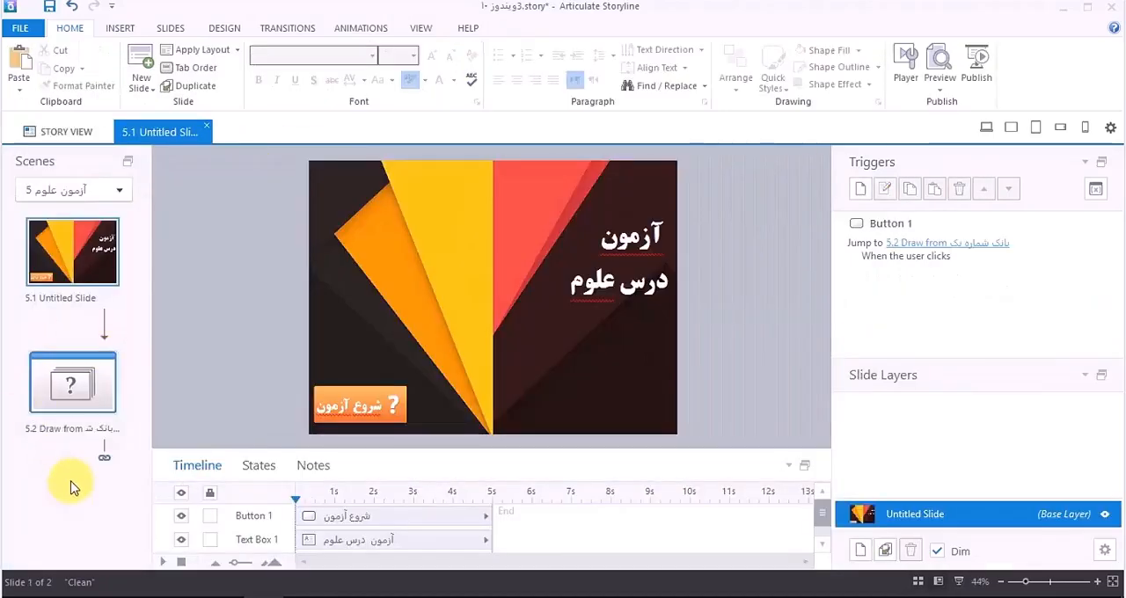
# Step: Compare the built-in result slide types and insert a Graded Result Slide into the scene "آزمون علوم"
pyautogui.rightClick(72, 488)
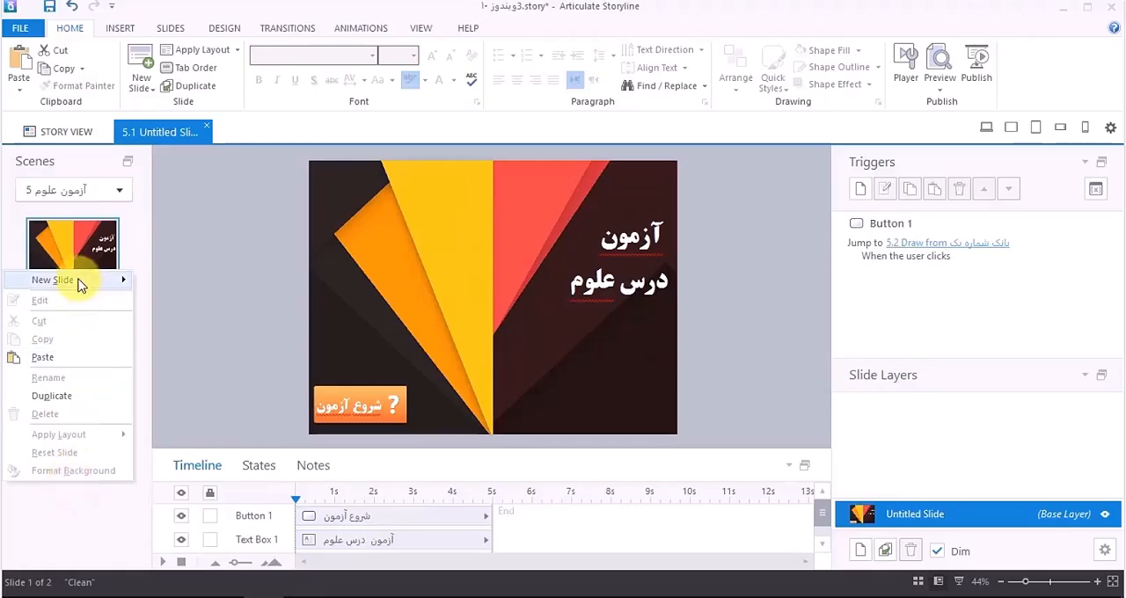
pyautogui.moveTo(80, 283)
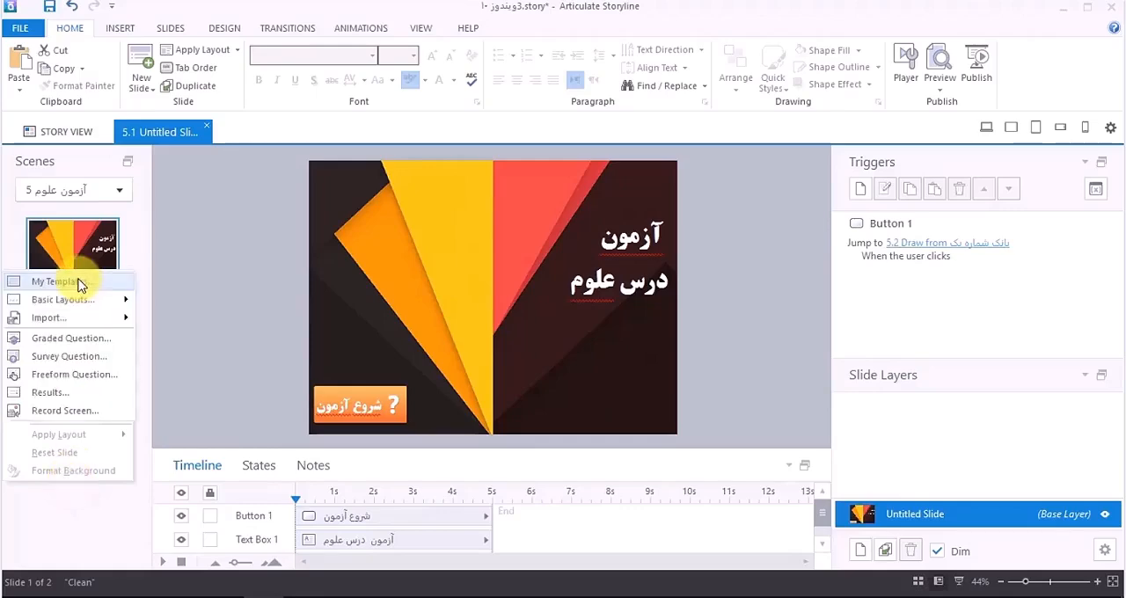
pyautogui.click(63, 393)
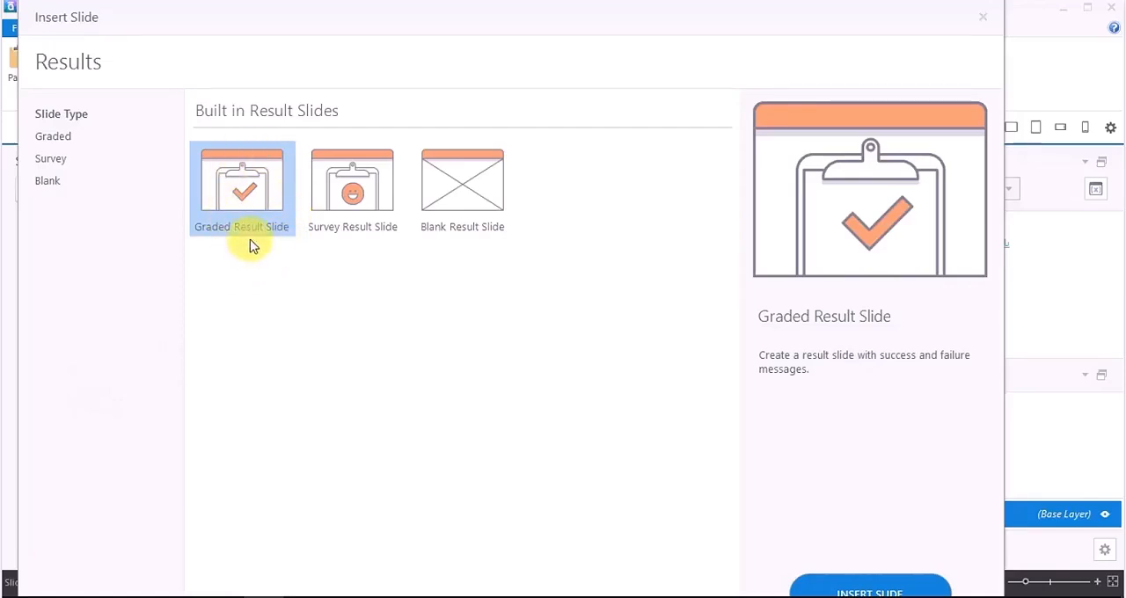
pyautogui.click(348, 191)
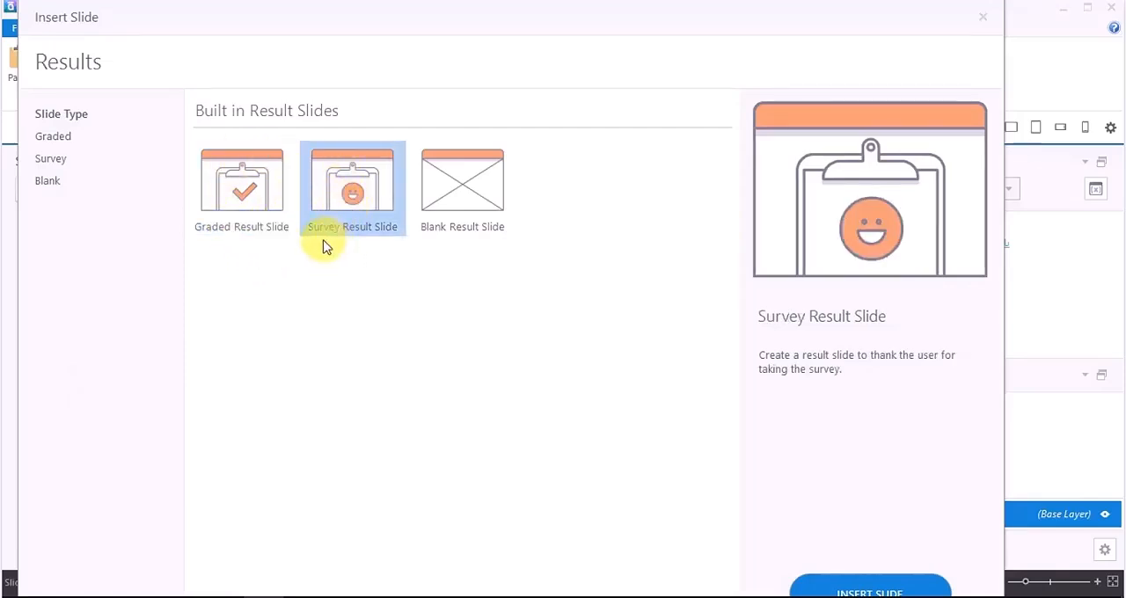
pyautogui.click(454, 213)
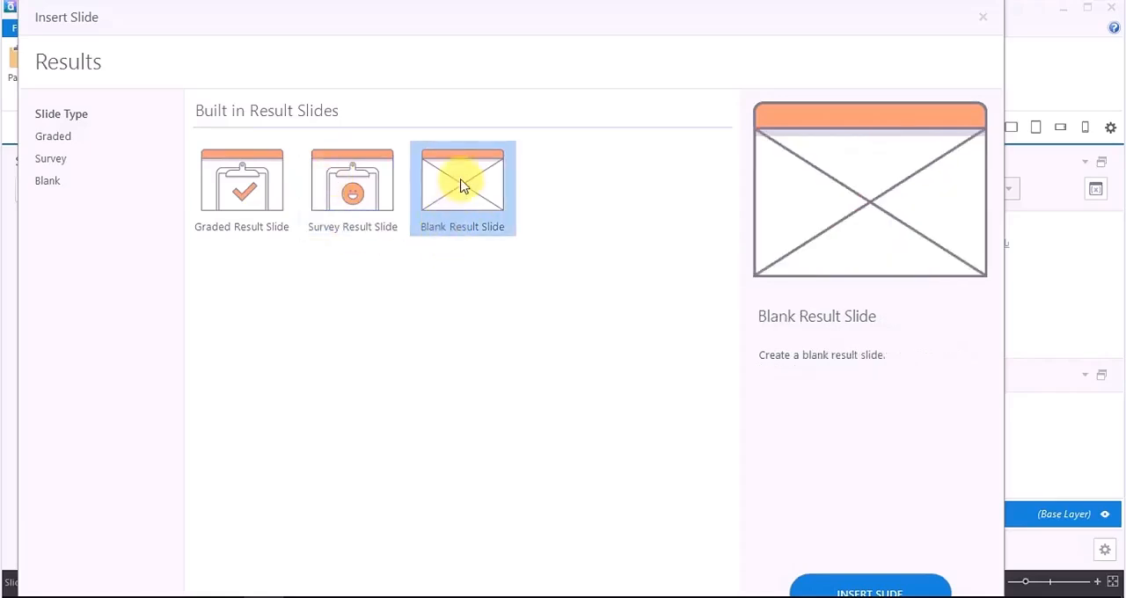
pyautogui.click(239, 198)
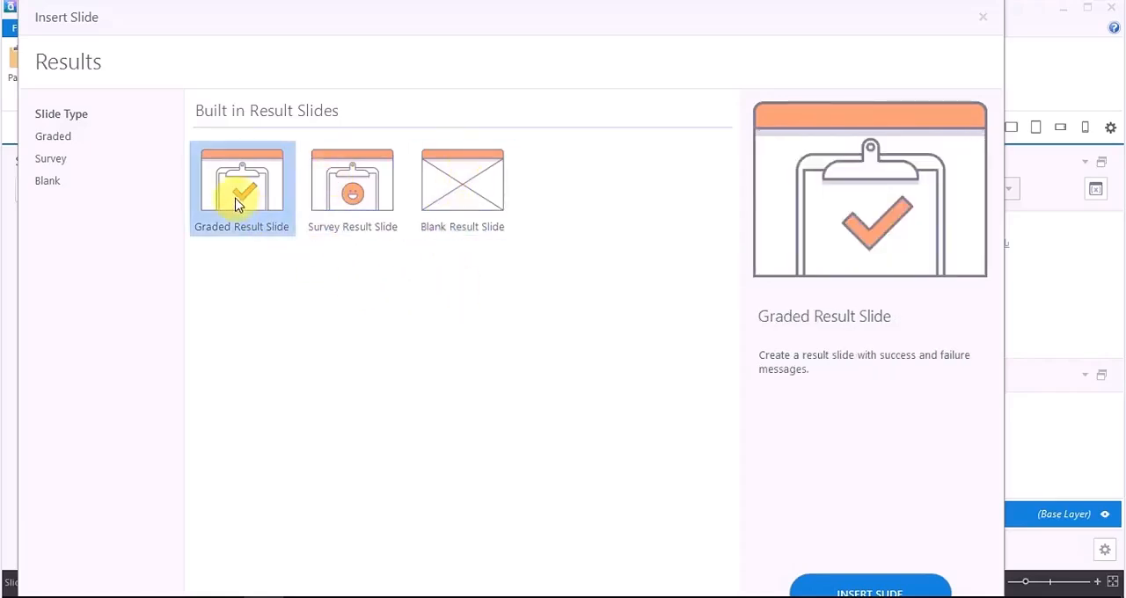
pyautogui.click(868, 588)
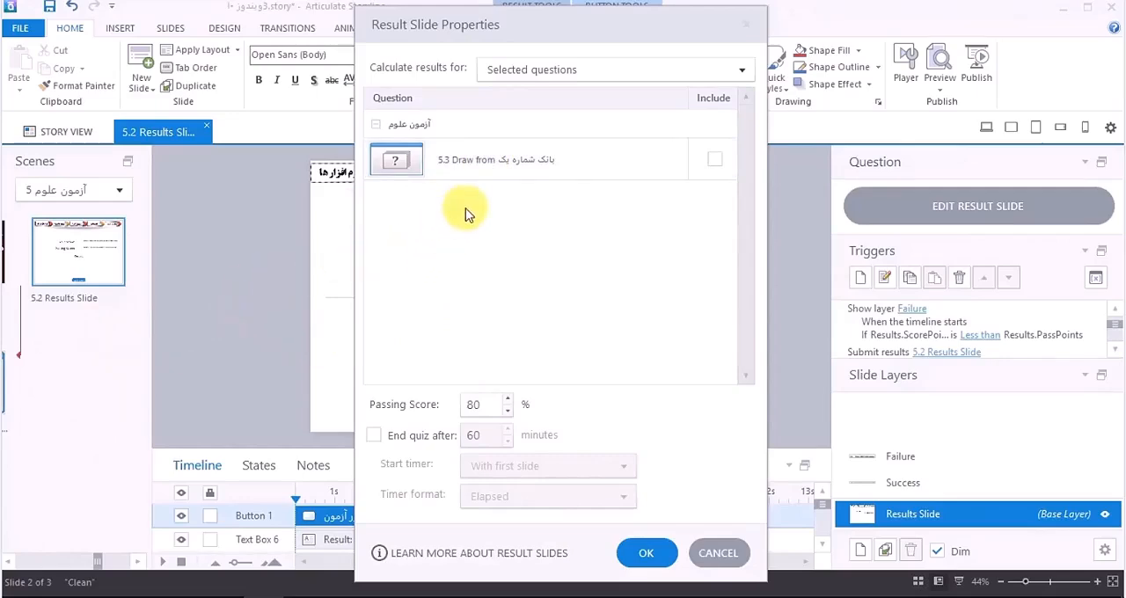
# Step: Include the draw from "بانک شماره یک" in the calculated results and set the passing score to 50%
pyautogui.click(715, 159)
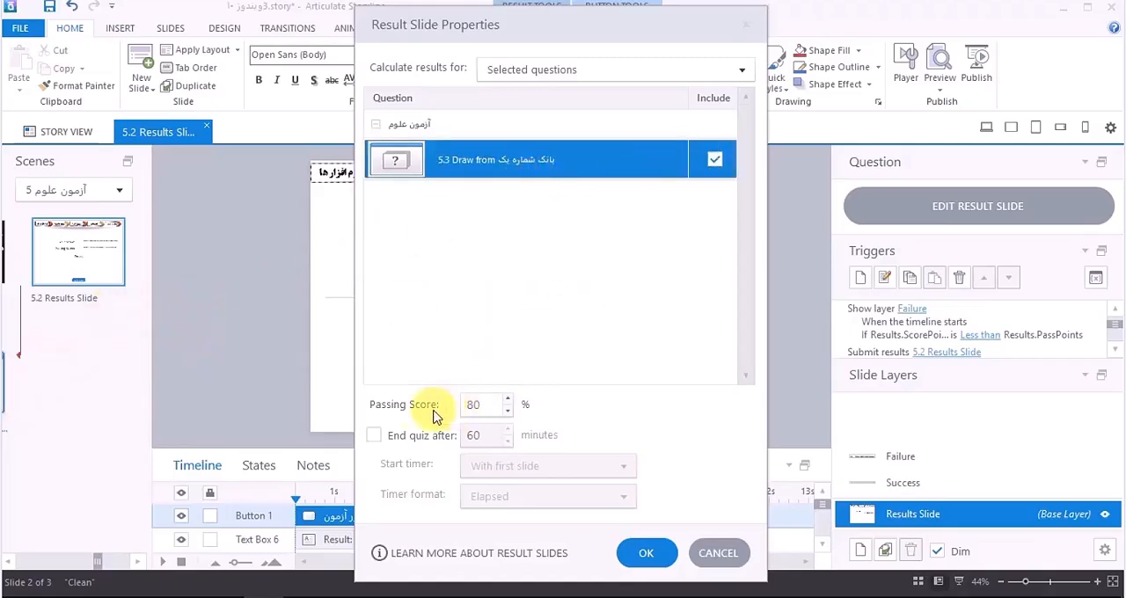
pyautogui.moveTo(475, 404); pyautogui.dragTo(454, 414)
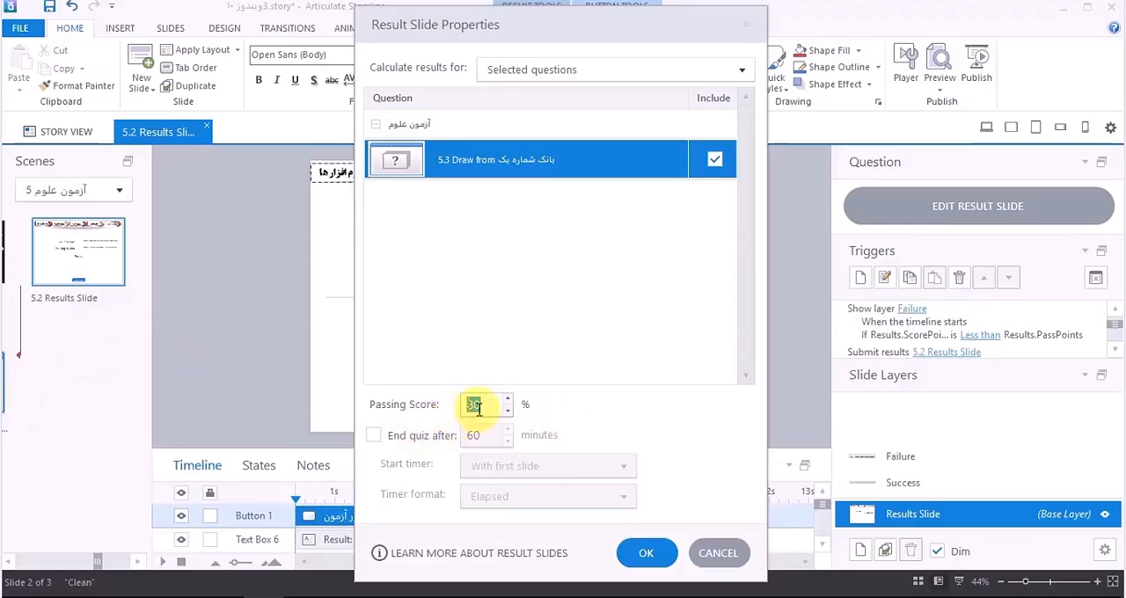
pyautogui.write('50')
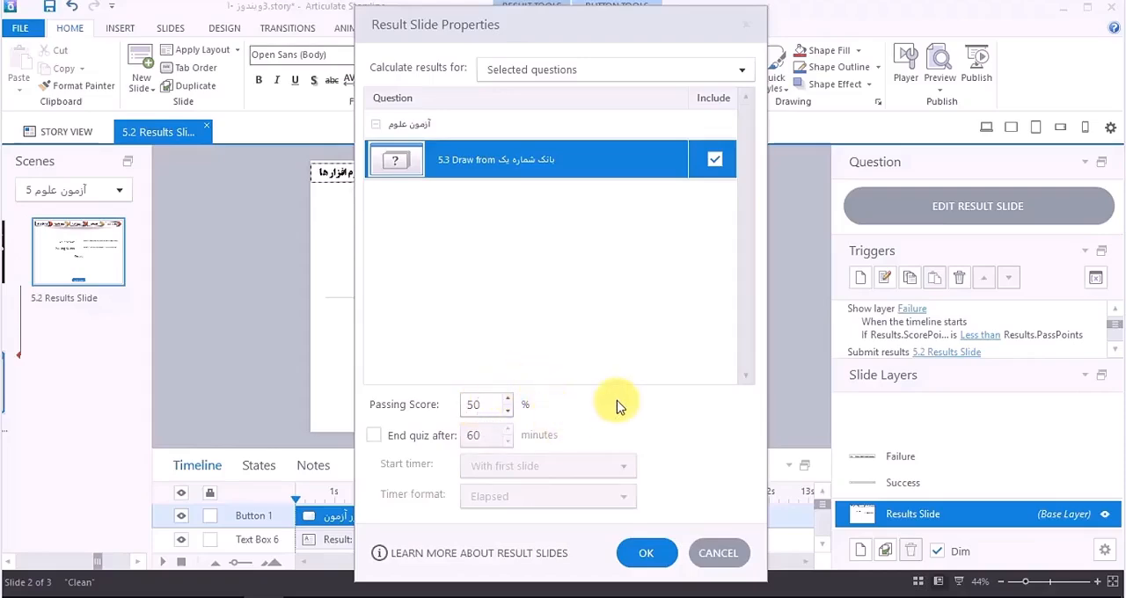
# Step: Try ending the quiz after 3 minutes with the timer starting with the first question, review the timer formats, and turn the limit off again
pyautogui.click(398, 436)
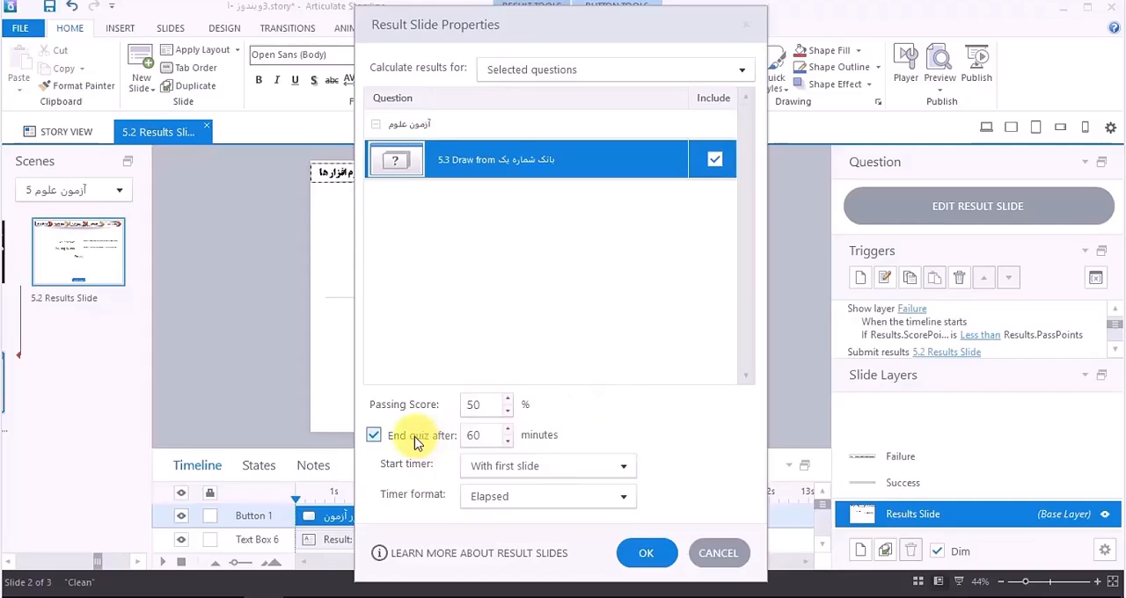
pyautogui.doubleClick(485, 437)
pyautogui.write('3')
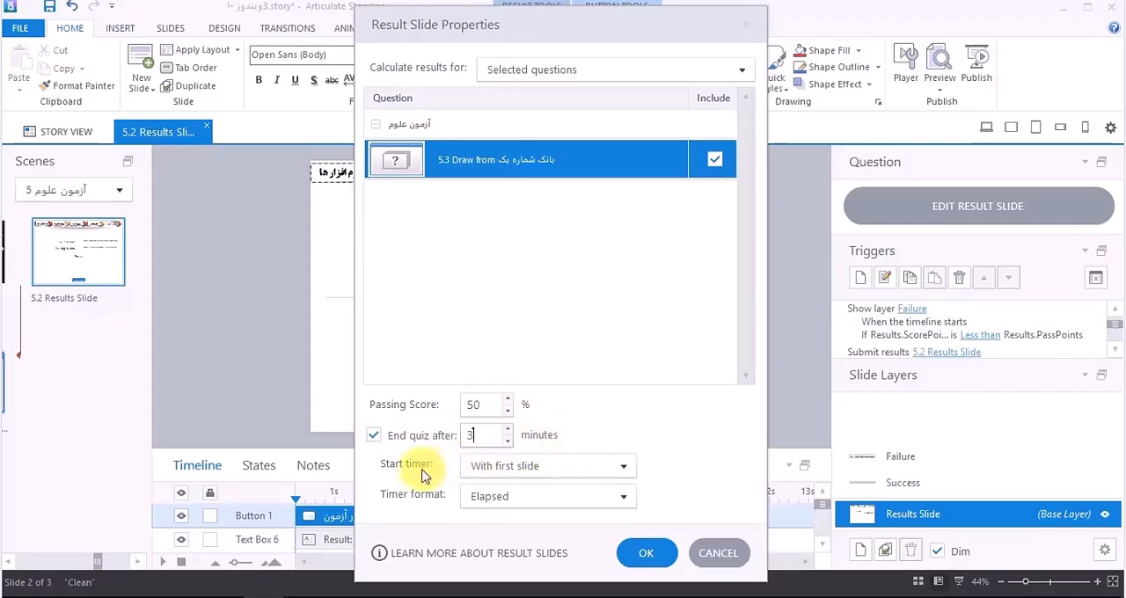
pyautogui.click(573, 466)
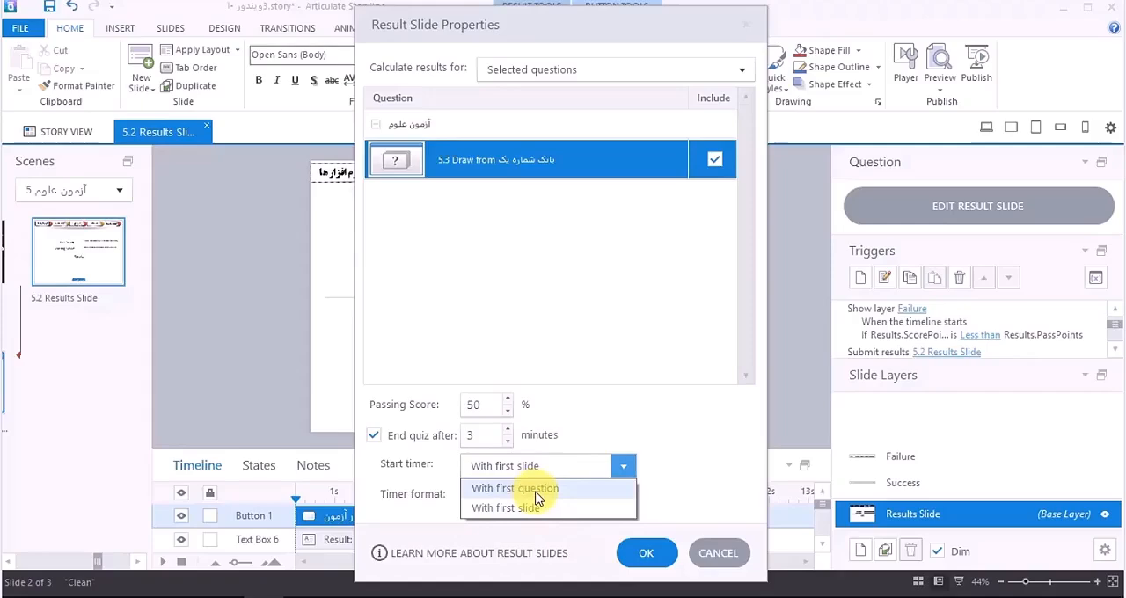
pyautogui.click(537, 498)
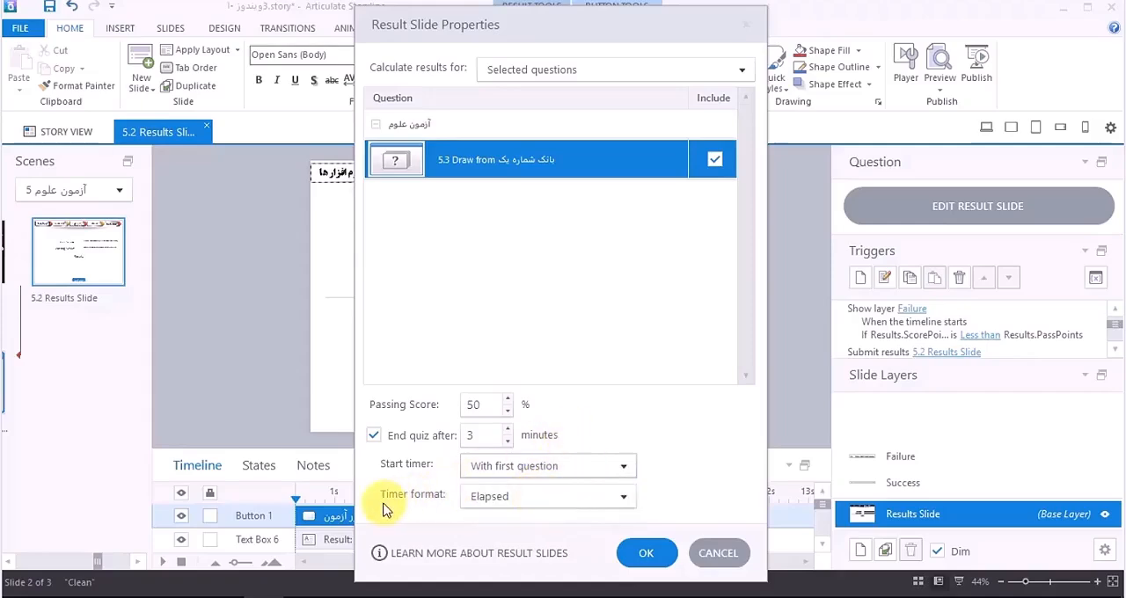
pyautogui.click(520, 499)
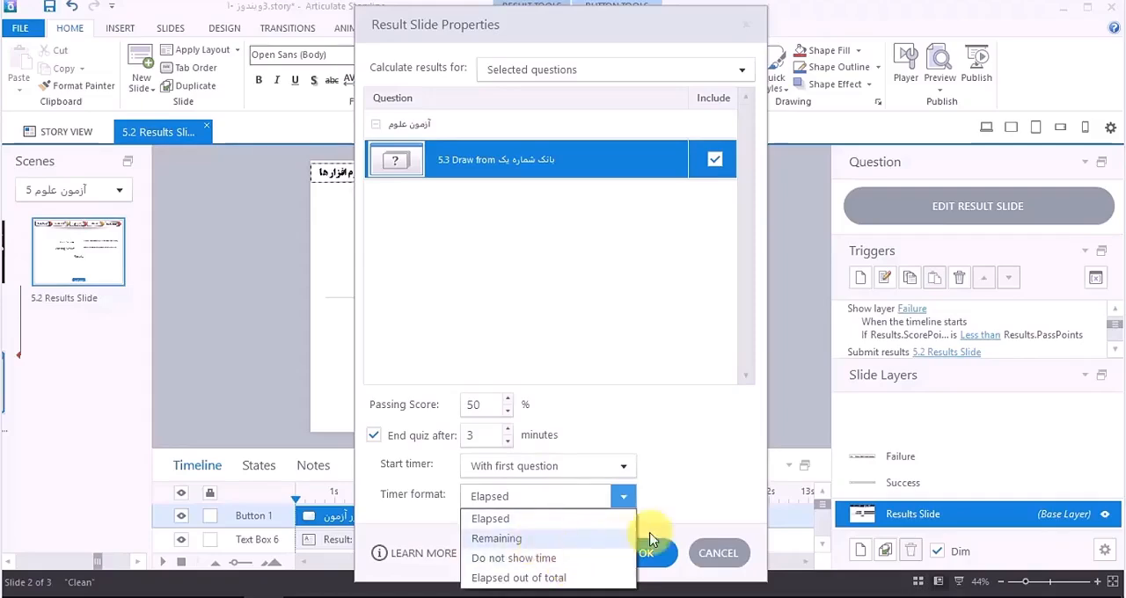
pyautogui.click(713, 476)
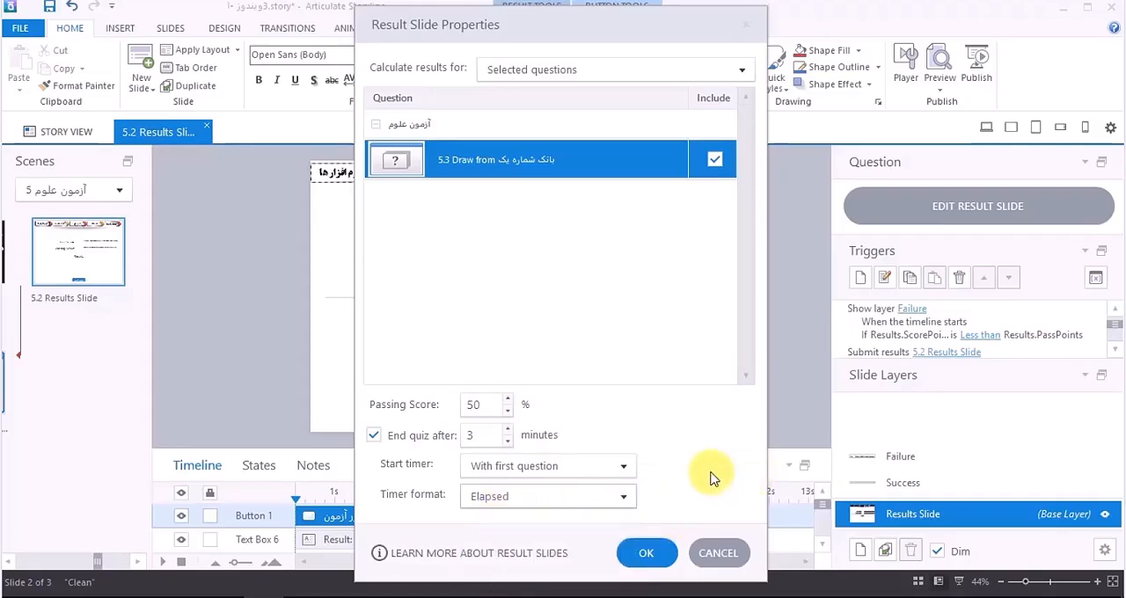
pyautogui.click(373, 435)
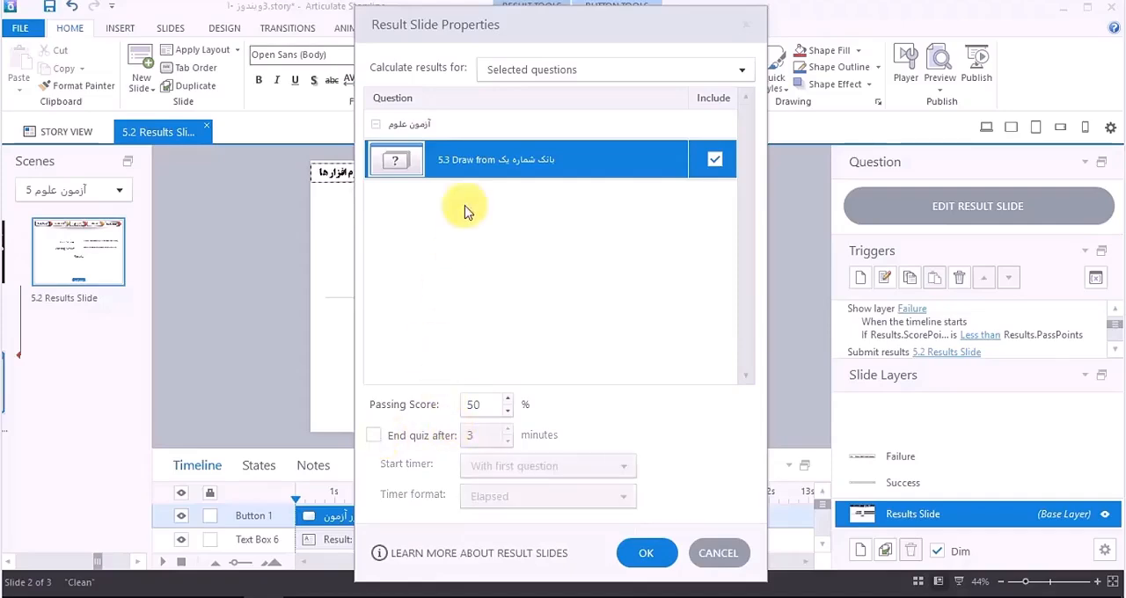
# Step: Apply the result slide properties and view the new results slide beside the scene's other slides
pyautogui.press('Return')
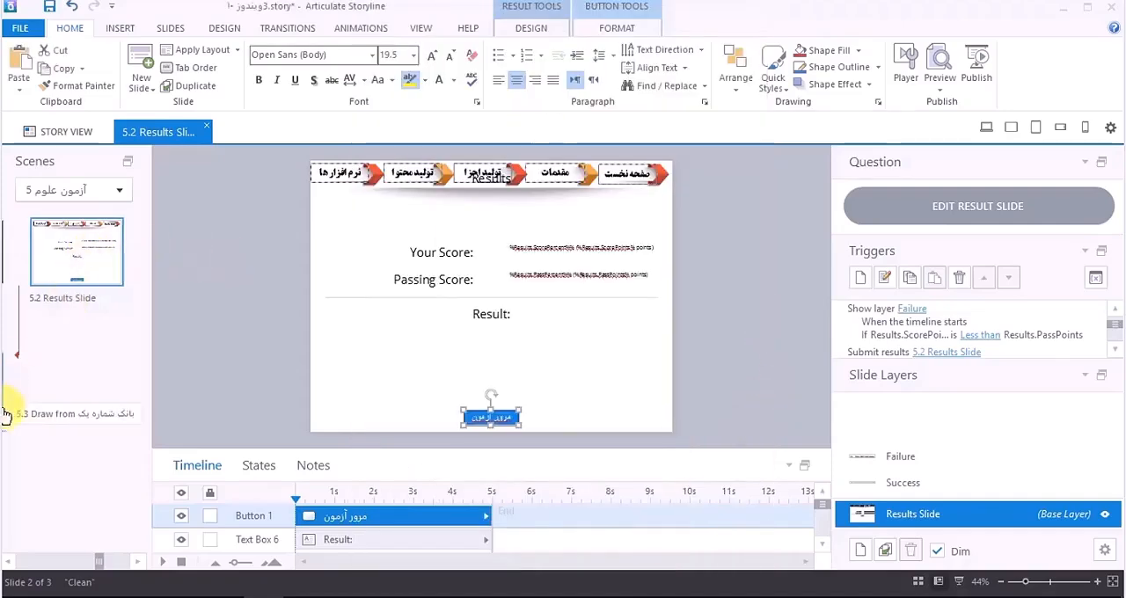
pyautogui.moveTo(97, 564); pyautogui.dragTo(70, 568)
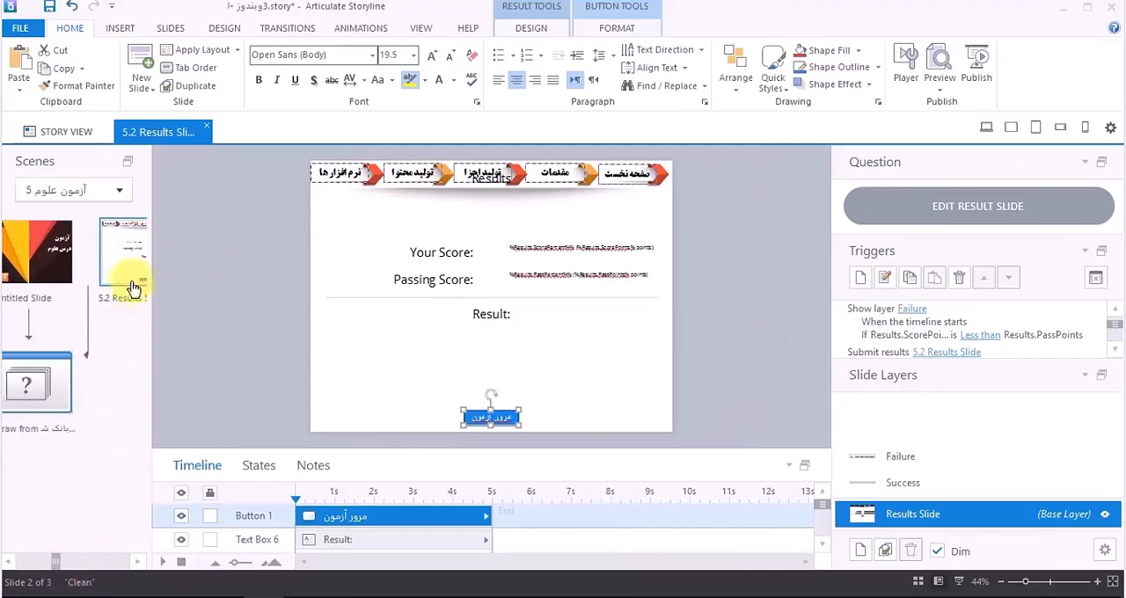
# Step: Move the results slide after the question draw in the scene "آزمون علوم"
pyautogui.moveTo(126, 281)
pyautogui.mouseDown()
pyautogui.moveTo(13, 468)
pyautogui.moveTo(40, 457)
pyautogui.moveTo(53, 431)
pyautogui.mouseUp()
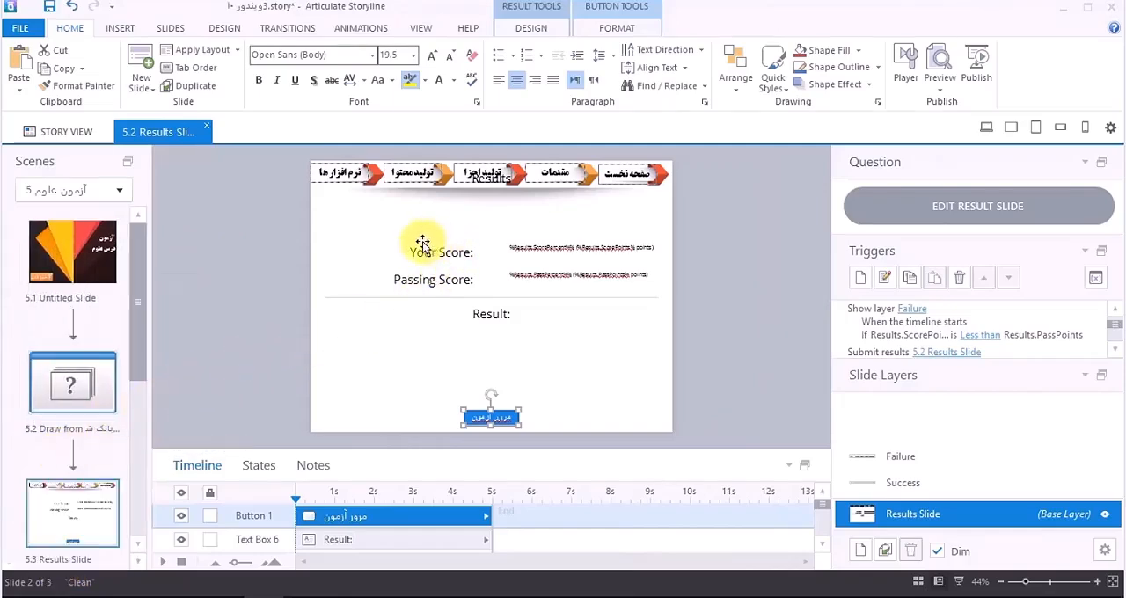
# Step: Swap the sides of the score labels and their result values so the labels sit on the right, and lower the "Results" heading below the navigation banner
pyautogui.moveTo(290, 212)
pyautogui.mouseDown()
pyautogui.moveTo(498, 299)
pyautogui.moveTo(464, 298)
pyautogui.mouseUp()
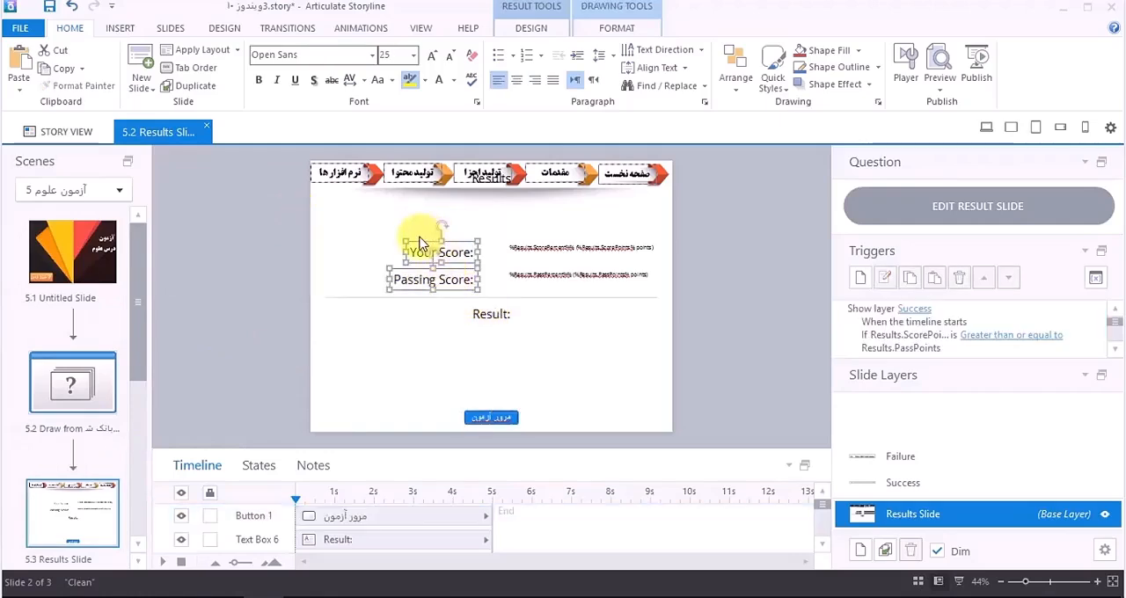
pyautogui.moveTo(418, 244); pyautogui.dragTo(727, 267)
pyautogui.moveTo(678, 222); pyautogui.dragTo(467, 292)
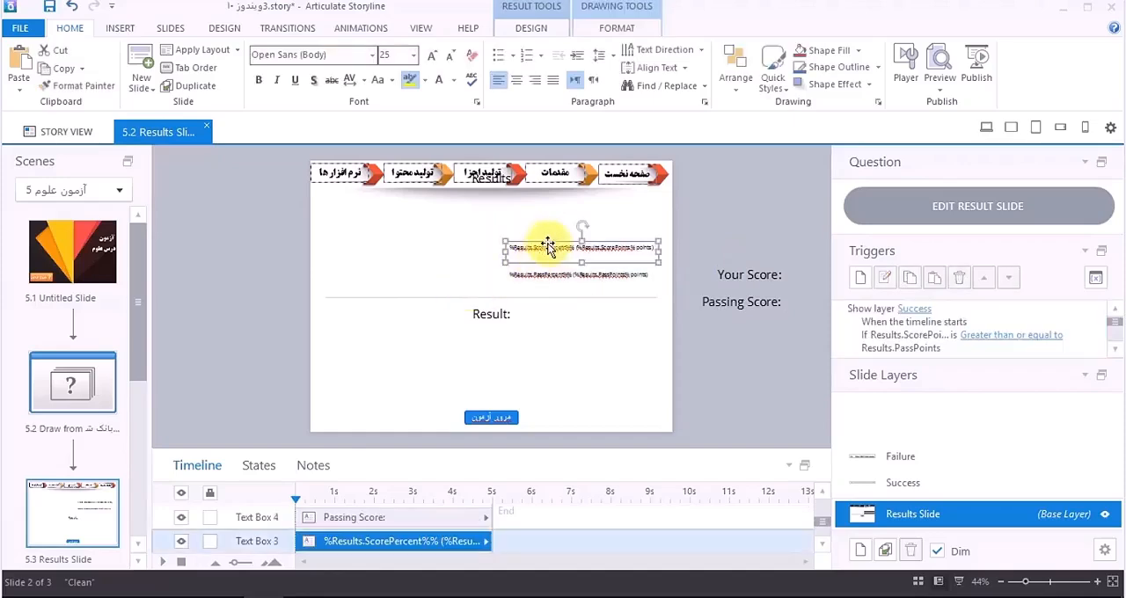
pyautogui.click(632, 279)
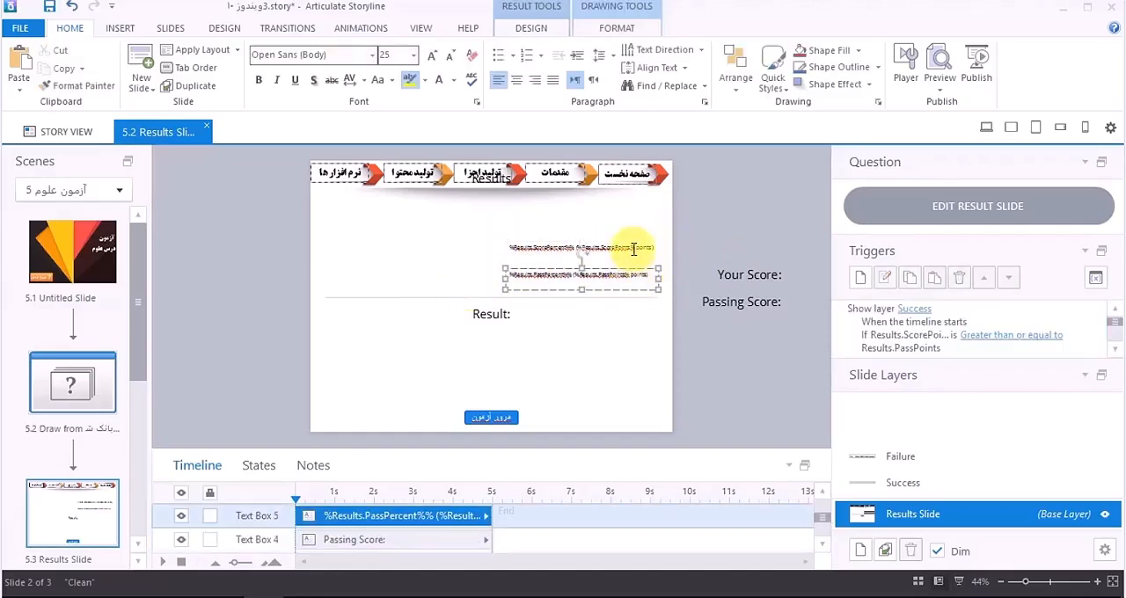
pyautogui.keyDown('shift'); pyautogui.click(633, 248); pyautogui.keyUp('shift')
pyautogui.moveTo(628, 245); pyautogui.dragTo(452, 238)
pyautogui.moveTo(803, 253); pyautogui.dragTo(660, 352)
pyautogui.moveTo(760, 317); pyautogui.dragTo(600, 285)
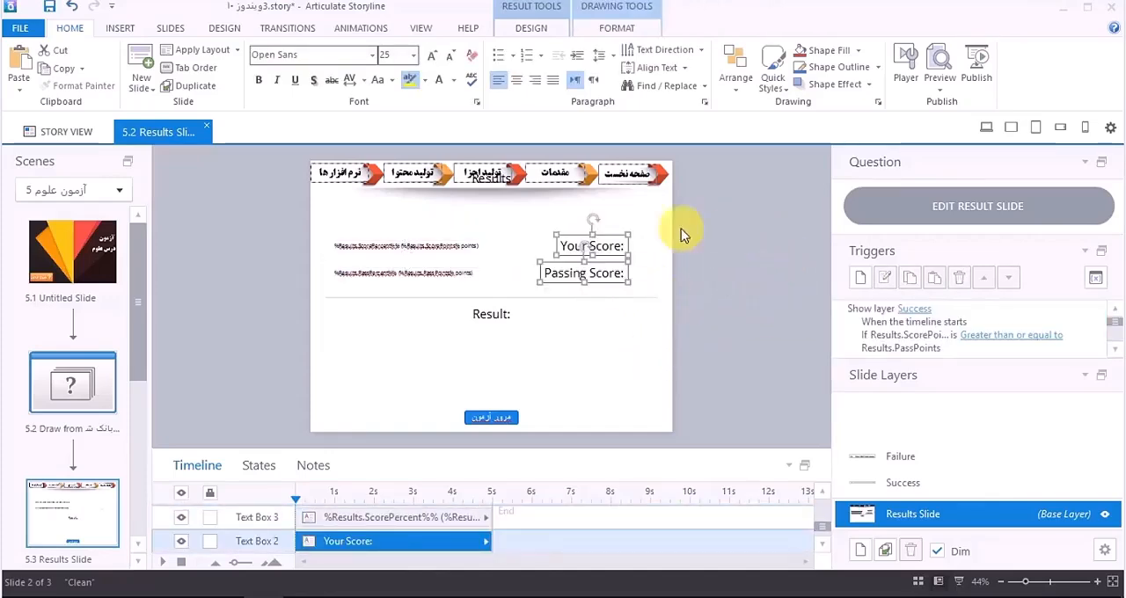
pyautogui.click(498, 183)
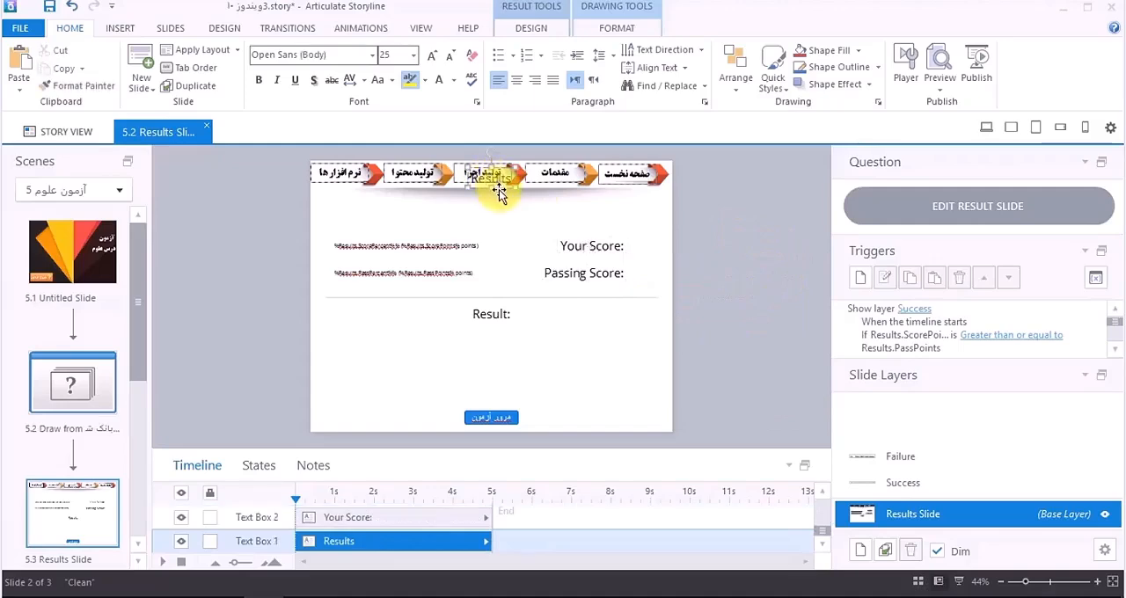
pyautogui.moveTo(499, 191); pyautogui.dragTo(494, 215)
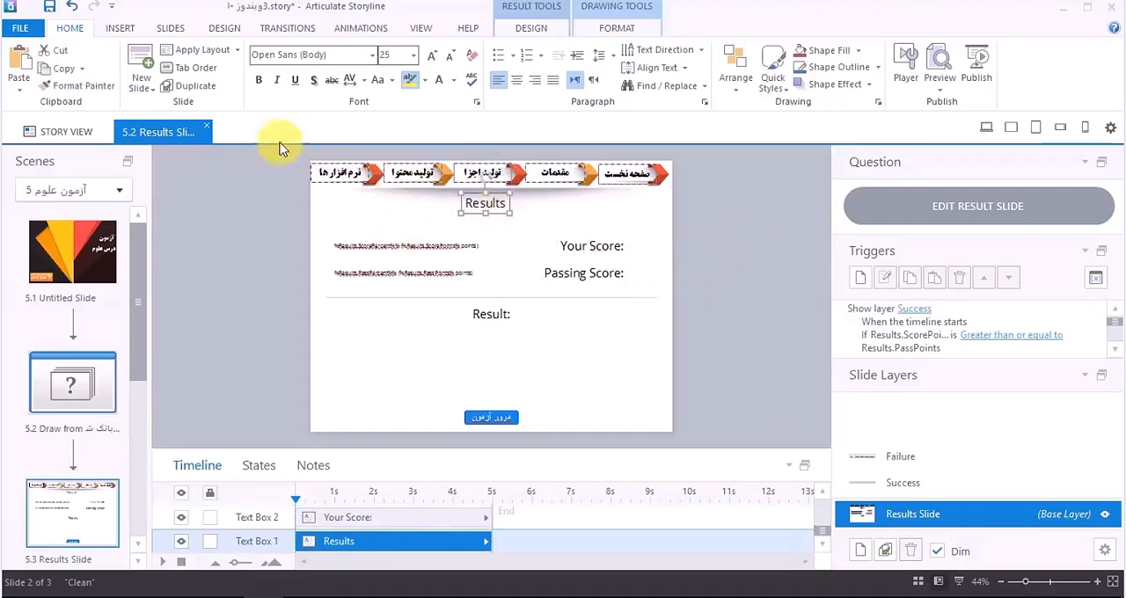
# Step: Apply the Title Only layout from the Clean theme to the results slide and delete its empty title placeholder
pyautogui.click(232, 51)
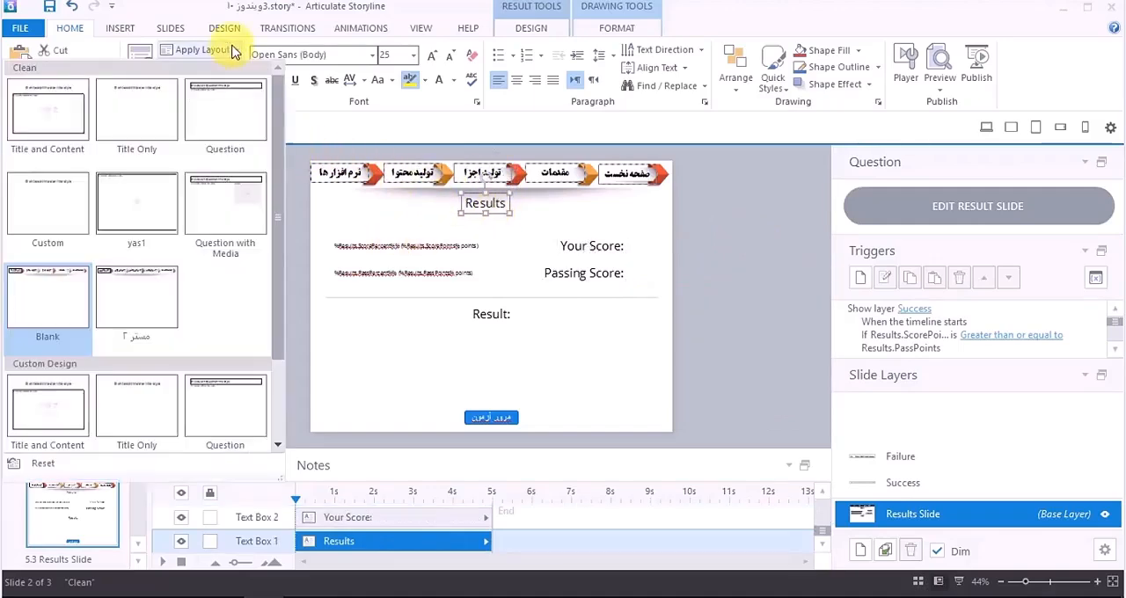
pyautogui.click(138, 103)
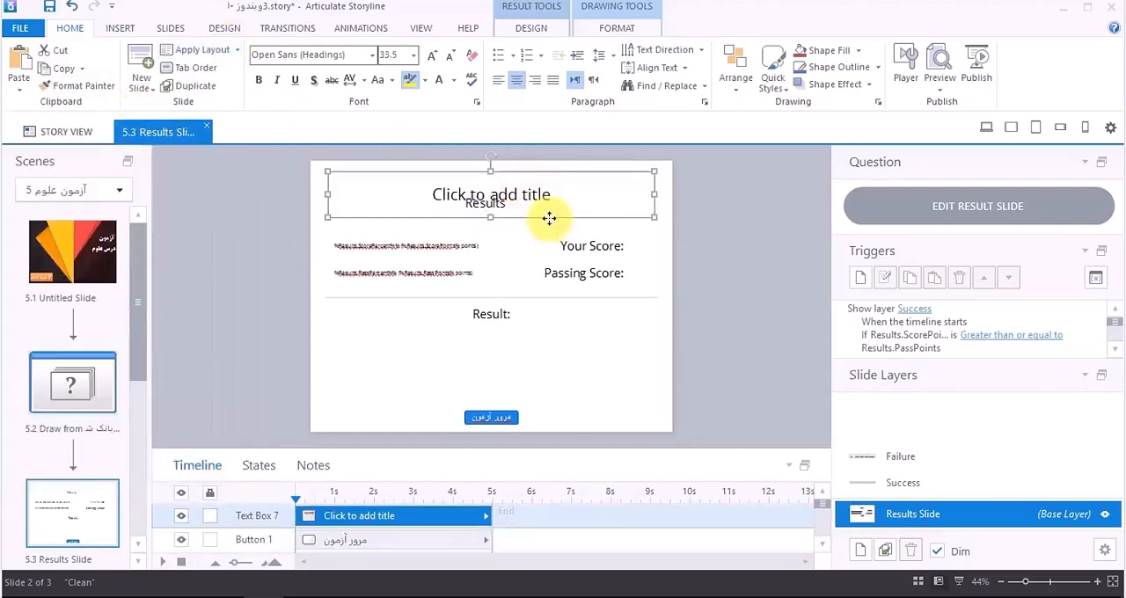
pyautogui.press('Delete')
# Step: Replace the "Results" heading text with "کارنامه ی آزمون"
pyautogui.doubleClick(485, 202)
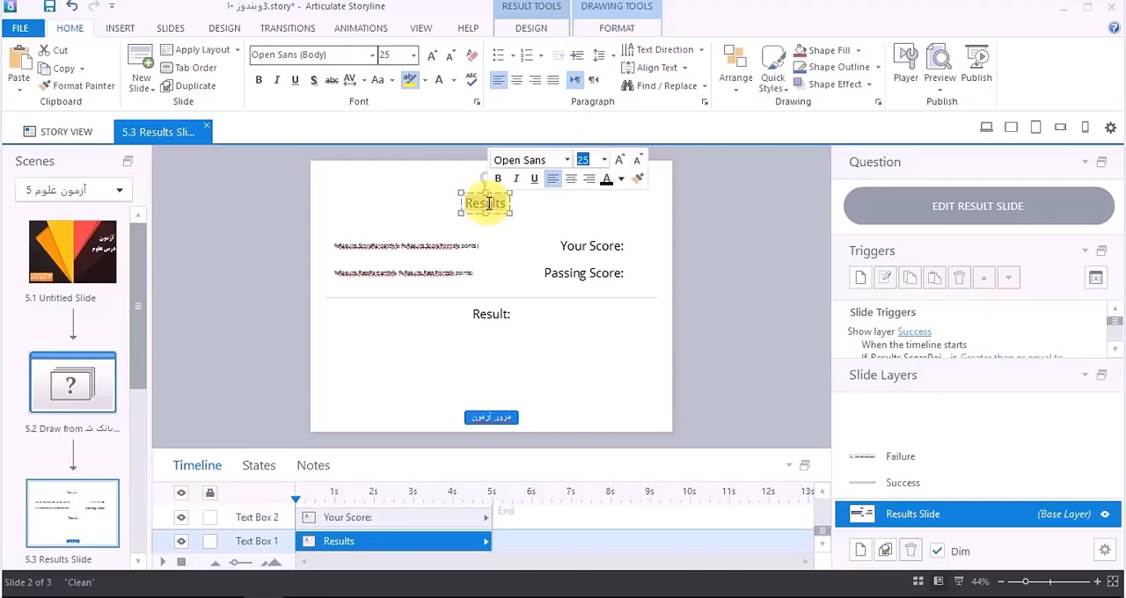
pyautogui.press('Delete')
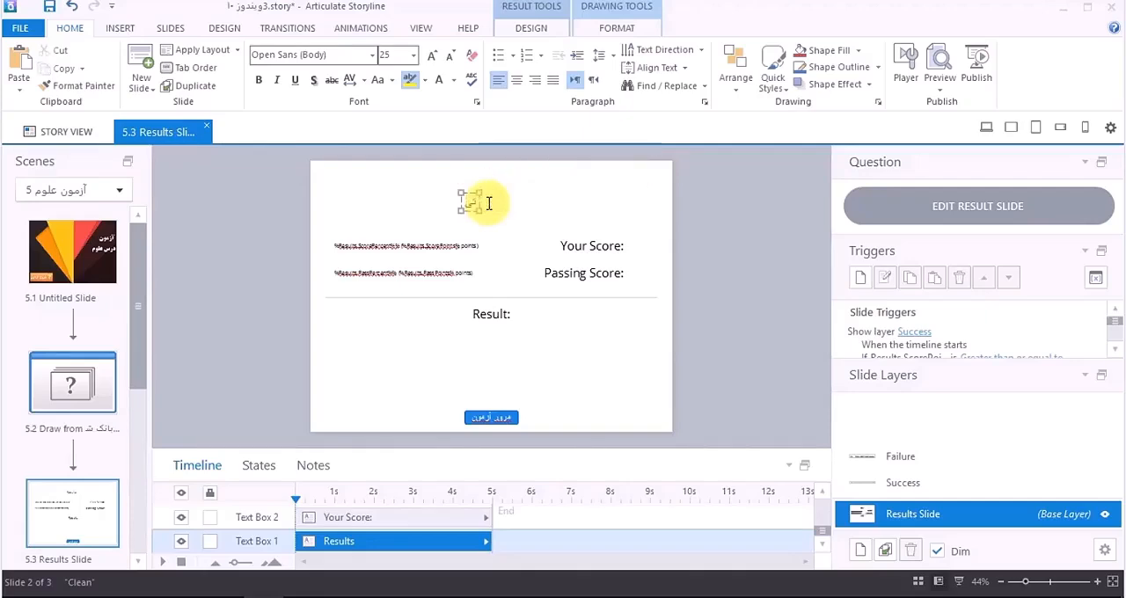
pyautogui.write('نتیجه')
pyautogui.press('BackSpace')
pyautogui.write('نتایج')
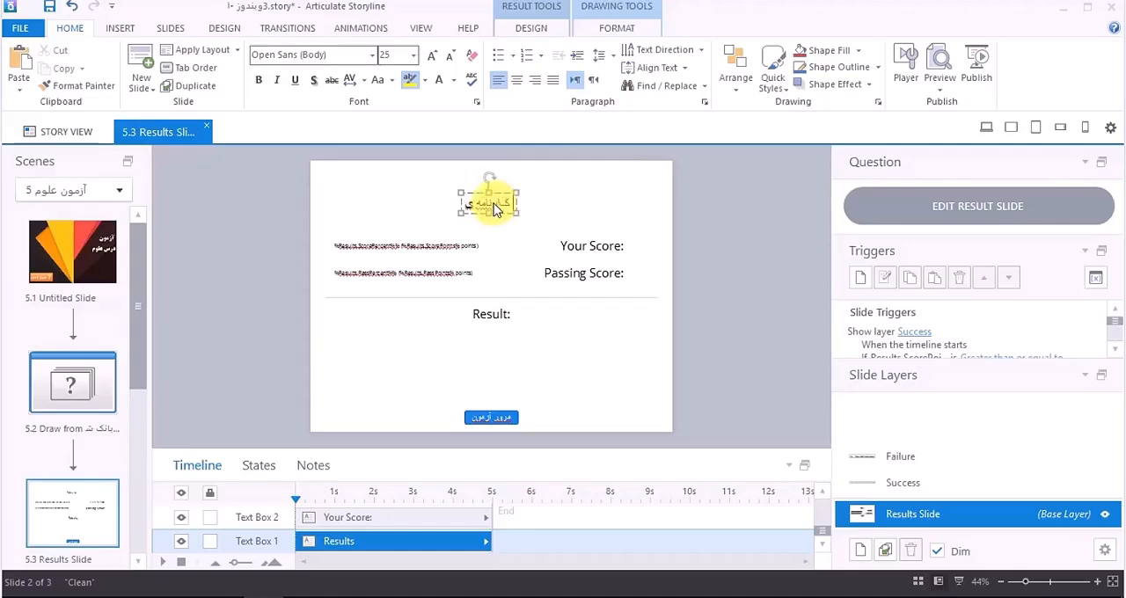
pyautogui.write(' آزمون')
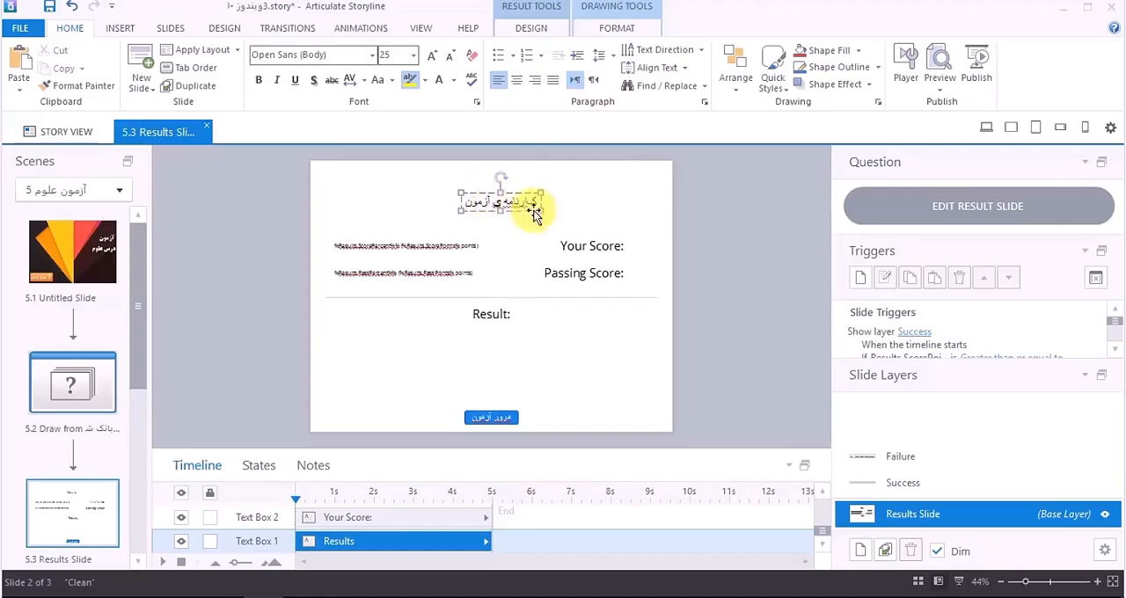
# Step: Replace the "Your Score:" label text with "امتیاز شما:"
pyautogui.click(583, 249)
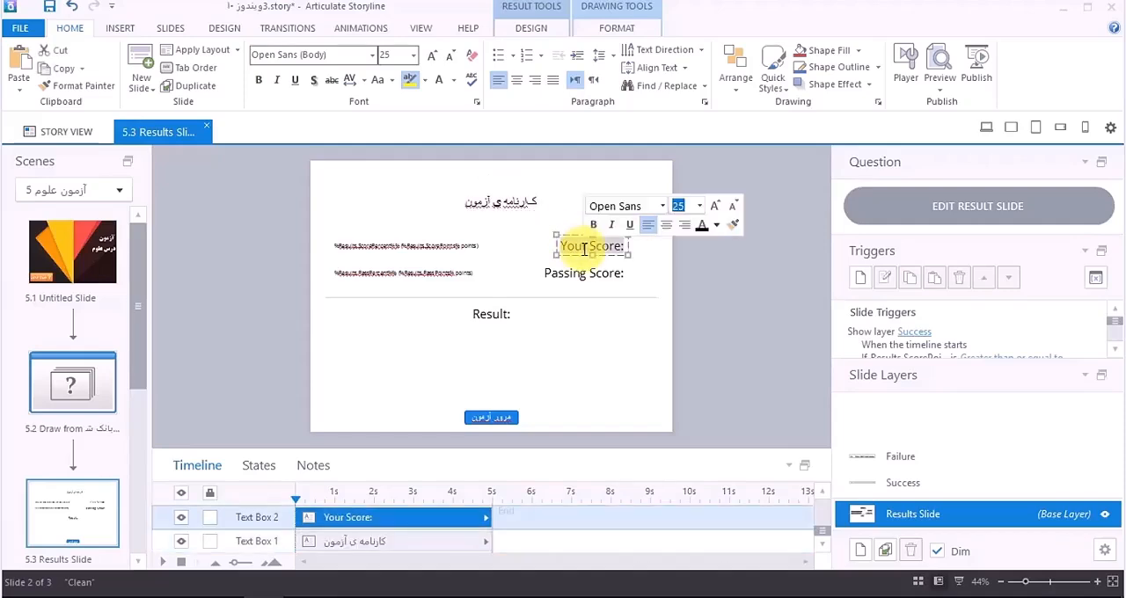
pyautogui.press('Delete')
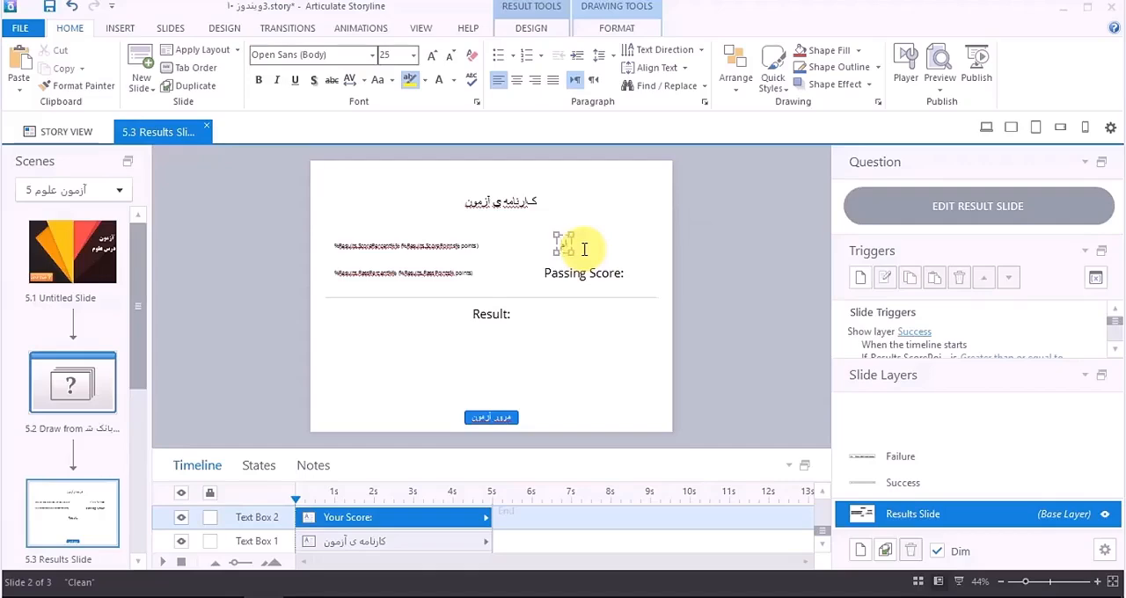
pyautogui.write('امتیاز شما:')
# Step: Open the "Passing Score:" label for text editing
pyautogui.click(602, 278)
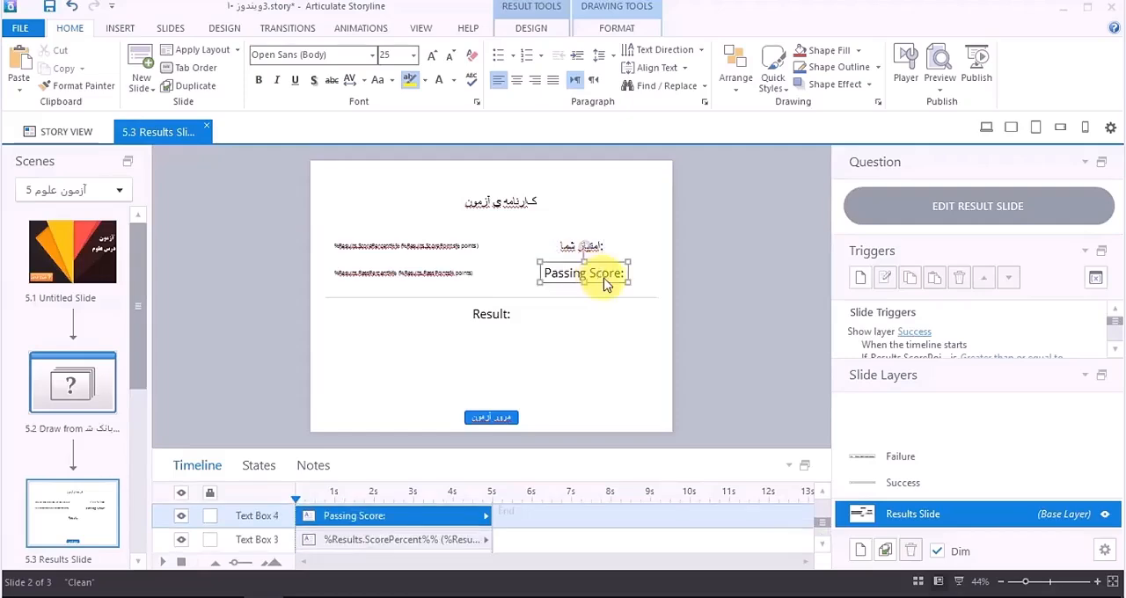
pyautogui.click(605, 279)
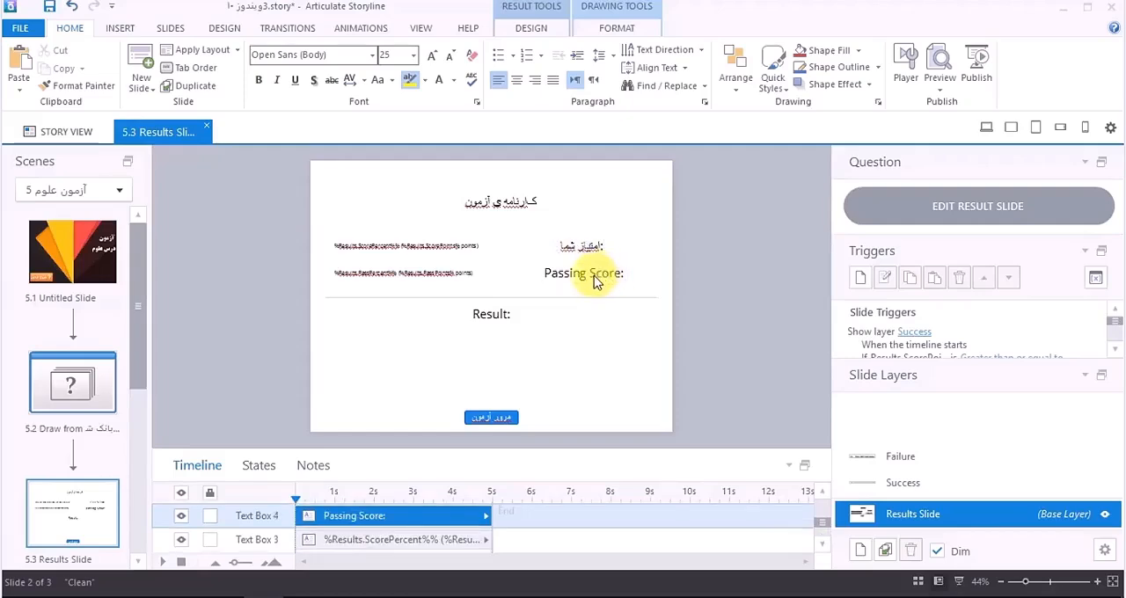
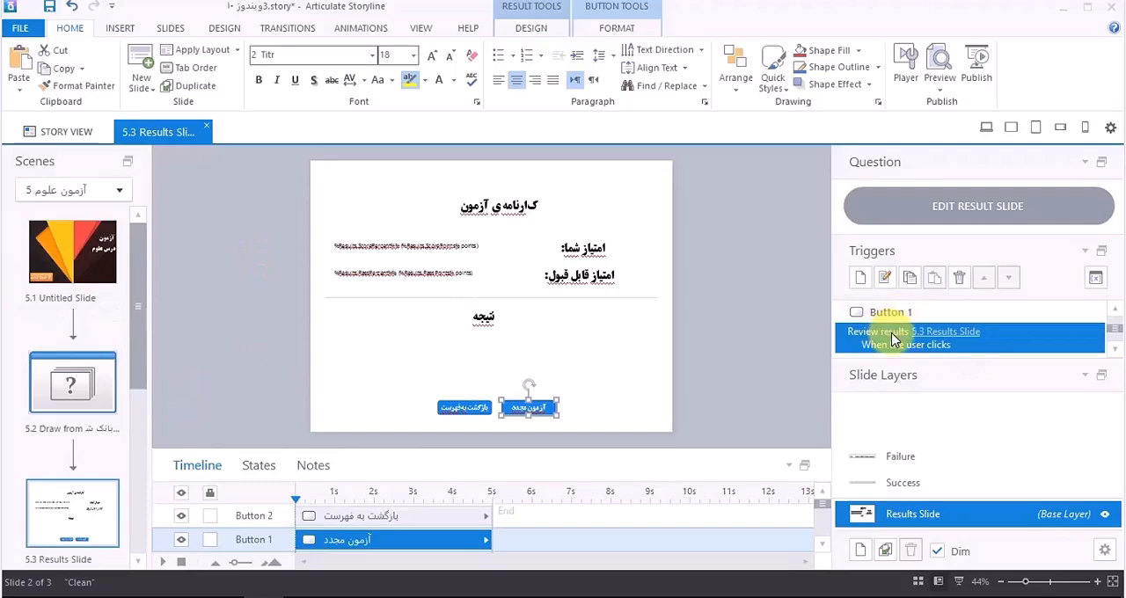
# Step: Delete the Review results trigger from the "آزمون مجدد" button on the results slide
pyautogui.scroll(1, 892, 335)
pyautogui.scroll(-1, 893, 337)
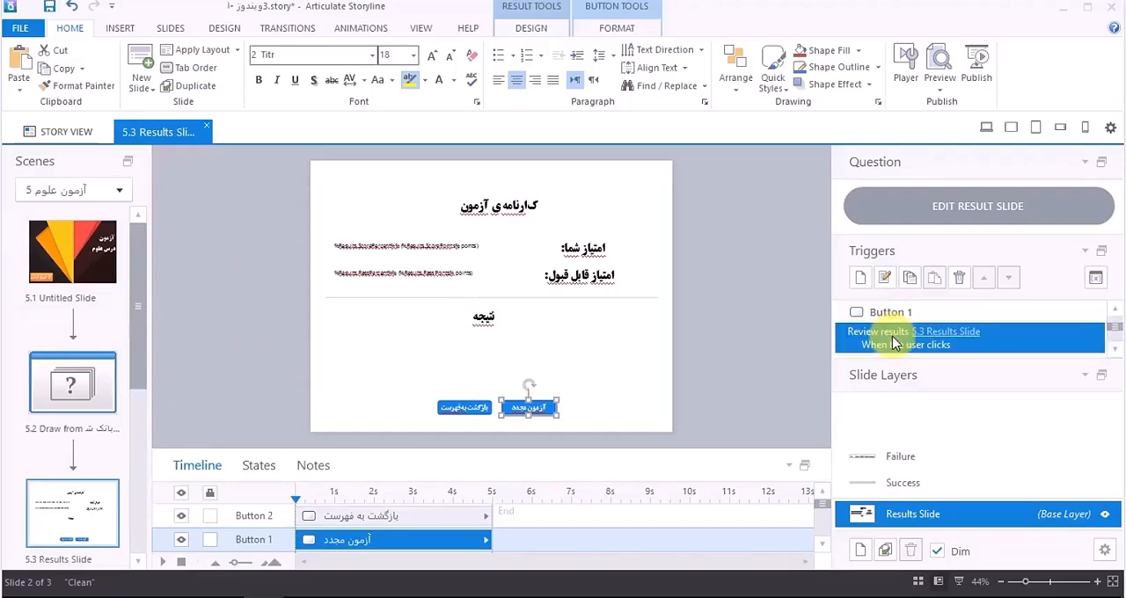
pyautogui.click(959, 277)
pyautogui.click(552, 361)
# Step: Add a trigger to the "آزمون مجدد" button that jumps to slide 5.1 Untitled Slide when the user clicks
pyautogui.click(871, 332)
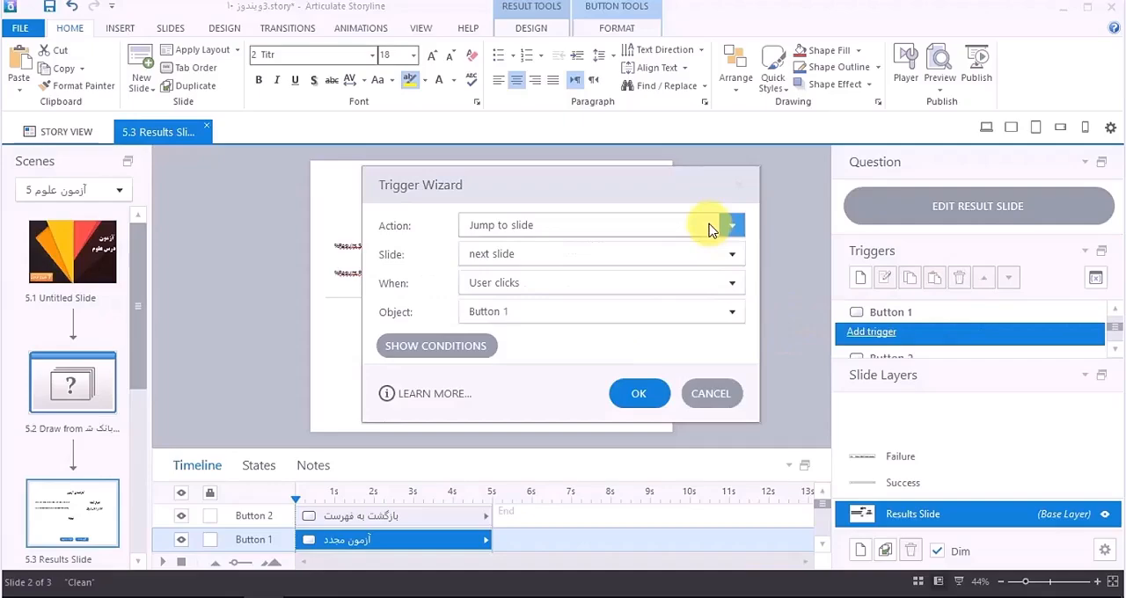
pyautogui.click(712, 226)
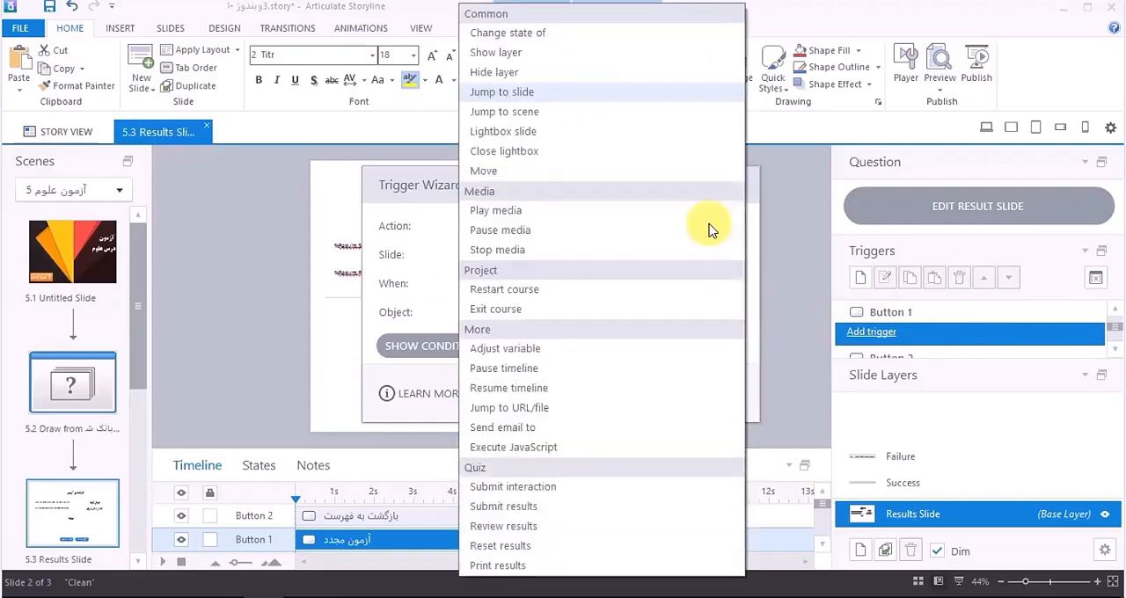
pyautogui.click(528, 93)
pyautogui.click(590, 264)
pyautogui.scroll(-10, 583, 252)
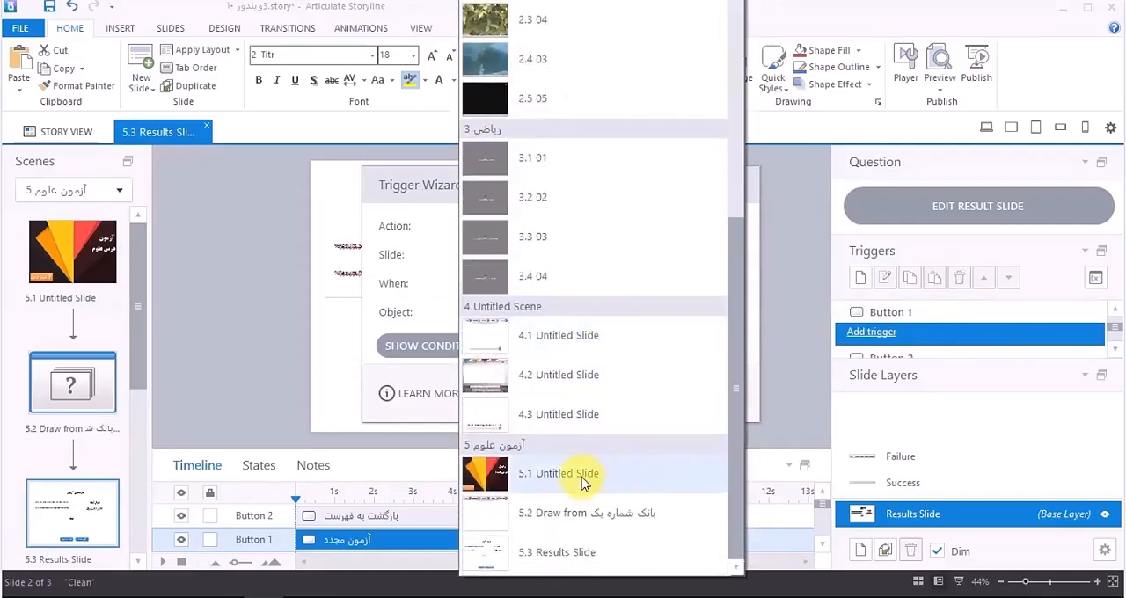
pyautogui.click(581, 475)
pyautogui.click(639, 393)
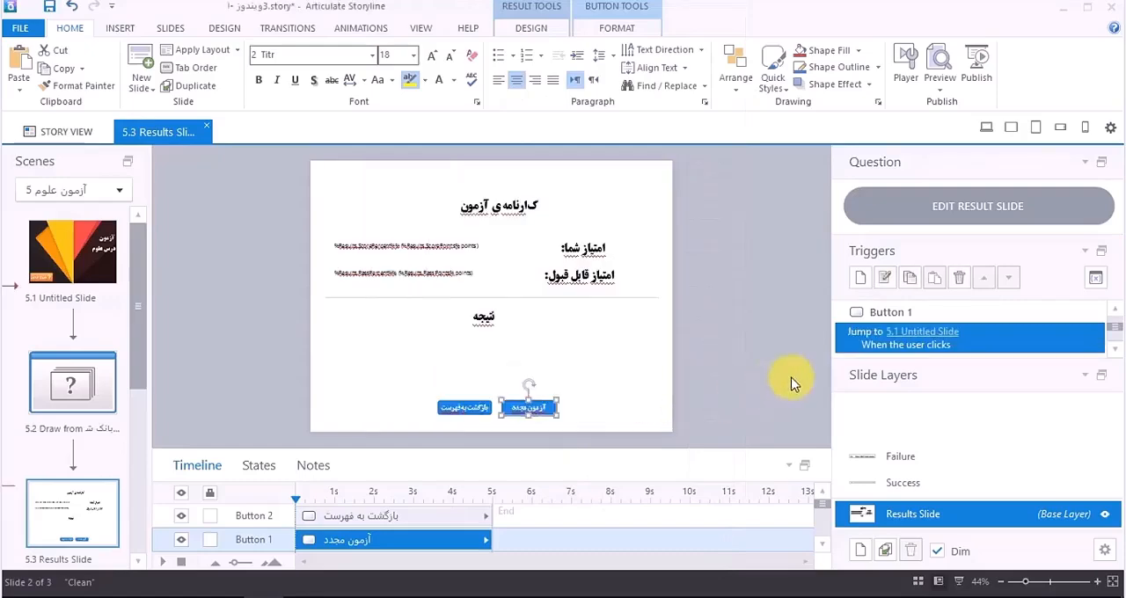
# Step: Add a second trigger to the "آزمون مجدد" button that resets the results of 5.3 Results Slide when the user clicks
pyautogui.moveTo(1016, 360); pyautogui.dragTo(1015, 462)
pyautogui.scroll(-1, 995, 403)
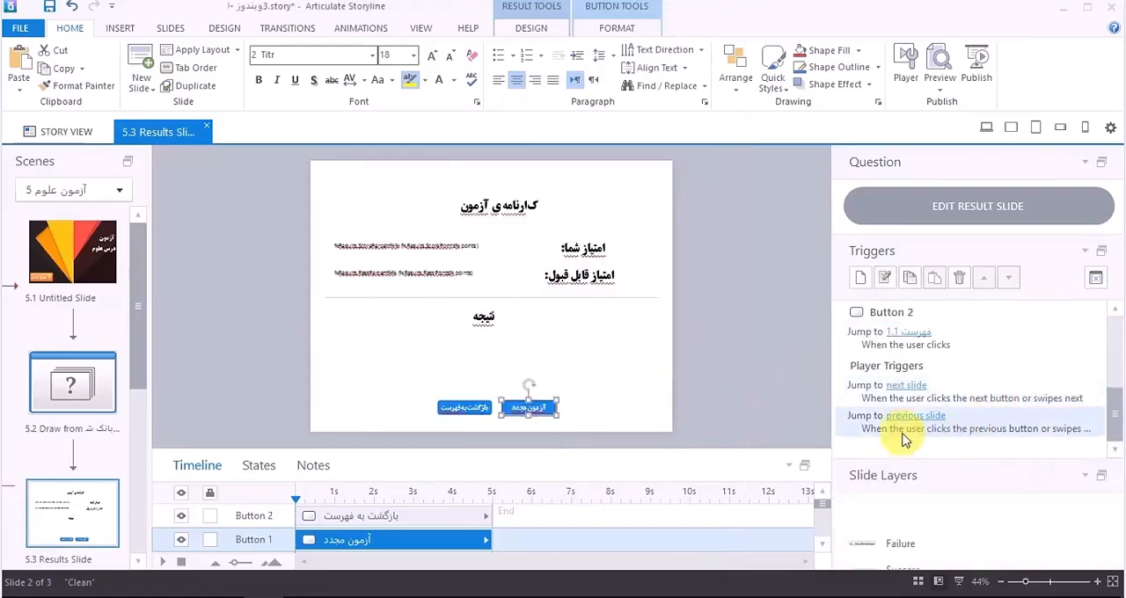
pyautogui.scroll(3, 902, 413)
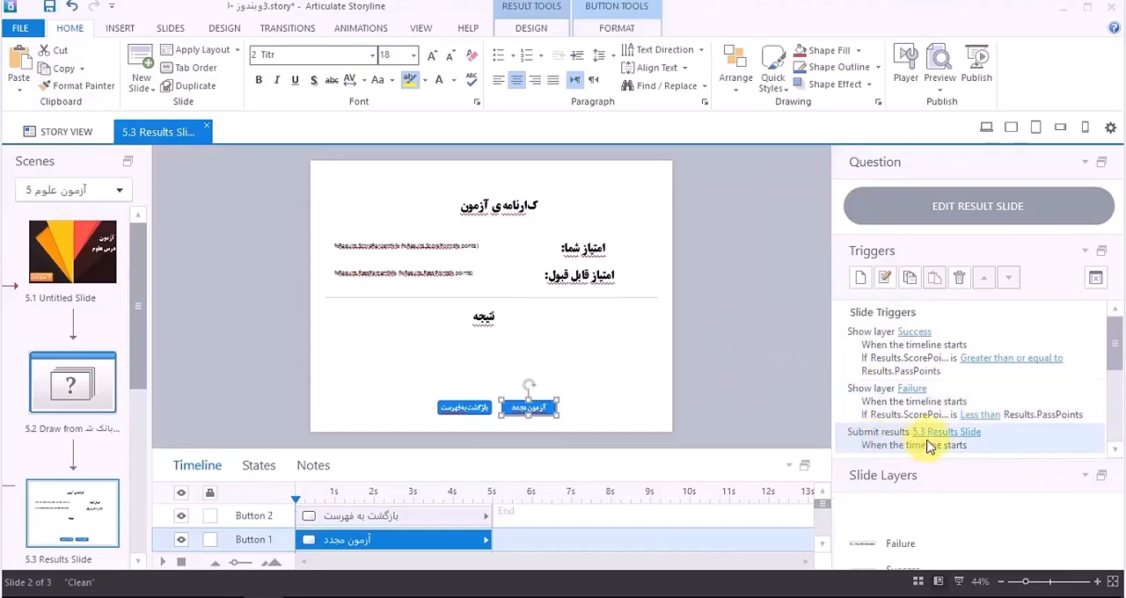
pyautogui.click(729, 370)
pyautogui.scroll(-2, 1011, 370)
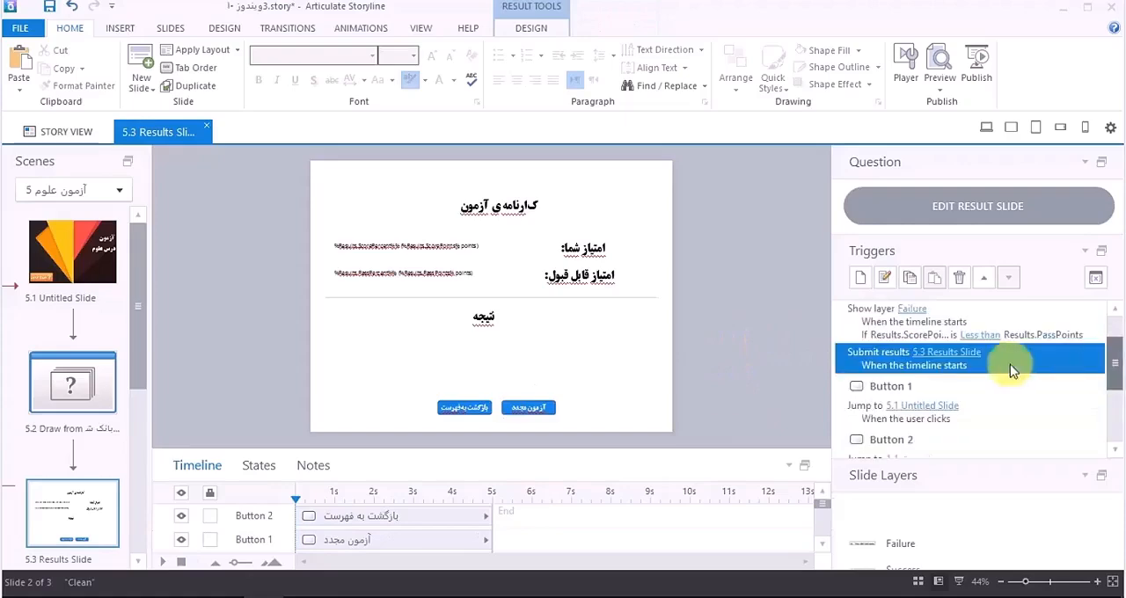
pyautogui.click(530, 408)
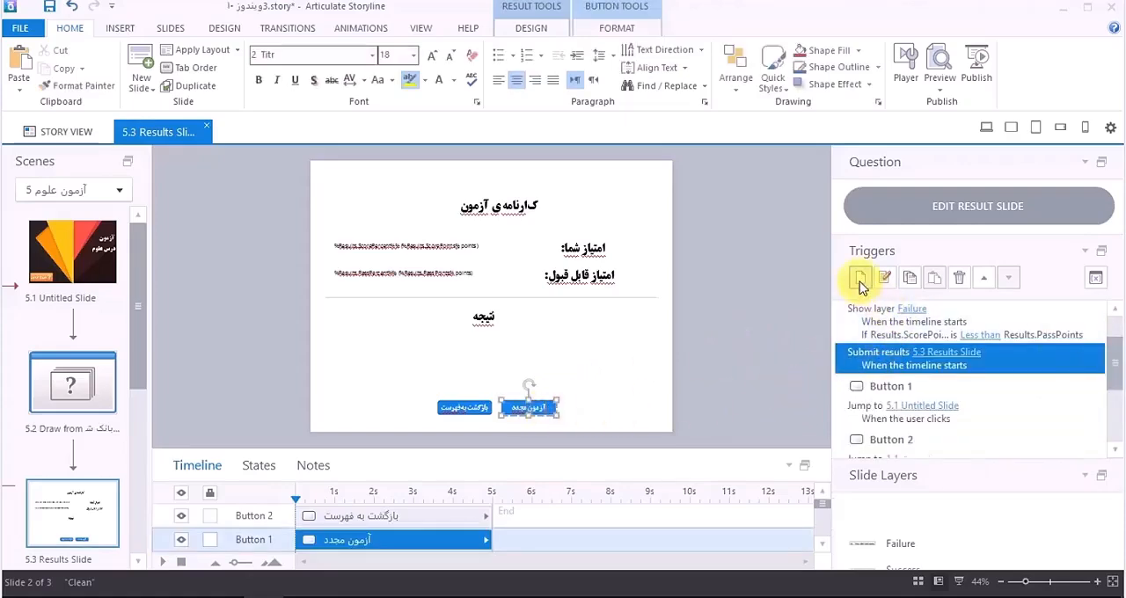
pyautogui.click(558, 415)
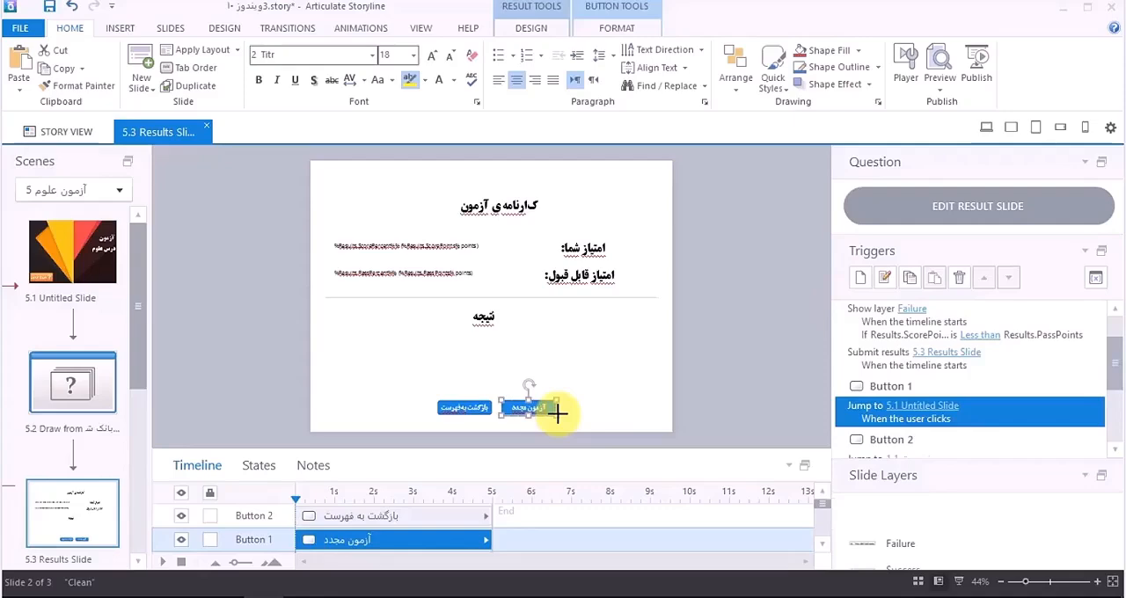
pyautogui.click(859, 277)
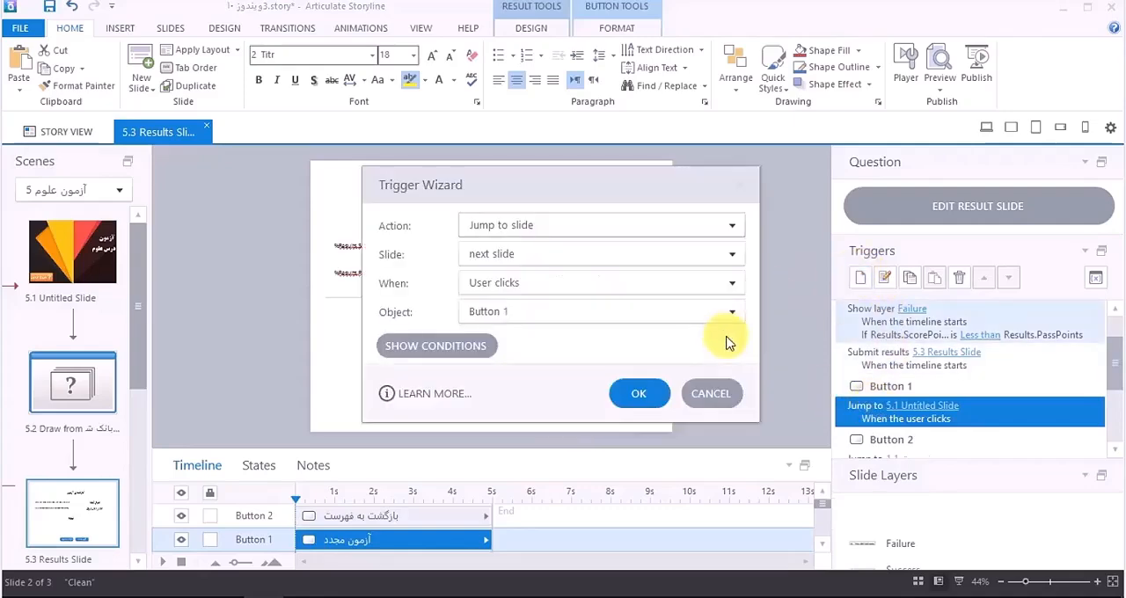
pyautogui.click(495, 225)
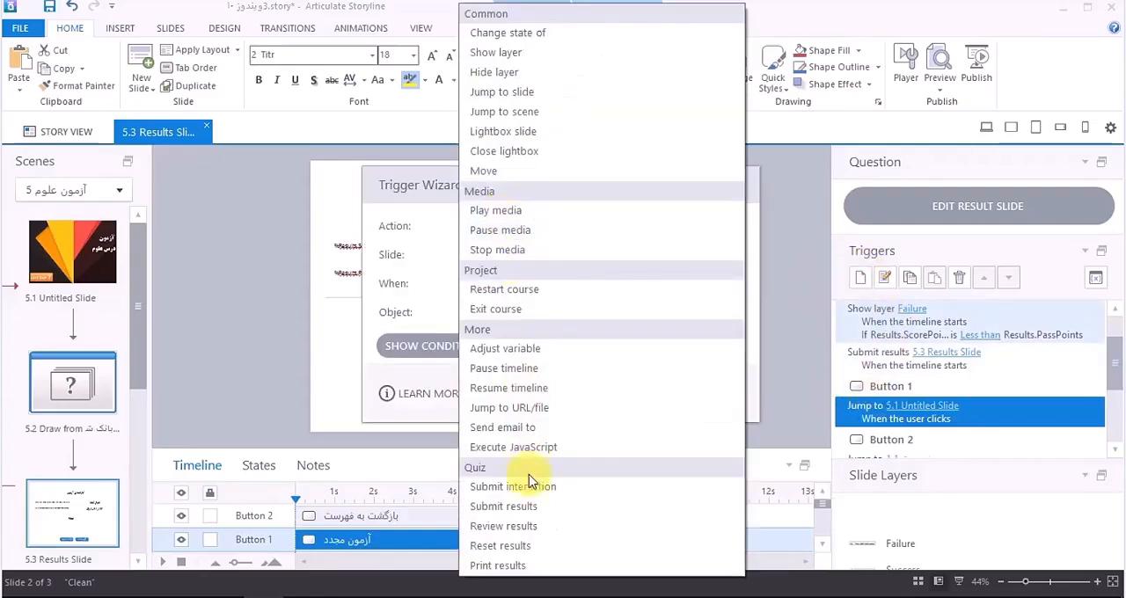
pyautogui.click(513, 546)
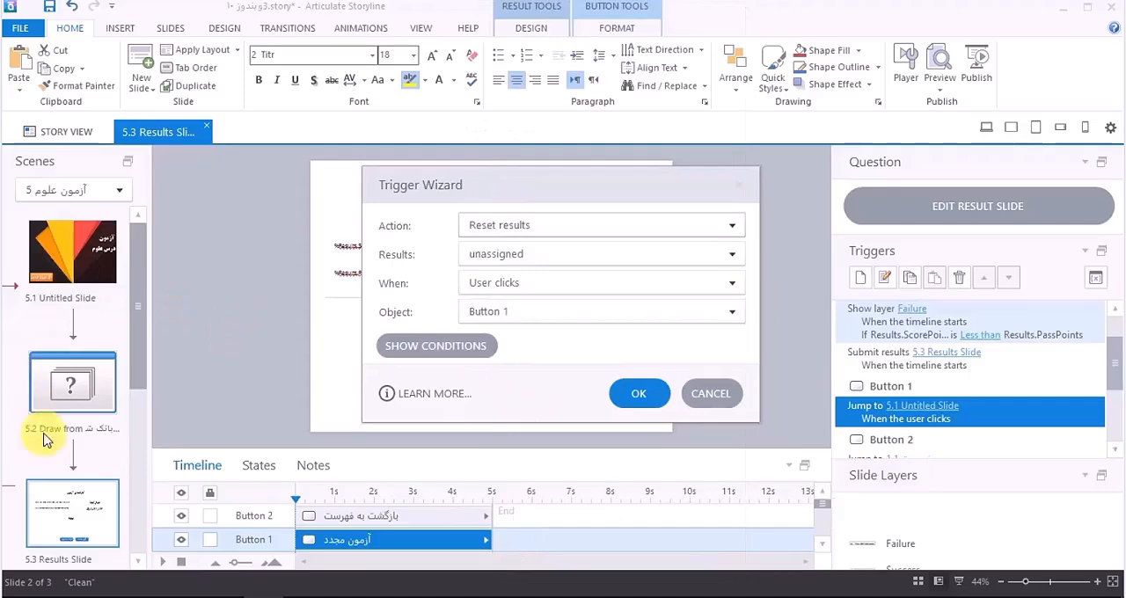
pyautogui.click(548, 257)
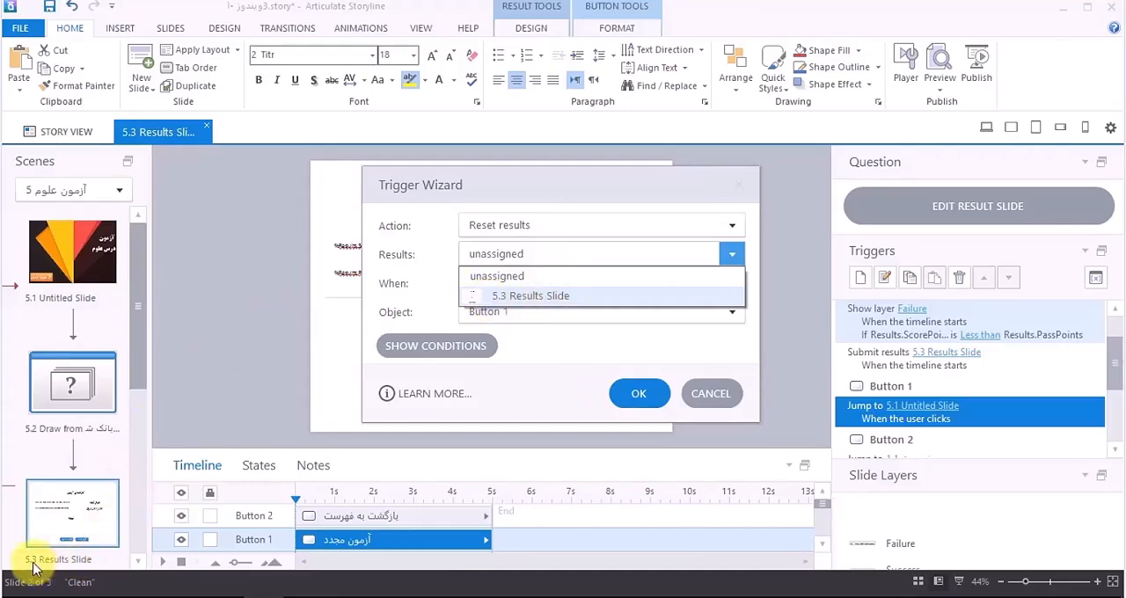
pyautogui.click(514, 296)
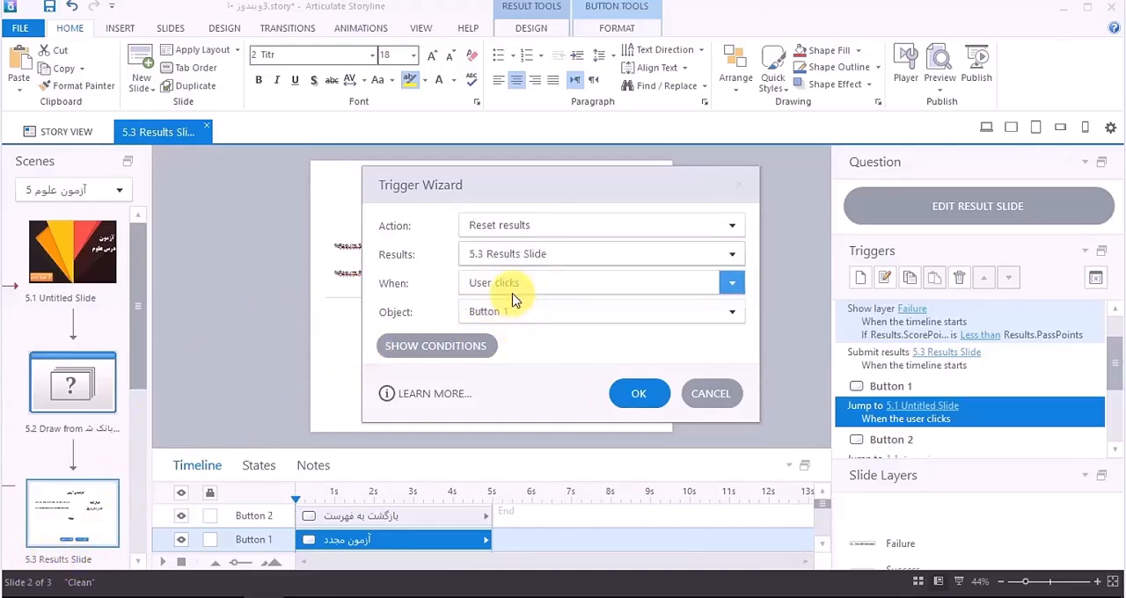
pyautogui.click(639, 393)
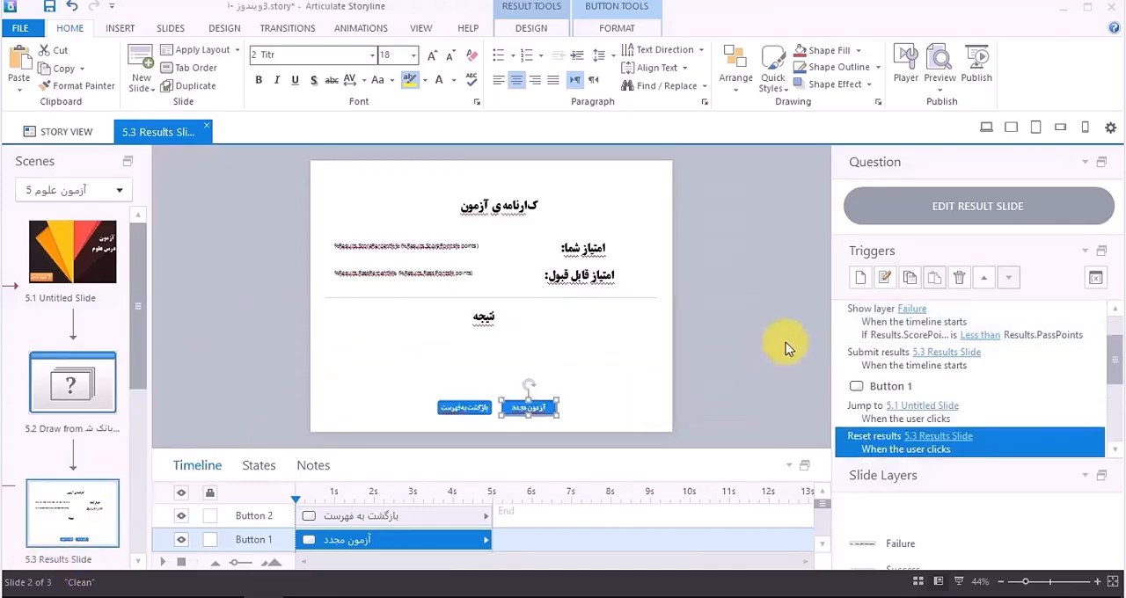
# Step: Turn off the Prev and Next buttons and the Prev and Next swipe gestures in the results slide's properties
pyautogui.rightClick(711, 319)
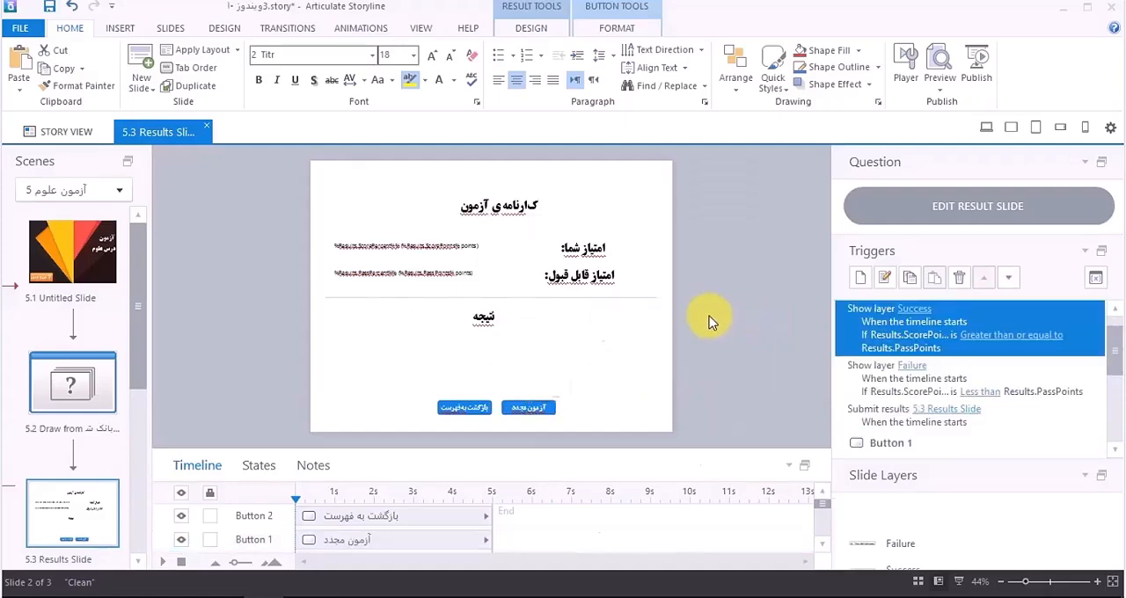
pyautogui.click(636, 544)
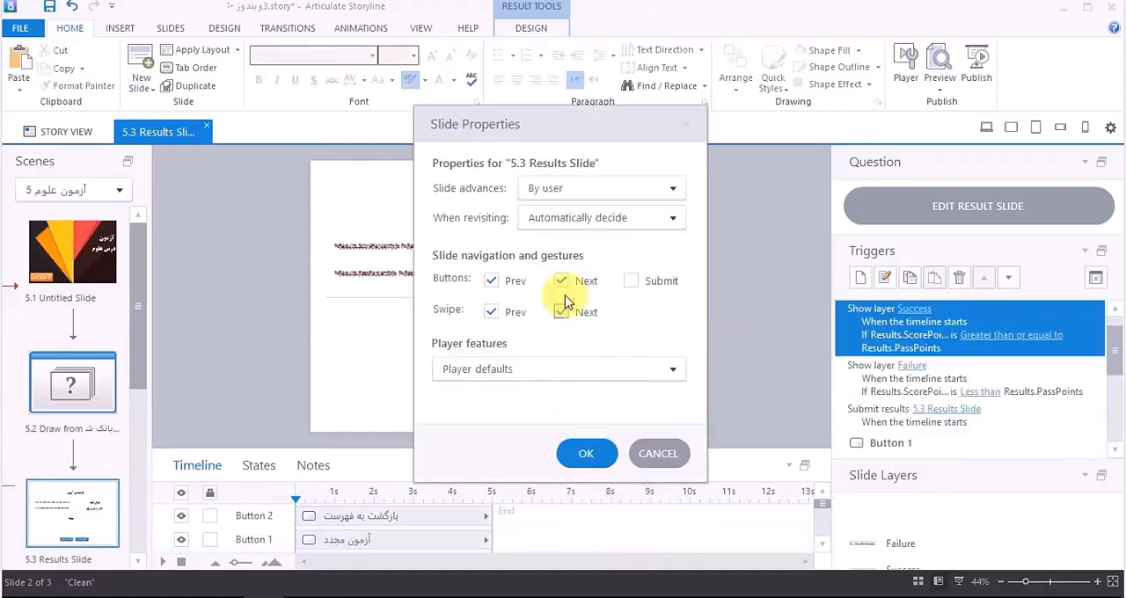
pyautogui.click(561, 280)
pyautogui.click(491, 281)
pyautogui.click(491, 313)
pyautogui.click(561, 312)
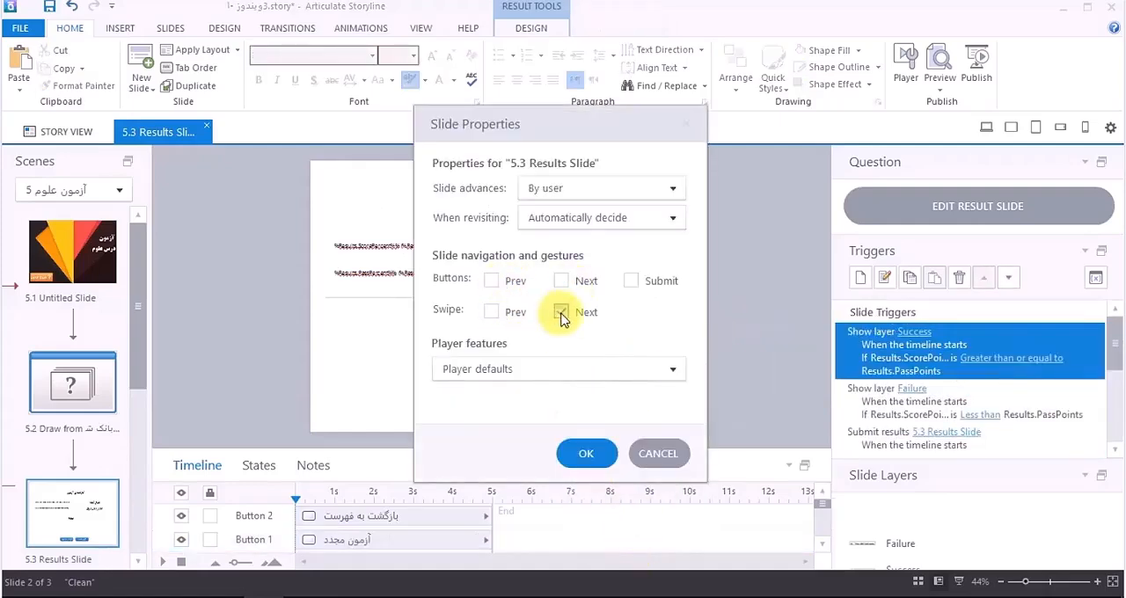
pyautogui.click(586, 453)
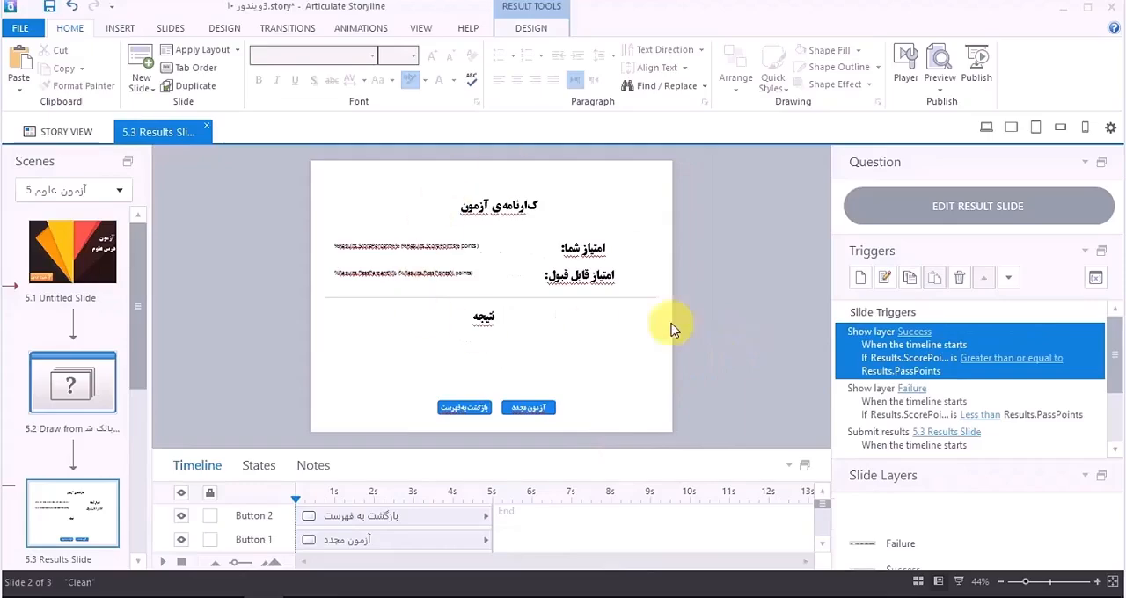
# Step: Preview only the results slide, try its "بازگشت به فهرست" and "آزمون مجدد" buttons, and close the preview
pyautogui.click(940, 79)
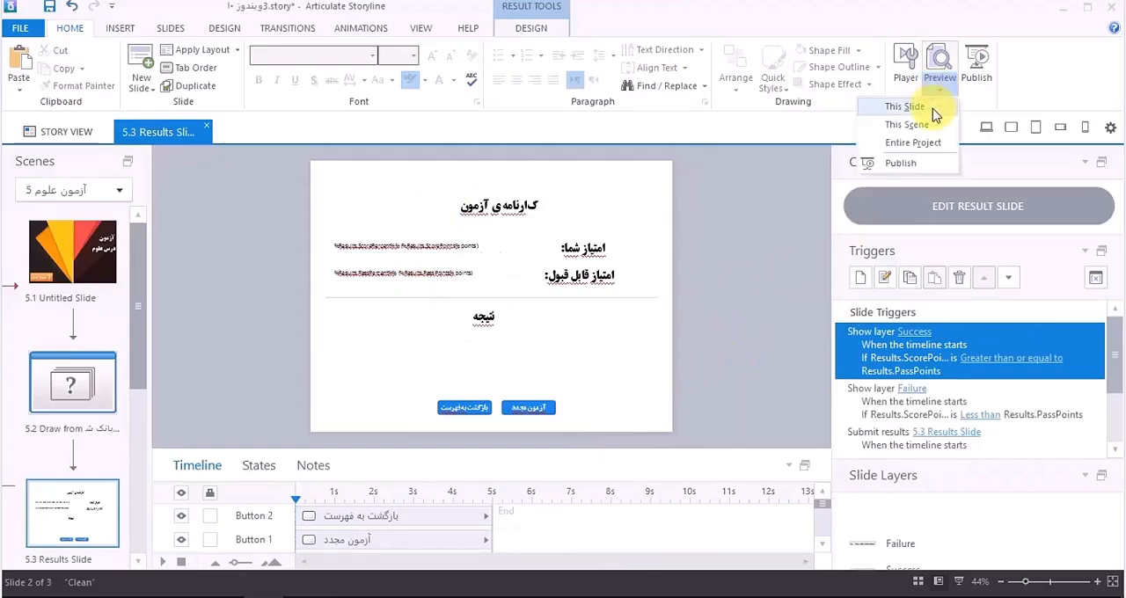
pyautogui.click(928, 108)
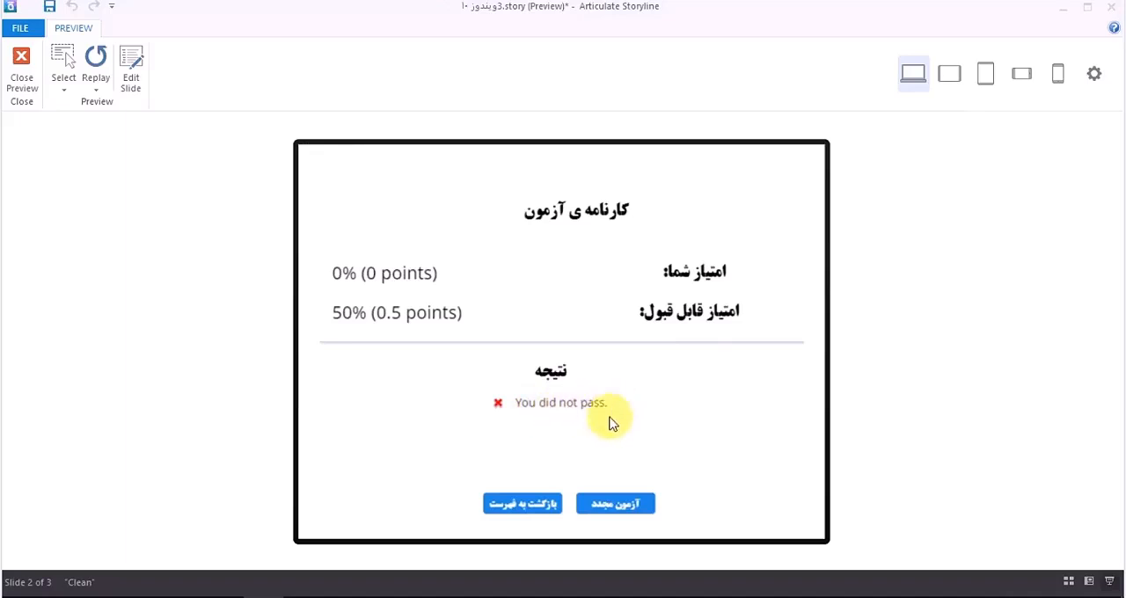
pyautogui.click(516, 511)
pyautogui.click(542, 360)
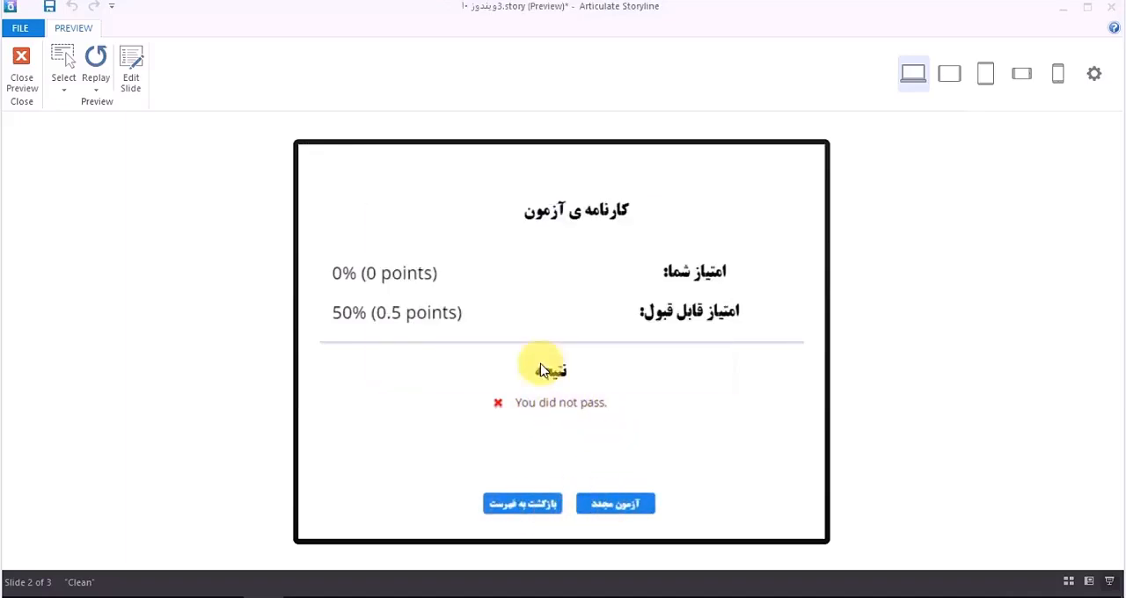
pyautogui.click(611, 503)
pyautogui.click(551, 355)
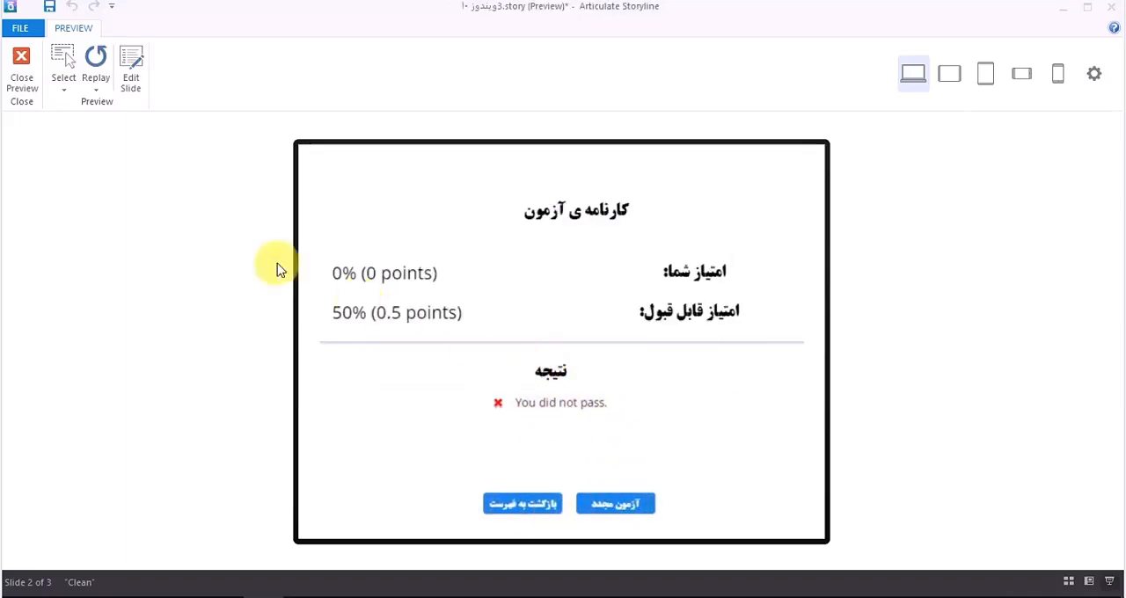
pyautogui.click(22, 70)
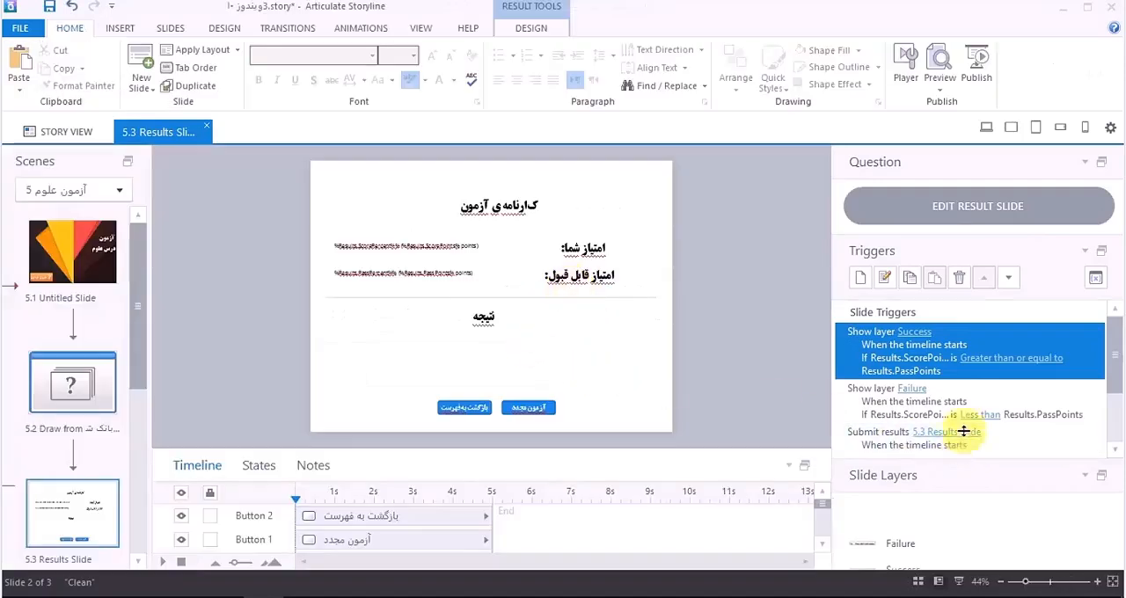
# Step: Replace the "You did not pass." message on the Failure layer with "دوباره تلاش کن"
pyautogui.moveTo(964, 431); pyautogui.dragTo(955, 395)
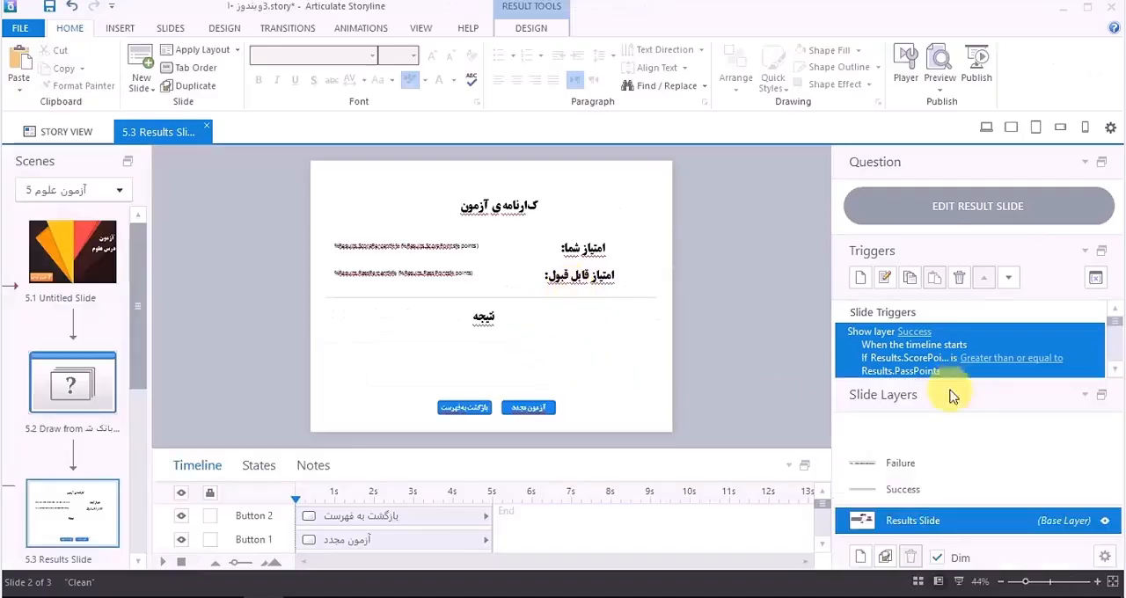
pyautogui.click(906, 490)
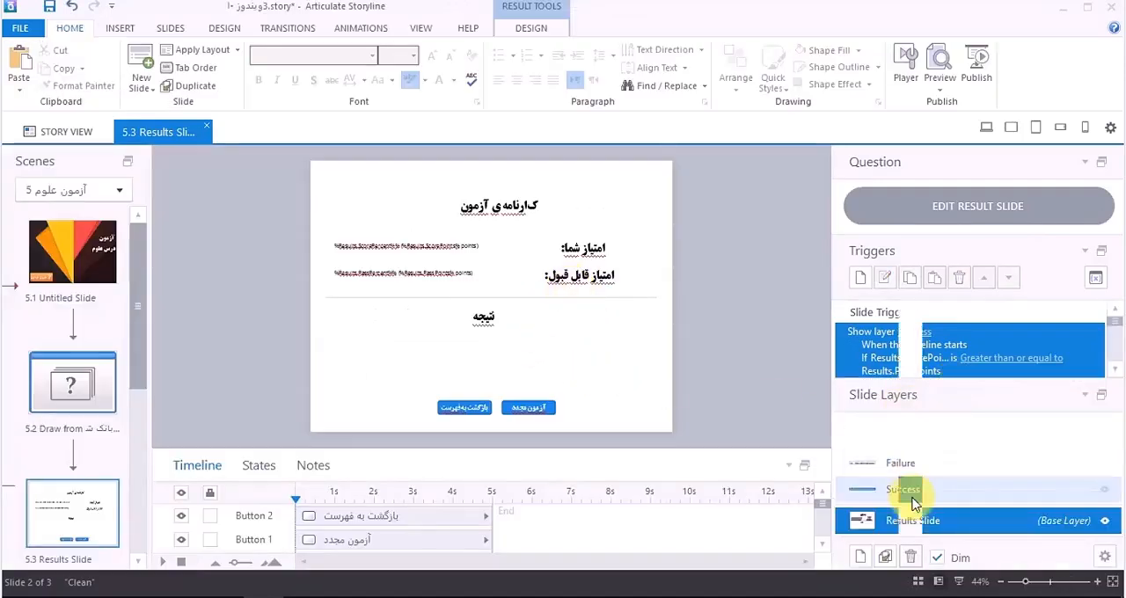
pyautogui.click(528, 340)
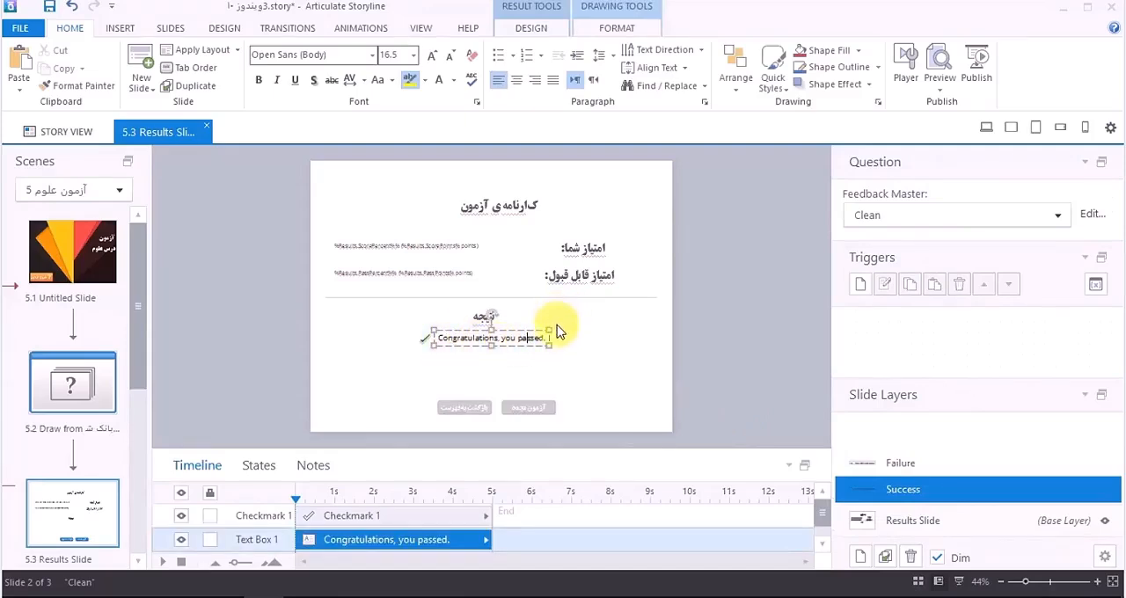
pyautogui.click(910, 464)
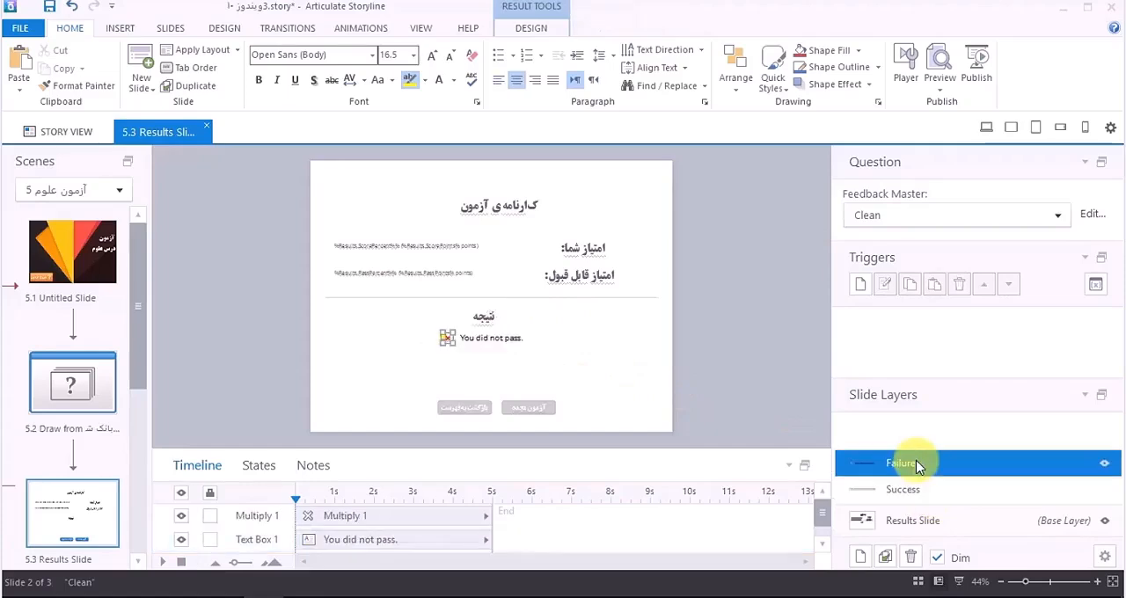
pyautogui.click(502, 341)
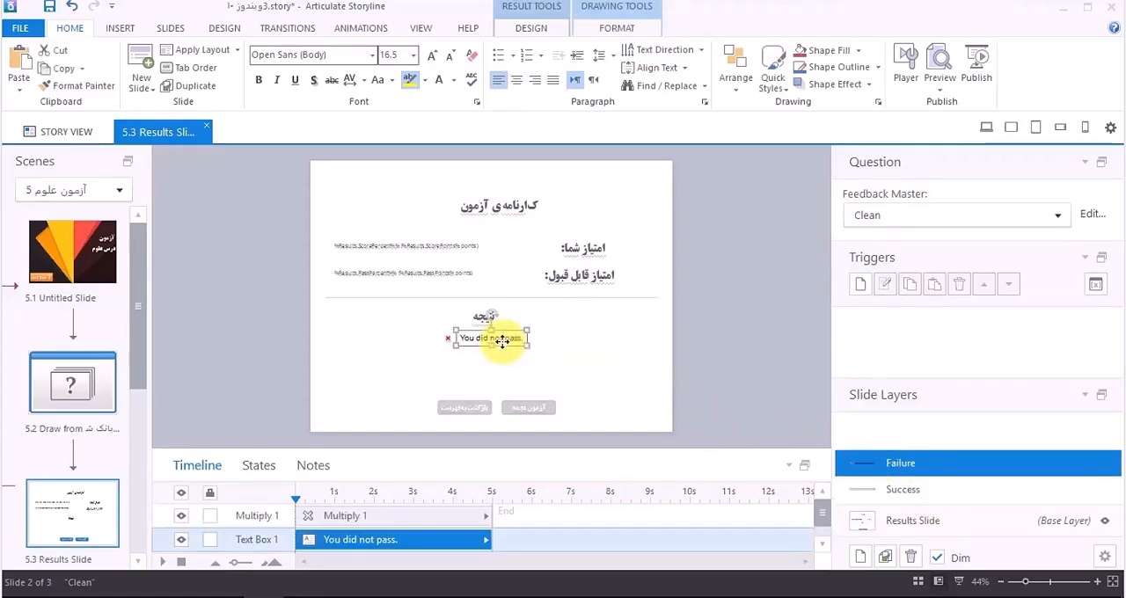
pyautogui.tripleClick(510, 338)
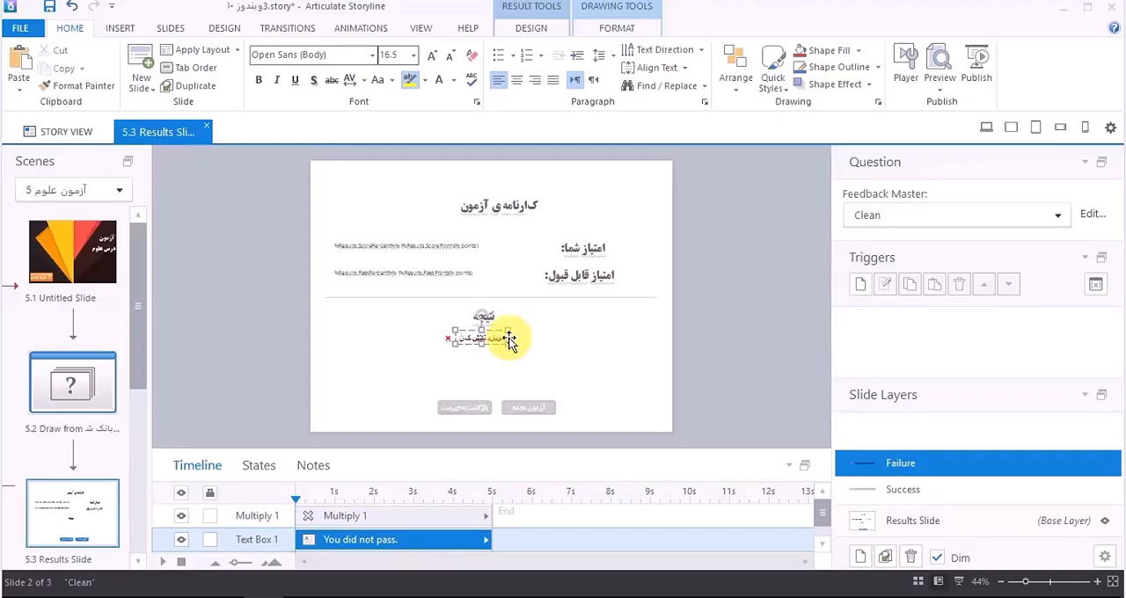
pyautogui.press('Escape')
# Step: Format the Failure message in the 2 Titr font at size 28 and move it slightly lower beneath the "نتیجه" heading
pyautogui.click(492, 337)
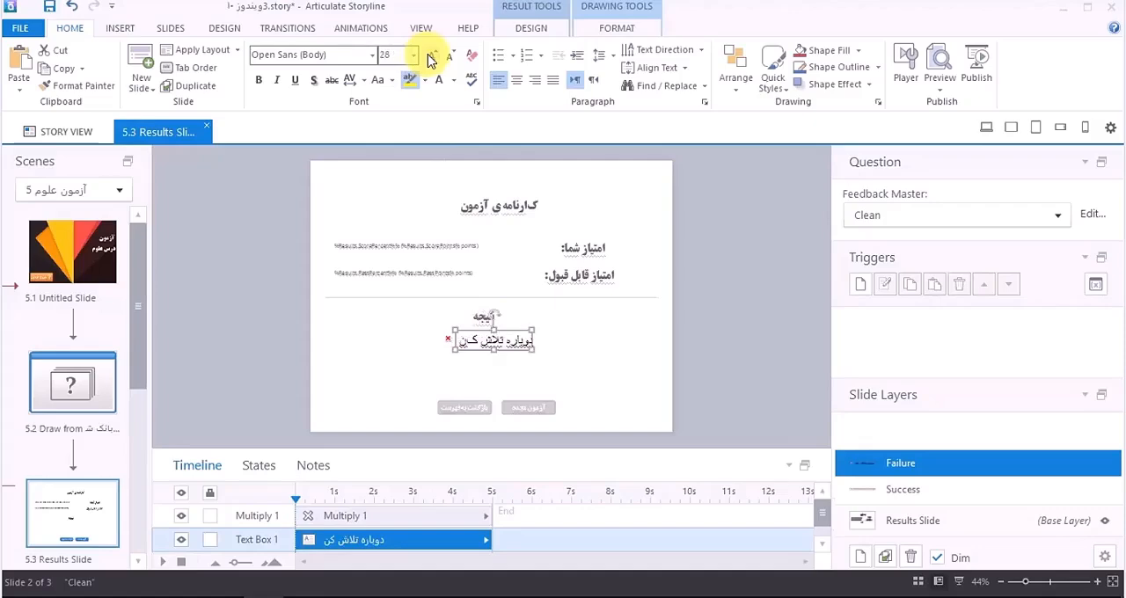
pyautogui.click(377, 55)
pyautogui.click(264, 148)
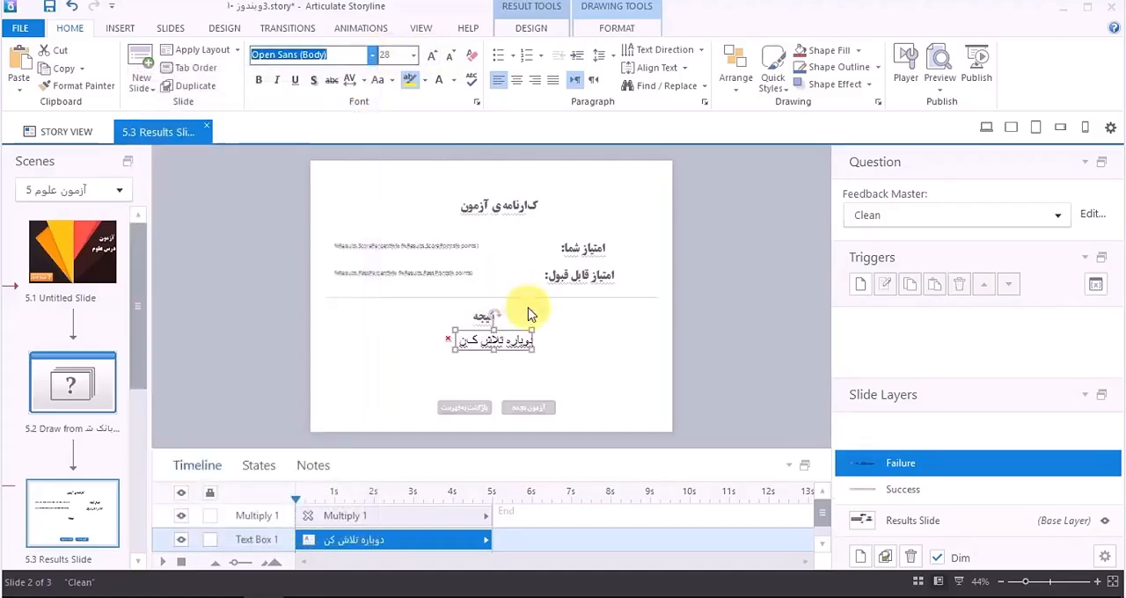
pyautogui.moveTo(514, 363); pyautogui.dragTo(506, 375)
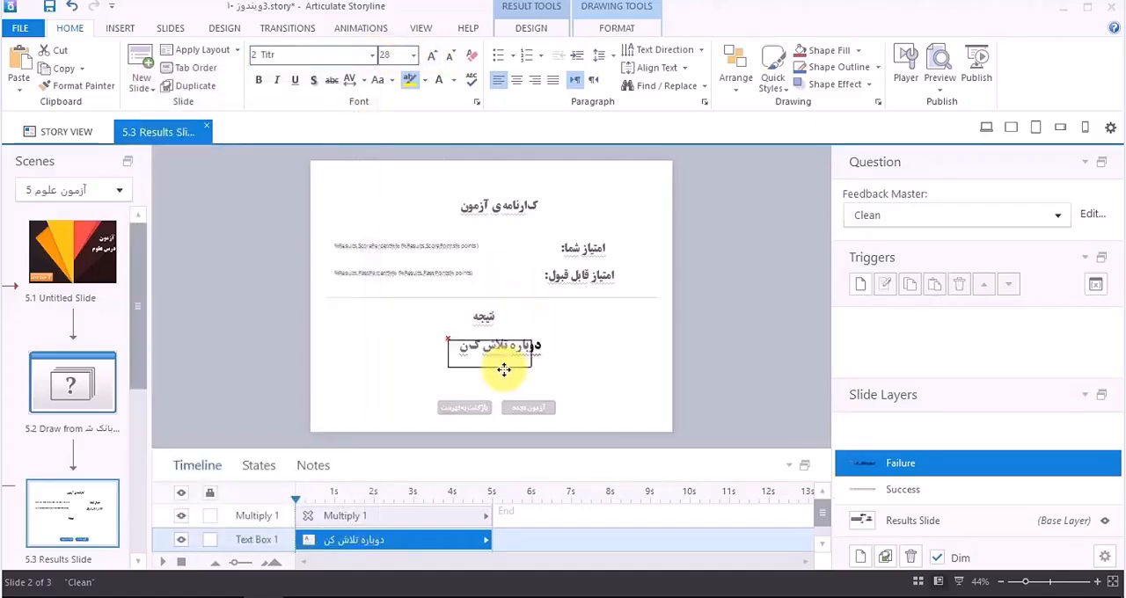
# Step: Delete the X mark from the Failure layer and move the "دوباره تلاش کن" message slightly up toward the "نتیجه" heading
pyautogui.click(449, 338)
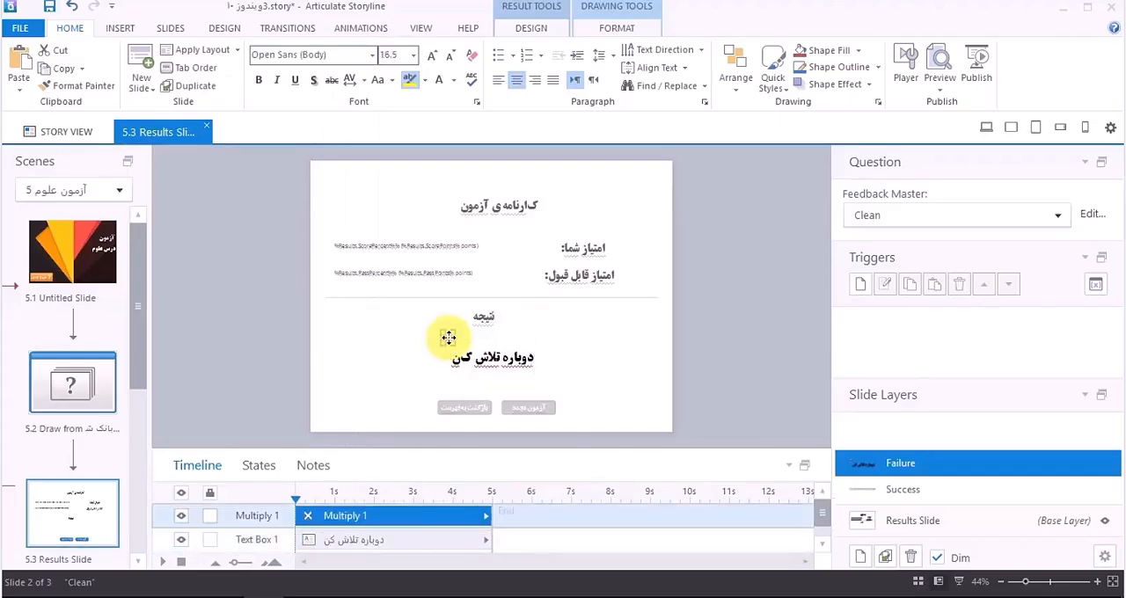
pyautogui.press('Delete')
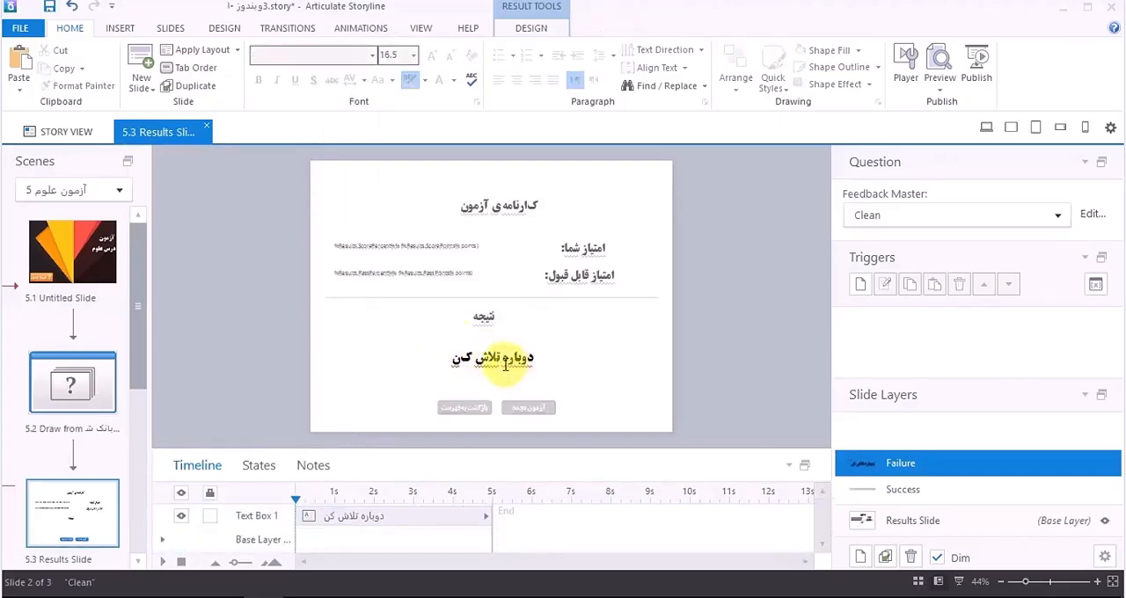
pyautogui.click(505, 364)
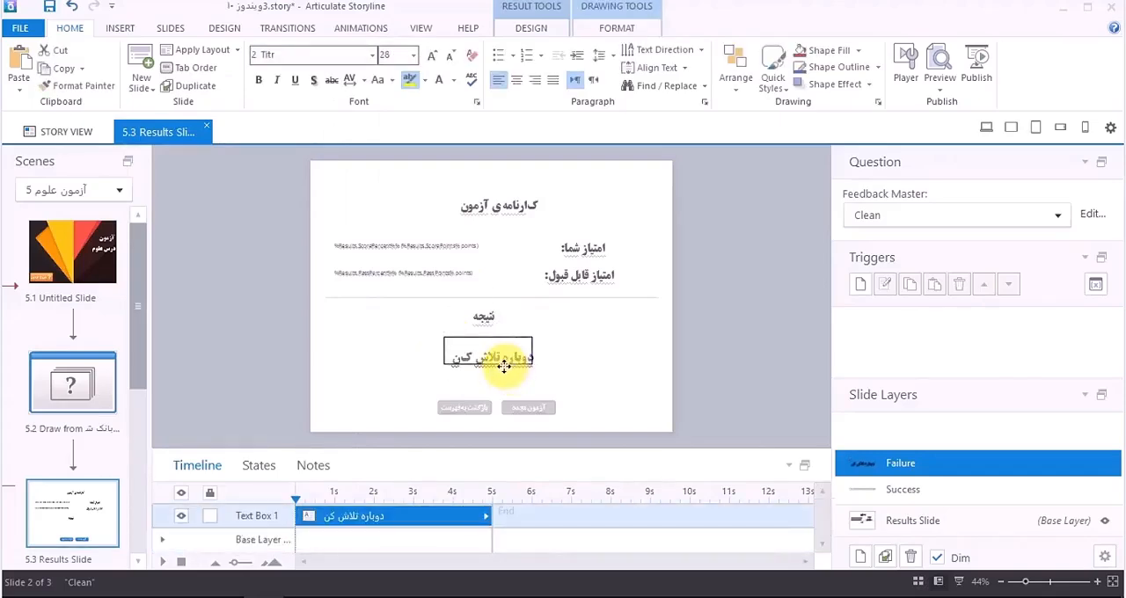
pyautogui.moveTo(504, 366); pyautogui.dragTo(503, 360)
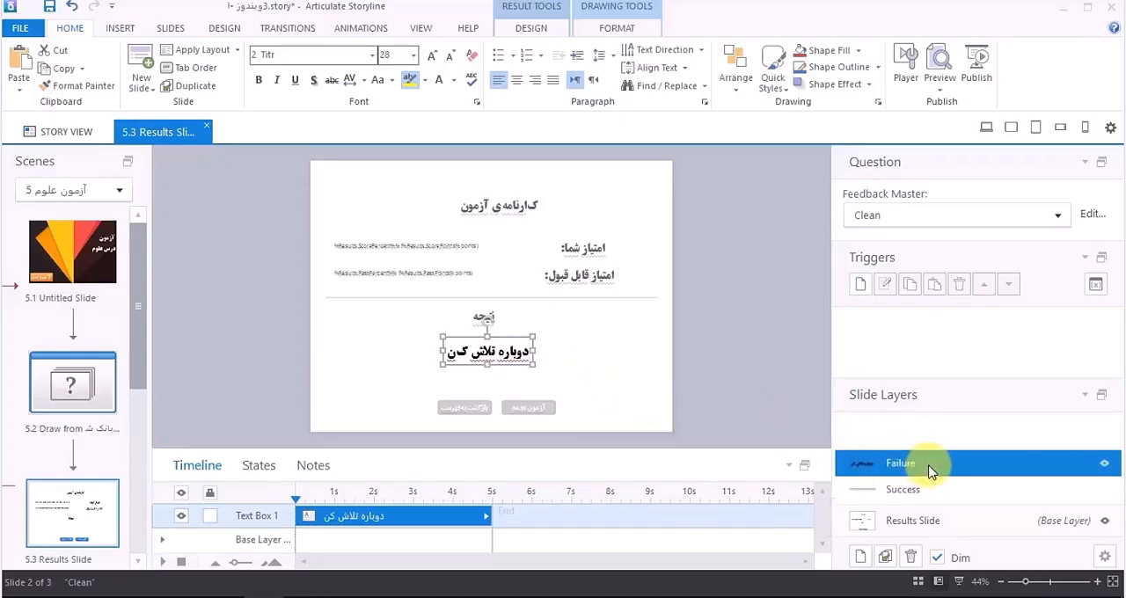
# Step: Record a spoken failure message from the microphone for the Failure layer
pyautogui.click(123, 29)
pyautogui.click(322, 93)
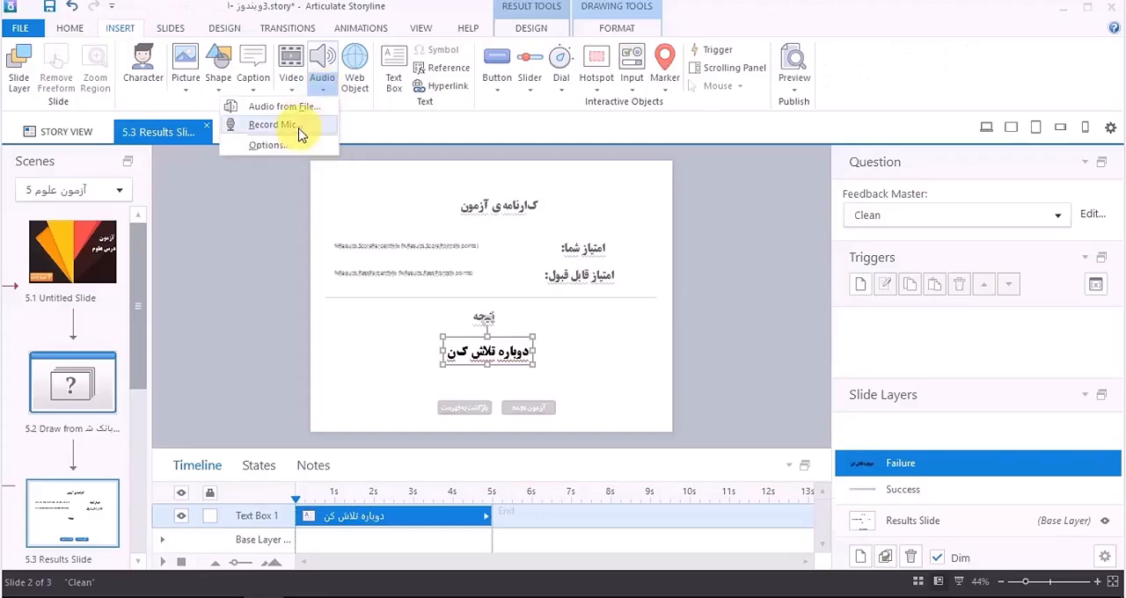
pyautogui.click(300, 134)
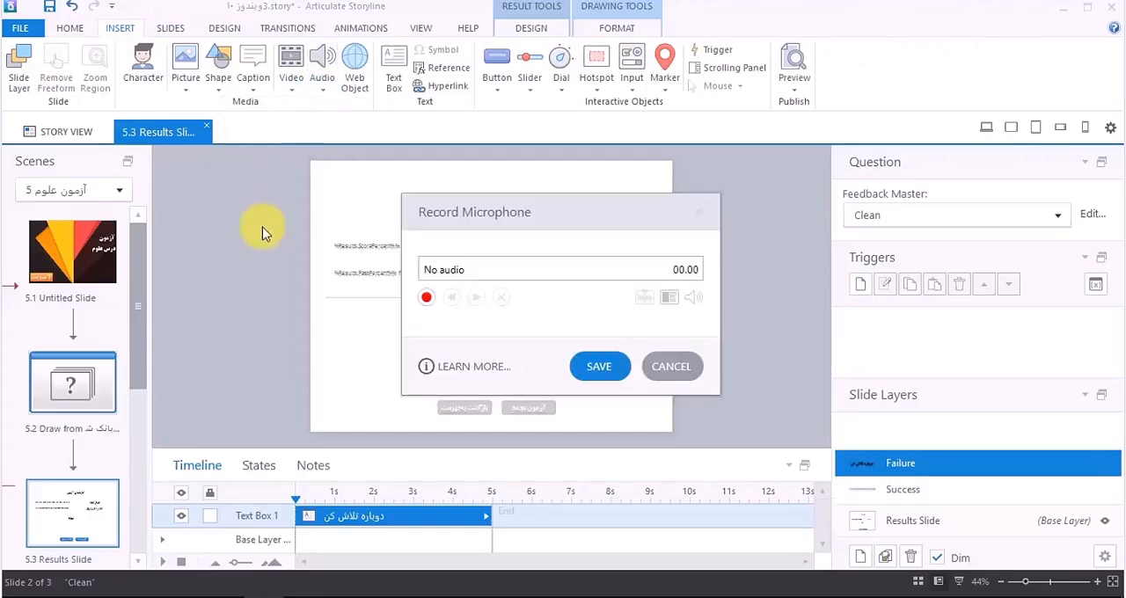
pyautogui.click(427, 300)
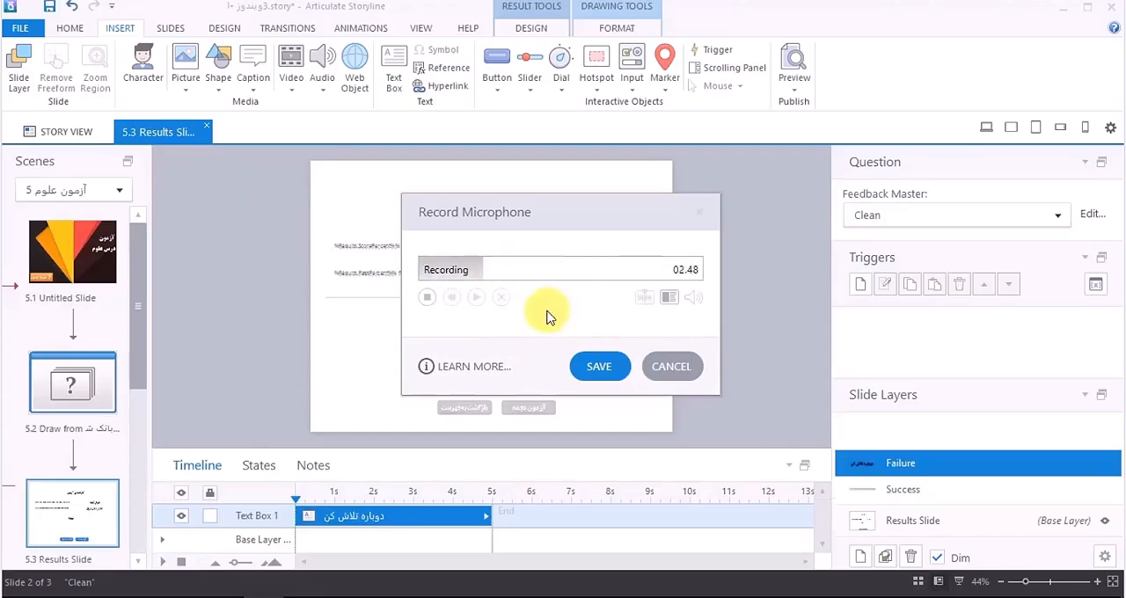
pyautogui.click(427, 298)
# Step: Crop the failure recording to the spoken part from 0.61 to 4.53 s, play it back and save it to the layer
pyautogui.click(643, 299)
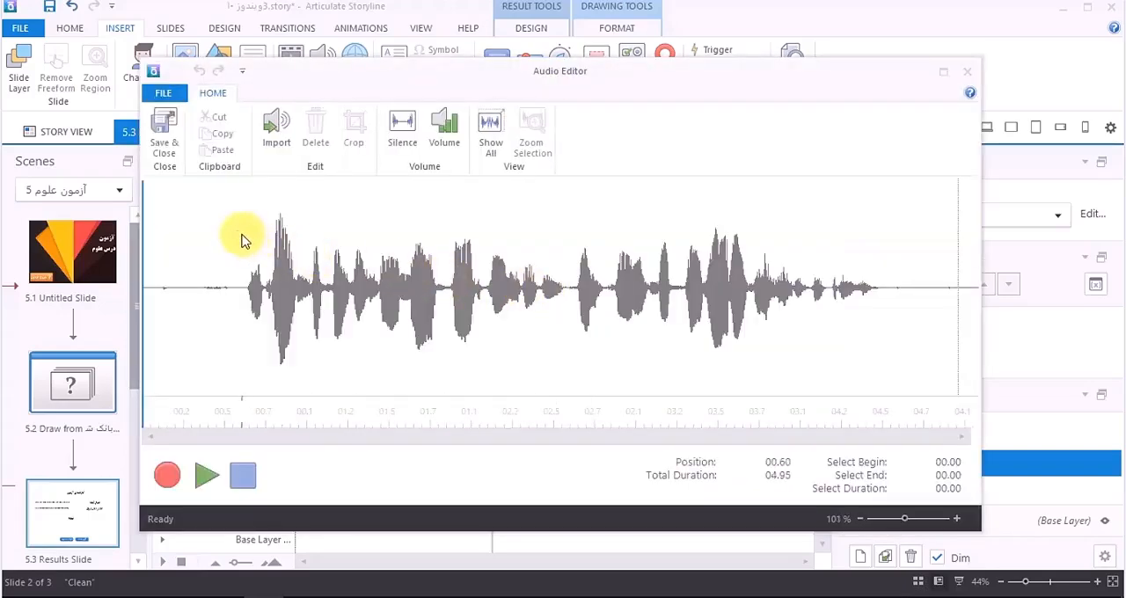
pyautogui.moveTo(243, 240); pyautogui.dragTo(890, 304)
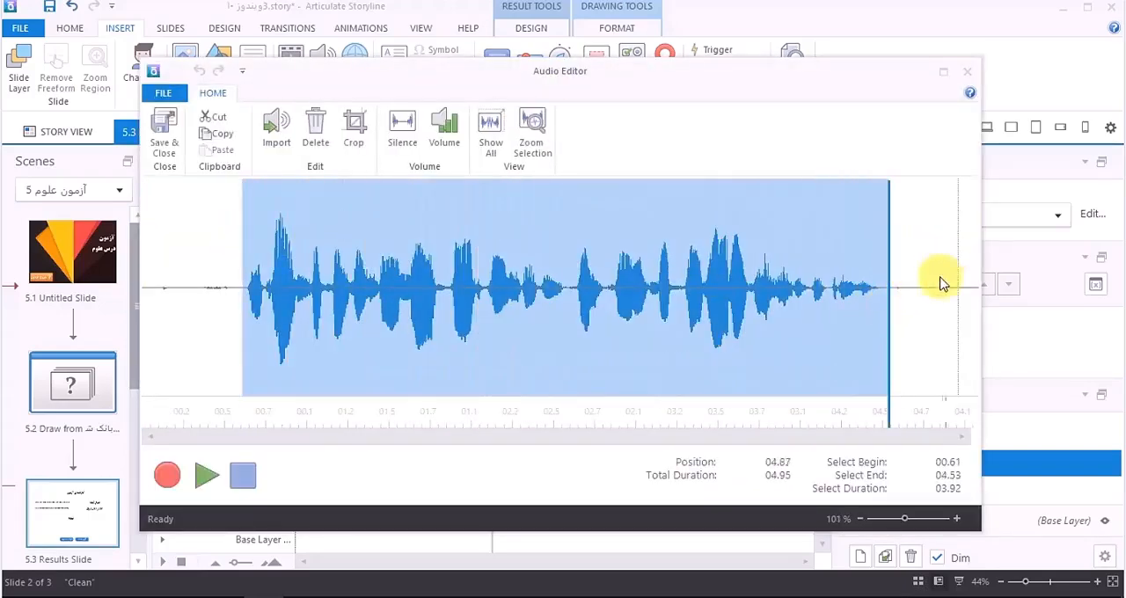
pyautogui.click(352, 134)
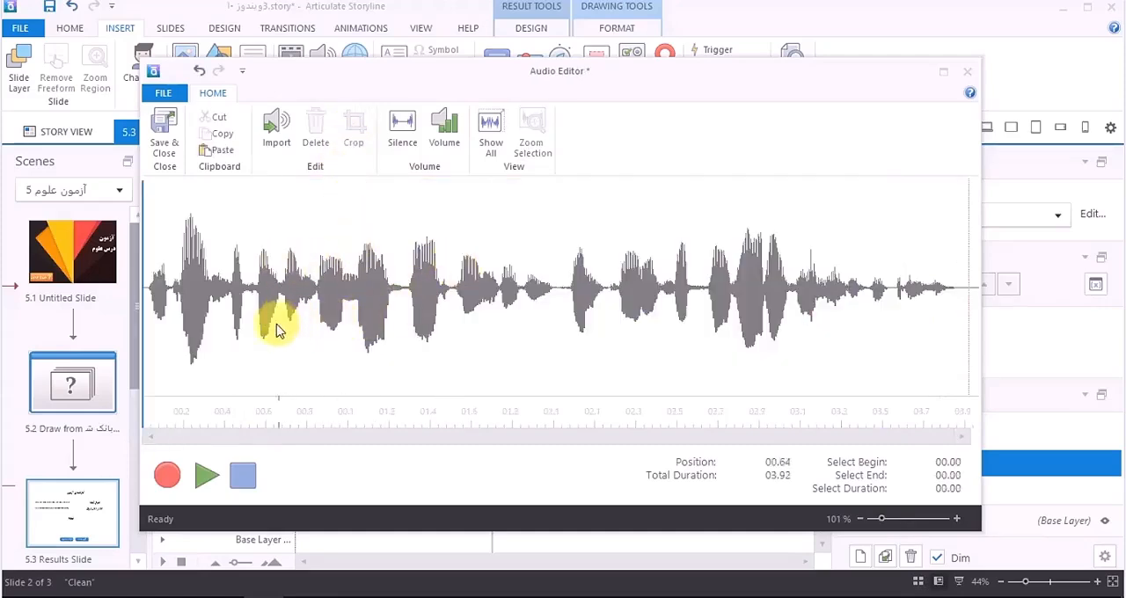
pyautogui.click(225, 383)
pyautogui.click(206, 476)
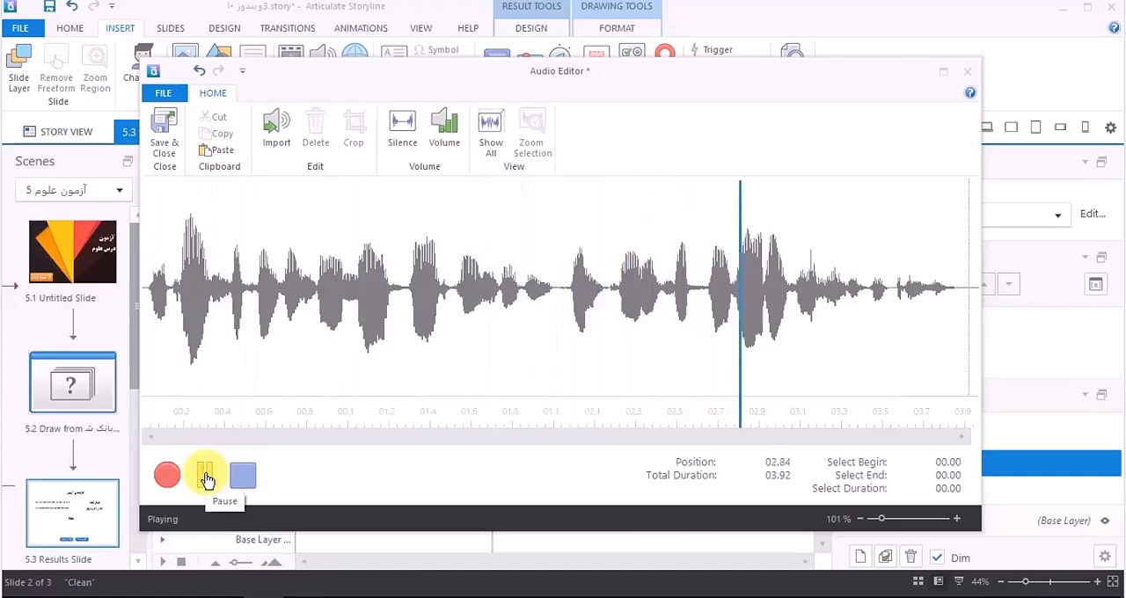
pyautogui.click(165, 142)
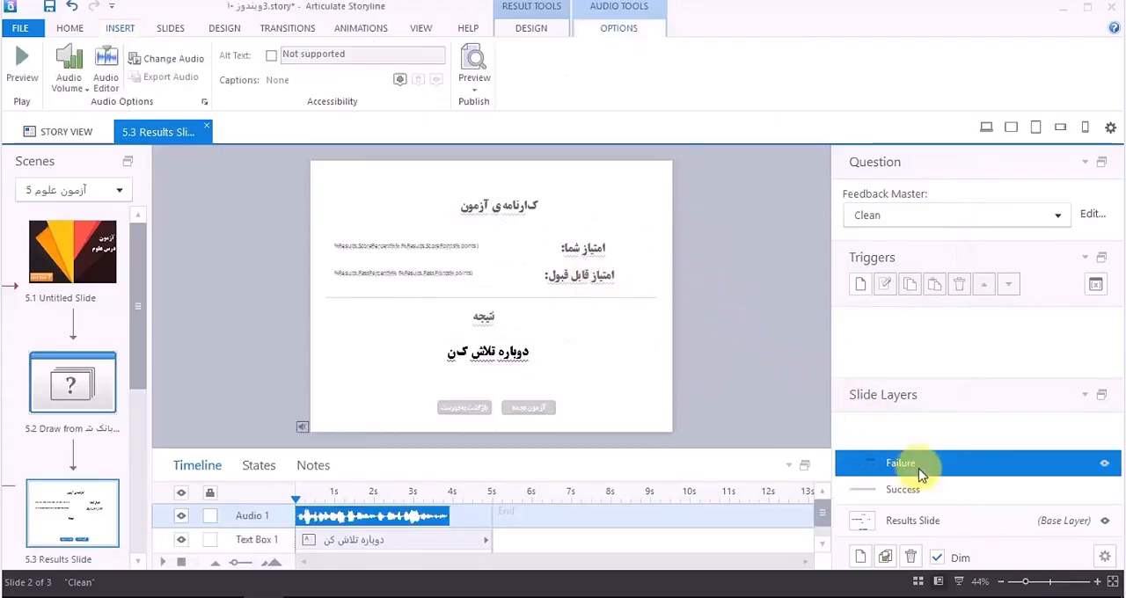
# Step: Record a spoken congratulation message from the microphone for the Success layer
pyautogui.click(906, 490)
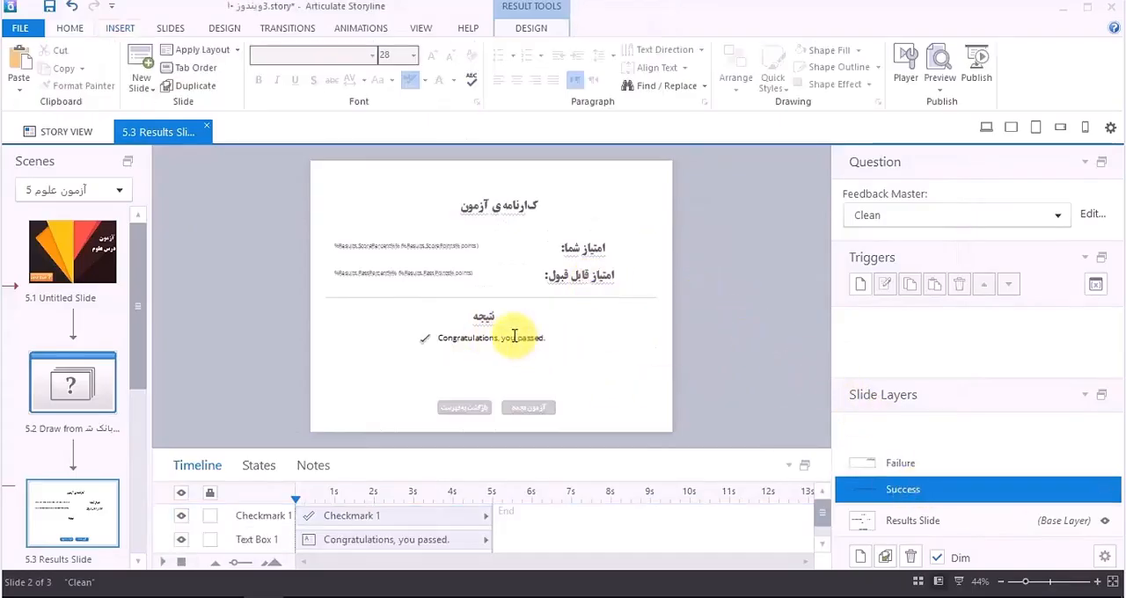
pyautogui.click(120, 27)
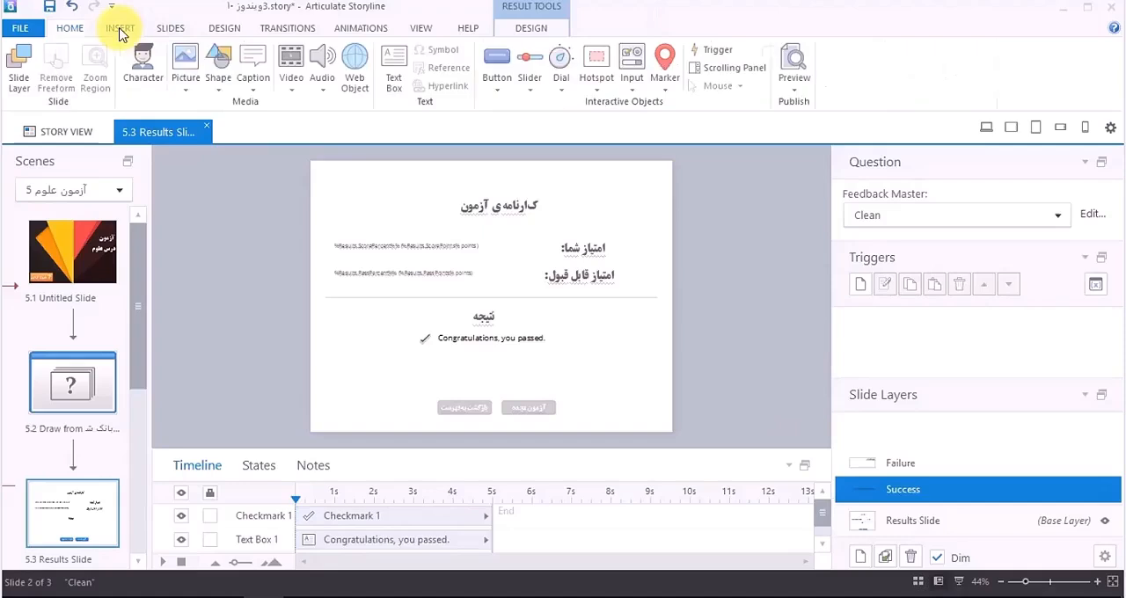
pyautogui.click(322, 89)
pyautogui.click(301, 120)
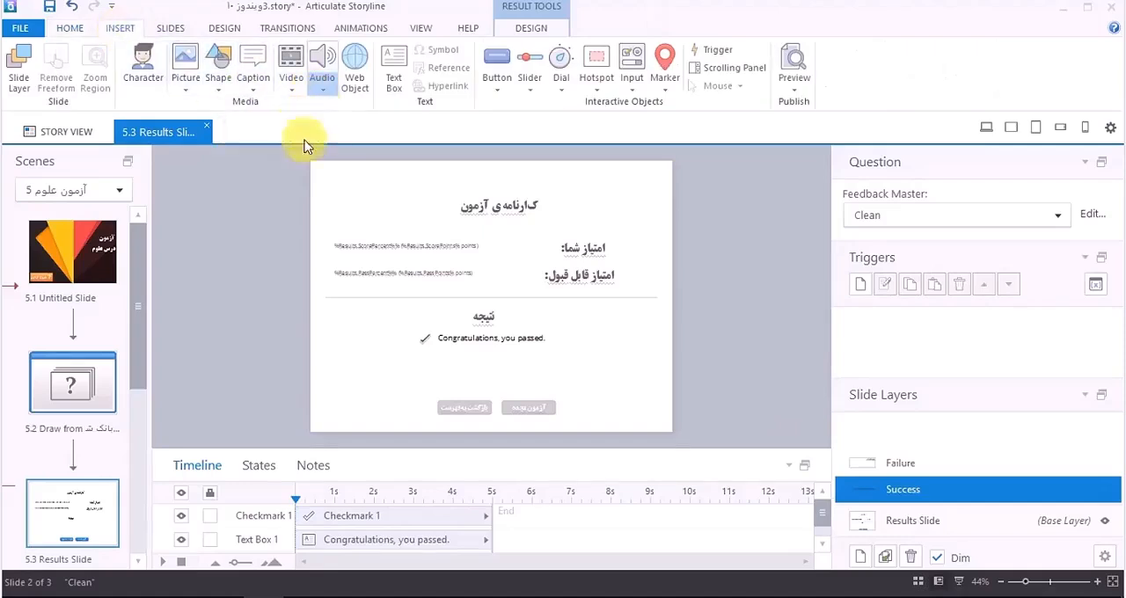
pyautogui.click(427, 297)
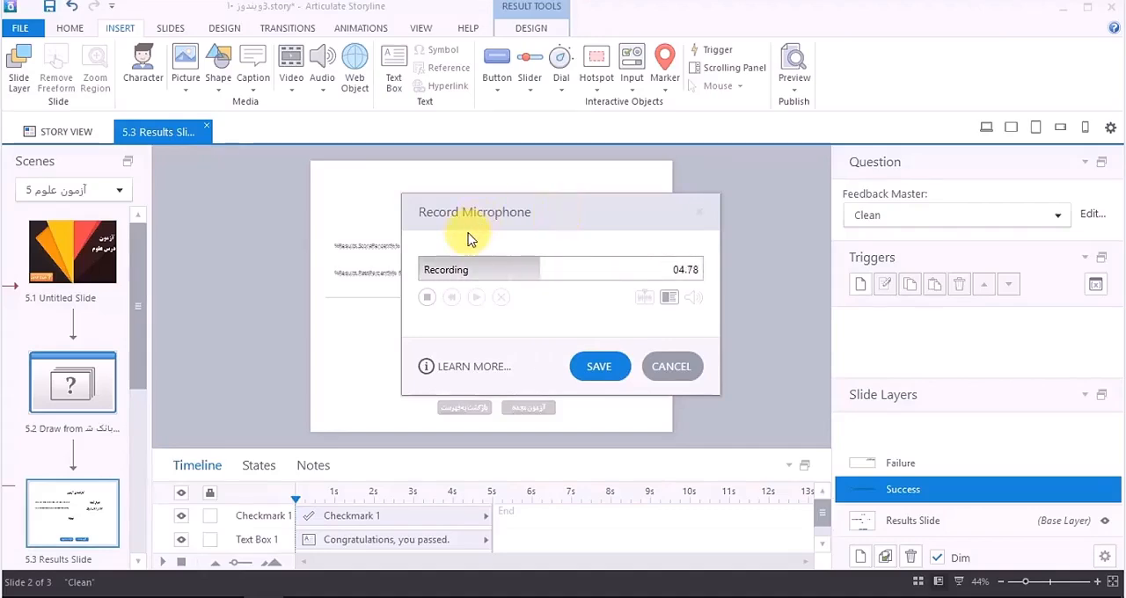
pyautogui.click(428, 298)
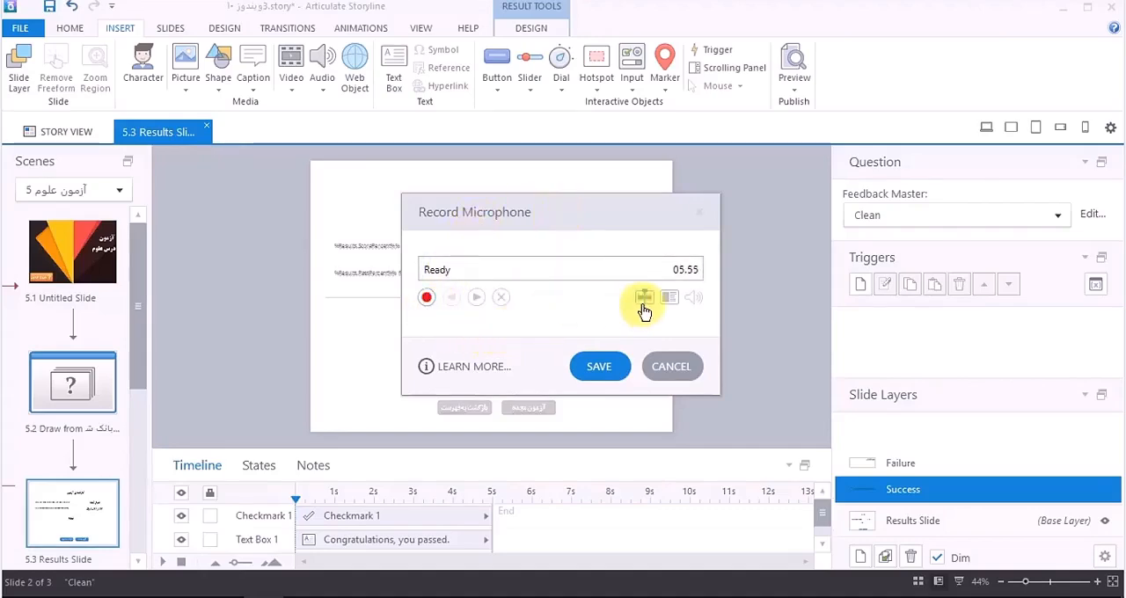
# Step: Crop the success recording to the spoken part from 0.93 to 4.94 s and play it back
pyautogui.click(643, 301)
pyautogui.moveTo(288, 228); pyautogui.dragTo(875, 259)
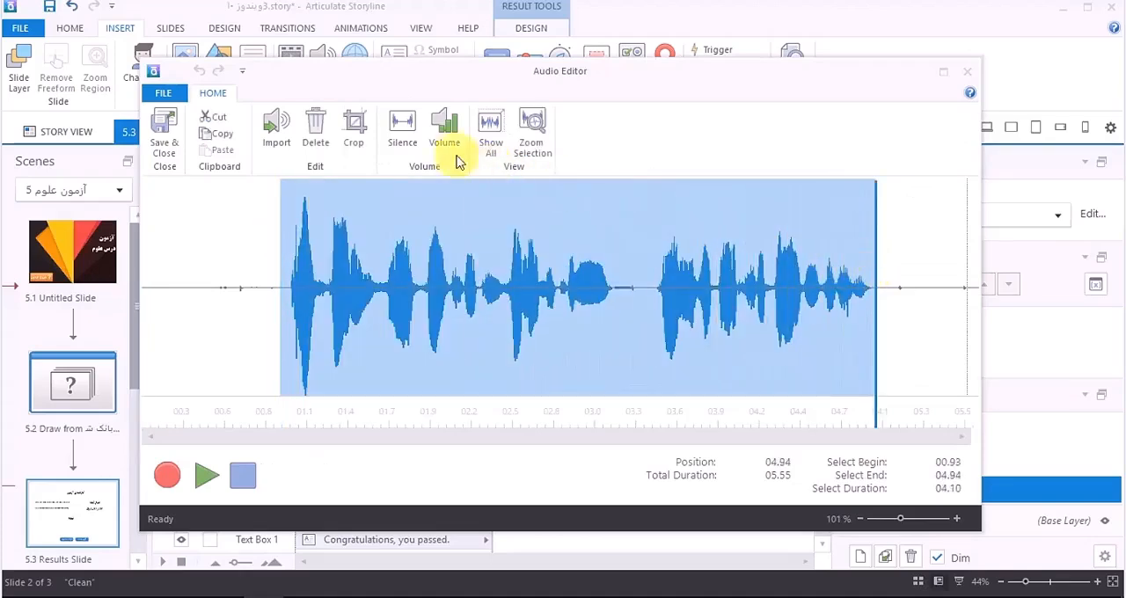
pyautogui.click(364, 133)
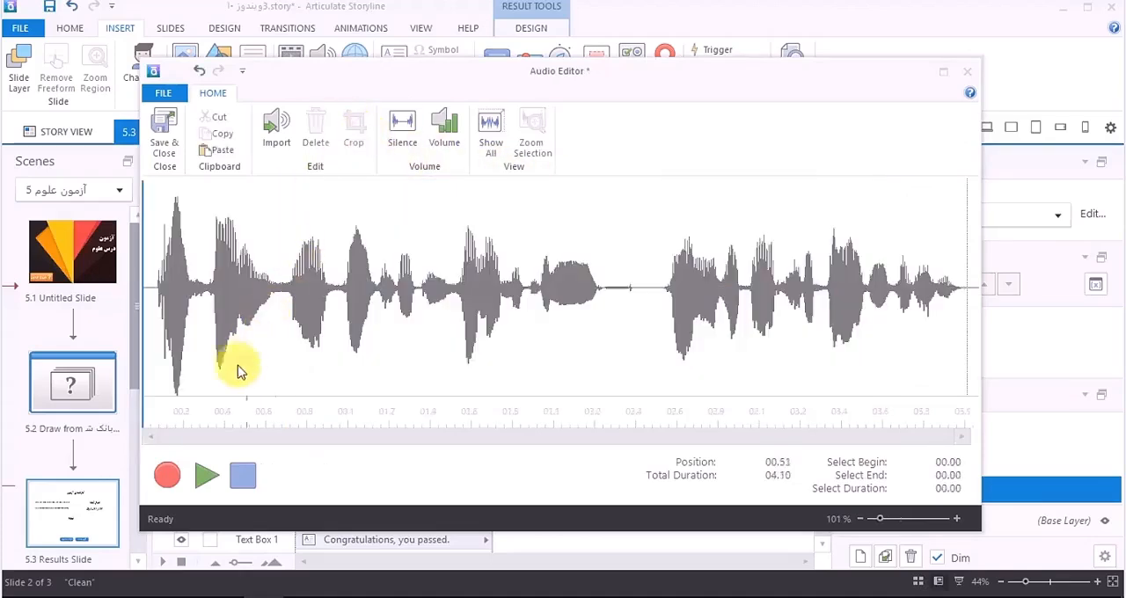
pyautogui.click(207, 476)
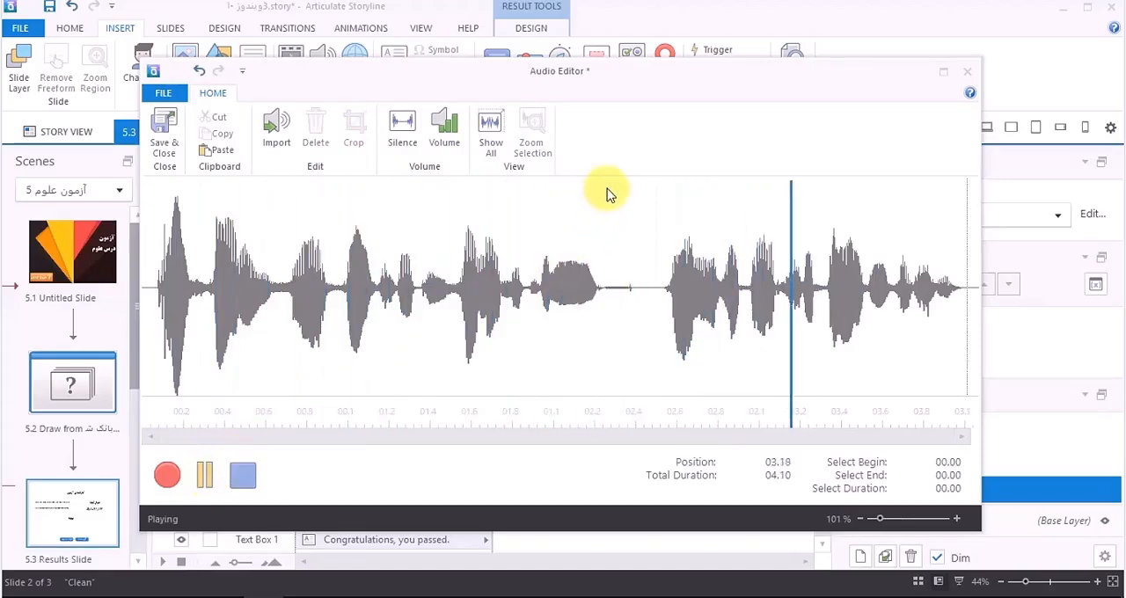
# Step: Delete the silent gap between the two phrases of the success recording, play it back and save it to the Success layer
pyautogui.moveTo(606, 185); pyautogui.dragTo(662, 193)
pyautogui.click(316, 127)
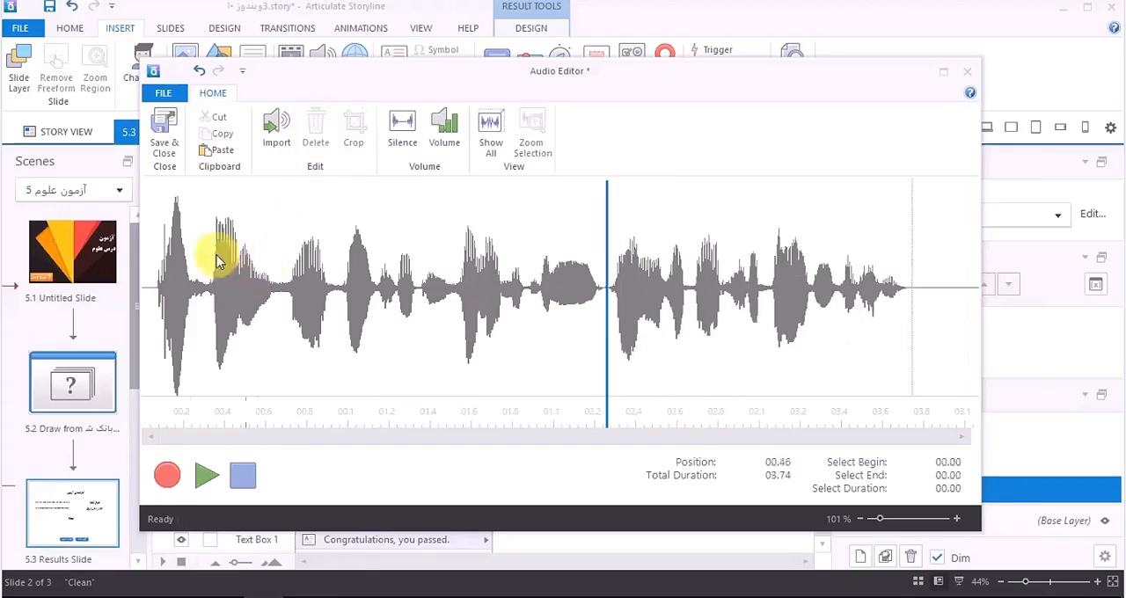
pyautogui.click(150, 201)
pyautogui.click(200, 473)
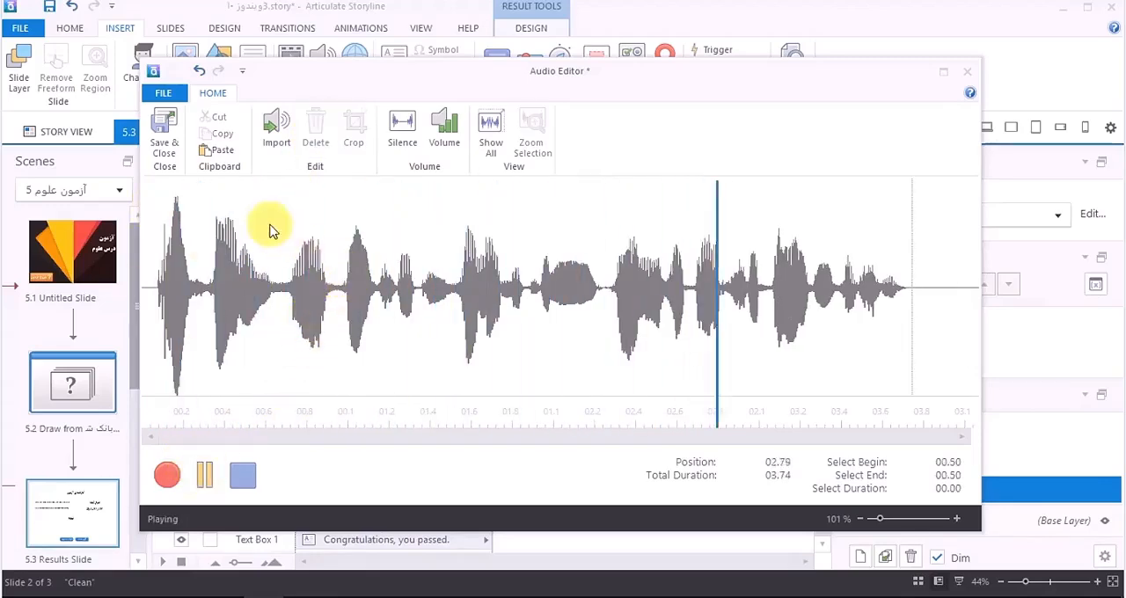
pyautogui.click(163, 132)
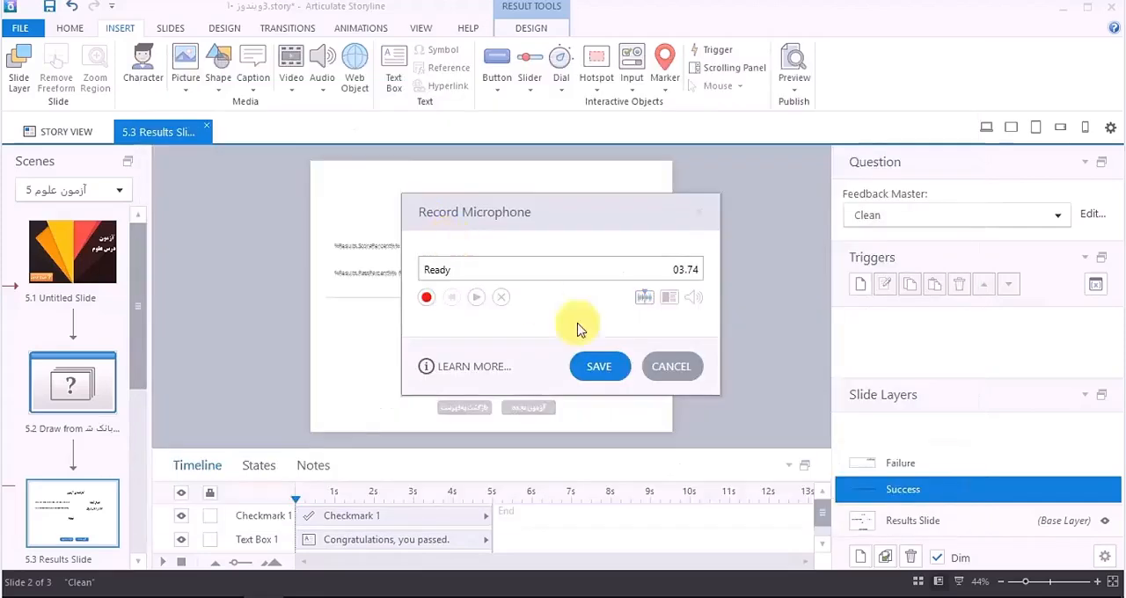
pyautogui.click(691, 367)
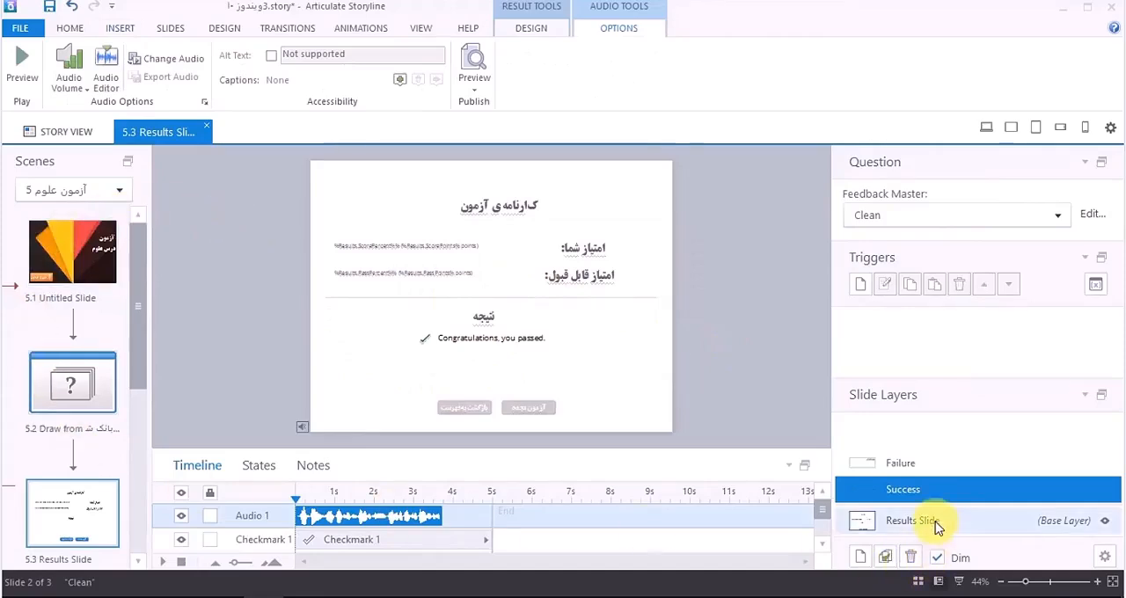
# Step: Preview the whole scene from the opening slide 5.1 and start the test with "شروع آزمون"
pyautogui.click(895, 519)
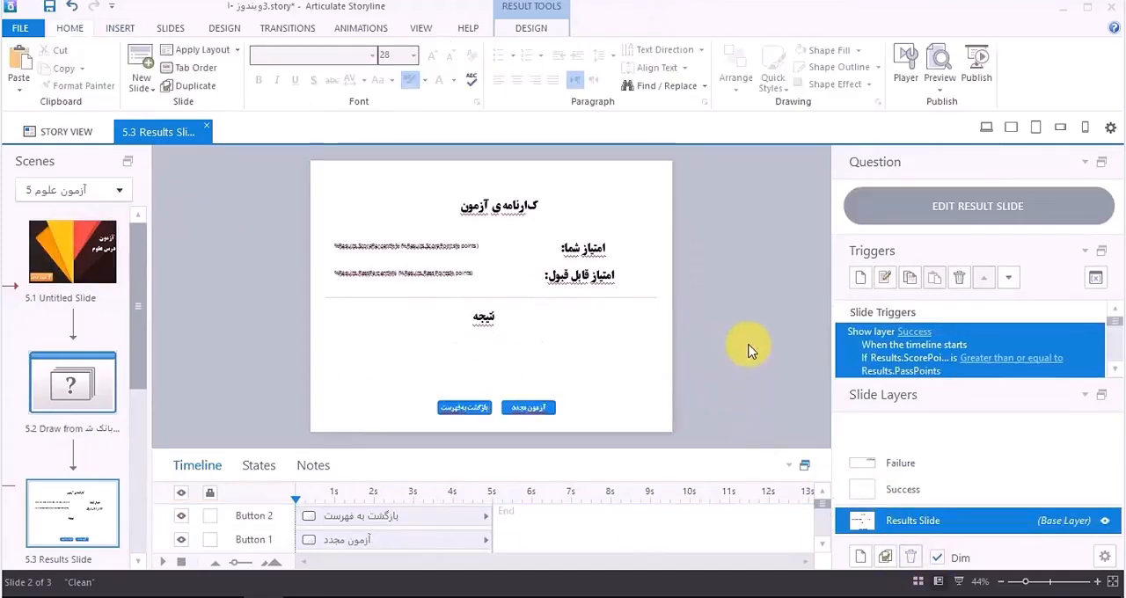
pyautogui.click(93, 243)
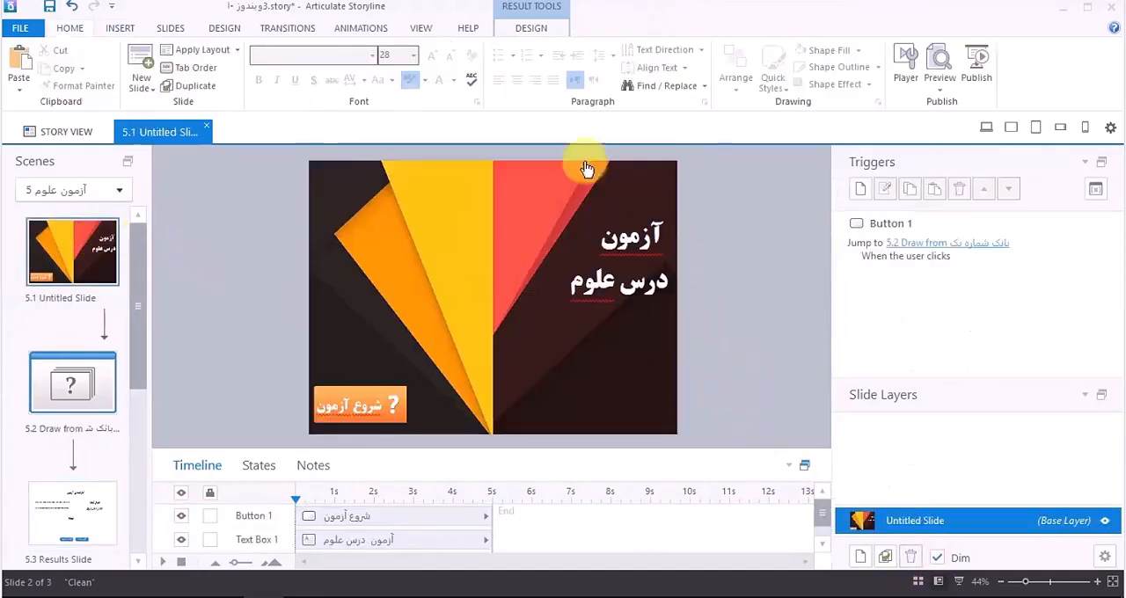
pyautogui.click(941, 88)
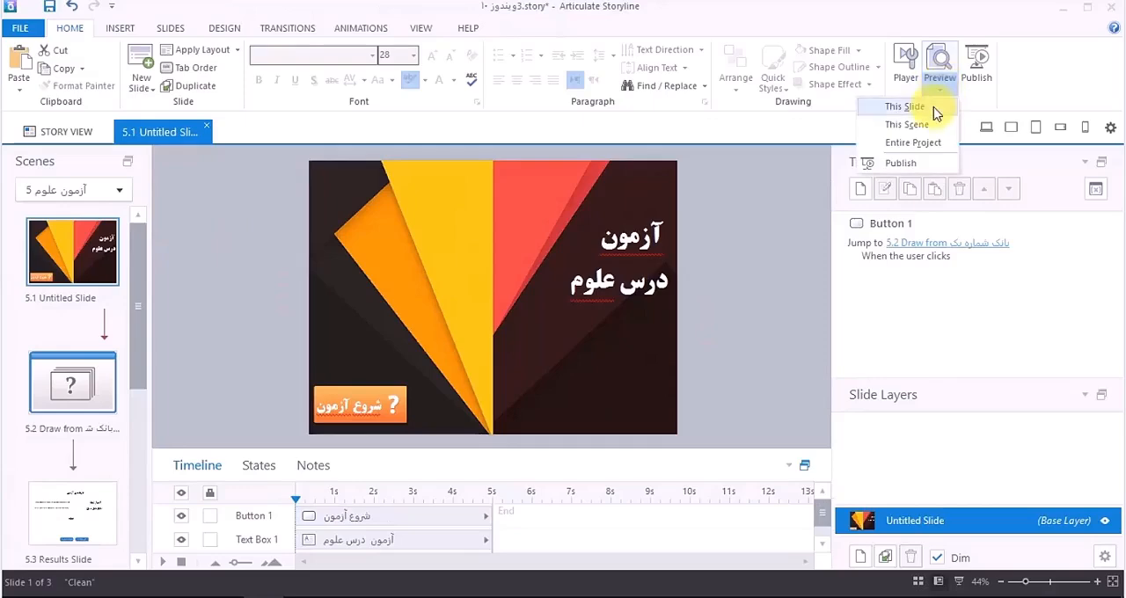
pyautogui.click(915, 125)
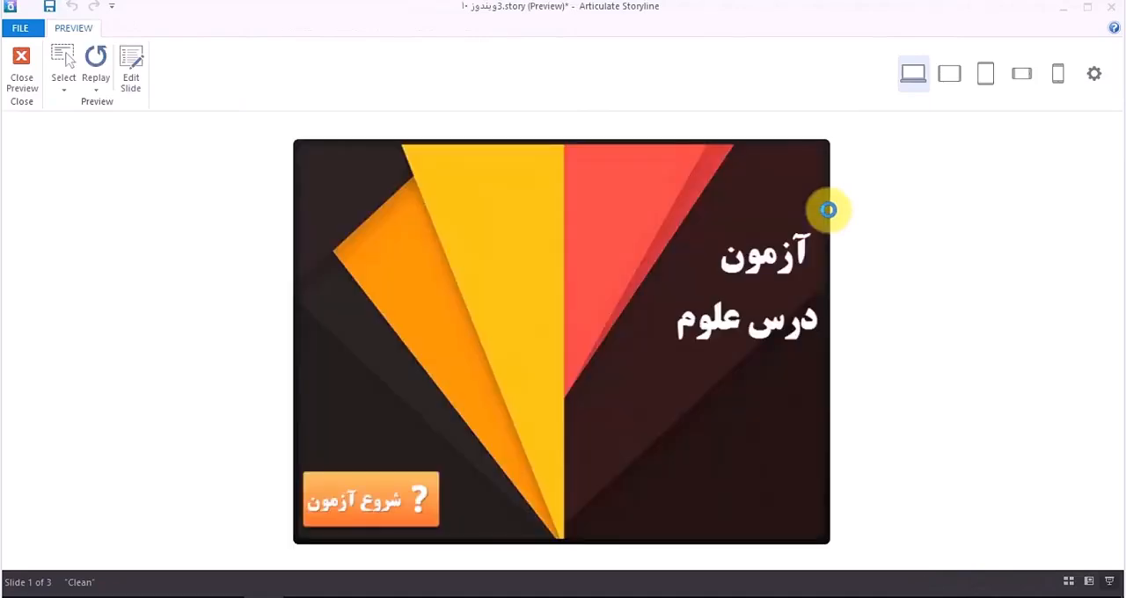
pyautogui.click(415, 496)
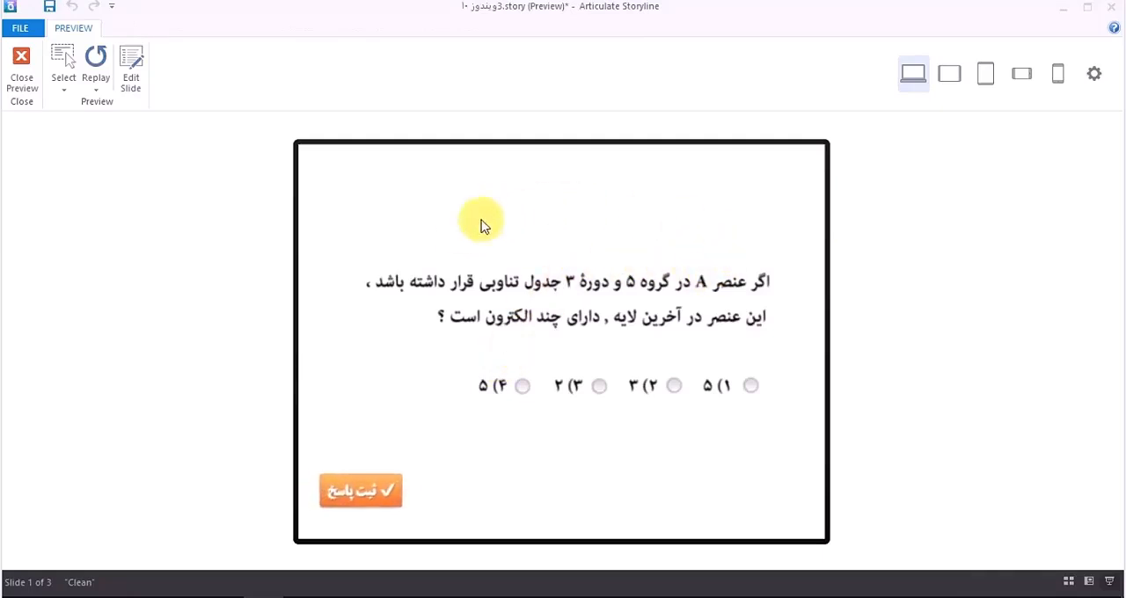
# Step: Answer the question about element A with option 2, submit it and continue past the feedback
pyautogui.click(674, 385)
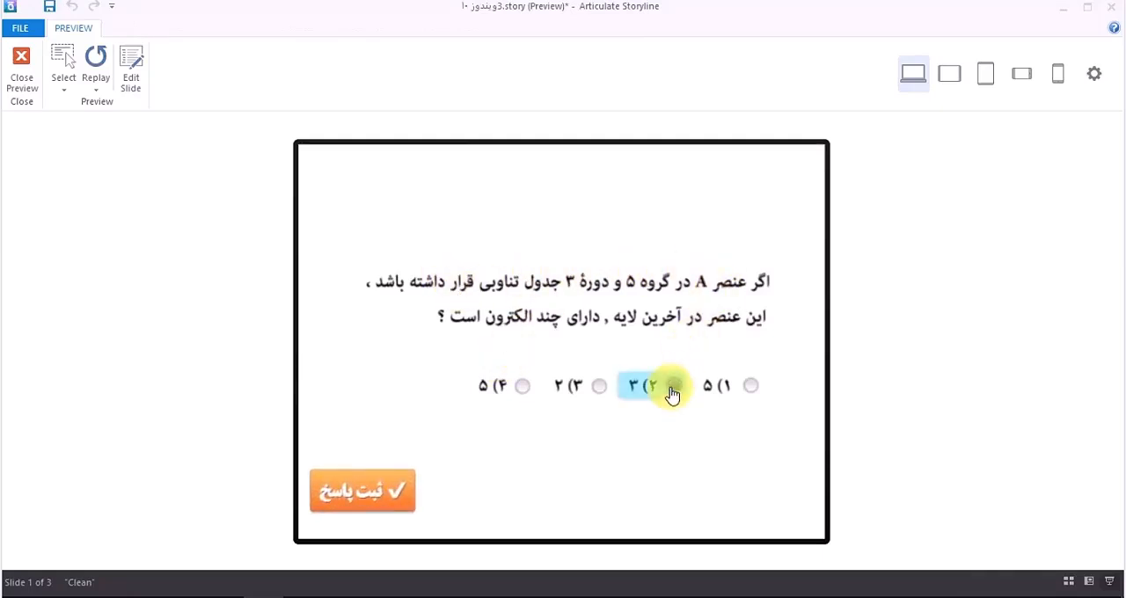
pyautogui.click(387, 492)
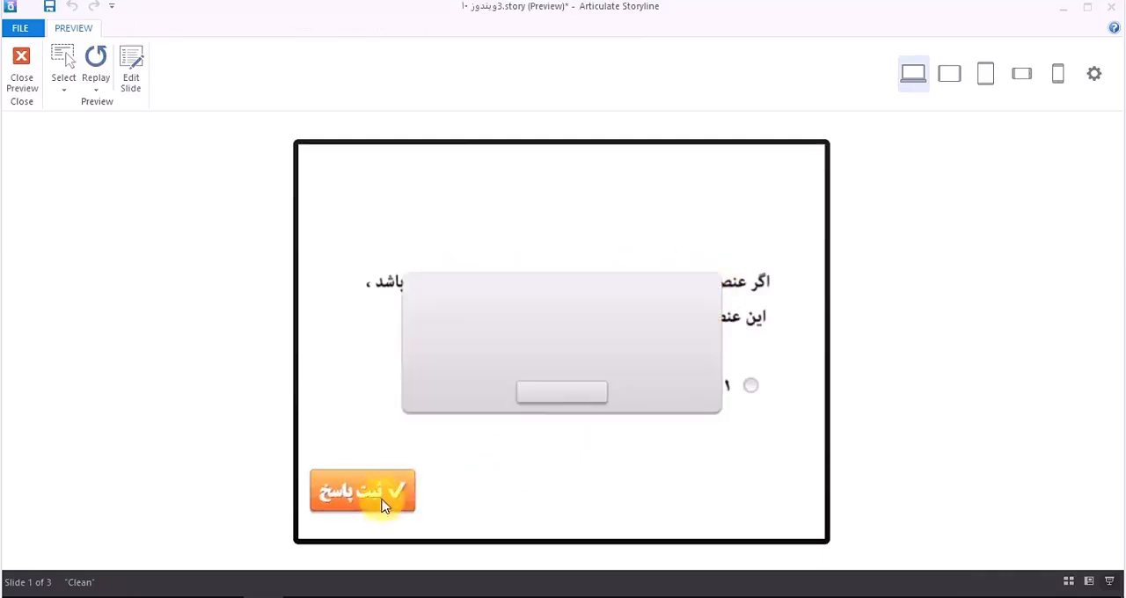
pyautogui.click(556, 405)
# Step: Check one answer for each of the five questions on the multi-question slide, submit them and continue past the feedback
pyautogui.click(654, 370)
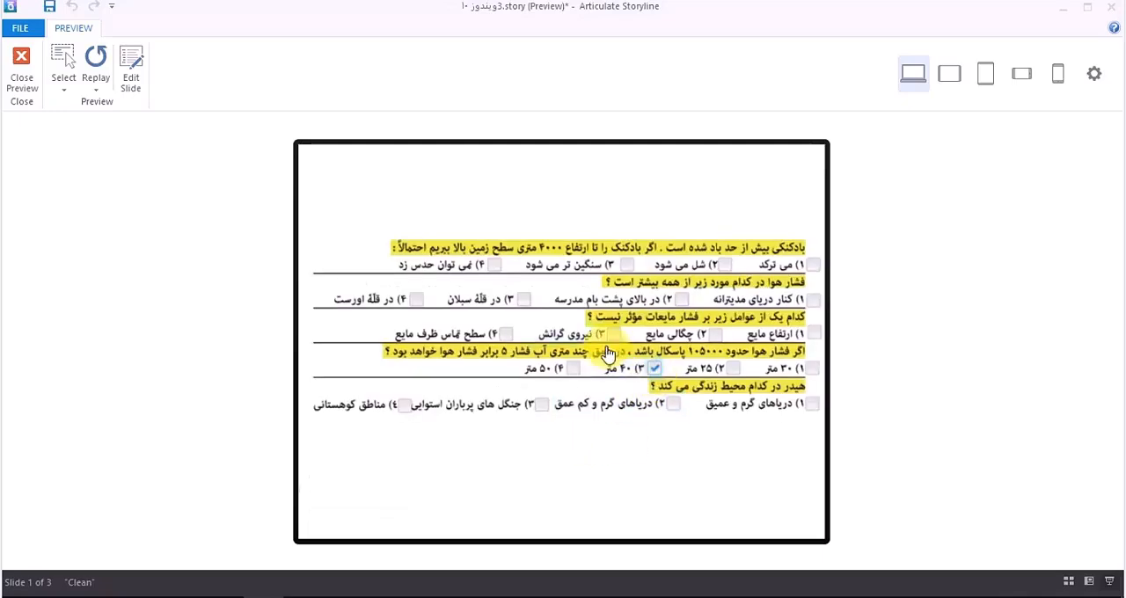
pyautogui.click(572, 334)
pyautogui.click(517, 300)
pyautogui.click(492, 264)
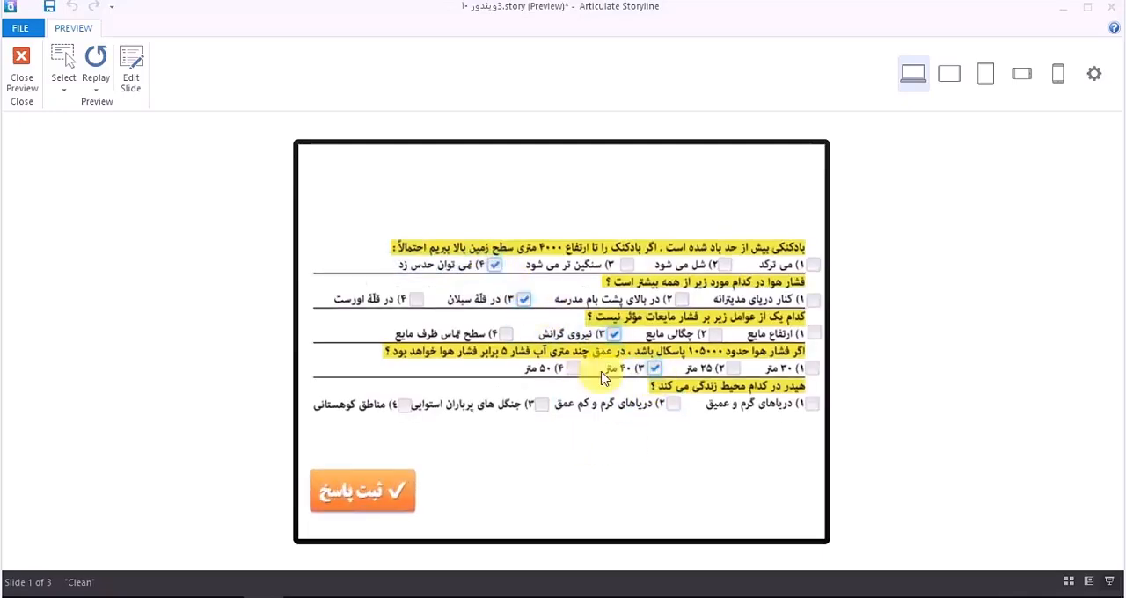
pyautogui.click(673, 404)
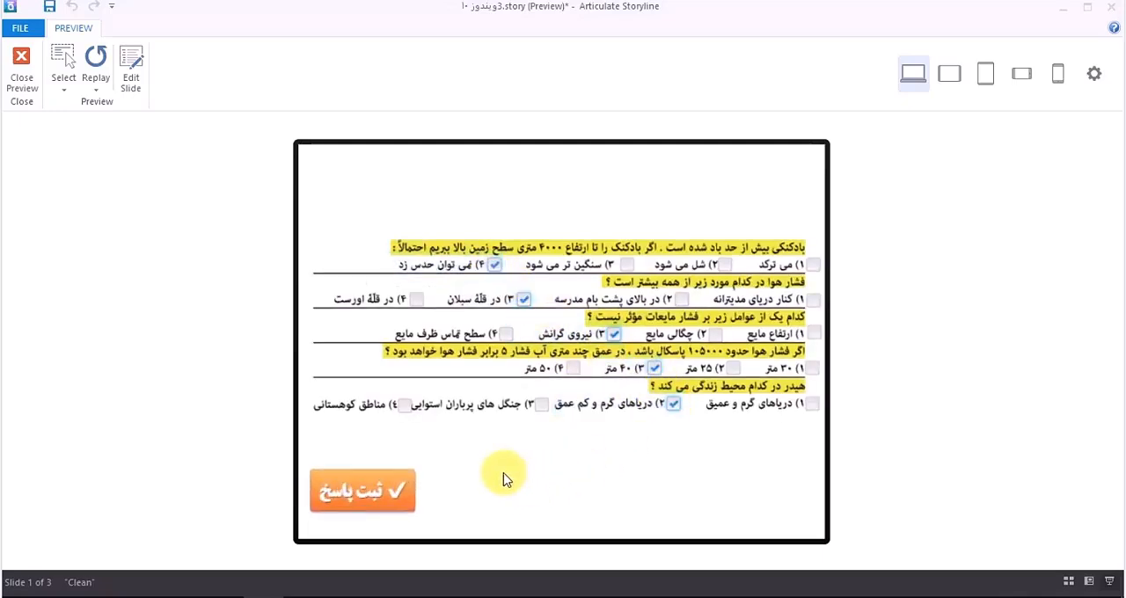
pyautogui.click(387, 484)
pyautogui.click(550, 397)
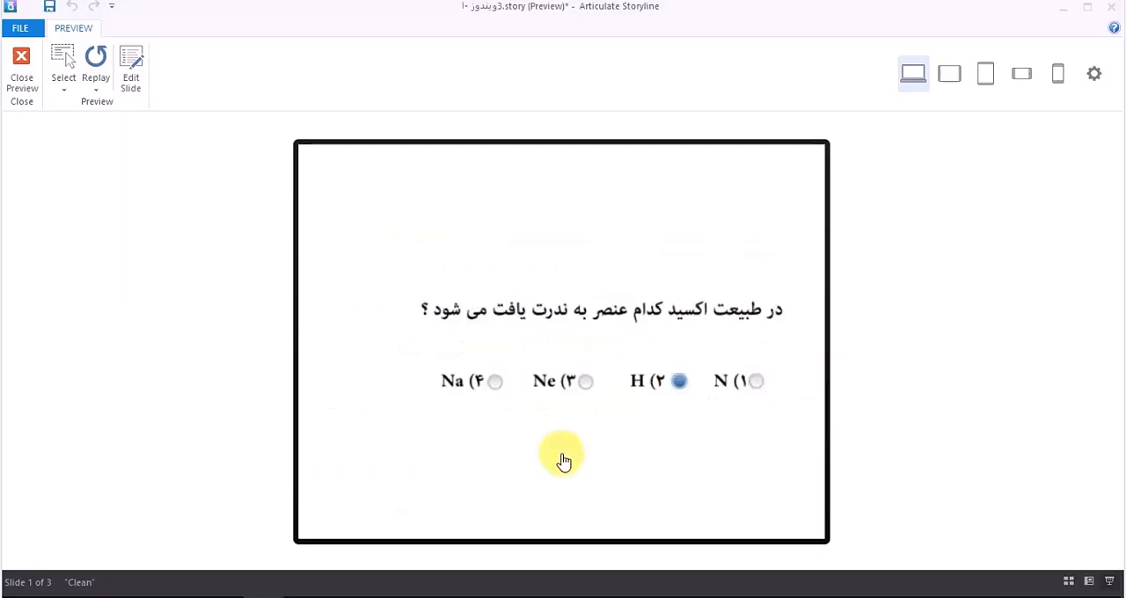
# Step: Answer the question about the rarely found oxide with option 2 "H", submit it and continue past the feedback
pyautogui.click(570, 394)
pyautogui.click(664, 394)
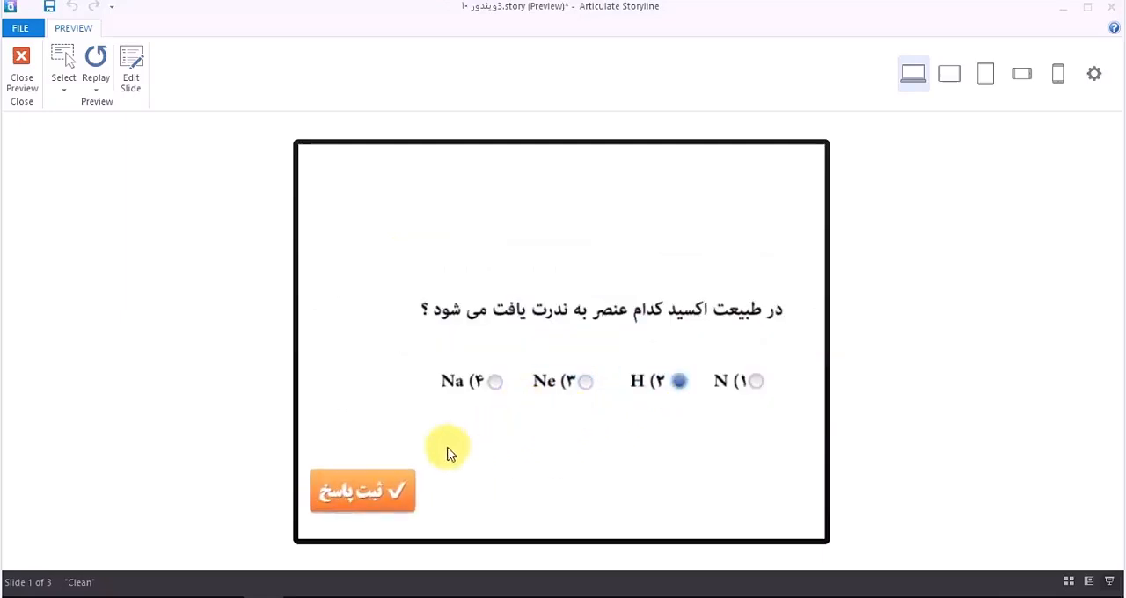
pyautogui.click(398, 491)
pyautogui.click(539, 396)
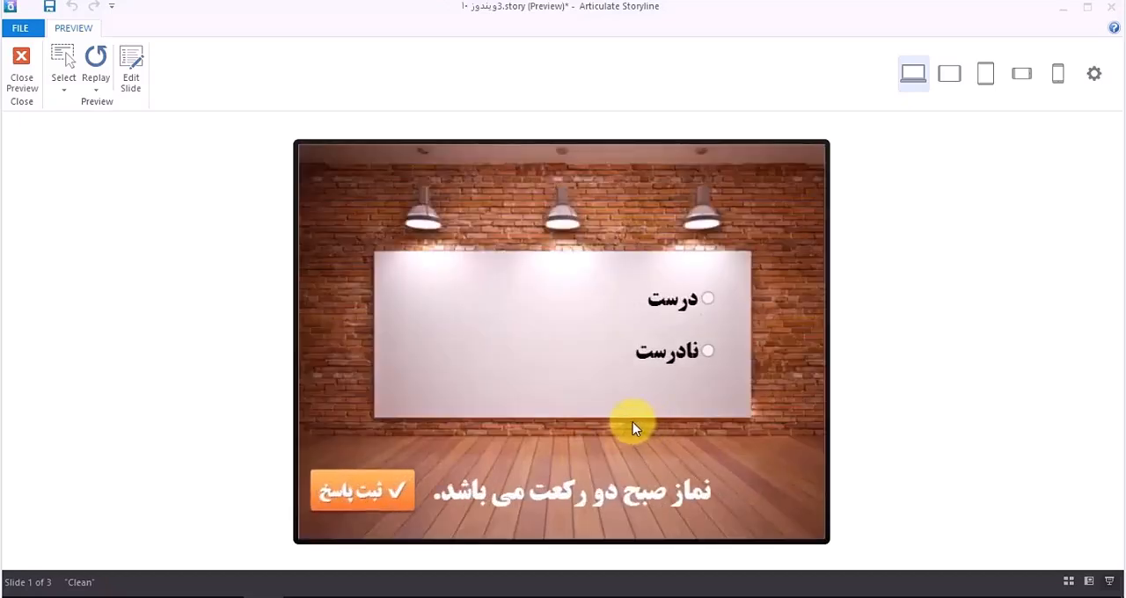
# Step: Mark the morning prayer statement as "درست", submit it and continue past the feedback
pyautogui.click(674, 297)
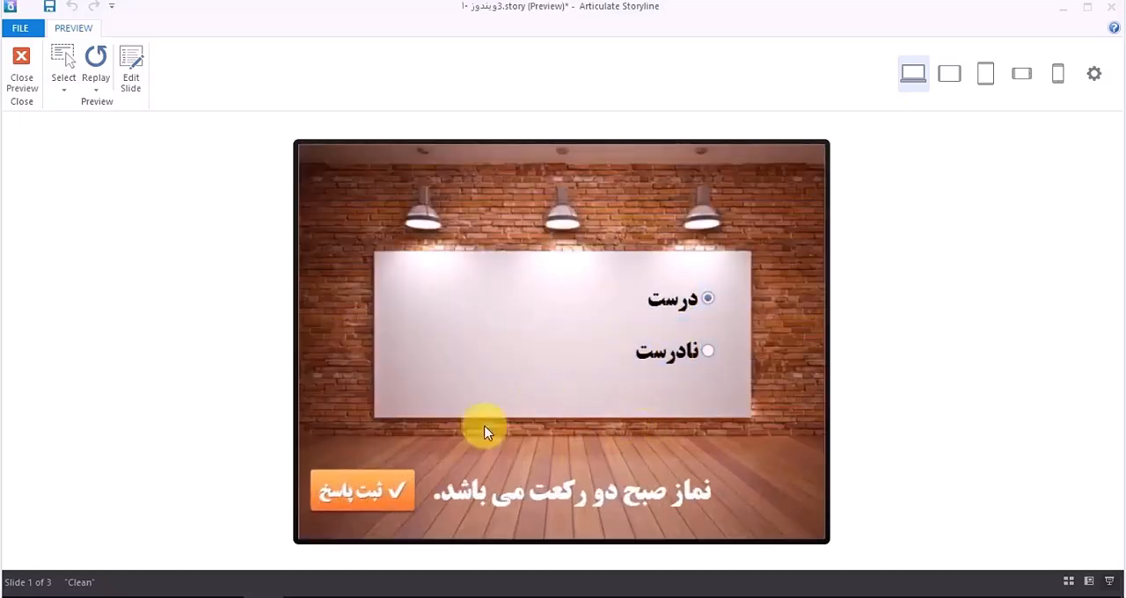
pyautogui.click(382, 491)
pyautogui.click(559, 394)
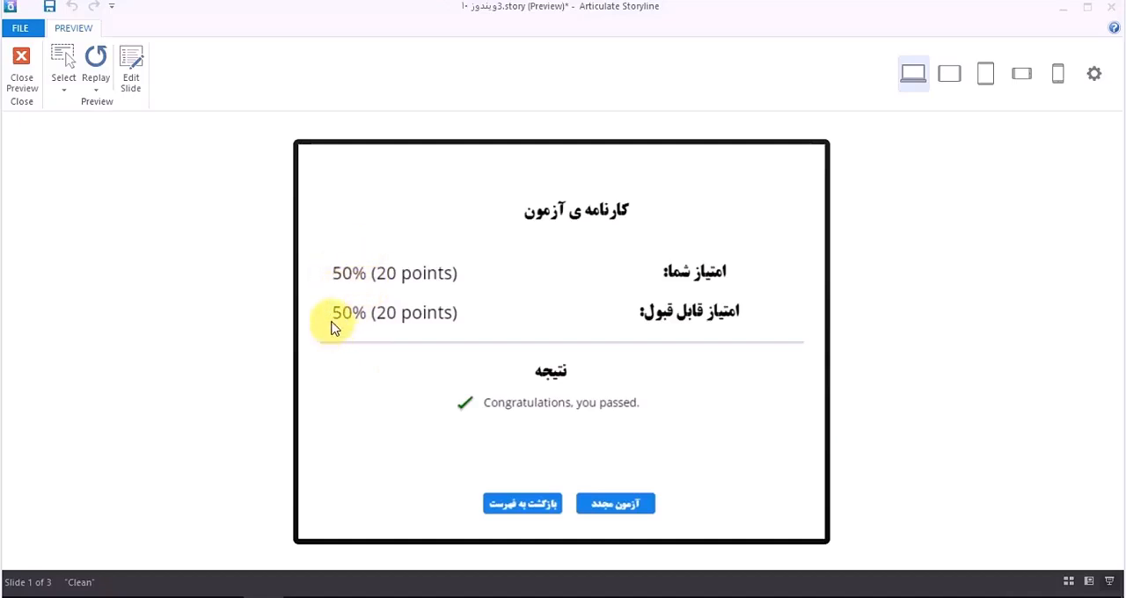
# Step: Test retaking the quiz from the results slide with "آزمون مجدد", start it again and close the preview
pyautogui.click(634, 508)
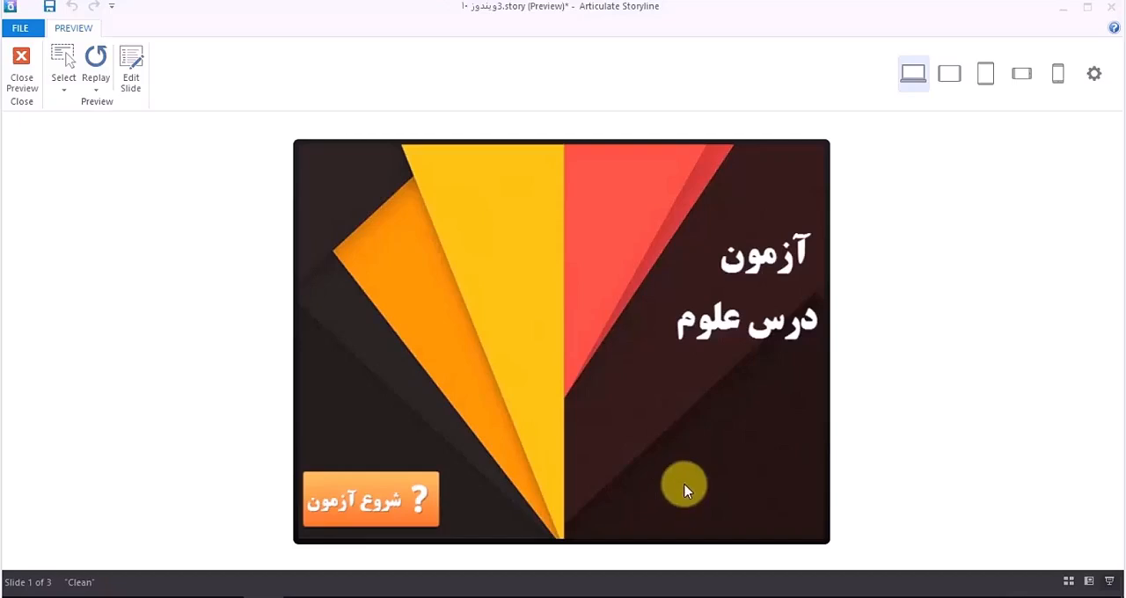
pyautogui.click(409, 500)
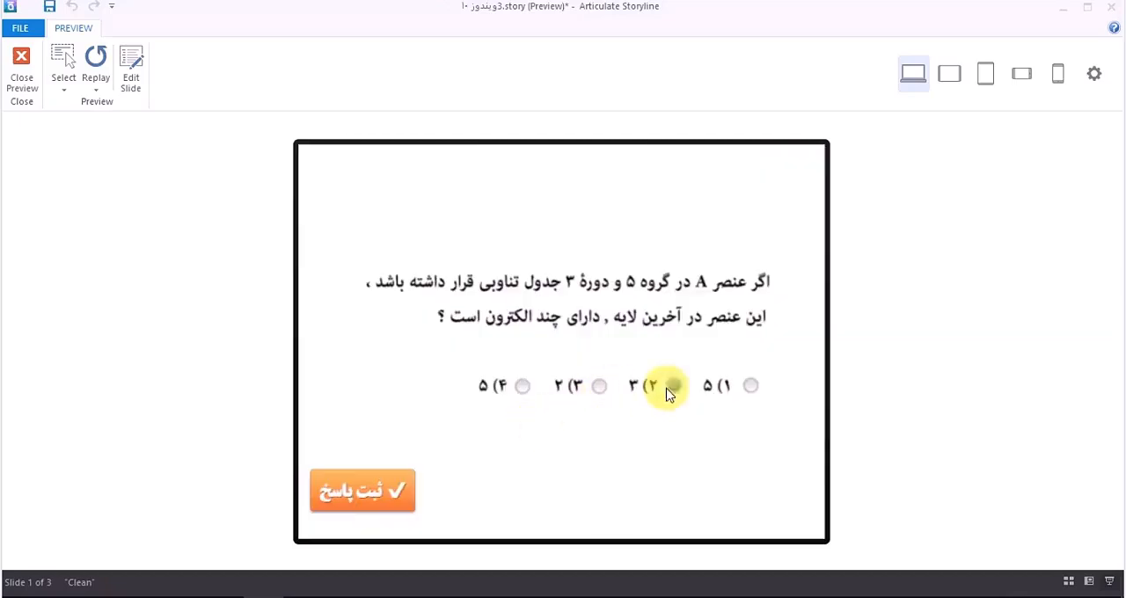
pyautogui.click(21, 66)
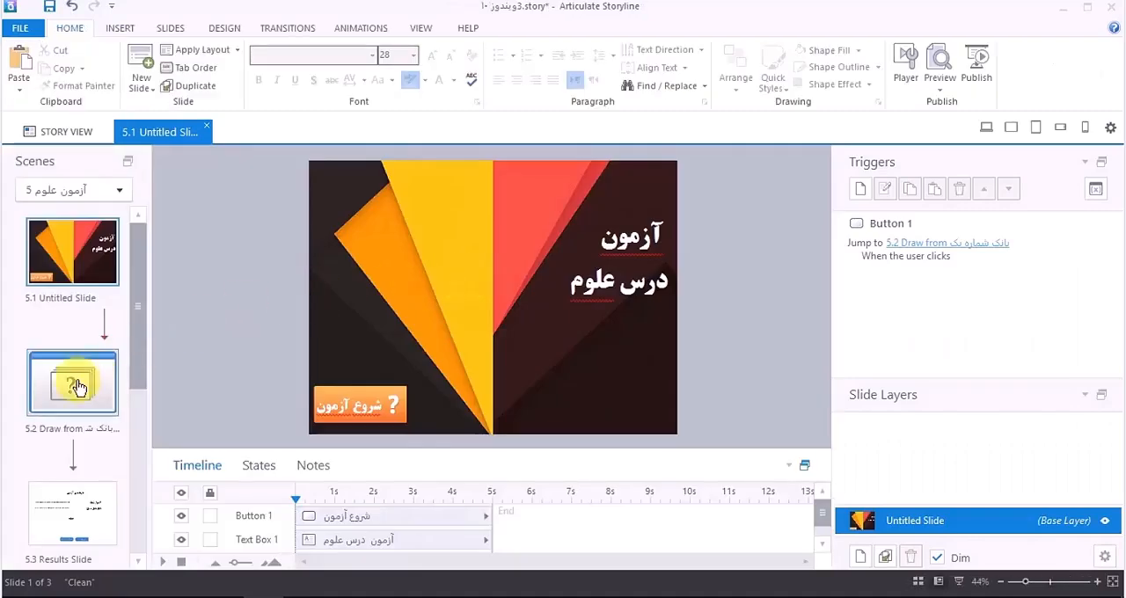
# Step: Open the question bank behind draw slide 5.2, clear the preselected answer "H" on slide Q1.3 and check slide Q1.1
pyautogui.click(76, 385)
pyautogui.doubleClick(357, 247)
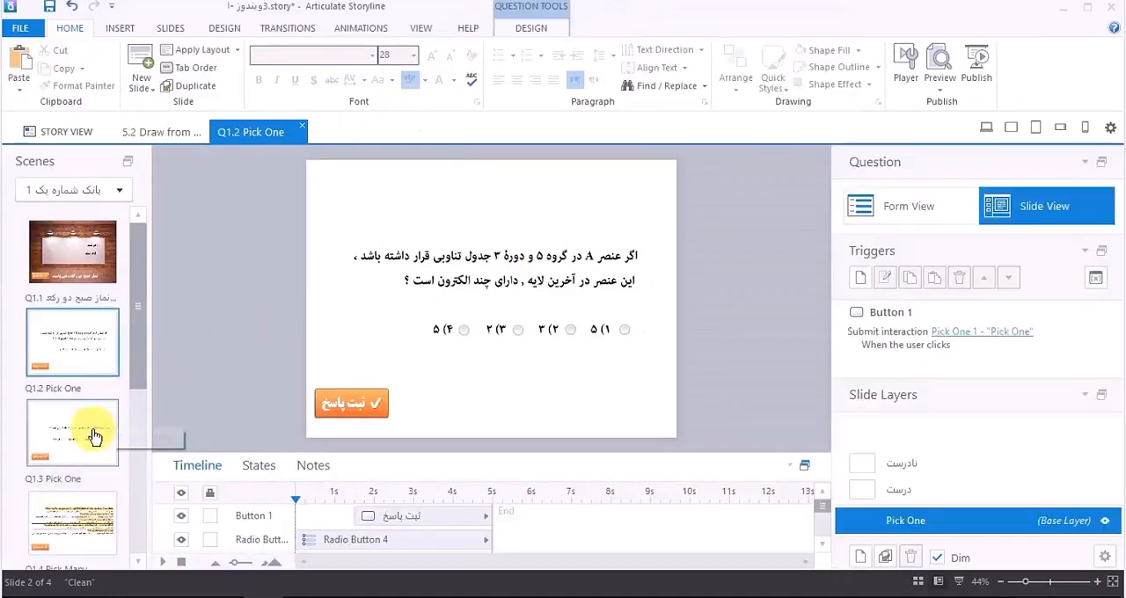
pyautogui.click(89, 443)
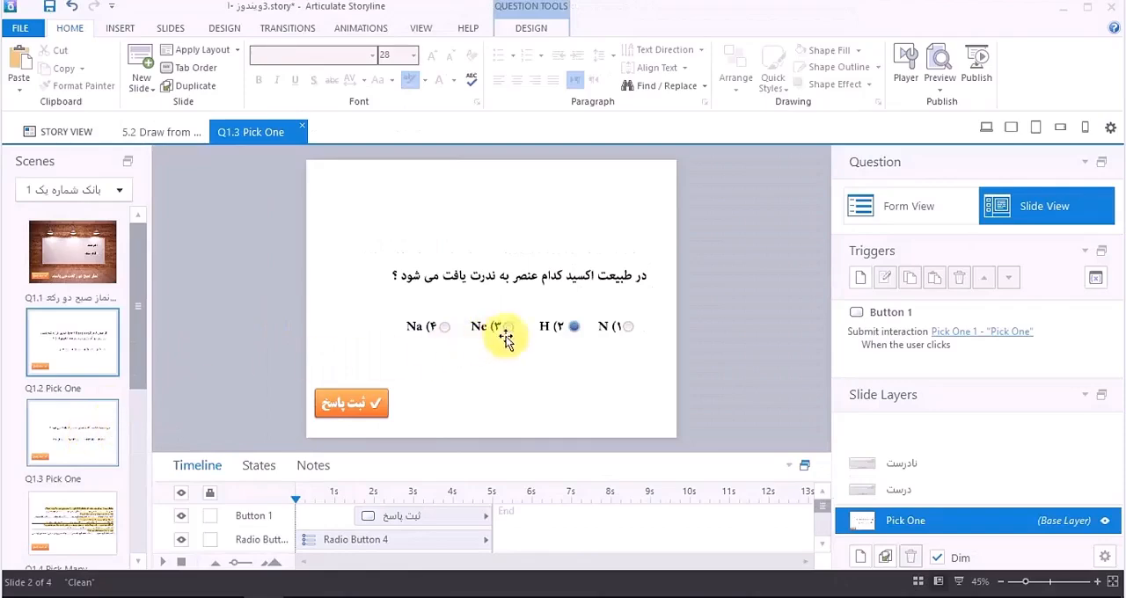
pyautogui.click(574, 334)
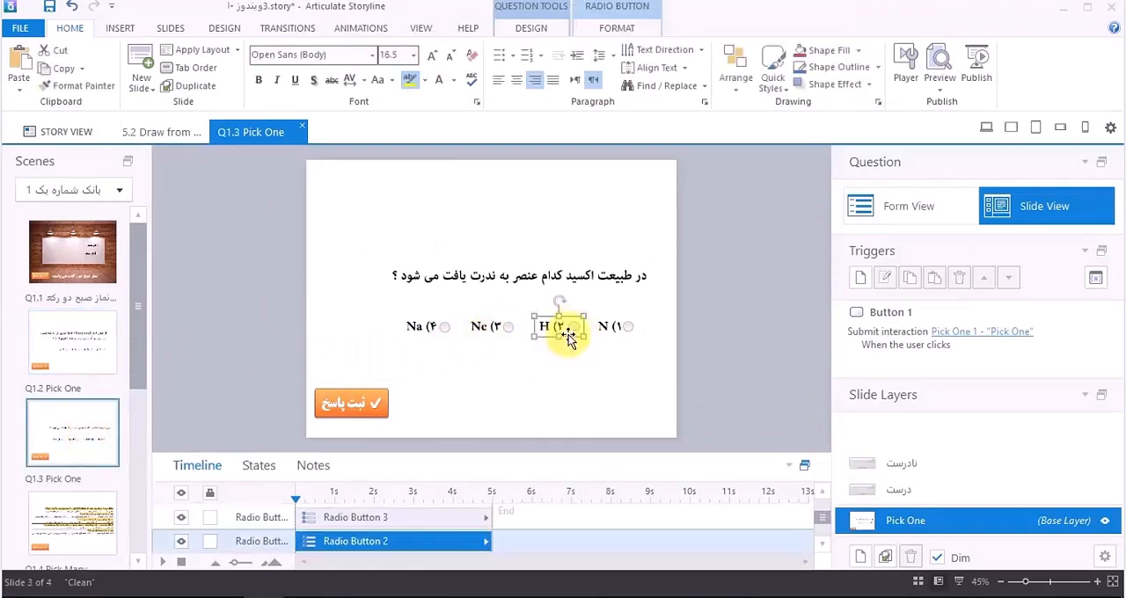
pyautogui.click(106, 267)
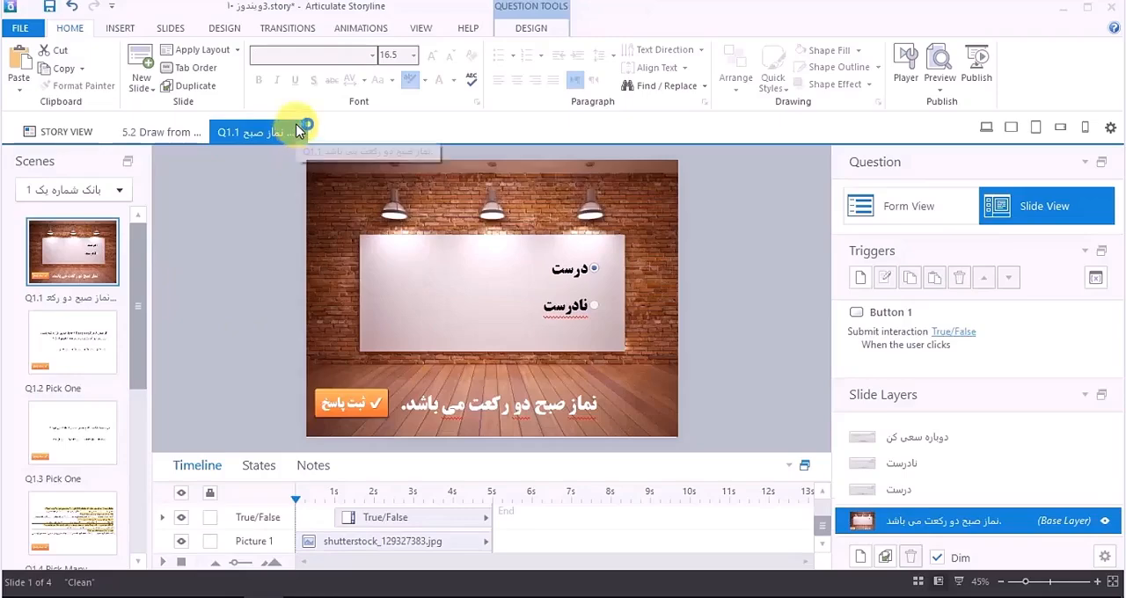
pyautogui.click(306, 126)
# Step: Preview the scene from slide 5.1, start the test and submit option 3 "Ne" for the oxide question
pyautogui.click(83, 264)
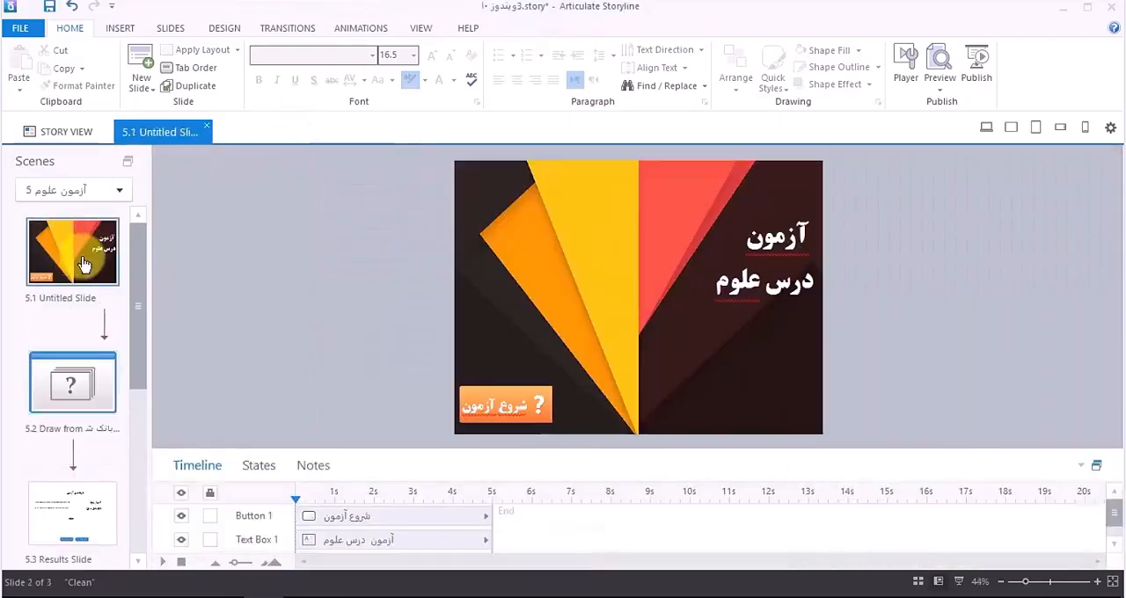
pyautogui.click(940, 88)
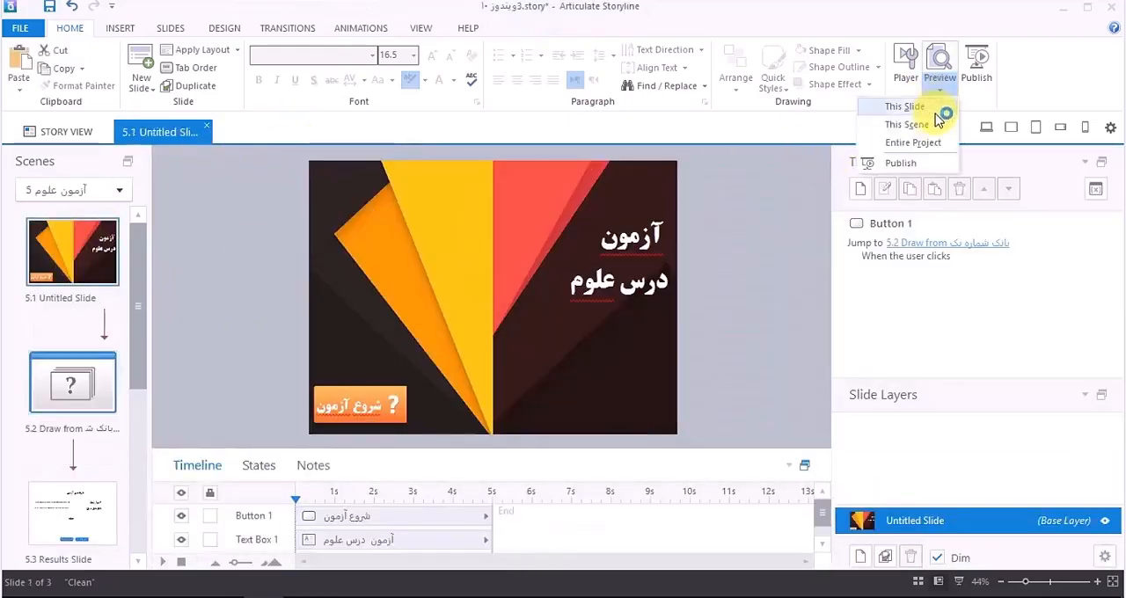
pyautogui.click(936, 111)
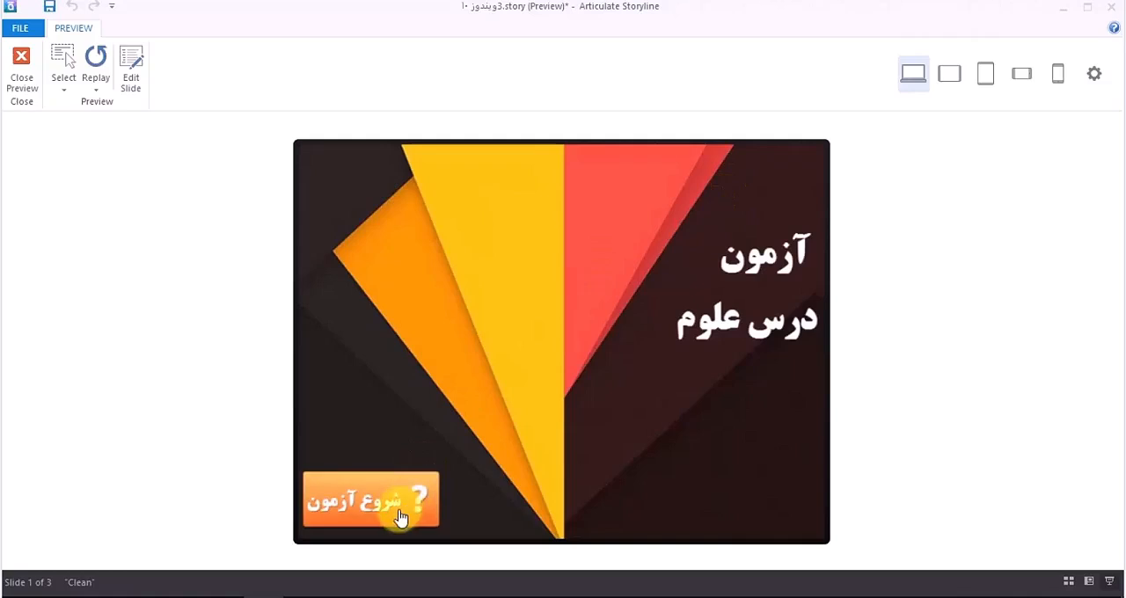
pyautogui.click(403, 519)
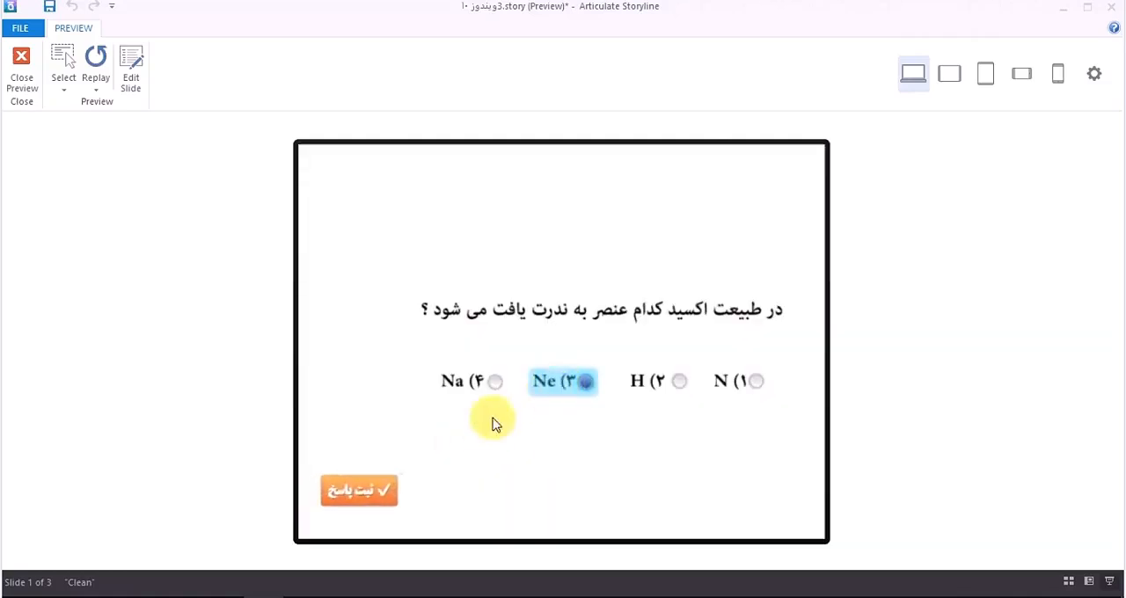
pyautogui.click(395, 493)
pyautogui.click(557, 398)
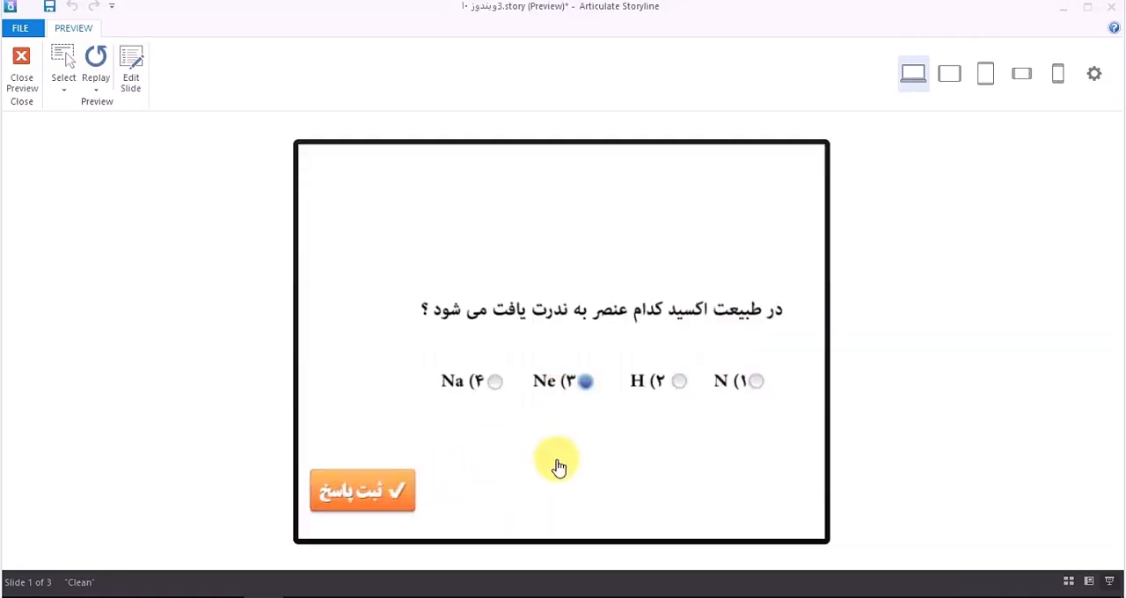
# Step: Check options 2, 2, 3, 4 and 3 for the five questions on the multi-question slide, submit and continue past the feedback
pyautogui.click(574, 369)
pyautogui.click(615, 336)
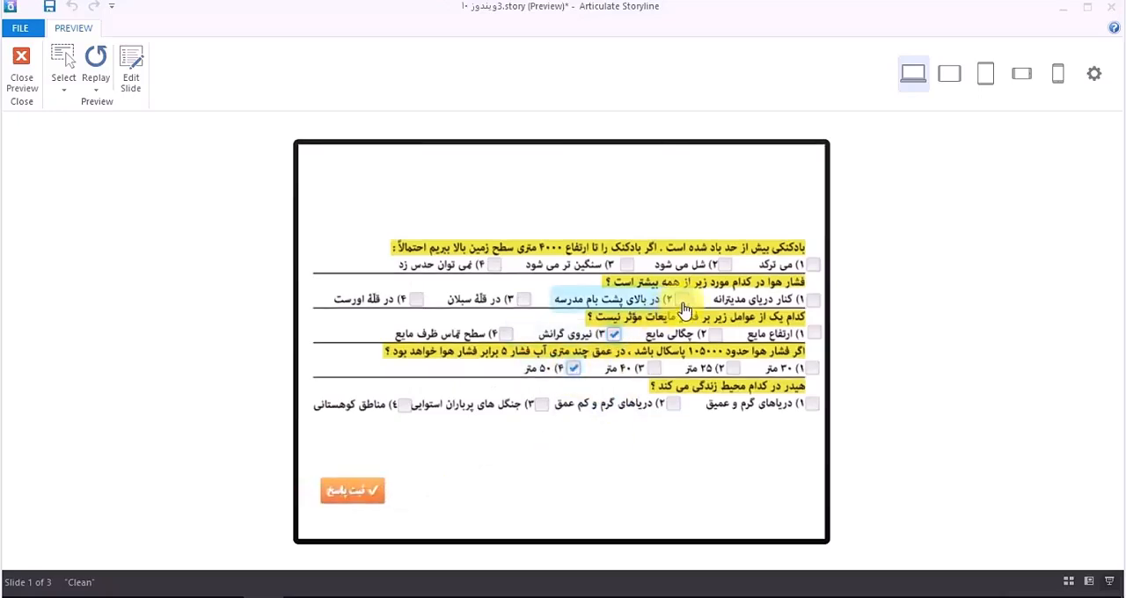
pyautogui.click(682, 299)
pyautogui.click(724, 265)
pyautogui.click(534, 417)
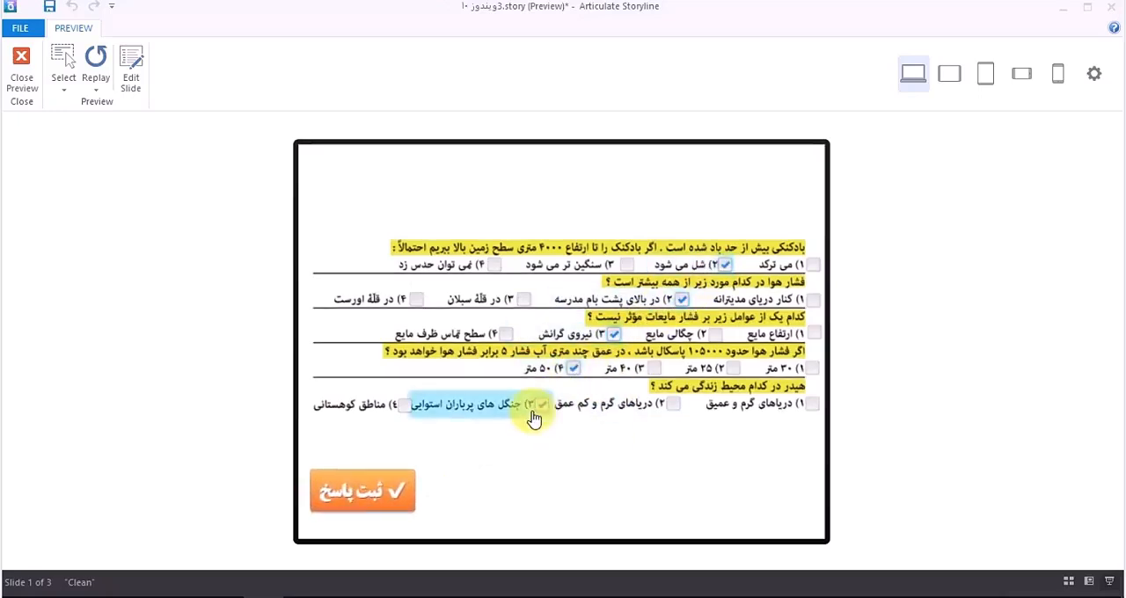
pyautogui.click(394, 479)
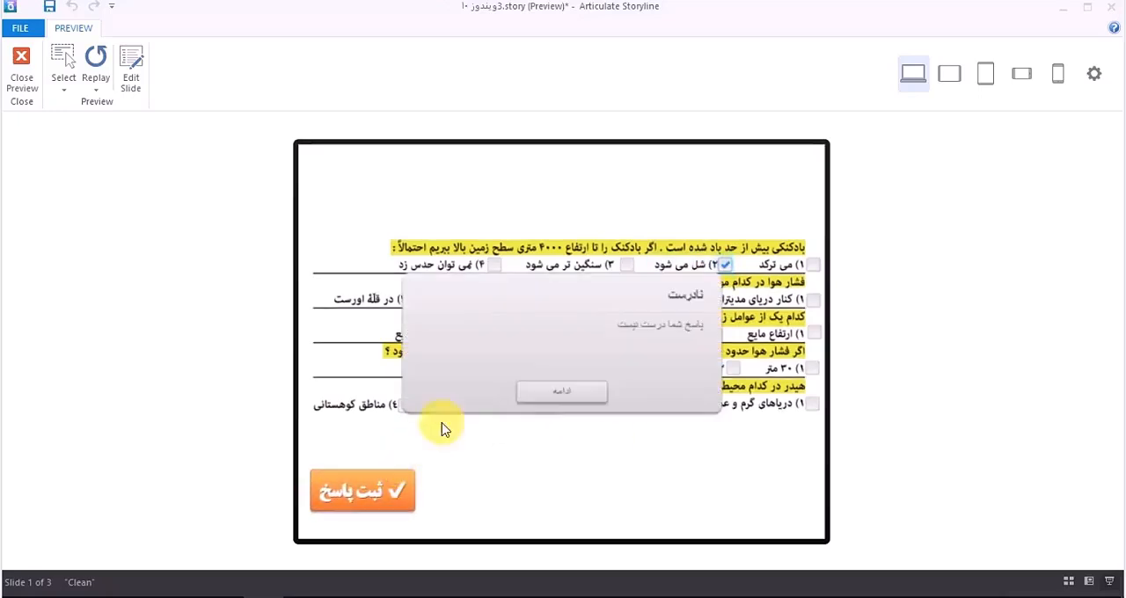
pyautogui.click(582, 395)
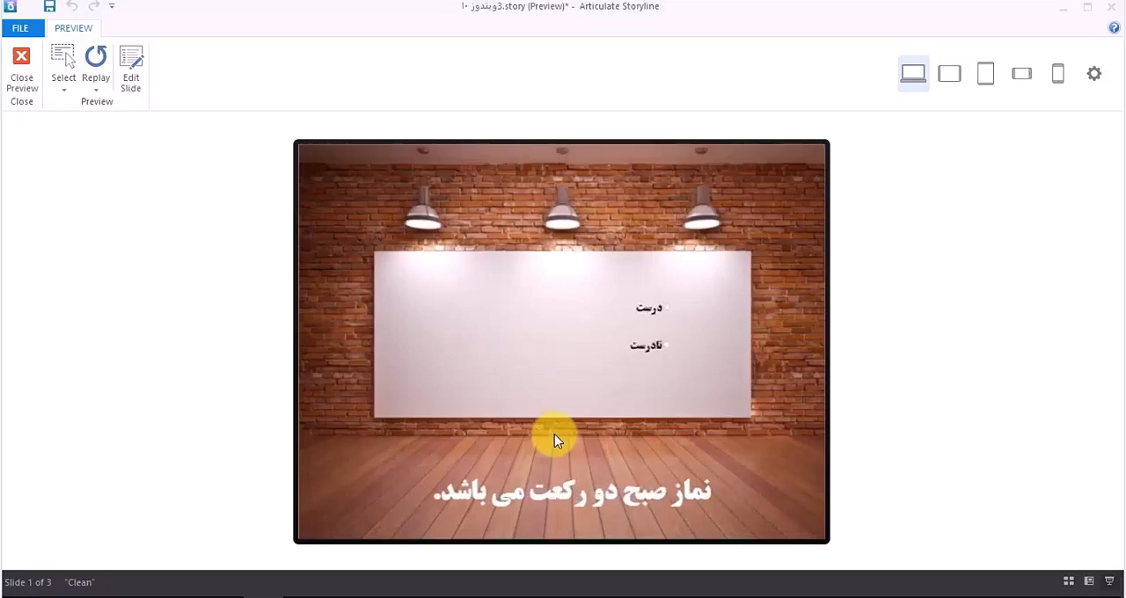
# Step: Choose "درست" for the morning prayer statement, submit the answer and continue to the next question
pyautogui.click(666, 347)
pyautogui.click(677, 299)
pyautogui.click(364, 500)
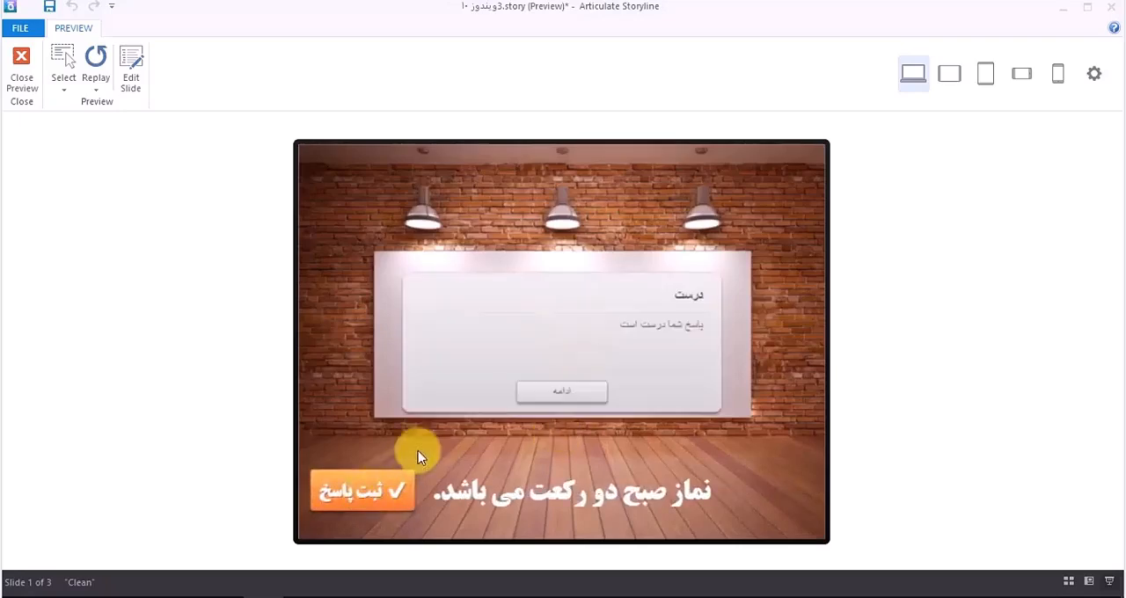
pyautogui.click(563, 396)
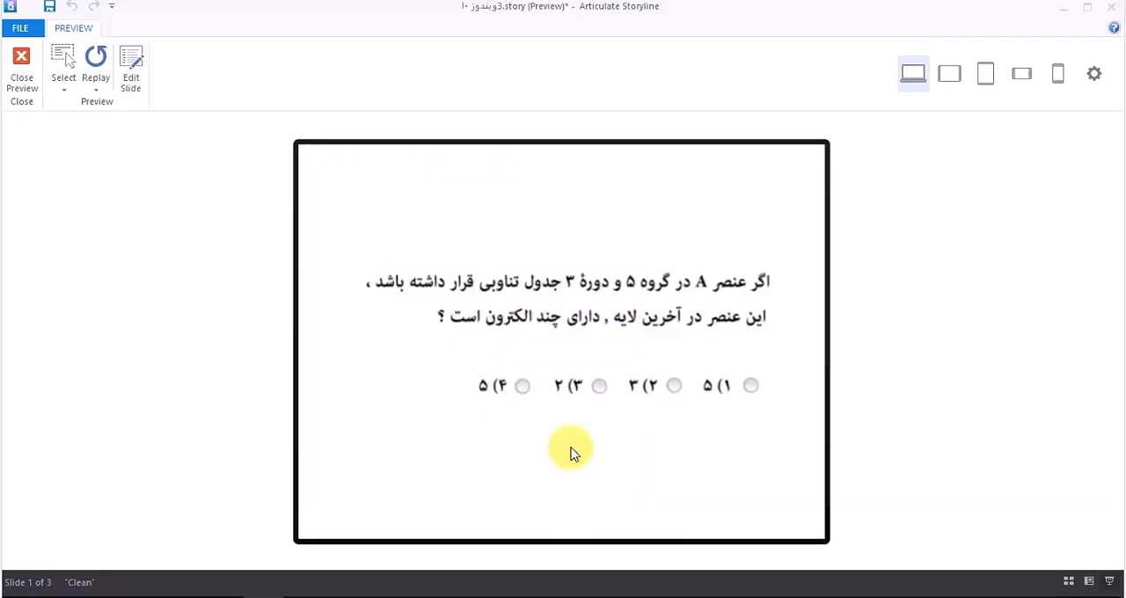
# Step: Answer the question about element A with option 3, submit it and continue to the results slide
pyautogui.click(597, 386)
pyautogui.click(390, 492)
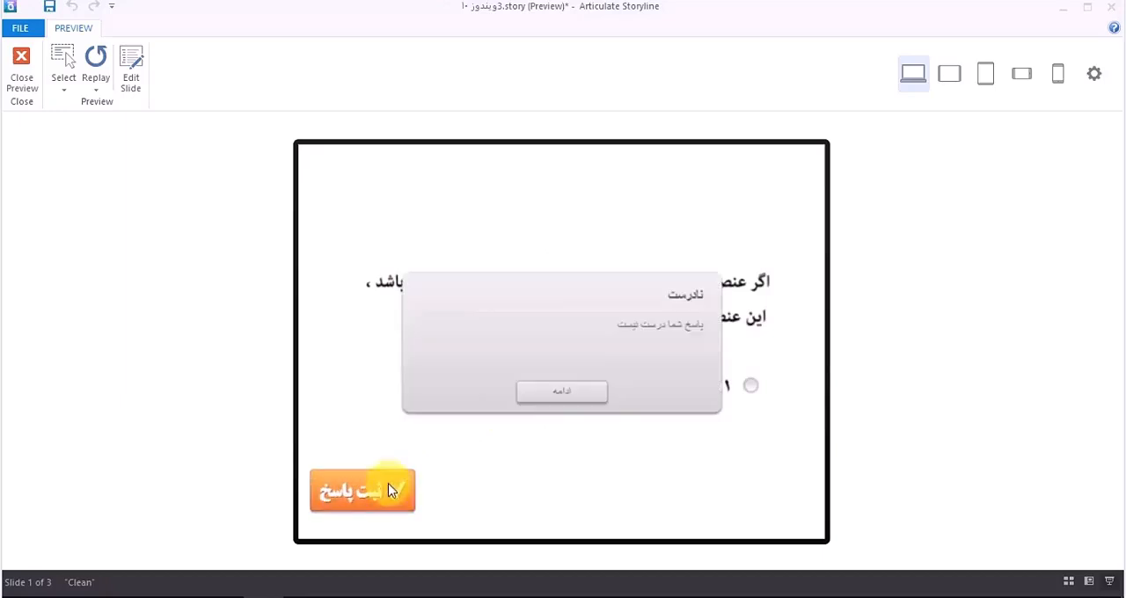
pyautogui.click(545, 395)
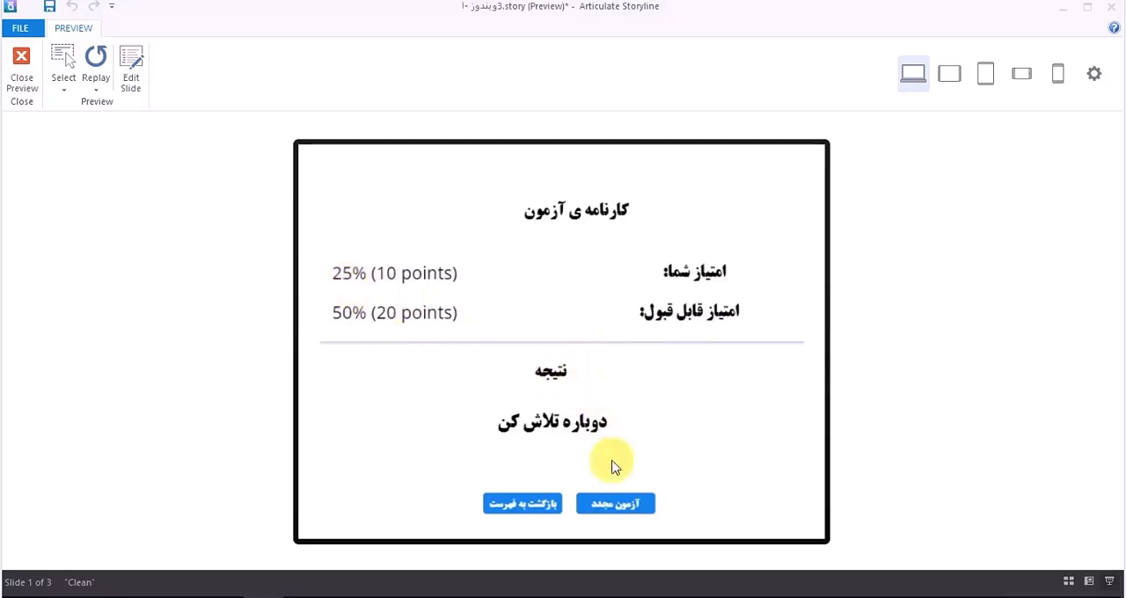
# Step: Retake the test with "آزمون مجدد" and resubmit the retained answers on the oxide and multi-question slides
pyautogui.click(624, 508)
pyautogui.click(412, 499)
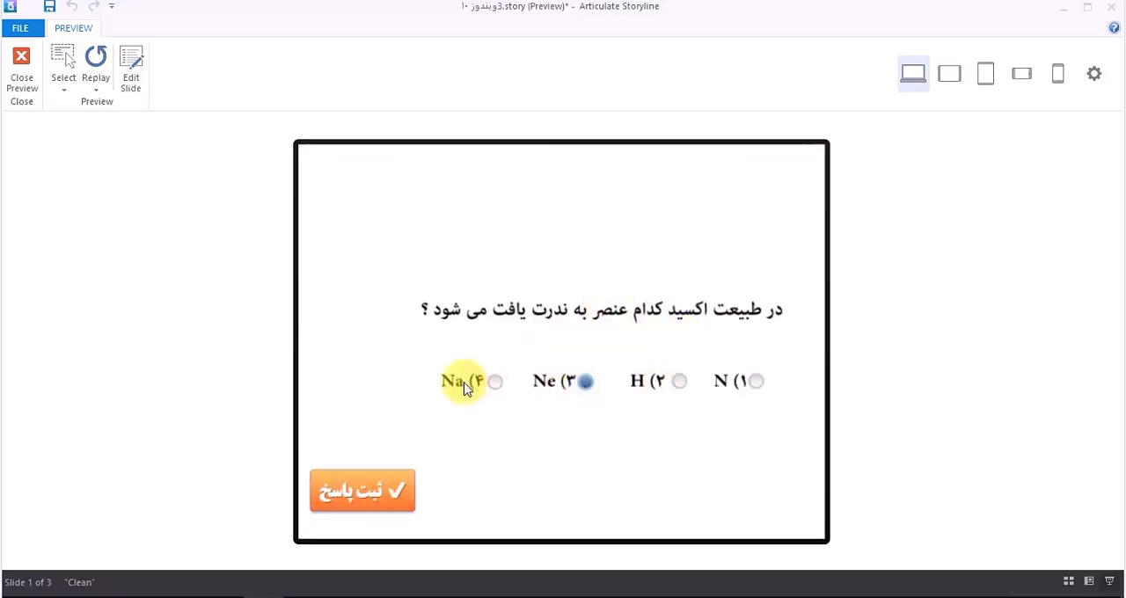
pyautogui.click(395, 495)
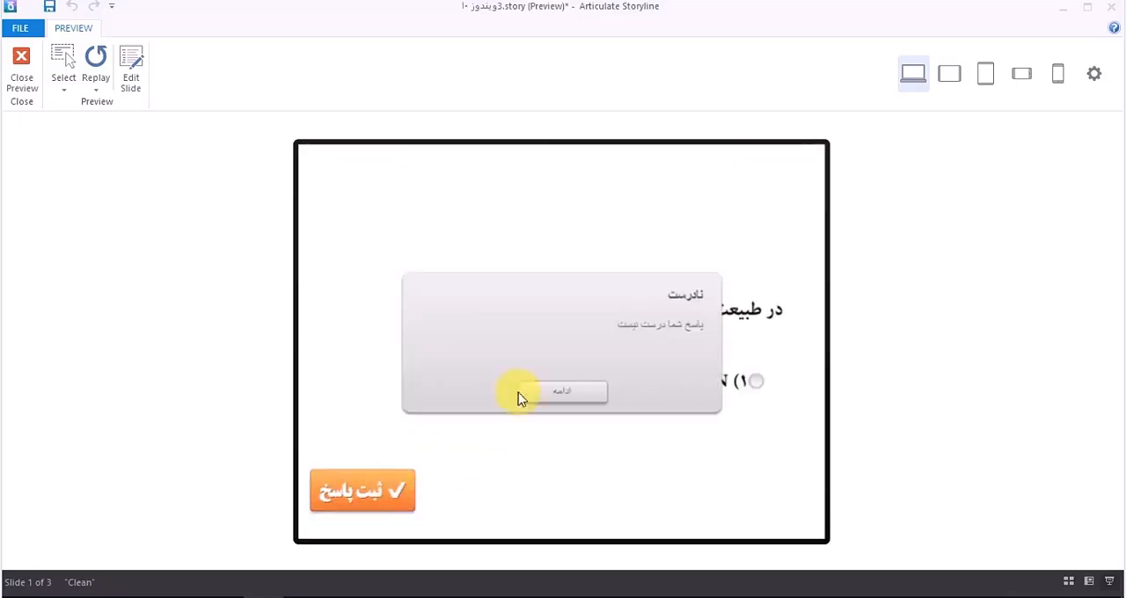
pyautogui.click(592, 395)
pyautogui.click(395, 490)
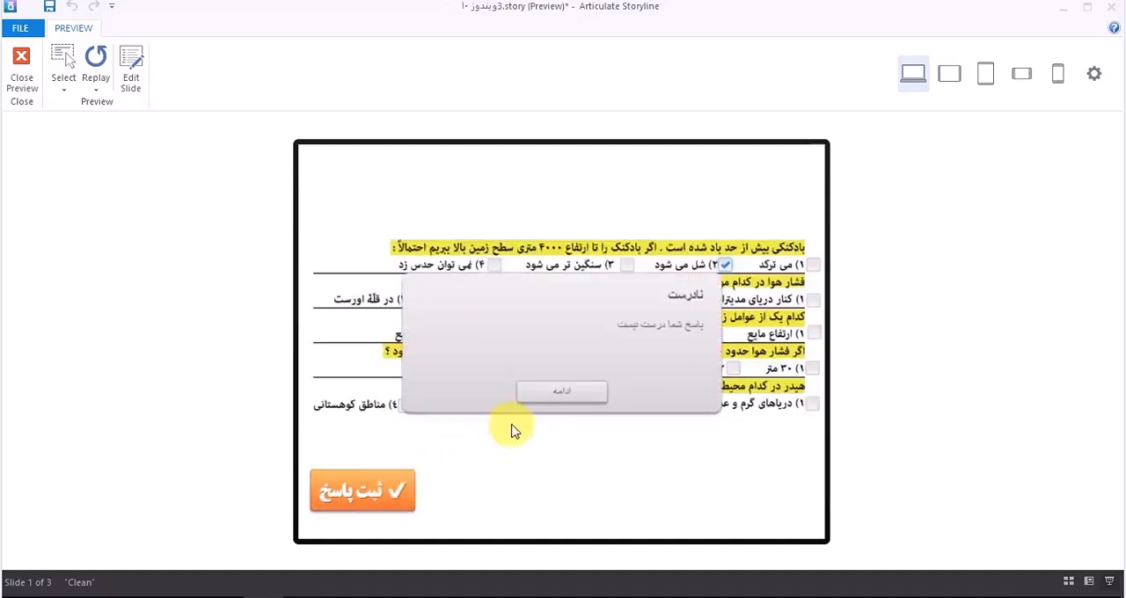
pyautogui.click(566, 396)
# Step: Resubmit the retained answer on the morning prayer slide and option 3 for element A, continuing to the results slide
pyautogui.click(377, 486)
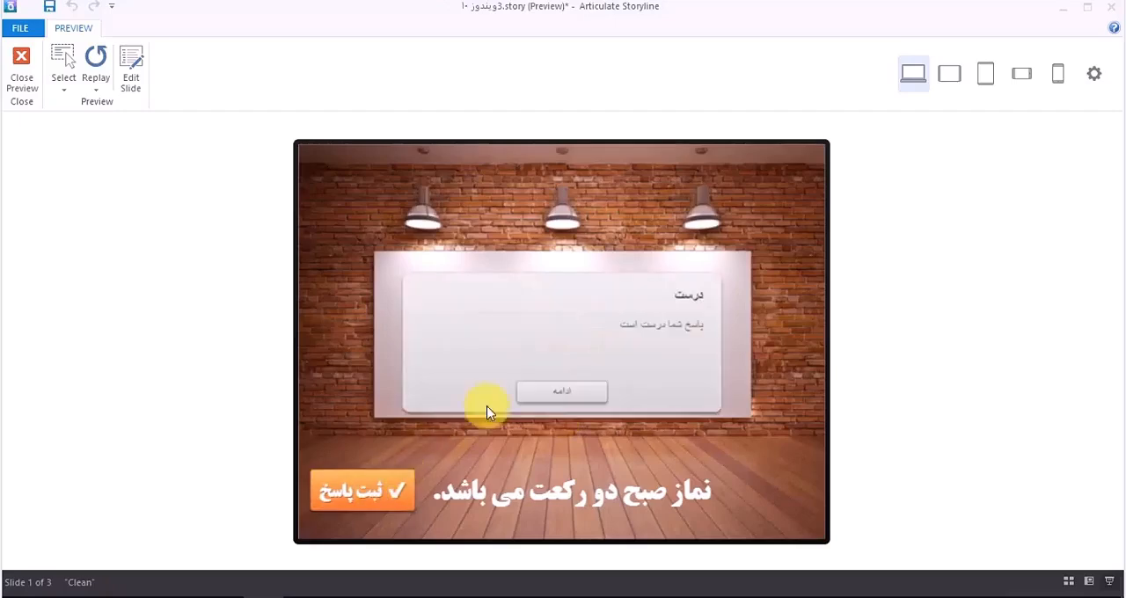
pyautogui.click(560, 396)
pyautogui.click(598, 385)
pyautogui.click(387, 489)
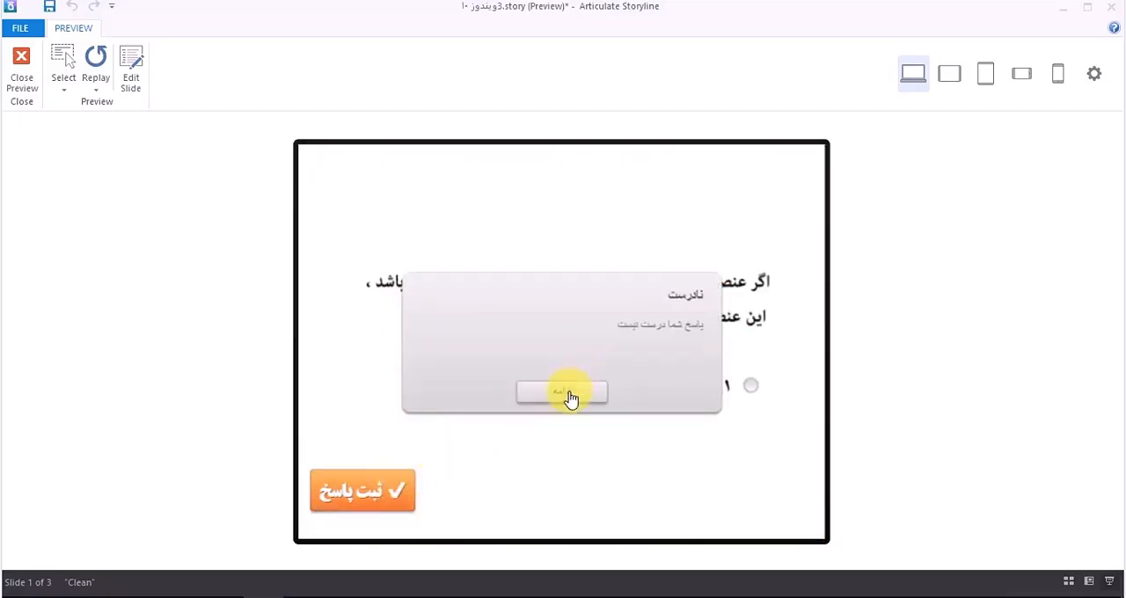
pyautogui.click(567, 396)
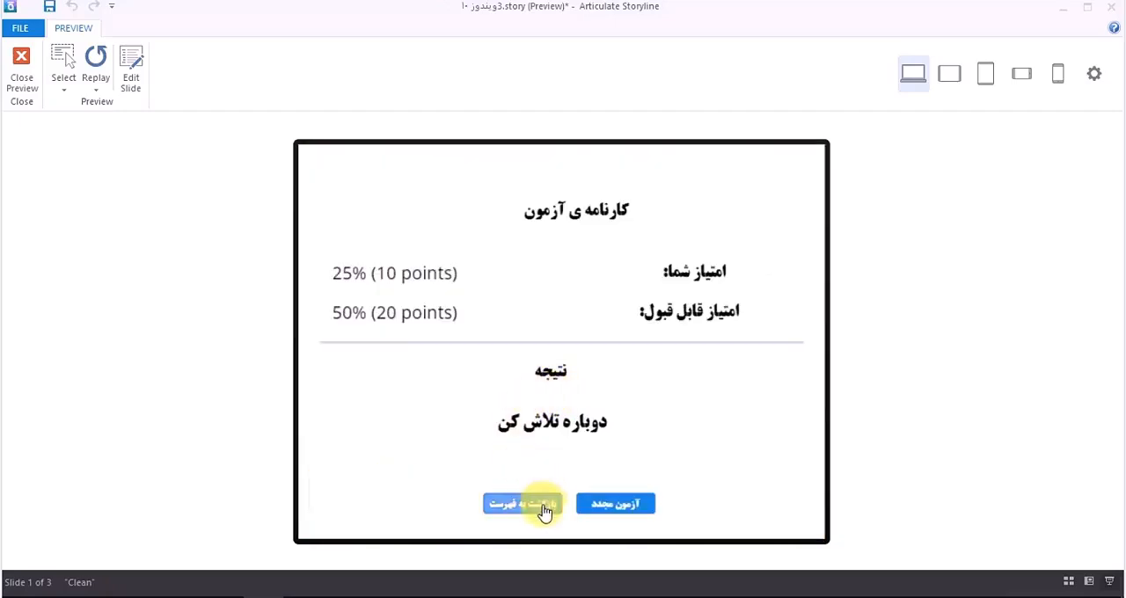
# Step: Test the "بازگشت به فهرست" button on the results slide and close the preview
pyautogui.click(544, 508)
pyautogui.click(547, 357)
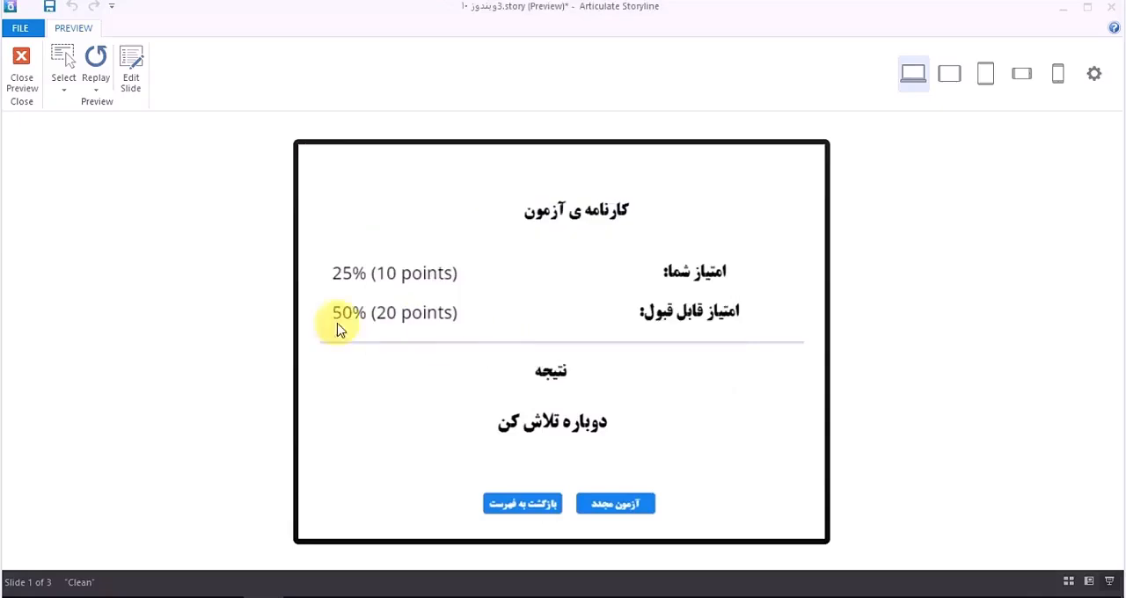
pyautogui.click(13, 86)
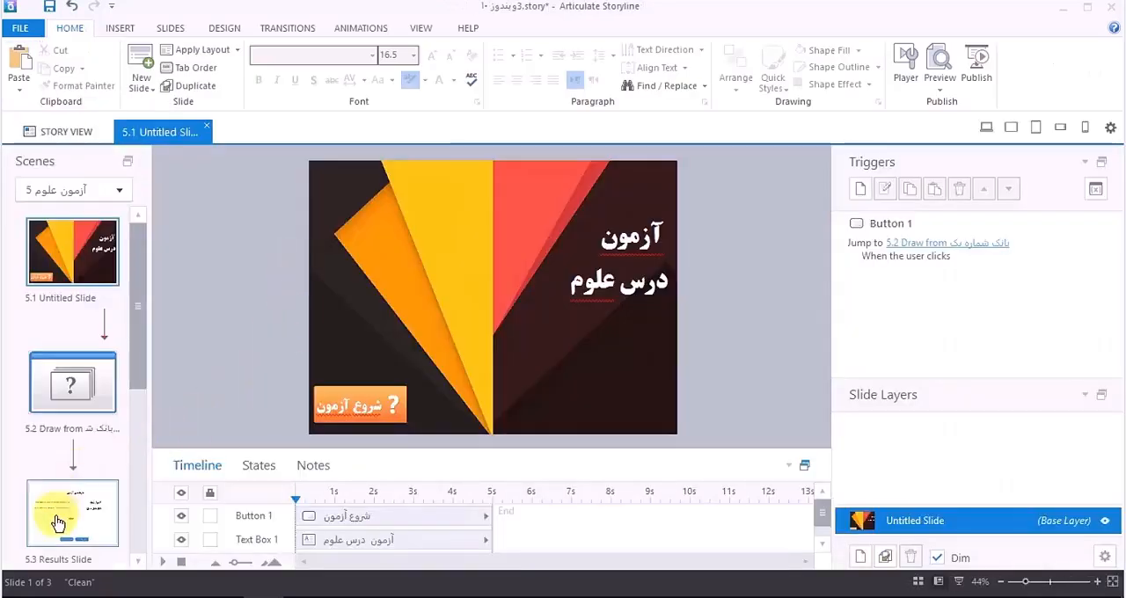
# Step: On slide 5.3, move the "آزمون مجدد" button's Reset results trigger above its jump trigger and check the "بازگشت به فهرست" button's jump trigger
pyautogui.click(57, 524)
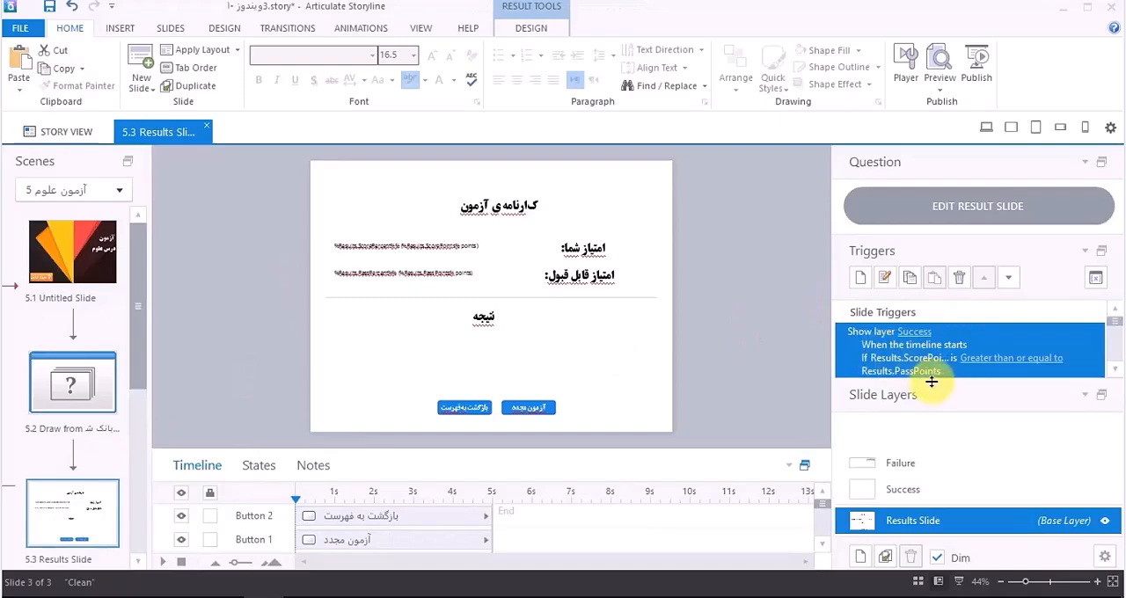
pyautogui.moveTo(939, 400); pyautogui.dragTo(939, 457)
pyautogui.click(882, 403)
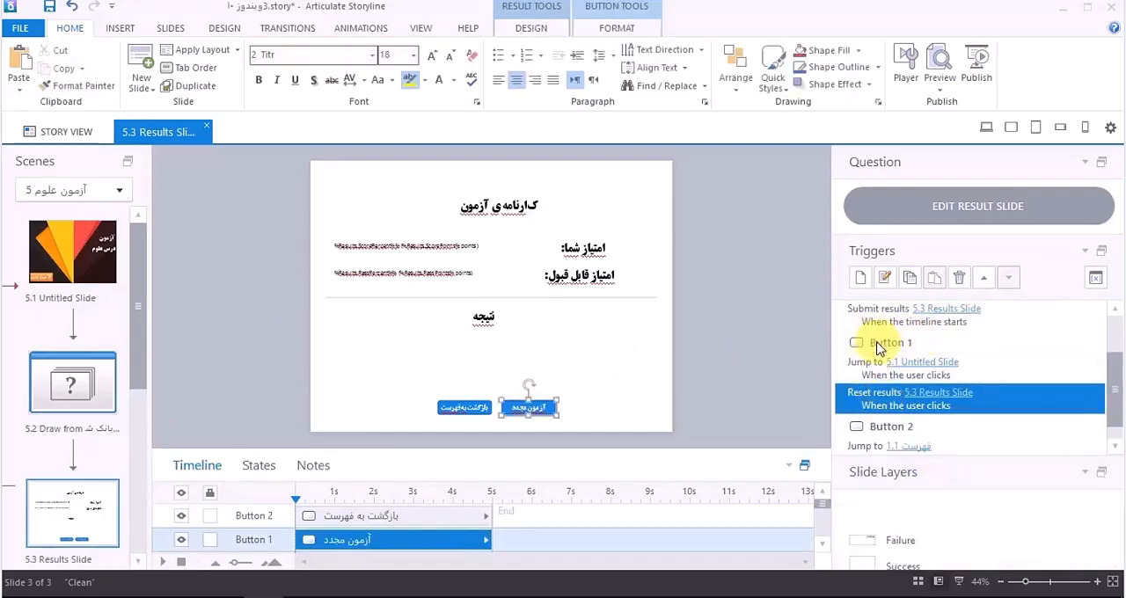
pyautogui.click(874, 370)
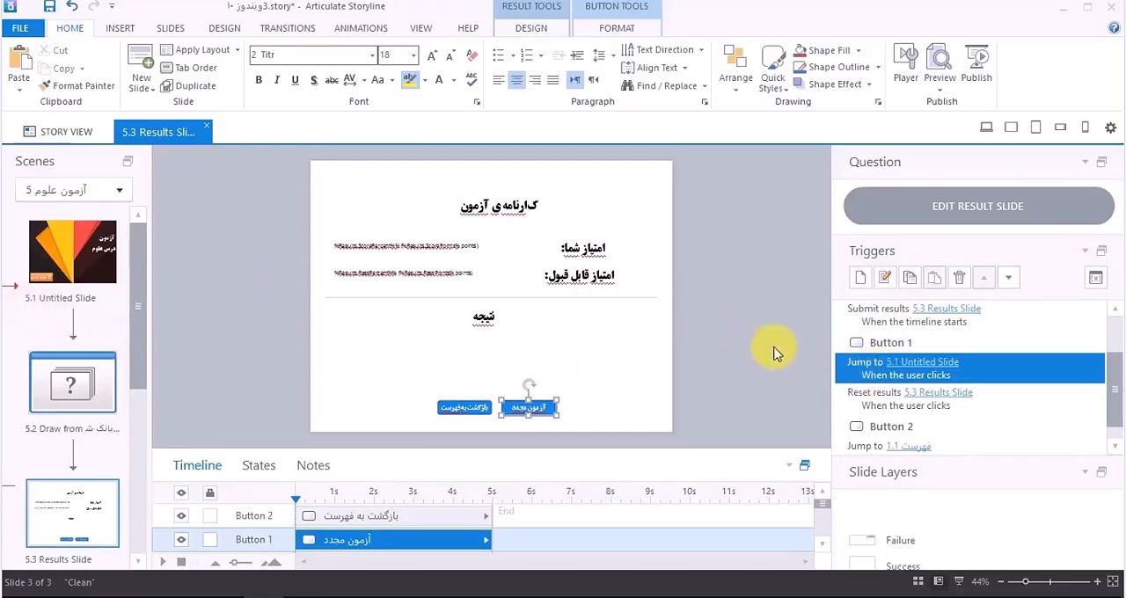
pyautogui.click(906, 406)
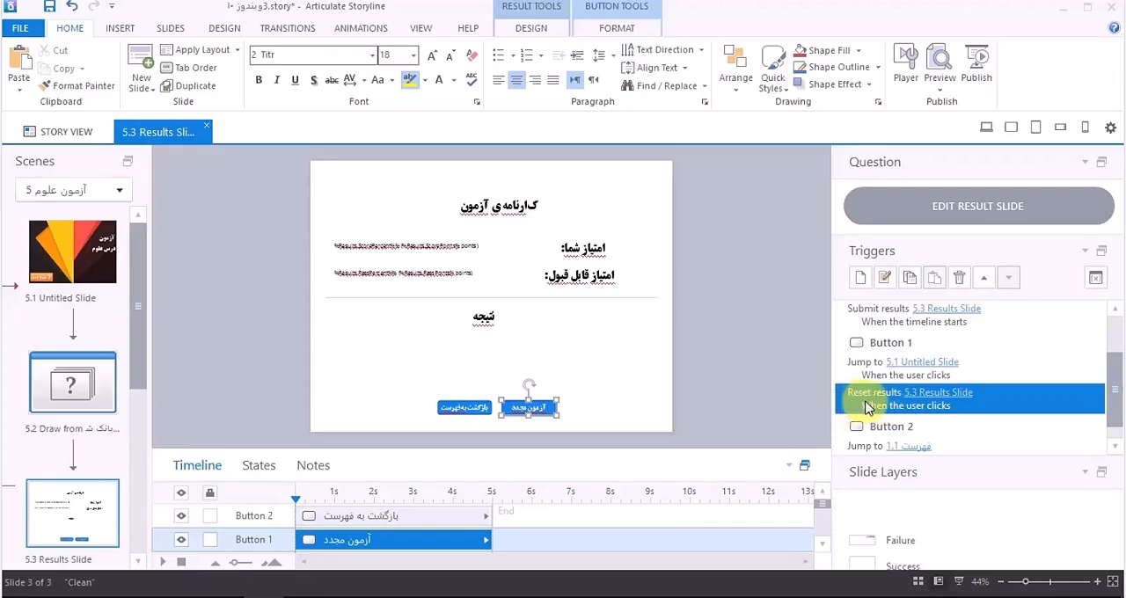
pyautogui.click(983, 278)
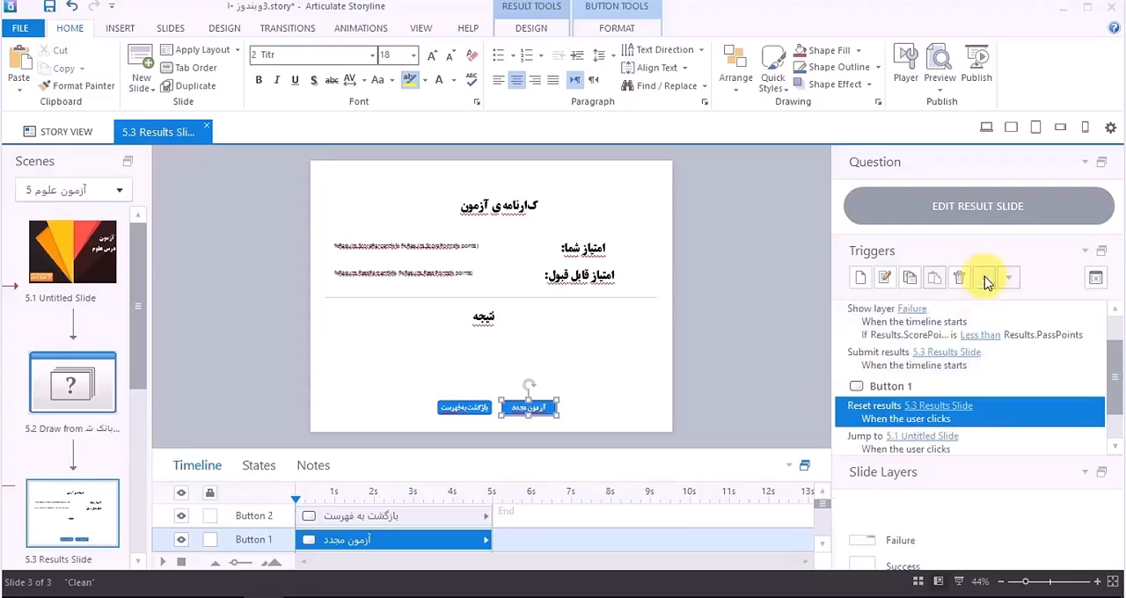
pyautogui.scroll(-2, 873, 451)
pyautogui.click(871, 428)
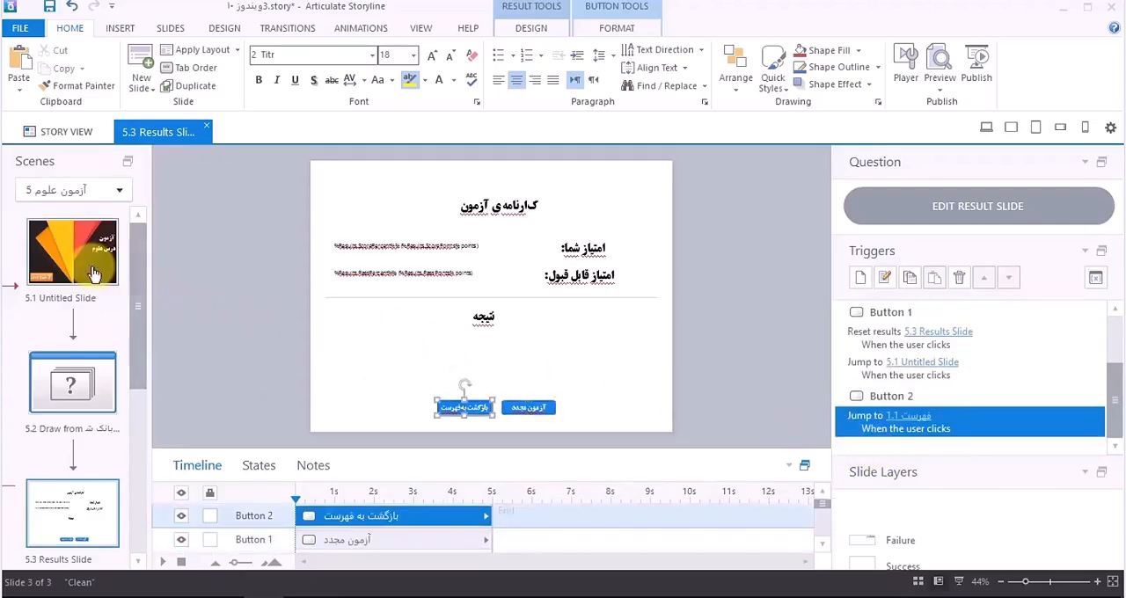
# Step: Preview the scene, start the test and submit options 3 and 4 for the third and fourth questions on the multi-question slide, continuing past the feedback
pyautogui.click(940, 88)
pyautogui.click(924, 127)
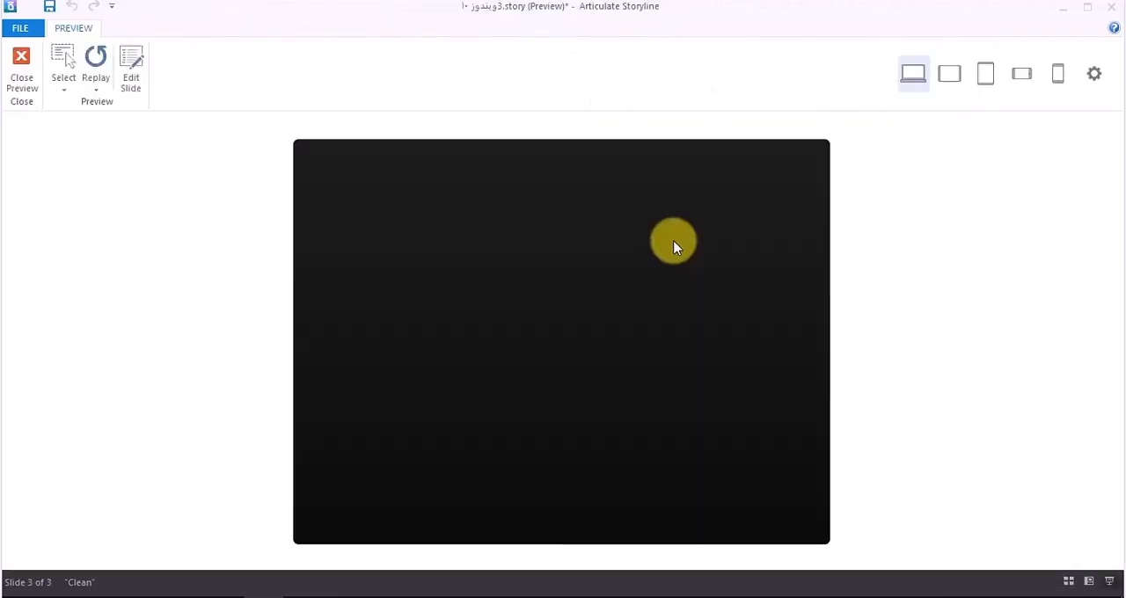
pyautogui.click(419, 515)
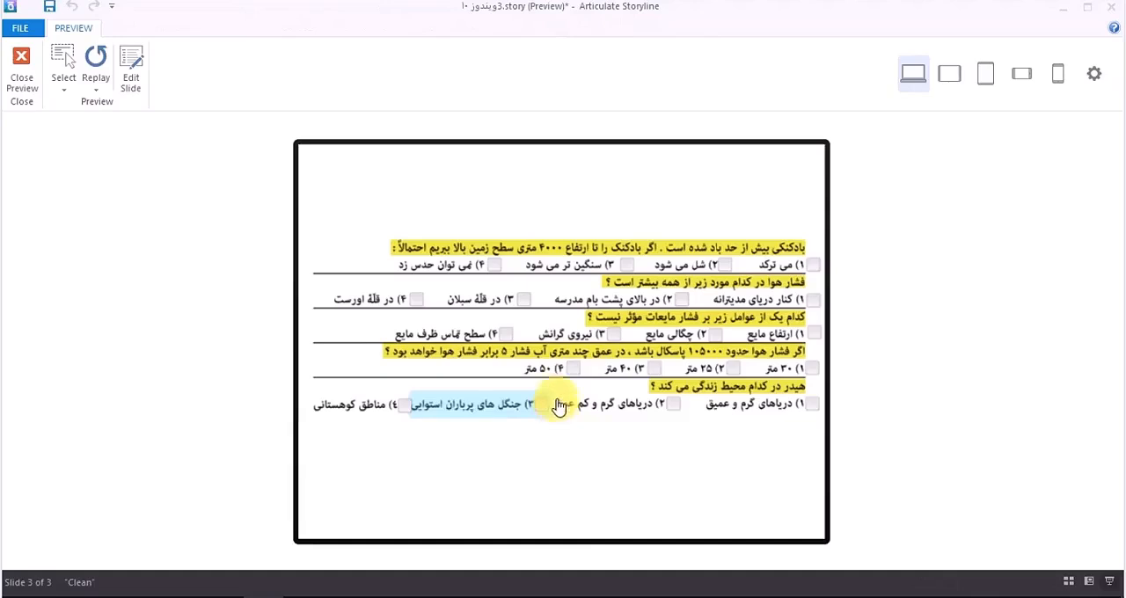
pyautogui.click(573, 369)
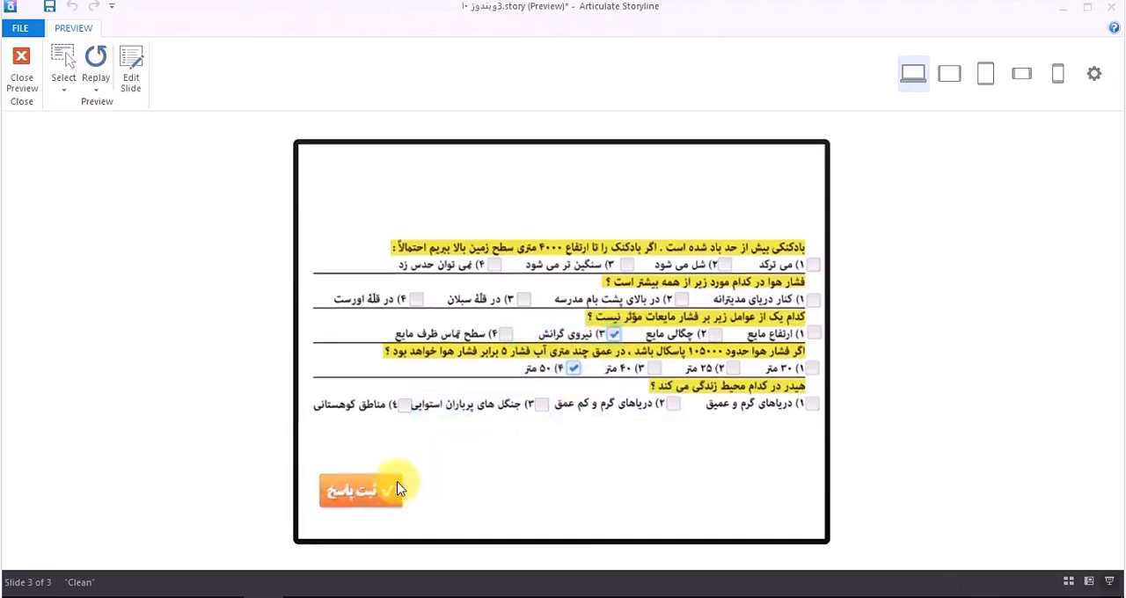
pyautogui.click(395, 486)
pyautogui.click(555, 405)
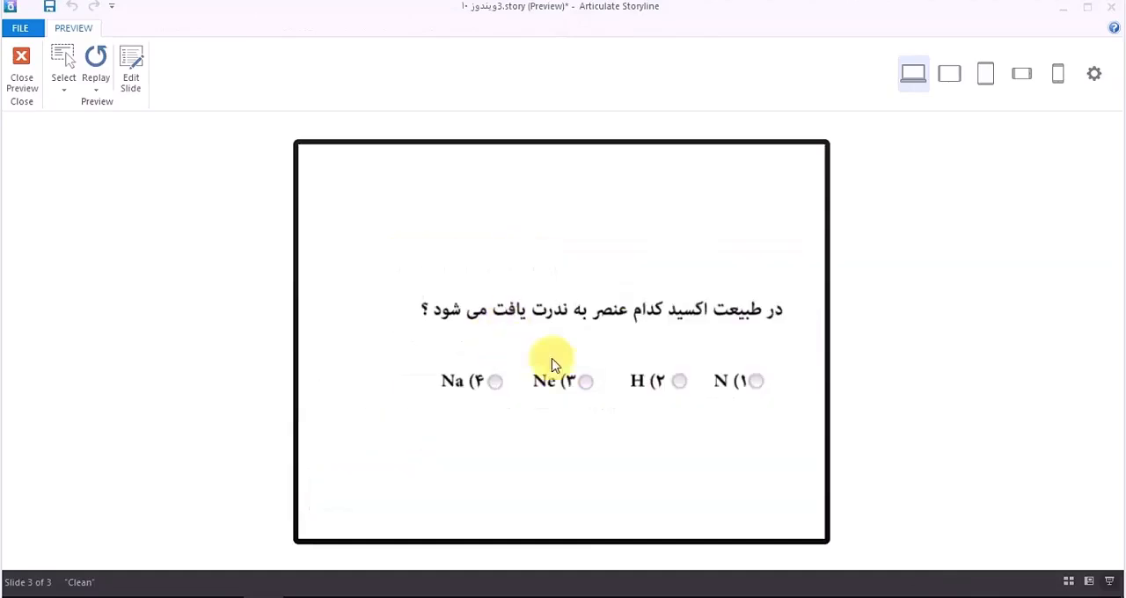
# Step: Answer the oxide question with option 3 (Ne), submit it and continue to the following question
pyautogui.click(568, 383)
pyautogui.click(370, 485)
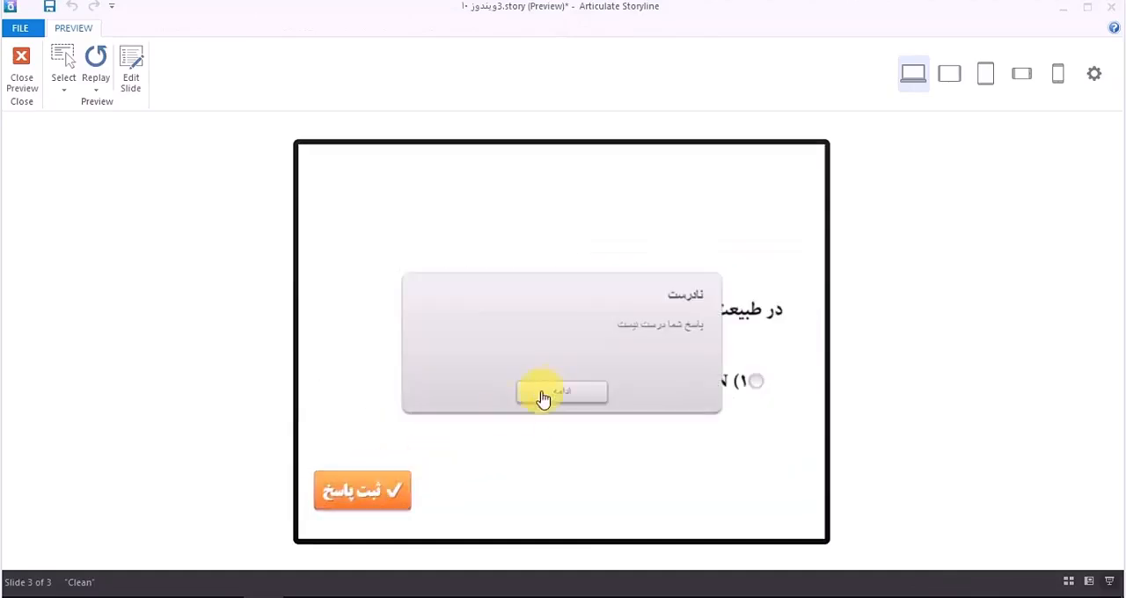
pyautogui.click(540, 395)
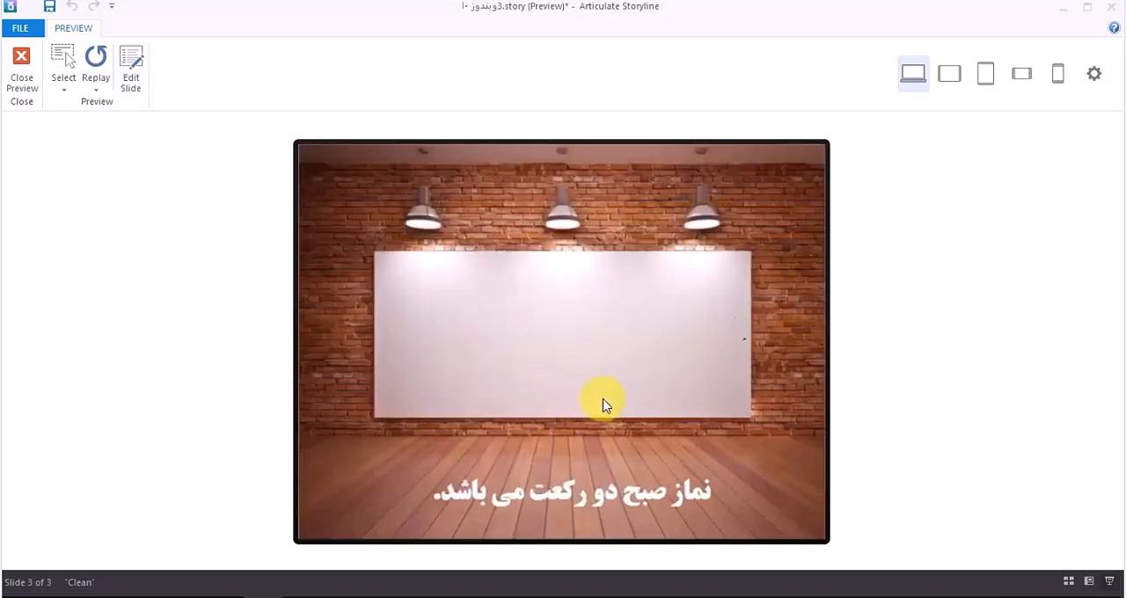
# Step: Submit "نادرست" for the morning prayer statement, retry it with "درست" and continue to the following question
pyautogui.click(625, 368)
pyautogui.click(389, 487)
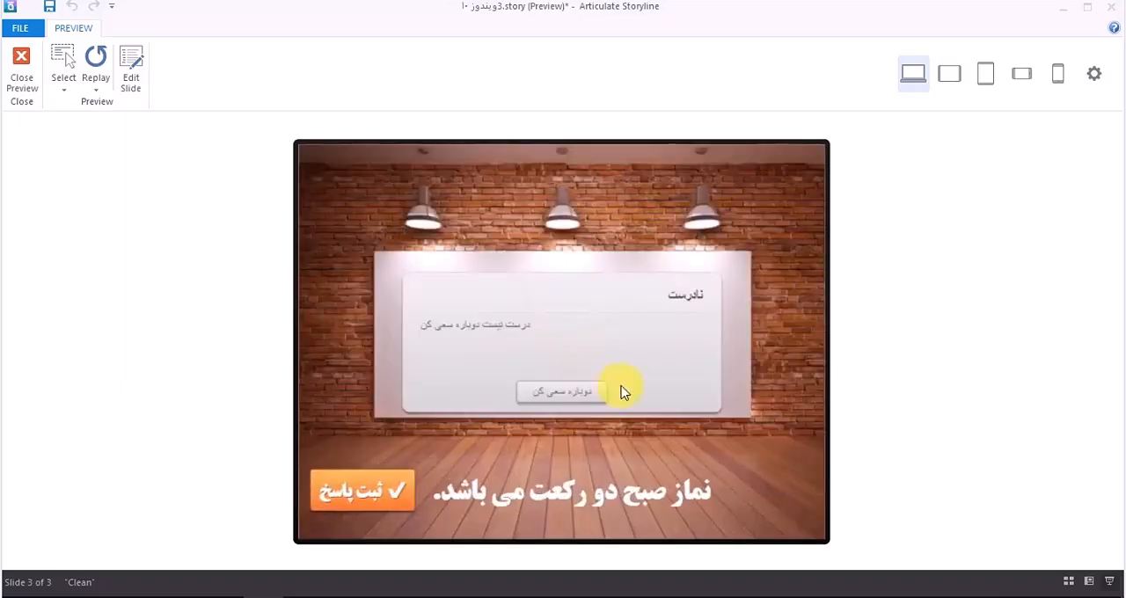
pyautogui.click(590, 396)
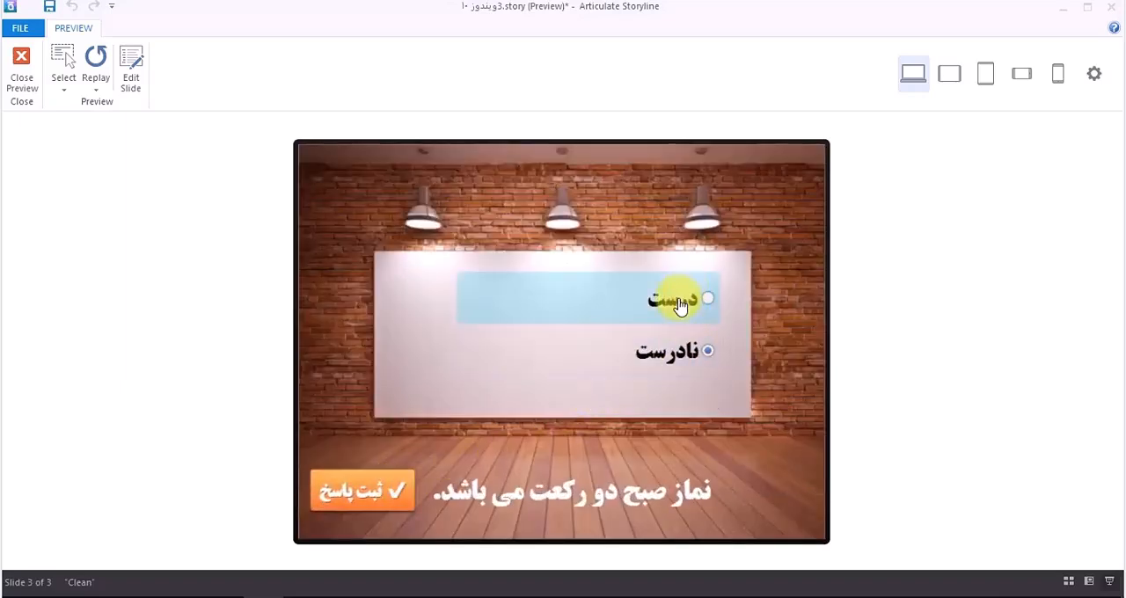
pyautogui.click(390, 496)
pyautogui.click(575, 397)
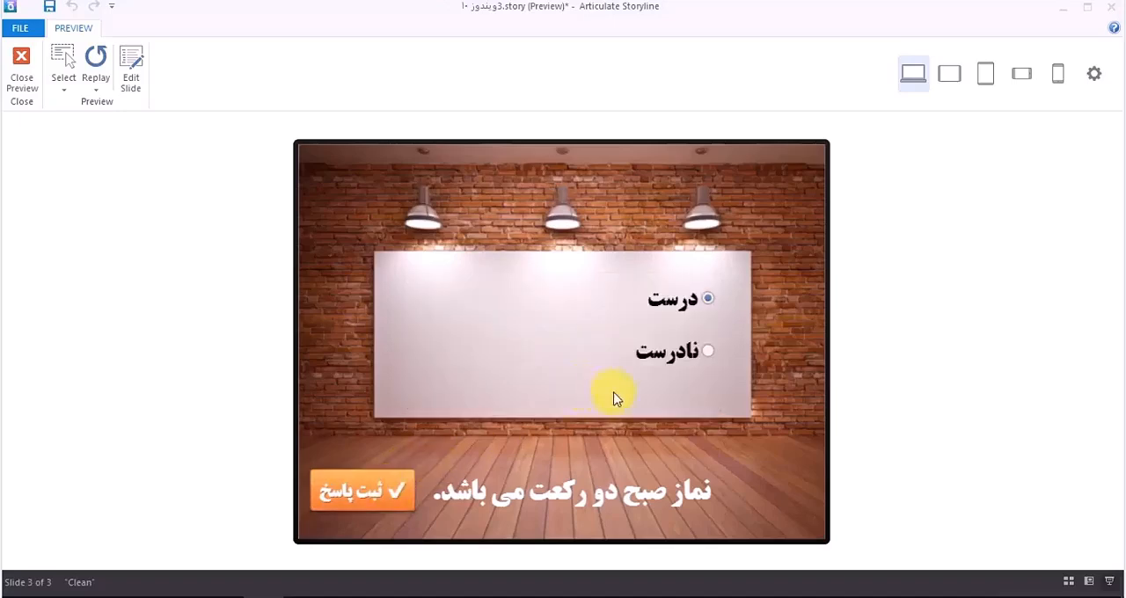
# Step: Answer the element A question with option 3, submit it and continue to the results slide
pyautogui.click(605, 394)
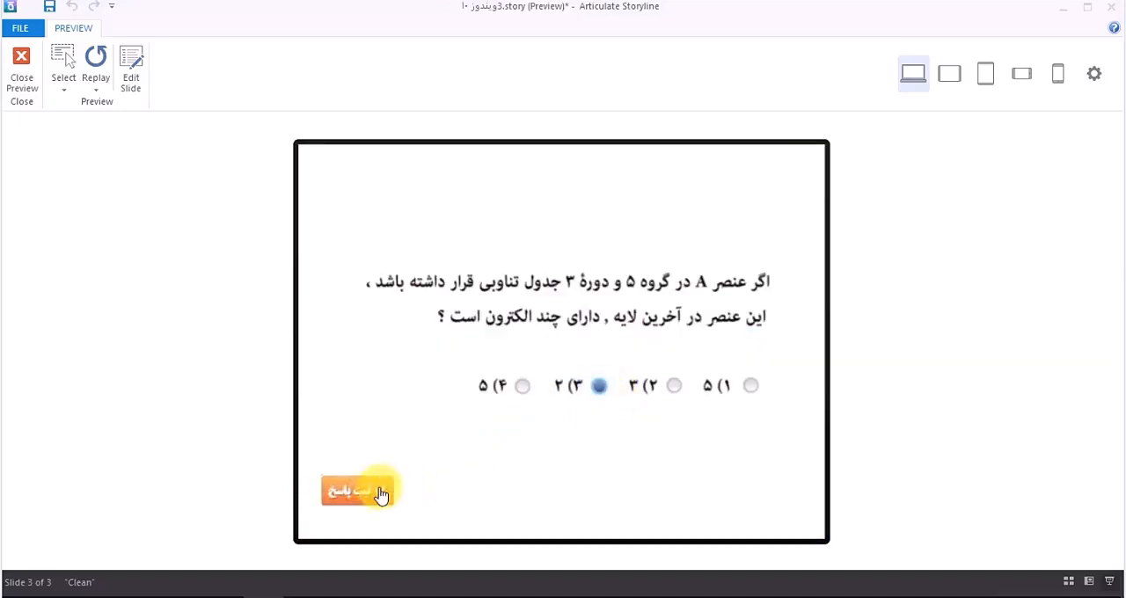
pyautogui.click(380, 496)
pyautogui.click(560, 393)
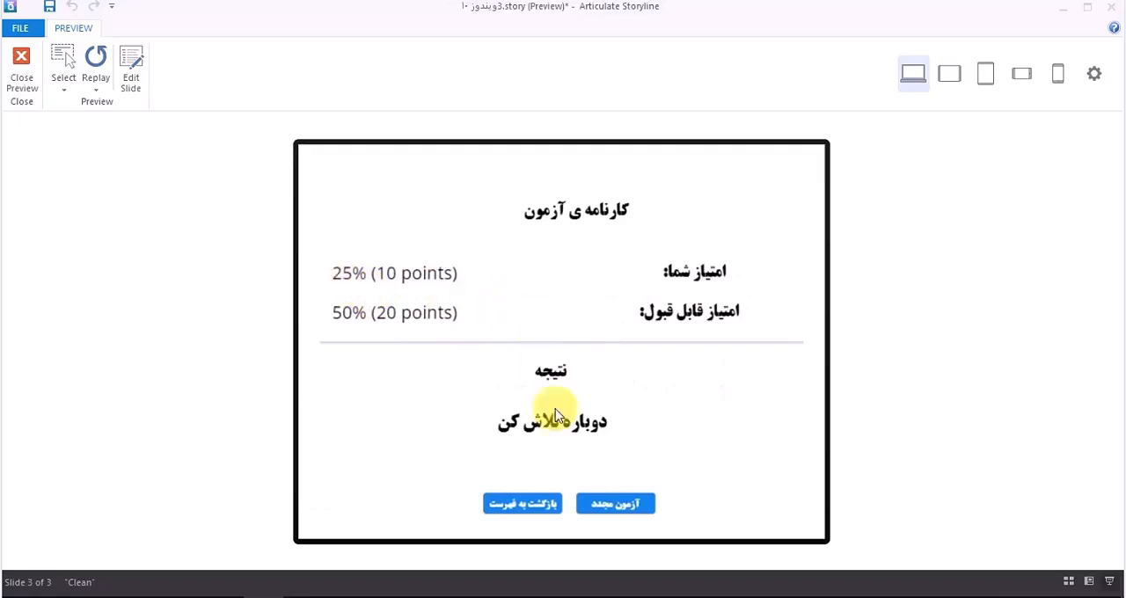
# Step: Retake the test with "آزمون مجدد", start it again and submit option 4 for the element A question, continuing past the feedback
pyautogui.click(630, 510)
pyautogui.click(414, 480)
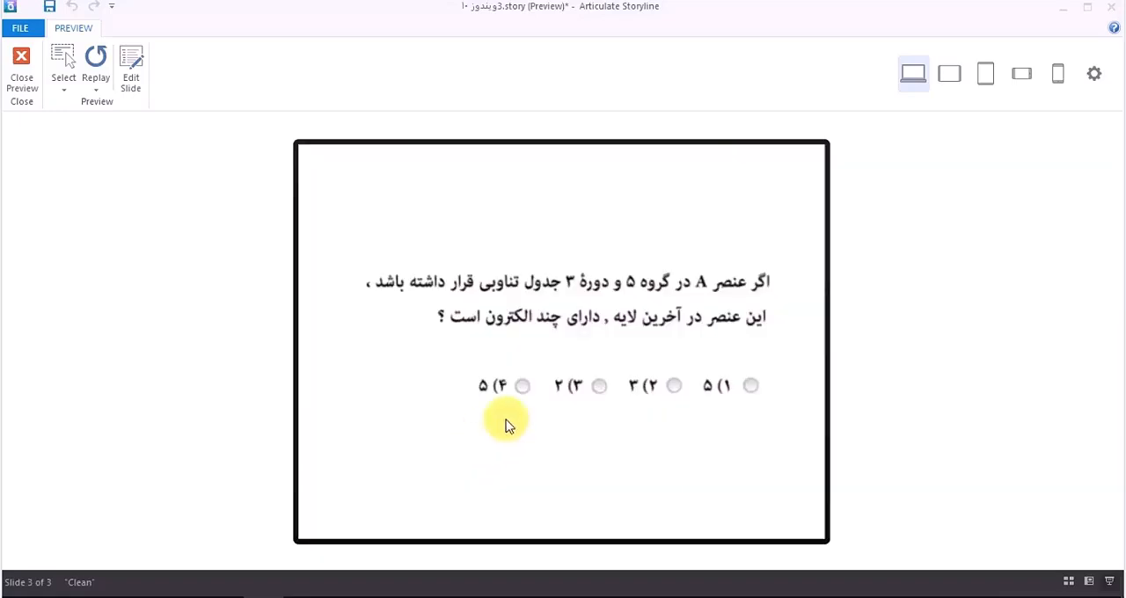
pyautogui.click(519, 388)
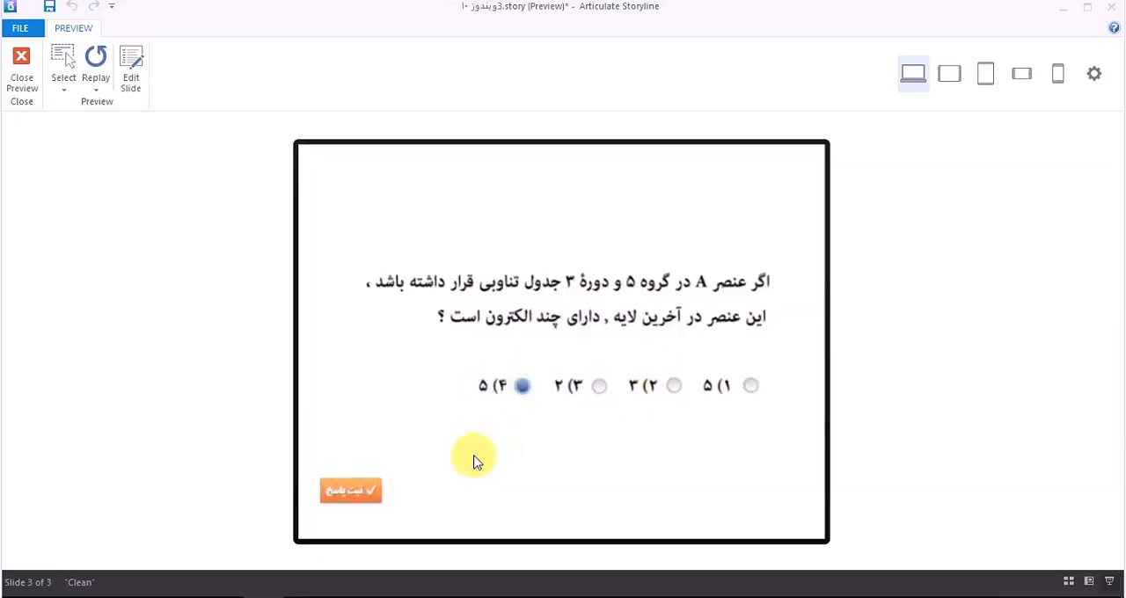
pyautogui.click(377, 498)
pyautogui.click(530, 397)
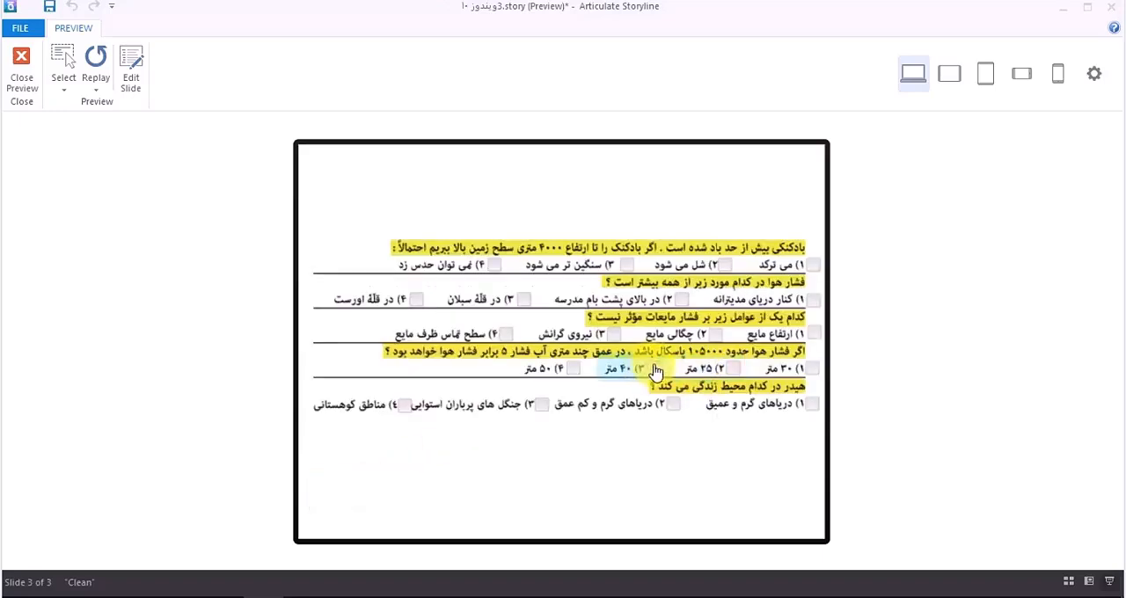
# Step: Submit option 3 for both the third and fourth questions on the multi-question slide and continue
pyautogui.click(626, 339)
pyautogui.click(372, 484)
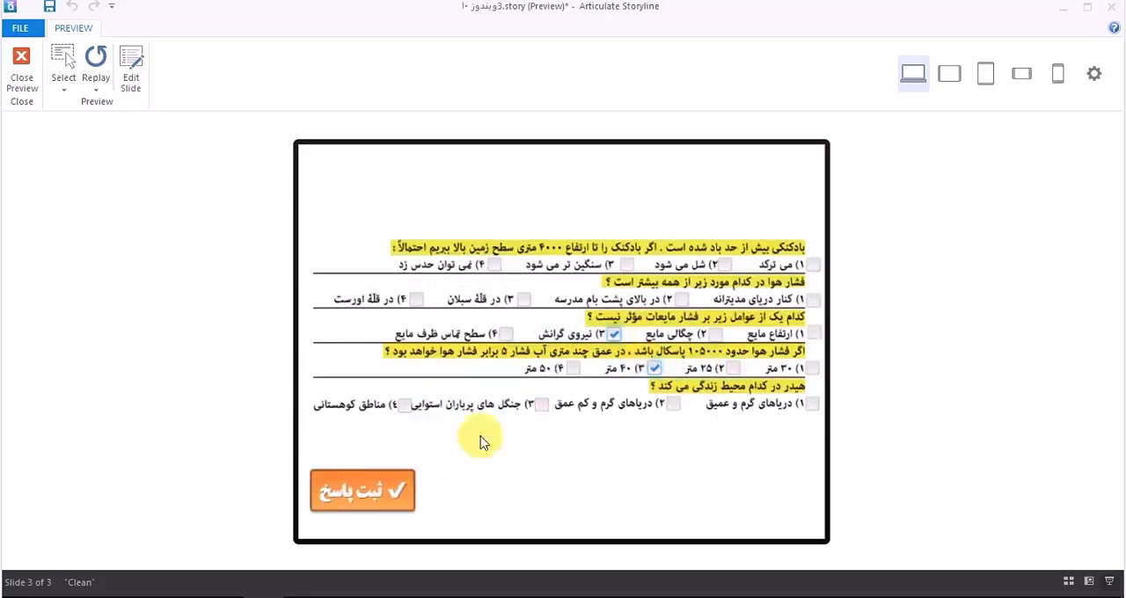
pyautogui.click(556, 395)
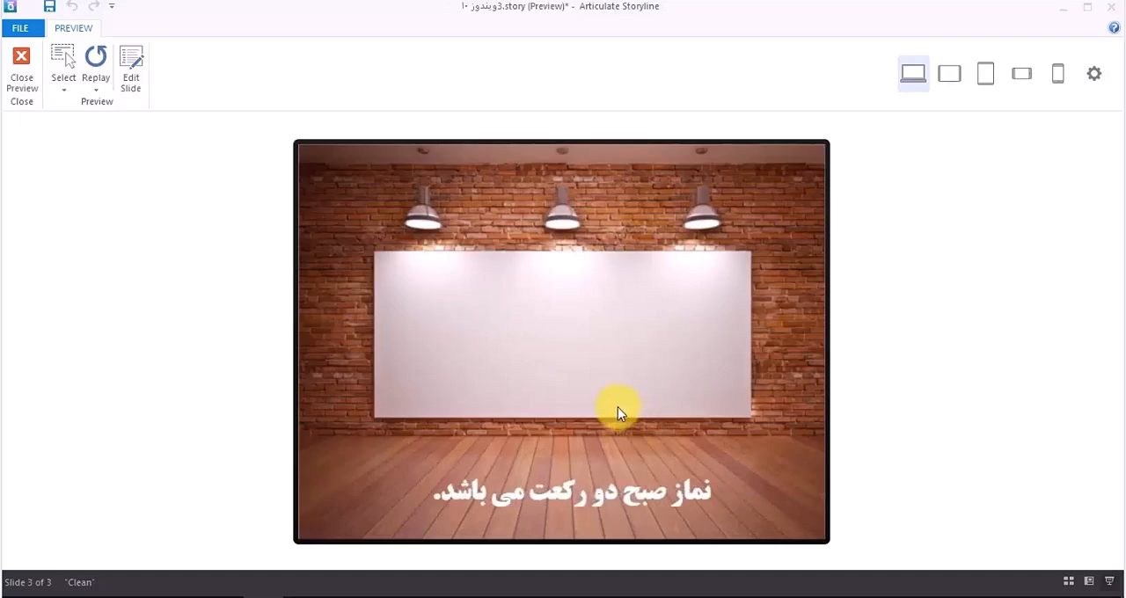
# Step: Submit "درست" for the morning prayer statement and option 3 (Ne) for the oxide question, continuing to the results slide
pyautogui.click(652, 319)
pyautogui.click(403, 498)
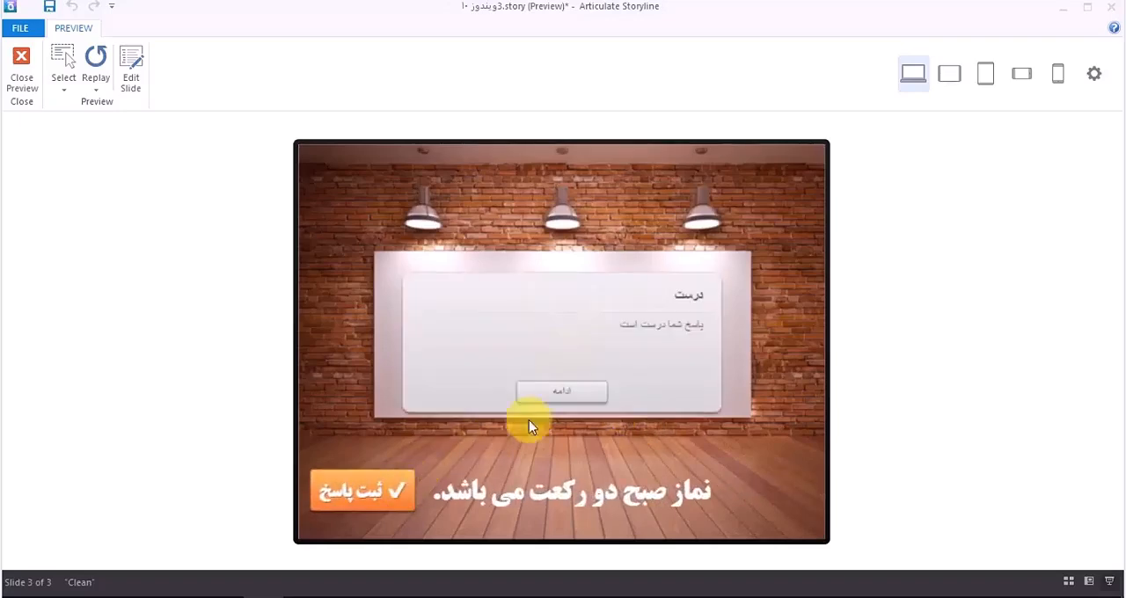
pyautogui.click(563, 394)
pyautogui.click(592, 385)
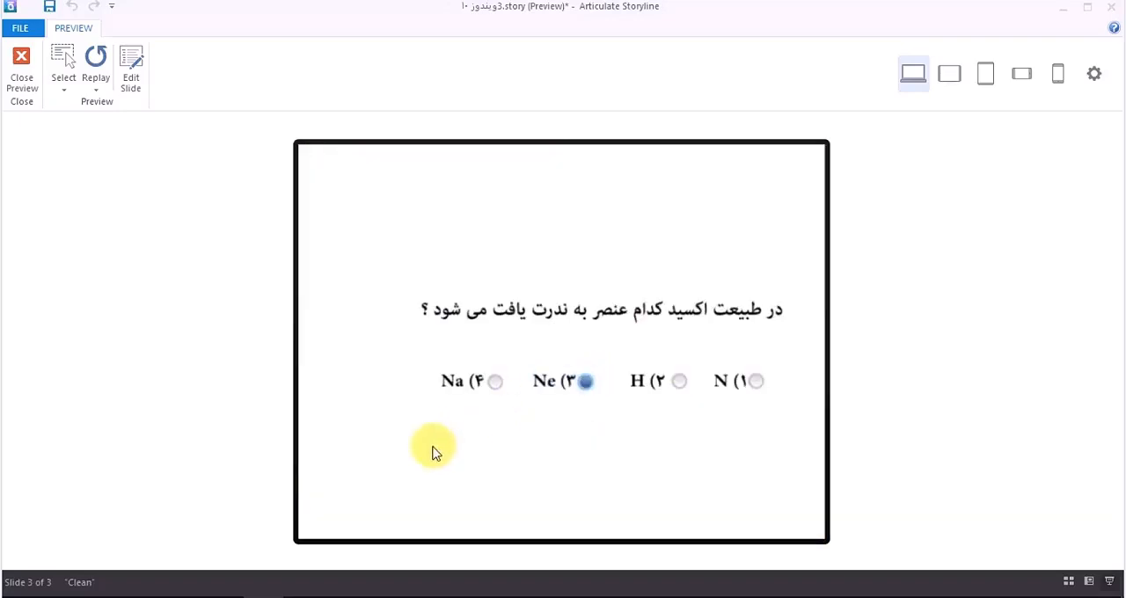
pyautogui.click(391, 493)
pyautogui.click(550, 396)
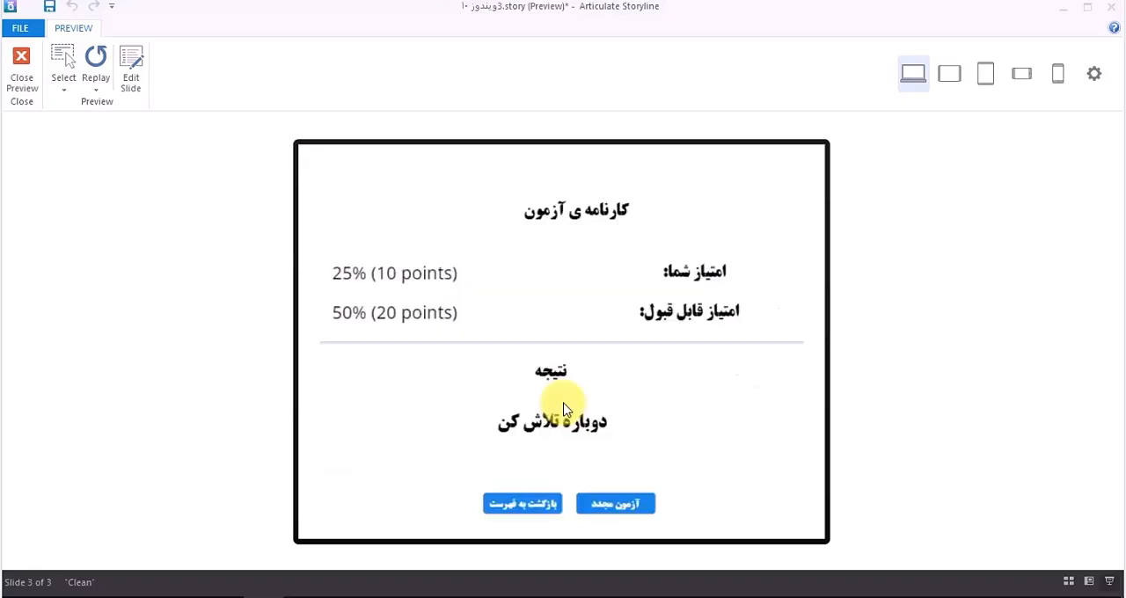
# Step: Retake the test once more with "آزمون مجدد" and submit option 2 for the element A question, continuing past the feedback
pyautogui.click(629, 511)
pyautogui.click(420, 506)
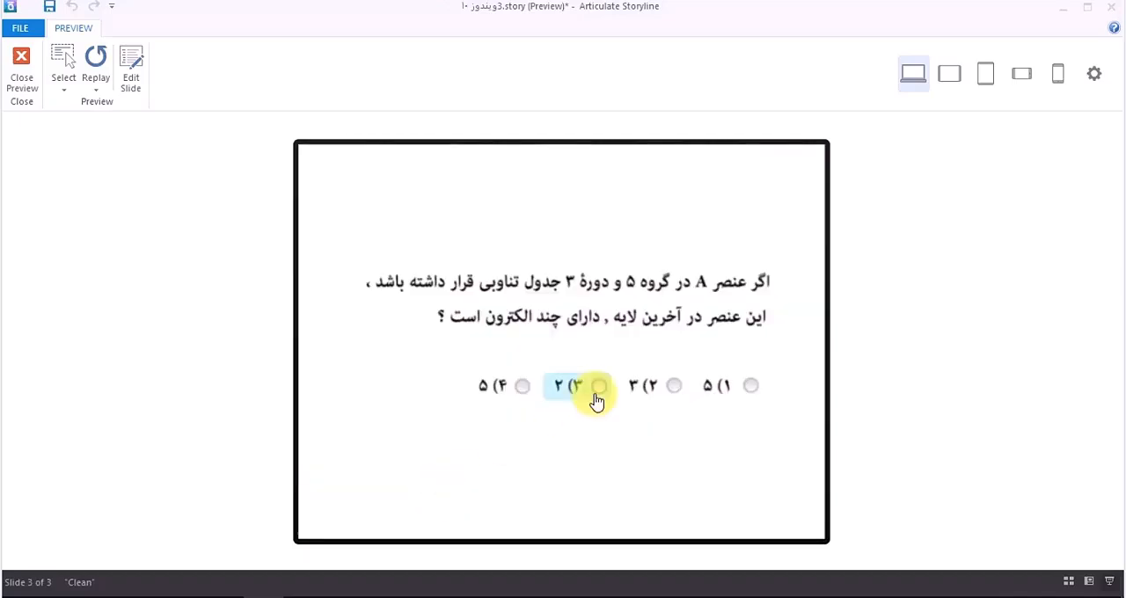
pyautogui.click(676, 387)
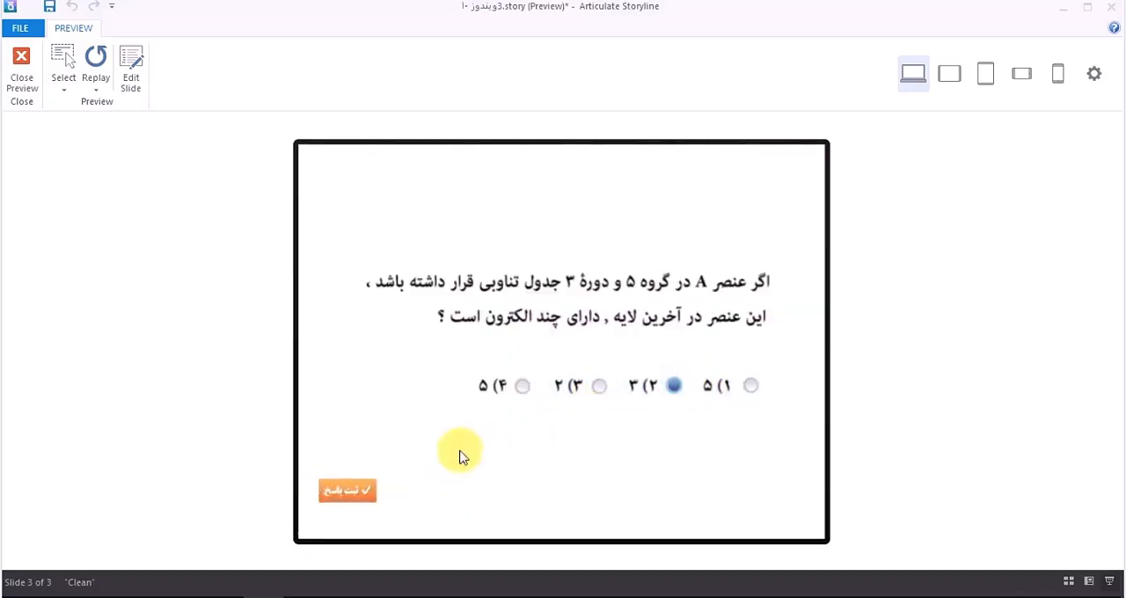
pyautogui.click(367, 500)
pyautogui.click(564, 400)
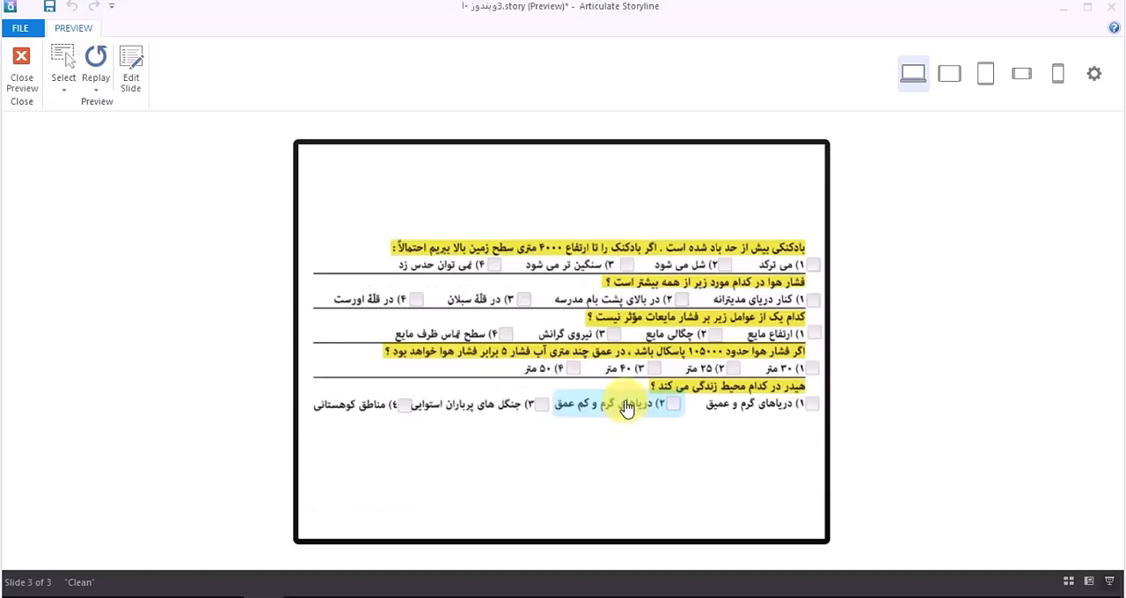
# Step: On the multi-question slide, submit option 3 for the first question and option 2 for the other four, continuing past the feedback
pyautogui.click(724, 265)
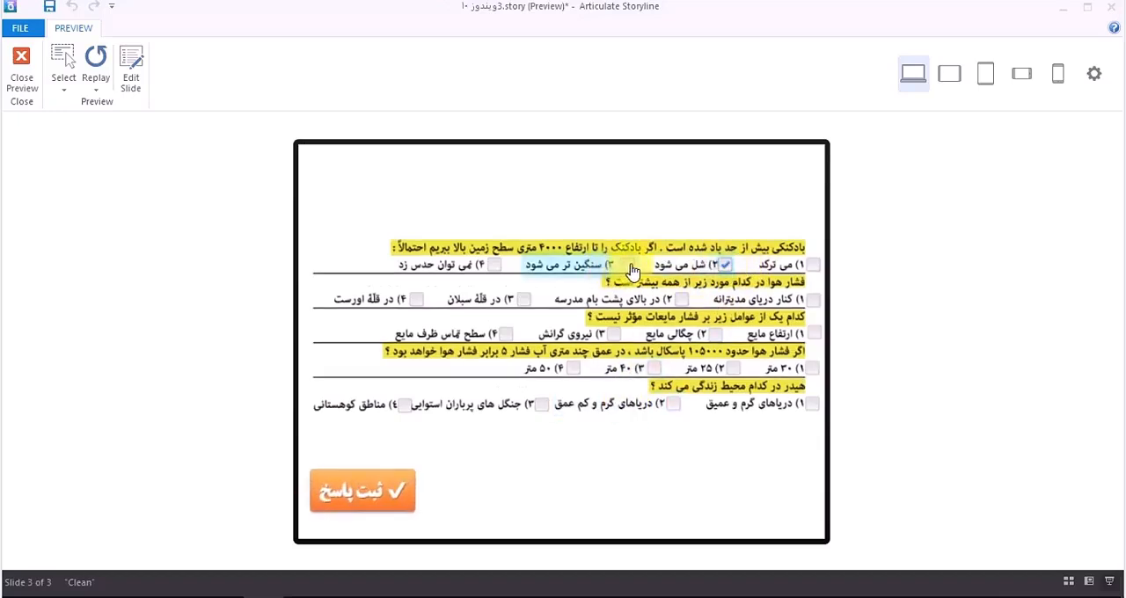
pyautogui.click(627, 264)
pyautogui.click(682, 299)
pyautogui.click(715, 335)
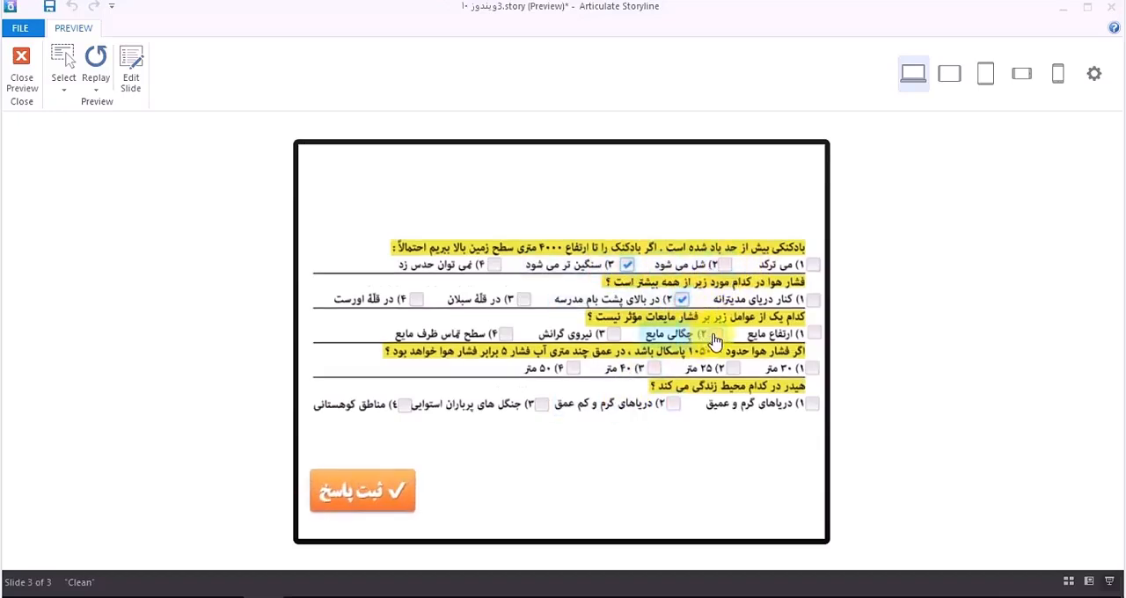
pyautogui.click(733, 368)
pyautogui.click(666, 410)
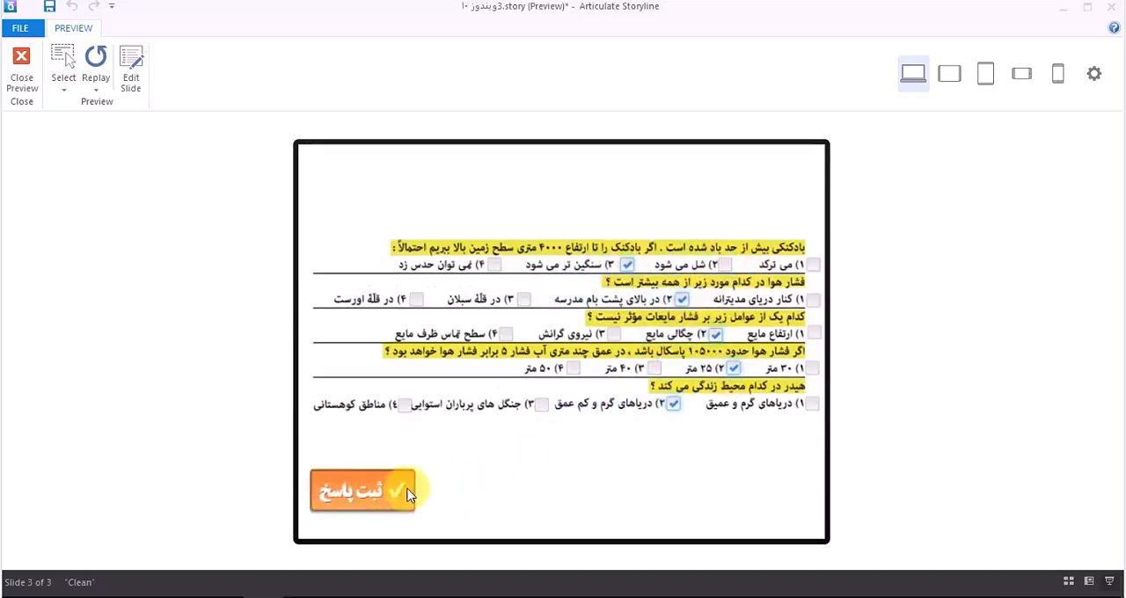
pyautogui.click(408, 490)
pyautogui.click(561, 394)
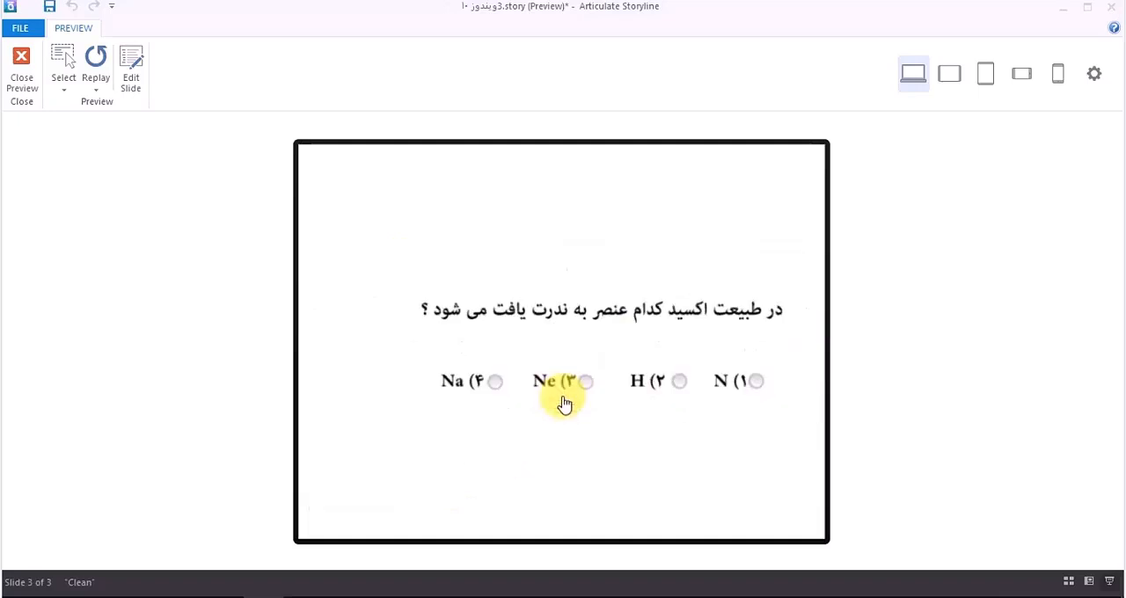
# Step: Answer the oxide question with option 2 (H) and the morning prayer statement with "درست", submitting both
pyautogui.click(670, 392)
pyautogui.click(380, 487)
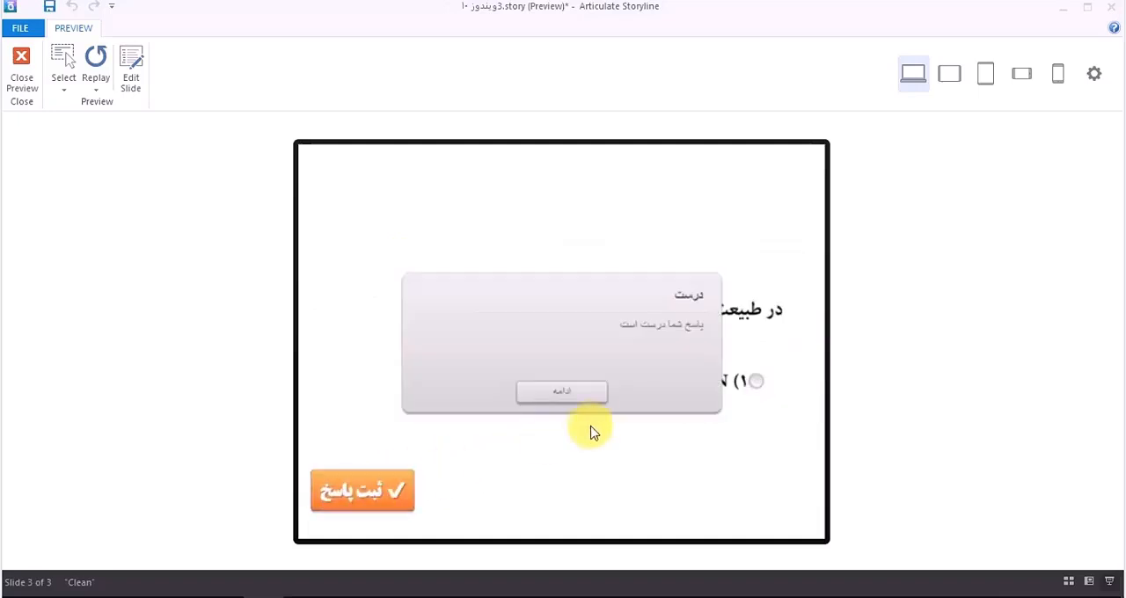
pyautogui.click(580, 405)
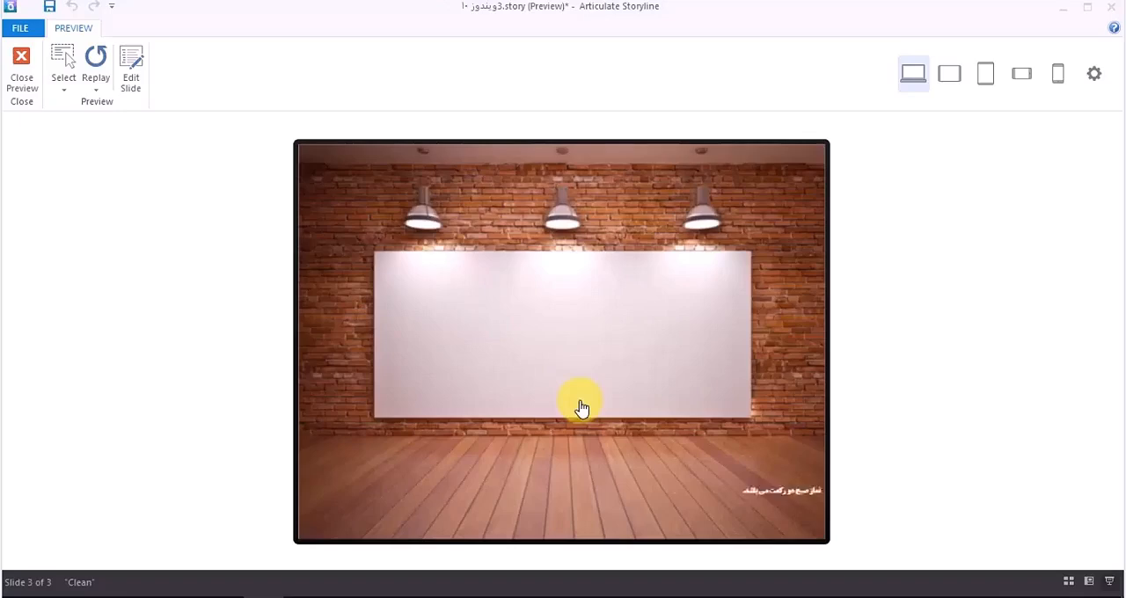
pyautogui.click(662, 315)
pyautogui.click(372, 494)
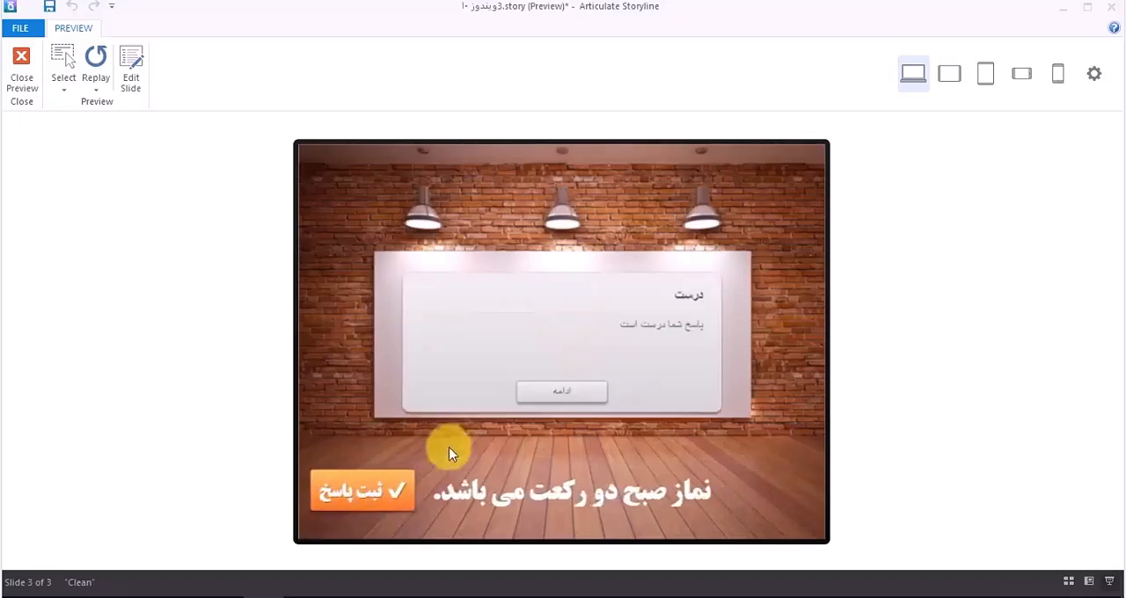
# Step: Continue past the feedback to the results slide, try "بازگشت به فهرست", and close the preview
pyautogui.click(553, 396)
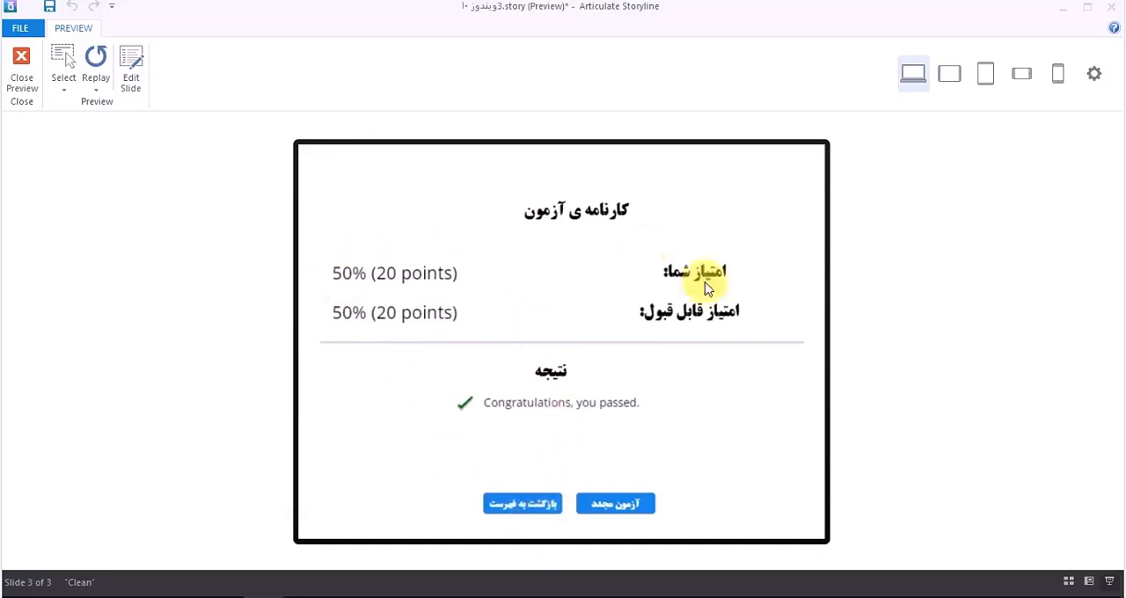
pyautogui.click(540, 502)
pyautogui.click(552, 357)
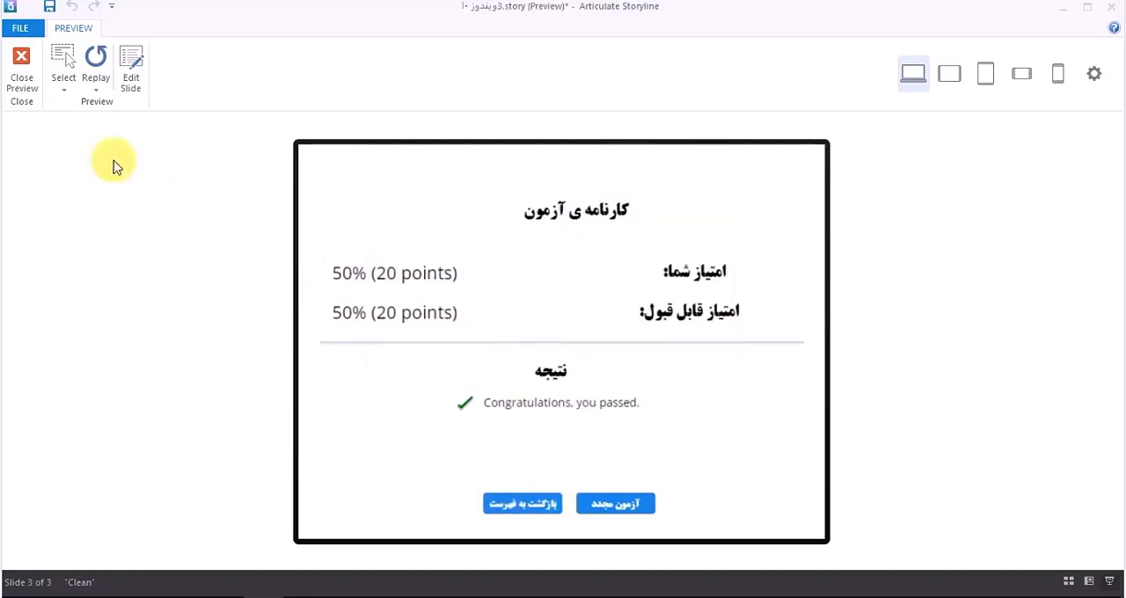
pyautogui.click(22, 84)
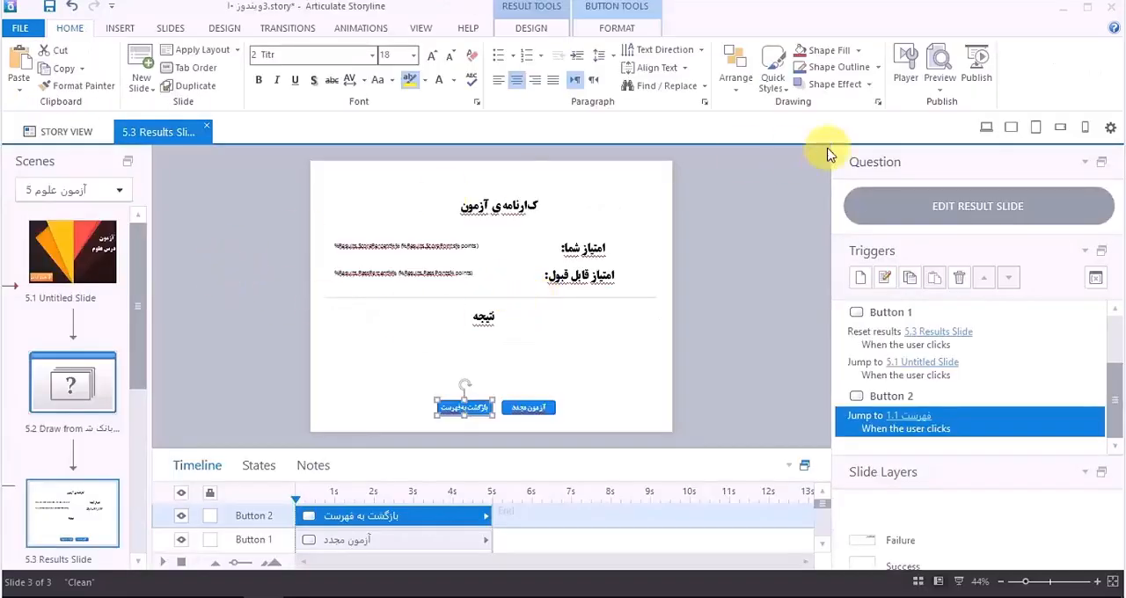
pyautogui.click(940, 91)
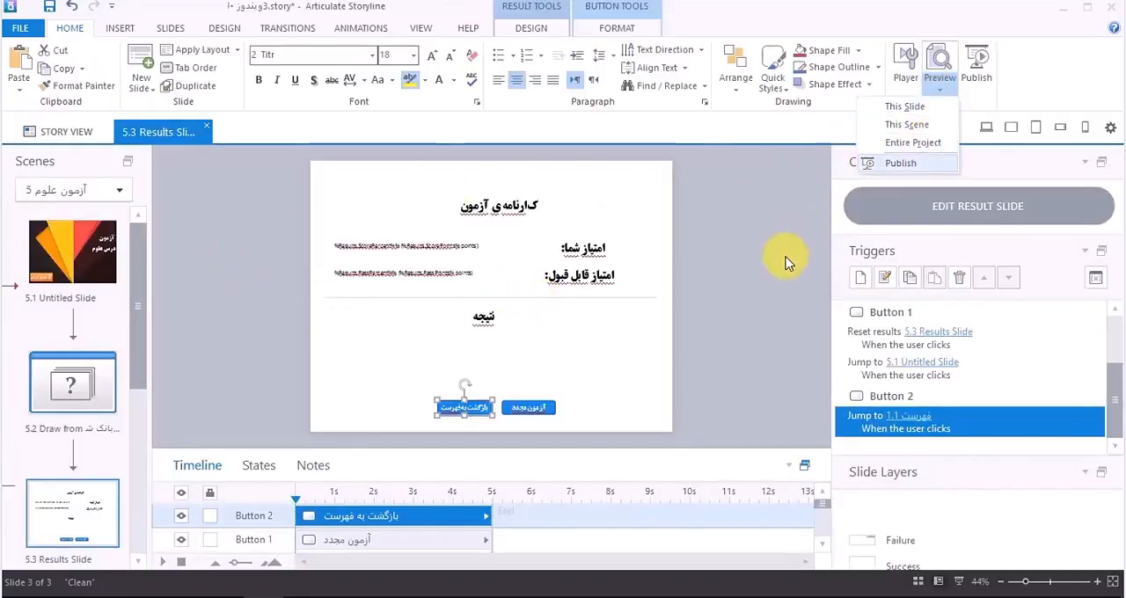
pyautogui.click(786, 257)
# Step: Duplicate the "آزمون علوم" scene 5 in Story View
pyautogui.click(97, 132)
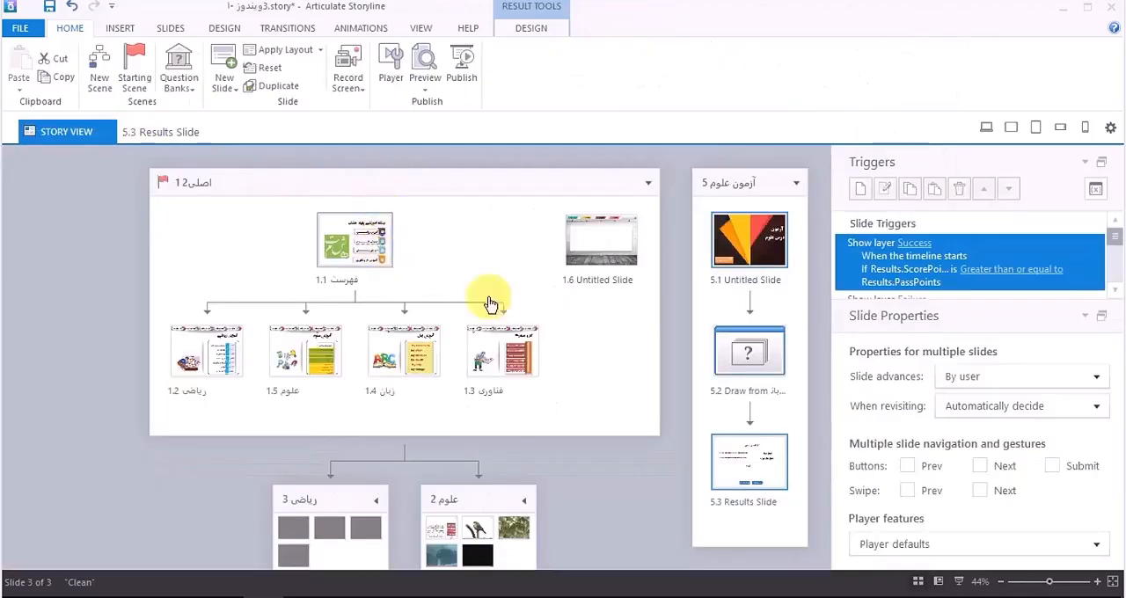
pyautogui.click(181, 88)
pyautogui.click(666, 234)
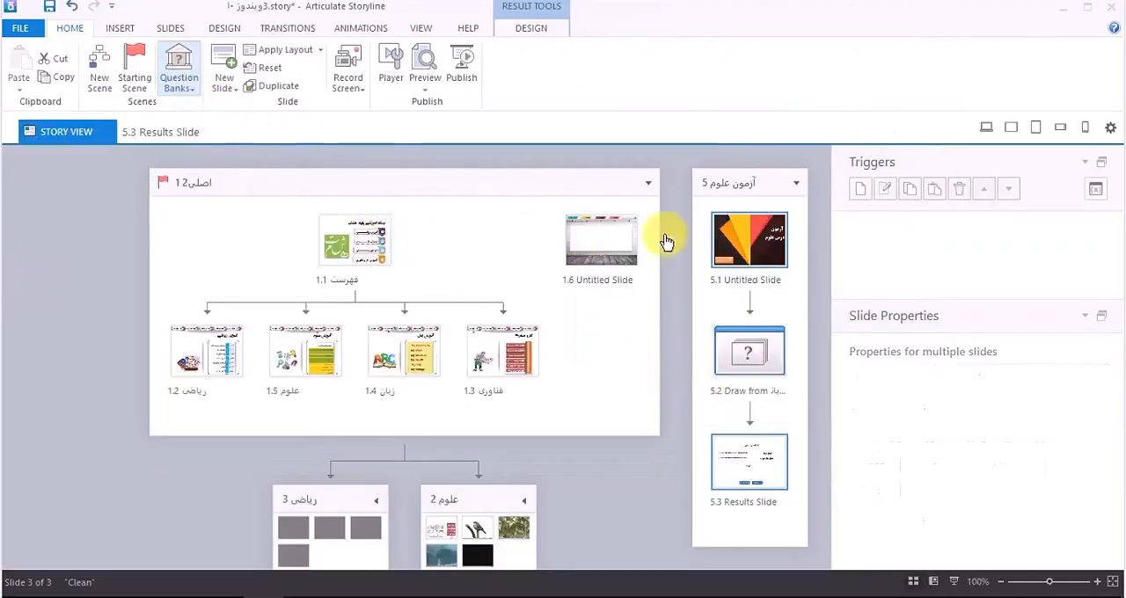
pyautogui.rightClick(729, 183)
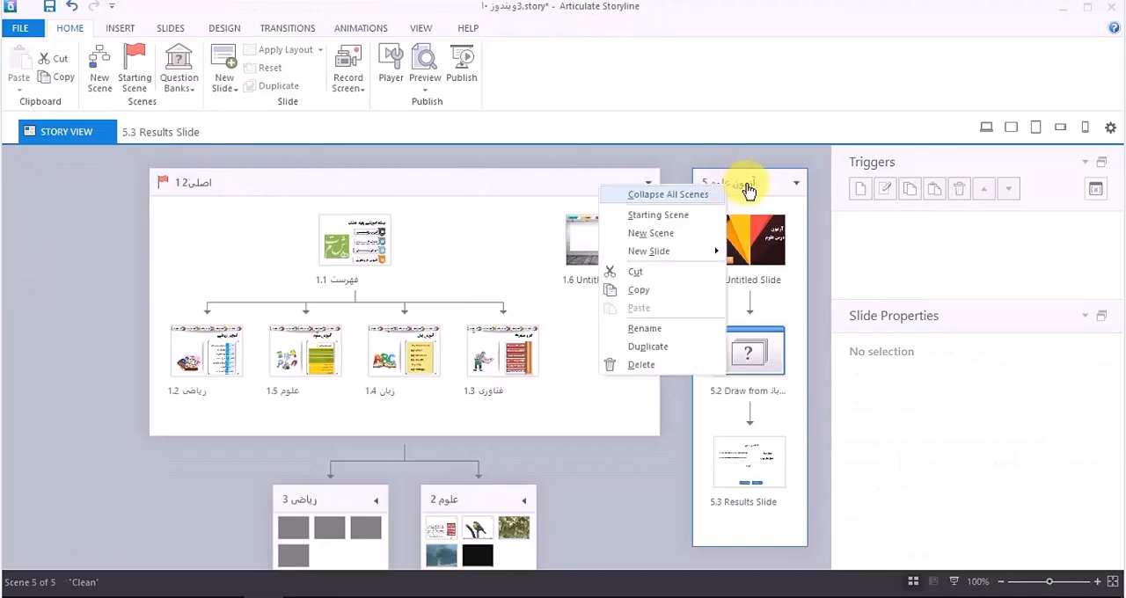
pyautogui.click(676, 347)
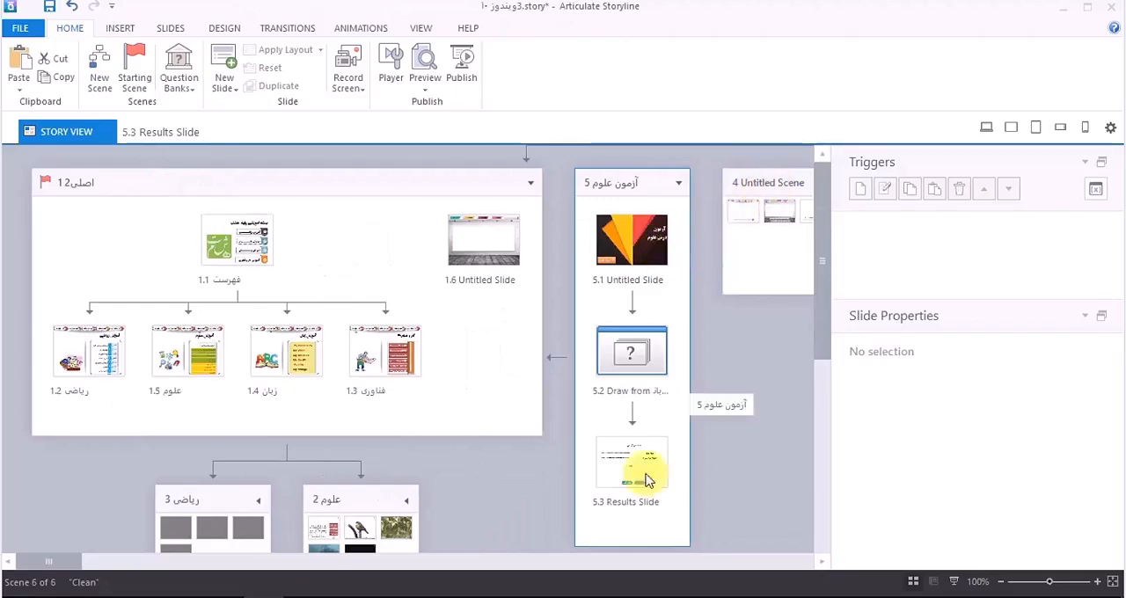
# Step: In scene 6's question bank draw, include 2 random questions, set the True/False question to Never, and save
pyautogui.moveTo(50, 563); pyautogui.dragTo(774, 568)
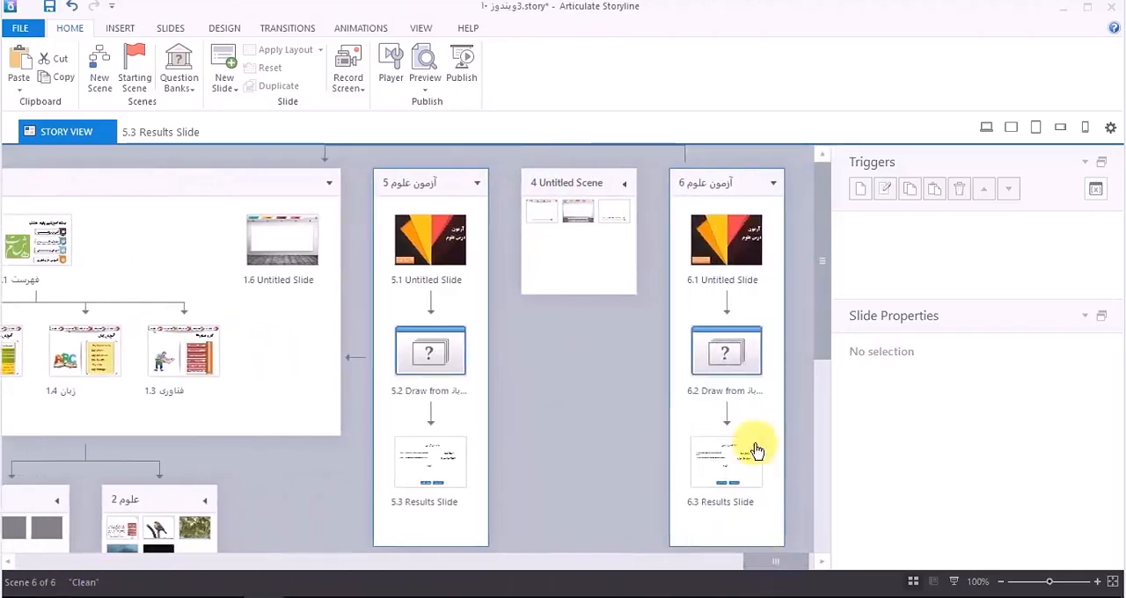
pyautogui.click(742, 356)
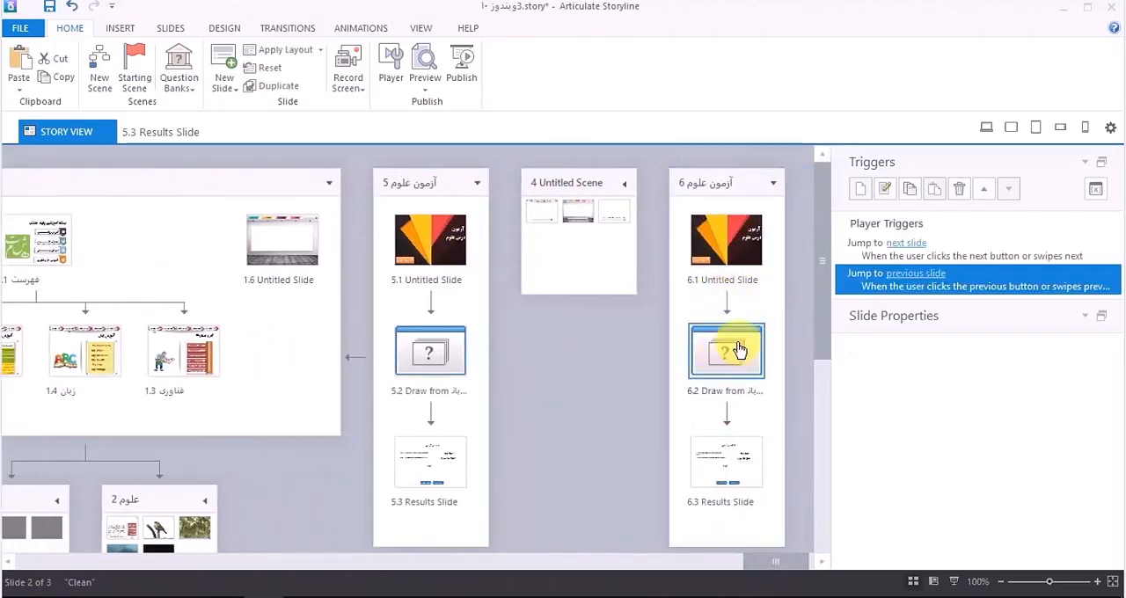
pyautogui.doubleClick(739, 350)
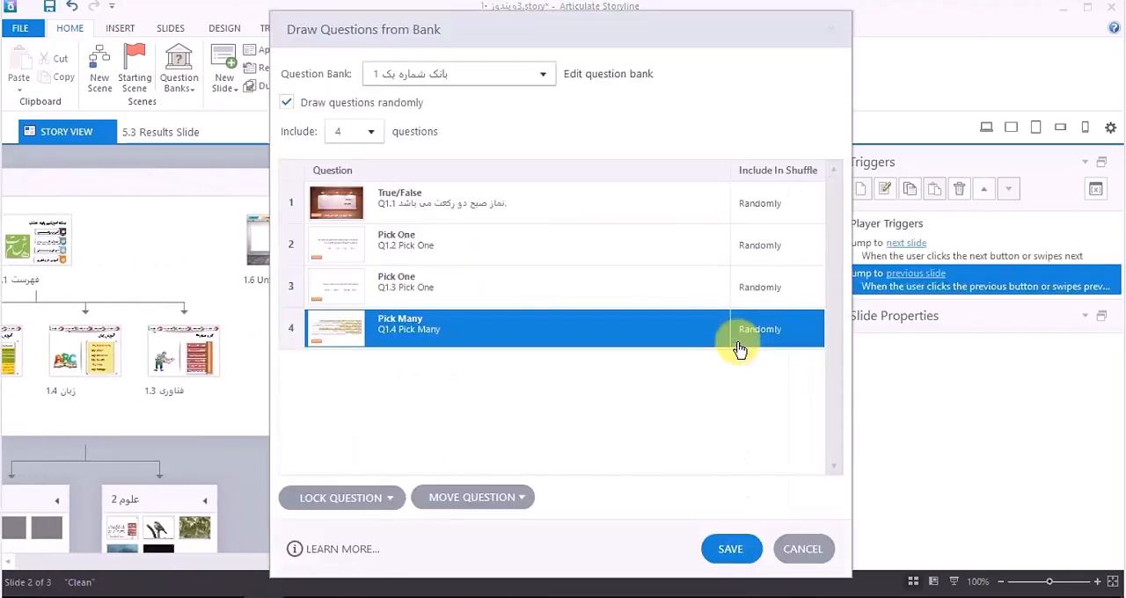
pyautogui.click(372, 131)
pyautogui.click(352, 192)
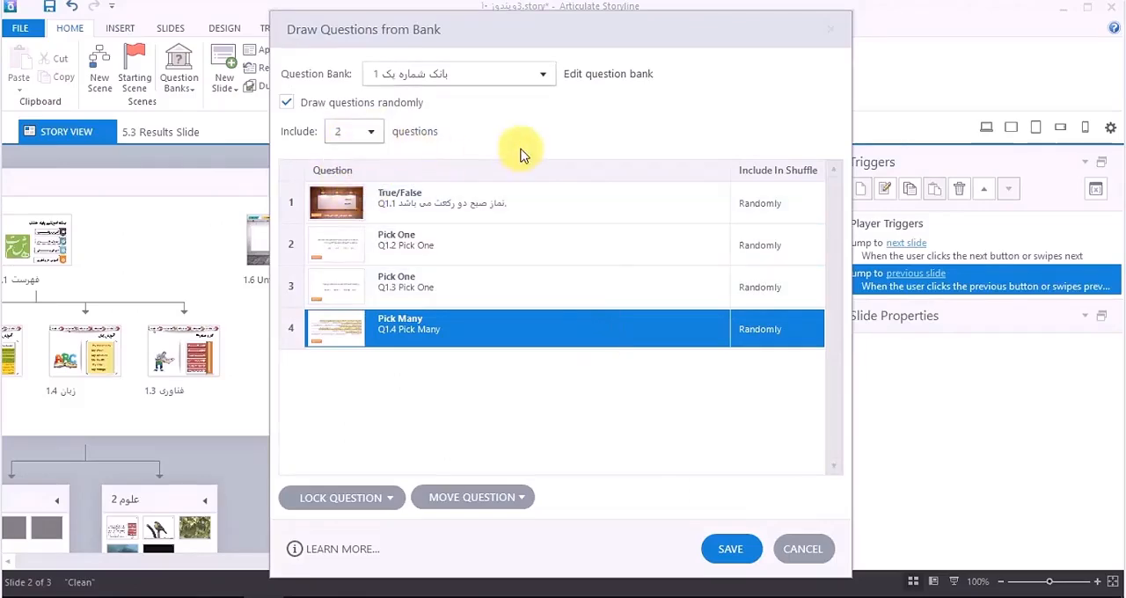
pyautogui.click(787, 205)
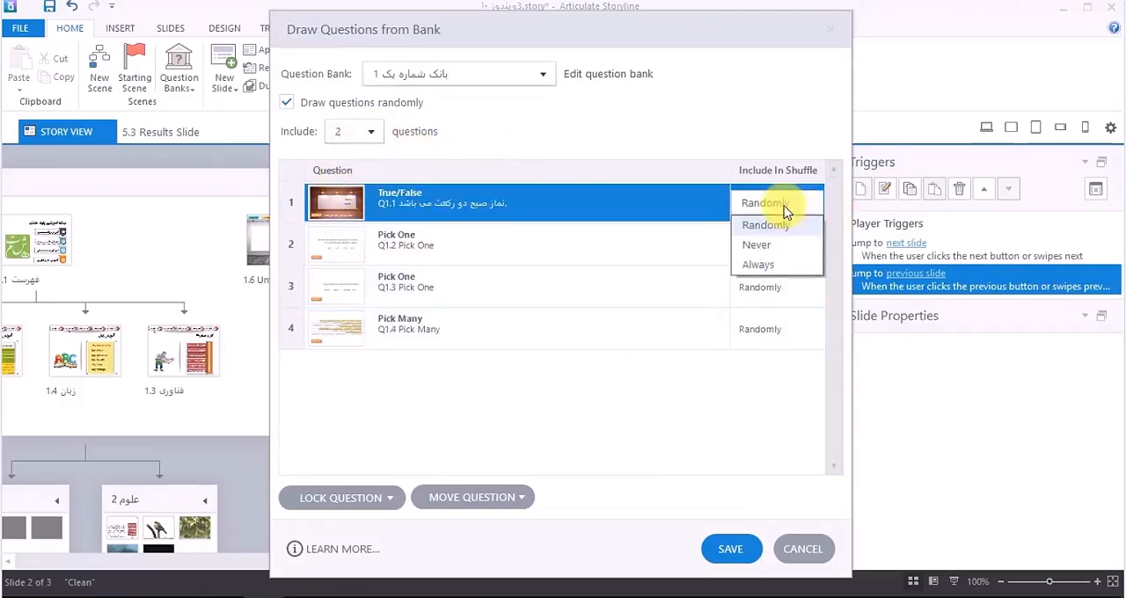
pyautogui.click(788, 251)
pyautogui.click(734, 561)
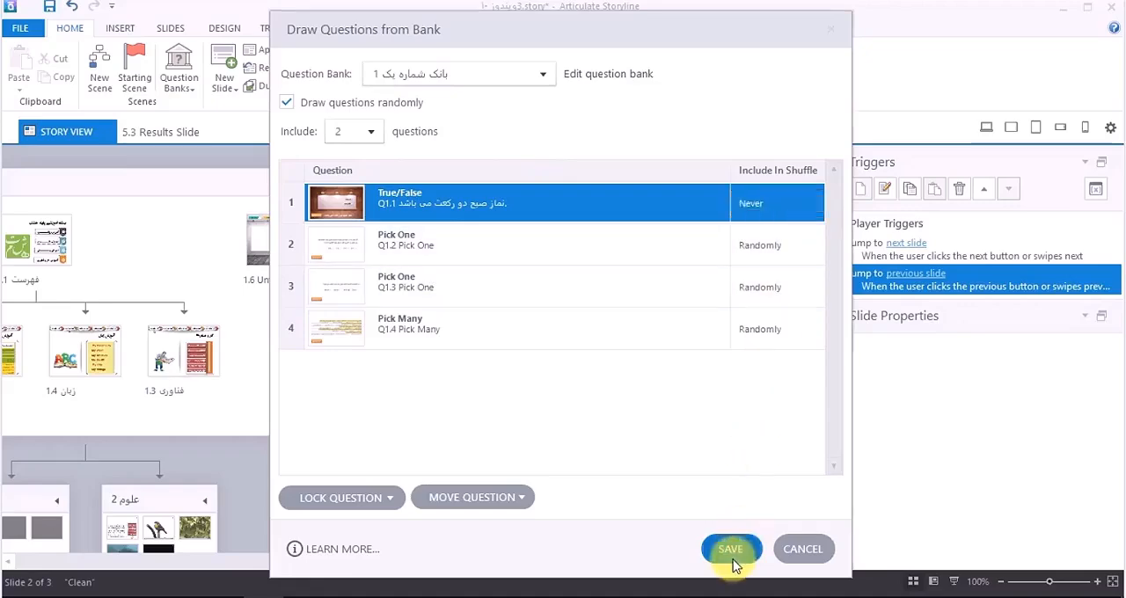
# Step: Preview scene 6 on its own and submit option 3 (Ne) for the oxide question, continuing past the feedback
pyautogui.moveTo(63, 564); pyautogui.dragTo(769, 437)
pyautogui.click(719, 229)
pyautogui.click(711, 184)
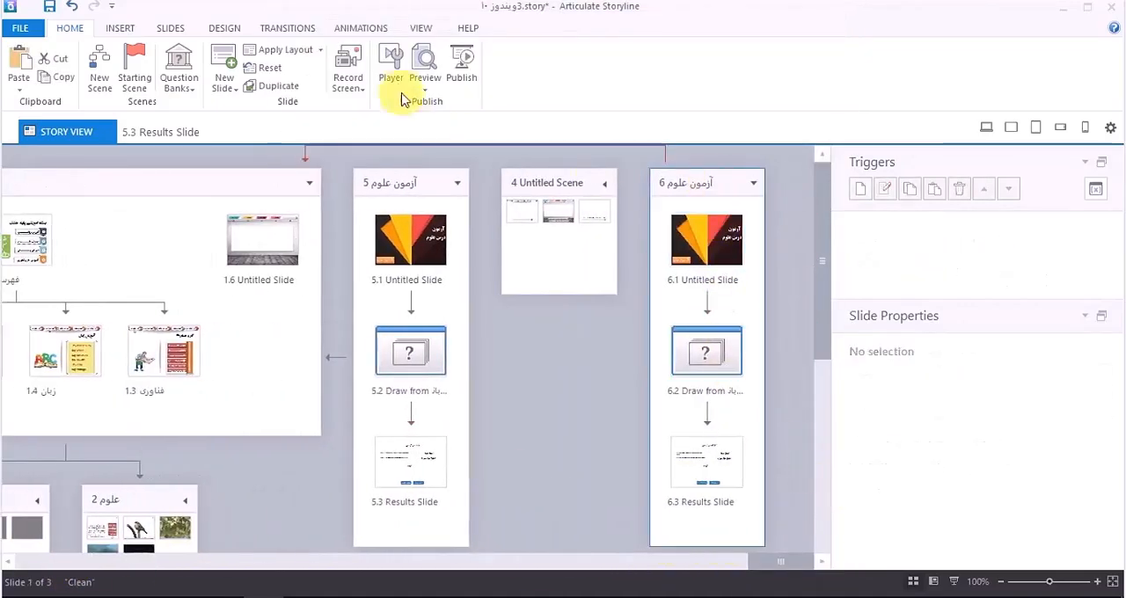
pyautogui.click(424, 85)
pyautogui.click(404, 126)
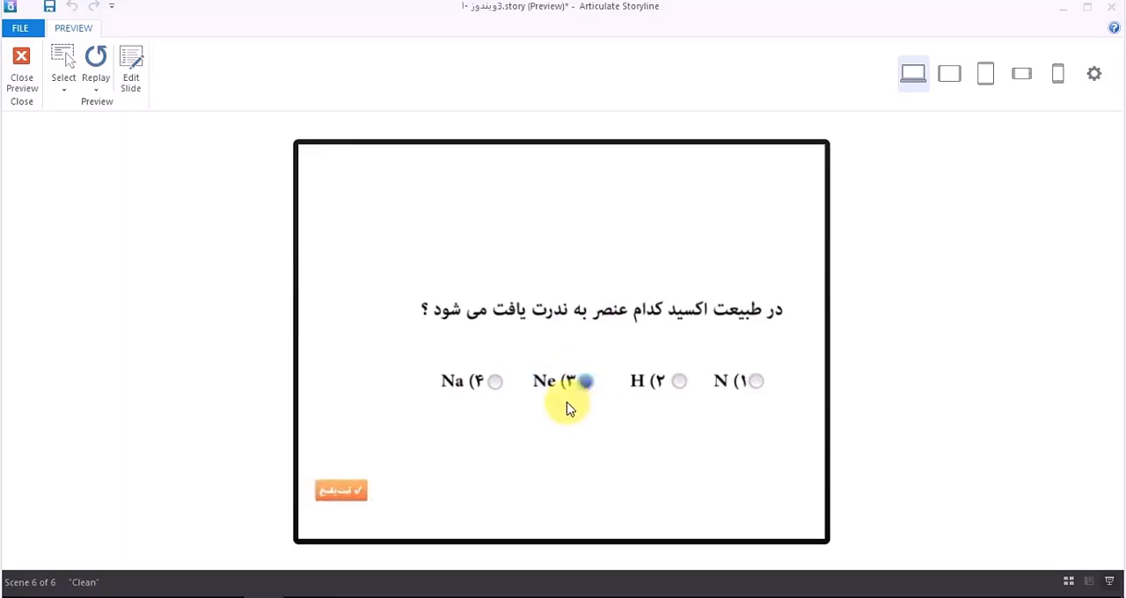
pyautogui.click(370, 495)
pyautogui.click(572, 396)
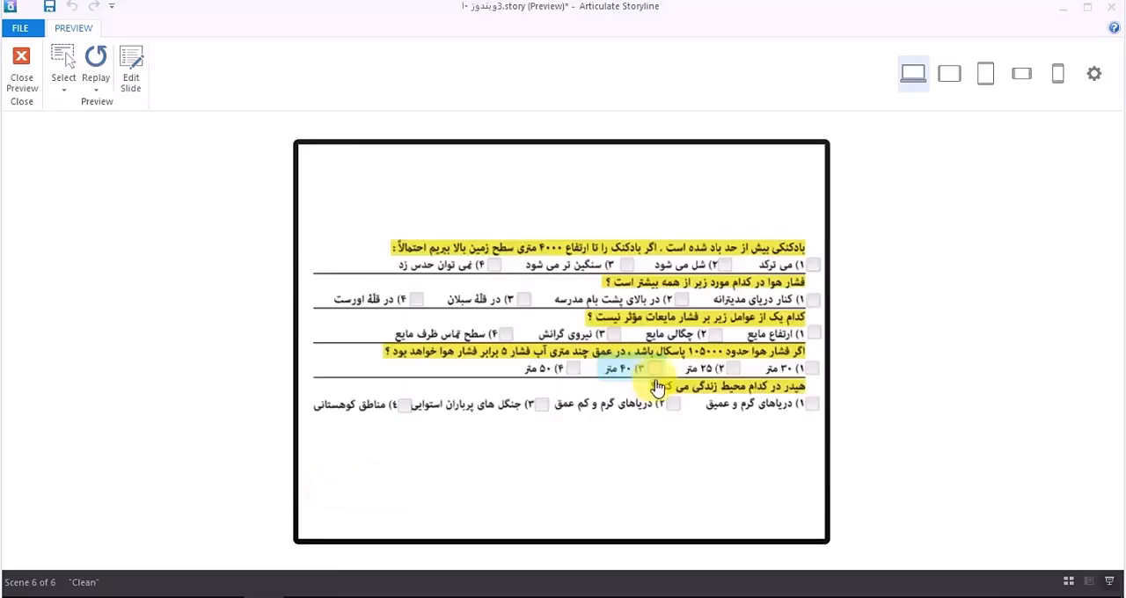
# Step: On the multi-question slide, submit option 2 for the second question and option 3 for the third and fourth, continuing to the results
pyautogui.click(656, 369)
pyautogui.click(613, 332)
pyautogui.click(682, 299)
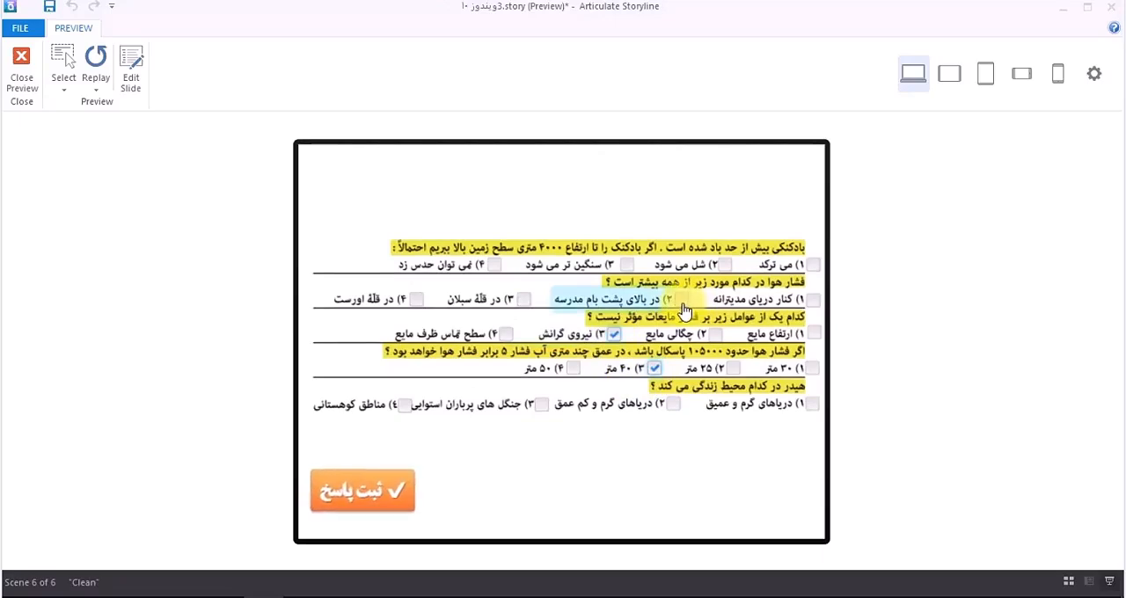
pyautogui.click(405, 480)
pyautogui.click(543, 398)
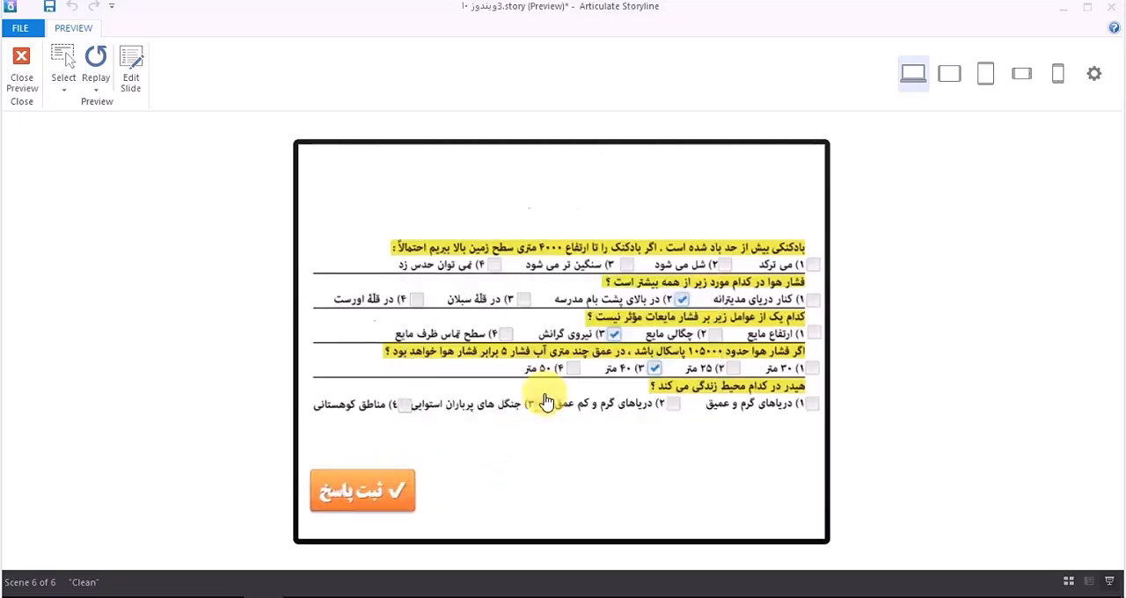
# Step: Retake the test, submitting option 3 for the element A question and option 3 (Ne) for the oxide question
pyautogui.click(624, 502)
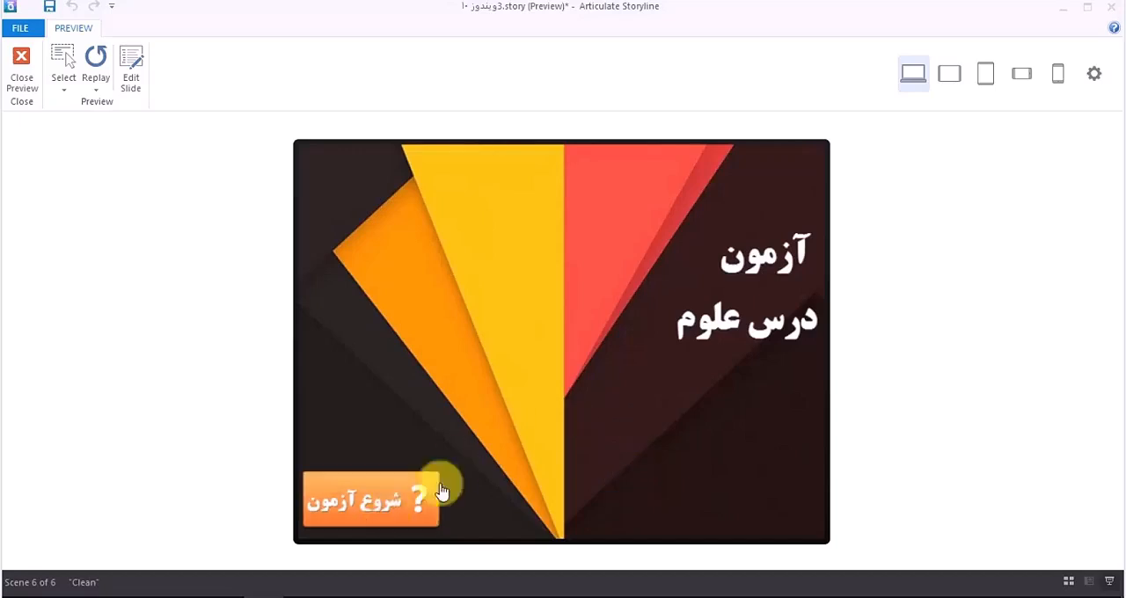
pyautogui.click(440, 492)
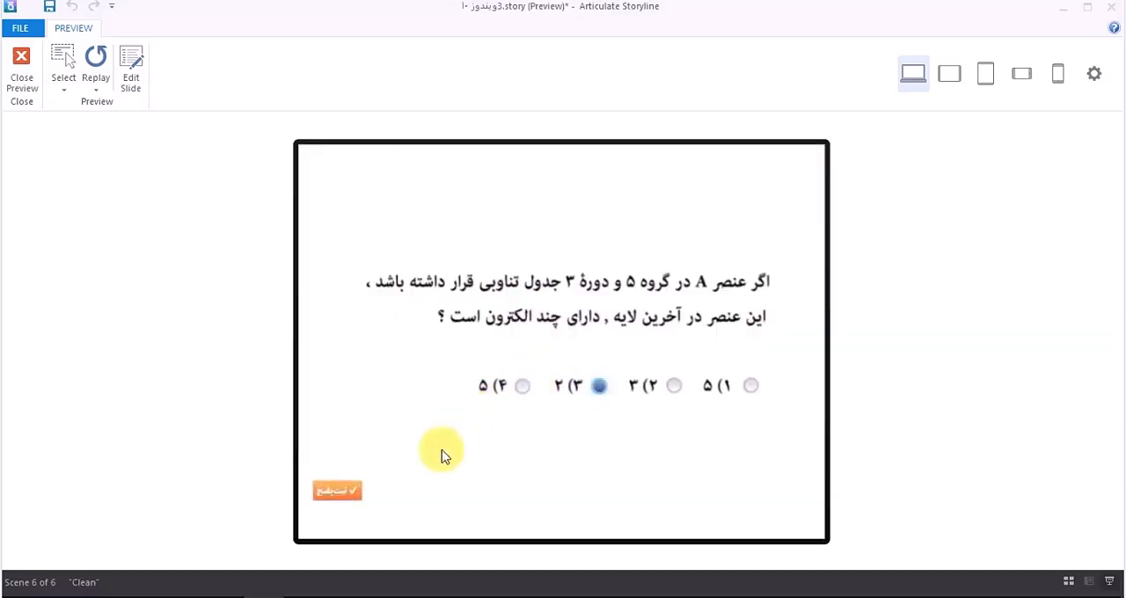
pyautogui.click(404, 483)
pyautogui.click(564, 393)
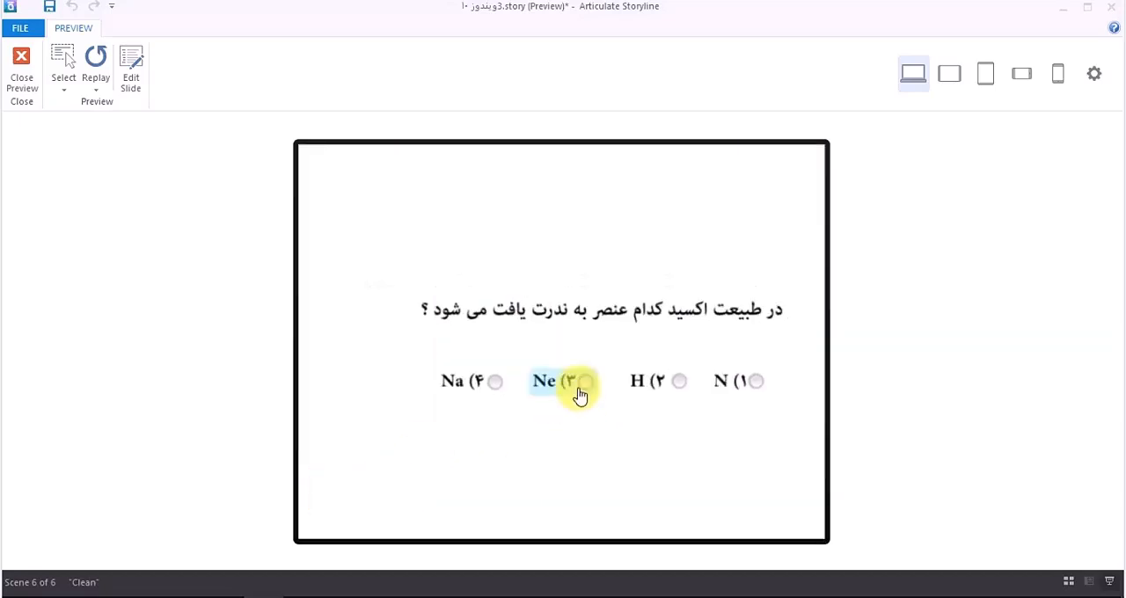
pyautogui.click(580, 395)
pyautogui.click(376, 498)
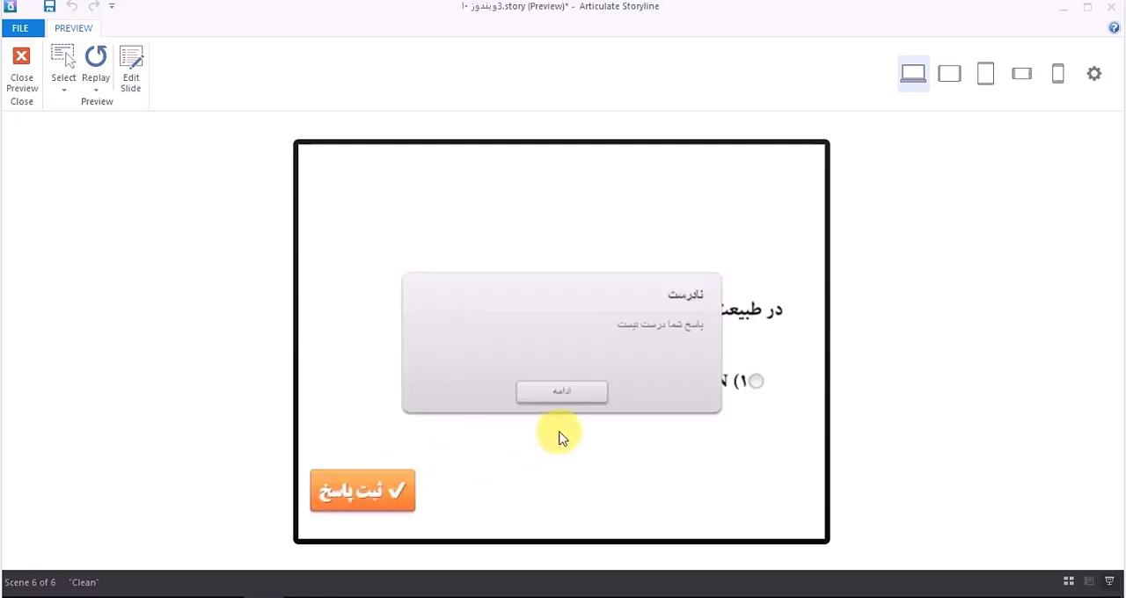
pyautogui.click(562, 396)
# Step: Retake the test again, submitting option 3 (Ne) for the oxide question and option 4 for the element A question
pyautogui.click(615, 508)
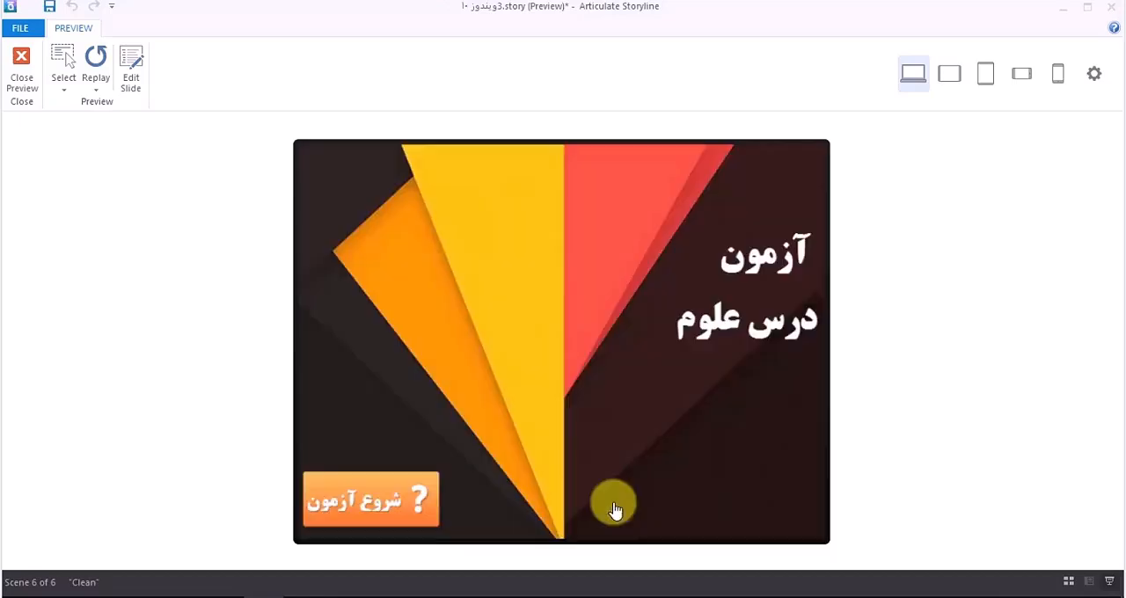
pyautogui.click(342, 491)
pyautogui.click(581, 387)
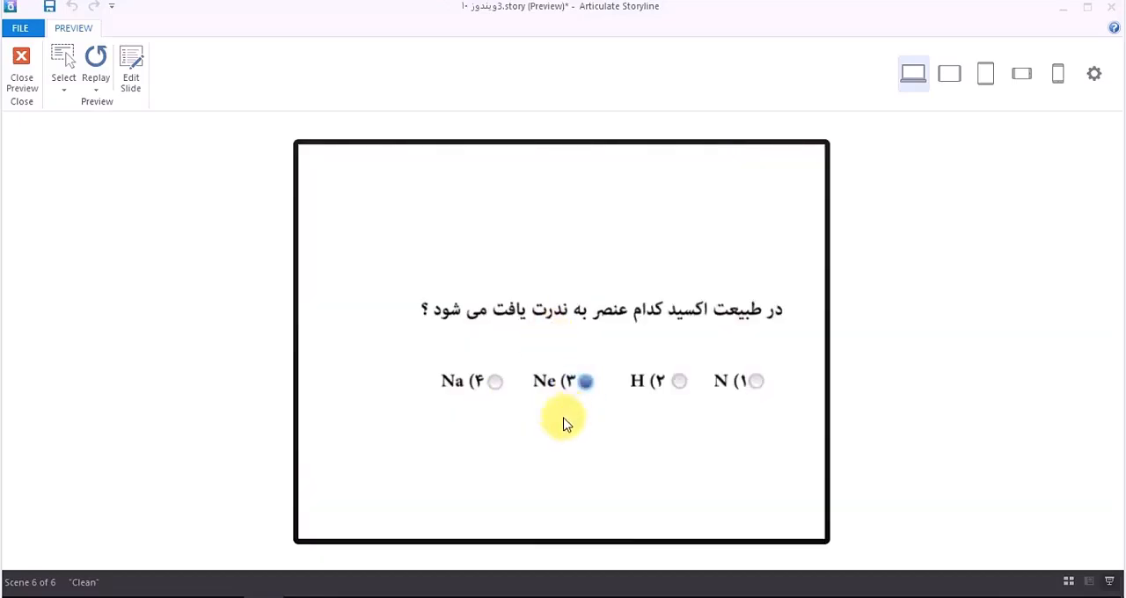
pyautogui.click(376, 498)
pyautogui.click(562, 390)
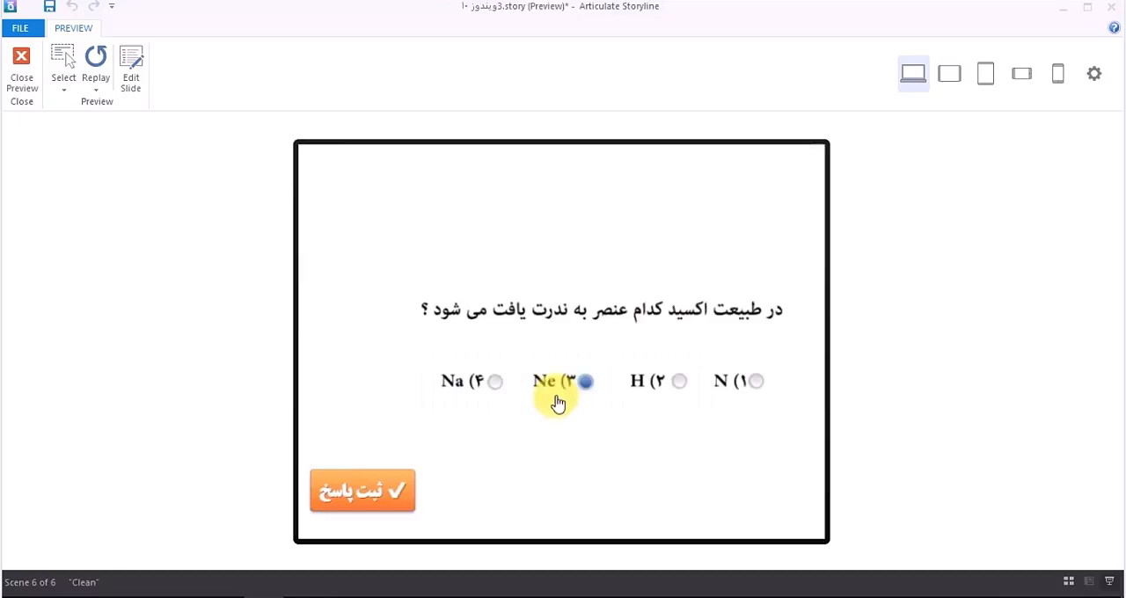
pyautogui.click(523, 387)
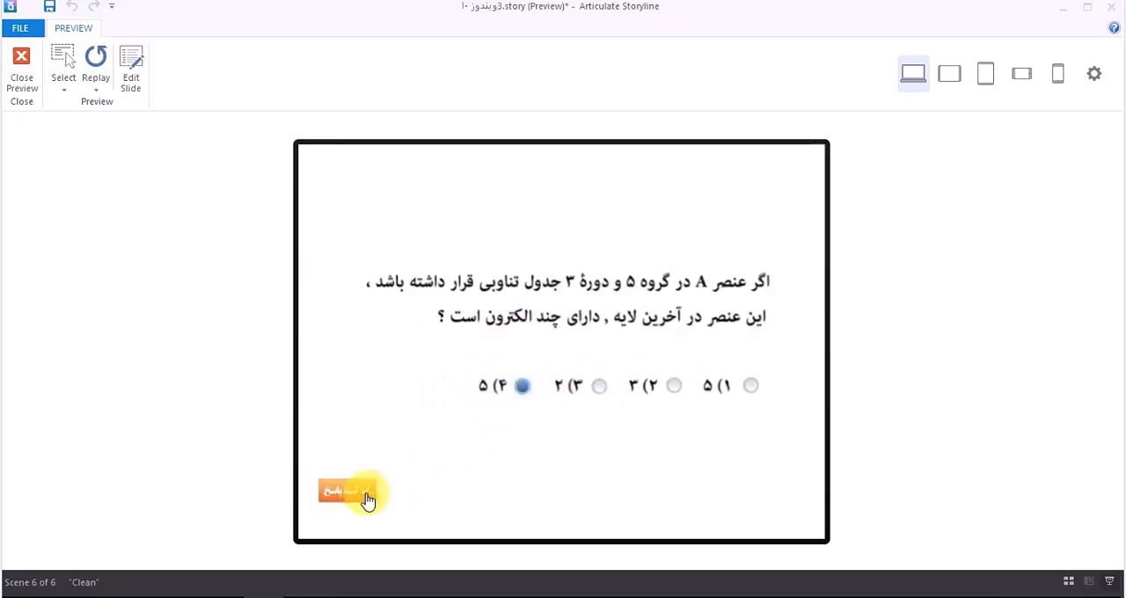
pyautogui.click(367, 498)
pyautogui.click(558, 403)
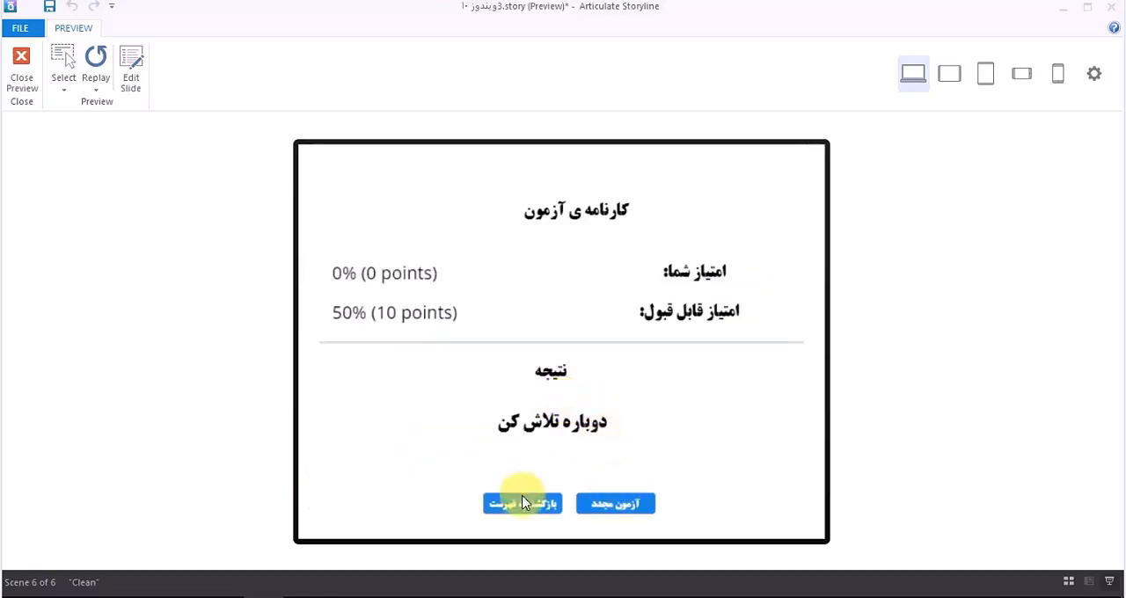
# Step: Close the preview and open the question bank "بانک شماره یک" to review its questions
pyautogui.click(23, 75)
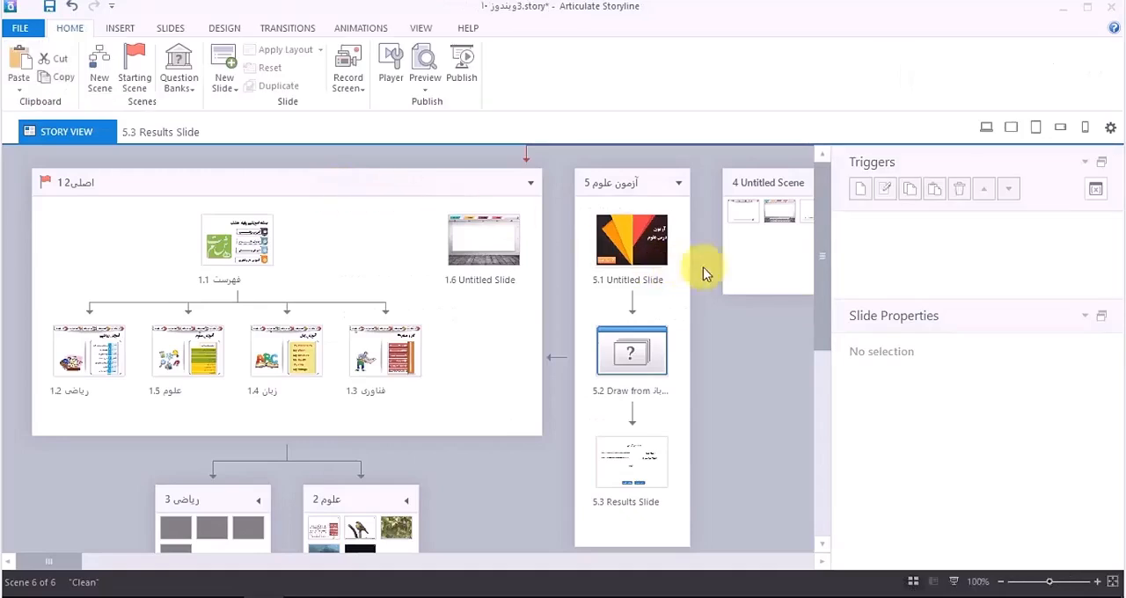
pyautogui.click(647, 374)
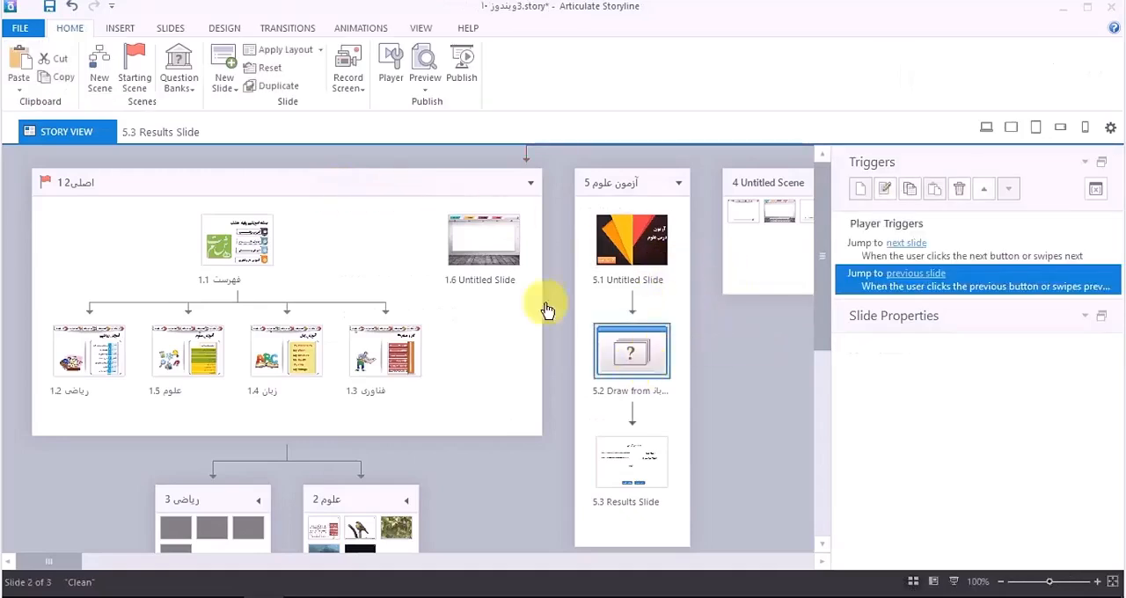
pyautogui.click(170, 96)
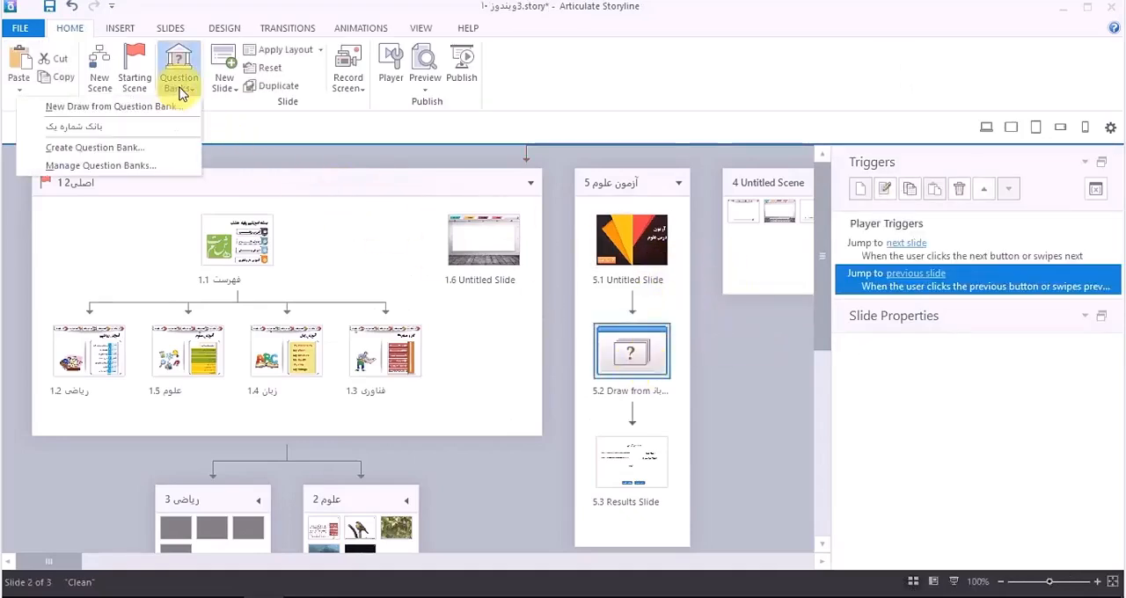
pyautogui.click(149, 126)
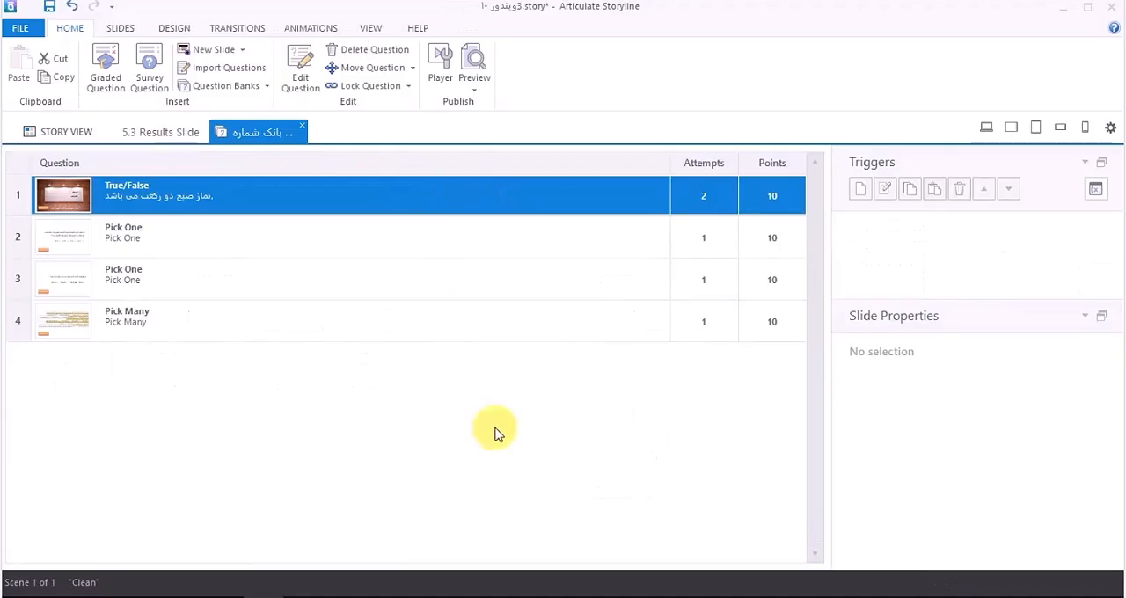
# Step: Return to Story View and open the question bank draw settings of scene 6
pyautogui.click(66, 132)
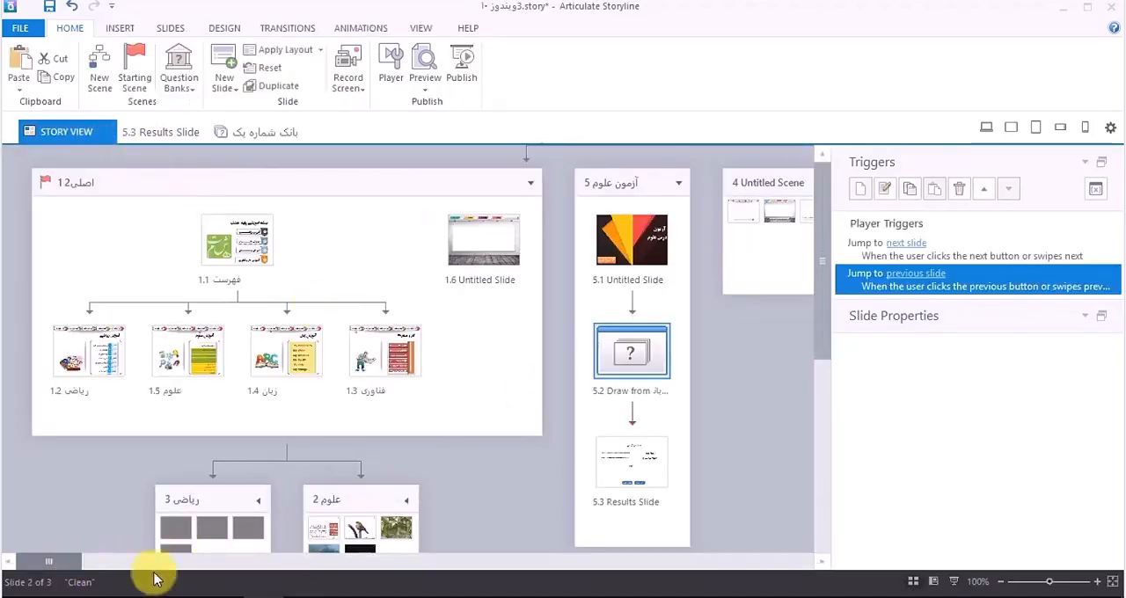
pyautogui.moveTo(69, 564); pyautogui.dragTo(772, 577)
pyautogui.doubleClick(739, 353)
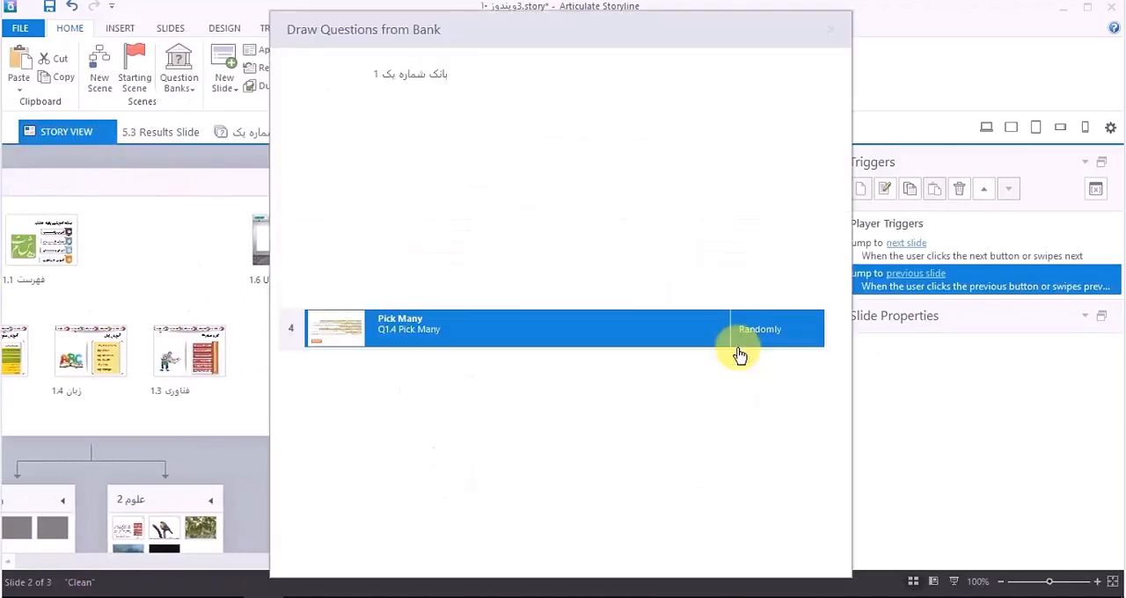
# Step: Open the "آزمون یار ناب" sample exam application for face and eyebrow styling
pyautogui.doubleClick(414, 248)
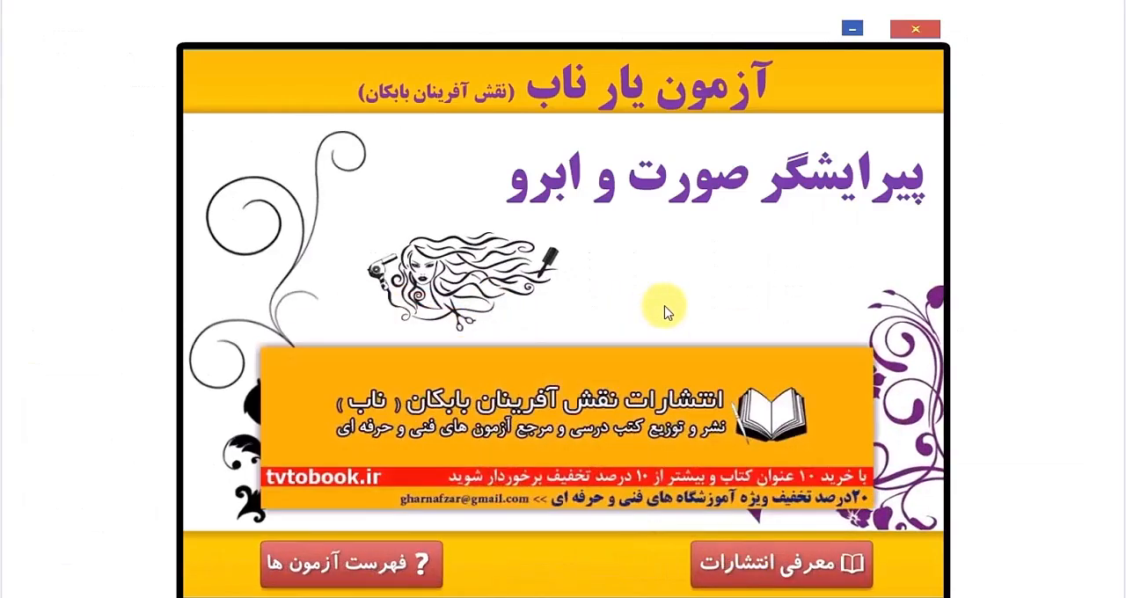
# Step: Open the chapter 3 self-test from the exam list, enter the participant's name and start the test
pyautogui.click(430, 562)
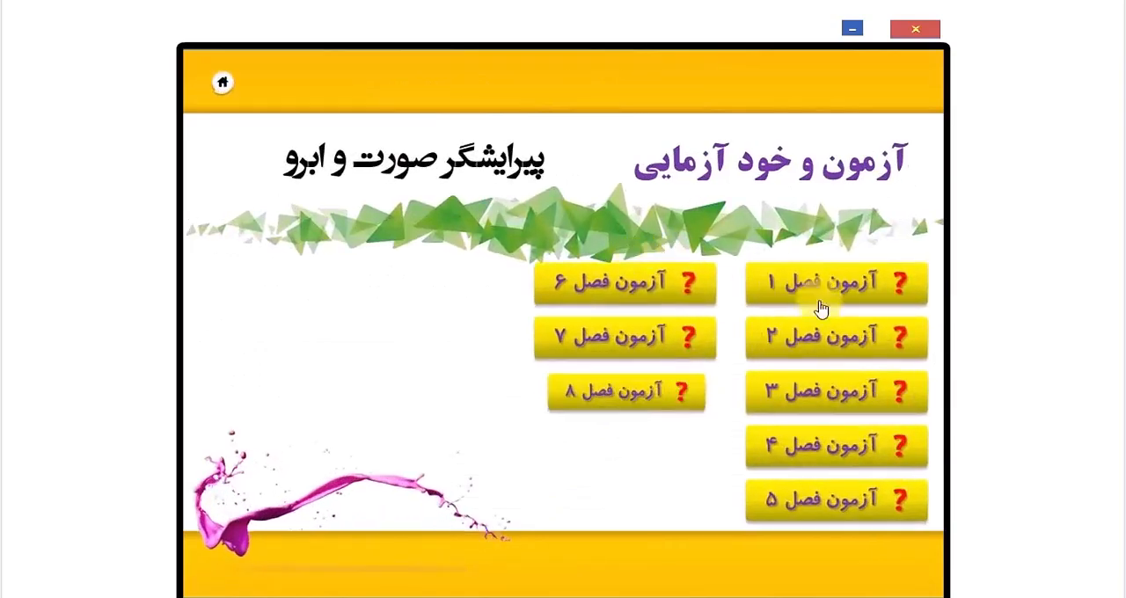
pyautogui.click(827, 391)
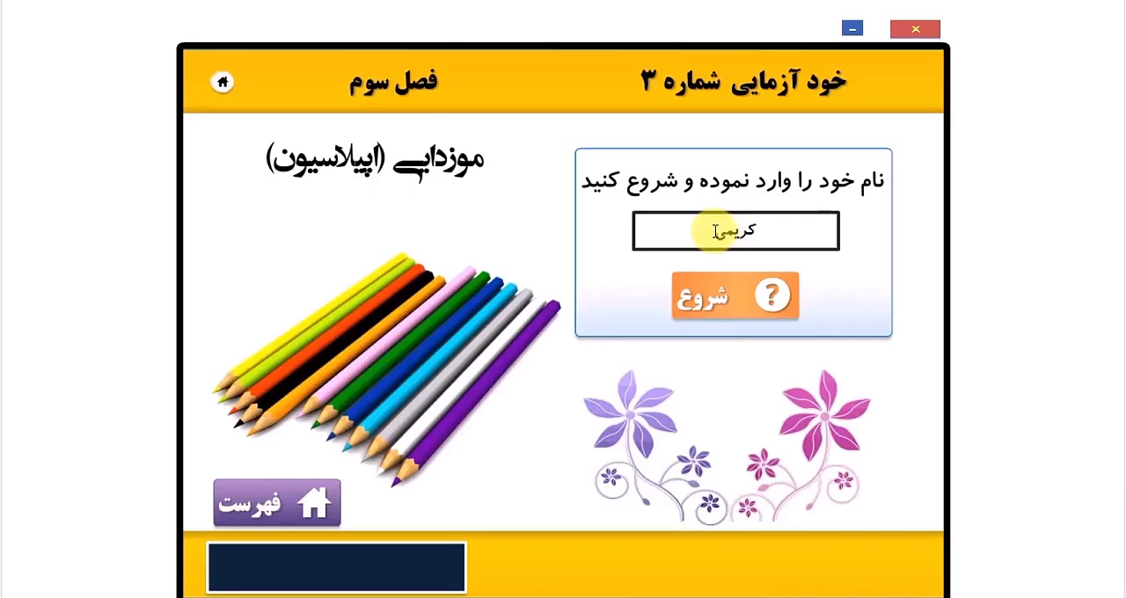
pyautogui.click(741, 303)
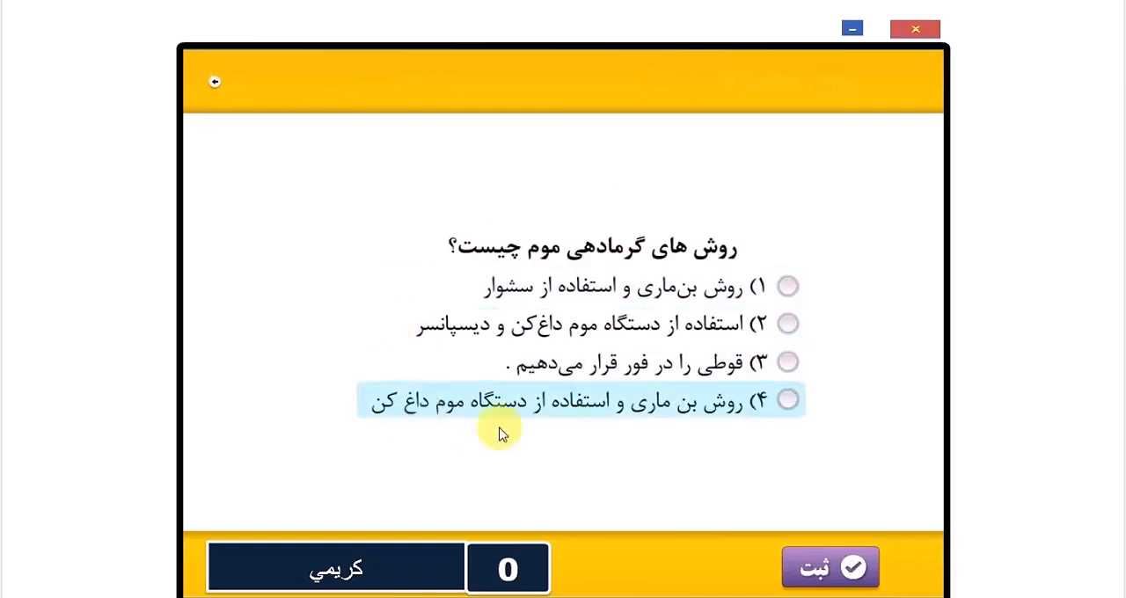
# Step: Submit option 2 for the wax heating question and option 1 for the post-waxing product, cloth strip and anti-regrowth drop questions
pyautogui.click(789, 323)
pyautogui.click(840, 567)
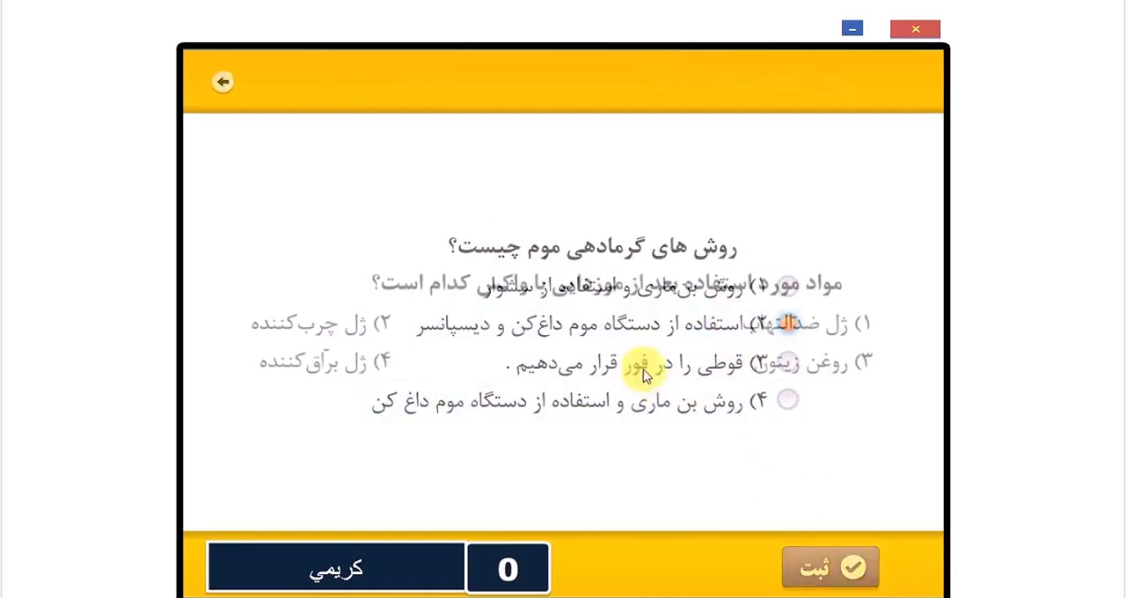
pyautogui.click(730, 325)
pyautogui.click(830, 567)
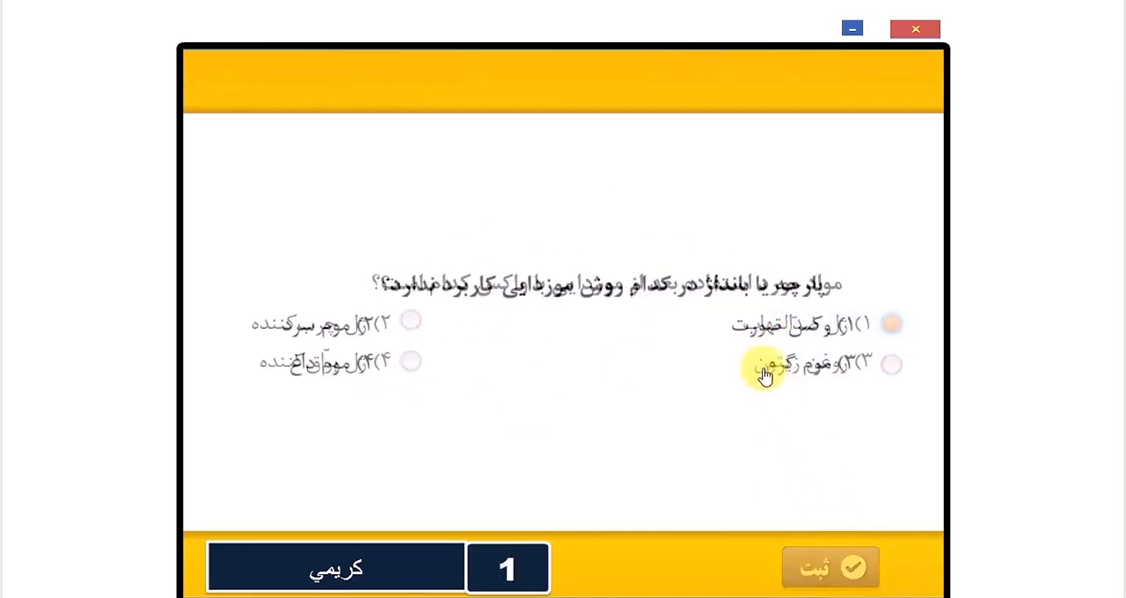
pyautogui.click(795, 329)
pyautogui.click(829, 568)
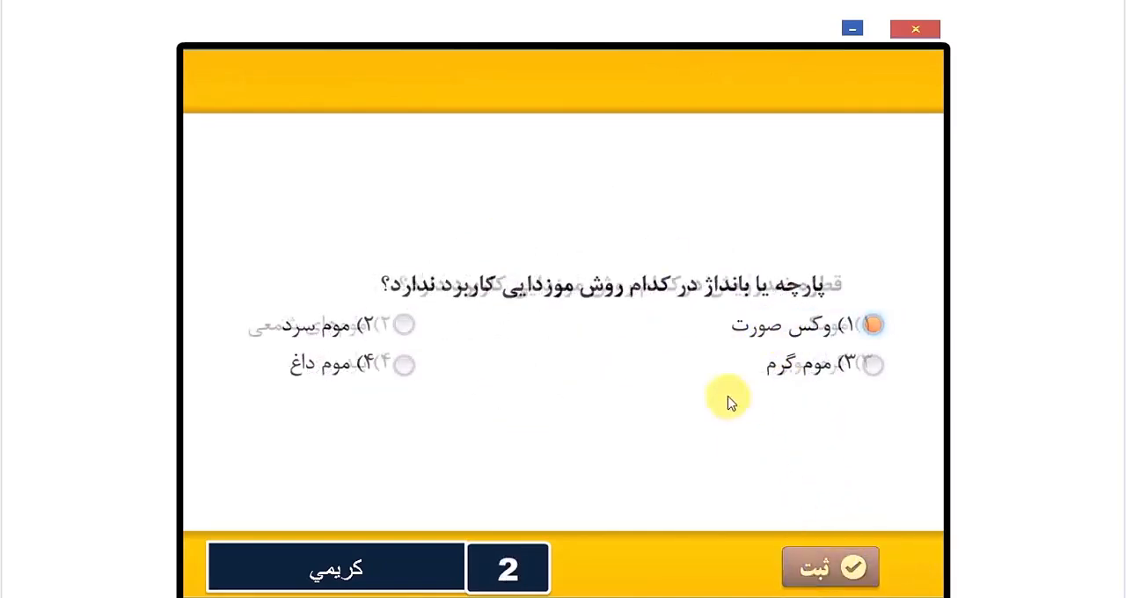
pyautogui.click(819, 328)
pyautogui.click(830, 567)
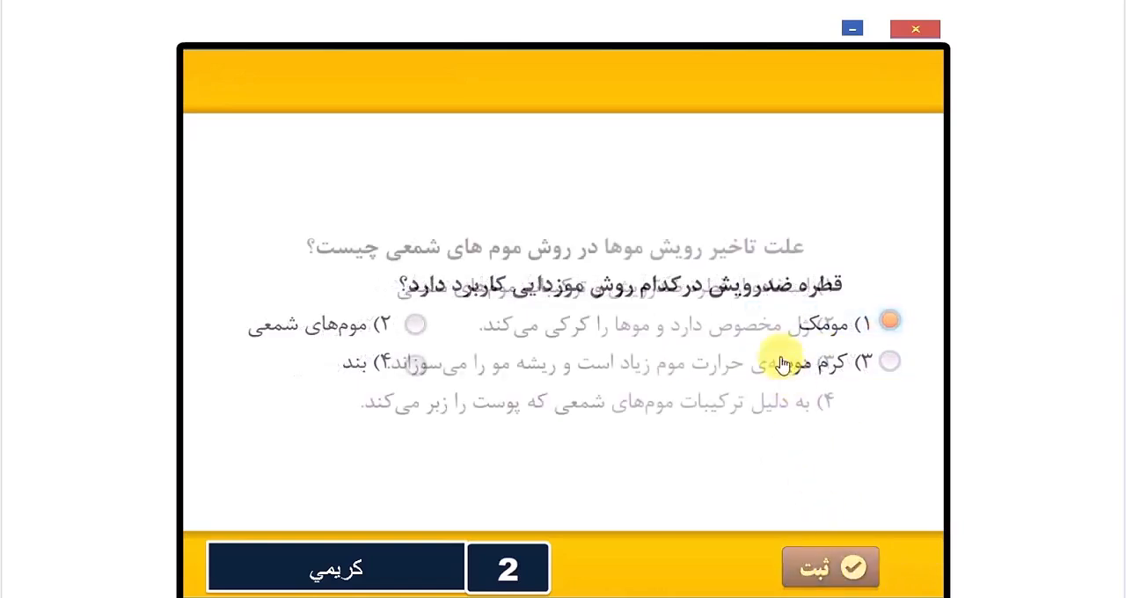
# Step: Submit option 2 for the delayed regrowth question and option 1 for the wax removal angle and strip cutting questions
pyautogui.click(765, 327)
pyautogui.click(801, 570)
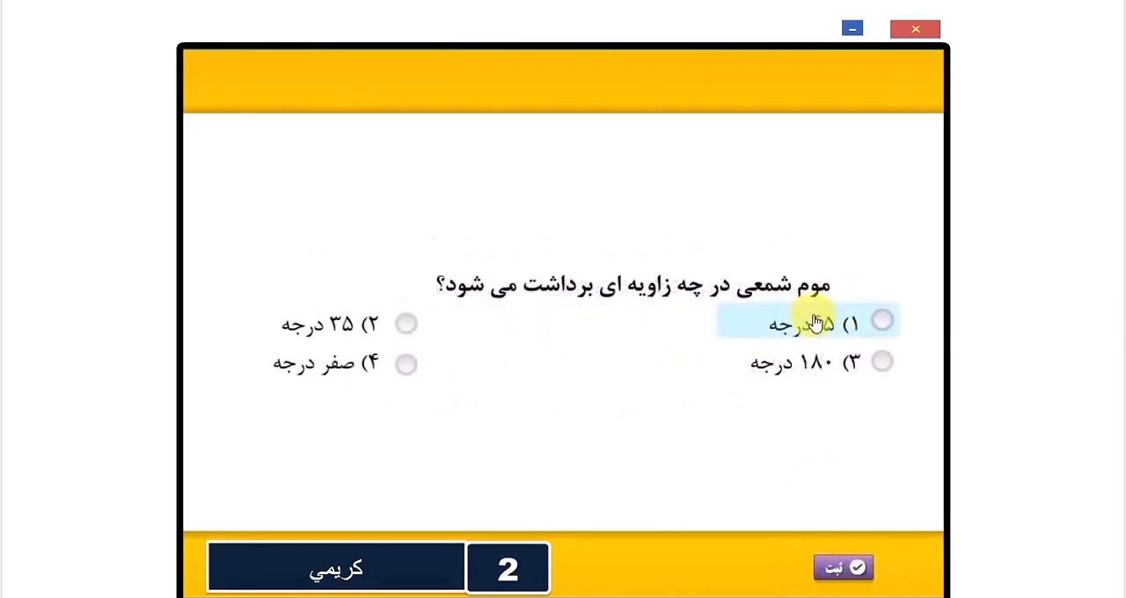
pyautogui.click(817, 323)
pyautogui.click(800, 568)
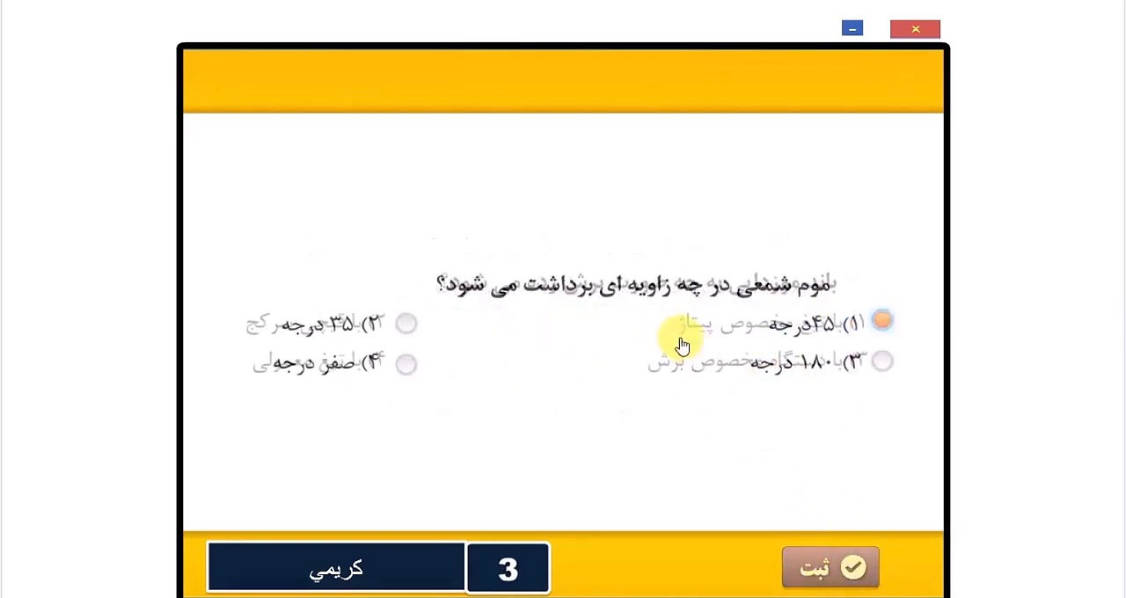
pyautogui.click(738, 332)
pyautogui.click(796, 568)
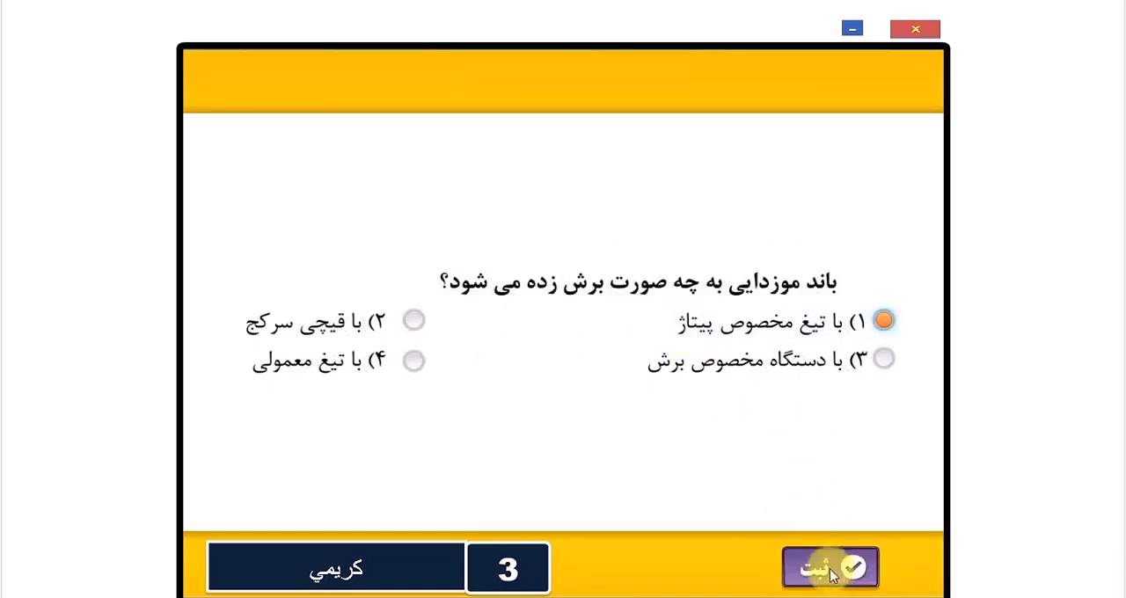
# Step: Answer the plant wax melting and coarse hair questions with option 1 and the electric epilator side effects question with option 2
pyautogui.click(688, 324)
pyautogui.click(819, 570)
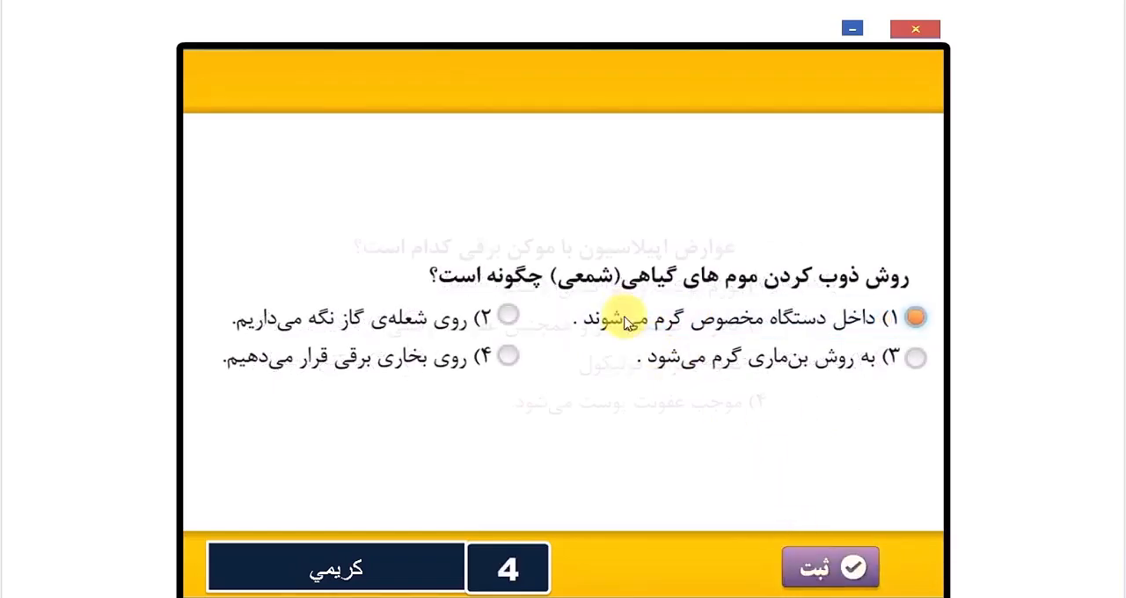
pyautogui.click(629, 361)
pyautogui.click(819, 568)
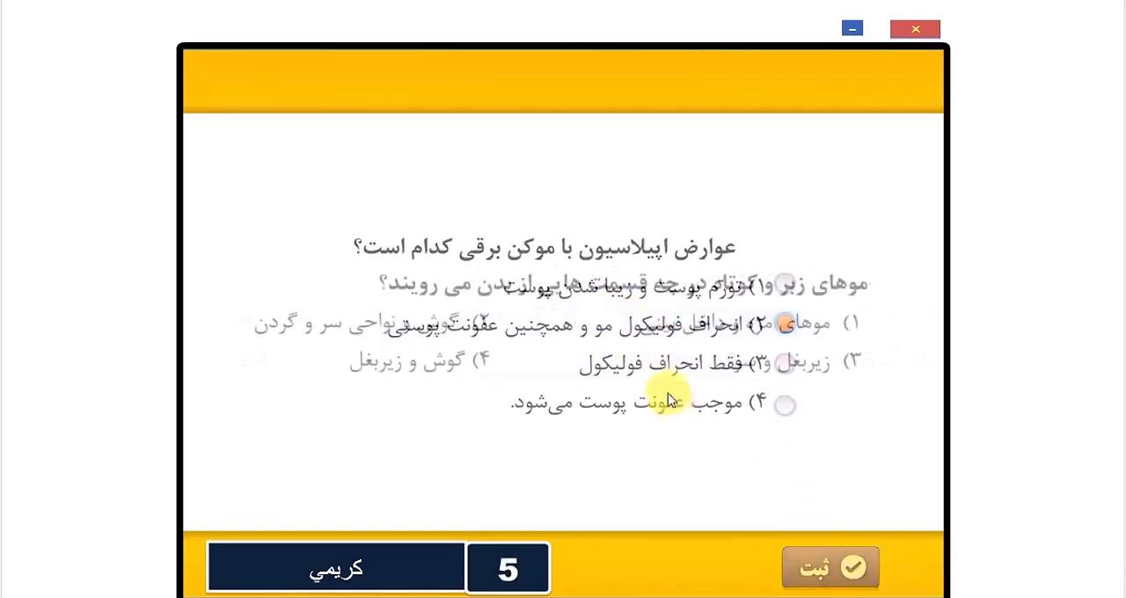
pyautogui.click(855, 568)
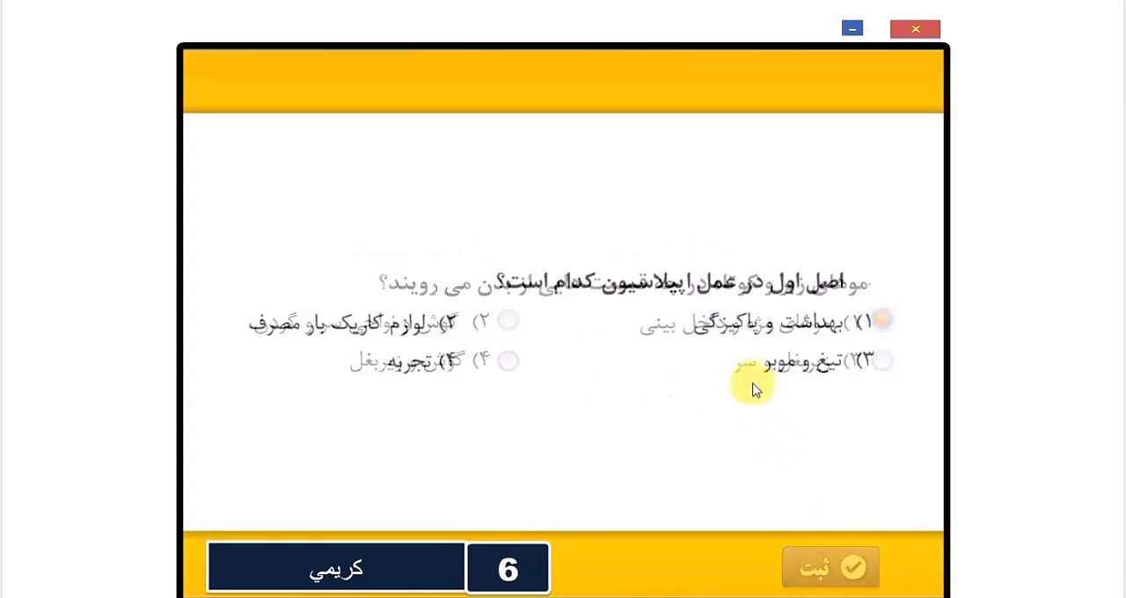
pyautogui.click(730, 322)
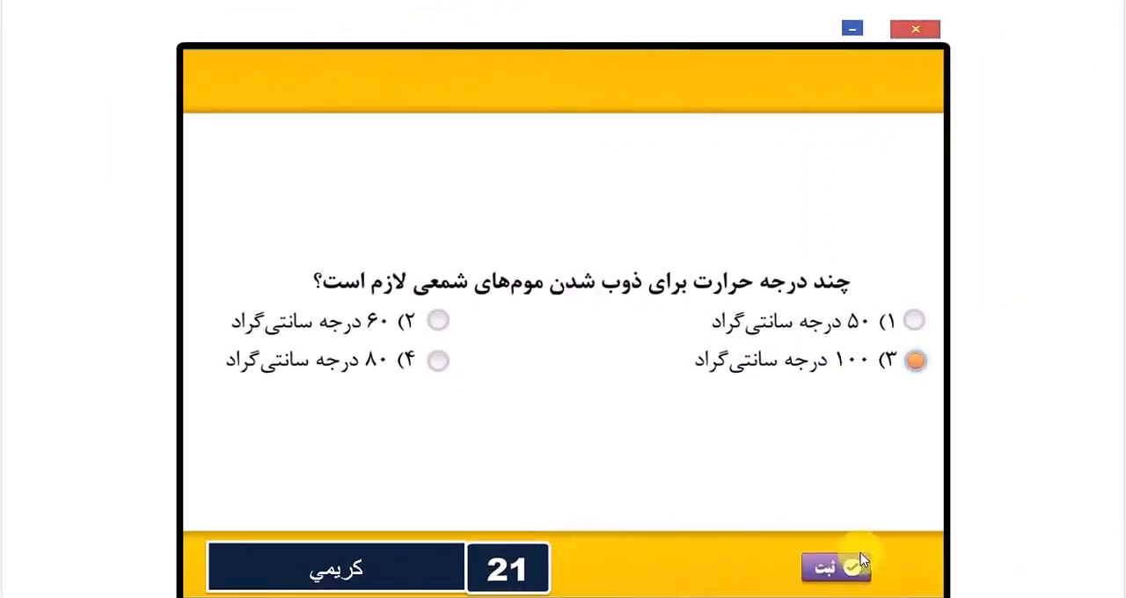
# Step: Submit option 3 (۱۰۰ درجه سانتی‌گراد) for the wax melting temperature question, then leave the results through the test start page to the exam list
pyautogui.click(829, 556)
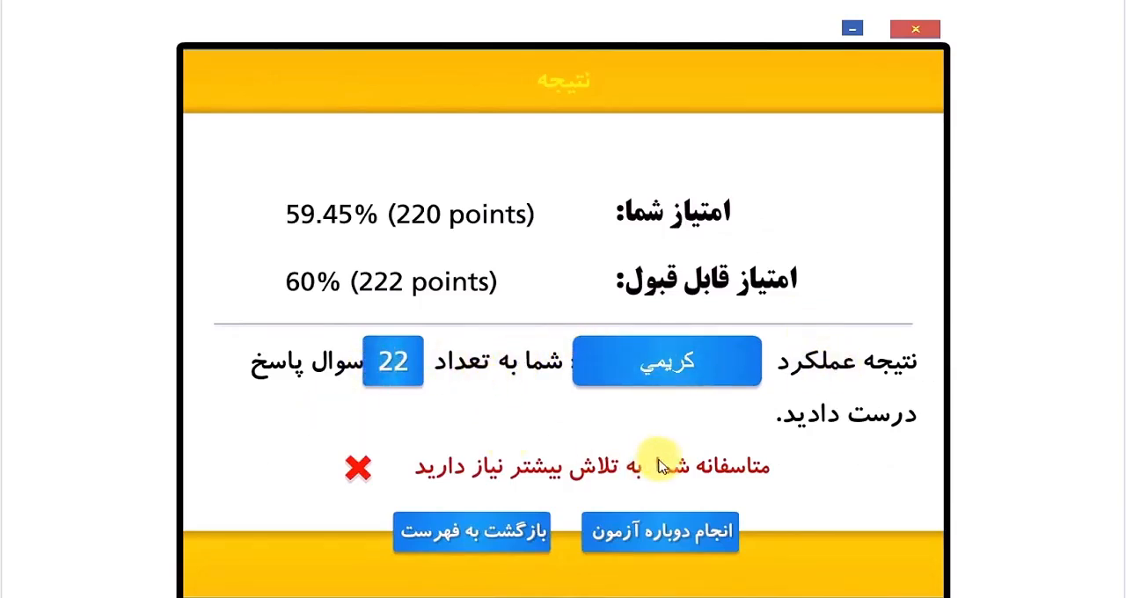
pyautogui.click(630, 539)
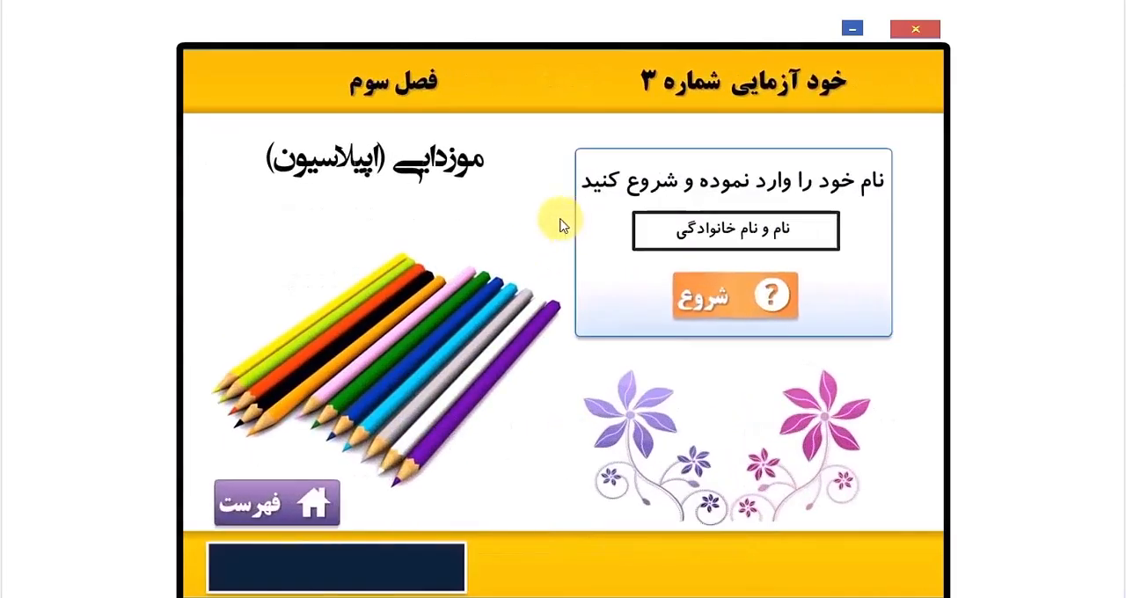
pyautogui.click(318, 501)
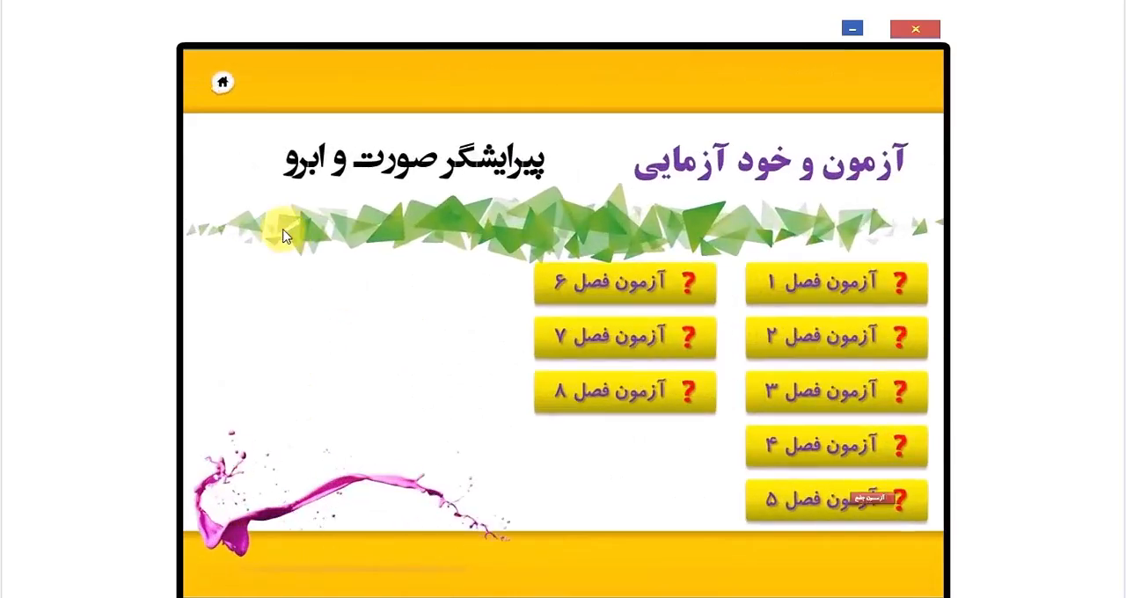
# Step: Open the comprehensive exams section and go to comprehensive exam number 1
pyautogui.click(559, 497)
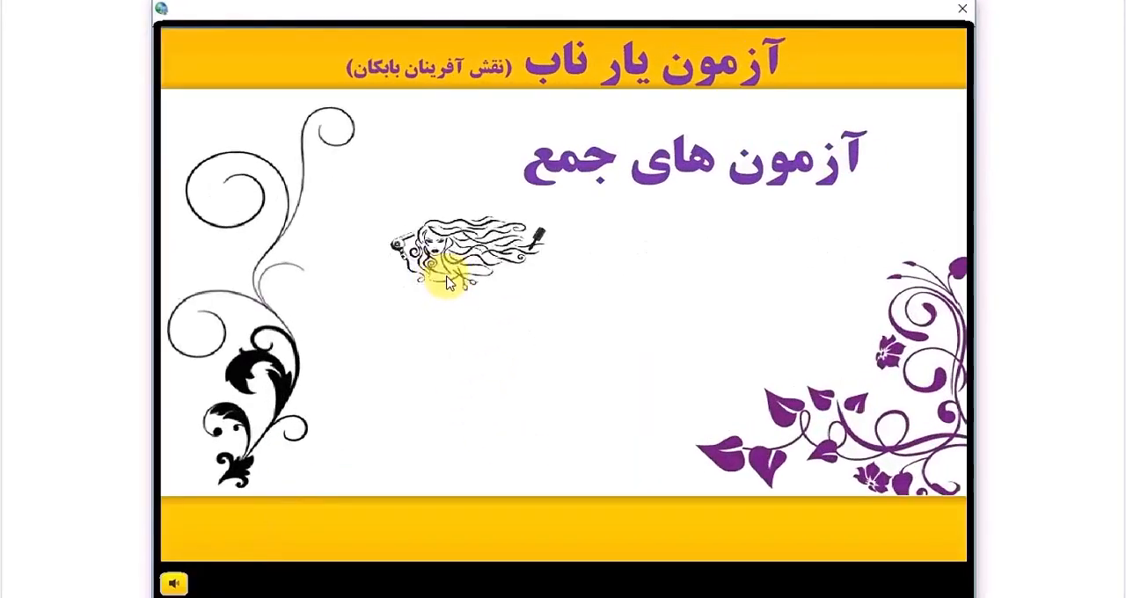
pyautogui.click(750, 525)
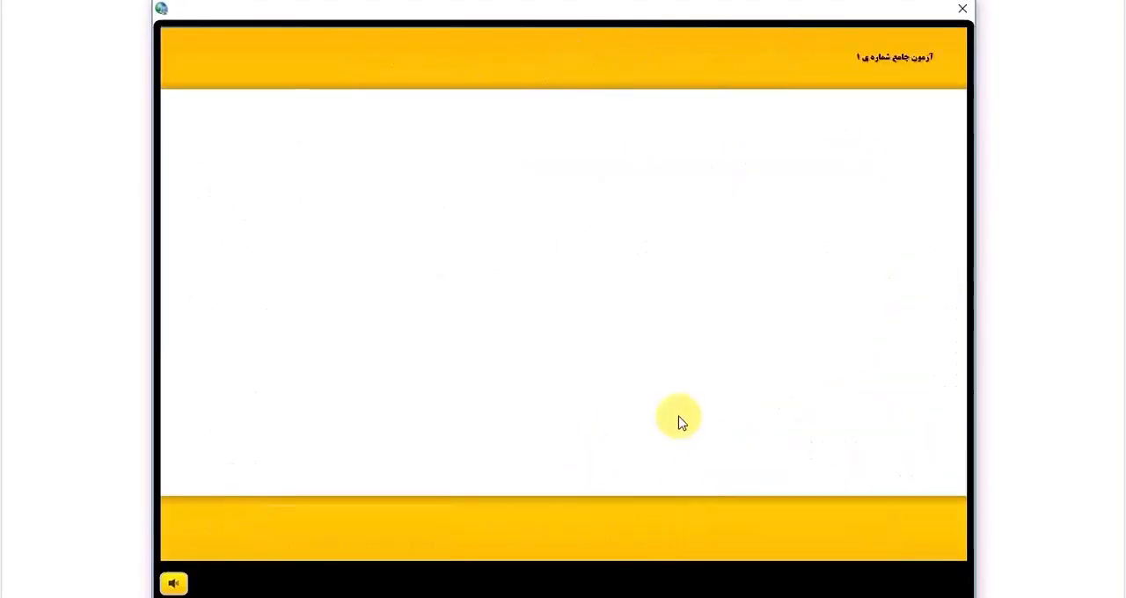